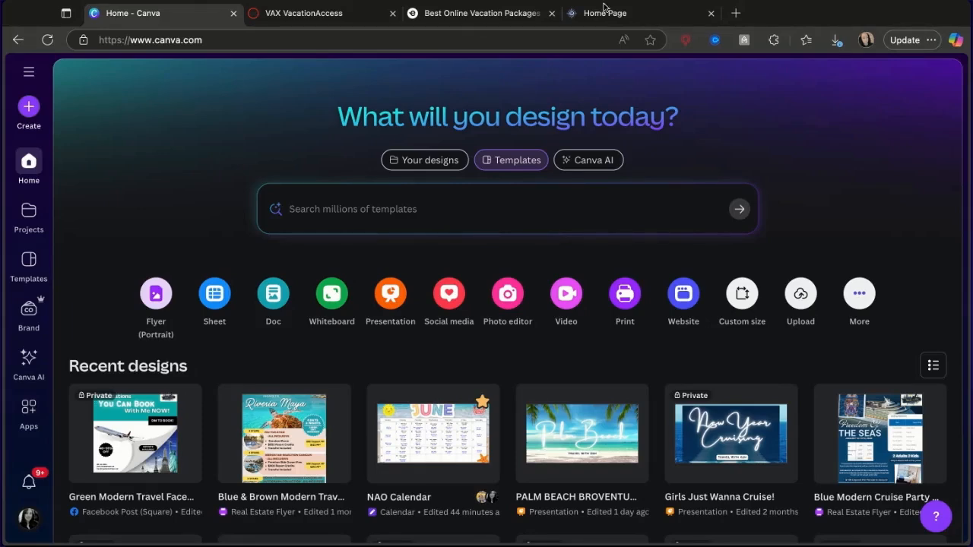
# - Open the Green Modern Travel Facebook Post Square design and shift page 1's airplane-and-landmarks image slightly up and to the left
pyautogui.click(130, 460)
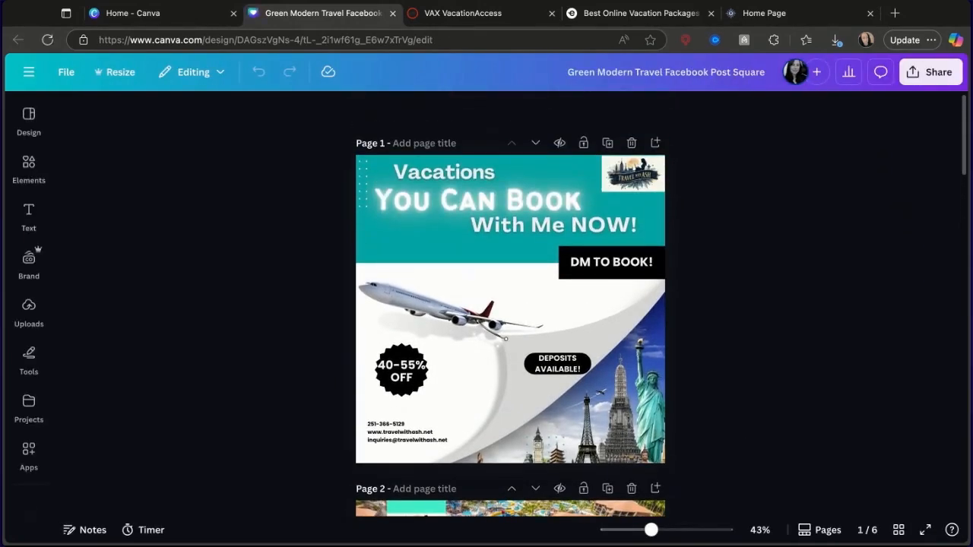
pyautogui.scroll(-1, 742, 428)
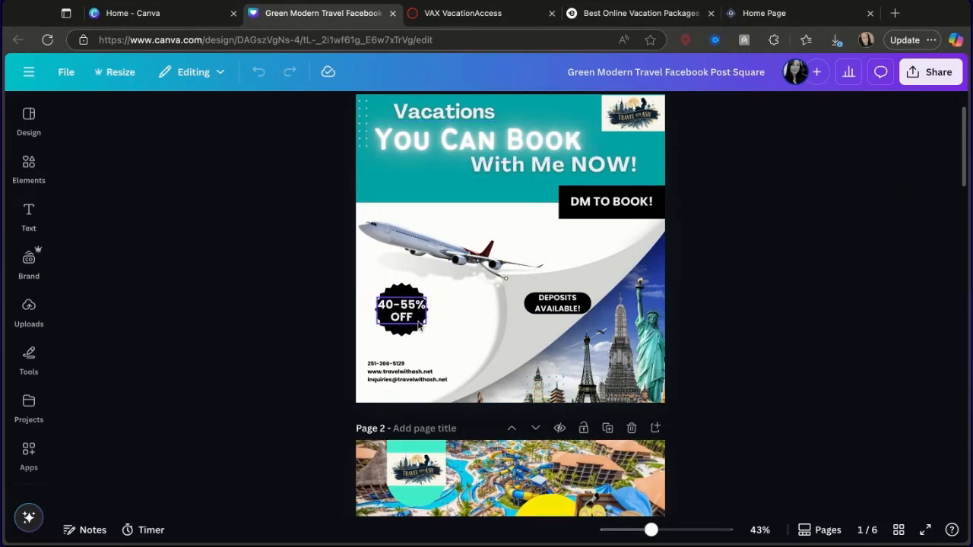
pyautogui.click(406, 298)
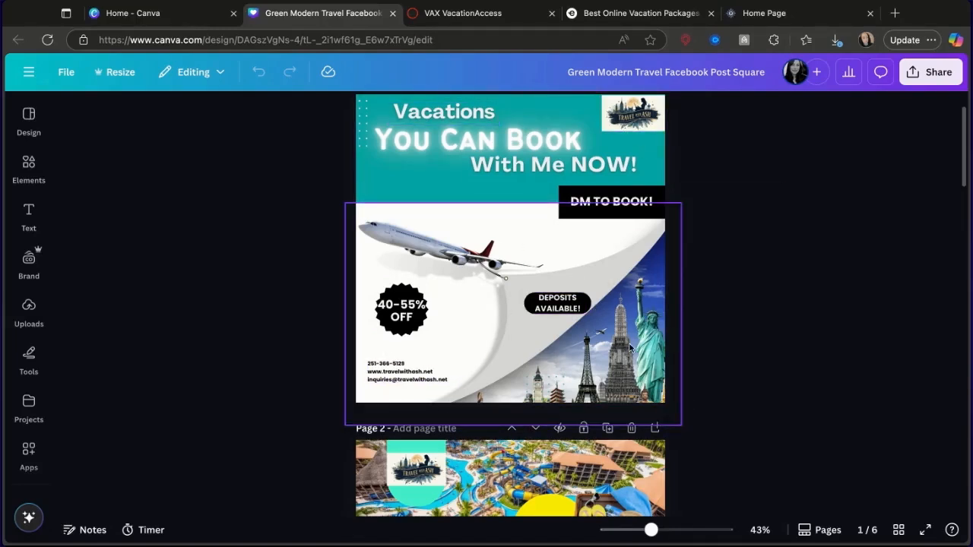
pyautogui.moveTo(629, 347); pyautogui.dragTo(618, 326)
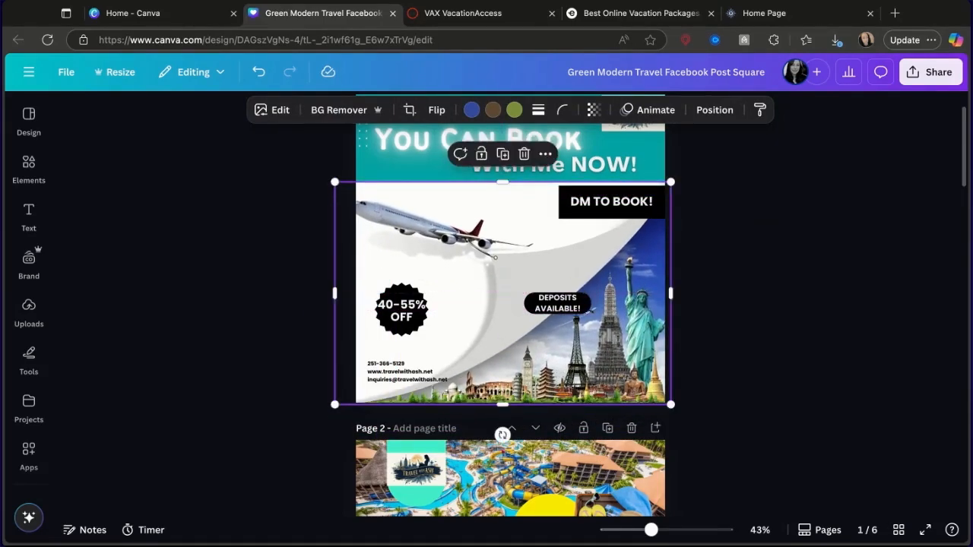
pyautogui.scroll(-5, 789, 342)
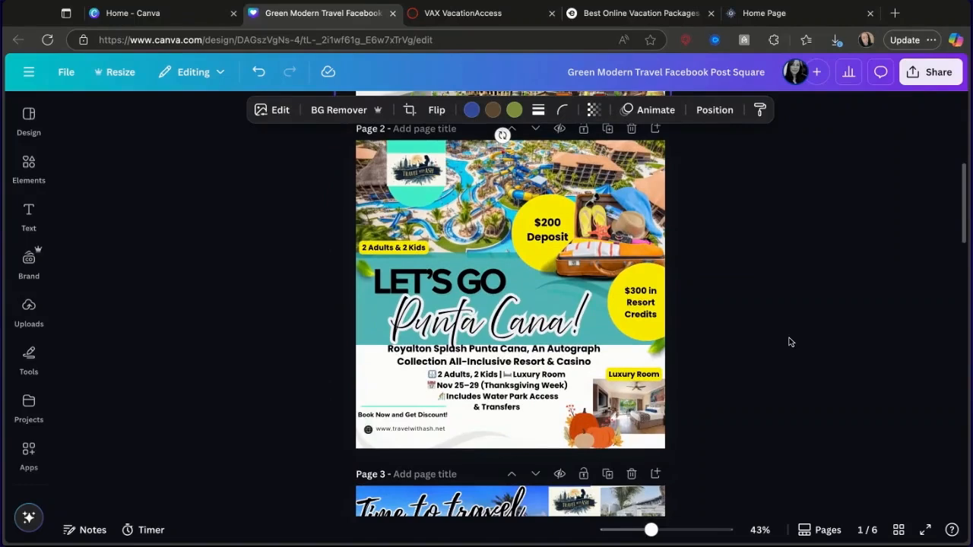
pyautogui.scroll(-12, 788, 341)
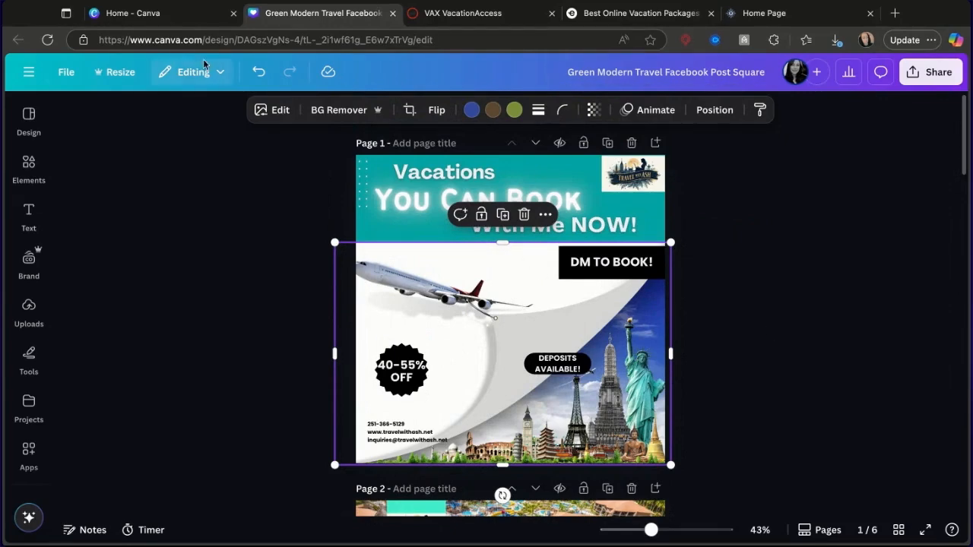
# - Return to the home page and search the templates for "facebook post"
pyautogui.click(32, 76)
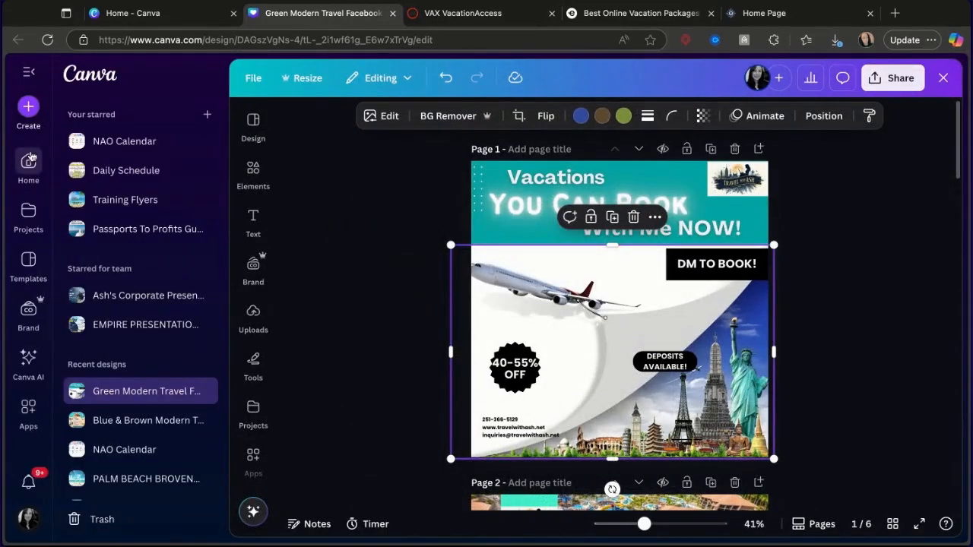
pyautogui.click(31, 157)
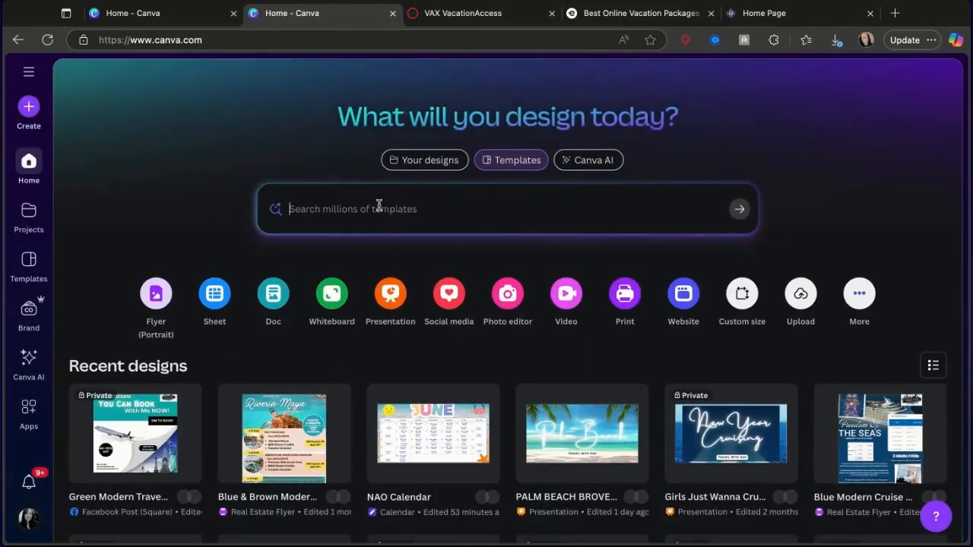
pyautogui.click(380, 205)
pyautogui.write('facebo')
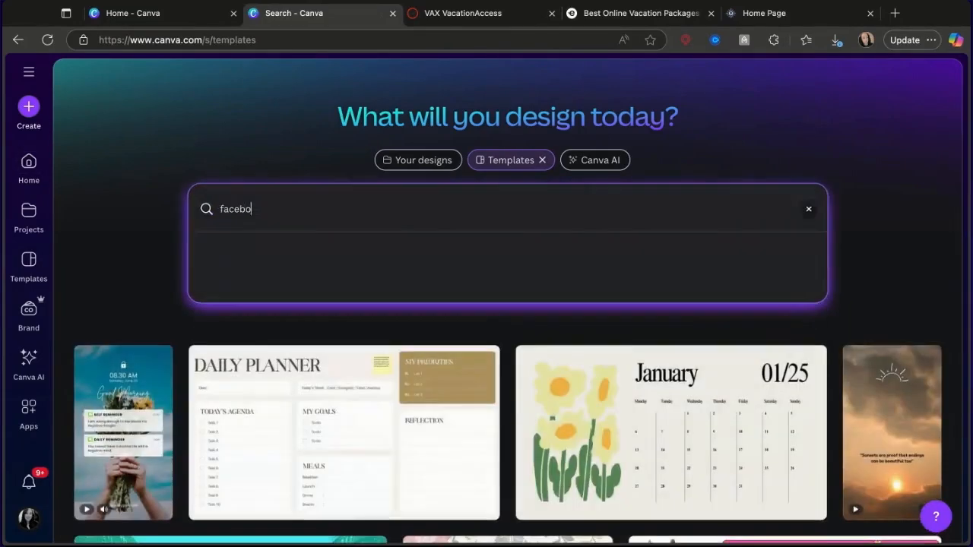
pyautogui.write('ok post')
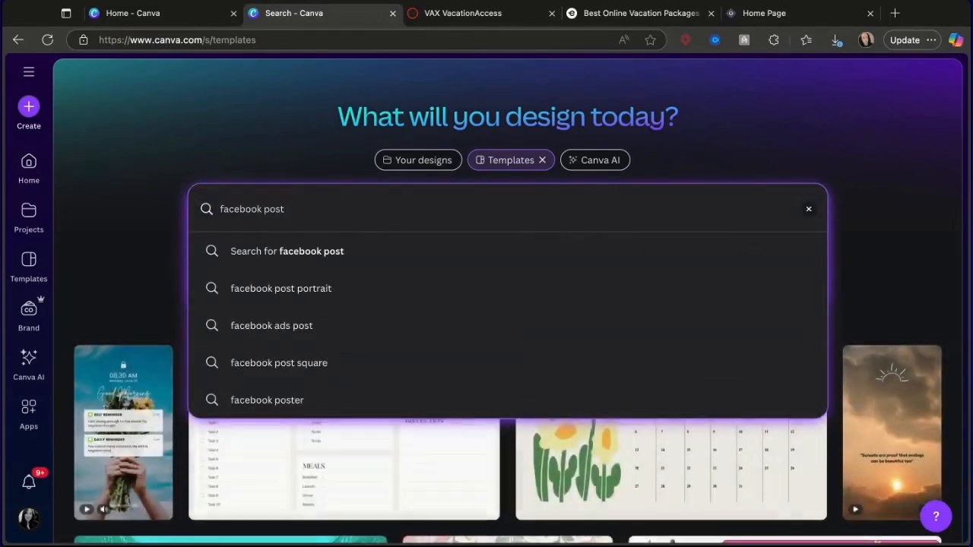
pyautogui.click(327, 253)
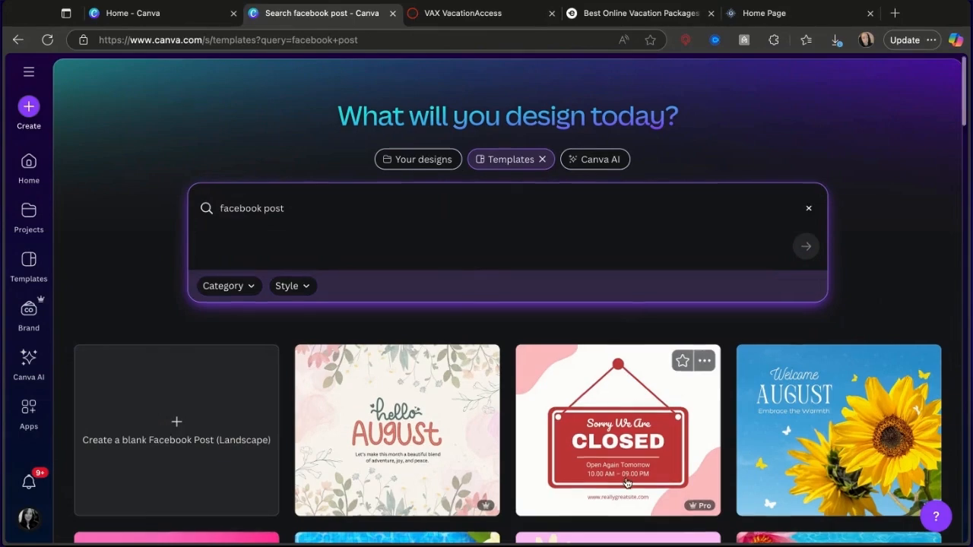
# - Refine the template search to "travel facebook post"
pyautogui.scroll(-4, 623, 479)
pyautogui.scroll(5, 627, 483)
pyautogui.scroll(-1, 627, 483)
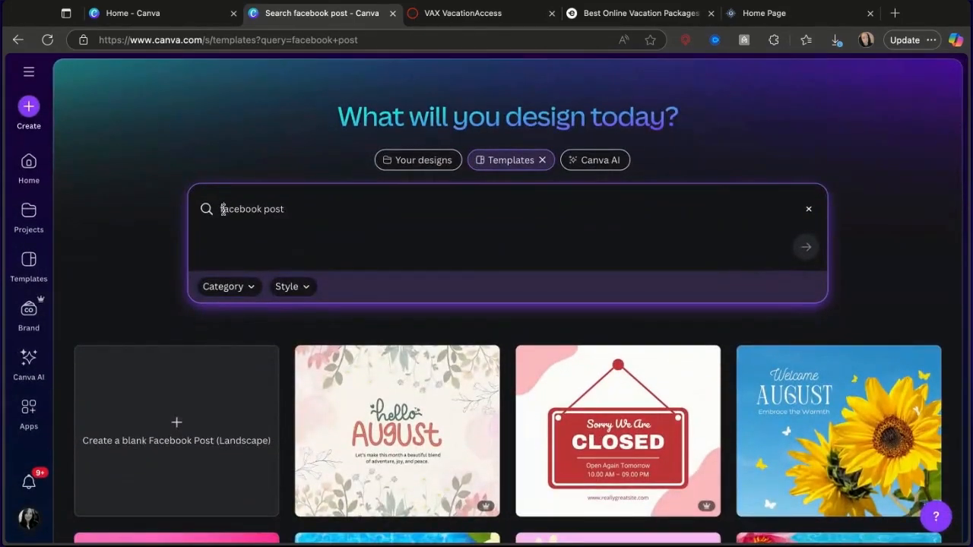
pyautogui.click(221, 209)
pyautogui.write('travel')
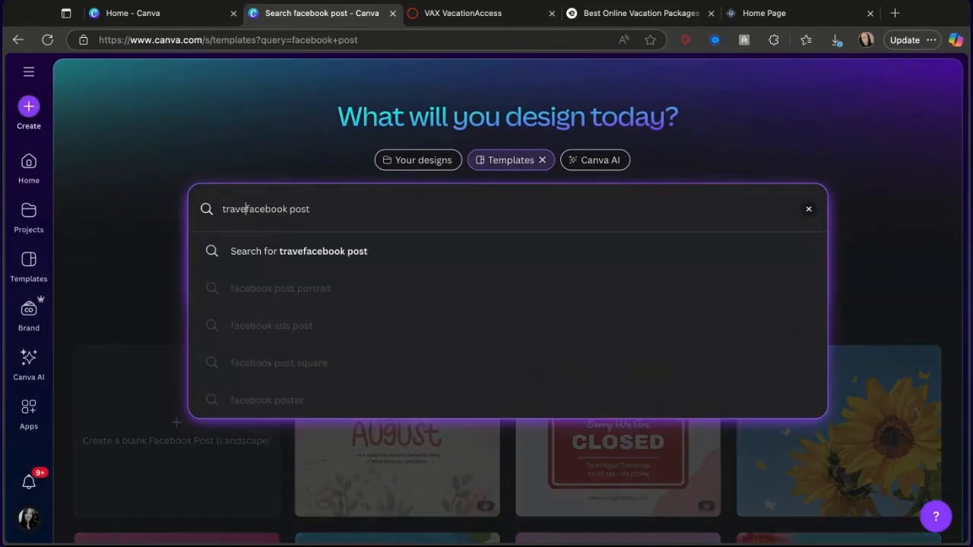
pyautogui.press('Return')
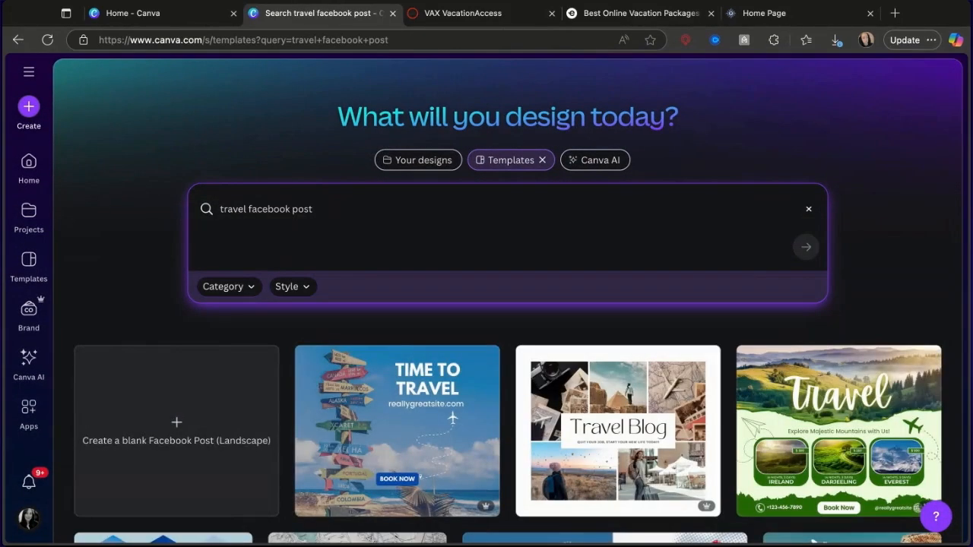
# - Browse the travel Facebook post templates for flyer layouts and design ideas
pyautogui.scroll(-2, 537, 430)
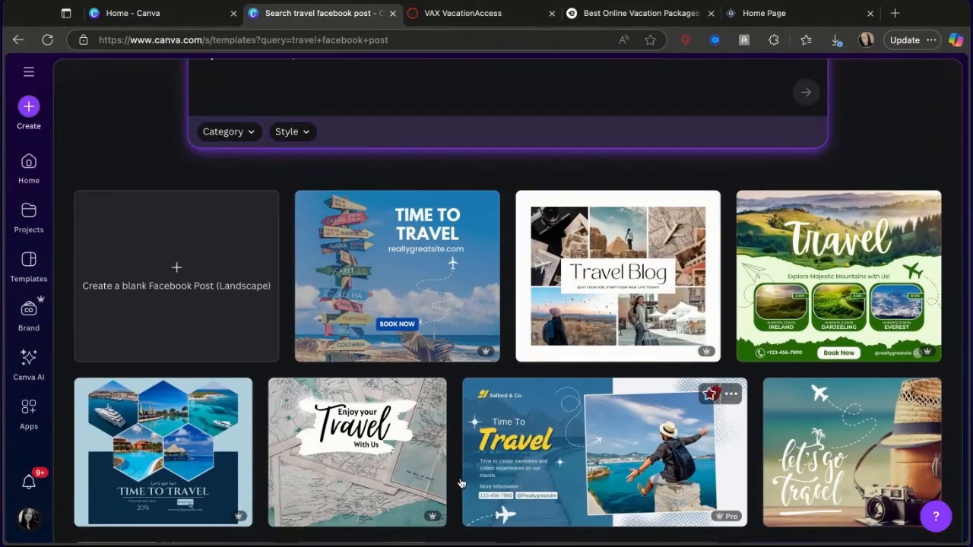
pyautogui.scroll(-2, 857, 440)
pyautogui.scroll(-3, 856, 440)
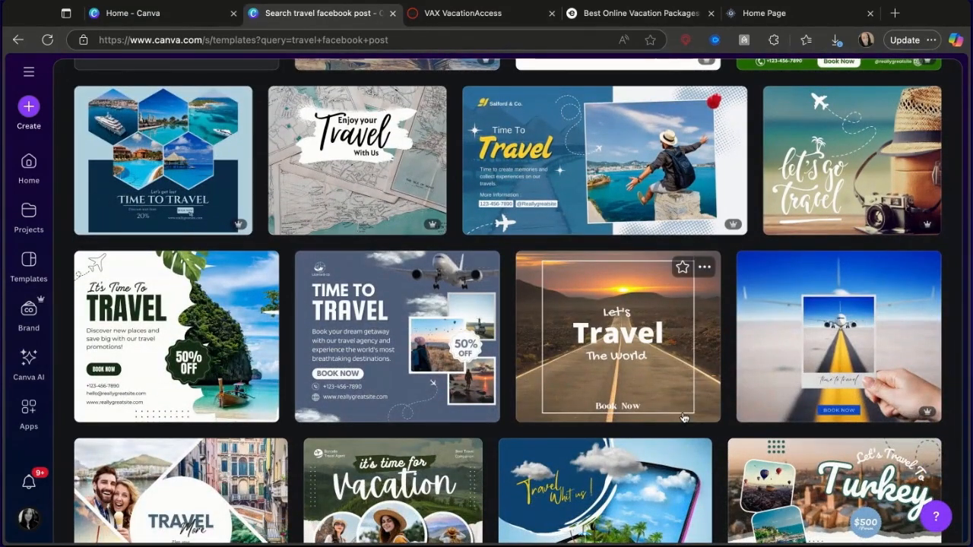
pyautogui.scroll(-4, 682, 414)
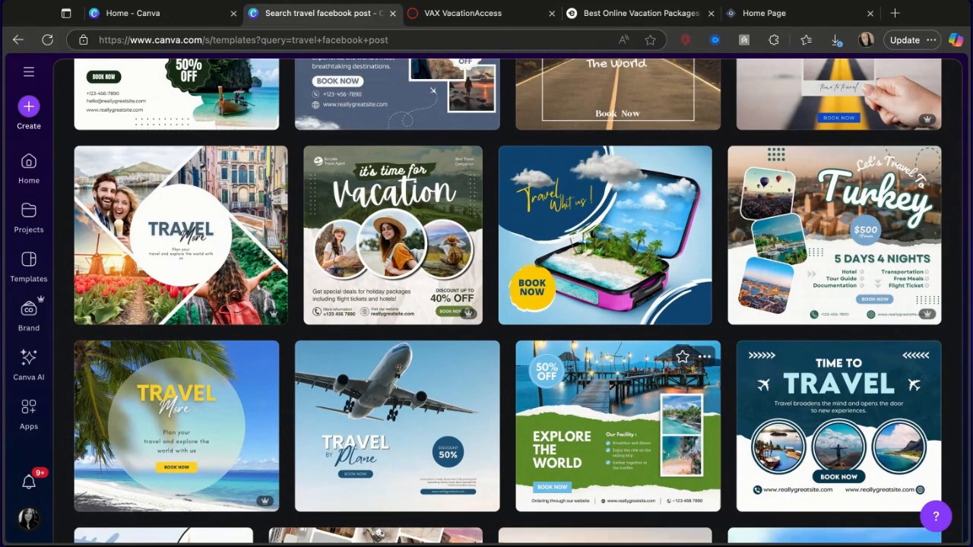
pyautogui.scroll(-6, 566, 289)
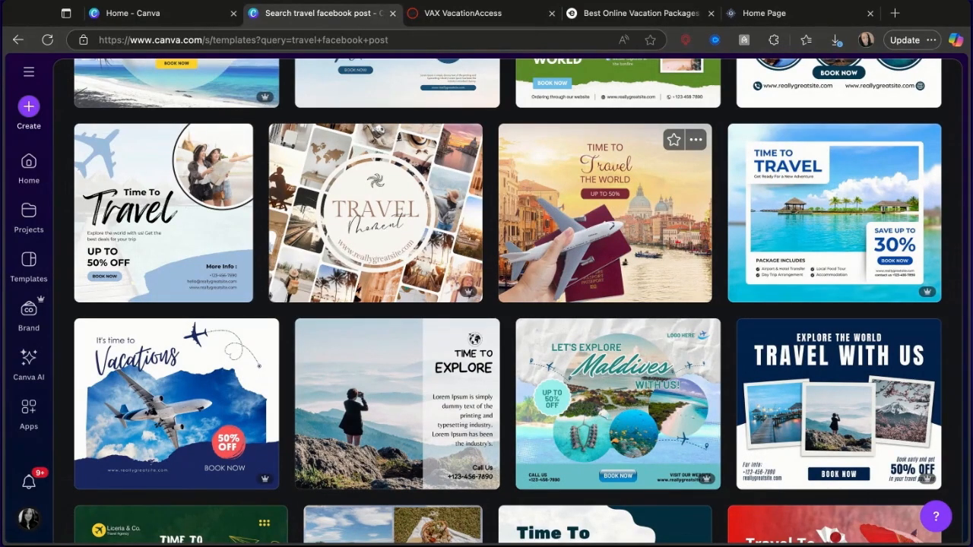
pyautogui.scroll(-2, 608, 228)
pyautogui.scroll(-1, 608, 228)
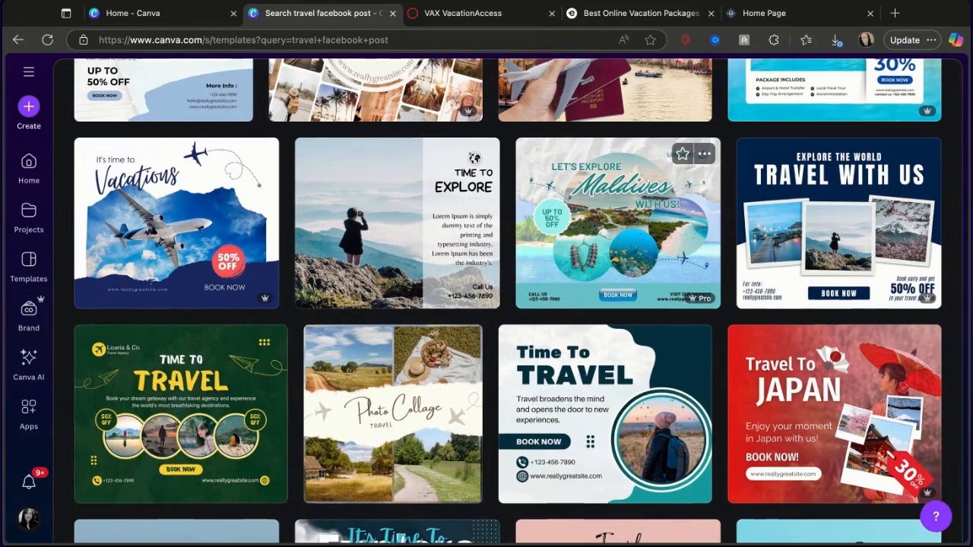
pyautogui.scroll(1, 508, 304)
pyautogui.scroll(1, 618, 304)
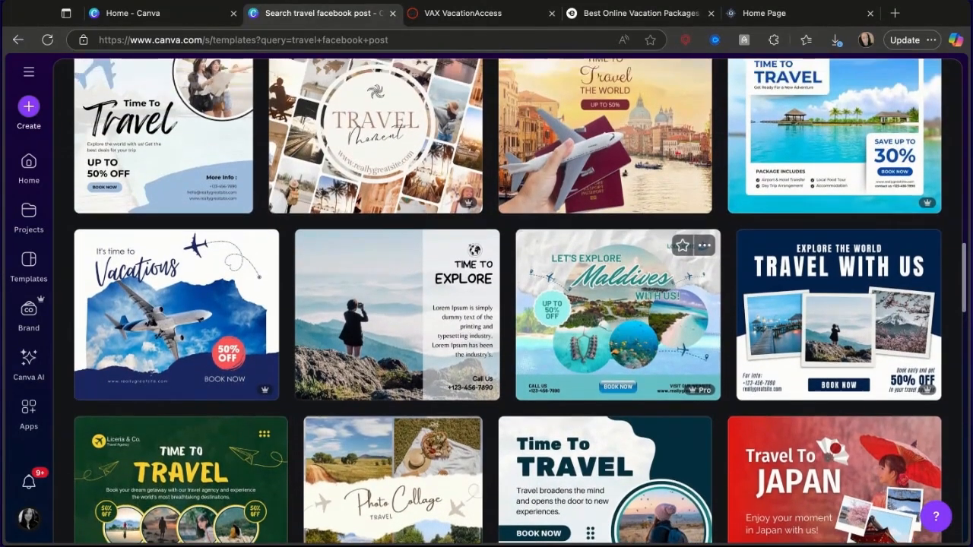
pyautogui.scroll(15, 618, 304)
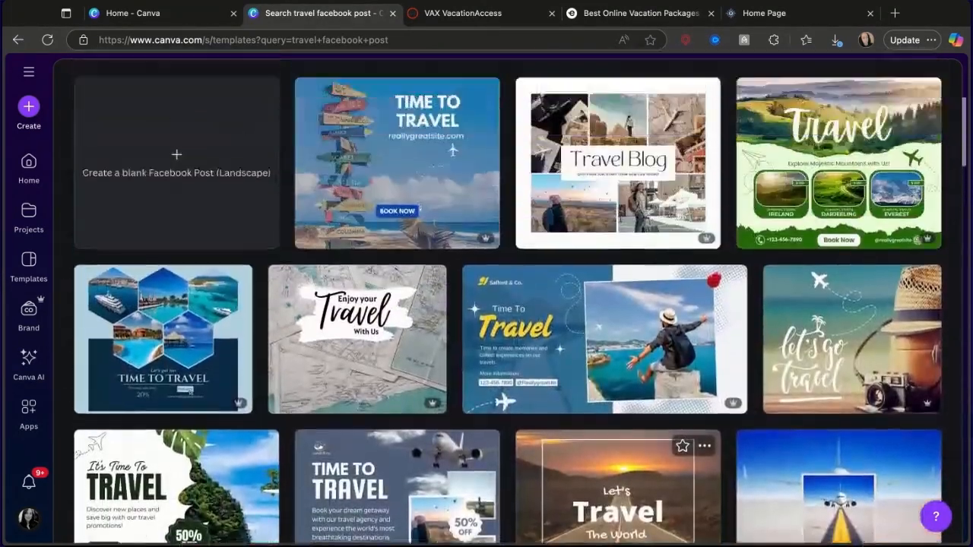
pyautogui.scroll(1, 497, 303)
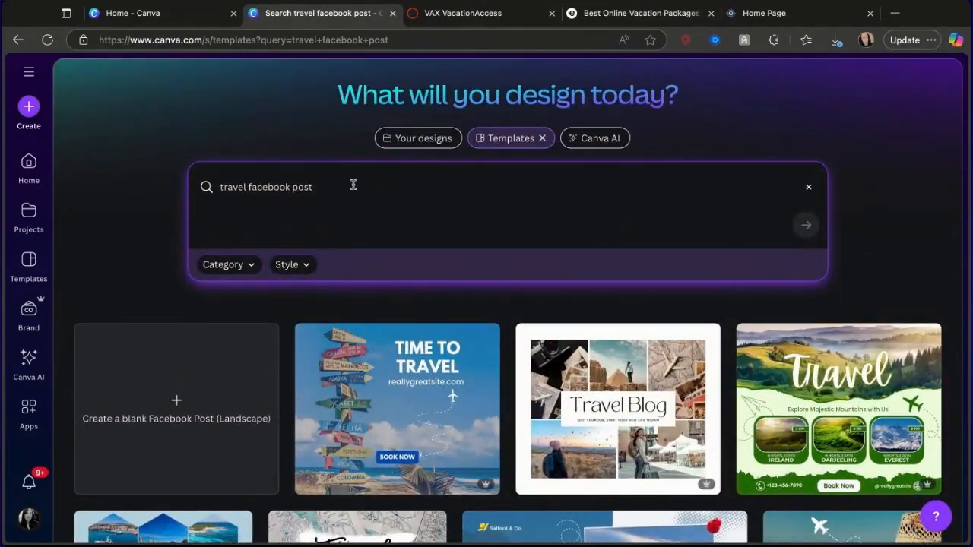
# - Close the template search, reopen the Green Modern Travel design, and move page 1's contact details block slightly up and left
pyautogui.click(393, 14)
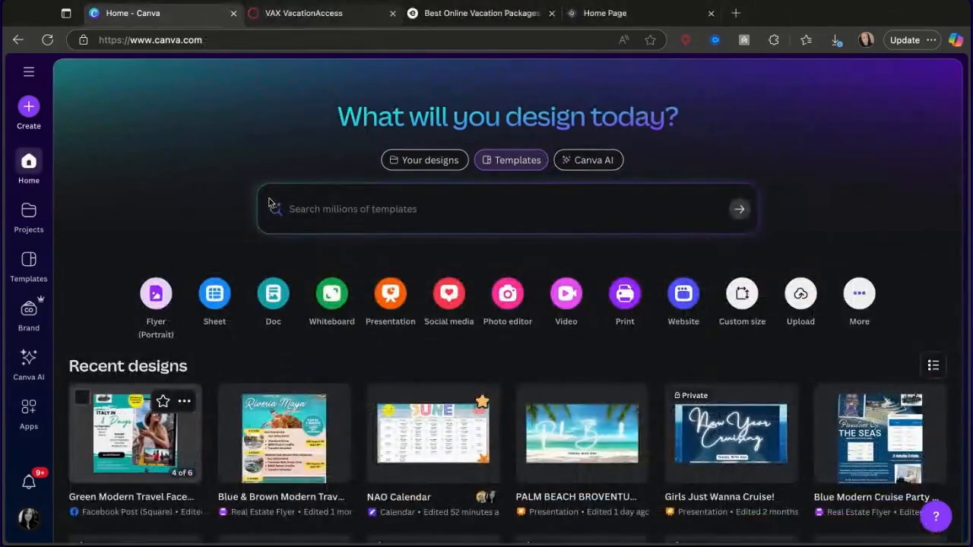
pyautogui.click(120, 443)
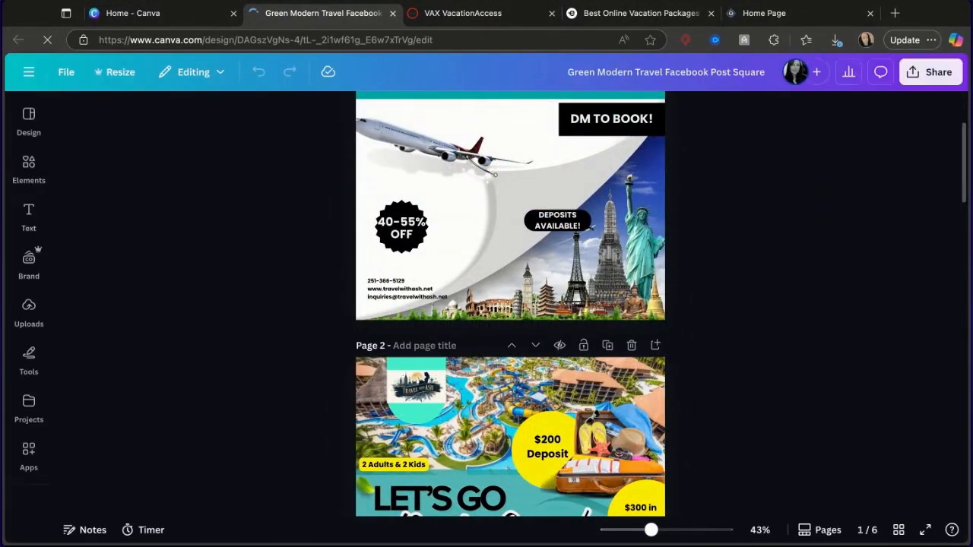
pyautogui.click(394, 282)
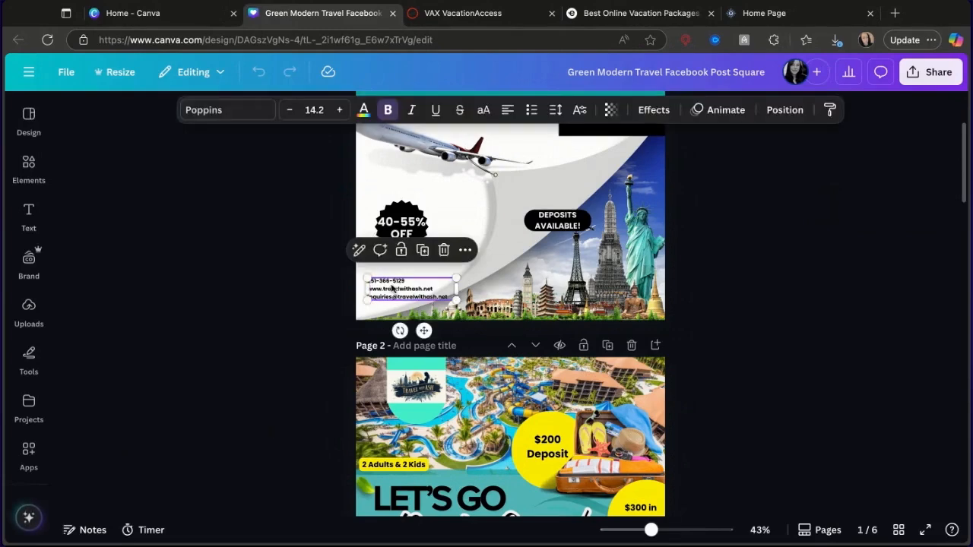
pyautogui.moveTo(394, 283)
pyautogui.mouseDown()
pyautogui.moveTo(387, 267)
pyautogui.moveTo(394, 288)
pyautogui.mouseUp()
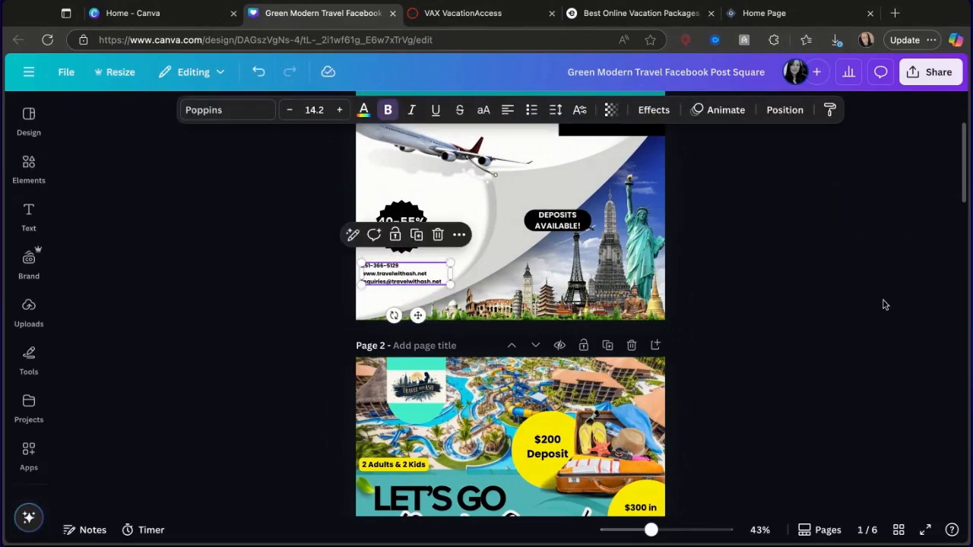
# - Review the flyers on pages 2 to 6, examining their deals, deposits, contact details and the travel advisor introduction
pyautogui.scroll(-5, 884, 304)
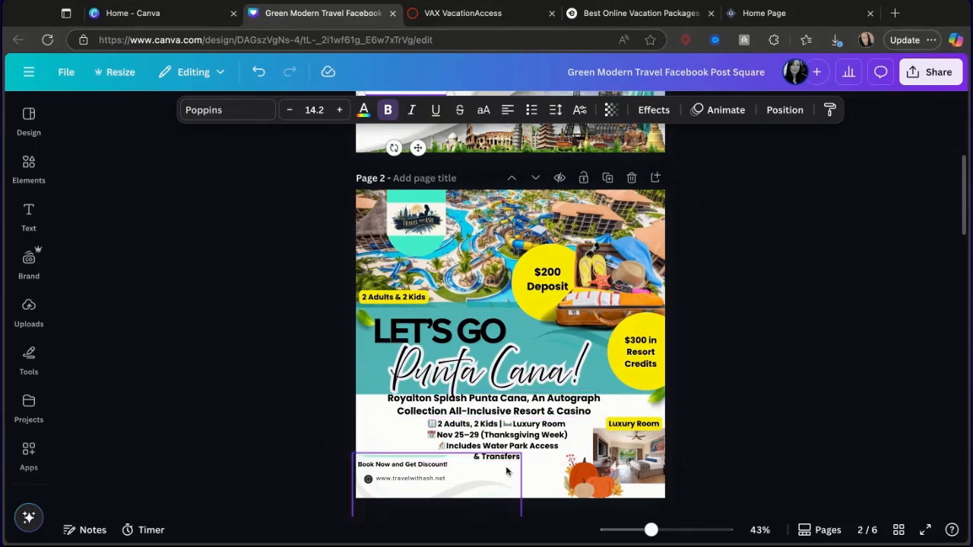
pyautogui.scroll(-5, 540, 339)
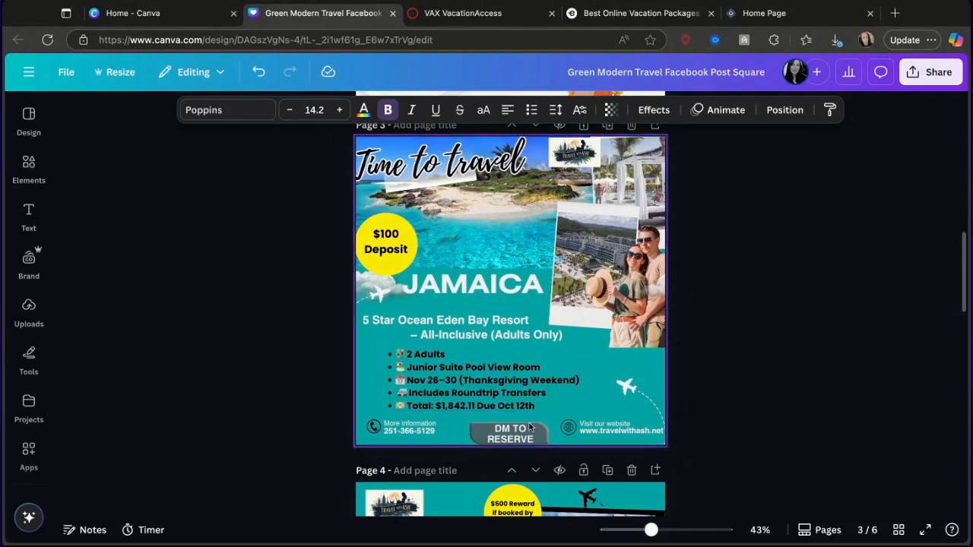
pyautogui.scroll(-5, 365, 300)
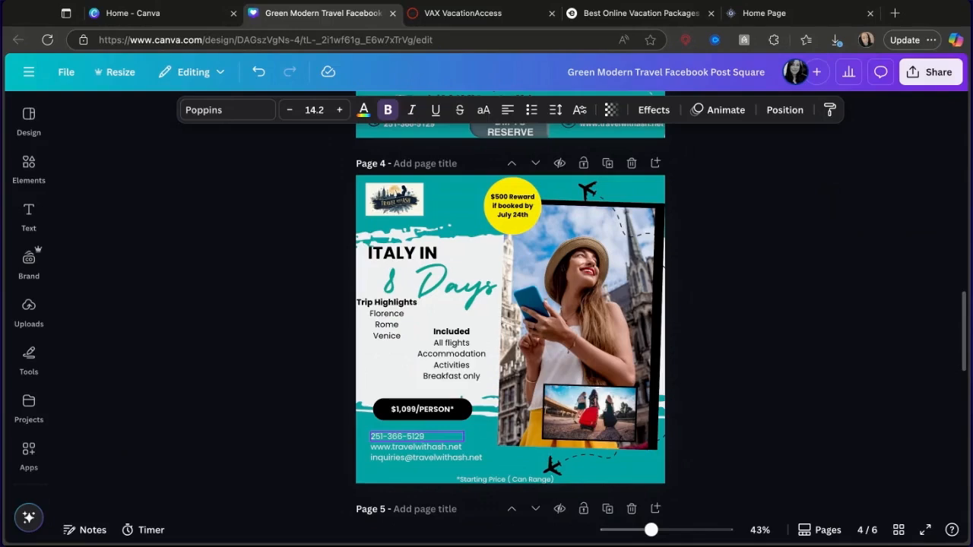
pyautogui.scroll(-5, 418, 437)
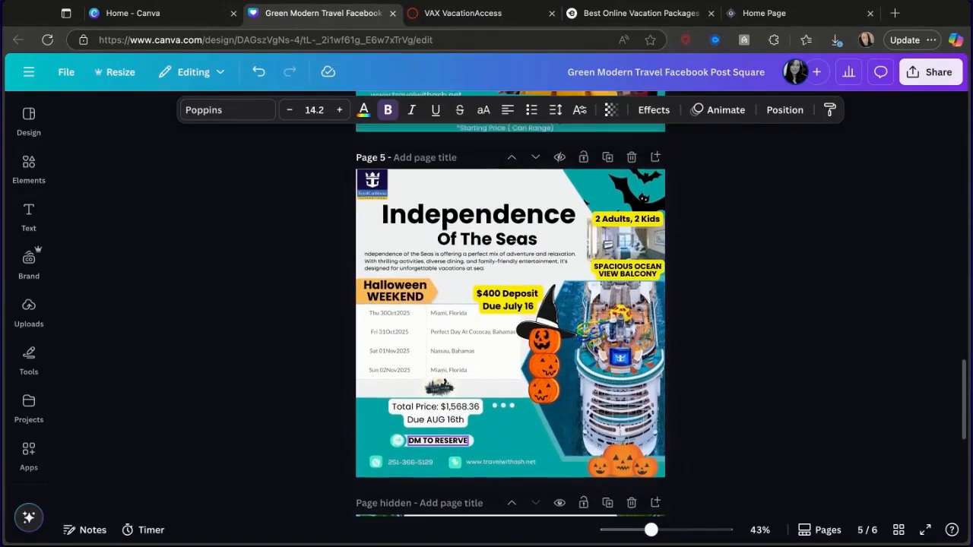
pyautogui.scroll(1, 438, 441)
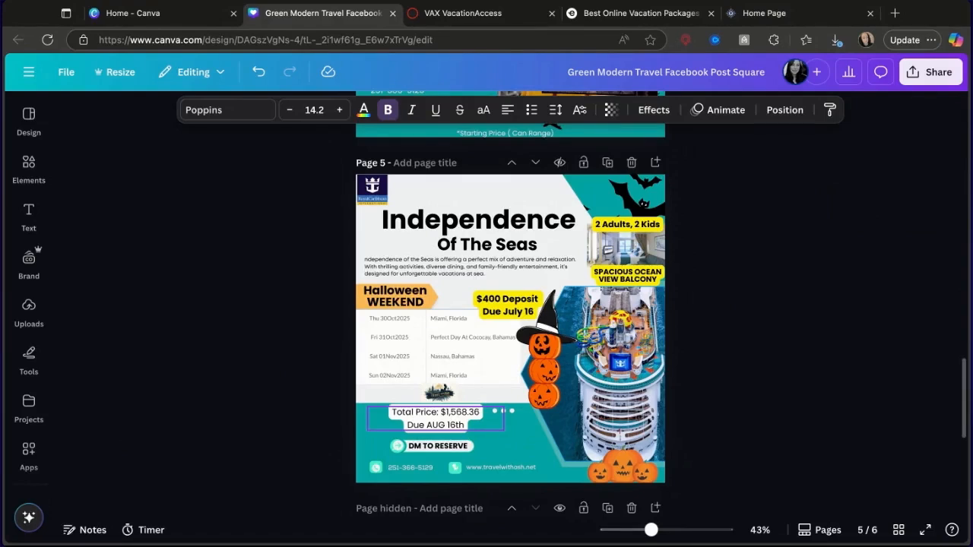
pyautogui.scroll(-5, 509, 304)
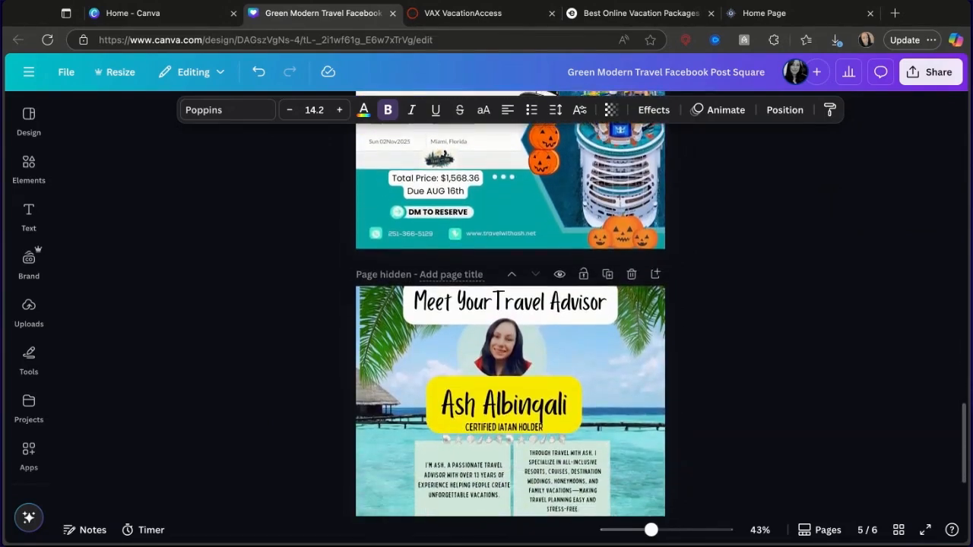
pyautogui.scroll(-1, 639, 427)
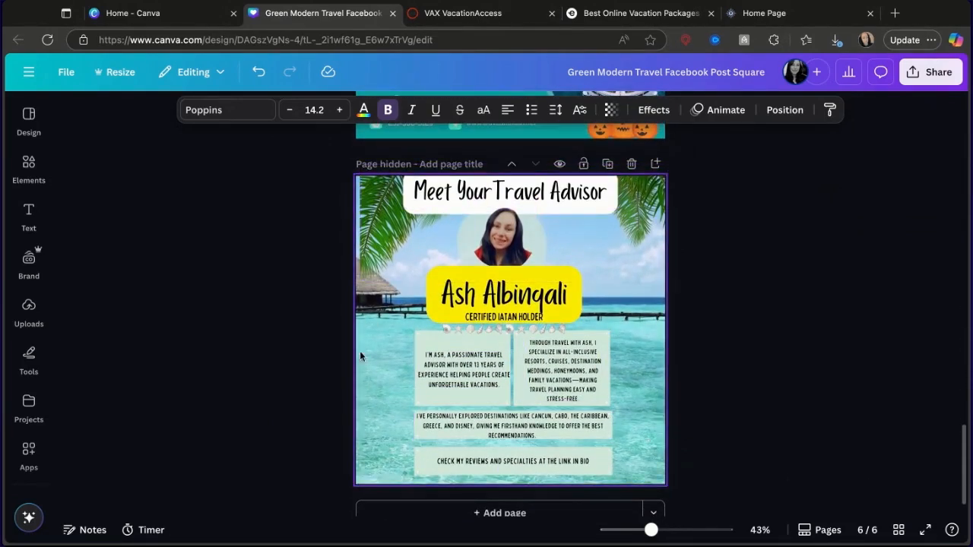
pyautogui.scroll(2, 612, 380)
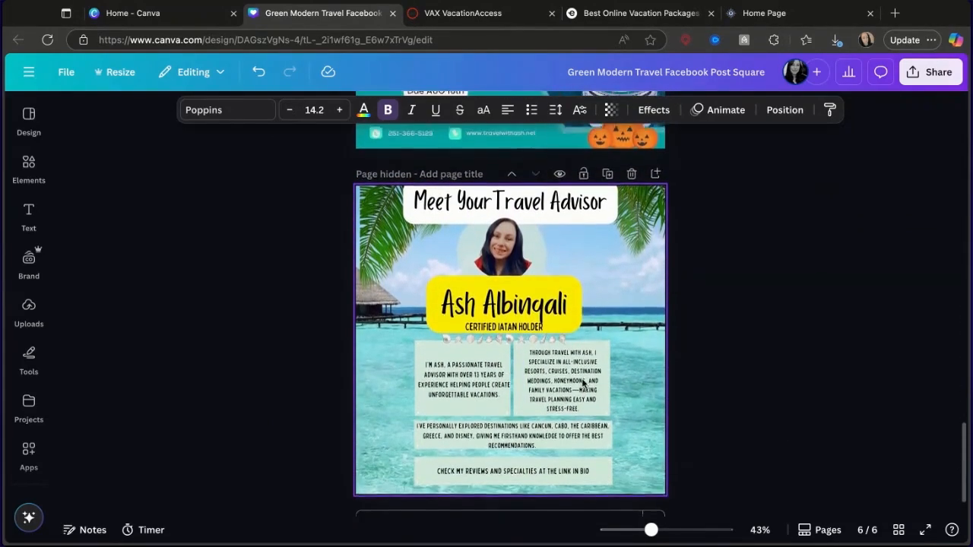
pyautogui.scroll(20, 583, 382)
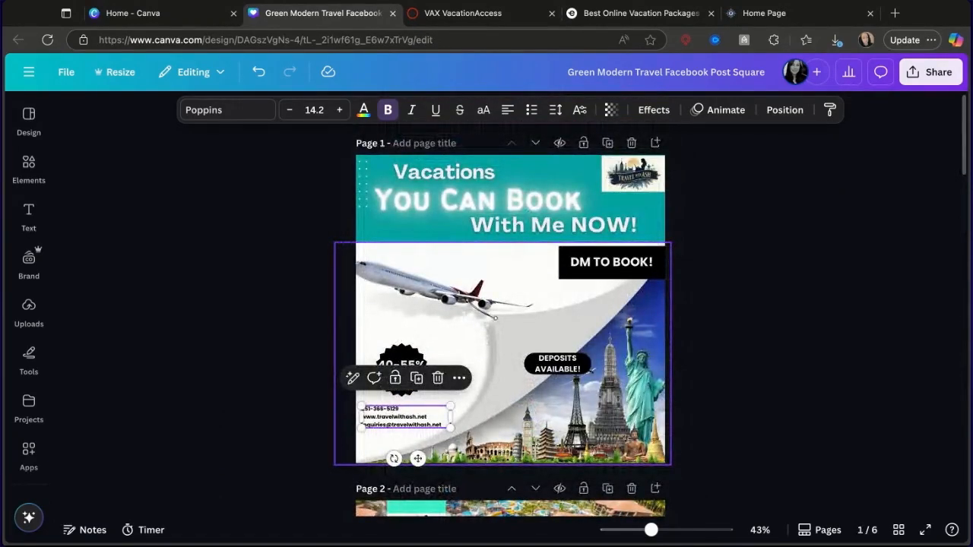
# - Review the flyers on pages 1 and 2, examining the Punta Cana resort package details, deposit and resort credit callouts
pyautogui.scroll(-5, 509, 319)
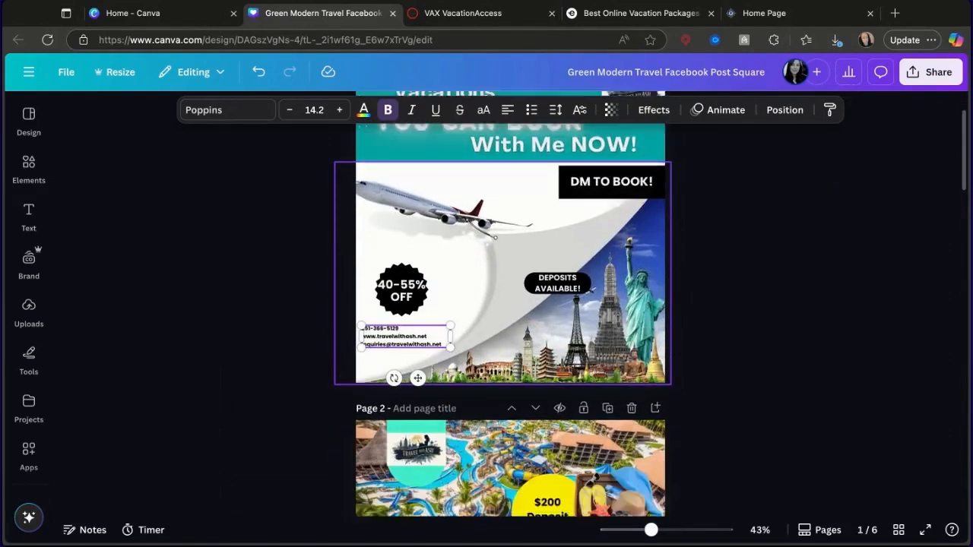
pyautogui.scroll(-3, 621, 354)
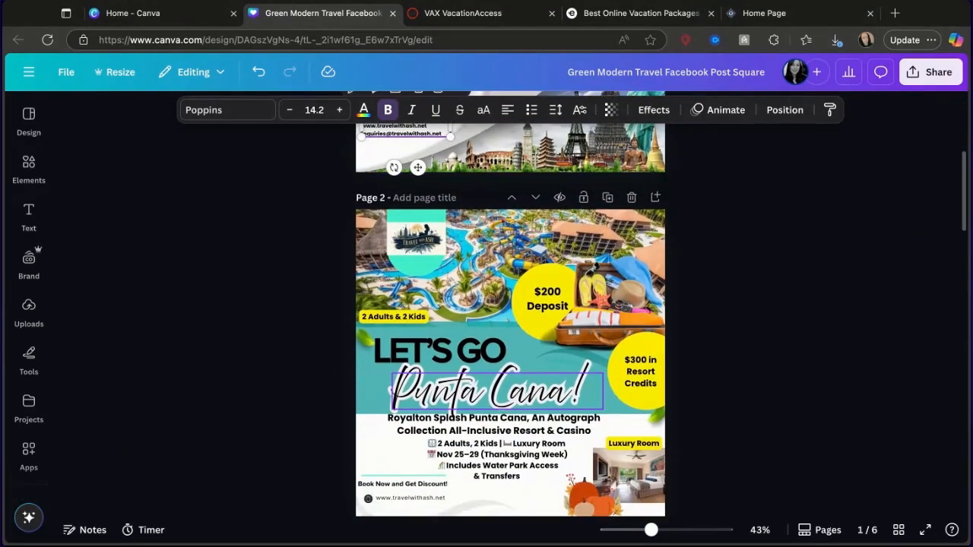
pyautogui.scroll(-2, 622, 354)
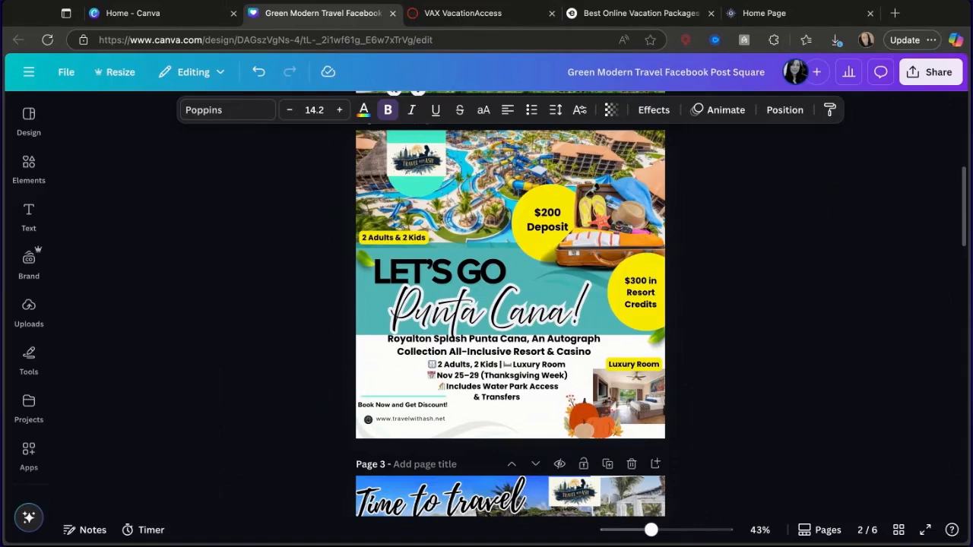
pyautogui.scroll(3, 736, 283)
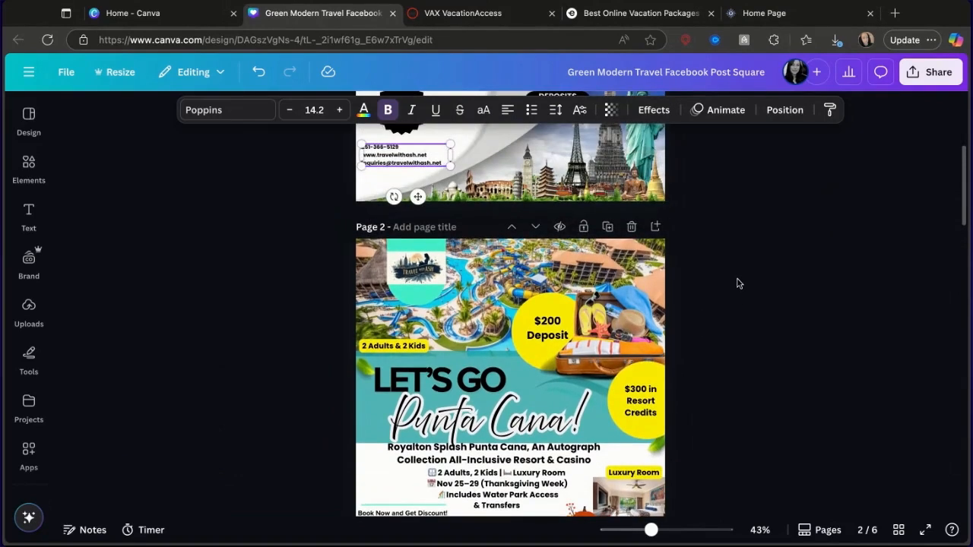
pyautogui.scroll(2, 736, 283)
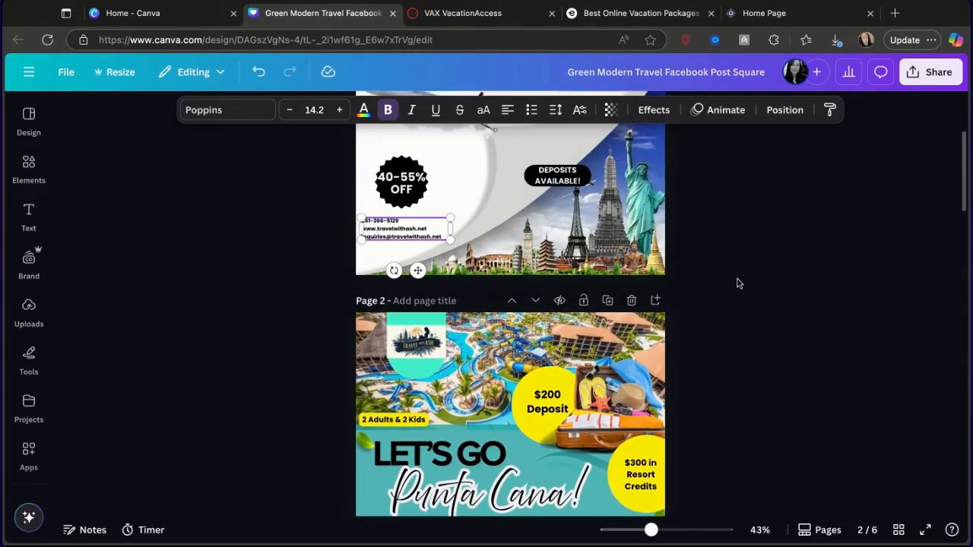
pyautogui.scroll(2, 737, 283)
# - Add a blank page directly after the Jamaica flyer on page 3
pyautogui.scroll(-10, 736, 282)
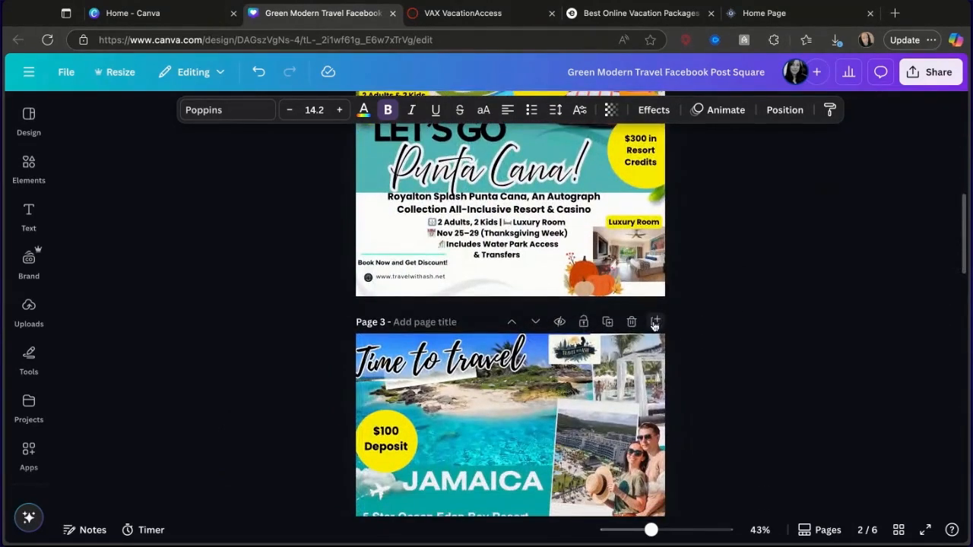
pyautogui.click(654, 323)
pyautogui.scroll(-5, 601, 433)
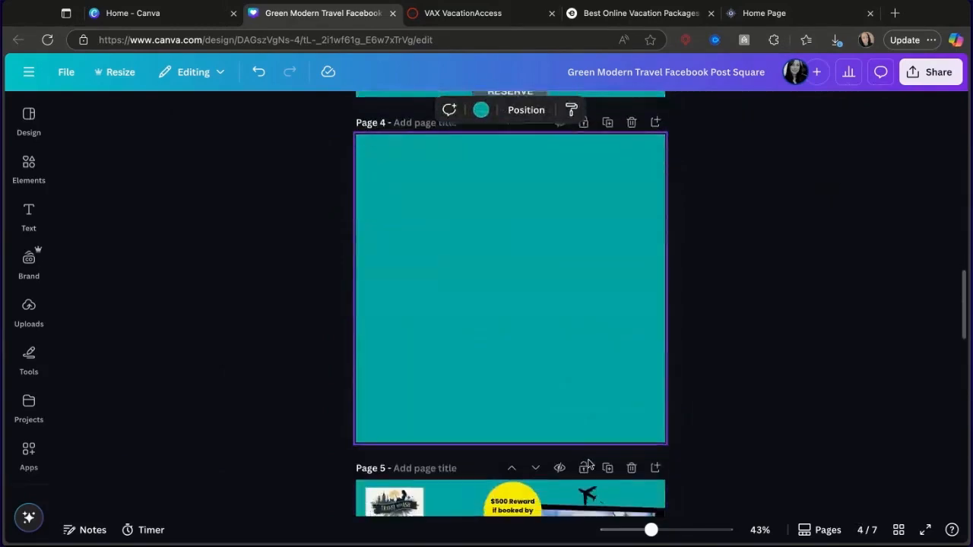
pyautogui.scroll(3, 588, 461)
pyautogui.scroll(-2, 588, 458)
# - Browse the design templates and apply the White and Blue Modern Travel Facebook Post template to the blank page 4
pyautogui.click(28, 118)
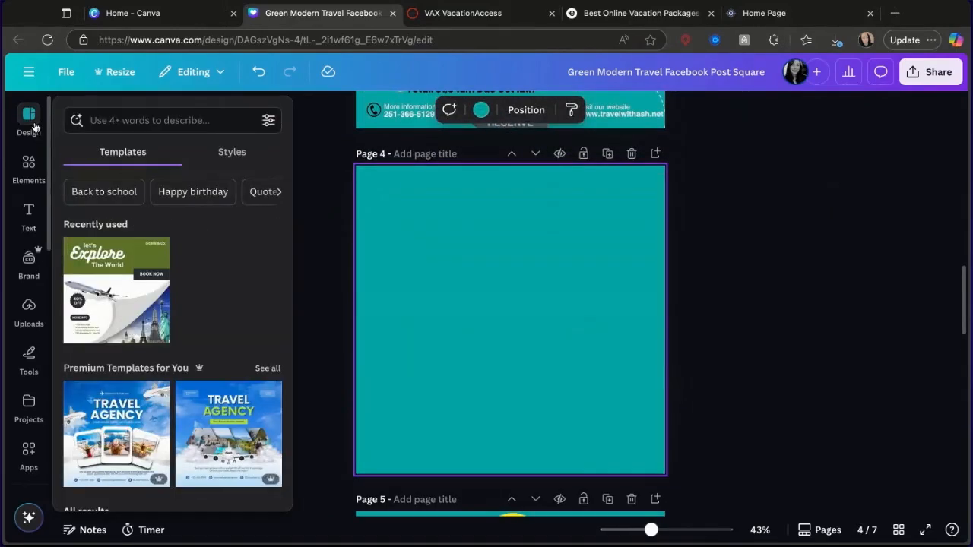
pyautogui.scroll(-5, 193, 349)
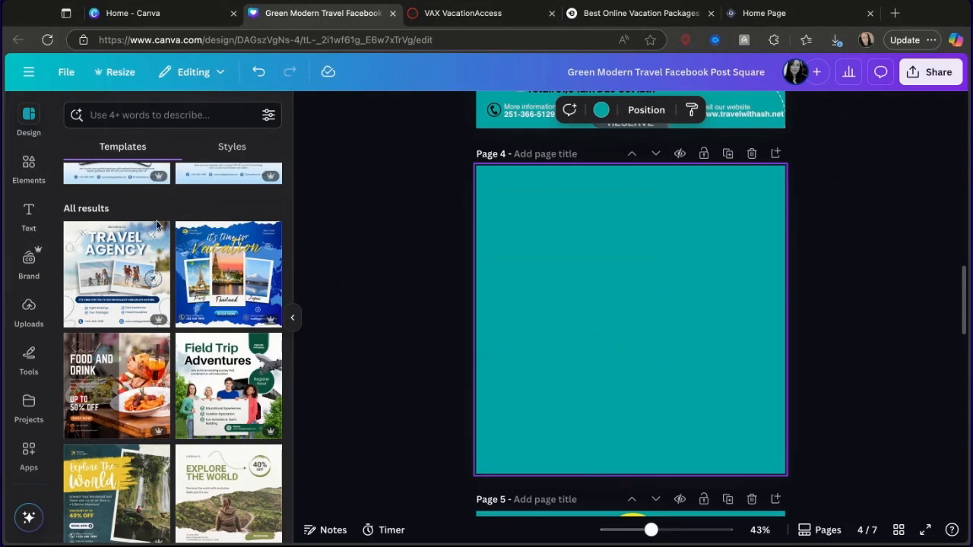
pyautogui.scroll(-4, 157, 224)
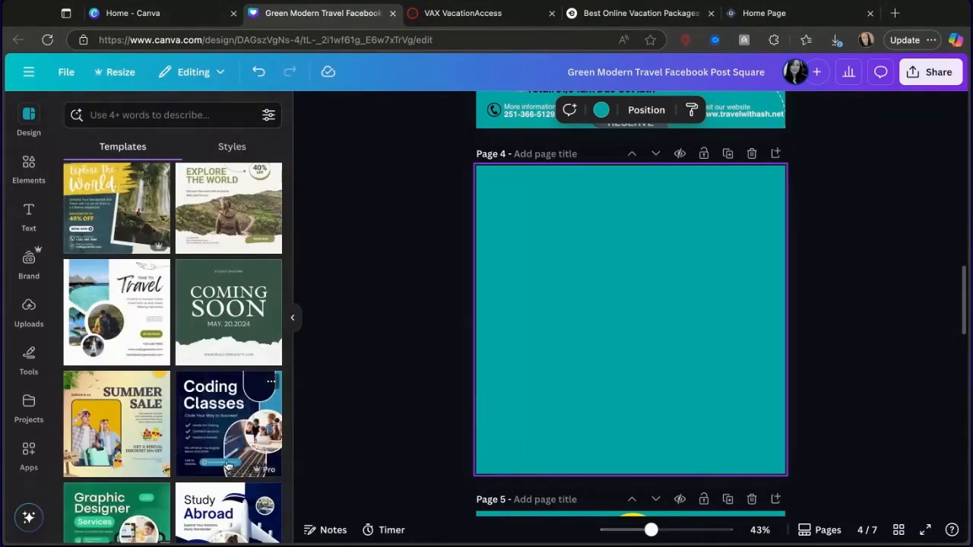
pyautogui.scroll(-6, 186, 397)
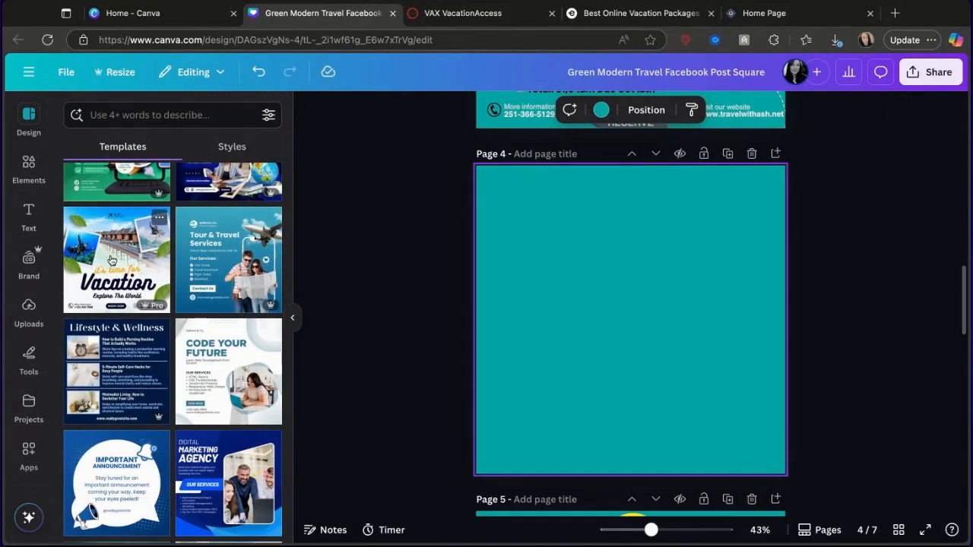
pyautogui.click(110, 258)
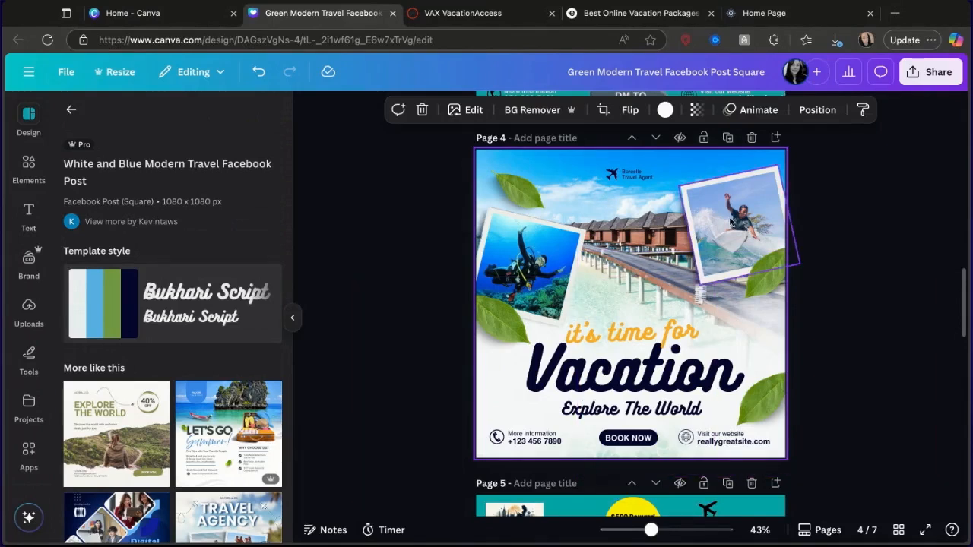
# - Replace the orange "it's time for" line on page 4 with "LEt's GO TO"
pyautogui.click(644, 331)
pyautogui.moveTo(644, 331); pyautogui.dragTo(645, 342)
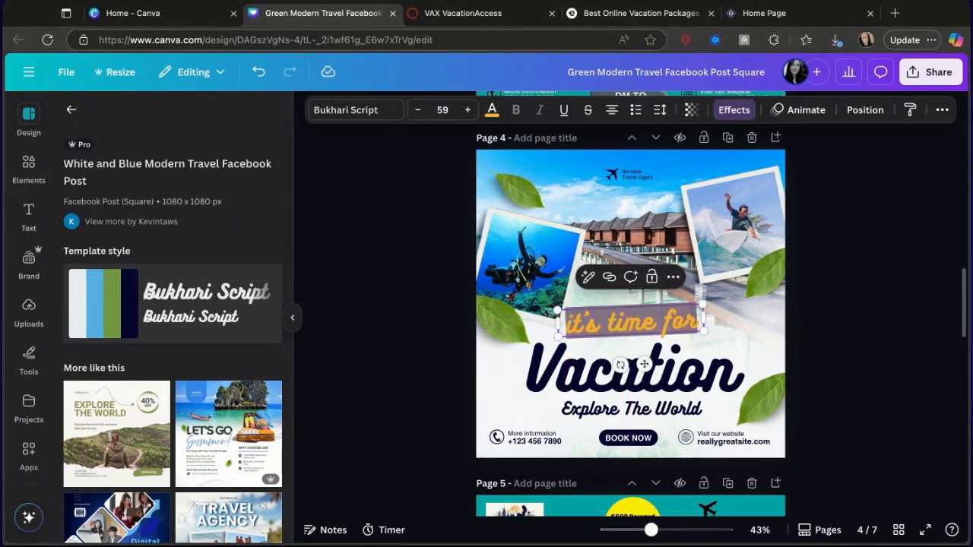
pyautogui.write("LEt'")
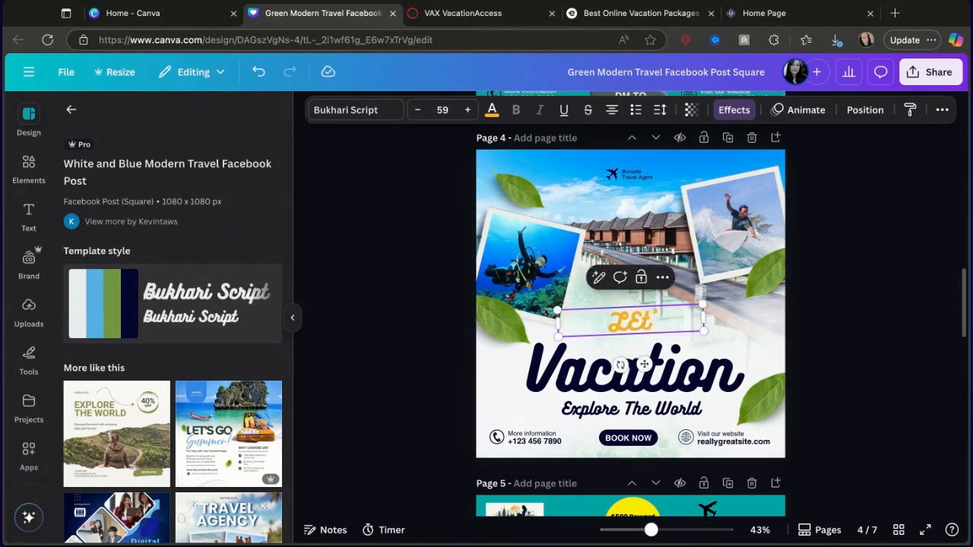
pyautogui.write('s GO TO')
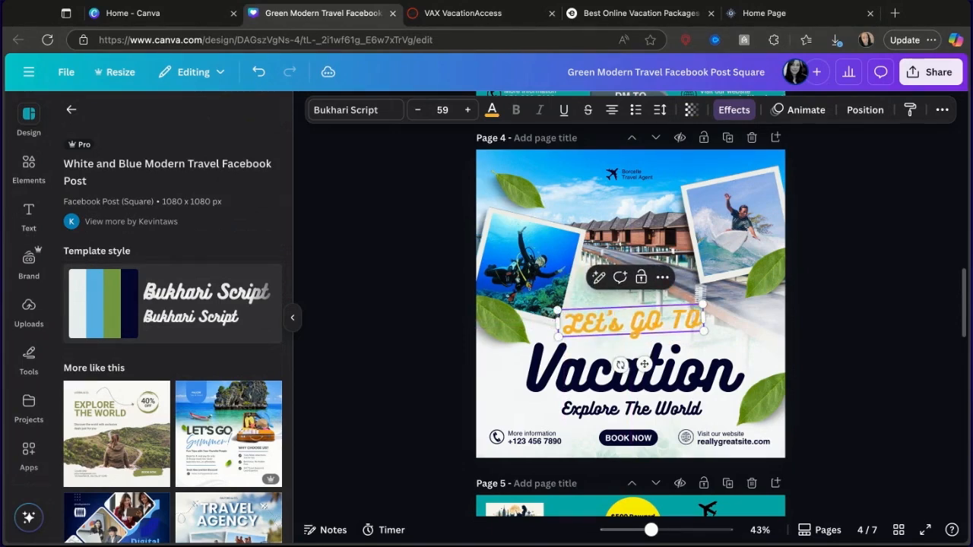
# - Move the Vacation headline slightly up and delete the "Explore The World" line beneath it
pyautogui.click(653, 417)
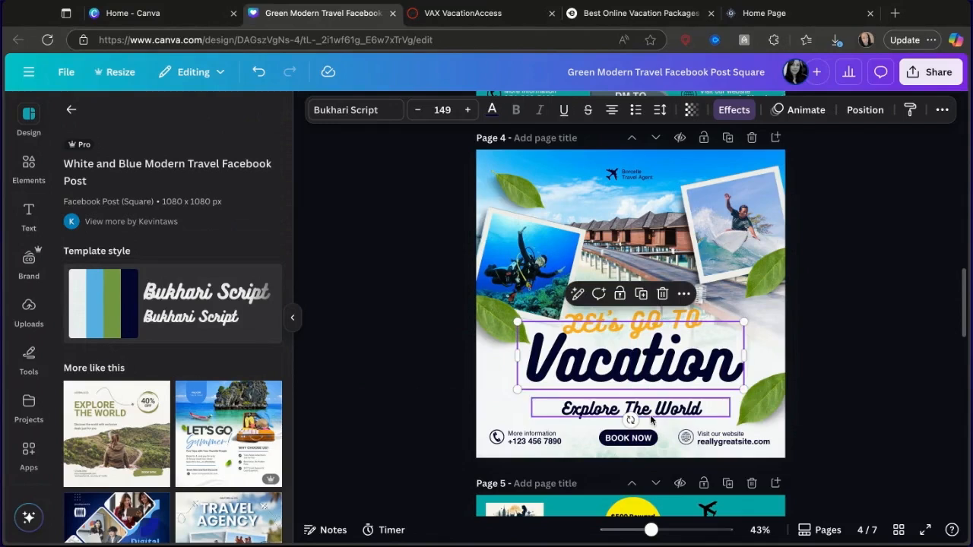
pyautogui.moveTo(653, 415); pyautogui.dragTo(652, 415)
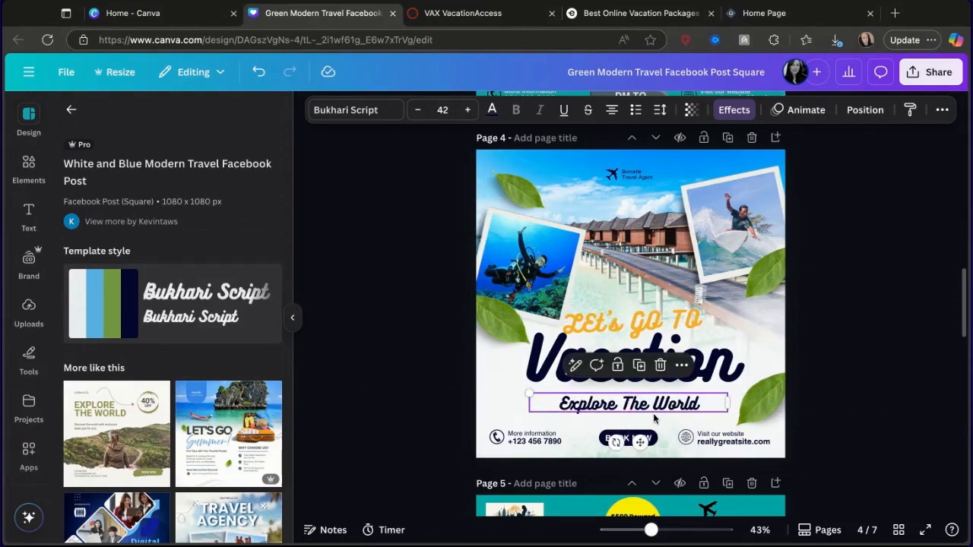
pyautogui.press('Delete')
# - Duplicate the reallygreatsite.com text and place the copy centered below the Vacation headline
pyautogui.click(731, 441)
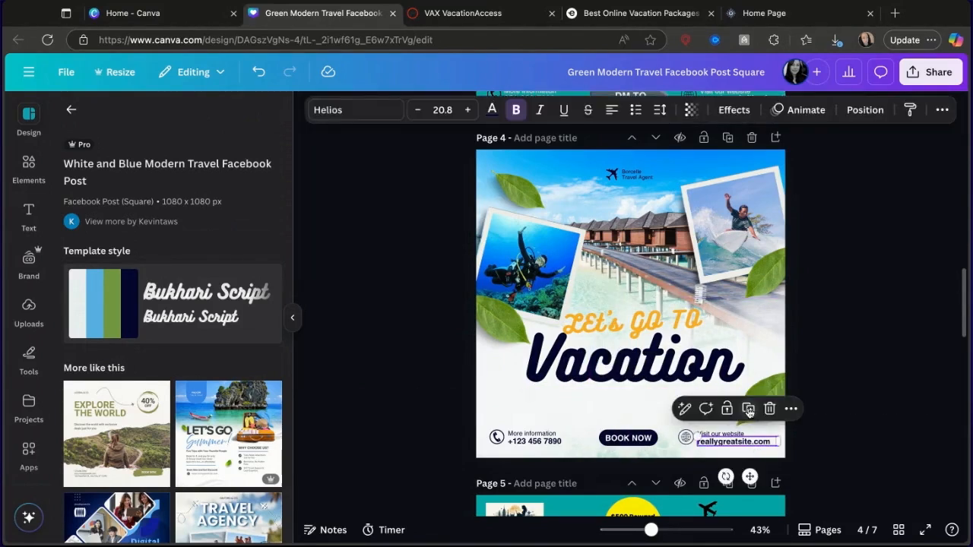
pyautogui.click(749, 411)
pyautogui.moveTo(753, 482); pyautogui.dragTo(641, 435)
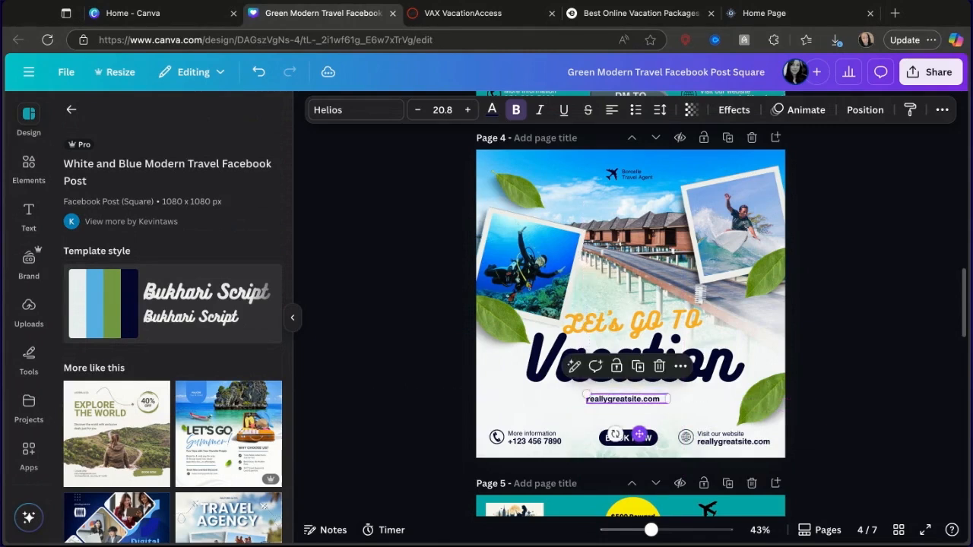
# - Group the BOOK NOW text with its dark button shape, enlarge the group and keep it centered between the contact details
pyautogui.click(649, 440)
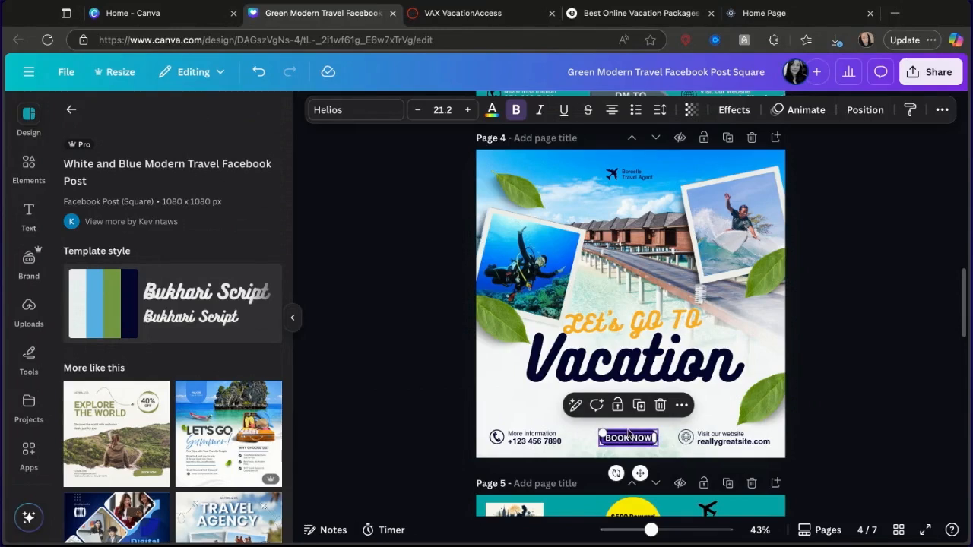
pyautogui.click(628, 433)
pyautogui.click(676, 453)
pyautogui.moveTo(651, 438)
pyautogui.mouseDown()
pyautogui.moveTo(641, 442)
pyautogui.moveTo(668, 437)
pyautogui.mouseUp()
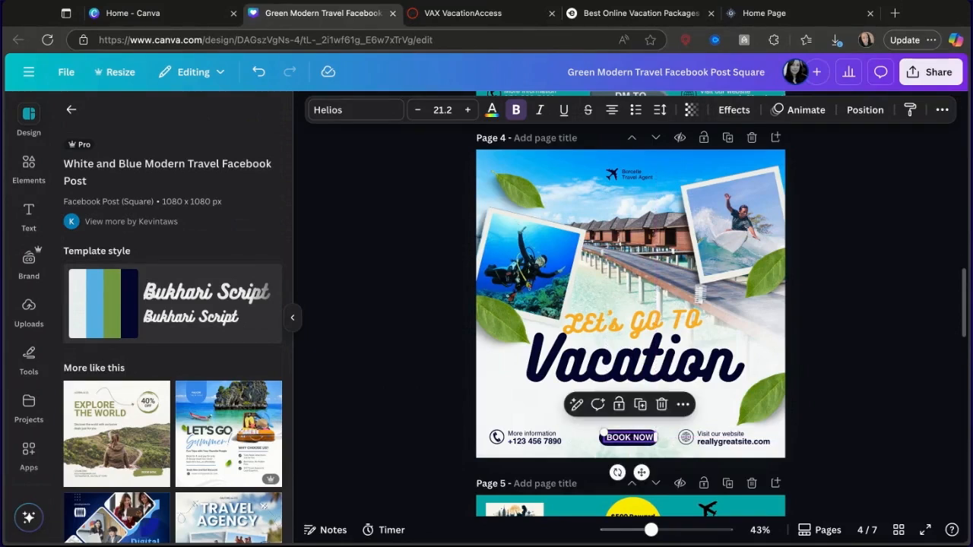
pyautogui.click(618, 448)
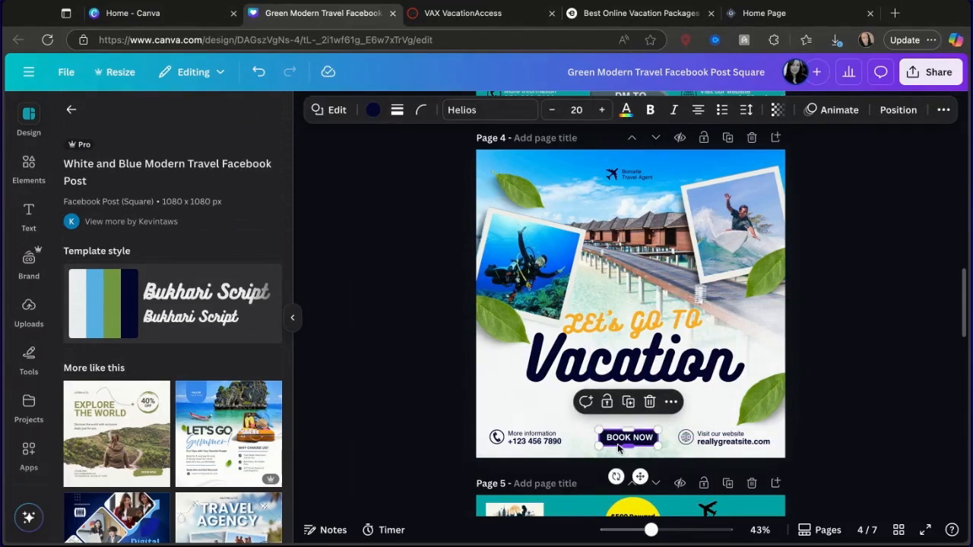
pyautogui.press('Up')
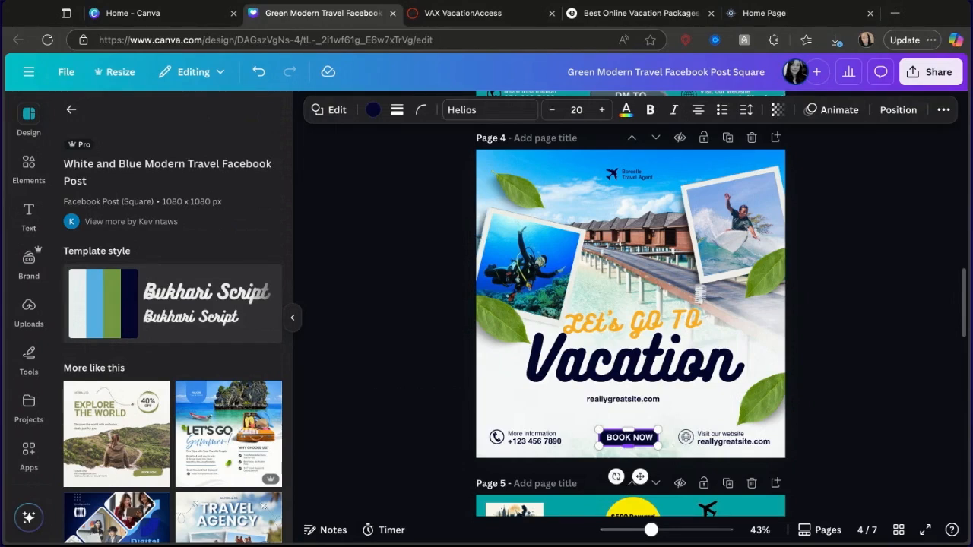
pyautogui.click(629, 437)
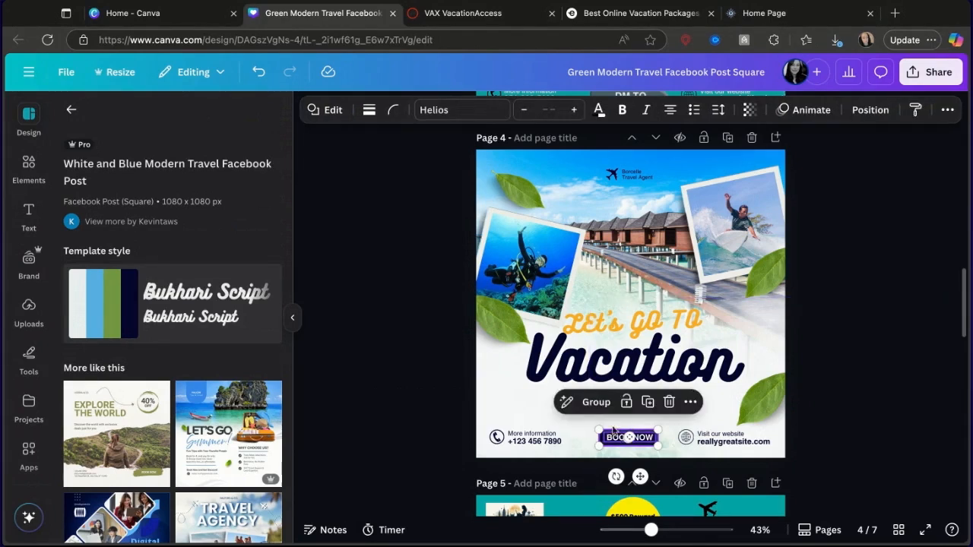
pyautogui.click(597, 403)
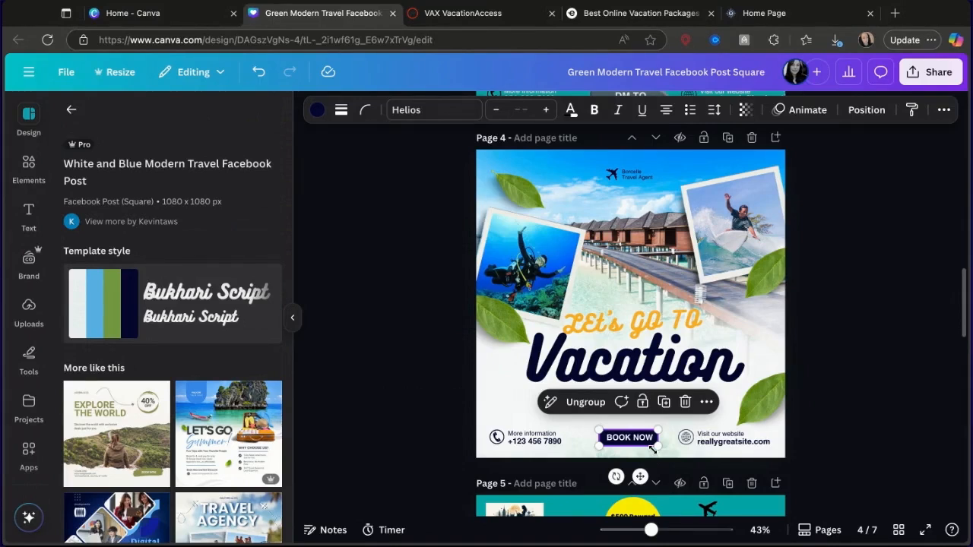
pyautogui.moveTo(652, 449)
pyautogui.mouseDown()
pyautogui.moveTo(668, 455)
pyautogui.moveTo(644, 436)
pyautogui.mouseUp()
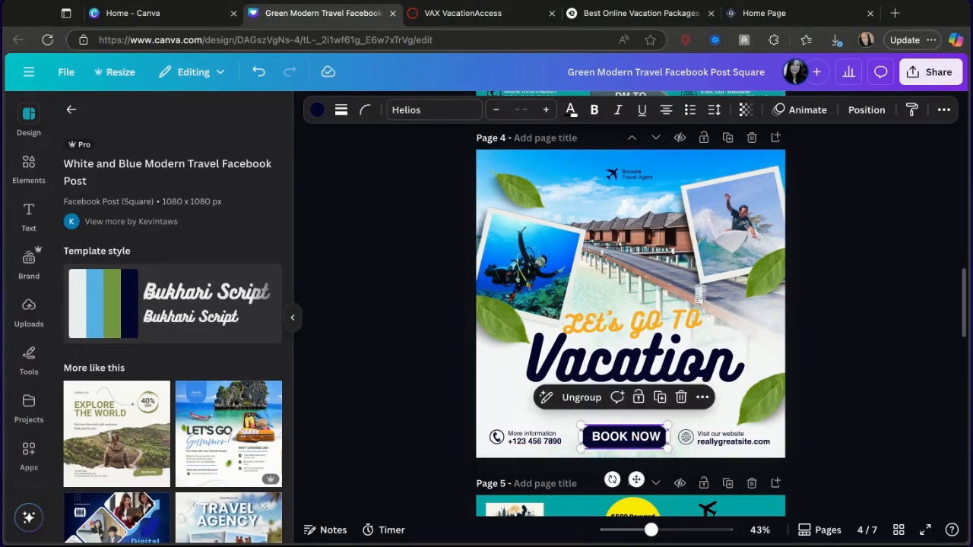
# - Reposition the overwater bungalow background photo slightly higher within its crop on page 4
pyautogui.click(623, 316)
pyautogui.press('Escape')
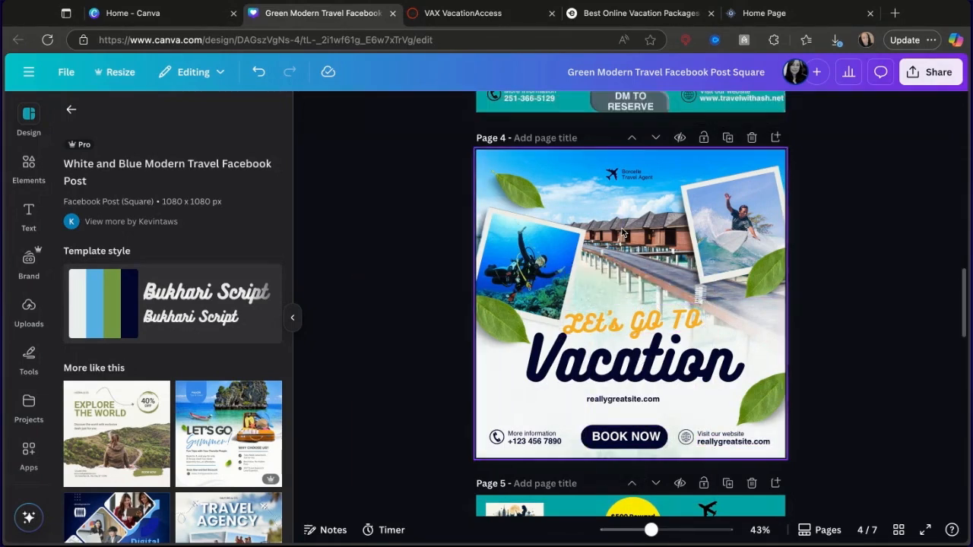
pyautogui.doubleClick(587, 182)
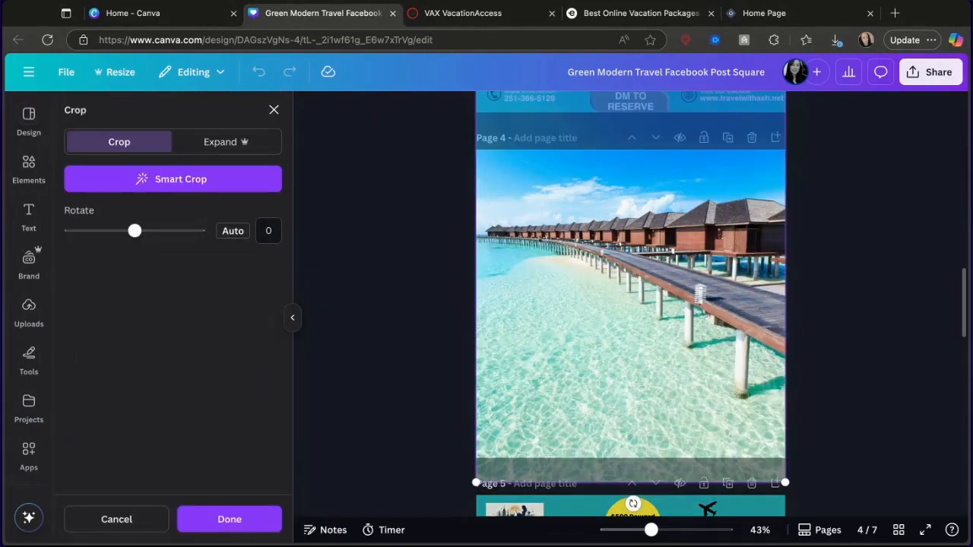
pyautogui.moveTo(786, 484); pyautogui.dragTo(786, 484)
pyautogui.scroll(1, 622, 218)
pyautogui.moveTo(627, 263); pyautogui.dragTo(628, 238)
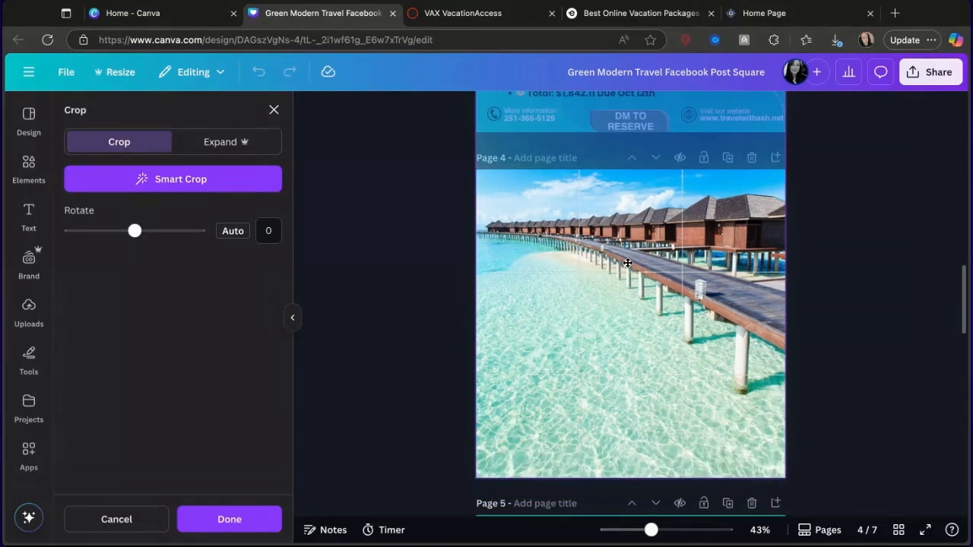
pyautogui.moveTo(756, 365); pyautogui.dragTo(757, 334)
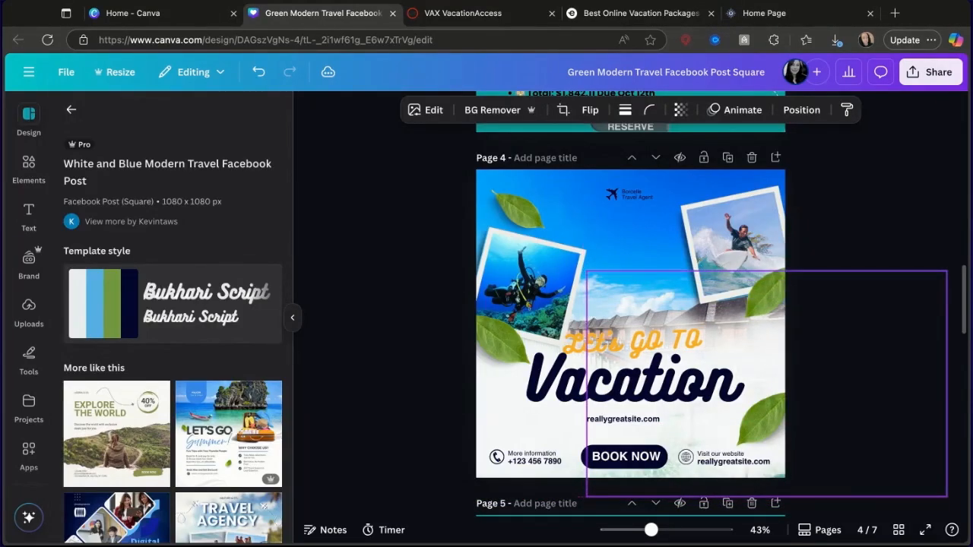
pyautogui.doubleClick(609, 247)
pyautogui.scroll(-2, 609, 247)
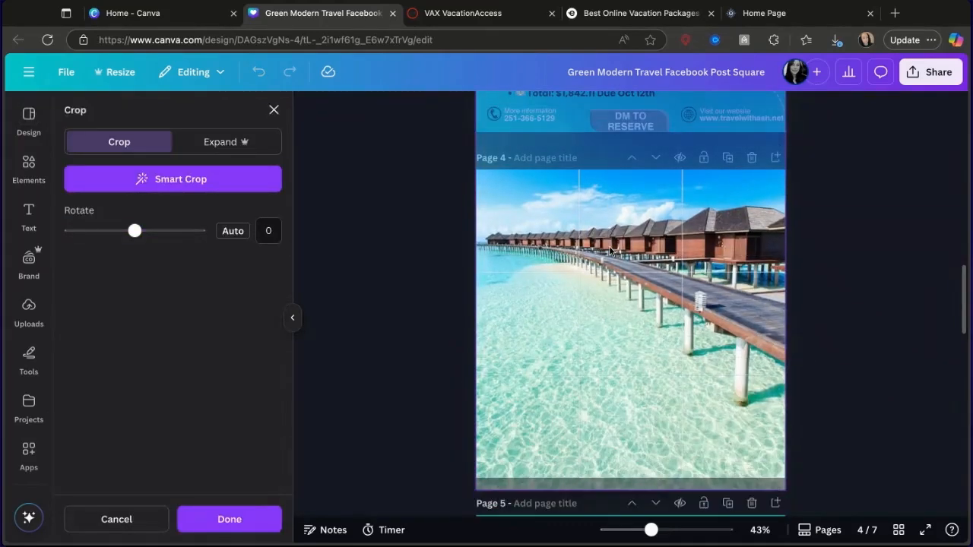
pyautogui.click(880, 261)
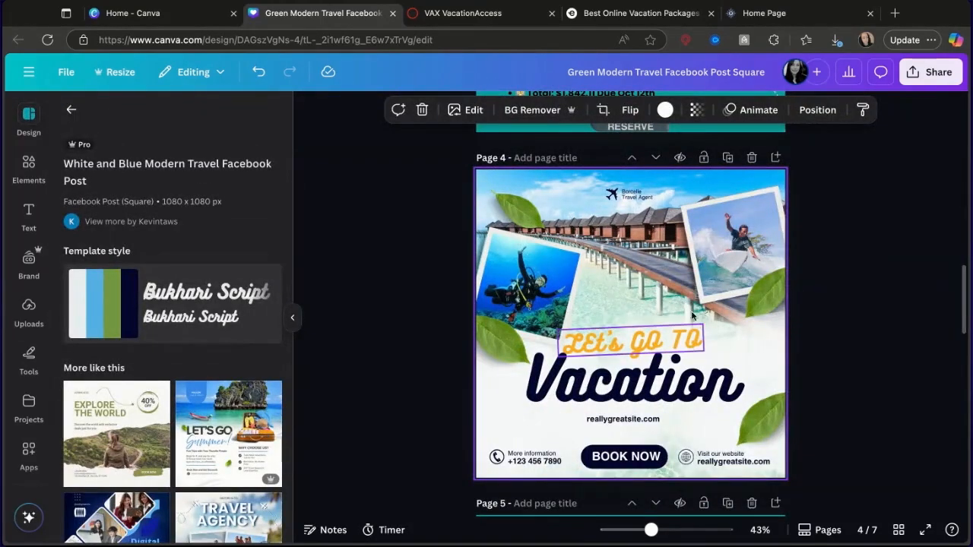
# - Move the "LEt's GO TO" line slightly up and right, and raise and enlarge the white fade behind the Vacation headline
pyautogui.moveTo(621, 350); pyautogui.dragTo(625, 339)
pyautogui.click(749, 372)
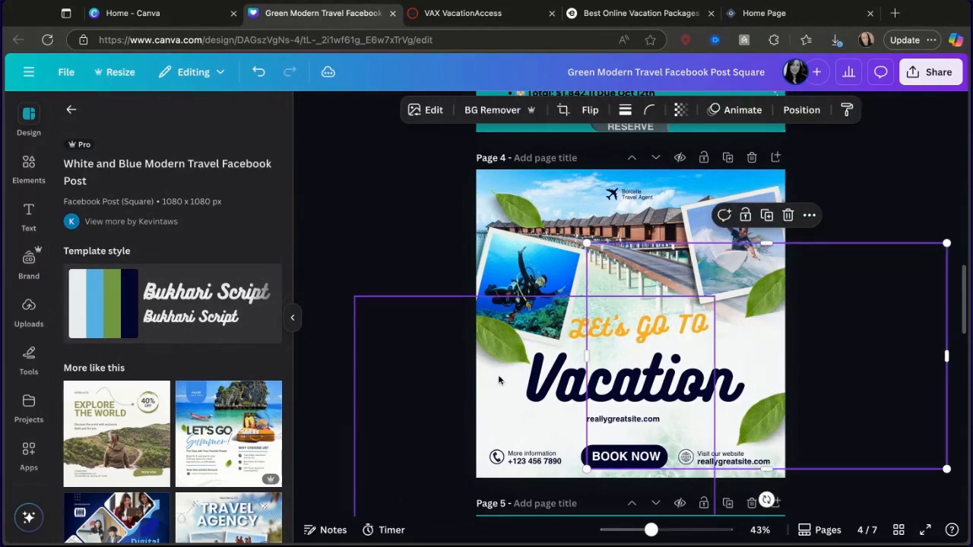
pyautogui.moveTo(497, 379); pyautogui.dragTo(495, 383)
pyautogui.click(751, 374)
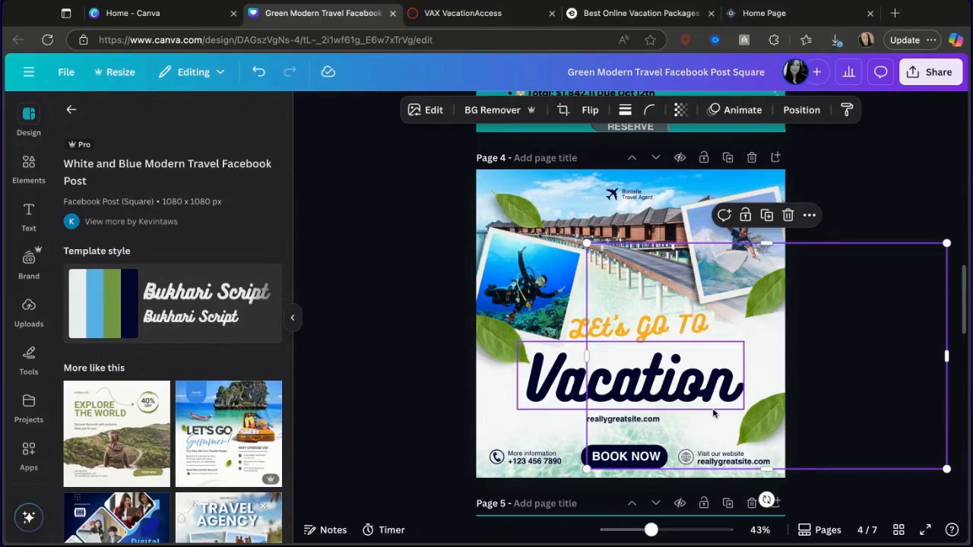
pyautogui.moveTo(586, 469); pyautogui.dragTo(457, 530)
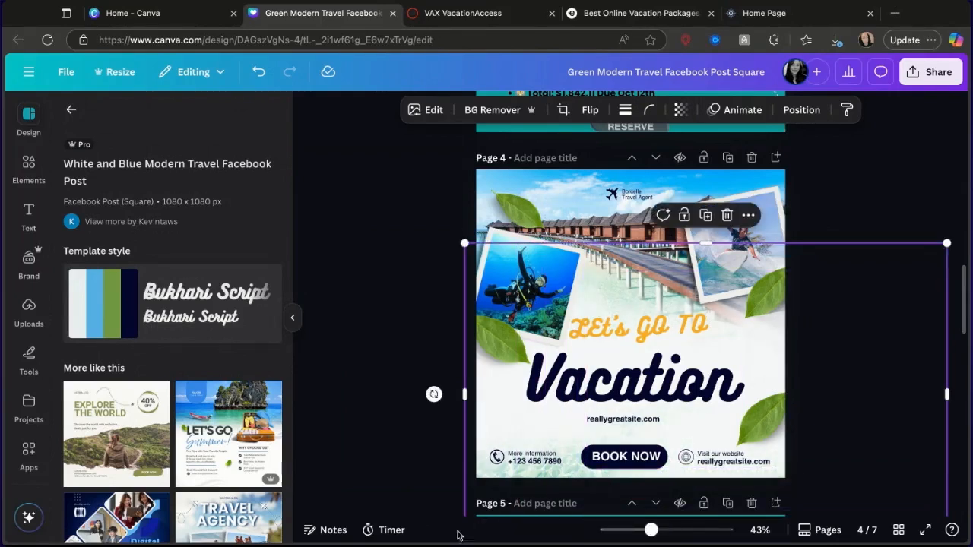
# - Remove the scuba diver photo from its frame on page 4 and shift the white fade right, enlarging it behind the headline
pyautogui.click(391, 343)
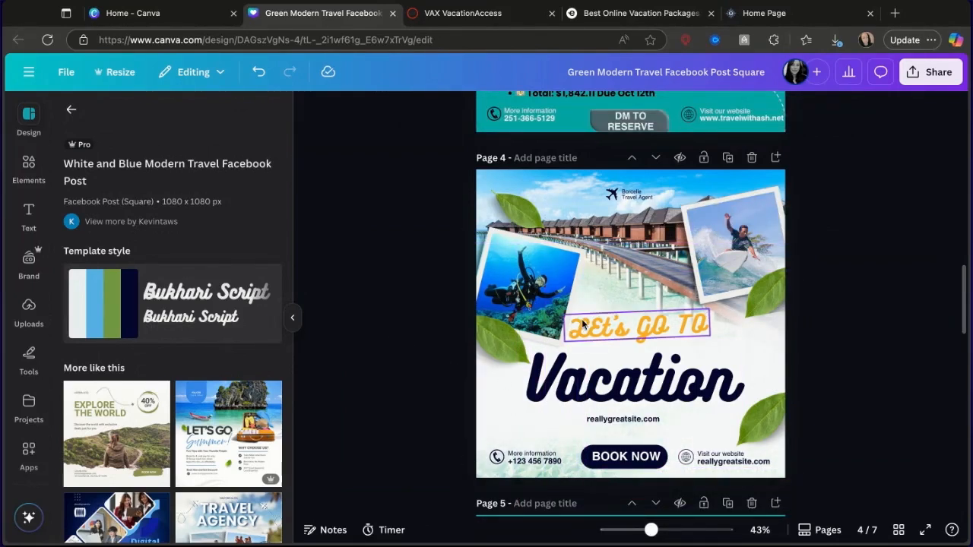
pyautogui.moveTo(582, 304); pyautogui.dragTo(543, 287)
pyautogui.moveTo(520, 422); pyautogui.dragTo(542, 445)
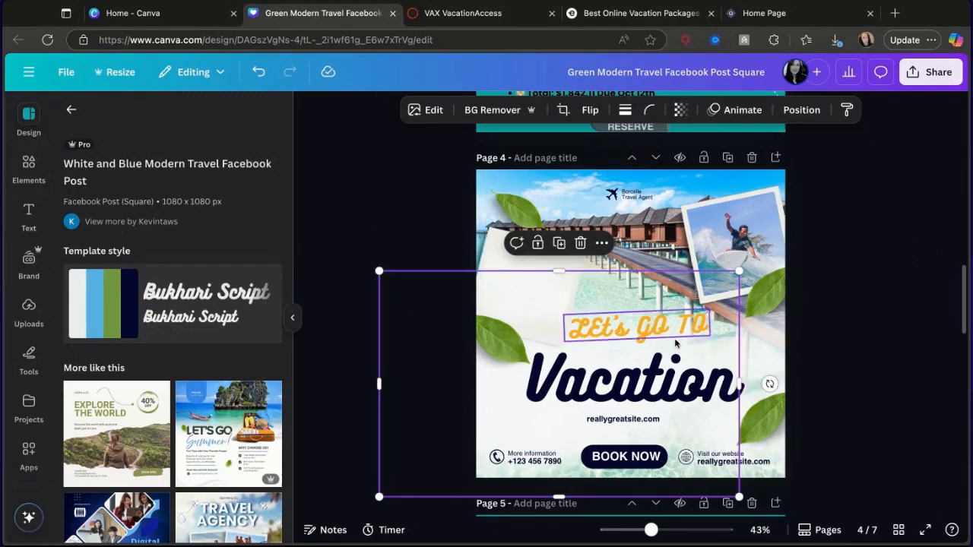
pyautogui.click(753, 366)
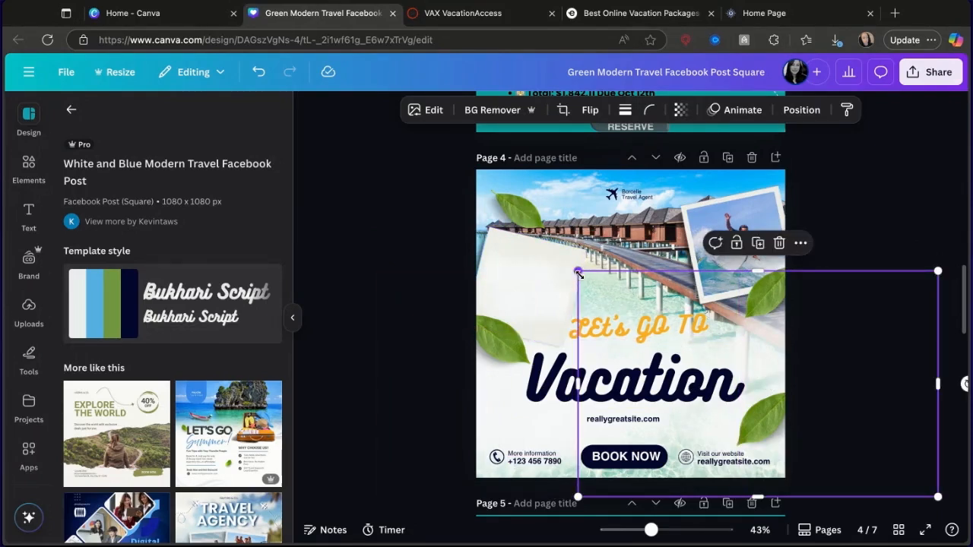
pyautogui.moveTo(578, 273)
pyautogui.mouseDown()
pyautogui.moveTo(537, 246)
pyautogui.moveTo(573, 271)
pyautogui.mouseUp()
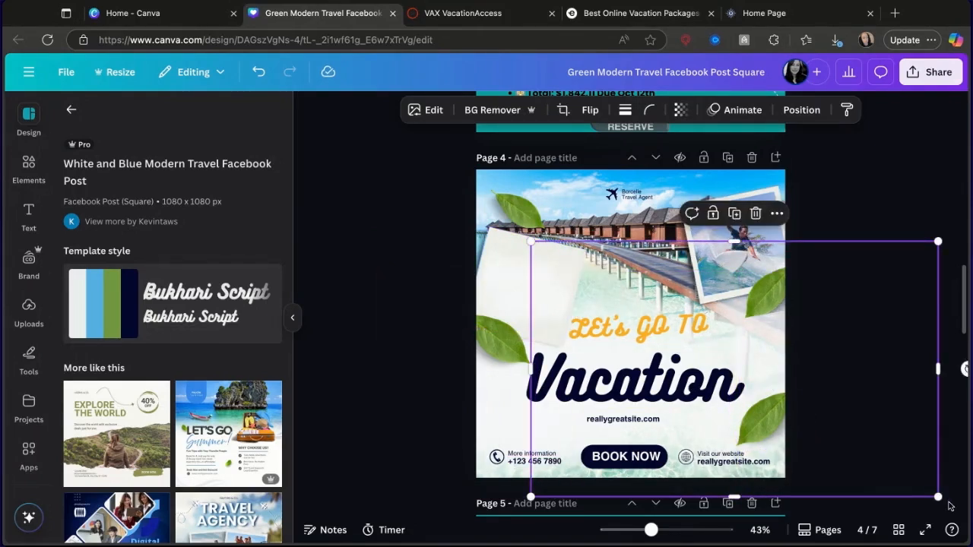
pyautogui.moveTo(940, 500); pyautogui.dragTo(962, 535)
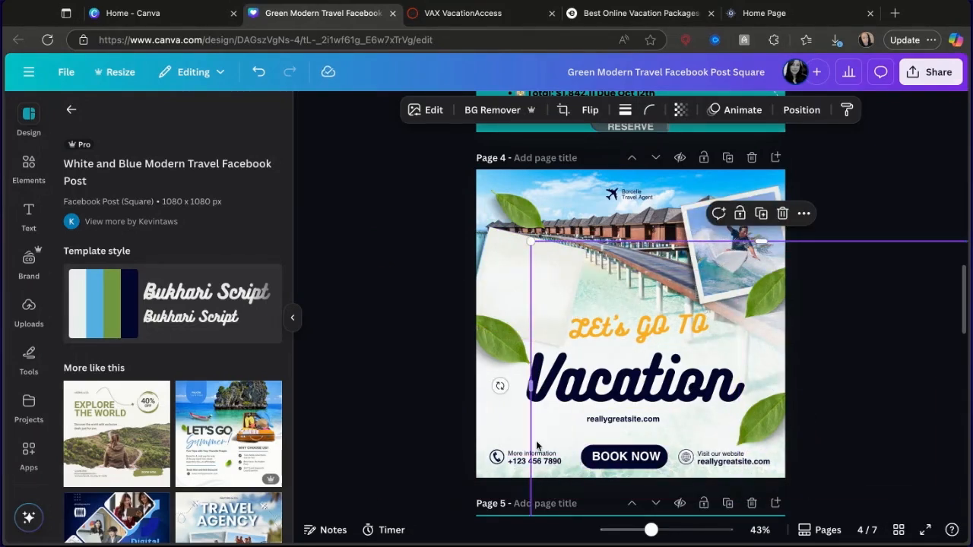
# - Enlarge the "LEt's GO TO" line to font size 68.5 and retype the capital G in "GO"
pyautogui.click(657, 325)
pyautogui.moveTo(709, 334); pyautogui.dragTo(732, 339)
pyautogui.click(665, 325)
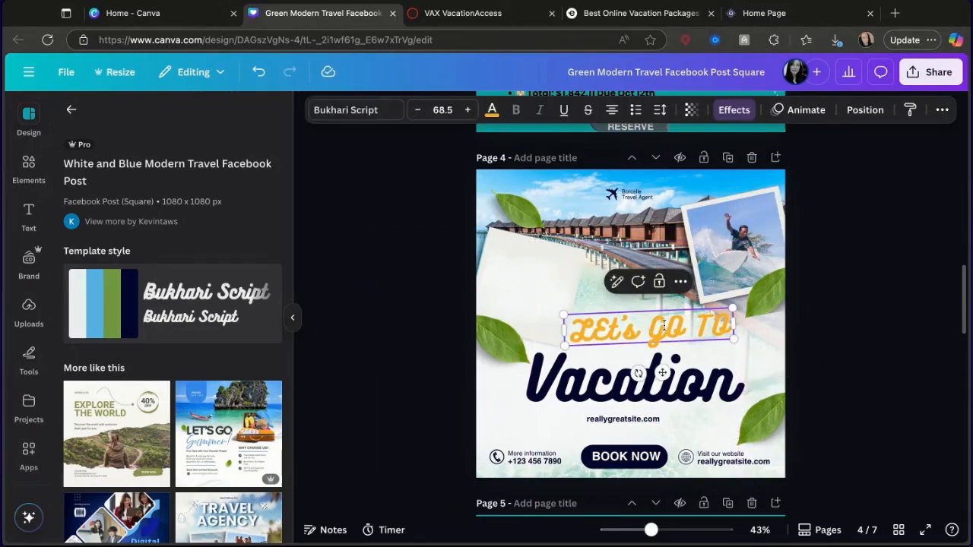
pyautogui.hotkey('shift', 'Left')
pyautogui.click(665, 325)
pyautogui.press('BackSpace')
pyautogui.write('g')
pyautogui.press('BackSpace')
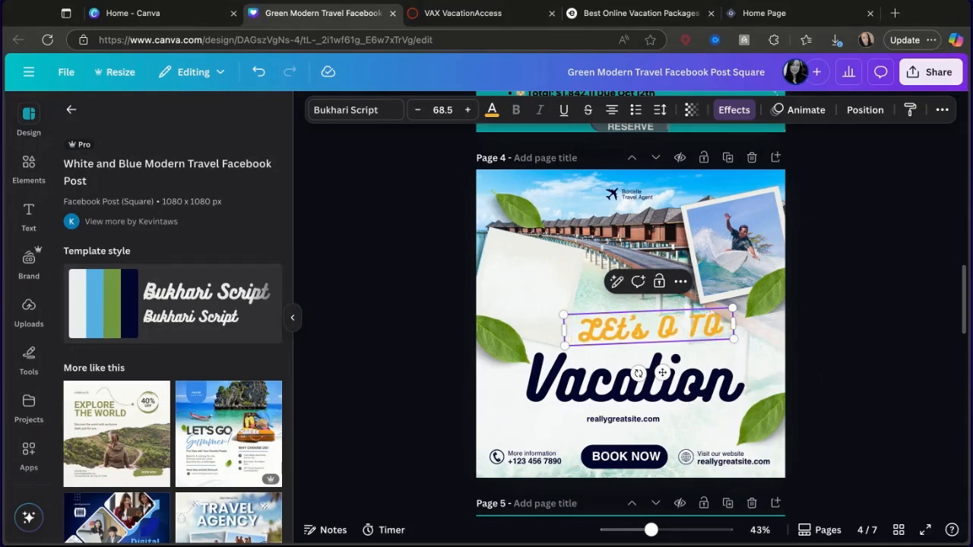
pyautogui.write('G')
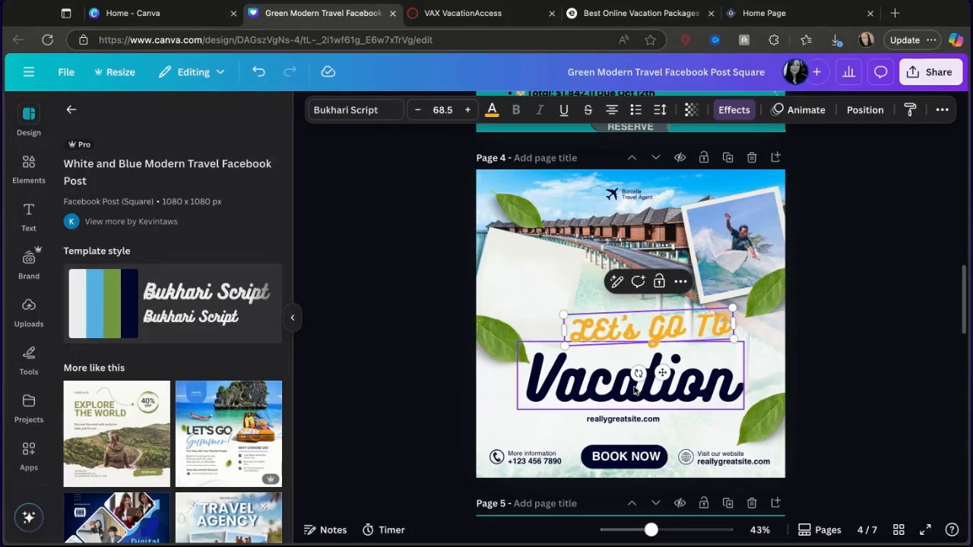
# - Move the Vacation headline up and right, and raise the blank photo frame slightly toward the flyer's upper-left corner
pyautogui.moveTo(637, 385)
pyautogui.mouseDown()
pyautogui.moveTo(655, 382)
pyautogui.moveTo(658, 371)
pyautogui.moveTo(629, 385)
pyautogui.mouseUp()
pyautogui.click(517, 289)
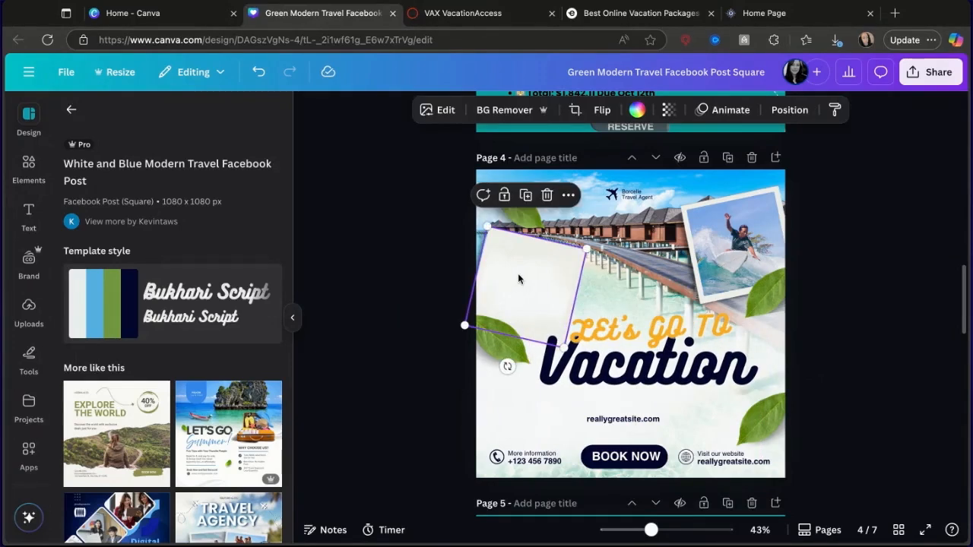
pyautogui.moveTo(528, 296)
pyautogui.mouseDown()
pyautogui.moveTo(525, 267)
pyautogui.moveTo(527, 291)
pyautogui.mouseUp()
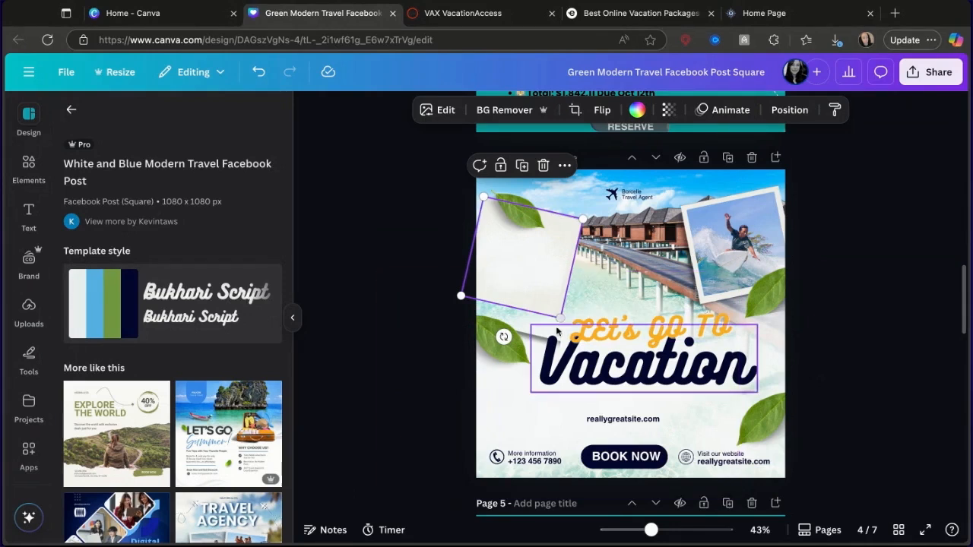
pyautogui.hotkey('ctrl', 'z')
pyautogui.hotkey('ctrl', 'shift', 'z')
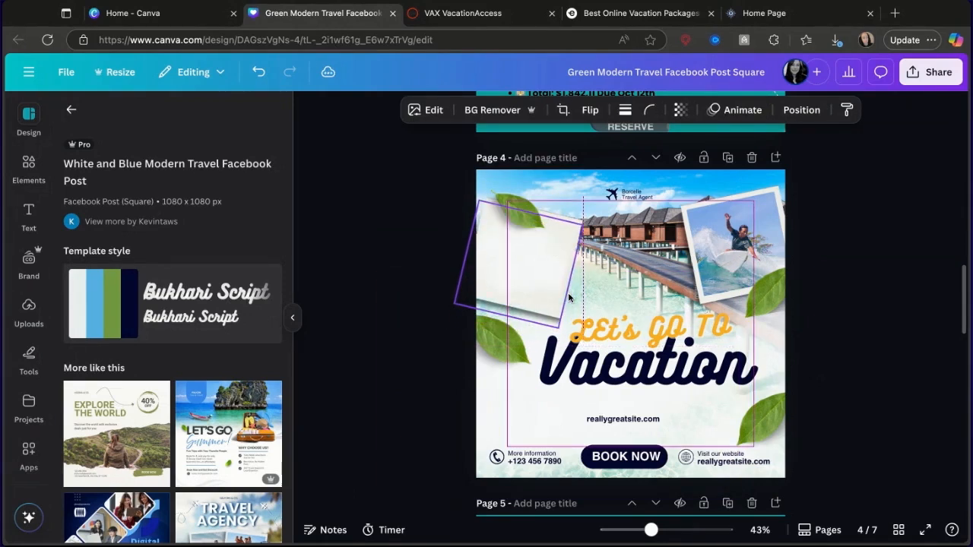
pyautogui.moveTo(568, 298); pyautogui.dragTo(568, 297)
# - Shift the "LEt's GO TO" line up and left, and raise the Vacation headline and the reallygreatsite.com text below it
pyautogui.click(602, 333)
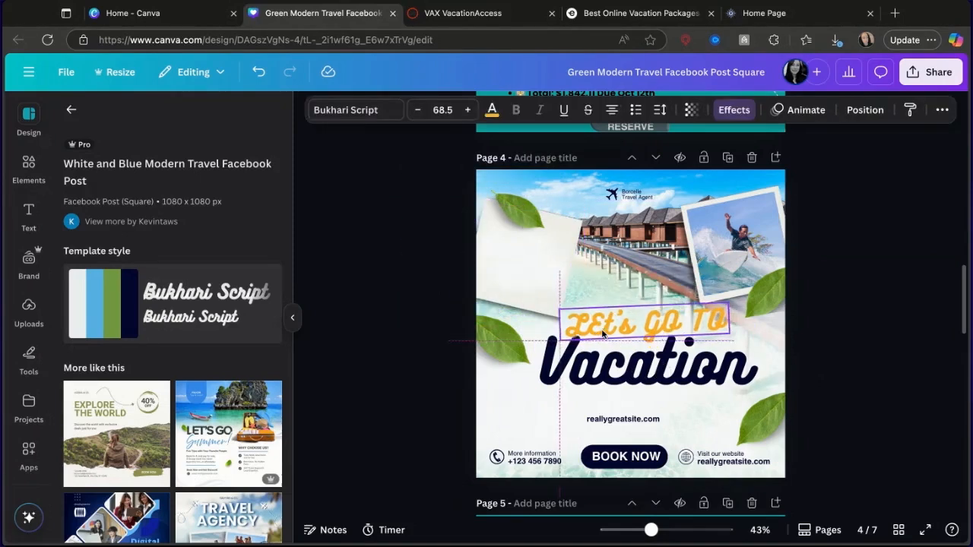
pyautogui.moveTo(602, 332); pyautogui.dragTo(596, 322)
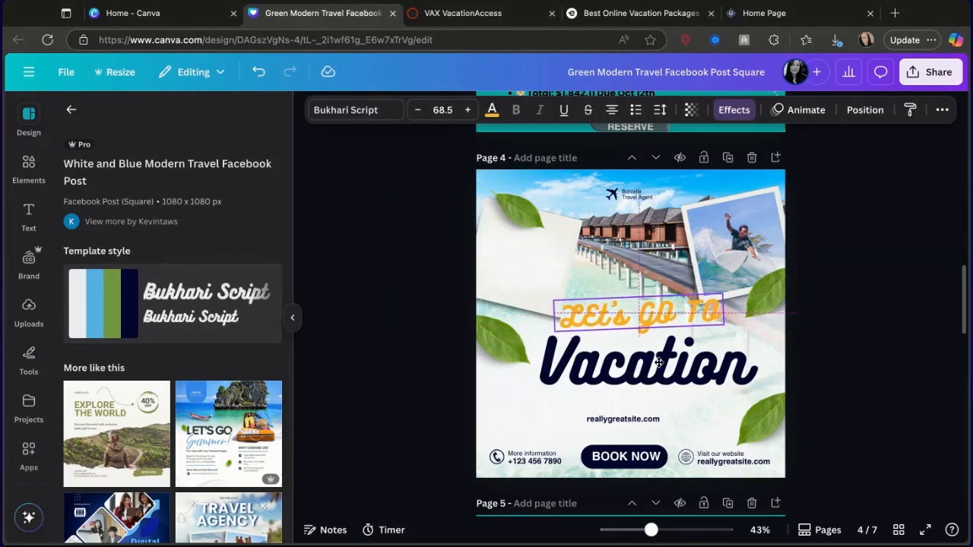
pyautogui.moveTo(659, 363); pyautogui.dragTo(648, 364)
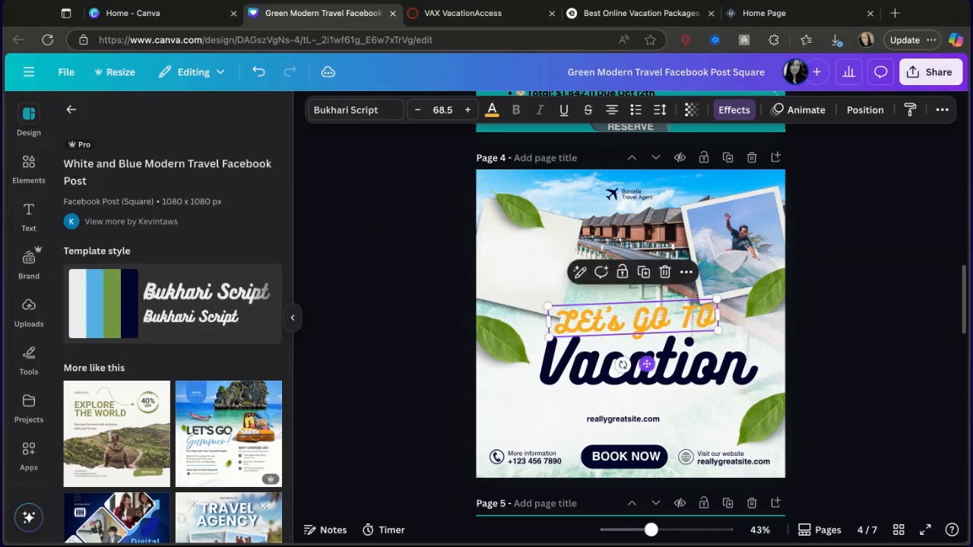
pyautogui.click(648, 364)
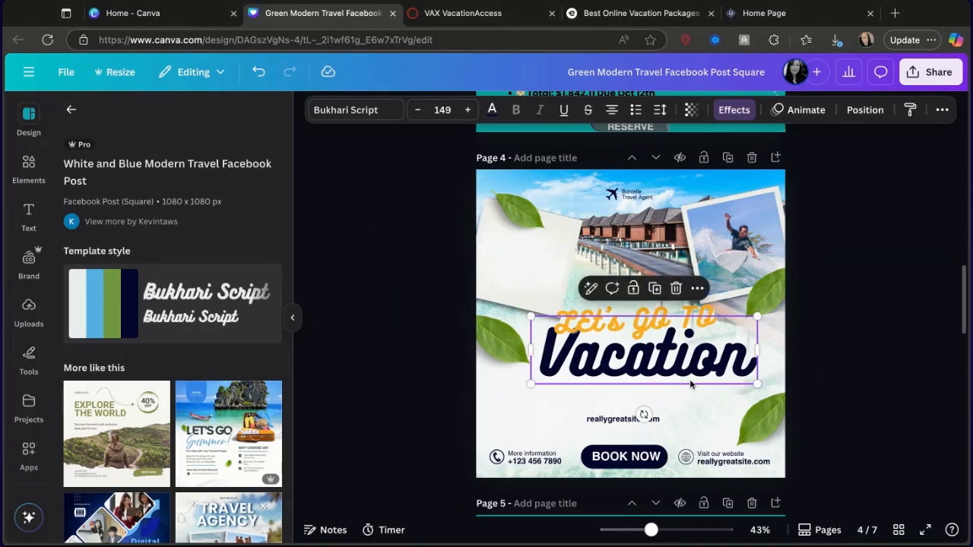
pyautogui.moveTo(655, 420); pyautogui.dragTo(659, 399)
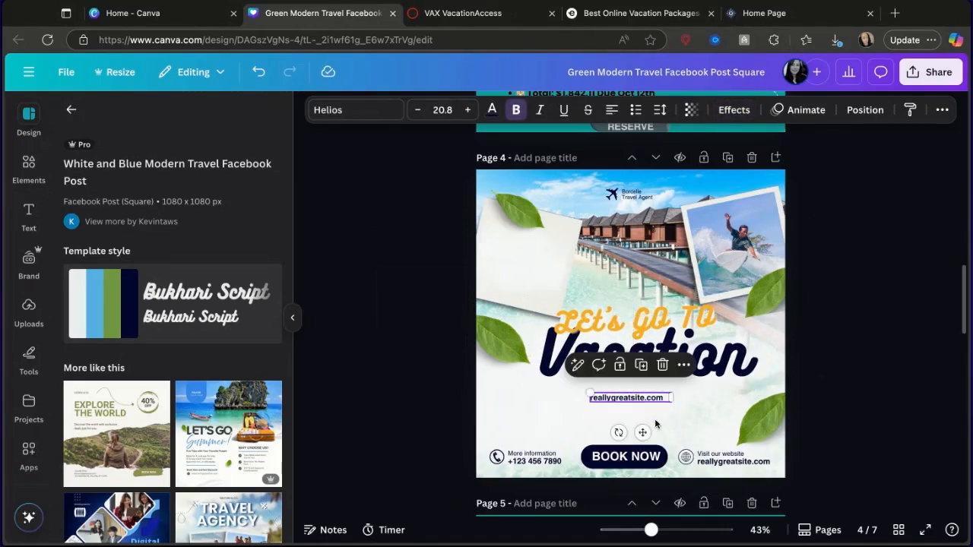
# - Delete the "Borcelle Travel Agent" text and place the Travel with Ash brand logo, scaled down, over the plane at the flyer's top center
pyautogui.click(629, 193)
pyautogui.press('Delete')
pyautogui.click(608, 197)
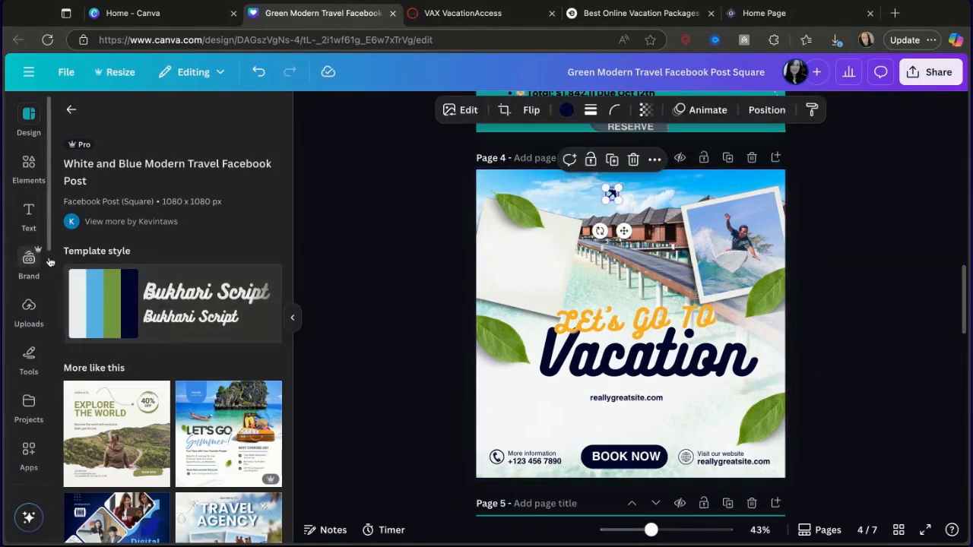
pyautogui.click(24, 264)
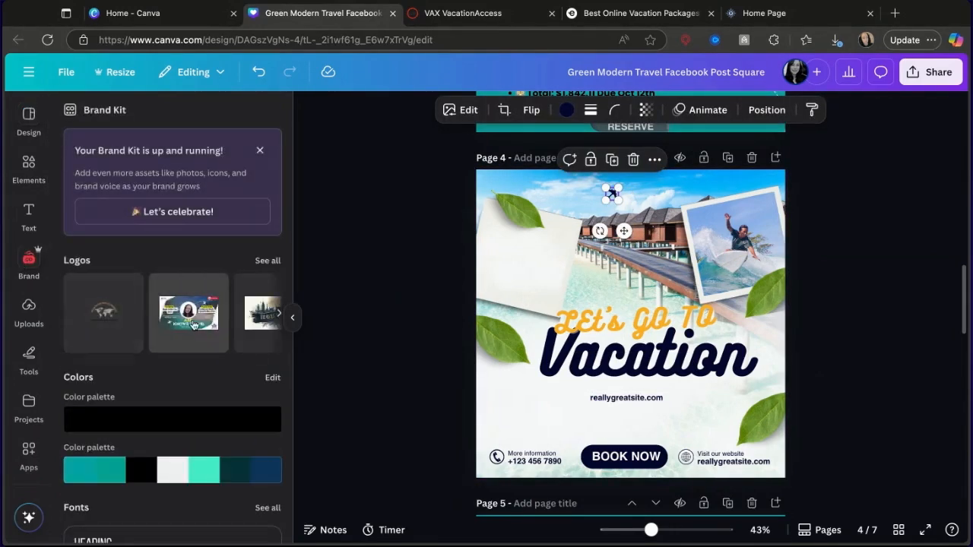
pyautogui.click(263, 325)
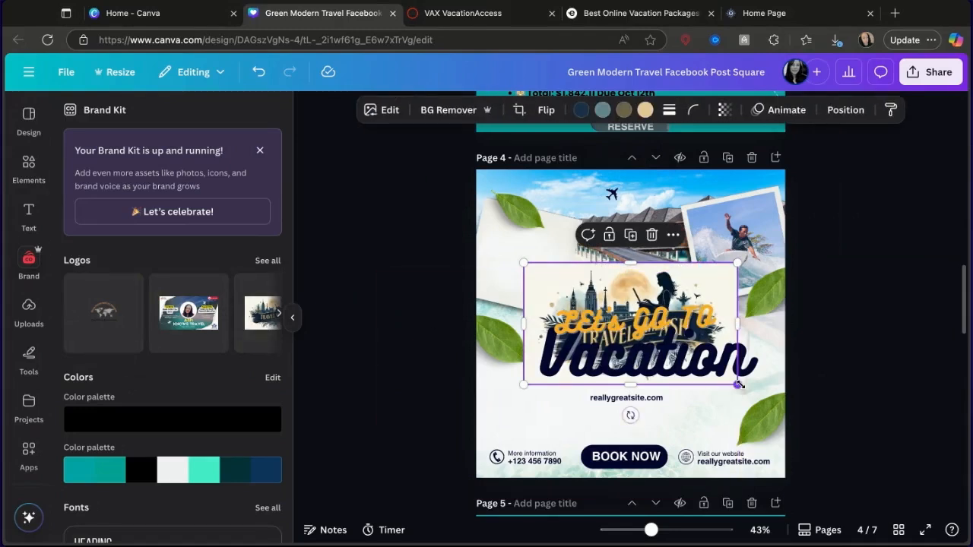
pyautogui.moveTo(740, 385); pyautogui.dragTo(605, 309)
pyautogui.moveTo(575, 279)
pyautogui.mouseDown()
pyautogui.moveTo(637, 233)
pyautogui.moveTo(662, 189)
pyautogui.moveTo(624, 187)
pyautogui.moveTo(640, 187)
pyautogui.mouseUp()
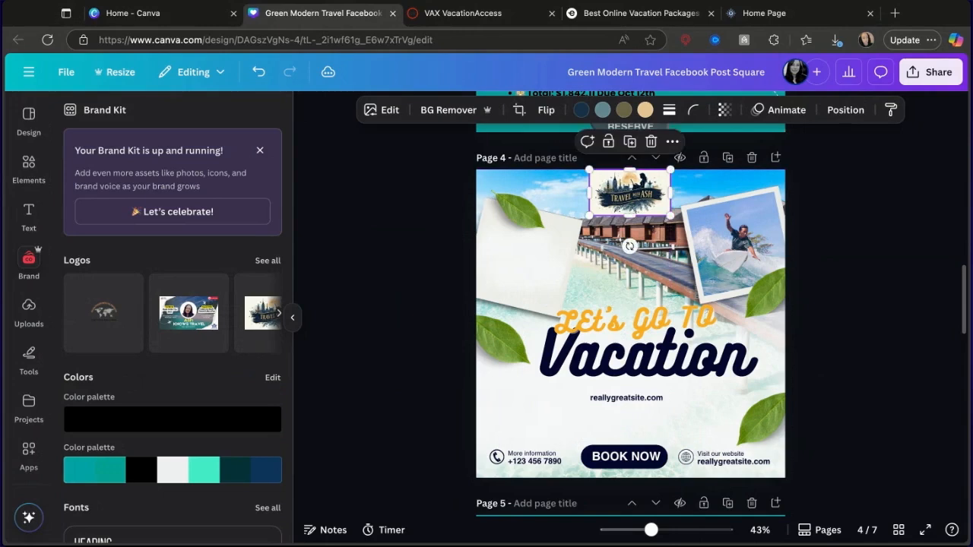
pyautogui.click(878, 287)
# - Examine how the logo is placed on the finished Jamaica, Italy and Independence of the Seas flyers
pyautogui.scroll(5, 878, 288)
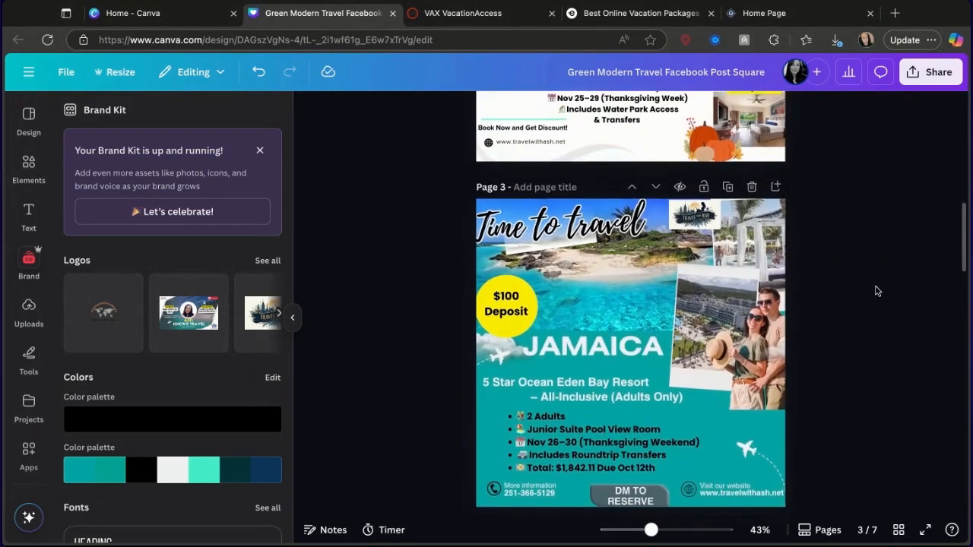
pyautogui.scroll(-8, 912, 328)
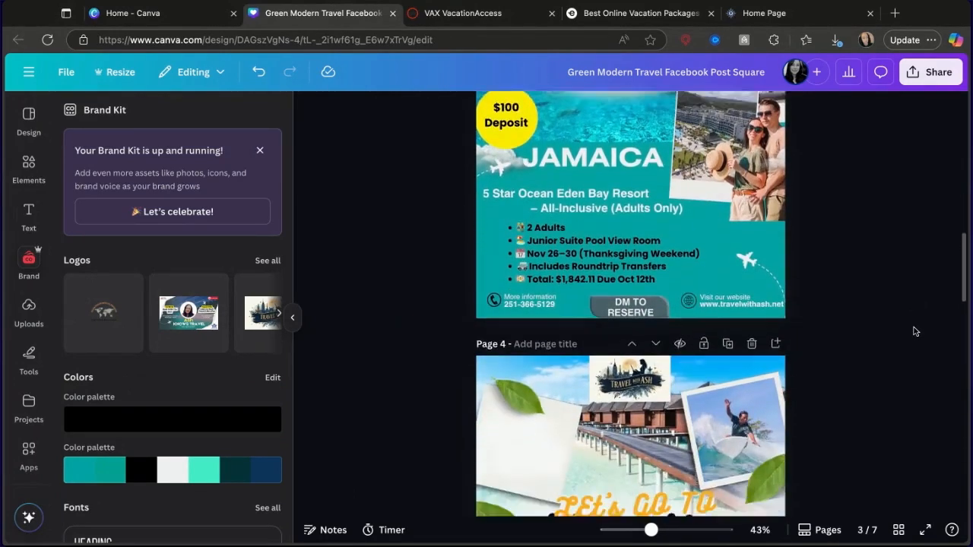
pyautogui.scroll(-4, 916, 331)
pyautogui.scroll(2, 912, 330)
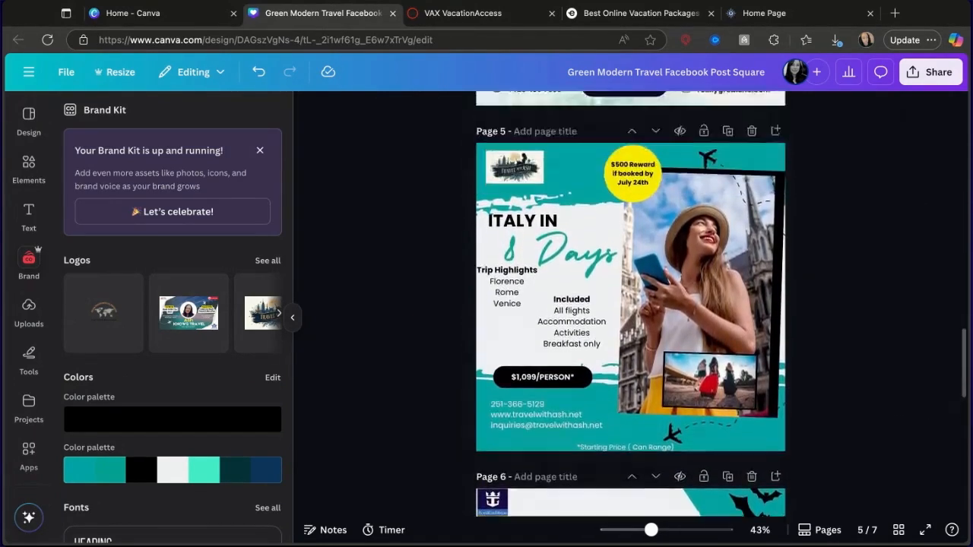
pyautogui.scroll(-5, 912, 330)
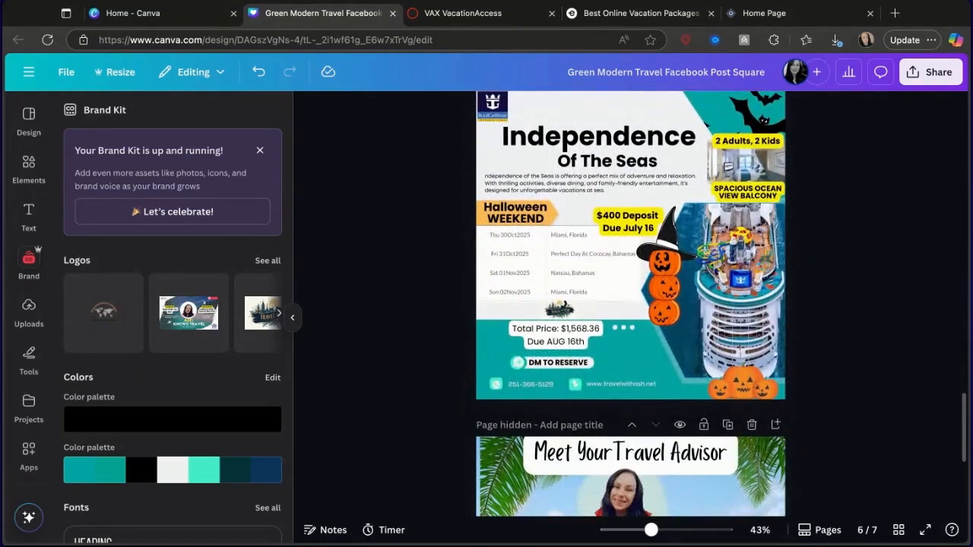
pyautogui.scroll(1, 912, 330)
pyautogui.scroll(-1, 912, 329)
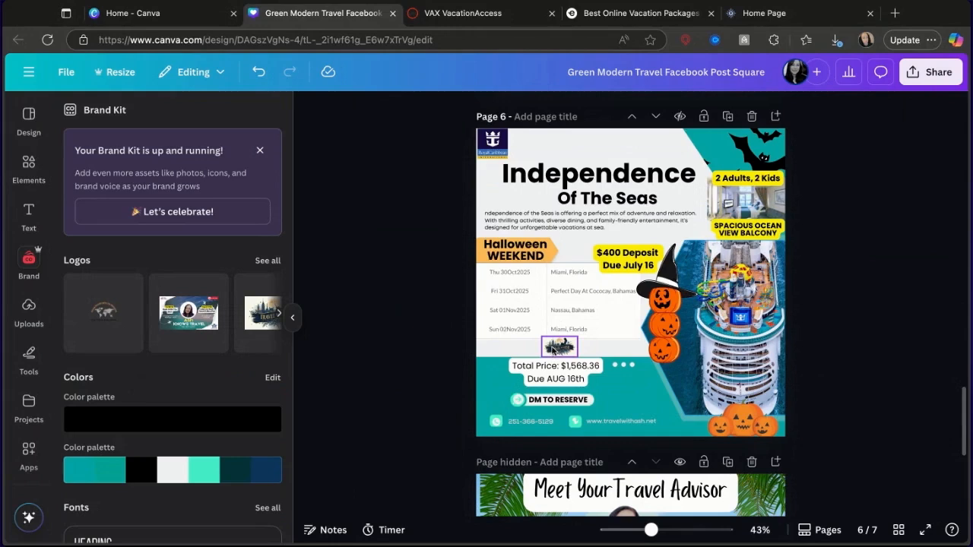
pyautogui.scroll(6, 900, 305)
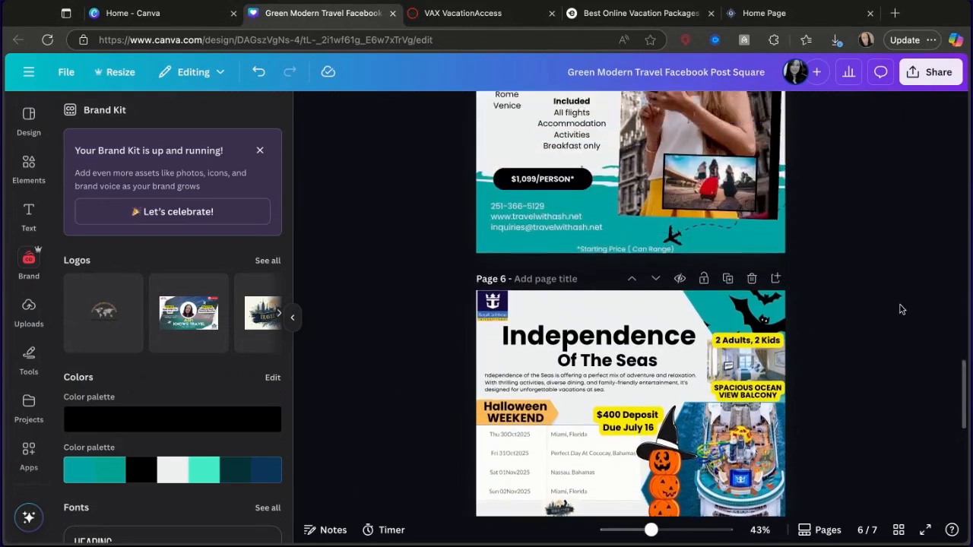
pyautogui.scroll(5, 900, 309)
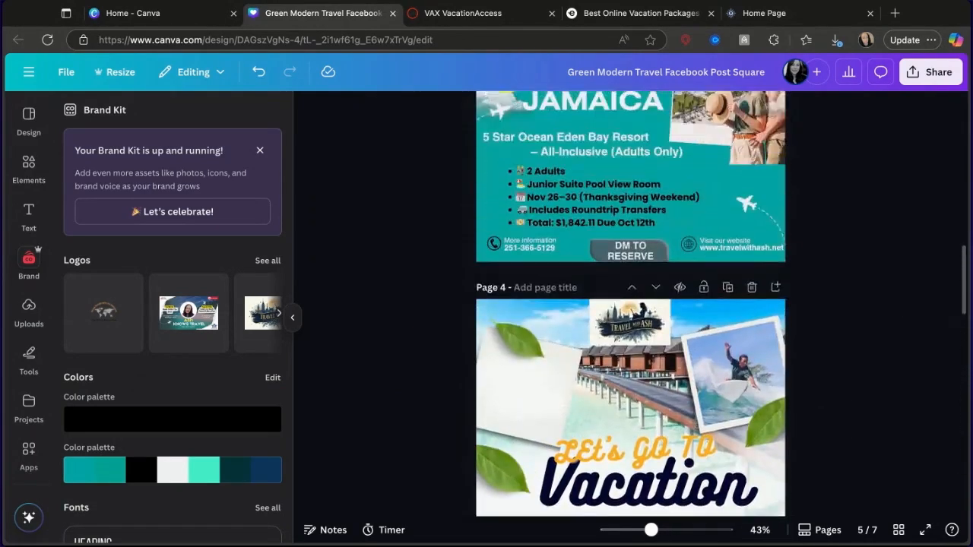
# - Shrink the Travel with Ash logo slightly on page 4, keeping it centered at the flyer's top edge
pyautogui.scroll(-2, 650, 220)
pyautogui.click(633, 199)
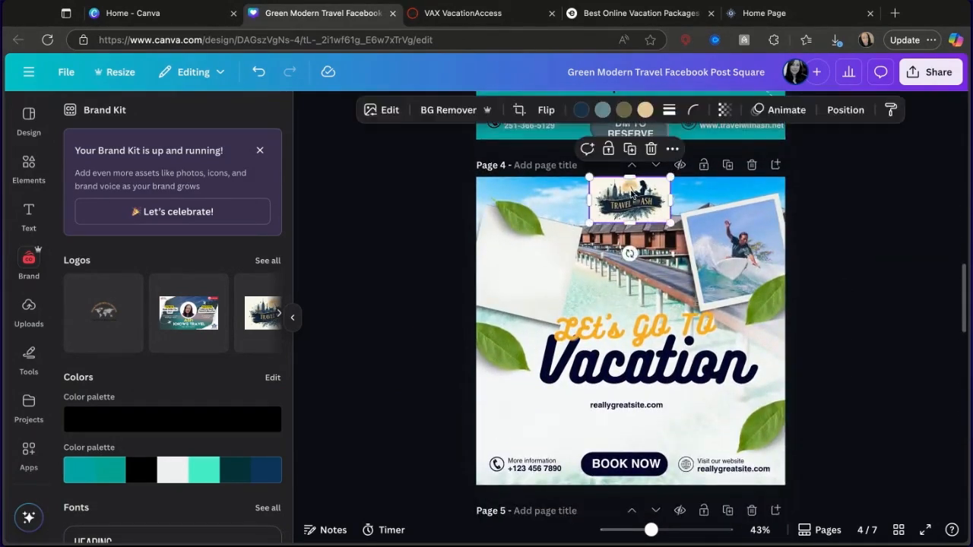
pyautogui.moveTo(670, 216); pyautogui.dragTo(635, 199)
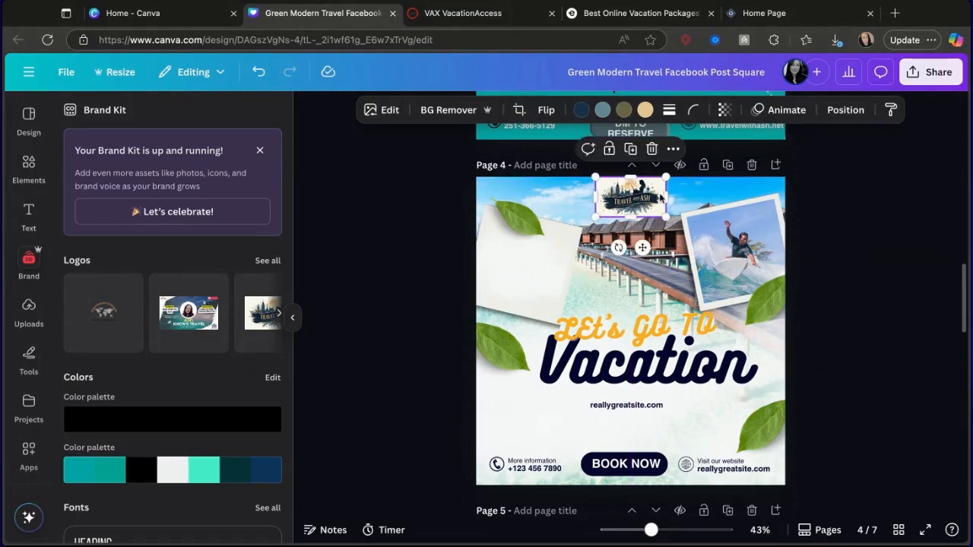
pyautogui.click(894, 297)
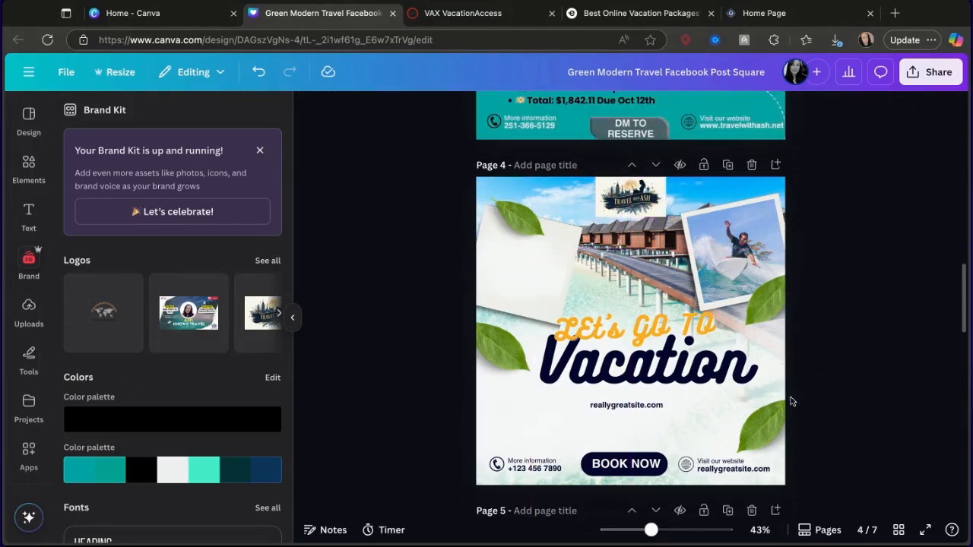
# - Switch to the VAX VacationAccess site and set the vacation package search brand to Funjet Vacations
pyautogui.click(492, 14)
pyautogui.scroll(-3, 353, 177)
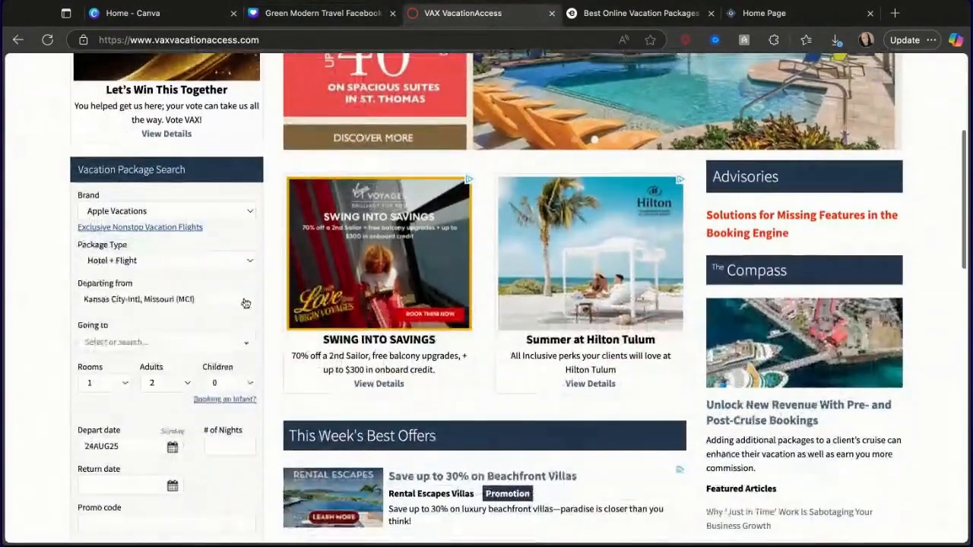
pyautogui.click(220, 211)
pyautogui.click(189, 235)
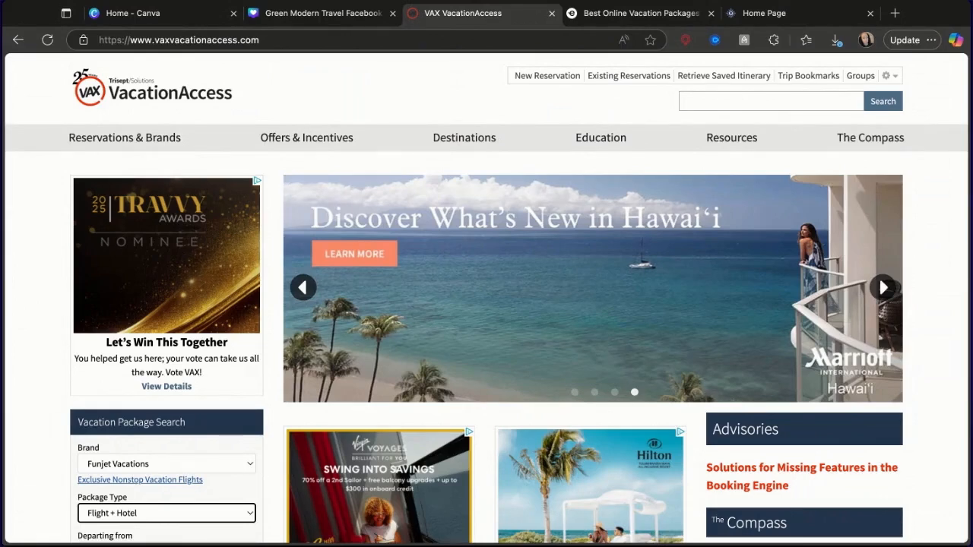
# - Open ChatGPT at chat.openai.com in a new browser tab
pyautogui.click(894, 13)
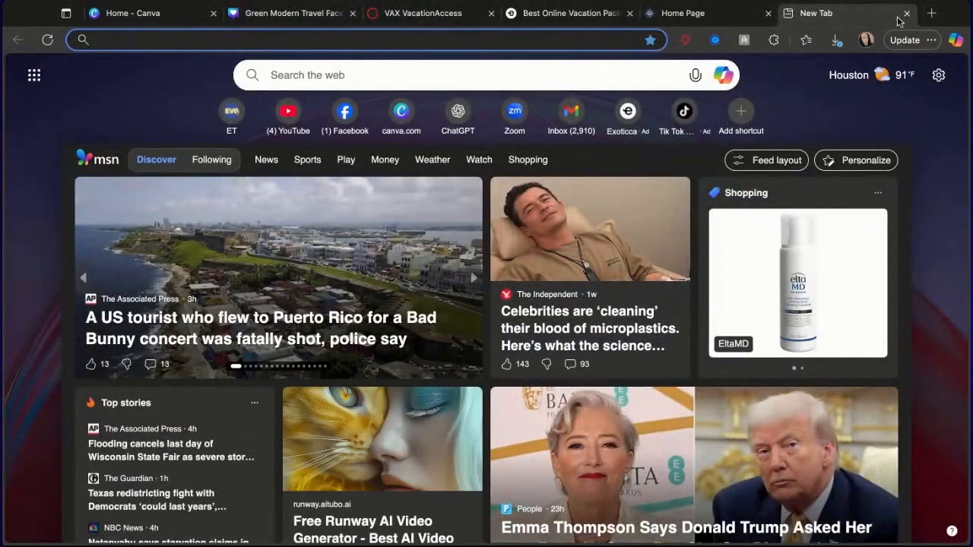
pyautogui.write('chat.openai.com')
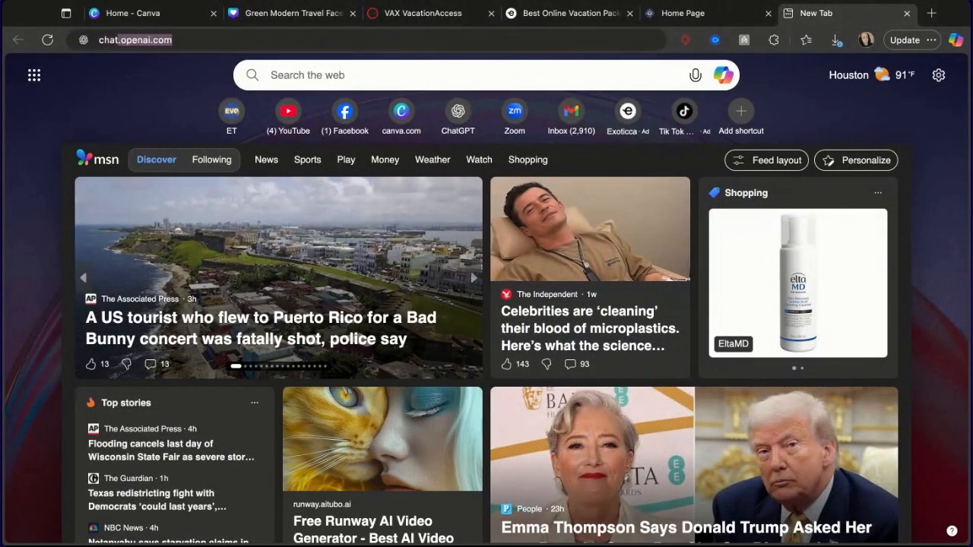
pyautogui.press('Return')
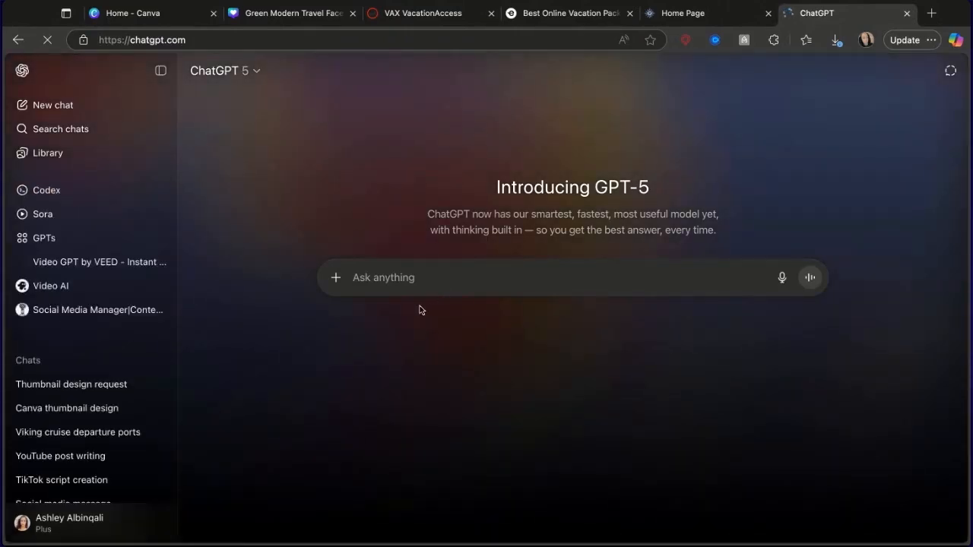
# - Ask ChatGPT "the best area and resort to go to caribbean or mexico for christmas" and read through its Caribbean and Mexico suggestions
pyautogui.write('the best area to go to i')
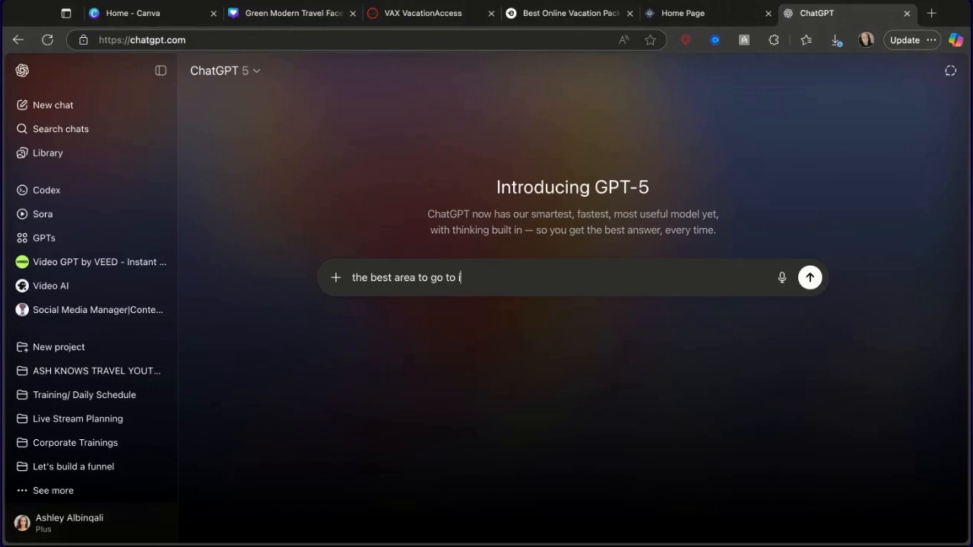
pyautogui.press('BackSpace')
pyautogui.write('caribbean or mexico for christmas')
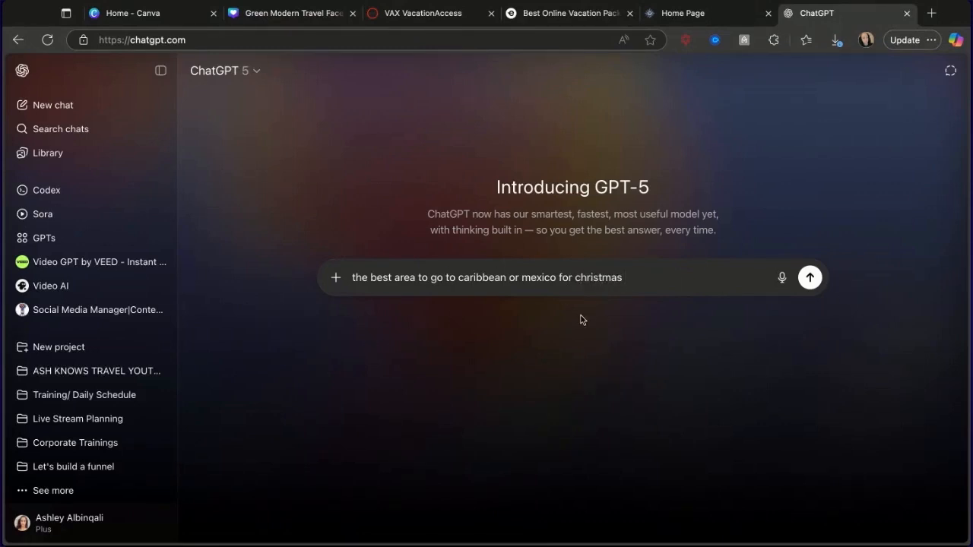
pyautogui.click(416, 278)
pyautogui.write('and reso')
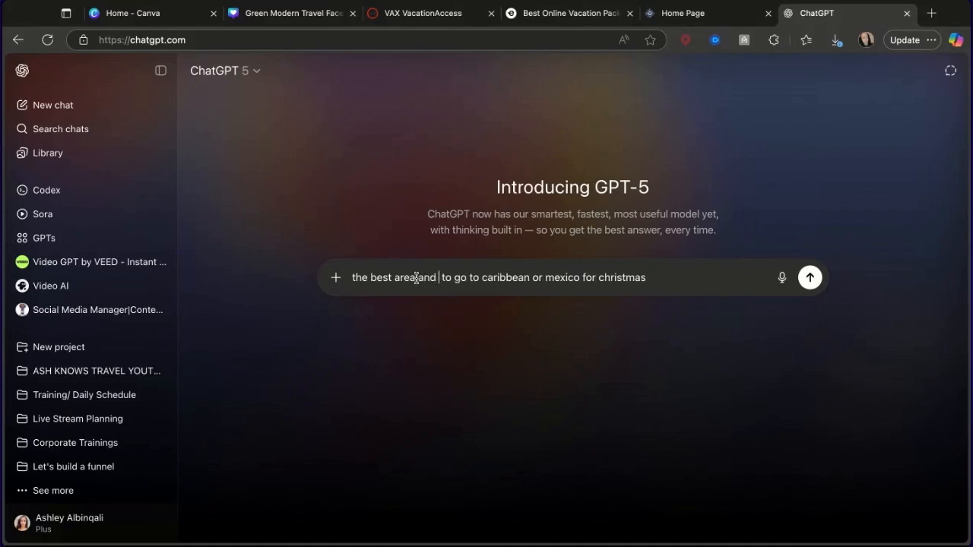
pyautogui.write('rt')
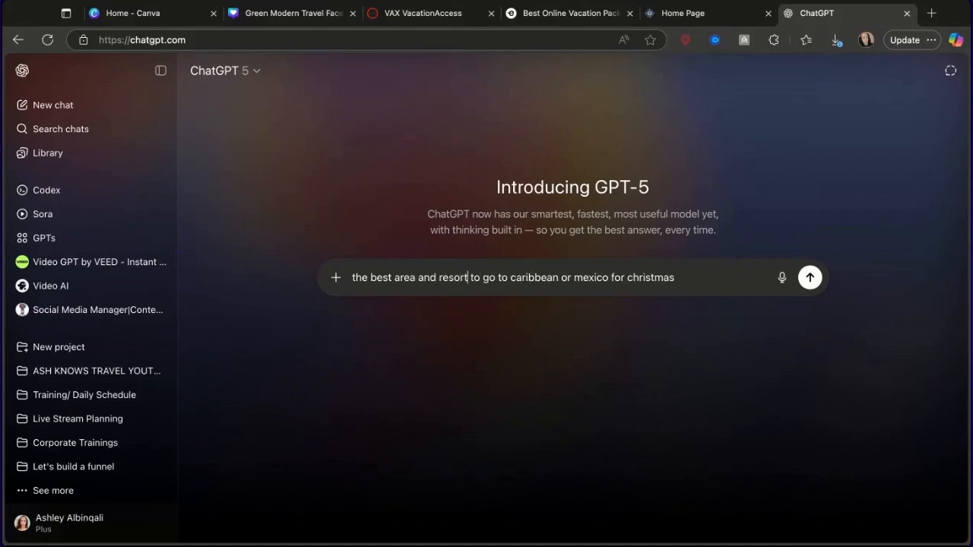
pyautogui.press('Return')
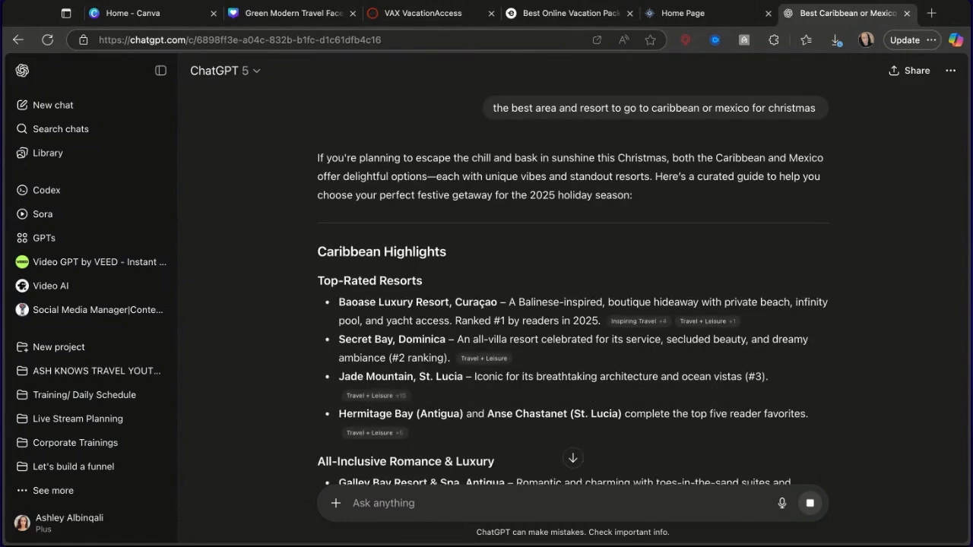
pyautogui.scroll(-3, 552, 325)
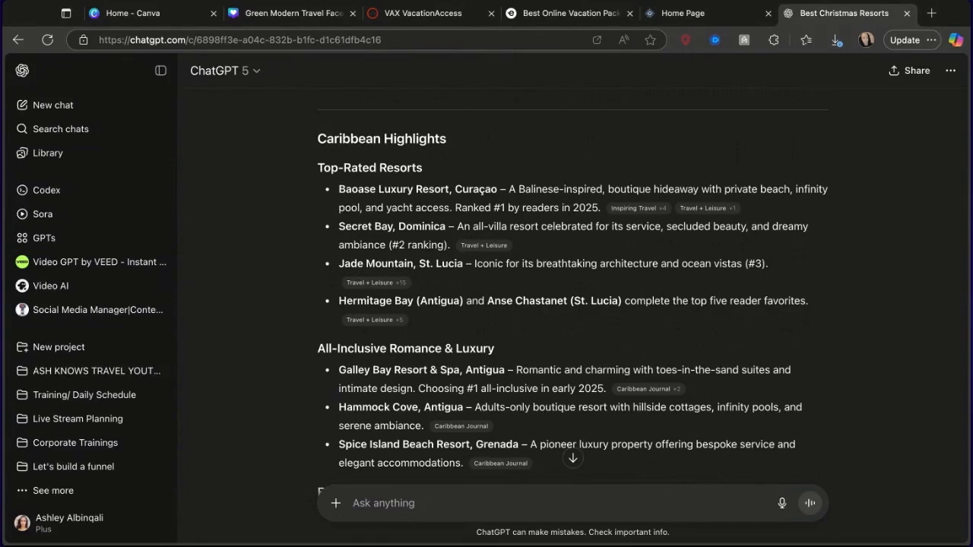
pyautogui.scroll(-2, 459, 281)
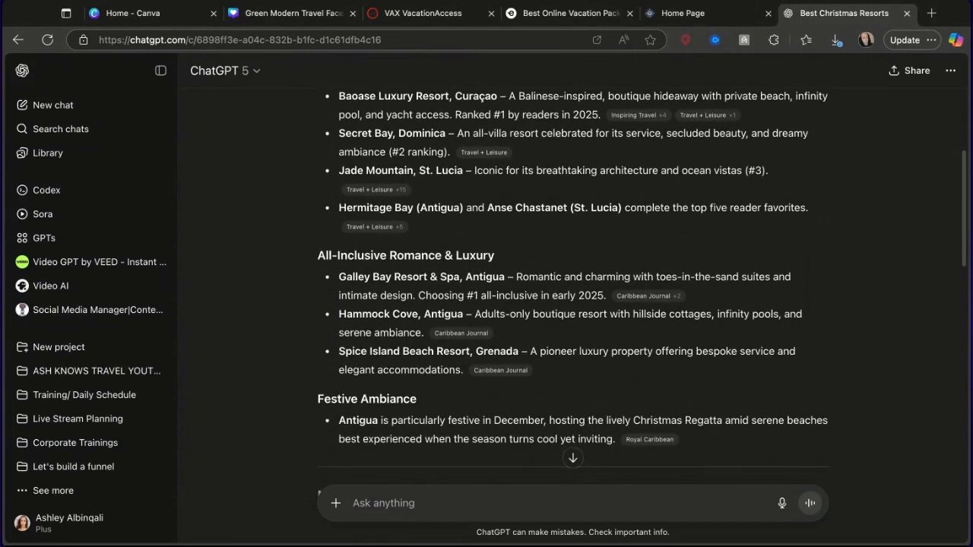
pyautogui.scroll(-5, 451, 382)
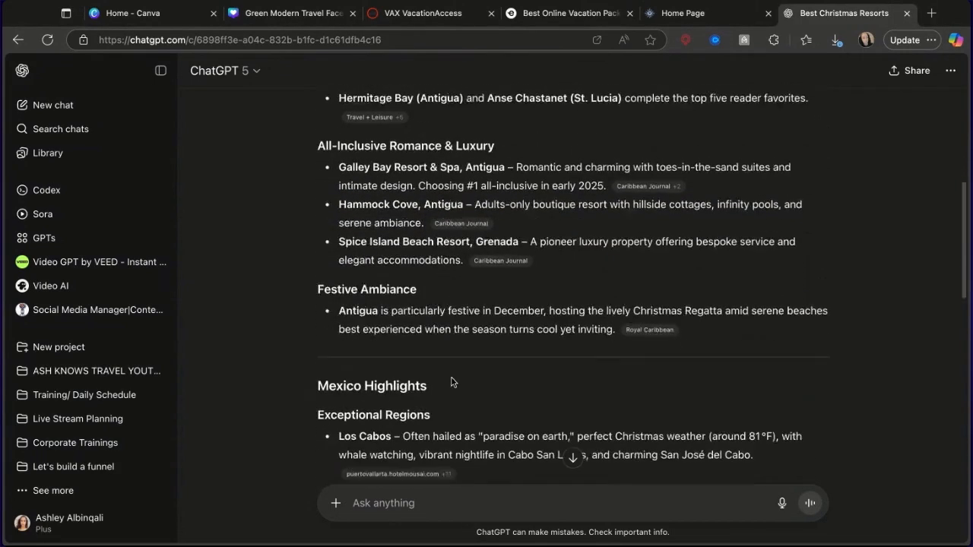
pyautogui.scroll(-1, 452, 381)
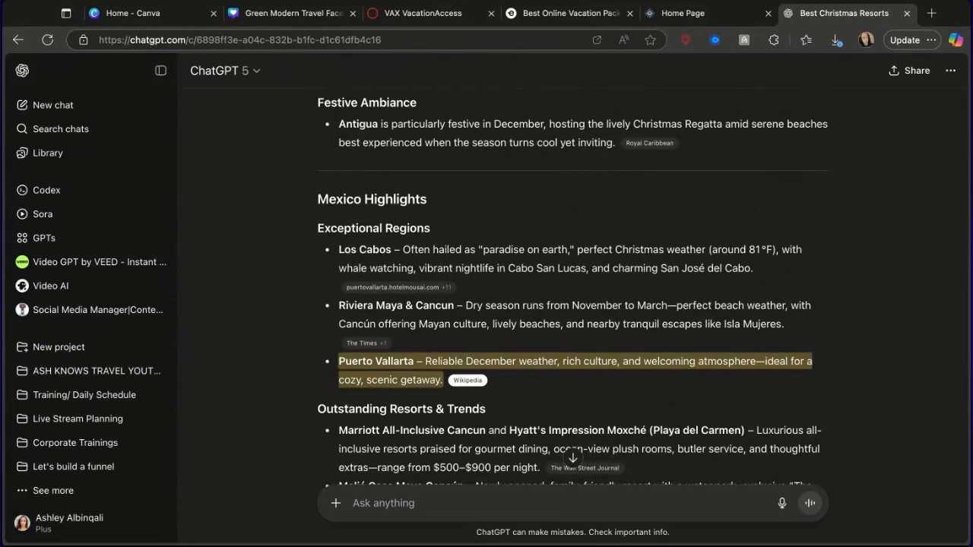
# - Switch to the Canva design and look over the finished travel flyers and the unfinished vacation template on page 4
pyautogui.click(301, 13)
pyautogui.scroll(5, 554, 310)
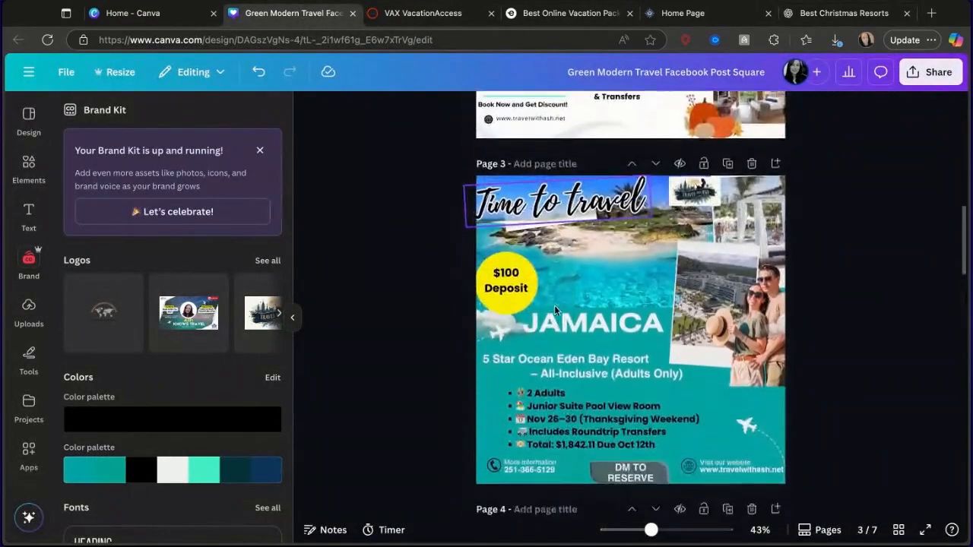
pyautogui.scroll(4, 555, 311)
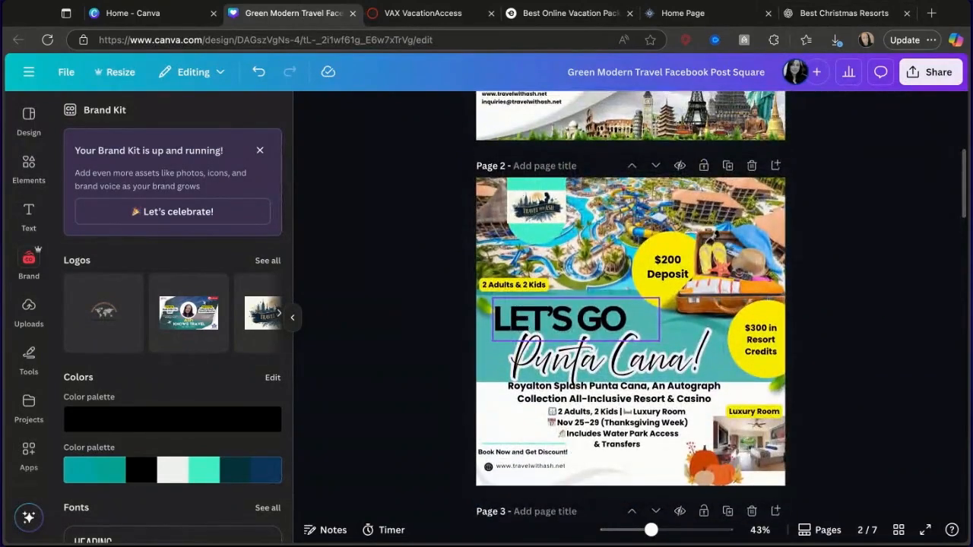
pyautogui.scroll(3, 630, 304)
pyautogui.scroll(-10, 631, 304)
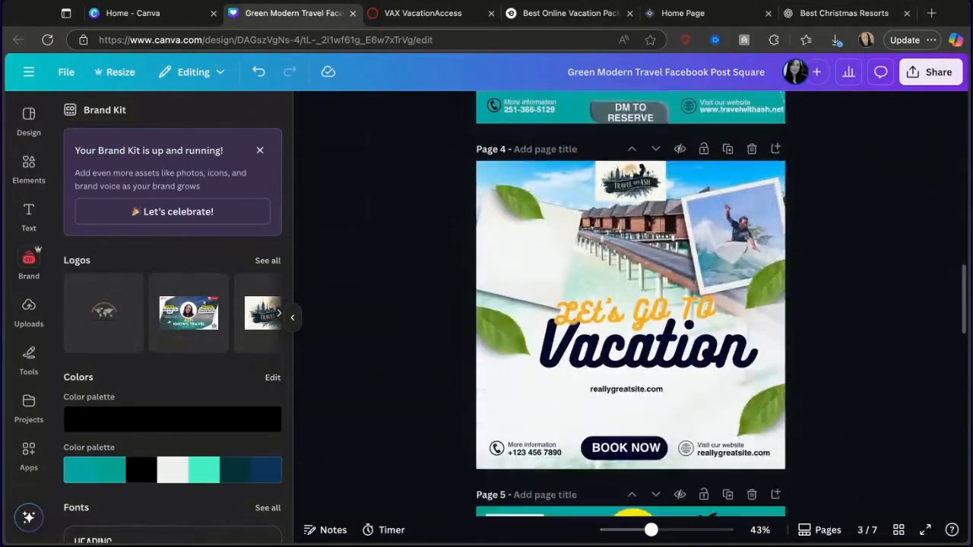
pyautogui.scroll(-15, 631, 304)
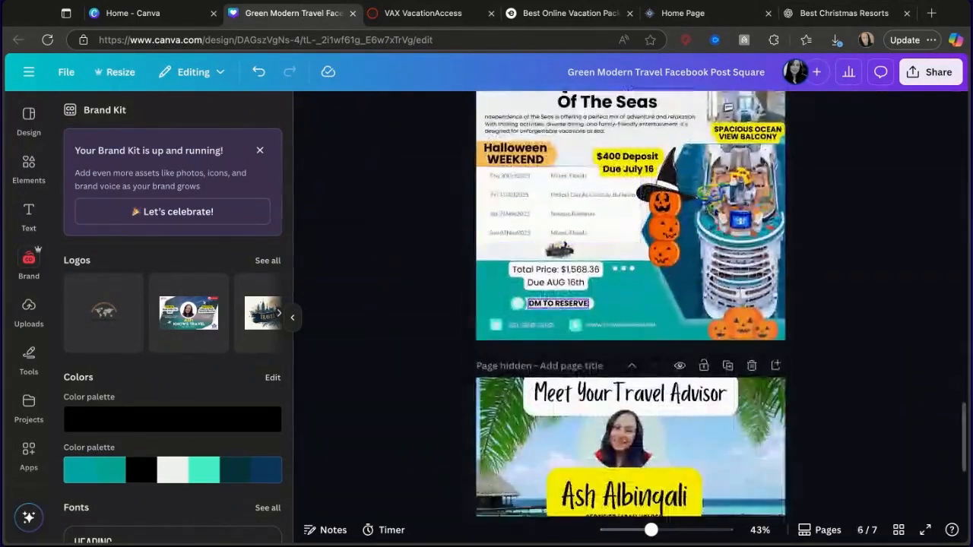
pyautogui.scroll(1, 581, 250)
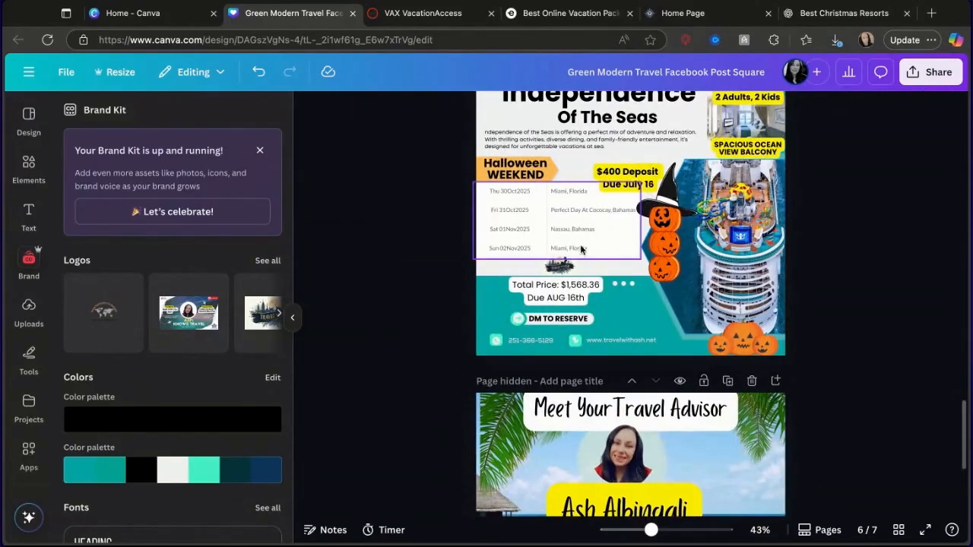
pyautogui.scroll(-3, 620, 308)
pyautogui.scroll(12, 642, 350)
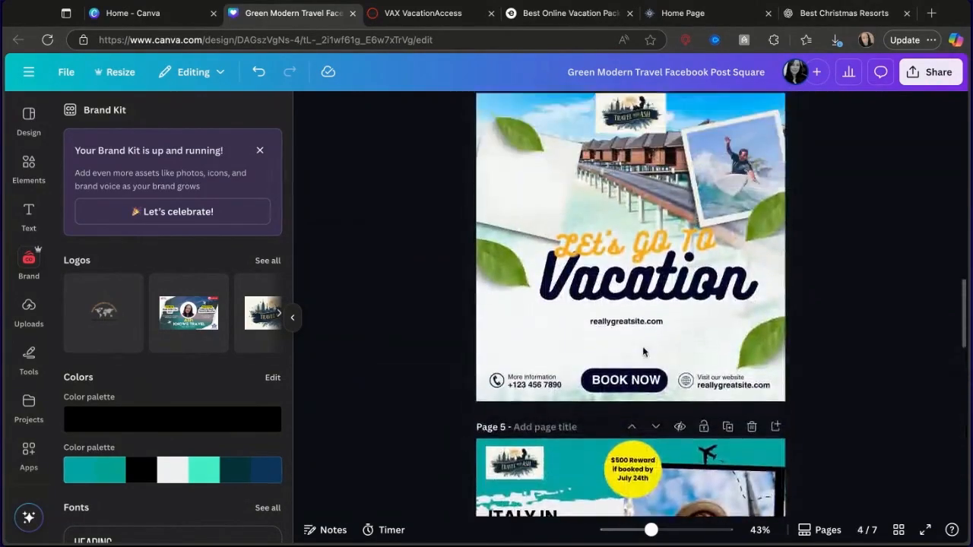
pyautogui.scroll(3, 642, 352)
pyautogui.scroll(-2, 608, 251)
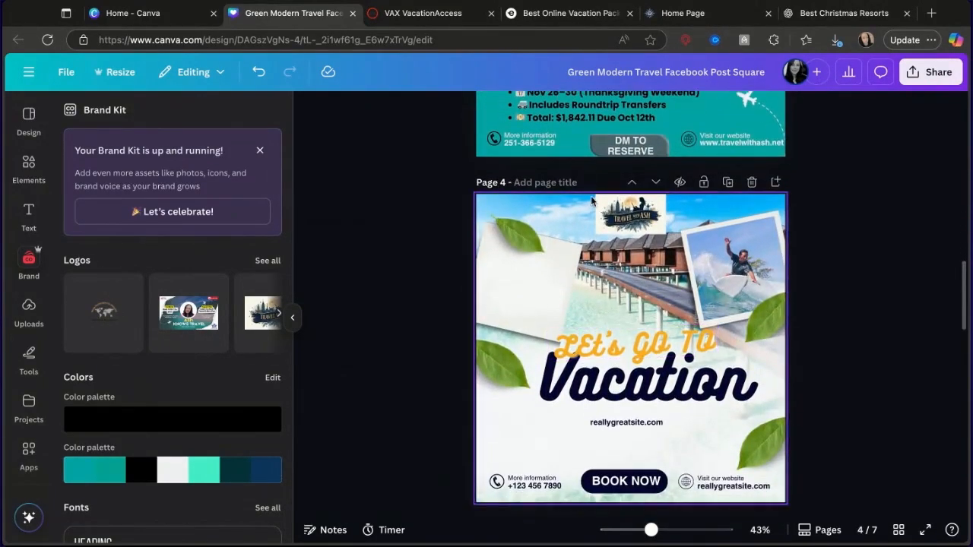
# - Return to the ChatGPT conversation and send the follow-up "lets do riviera maya and cancun"
pyautogui.click(845, 17)
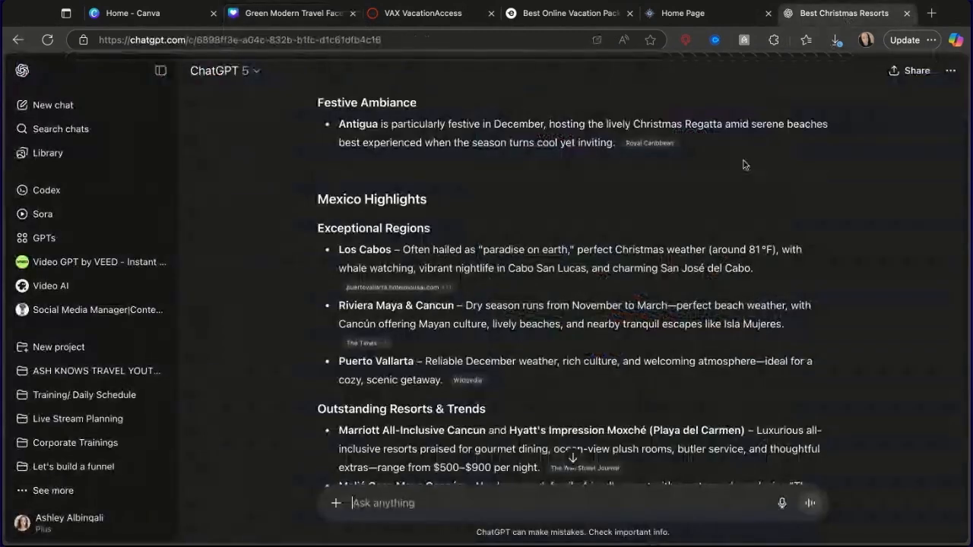
pyautogui.scroll(-1, 601, 289)
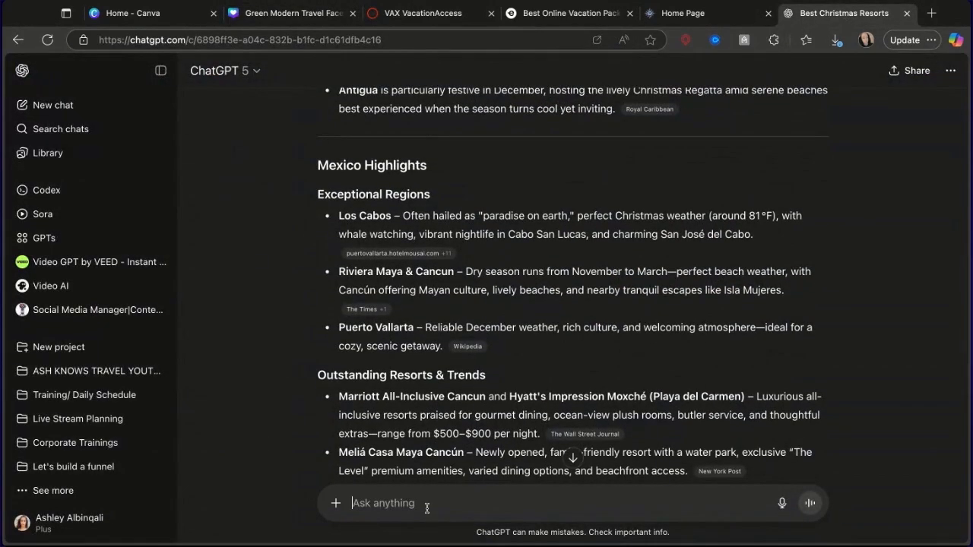
pyautogui.write('I')
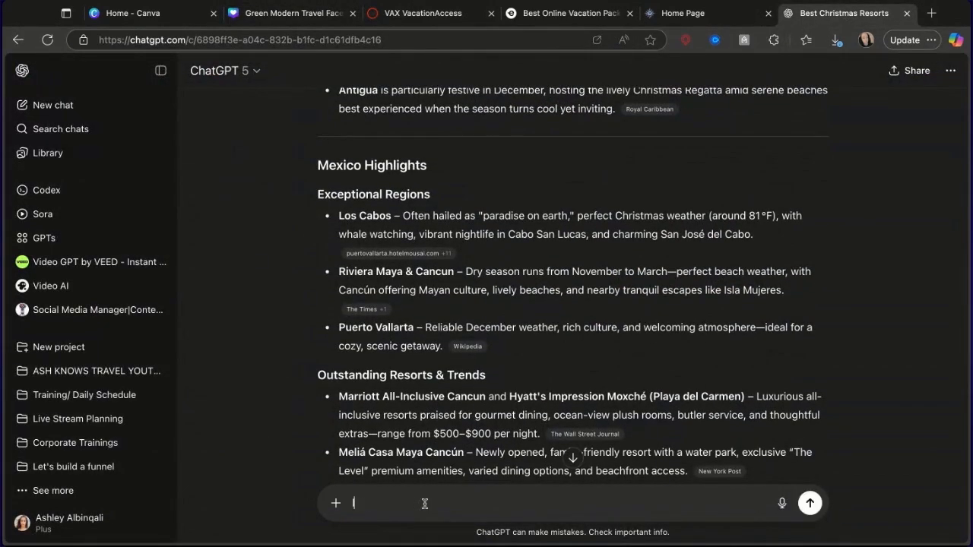
pyautogui.write('ets do riviera maya and cancun')
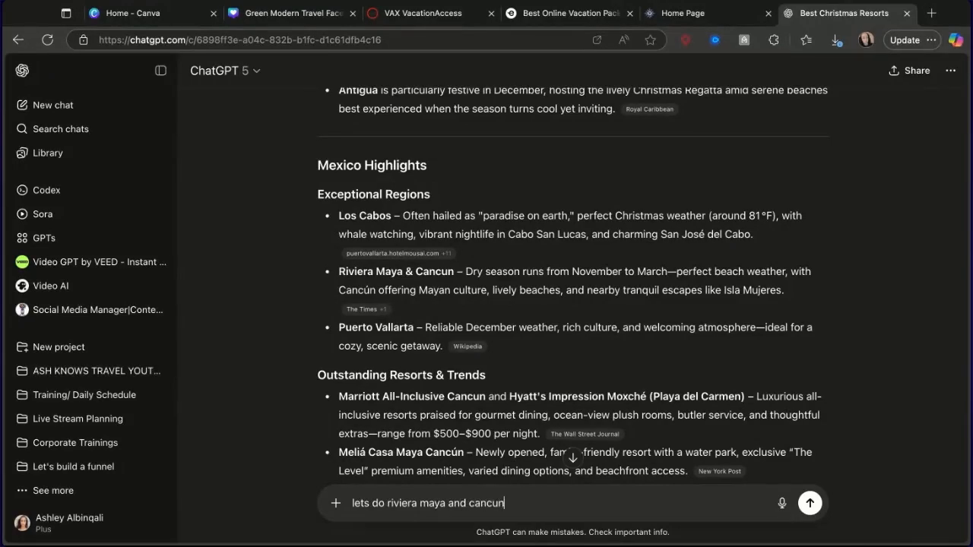
pyautogui.press('Return')
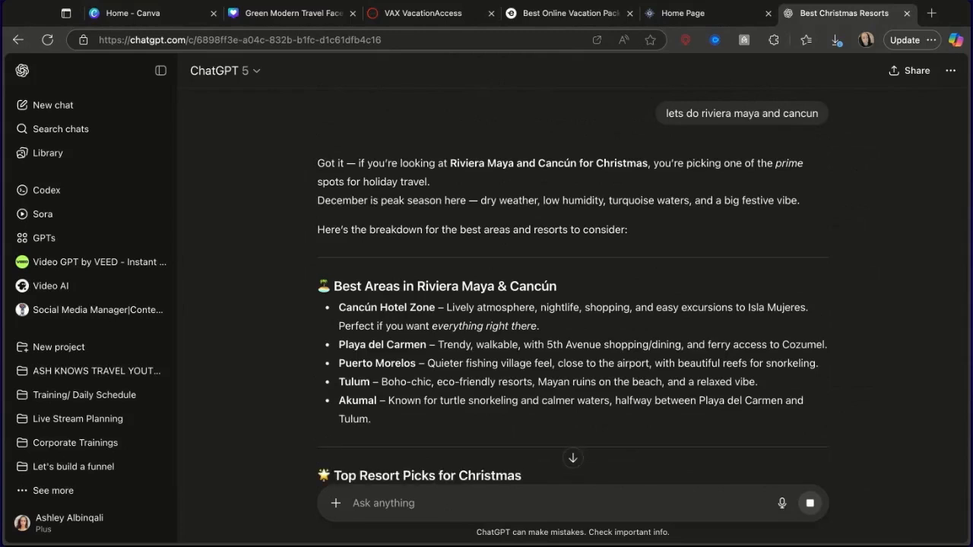
# - Examine ChatGPT's recommended areas, its adults-only, family-friendly and boutique resort picks, and its reasons for visiting Riviera Maya and Cancún at Christmas
pyautogui.scroll(-5, 435, 395)
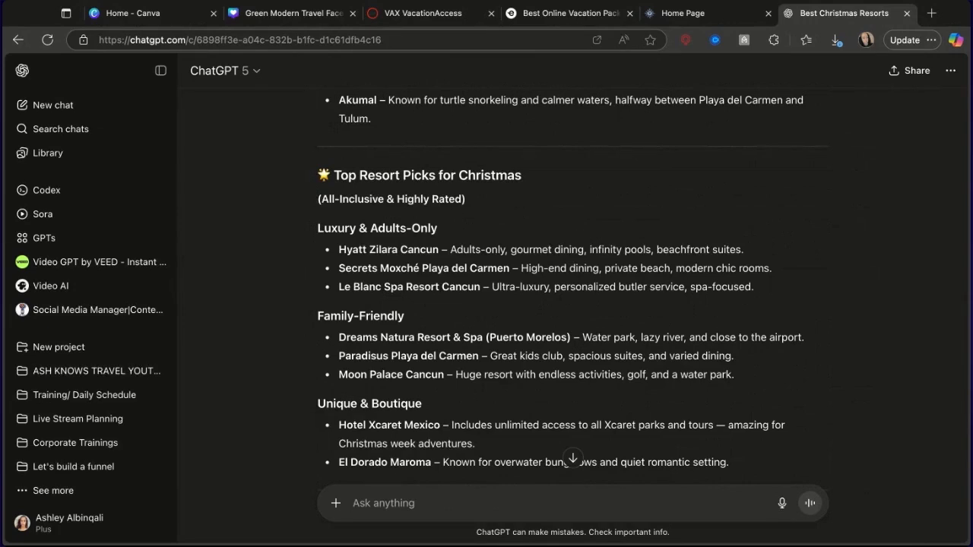
pyautogui.scroll(-2, 572, 285)
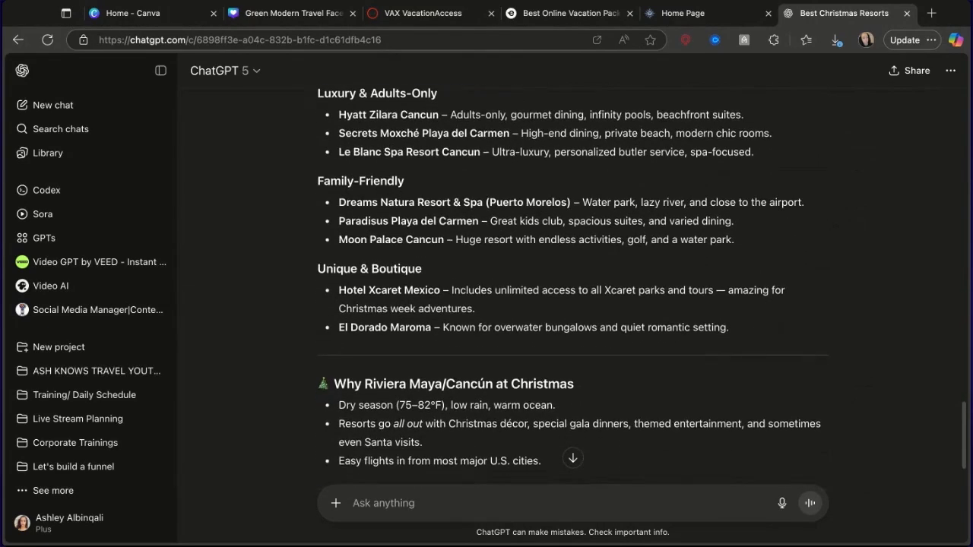
pyautogui.scroll(1, 411, 248)
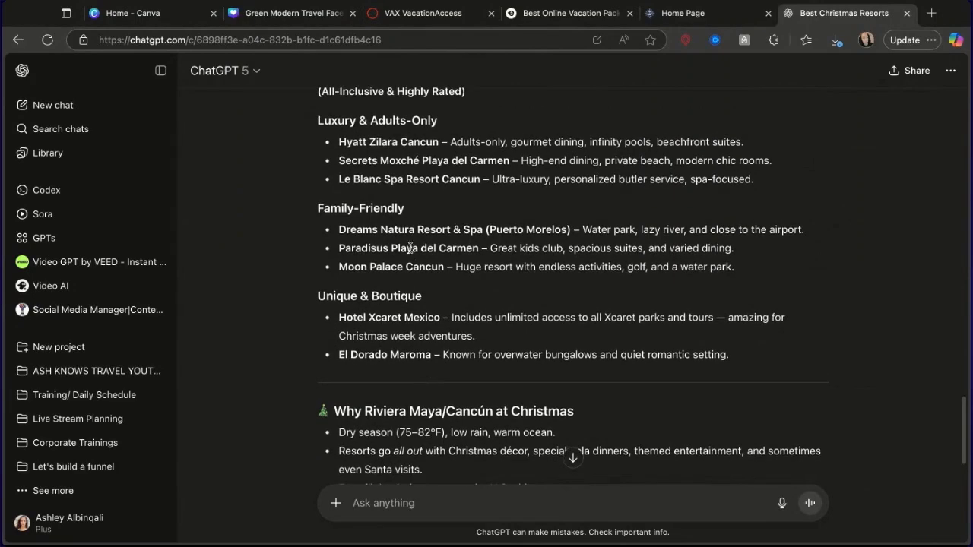
pyautogui.scroll(-3, 531, 349)
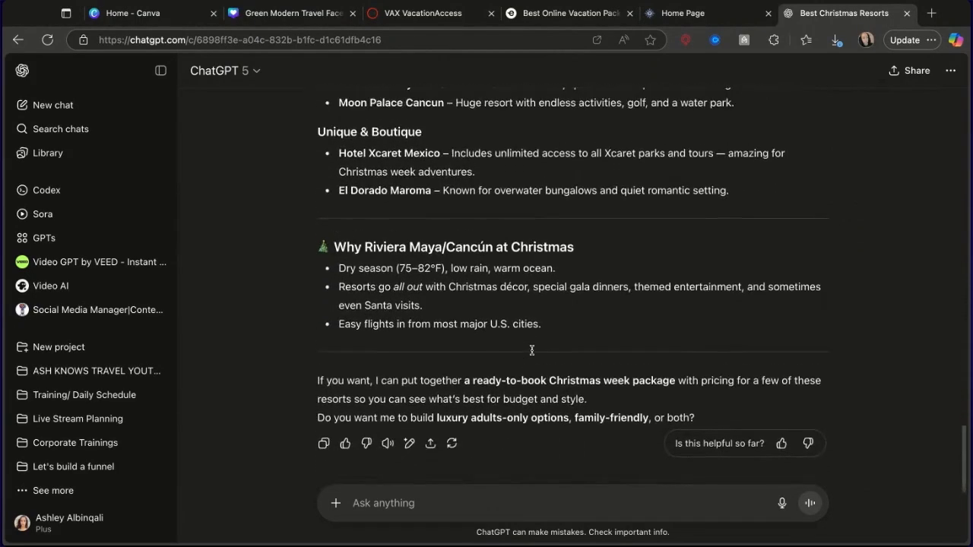
pyautogui.scroll(2, 531, 350)
pyautogui.scroll(1, 531, 349)
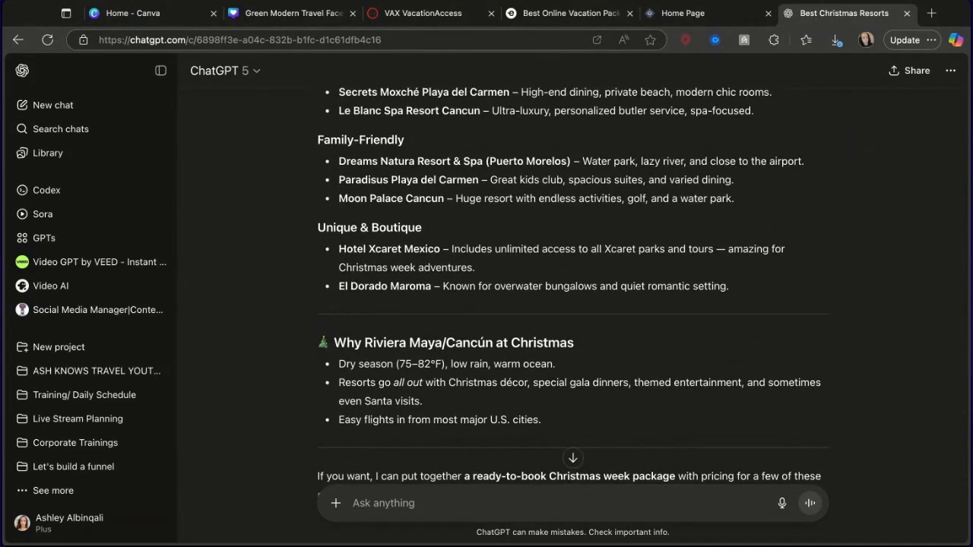
pyautogui.scroll(8, 573, 284)
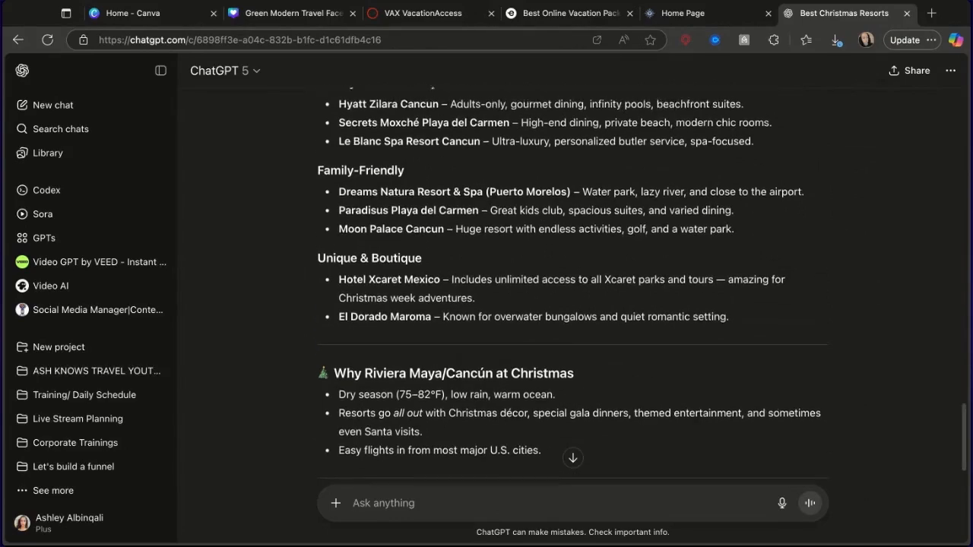
pyautogui.scroll(2, 574, 284)
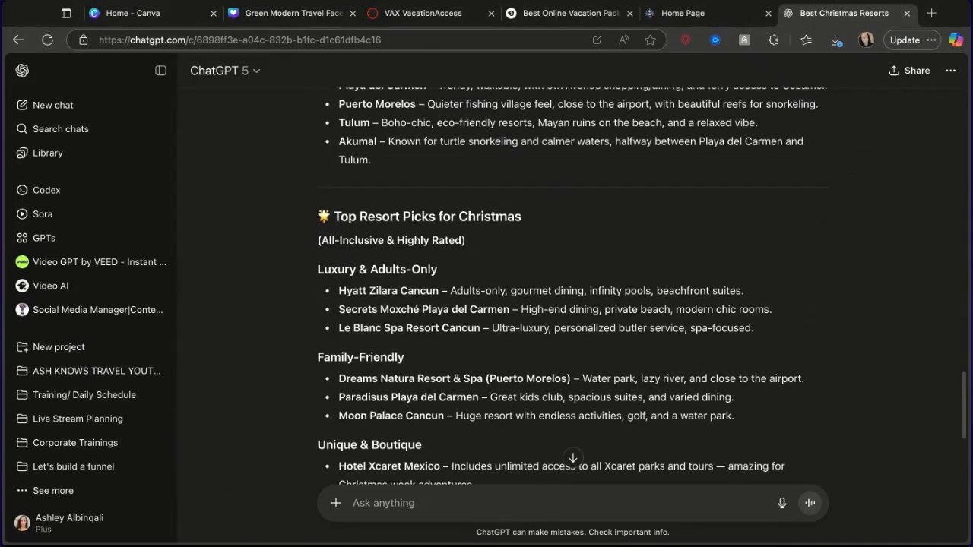
pyautogui.scroll(-3, 573, 284)
pyautogui.scroll(11, 302, 351)
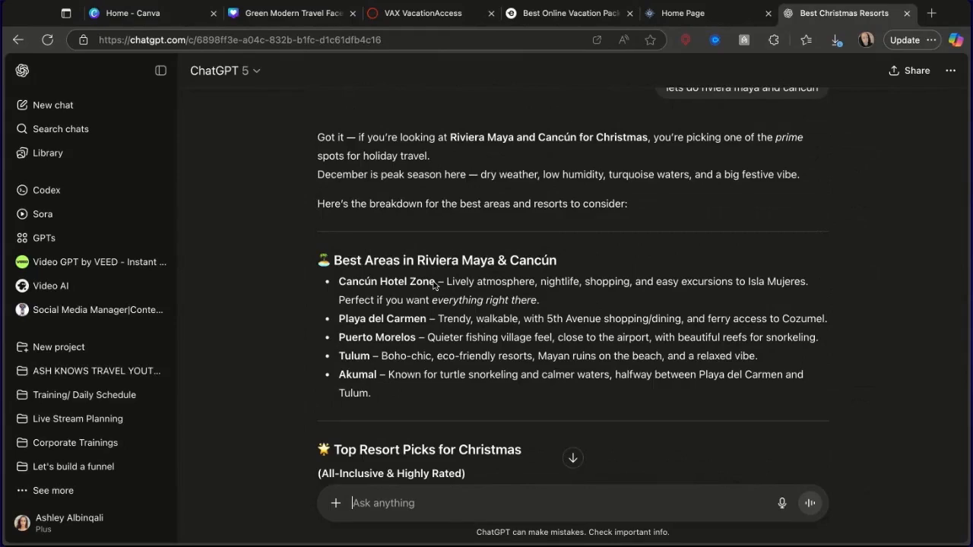
pyautogui.scroll(11, 386, 355)
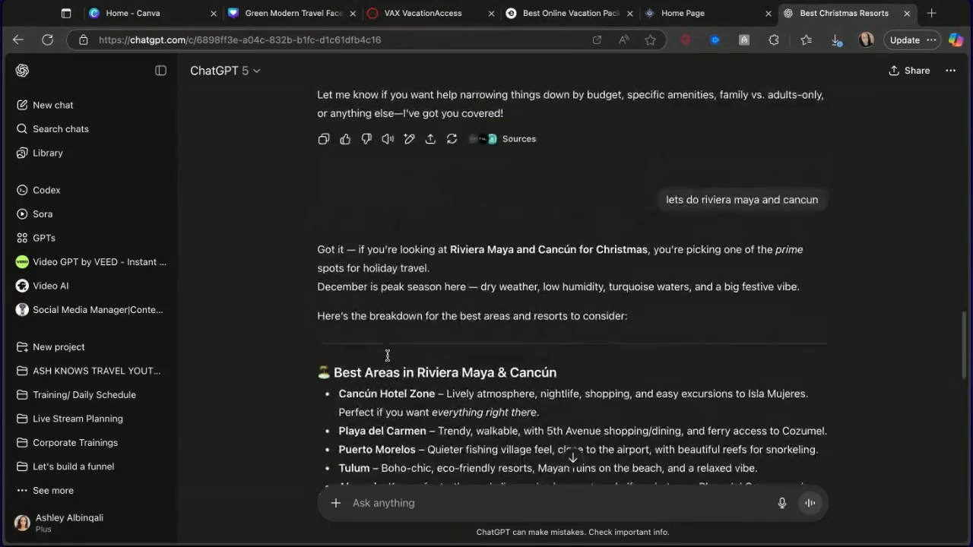
# - Switch to VAX VacationAccess and set the vacation package type to Hotel Only
pyautogui.click(411, 13)
pyautogui.scroll(-3, 182, 365)
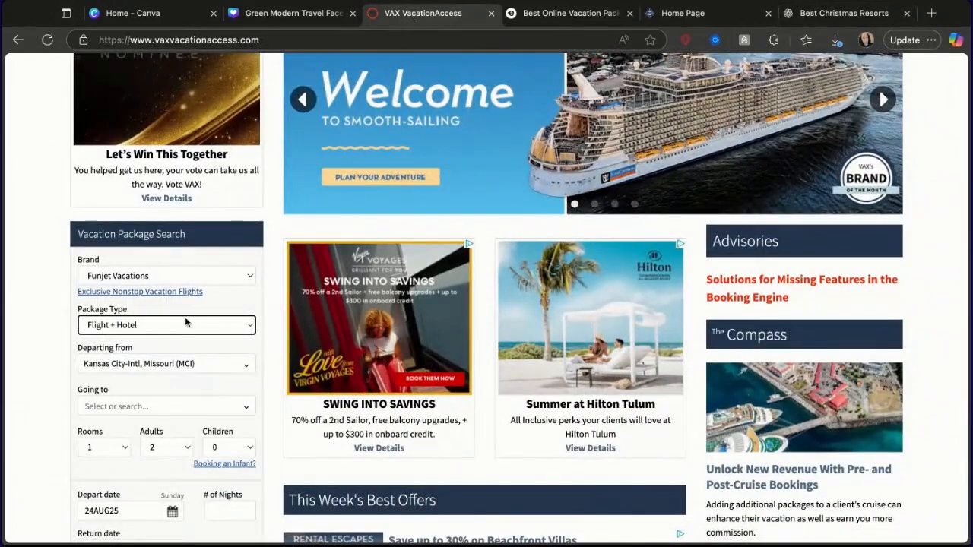
pyautogui.click(201, 323)
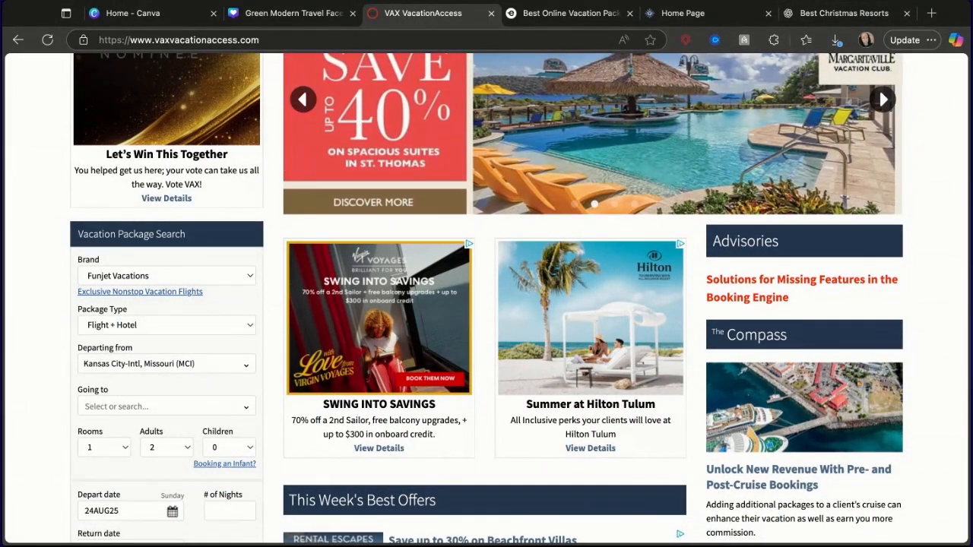
pyautogui.click(159, 350)
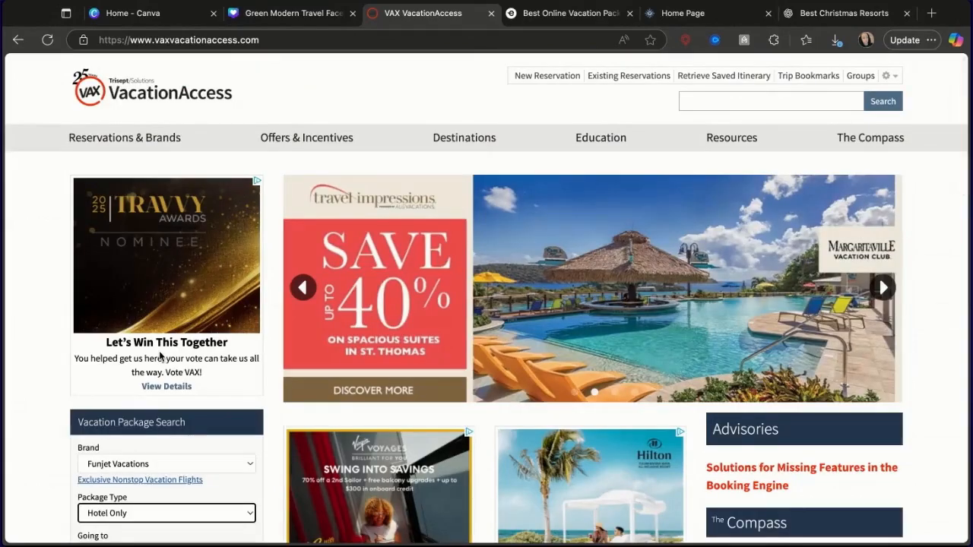
# - Try to find Riviera Maya among the search form's destinations with the text "riveria"
pyautogui.scroll(-3, 160, 356)
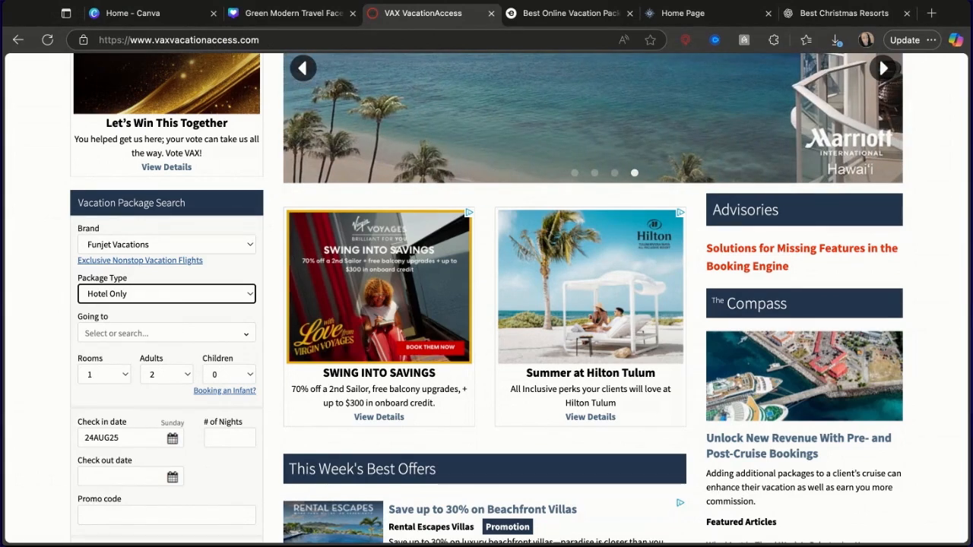
pyautogui.click(193, 334)
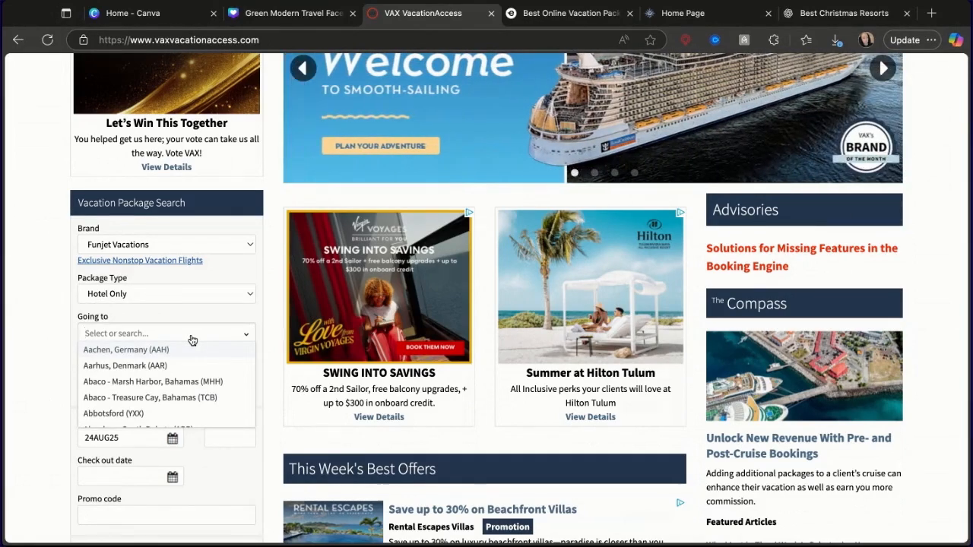
pyautogui.write('river')
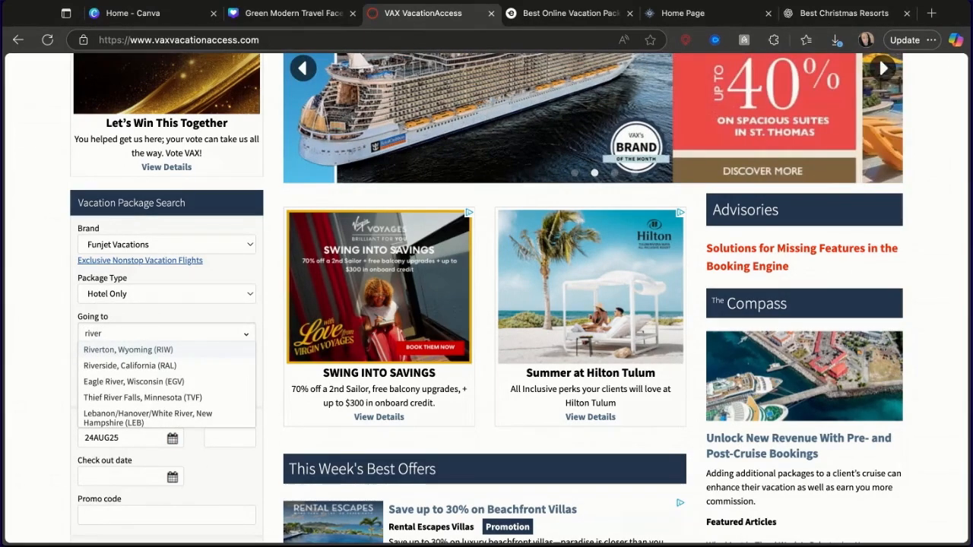
pyautogui.write('ia')
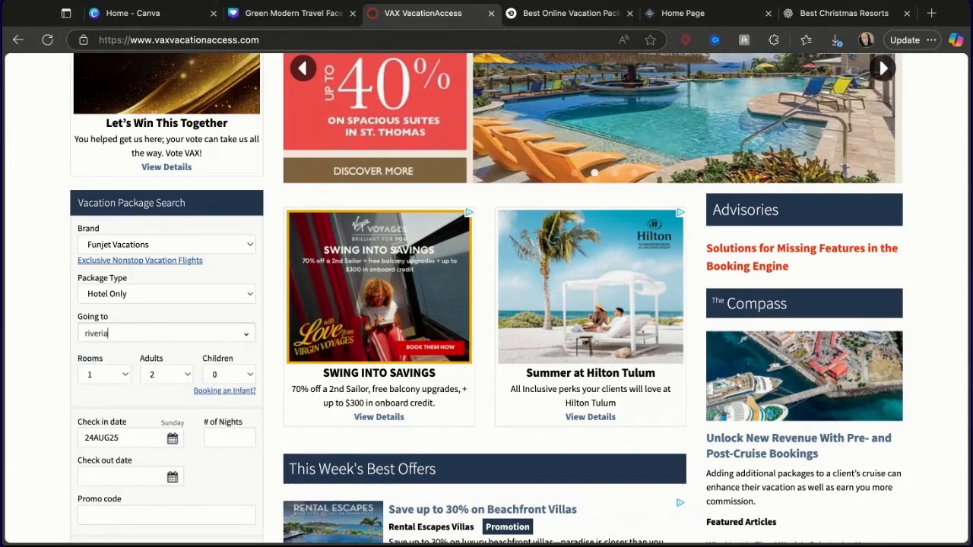
pyautogui.press('BackSpace')
pyautogui.press('BackSpace')
pyautogui.press('BackSpace')
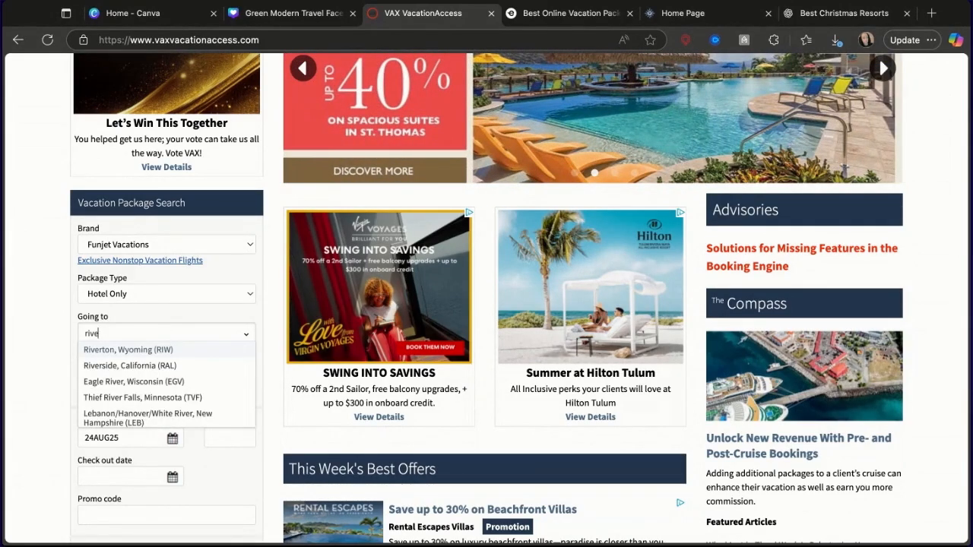
# - Try to find the Riviera Maya area by filtering the destinations with "mexico" and looking through the matches
pyautogui.press('BackSpace')
pyautogui.press('BackSpace')
pyautogui.press('BackSpace')
pyautogui.press('BackSpace')
pyautogui.write('mexi')
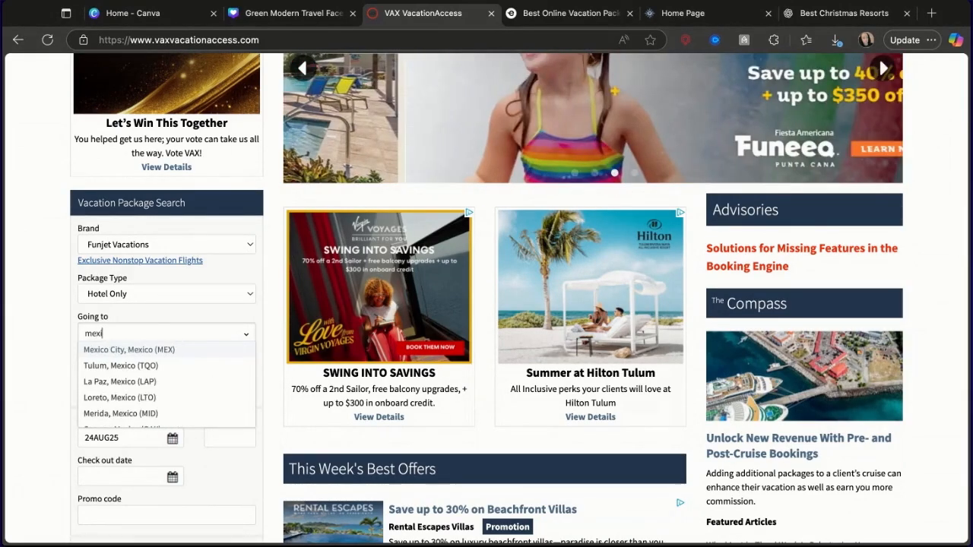
pyautogui.write('co')
pyautogui.scroll(-15, 206, 378)
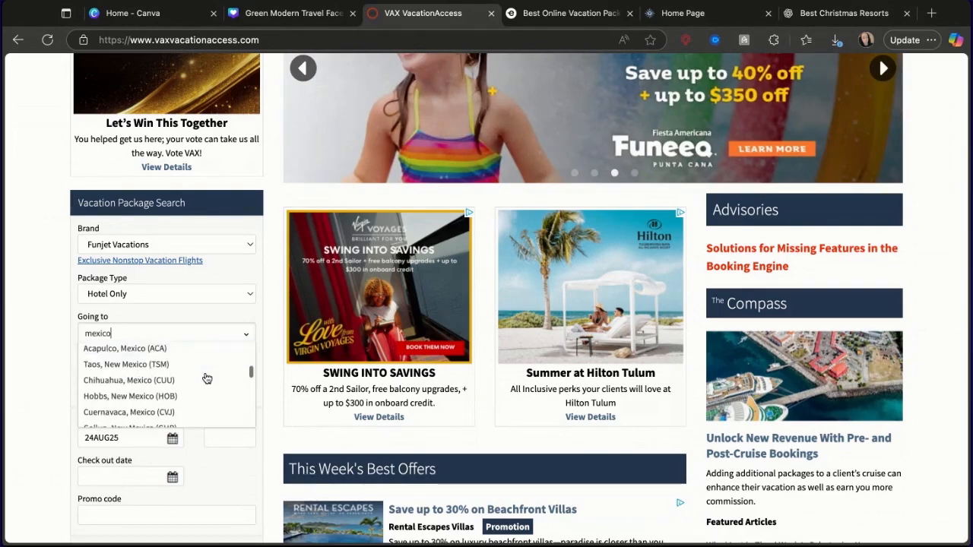
pyautogui.scroll(-2, 167, 384)
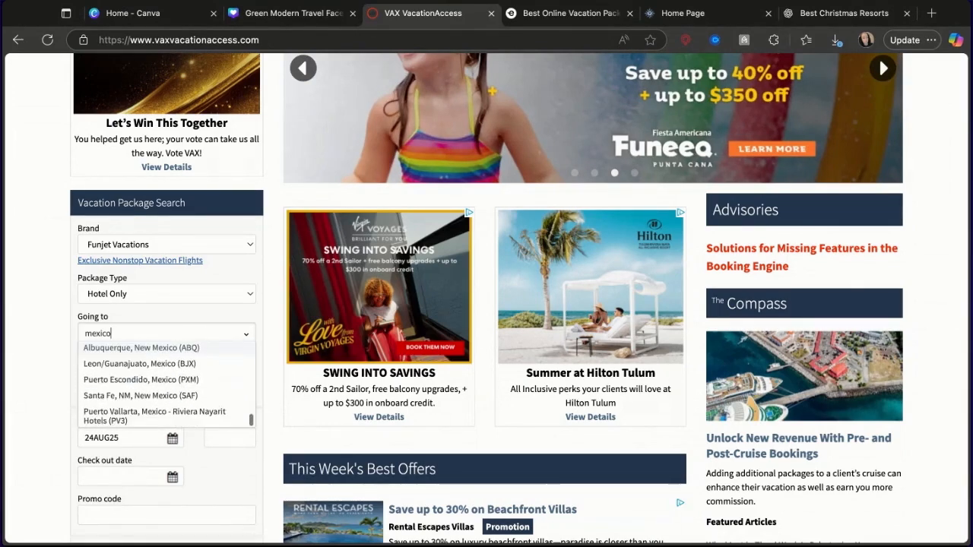
pyautogui.scroll(4, 167, 384)
pyautogui.scroll(10, 167, 384)
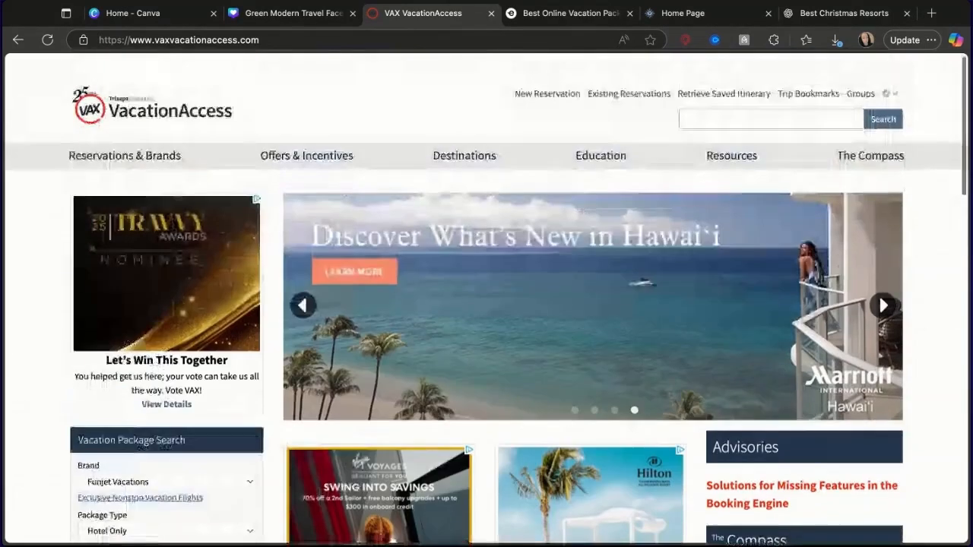
# - Search the destinations for "cancun" and choose Cancun - Cancun AND Riviera Maya (CUN)
pyautogui.scroll(-3, 167, 384)
pyautogui.press('BackSpace')
pyautogui.press('BackSpace')
pyautogui.press('BackSpace')
pyautogui.press('BackSpace')
pyautogui.press('BackSpace')
pyautogui.press('BackSpace')
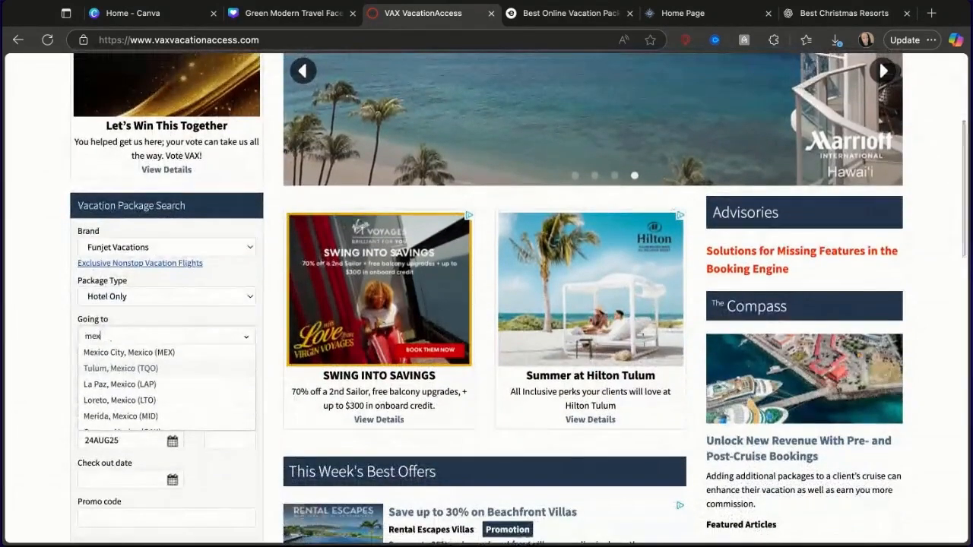
pyautogui.write('cancun')
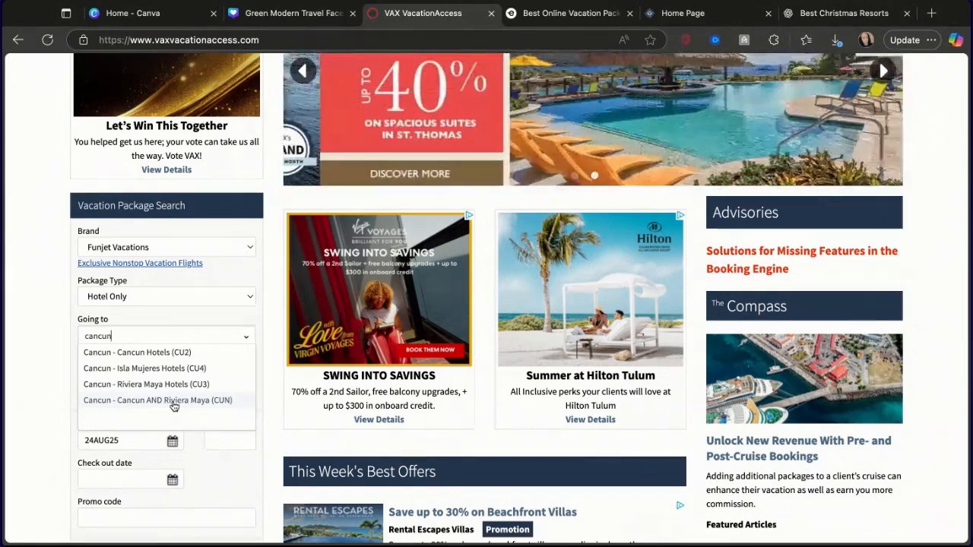
pyautogui.click(173, 403)
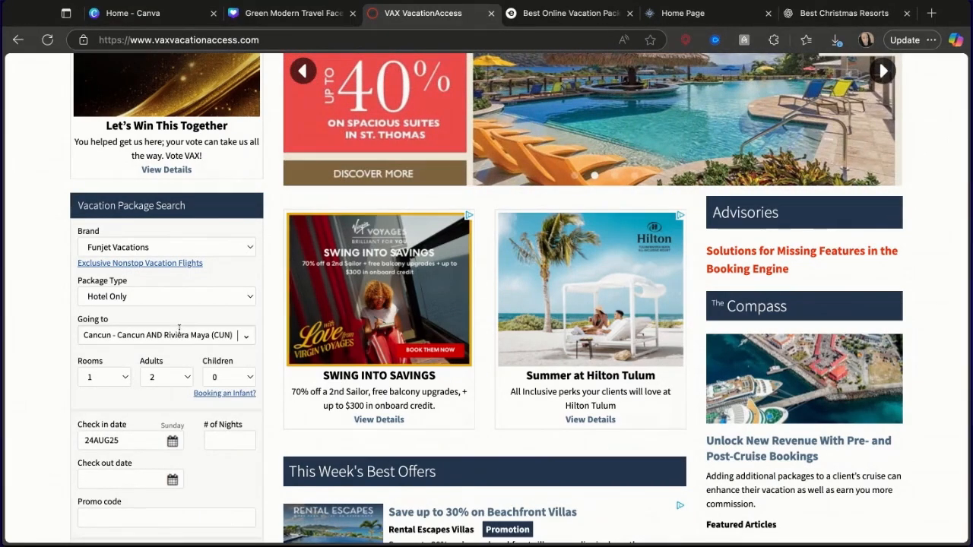
# - Set the check-in date to 22DEC25 and the check-out date to 26DEC25, and run the hotel search
pyautogui.scroll(-3, 267, 336)
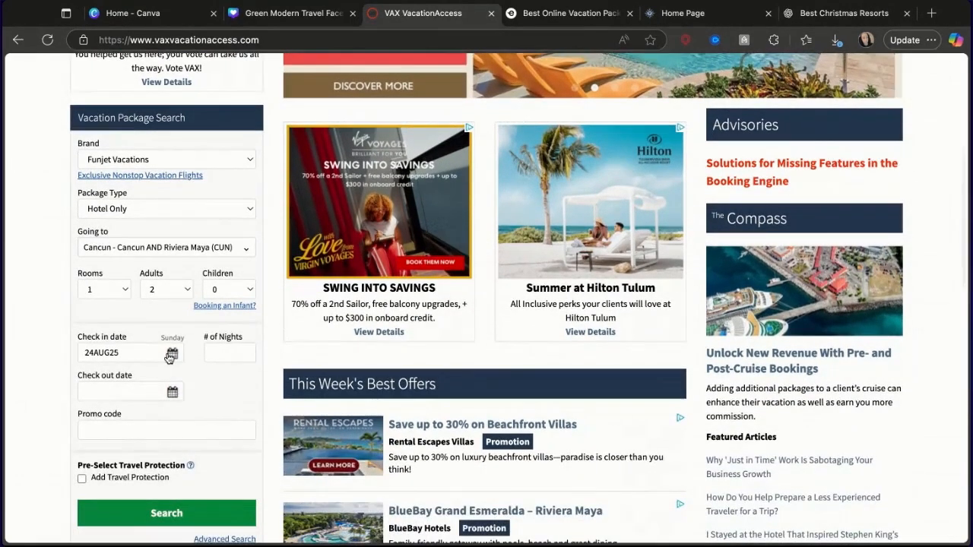
pyautogui.click(172, 354)
pyautogui.click(216, 371)
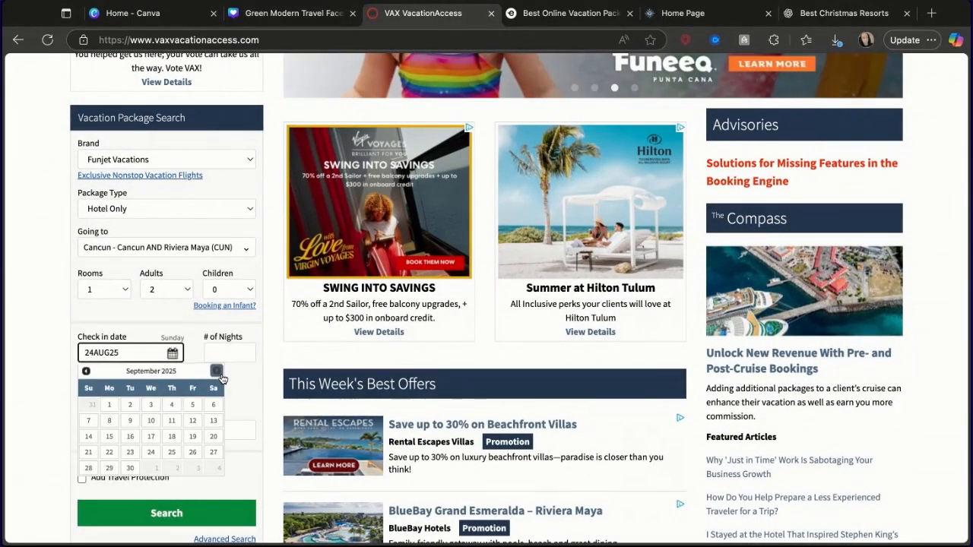
pyautogui.click(216, 371)
pyautogui.click(217, 370)
pyautogui.click(217, 370)
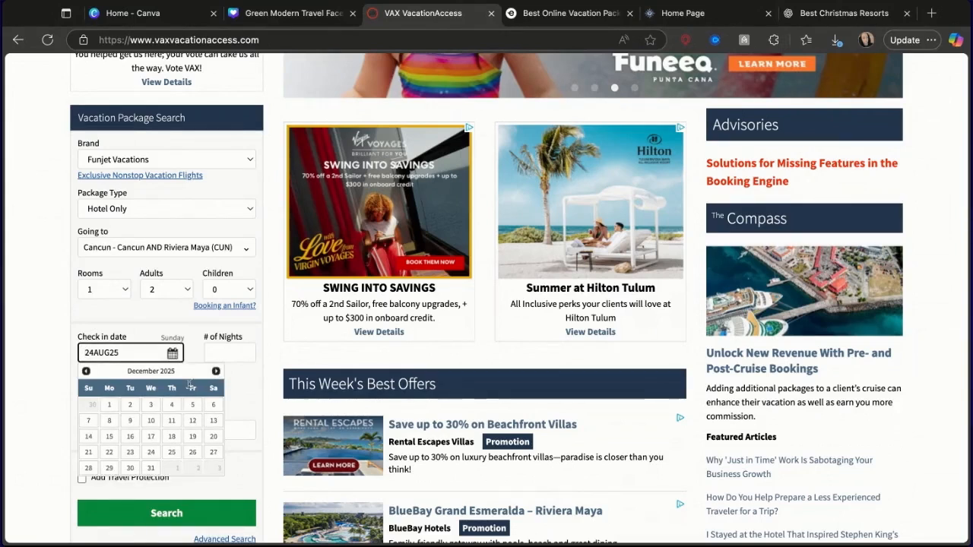
pyautogui.click(108, 453)
pyautogui.click(173, 391)
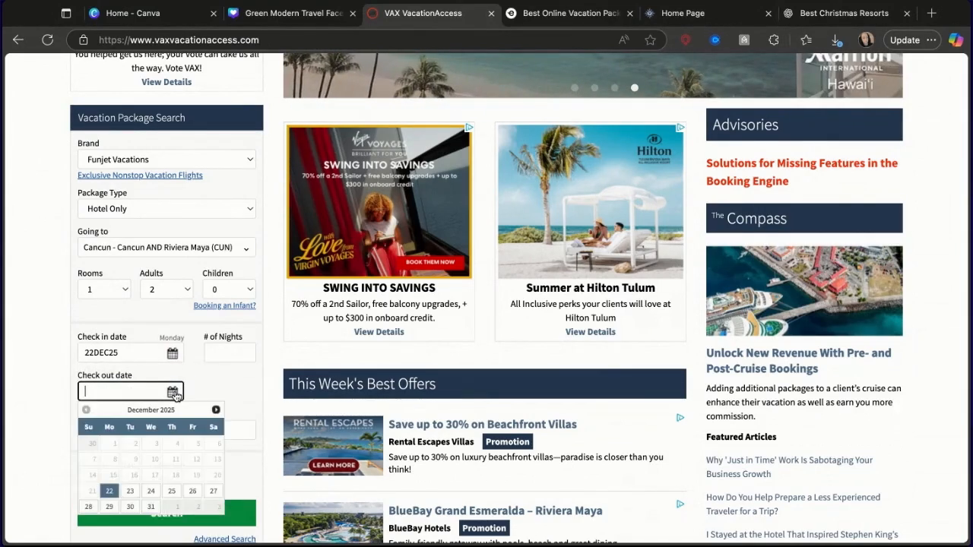
pyautogui.click(192, 491)
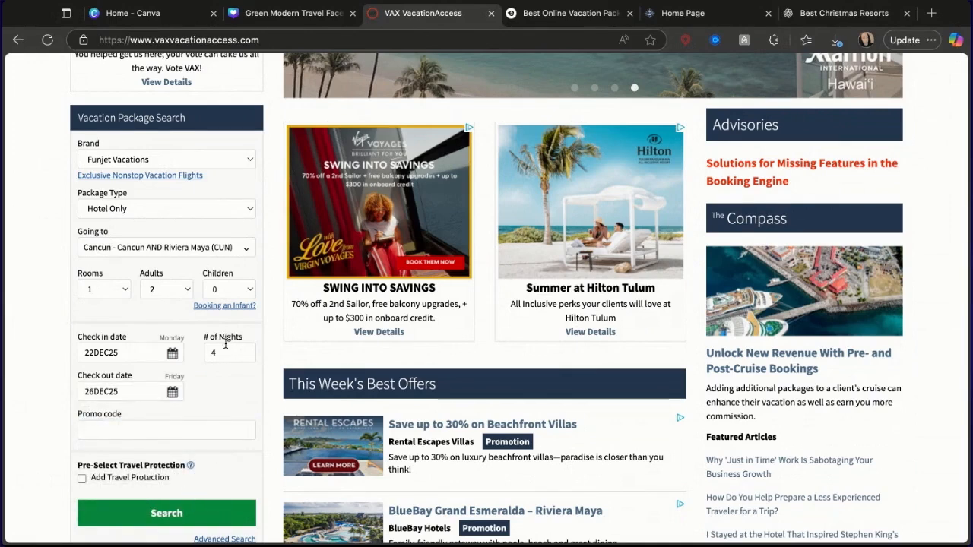
pyautogui.scroll(-1, 259, 418)
pyautogui.click(209, 431)
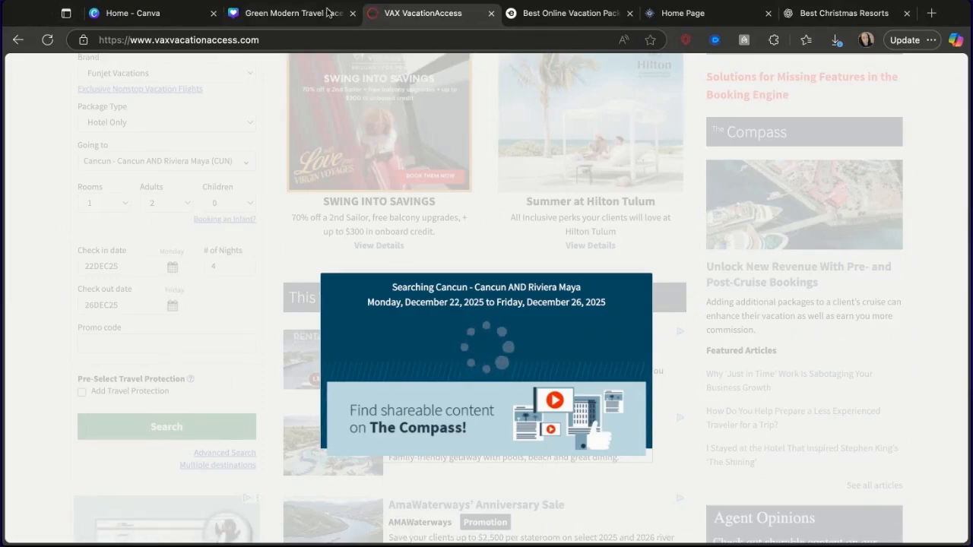
# - Switch to the Canva design and replace the "Vacation" text on page 4 with "Ca"
pyautogui.click(316, 13)
pyautogui.click(684, 393)
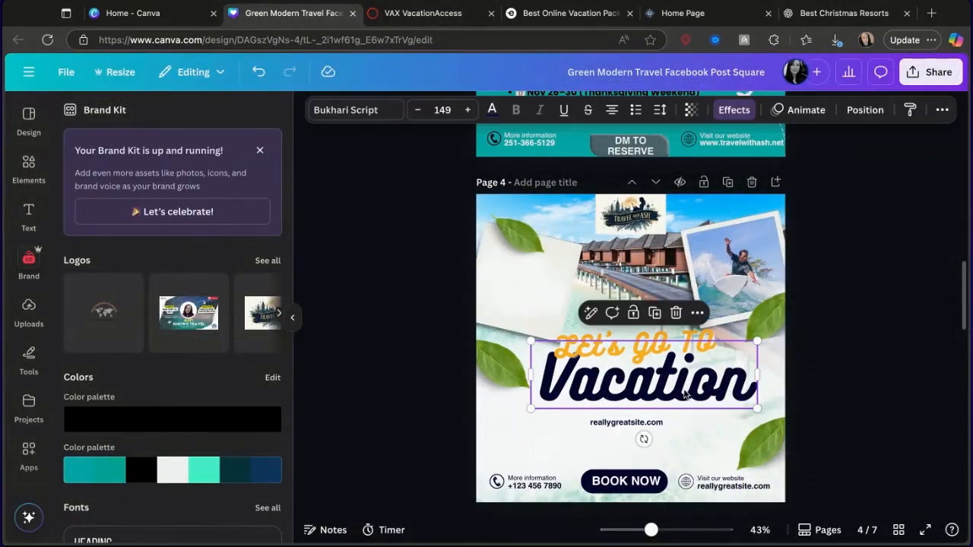
pyautogui.click(684, 392)
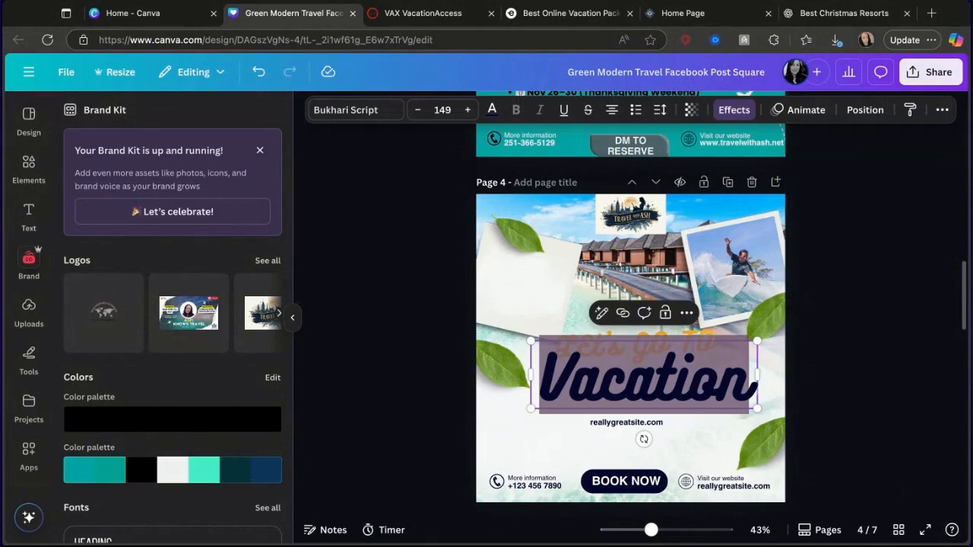
pyautogui.write('Ca')
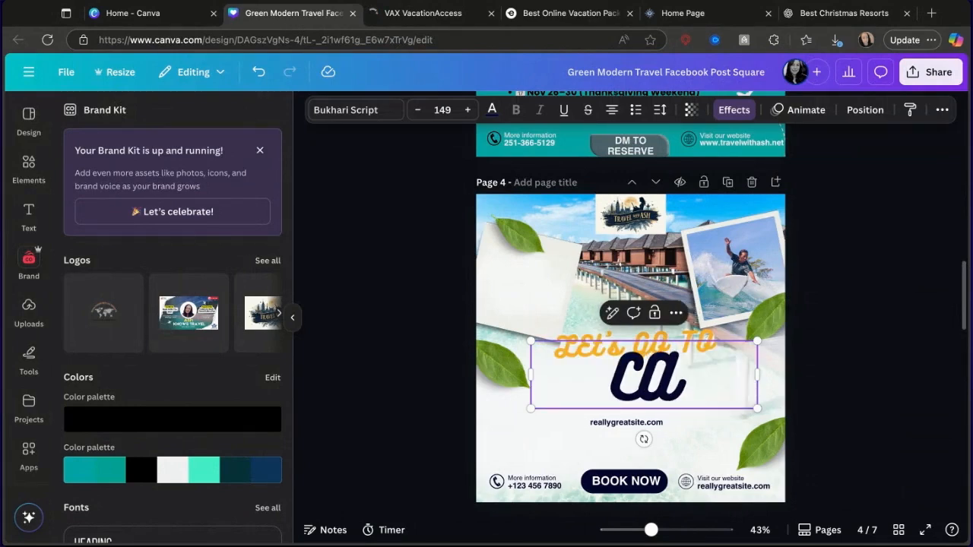
# - Copy the bold "LET'S GO" heading from the Punta Cana flyer on page 2
pyautogui.scroll(5, 813, 264)
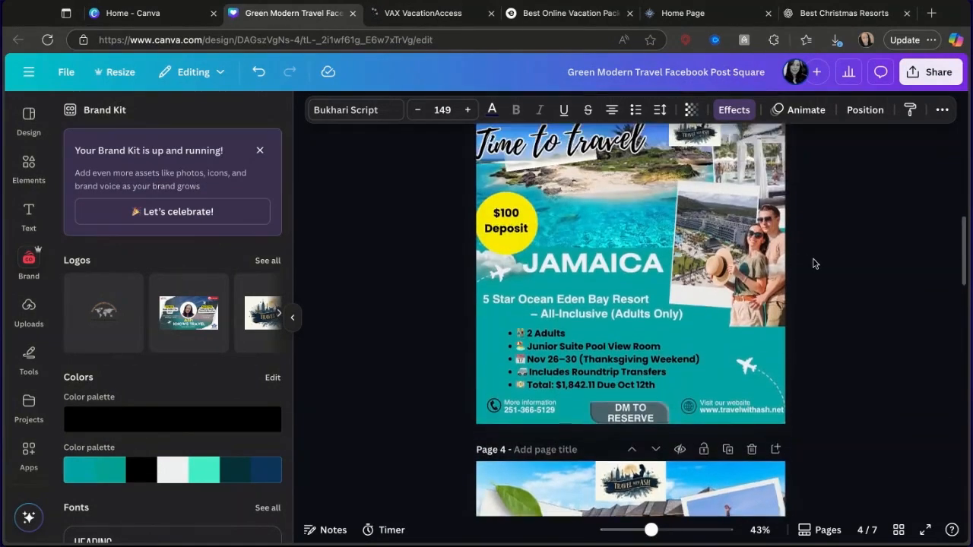
pyautogui.scroll(8, 813, 263)
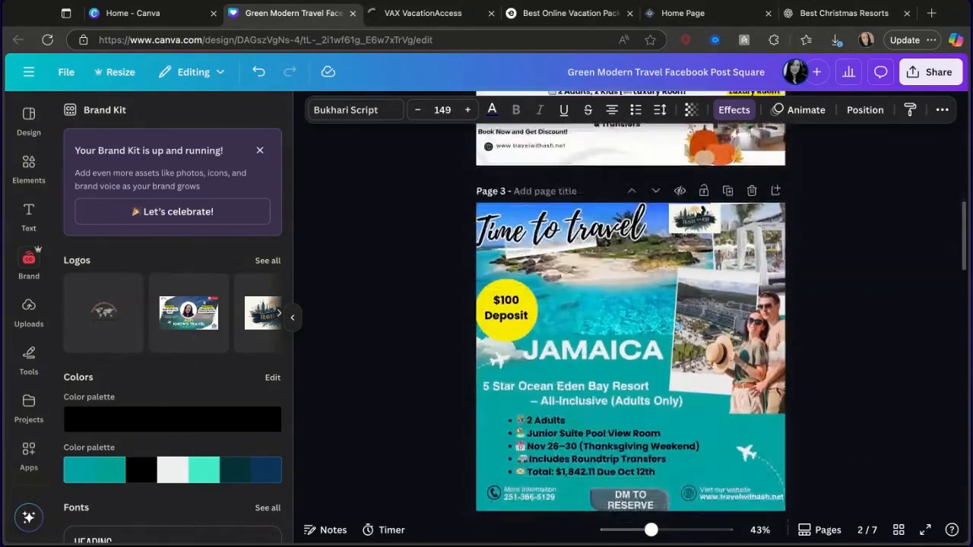
pyautogui.click(569, 218)
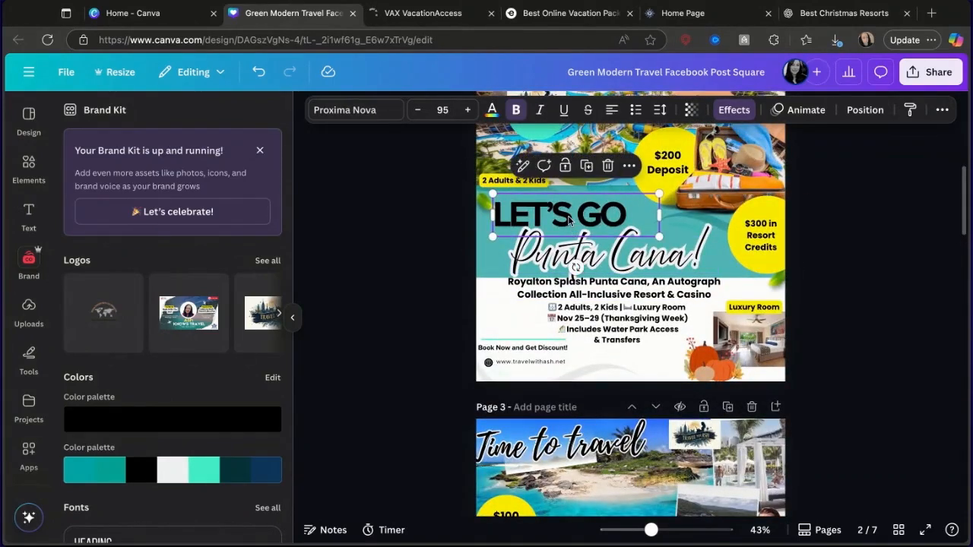
pyautogui.scroll(-12, 569, 218)
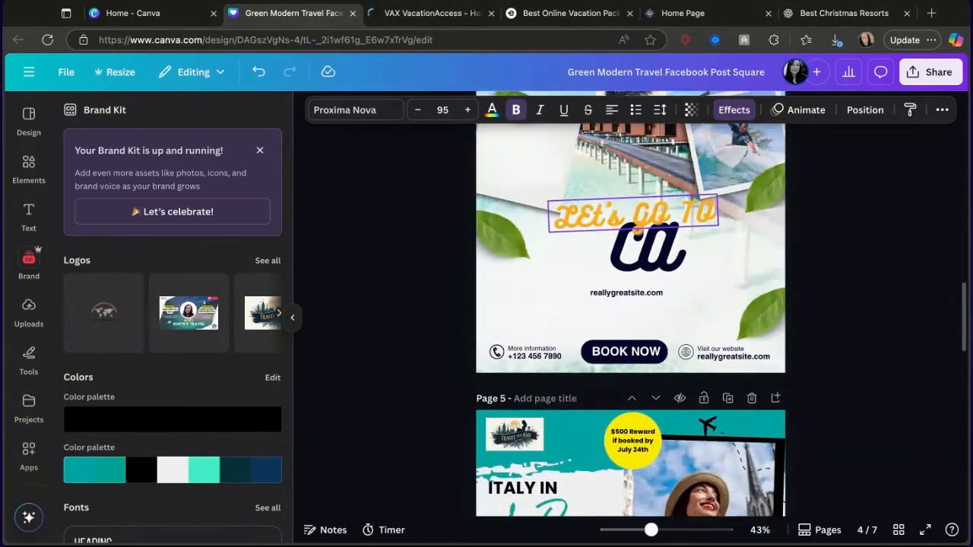
# - Delete the orange "Let's go to" heading on page 4 and paste the copied "LET'S GO" heading in its place
pyautogui.click(586, 219)
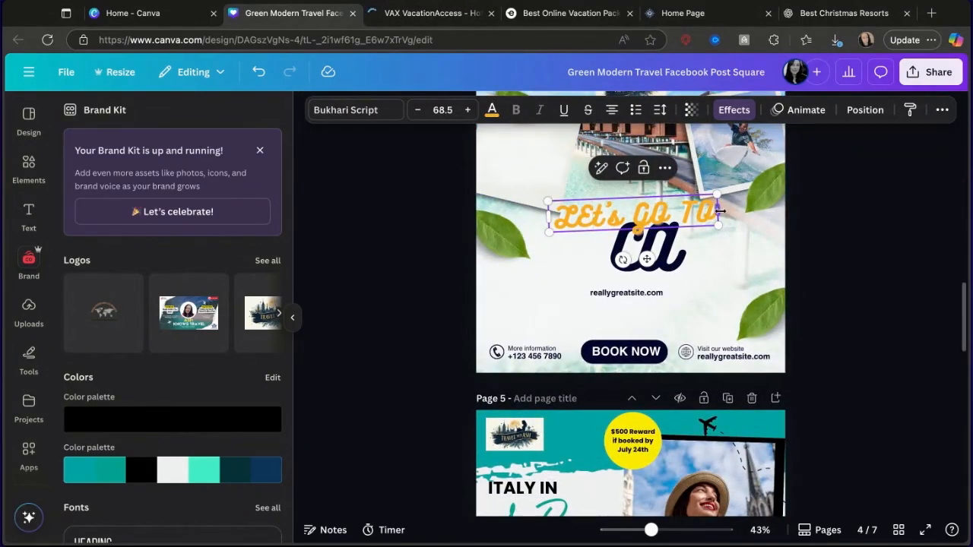
pyautogui.moveTo(712, 213); pyautogui.dragTo(622, 217)
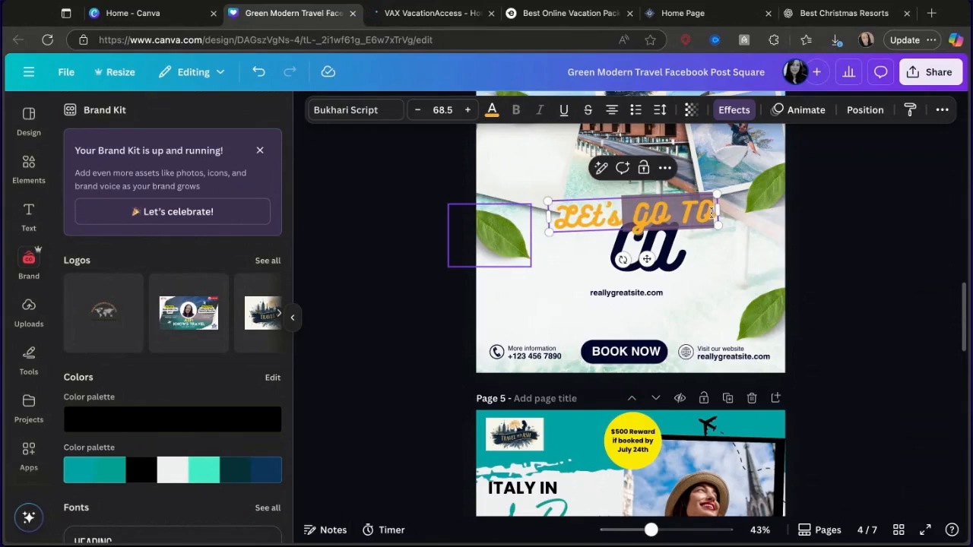
pyautogui.moveTo(716, 210); pyautogui.dragTo(713, 212)
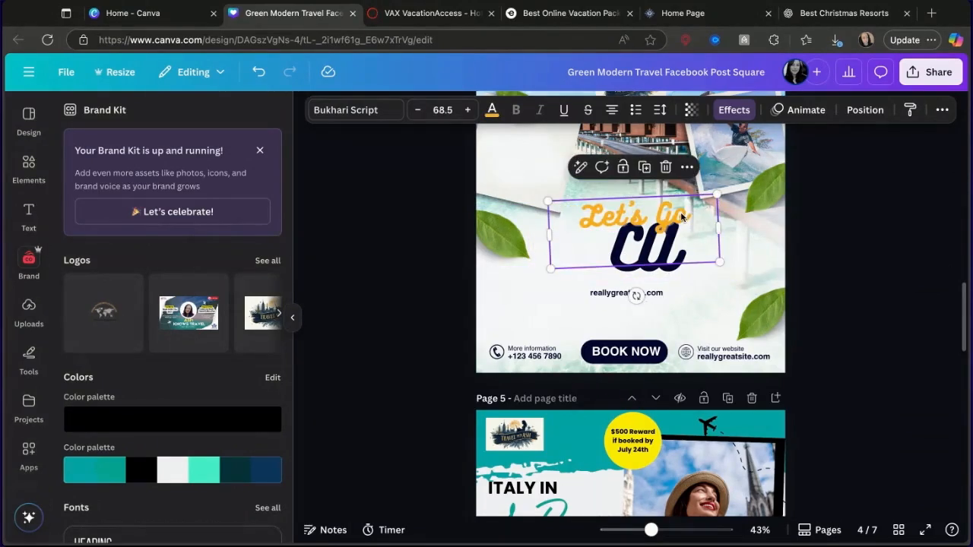
pyautogui.press('Delete')
pyautogui.press('super+v')
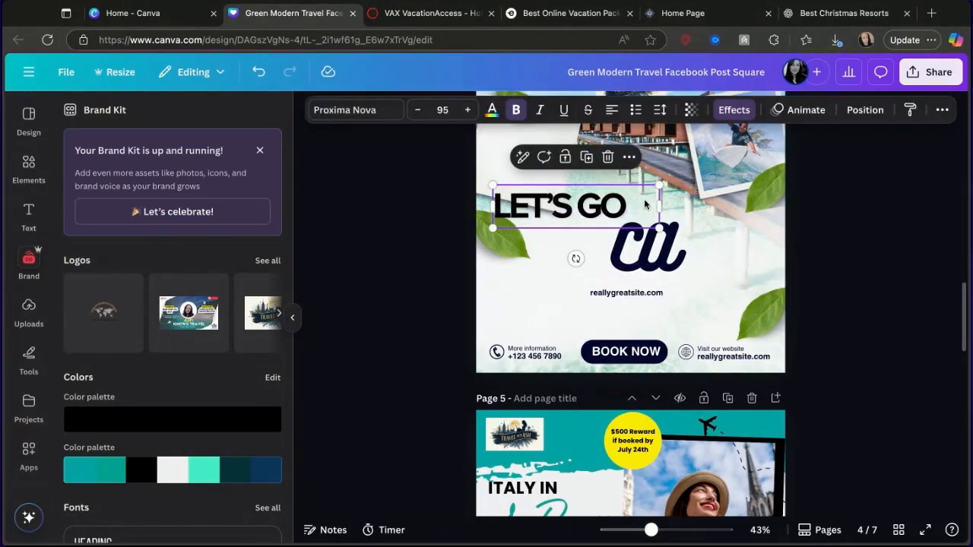
# - Move the pasted heading above the "Ca" text and change its wording to "LET'S GO TO"
pyautogui.moveTo(644, 204); pyautogui.dragTo(713, 209)
pyautogui.doubleClick(715, 211)
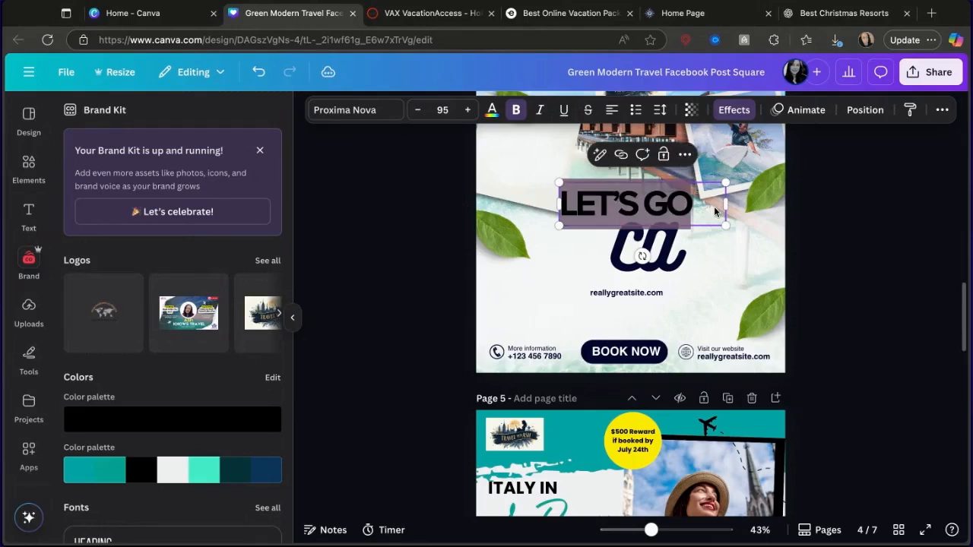
pyautogui.click(714, 211)
pyautogui.press('BackSpace')
pyautogui.press('BackSpace')
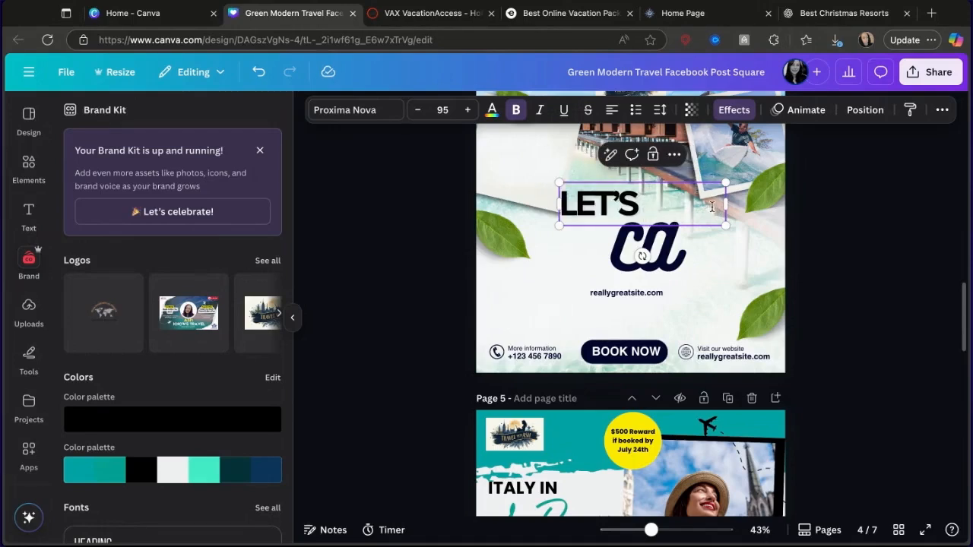
pyautogui.write('GO TO')
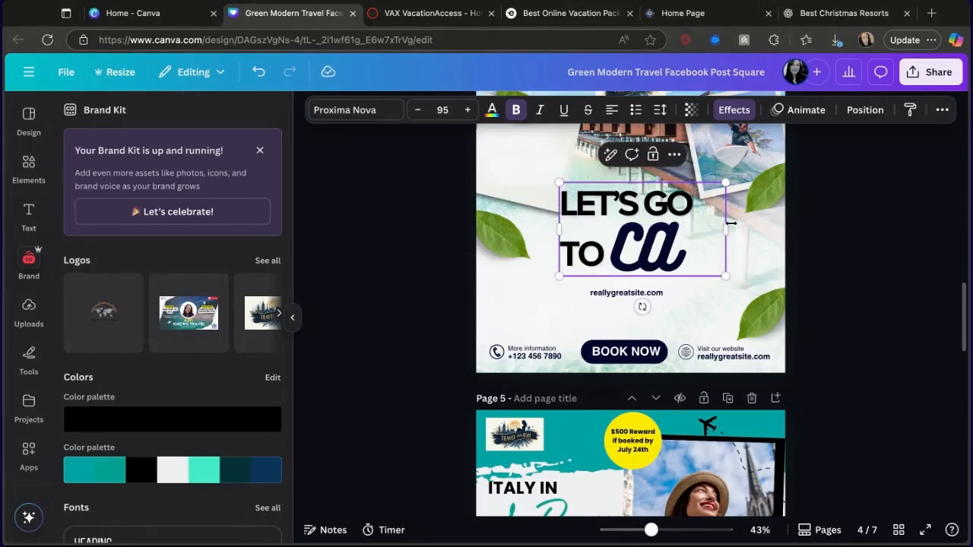
# - Widen the "LET'S GO TO" heading on page 4 so it fits on one line and shift it slightly left
pyautogui.moveTo(732, 229); pyautogui.dragTo(781, 229)
pyautogui.click(536, 173)
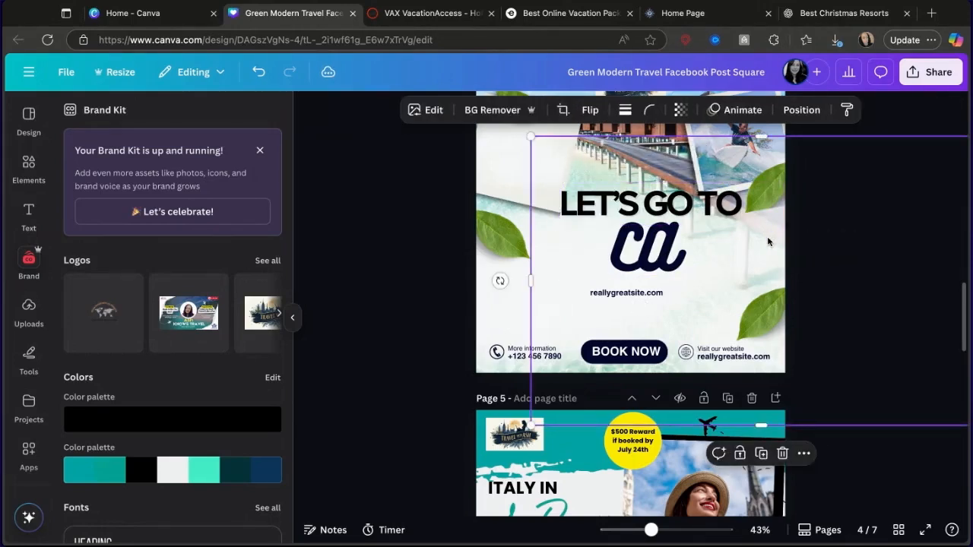
pyautogui.scroll(3, 536, 173)
pyautogui.click(494, 285)
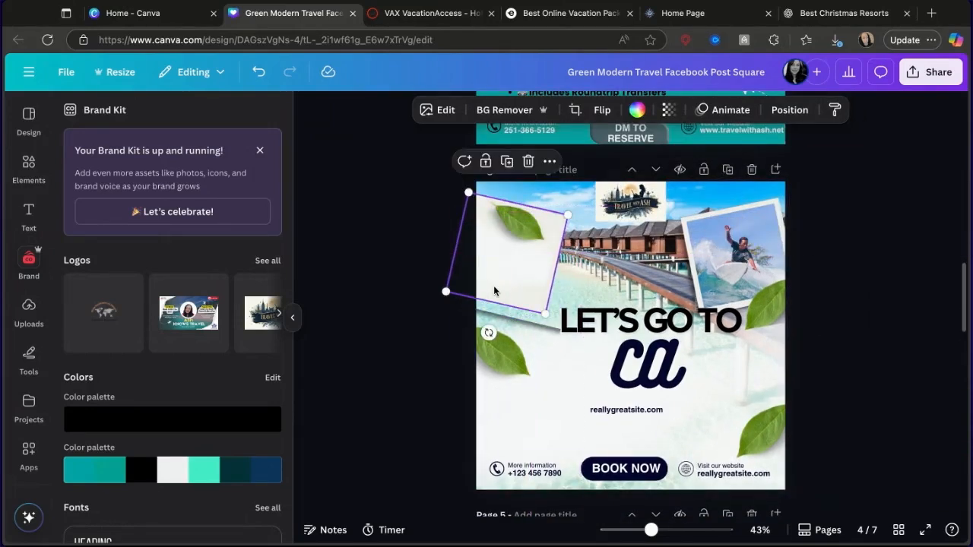
pyautogui.moveTo(503, 299); pyautogui.dragTo(521, 317)
pyautogui.moveTo(640, 325); pyautogui.dragTo(613, 326)
# - Delete the "Ca" text from page 4 and copy the script "Punta Cana!" text from the page 2 flyer
pyautogui.click(642, 368)
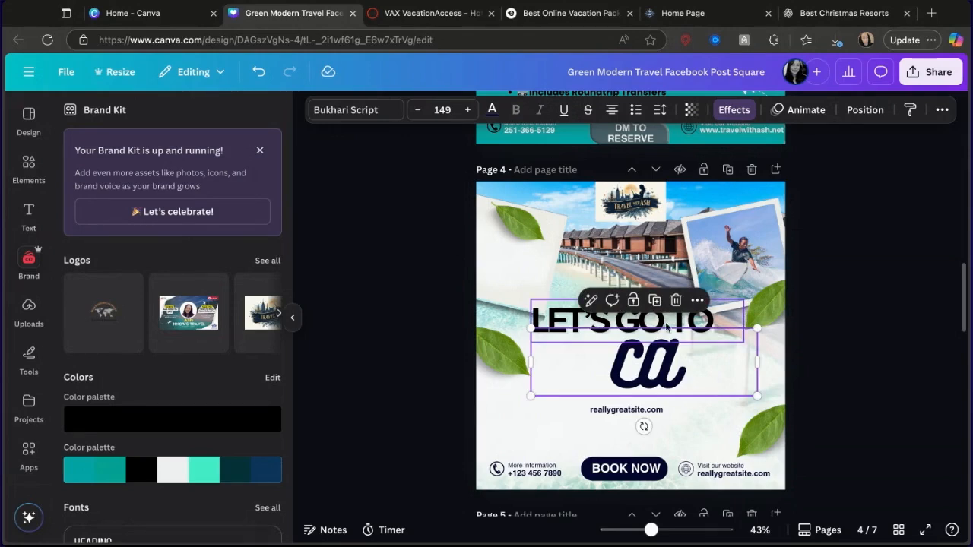
pyautogui.click(680, 302)
pyautogui.scroll(8, 656, 283)
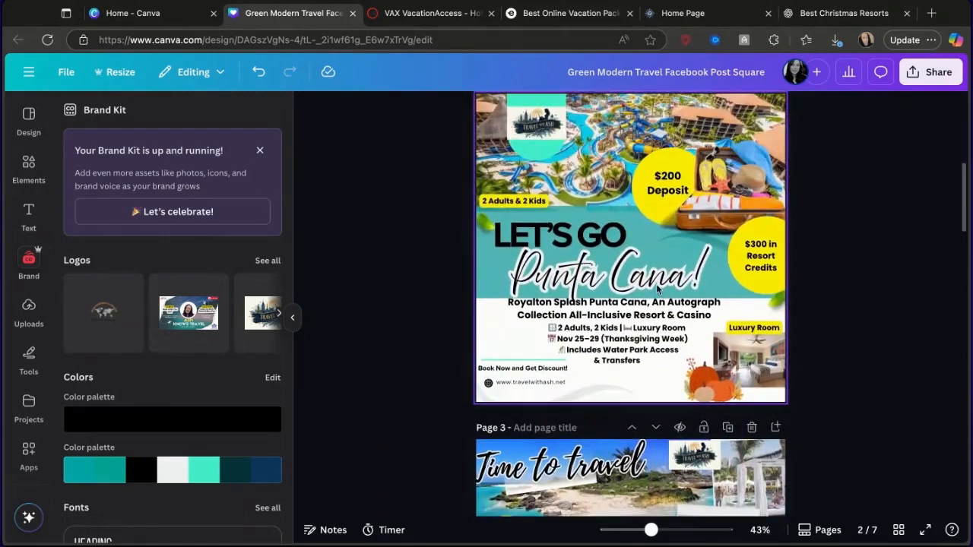
pyautogui.click(632, 269)
# - Paste the copied script text under the heading on page 4 and change its wording to "CANCUN!"
pyautogui.scroll(-8, 631, 269)
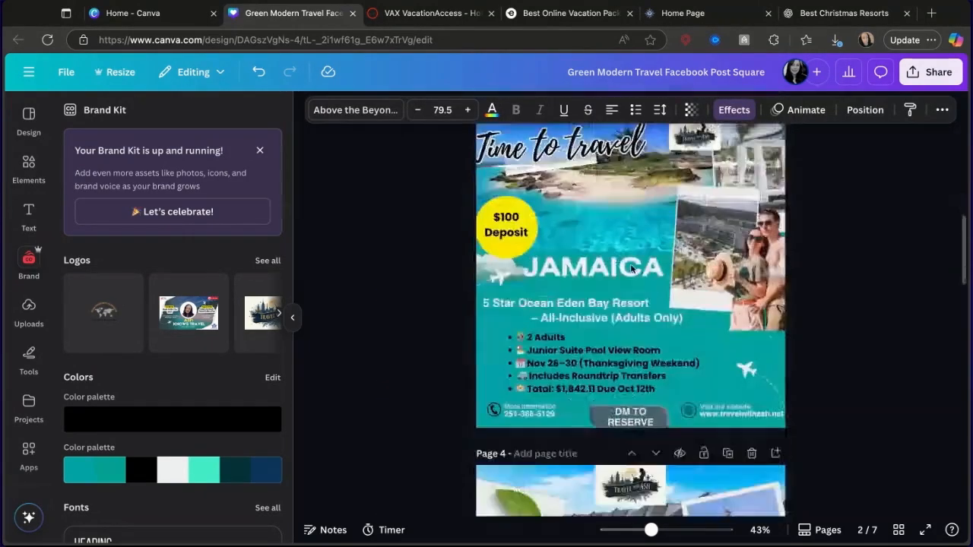
pyautogui.click(619, 305)
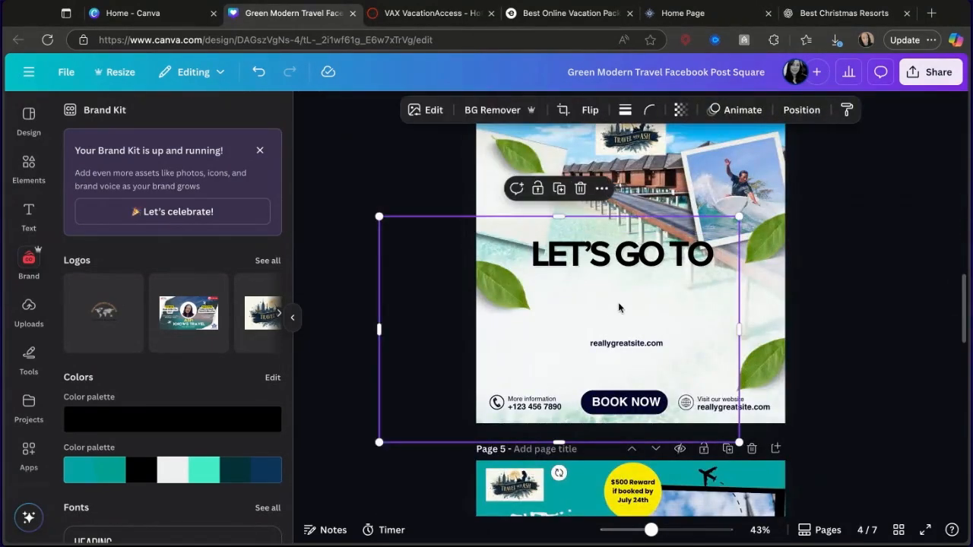
pyautogui.write('Punta Cana!')
pyautogui.press('BackSpace')
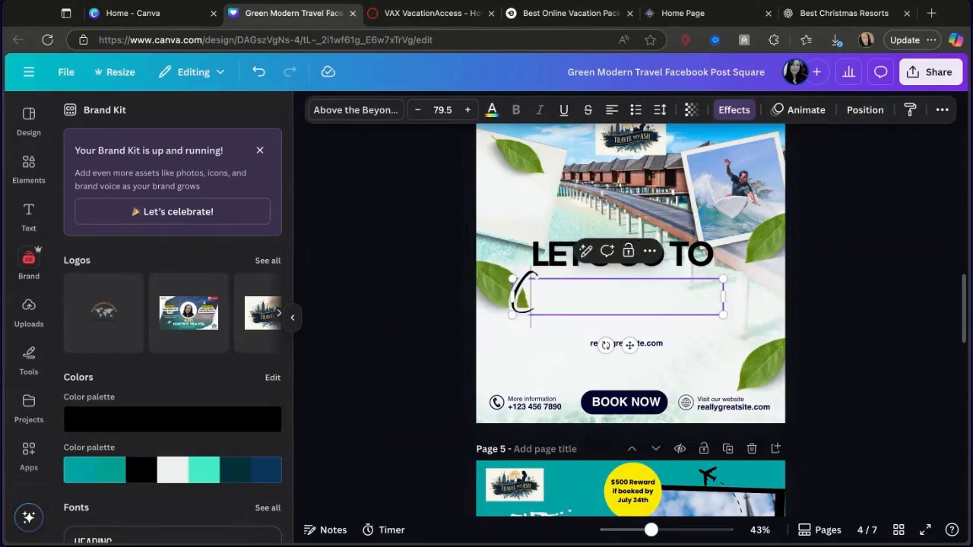
pyautogui.write('CANCUN!')
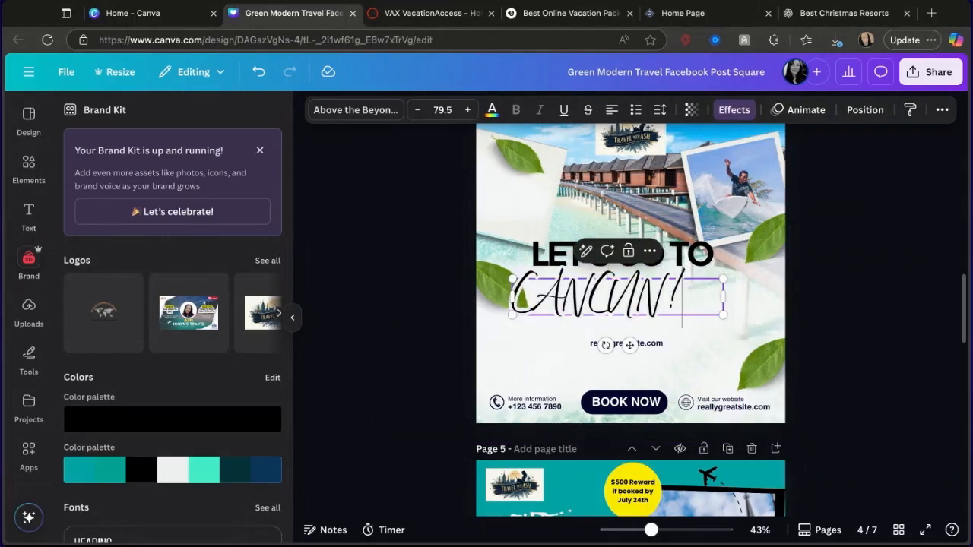
# - Shift the "CANCUN!" text slightly right beneath the "LET'S GO TO" heading
pyautogui.click(702, 289)
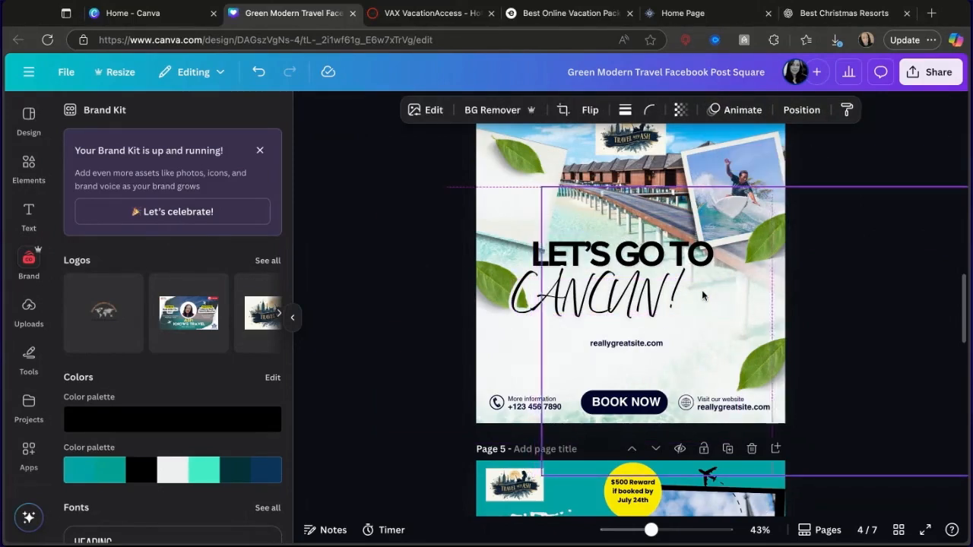
pyautogui.moveTo(701, 290); pyautogui.dragTo(702, 291)
pyautogui.click(638, 290)
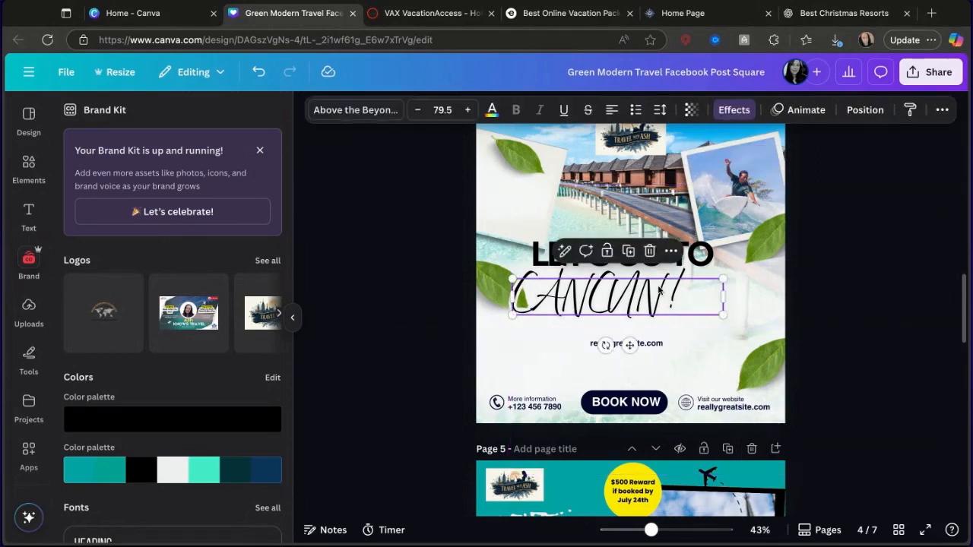
pyautogui.moveTo(637, 290); pyautogui.dragTo(668, 288)
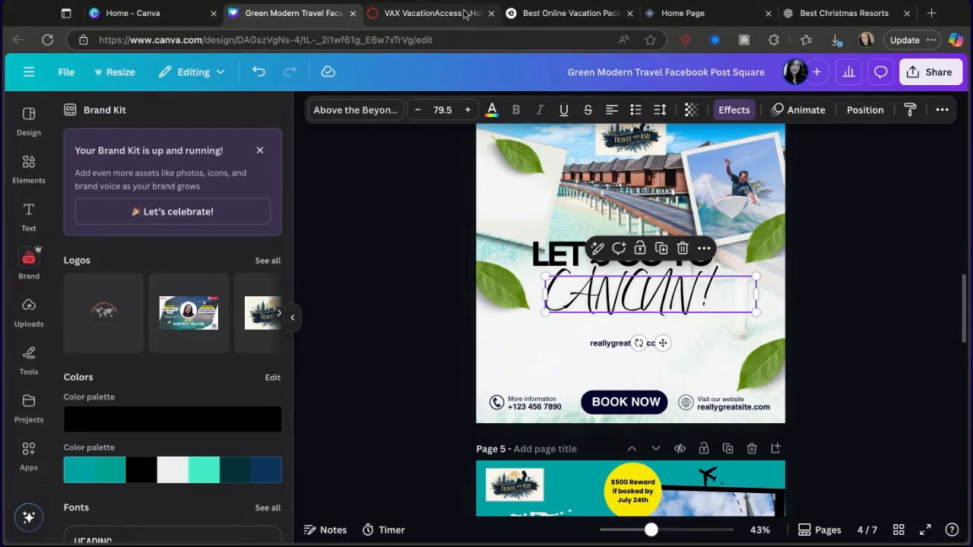
# - Copy the yellow badge circle from page 5 to page 4 and place it just right of the "LET'S GO TO" heading
pyautogui.scroll(1, 826, 298)
pyautogui.scroll(-2, 826, 298)
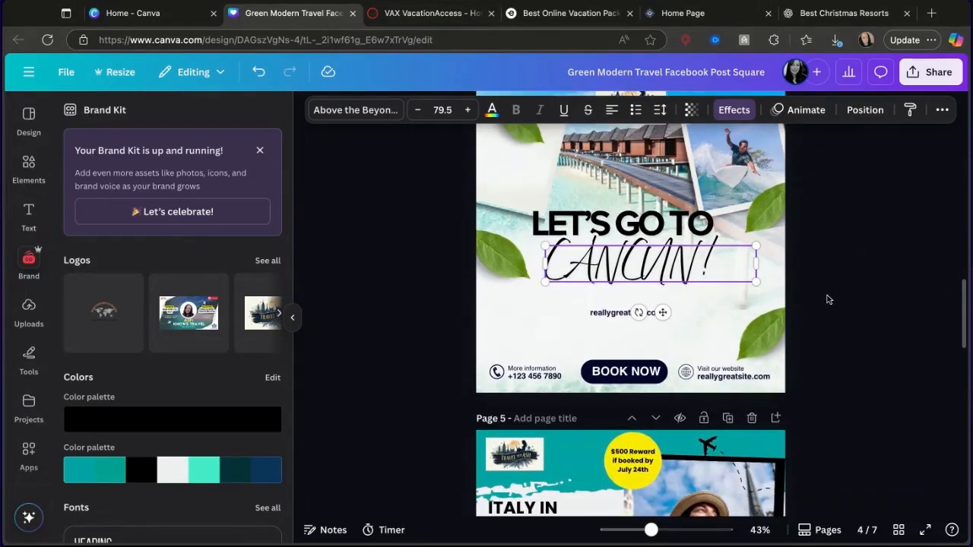
pyautogui.click(642, 444)
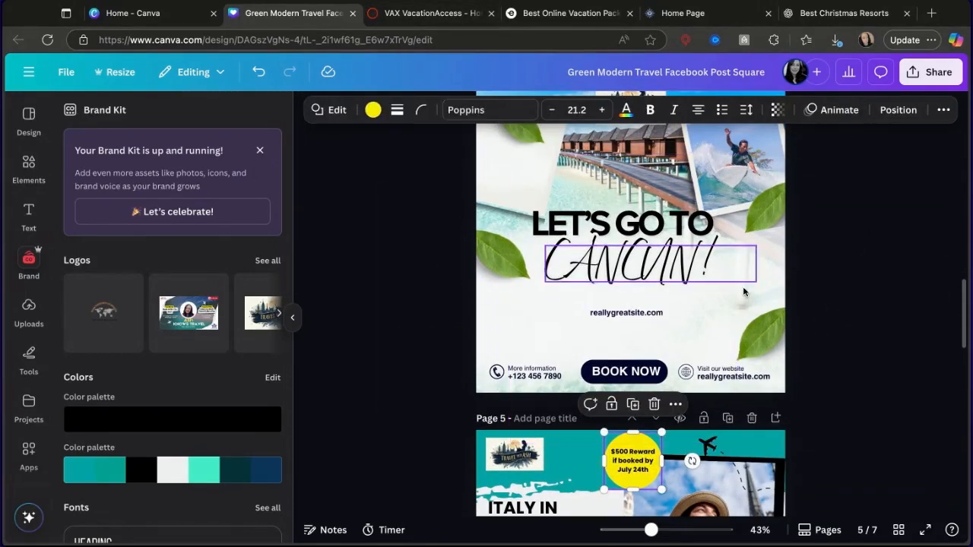
pyautogui.press('super+v')
pyautogui.moveTo(649, 473); pyautogui.dragTo(758, 232)
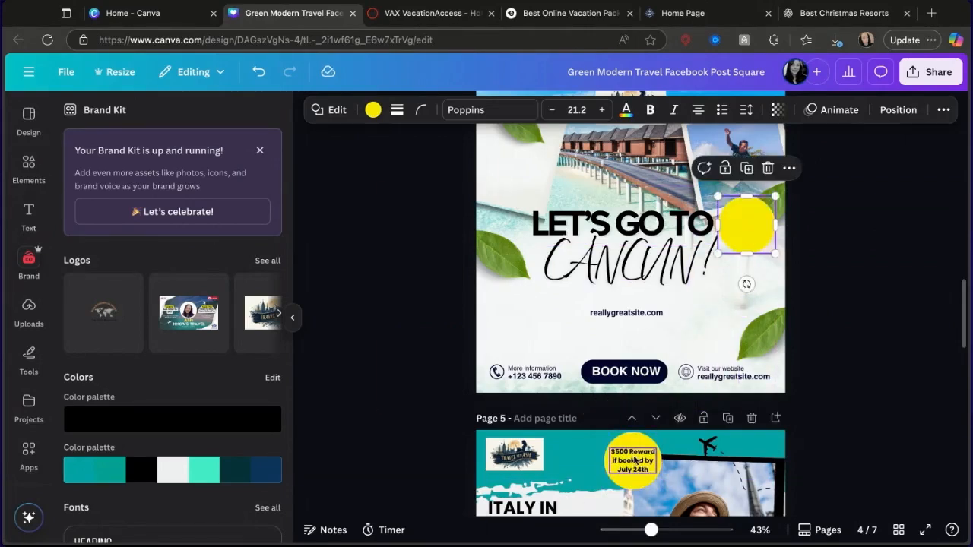
# - Copy page 5's "$500 Reward if booked by July 24th" text onto page 4's yellow circle and delete the extra pasted copy over the logo
pyautogui.click(634, 459)
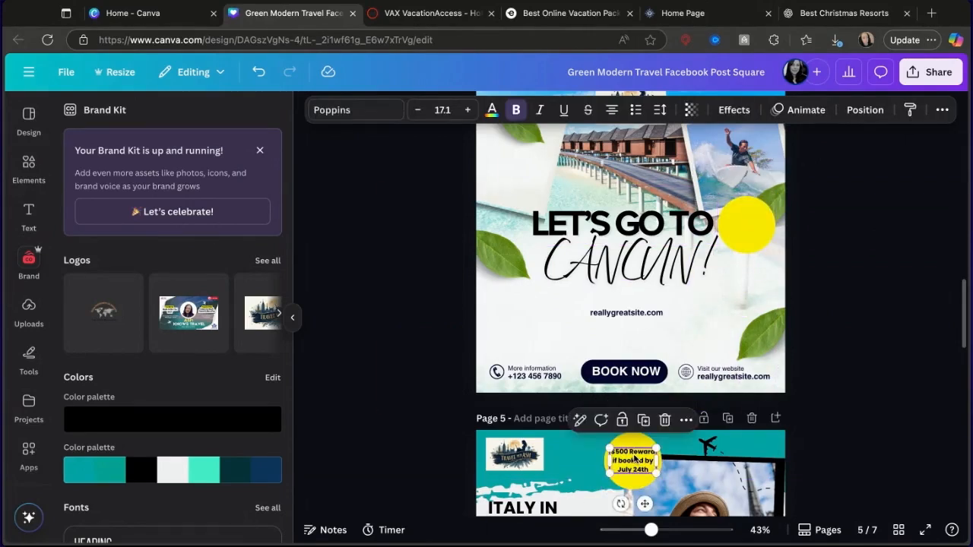
pyautogui.click(765, 228)
pyautogui.hotkey('ctrl', 'v')
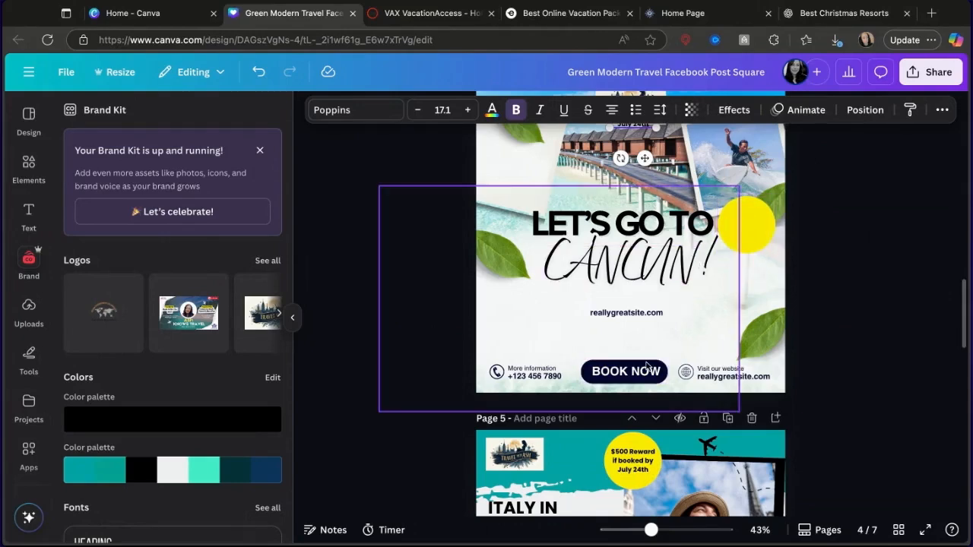
pyautogui.scroll(2, 760, 228)
pyautogui.click(742, 261)
pyautogui.moveTo(742, 261)
pyautogui.mouseDown()
pyautogui.moveTo(747, 337)
pyautogui.moveTo(745, 264)
pyautogui.mouseUp()
pyautogui.click(736, 304)
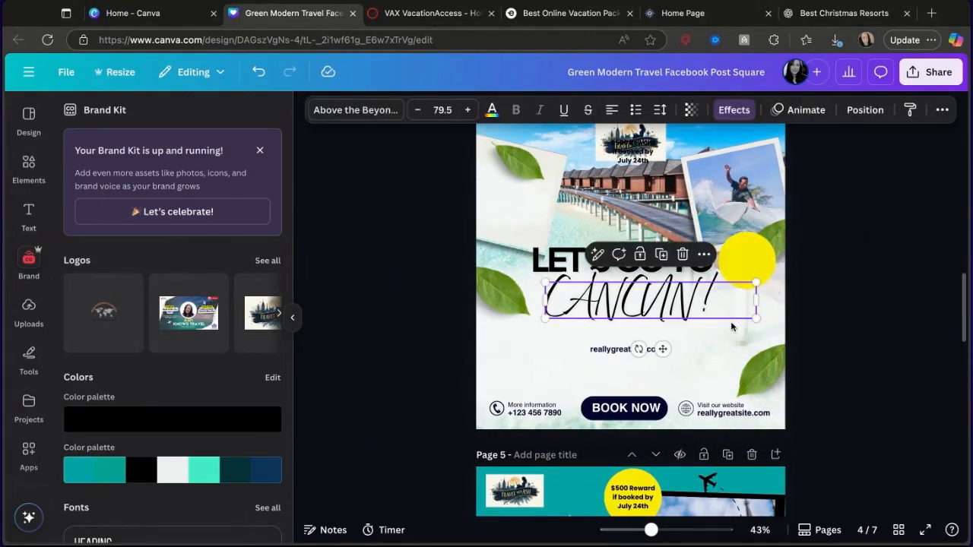
pyautogui.hotkey('ctrl', 'v')
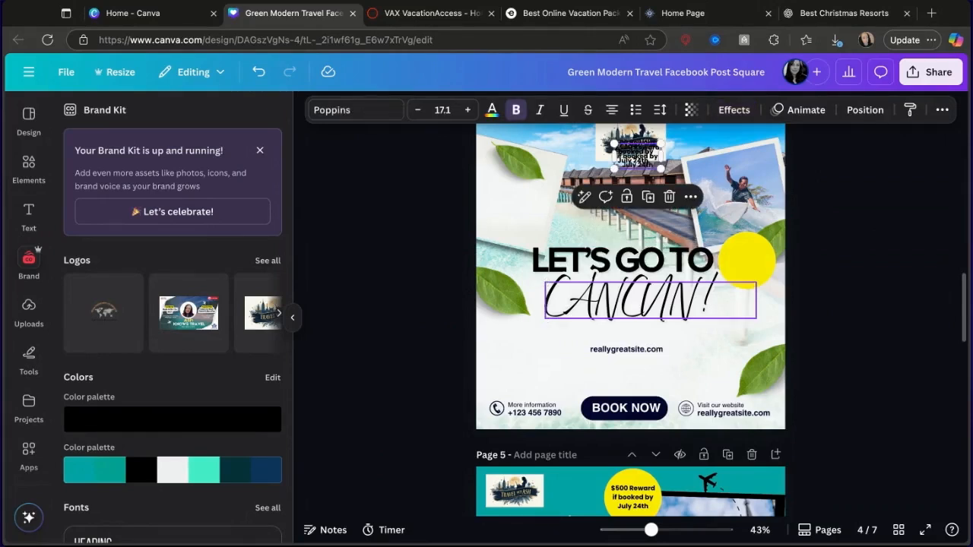
pyautogui.click(643, 174)
pyautogui.moveTo(643, 155); pyautogui.dragTo(757, 264)
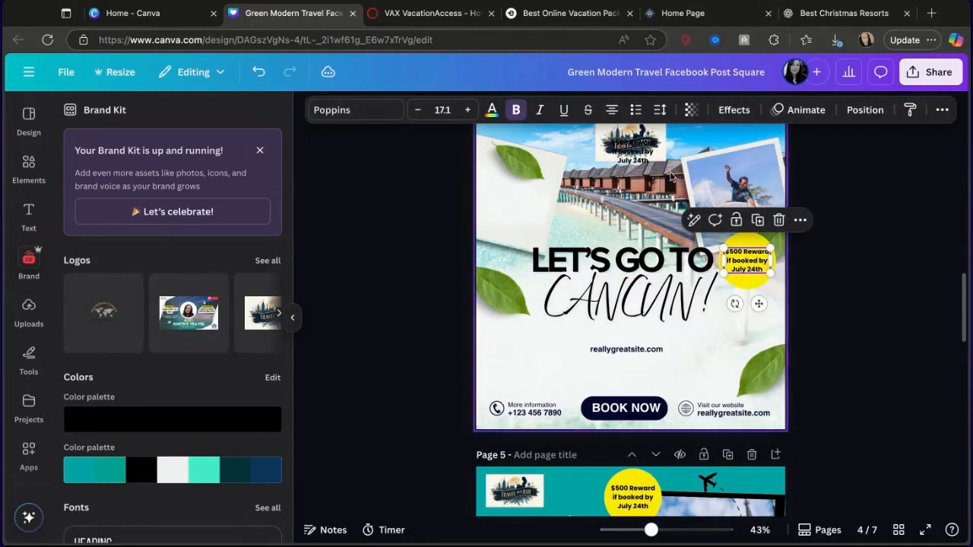
pyautogui.click(642, 161)
pyautogui.press('Delete')
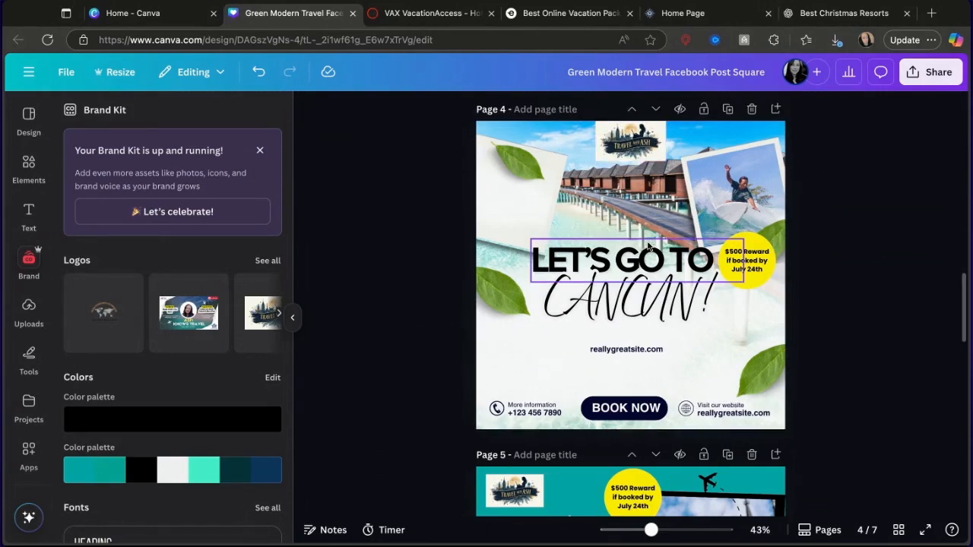
# - Copy the yellow circle from page 5 again and paste a second one on page 4
pyautogui.scroll(-1, 633, 280)
pyautogui.click(642, 403)
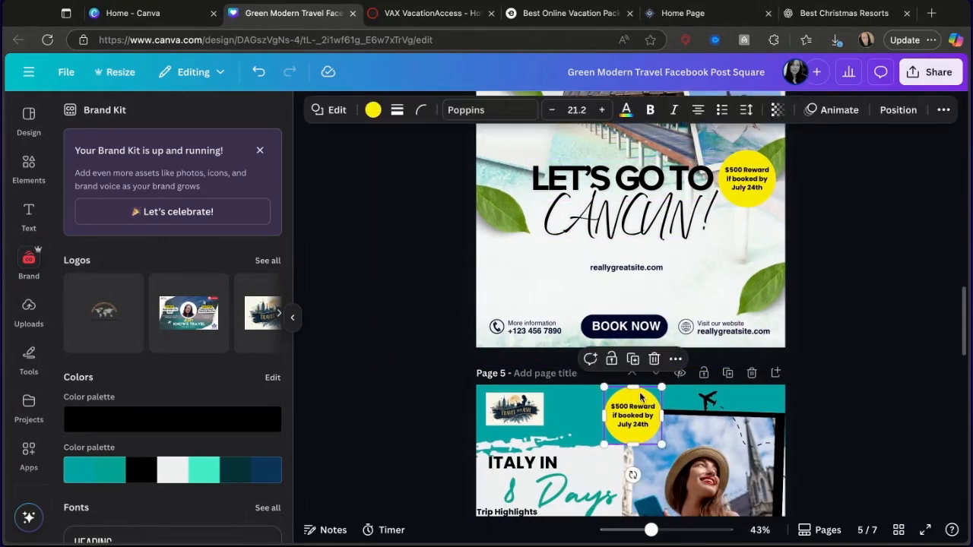
pyautogui.scroll(2, 641, 396)
pyautogui.click(575, 196)
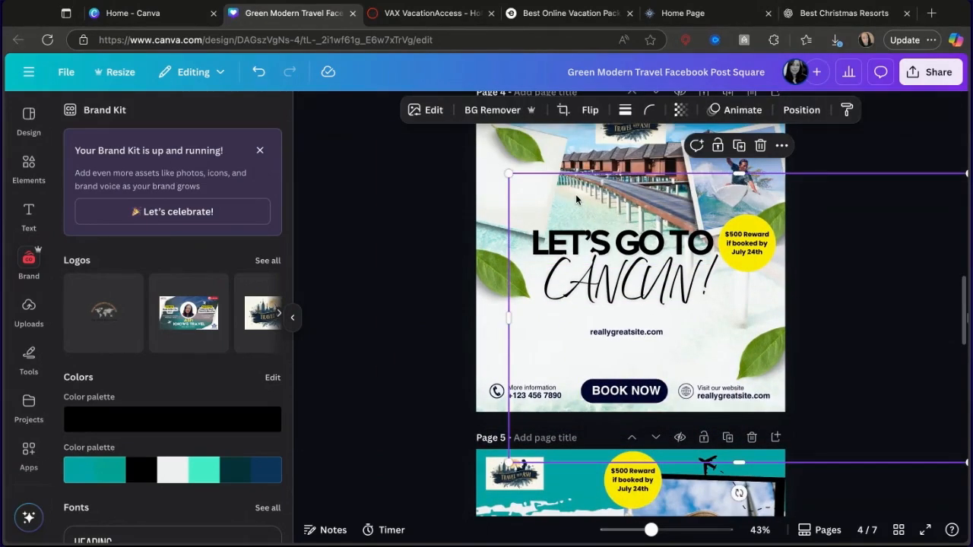
pyautogui.press('super+v')
# - Copy the $500 Reward text from page 5 to page 4 and position the second circle with this text left of the heading
pyautogui.click(634, 490)
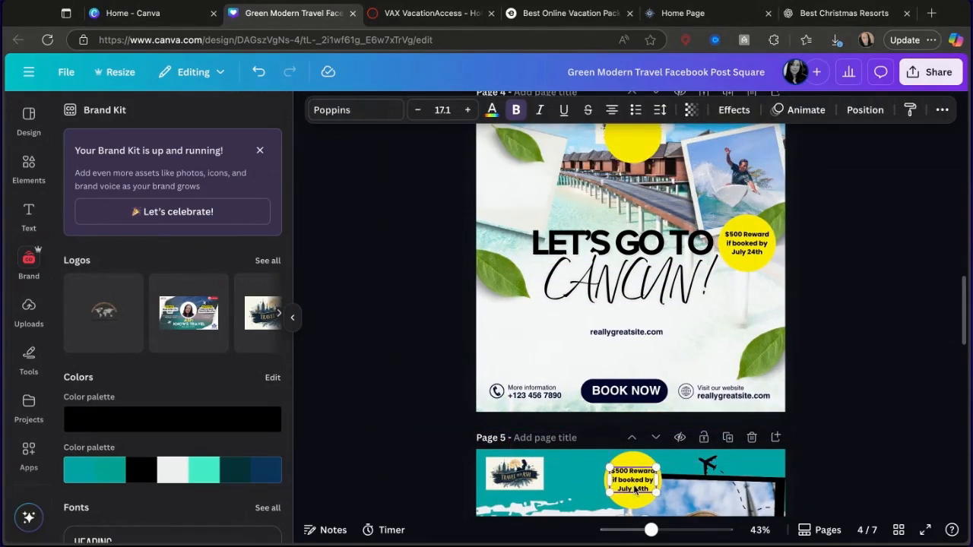
pyautogui.click(629, 138)
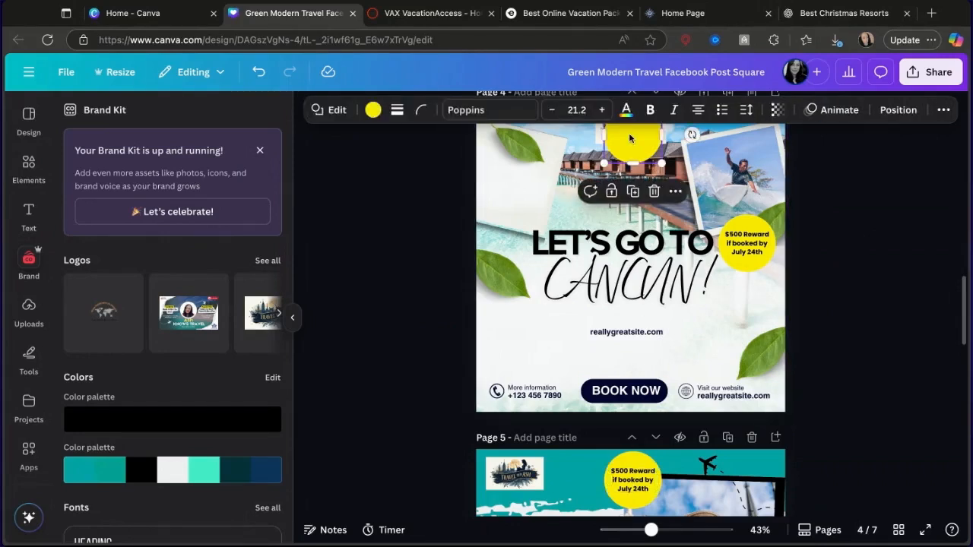
pyautogui.press('super+v')
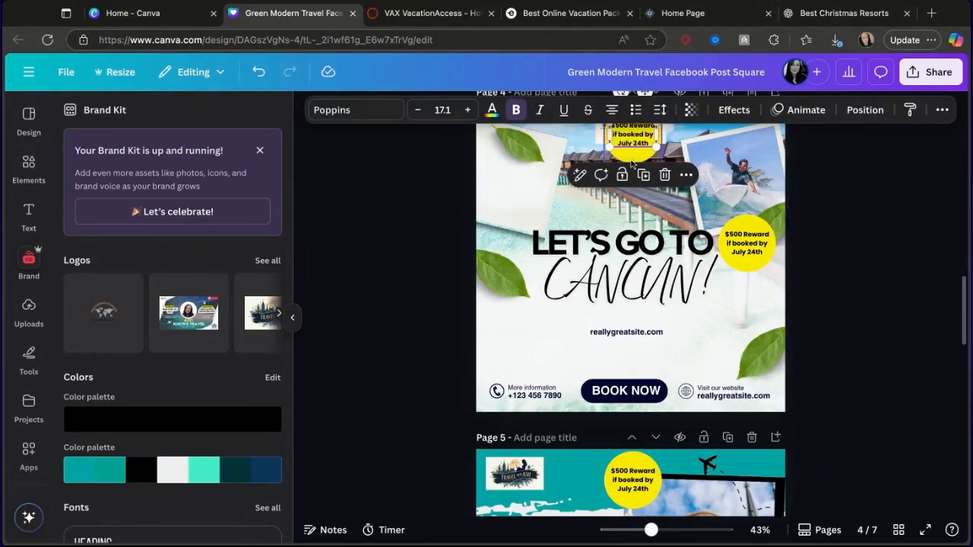
pyautogui.moveTo(634, 153); pyautogui.dragTo(511, 278)
pyautogui.click(645, 145)
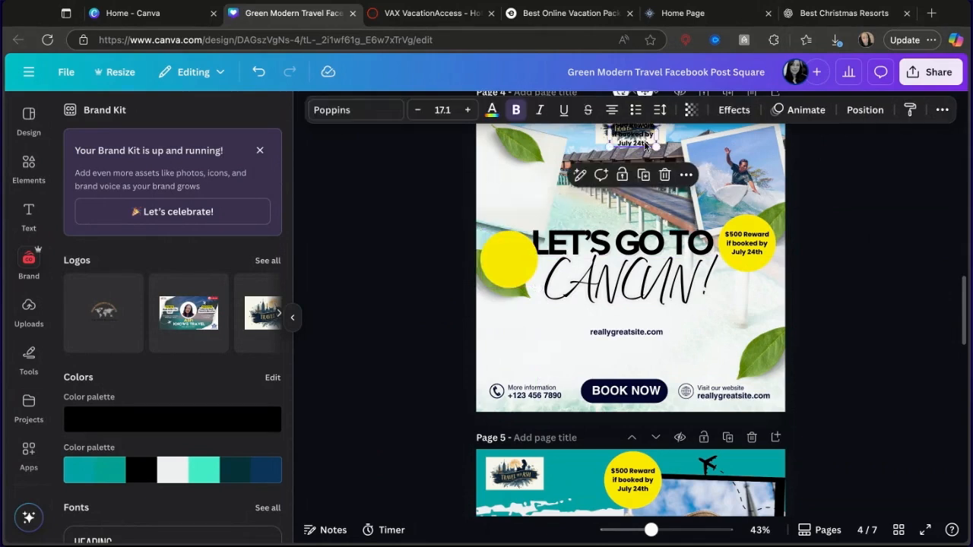
pyautogui.moveTo(645, 146); pyautogui.dragTo(523, 268)
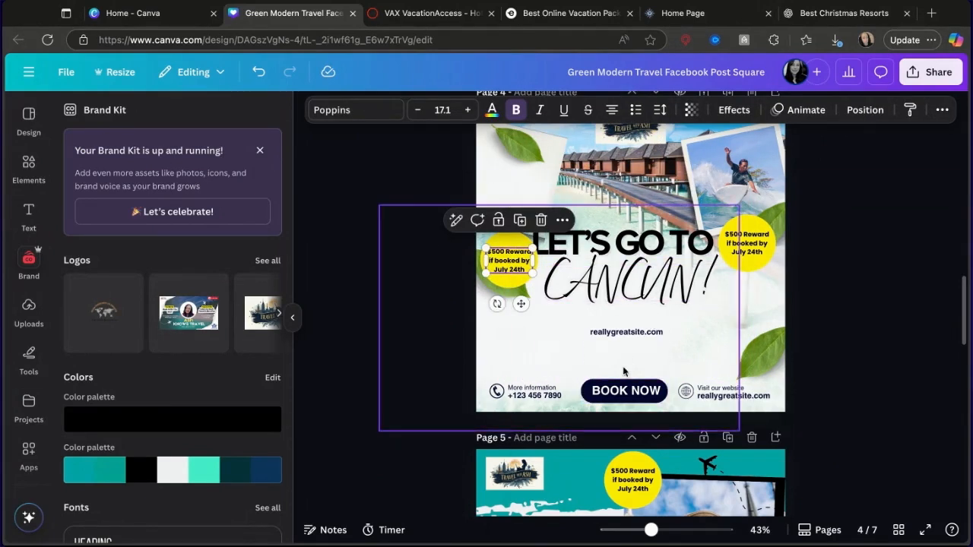
pyautogui.click(722, 389)
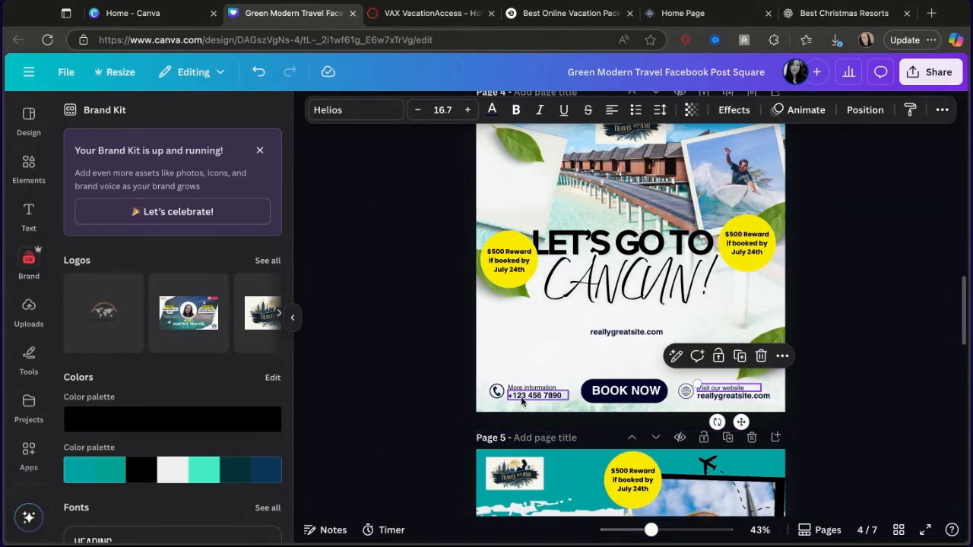
pyautogui.scroll(1, 565, 313)
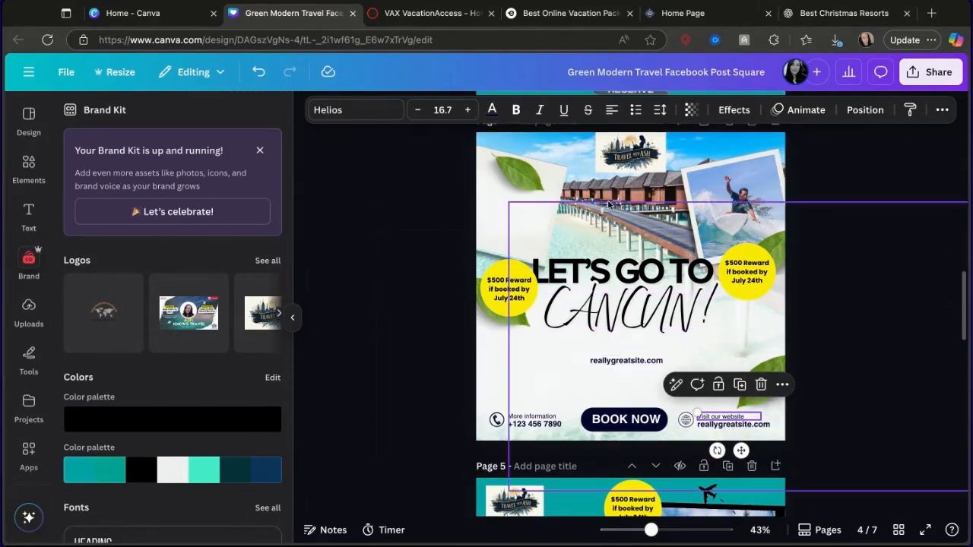
# - Switch to VAX VacationAccess and look through the Cancun hotel results and prices for 22DEC25 to 26DEC25
pyautogui.click(440, 15)
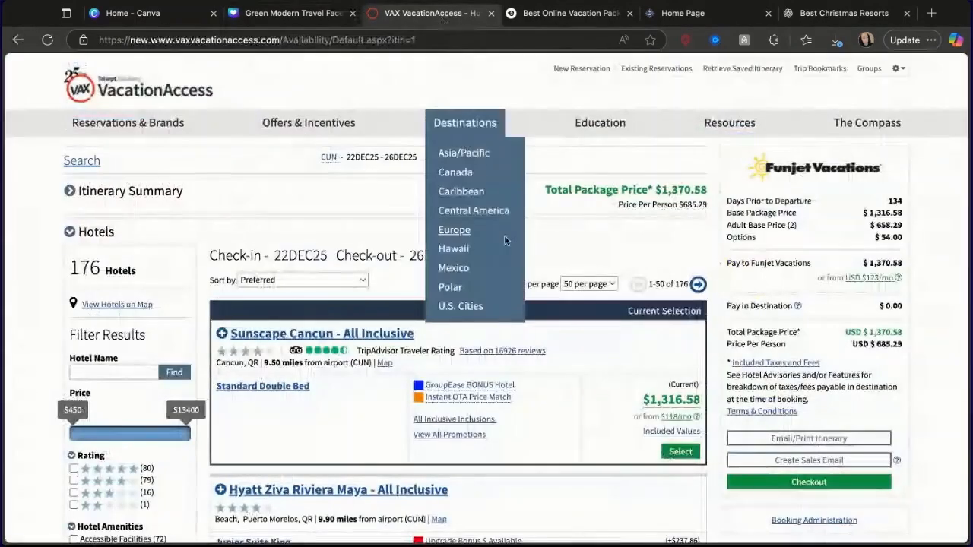
pyautogui.scroll(-3, 511, 243)
pyautogui.scroll(-5, 510, 255)
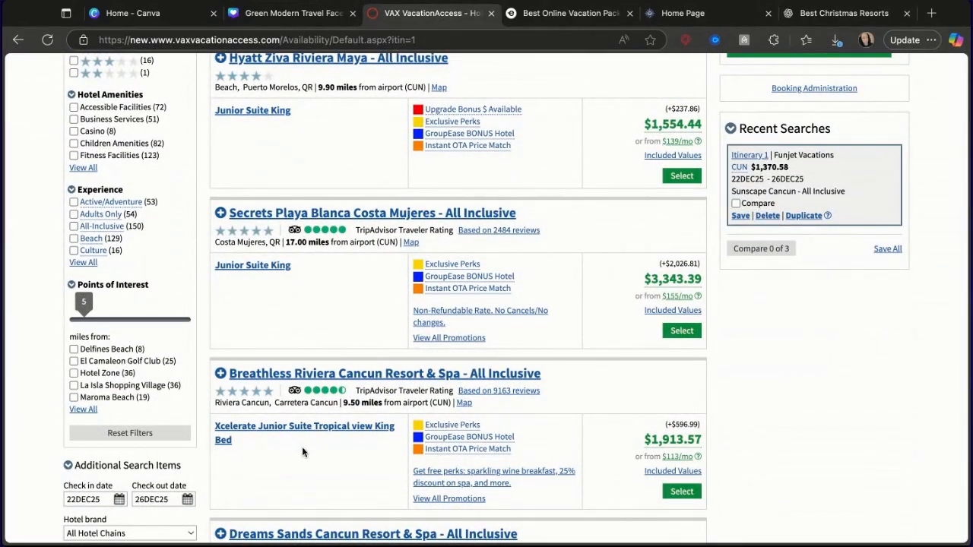
pyautogui.scroll(-1, 325, 475)
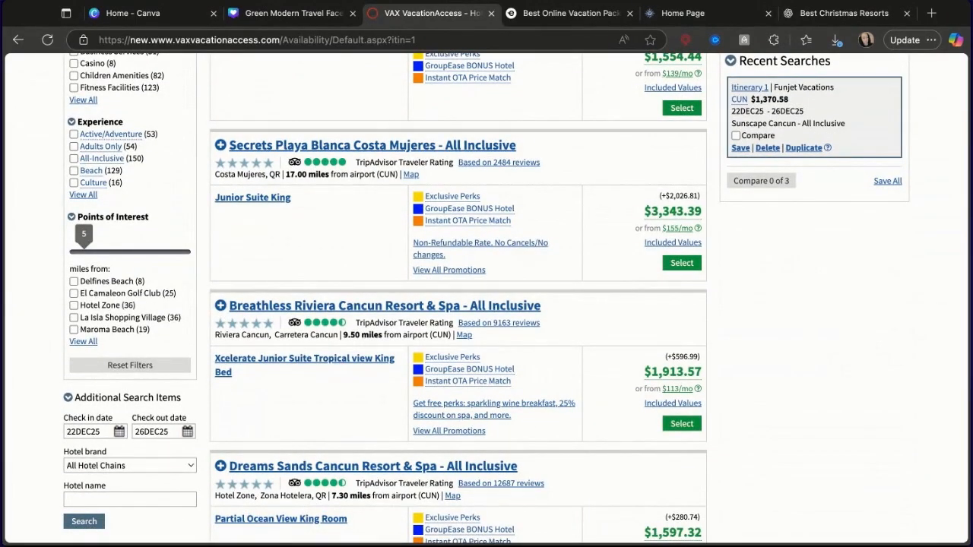
pyautogui.scroll(-5, 458, 296)
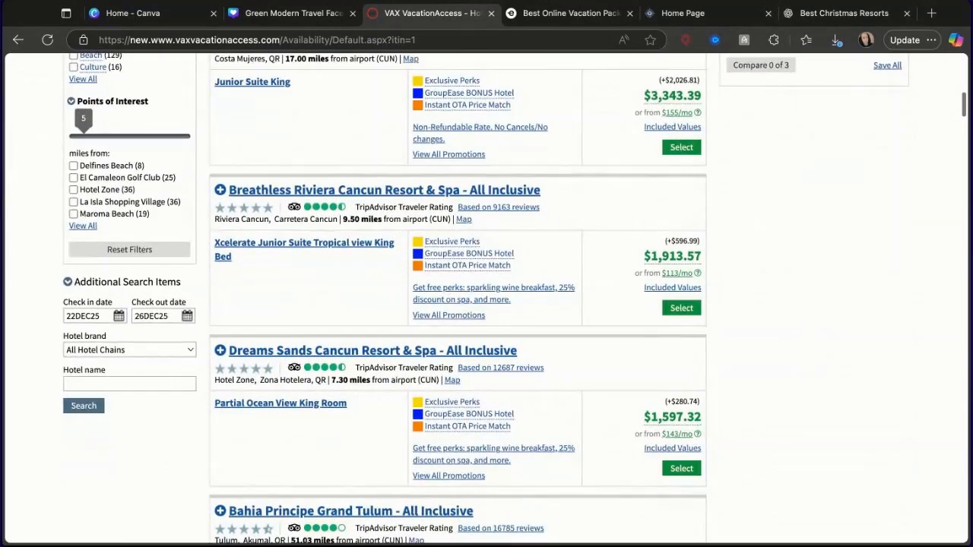
pyautogui.scroll(5, 314, 324)
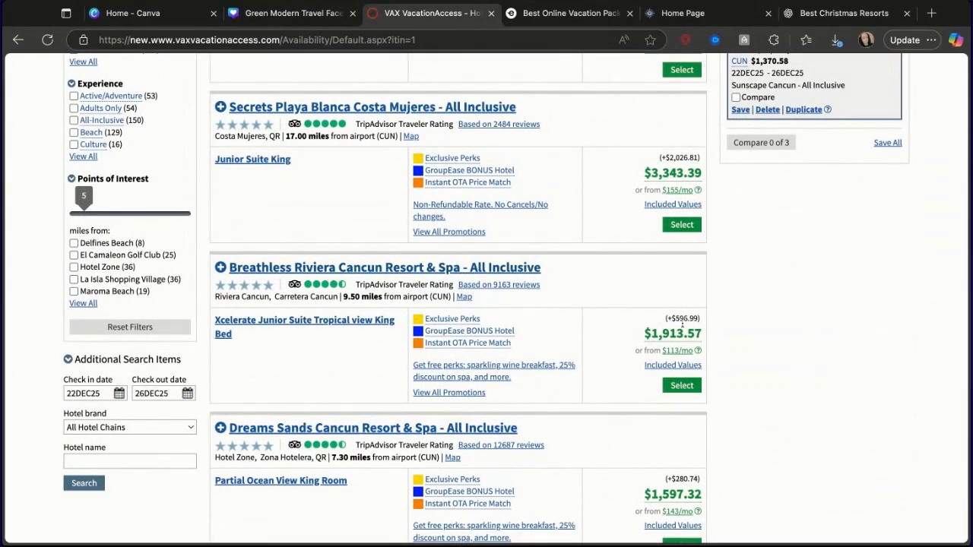
pyautogui.scroll(8, 619, 330)
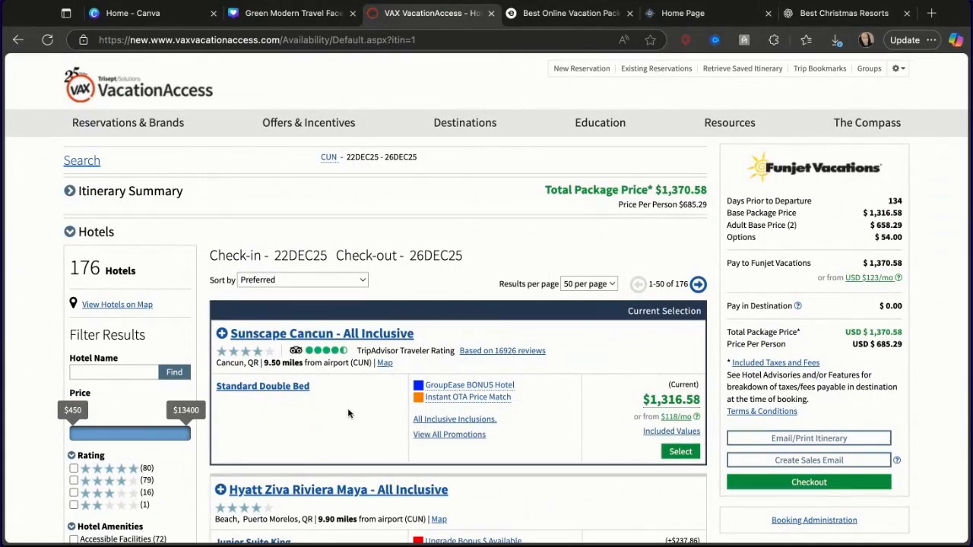
# - Compare the prices, perks and promotions of the Cancun hotel results, from Sunscape Cancun down to the Riu Palace hotels
pyautogui.scroll(-4, 348, 413)
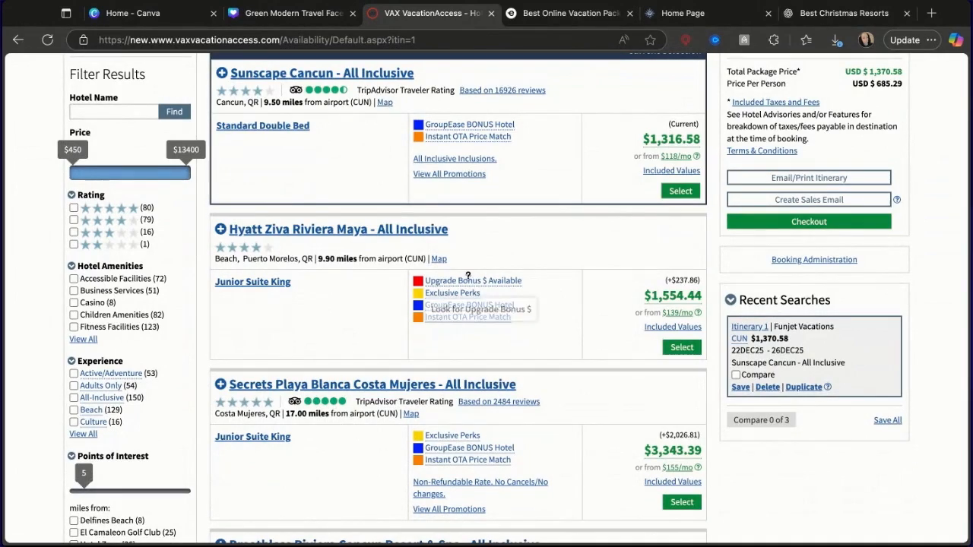
pyautogui.moveTo(433, 295)
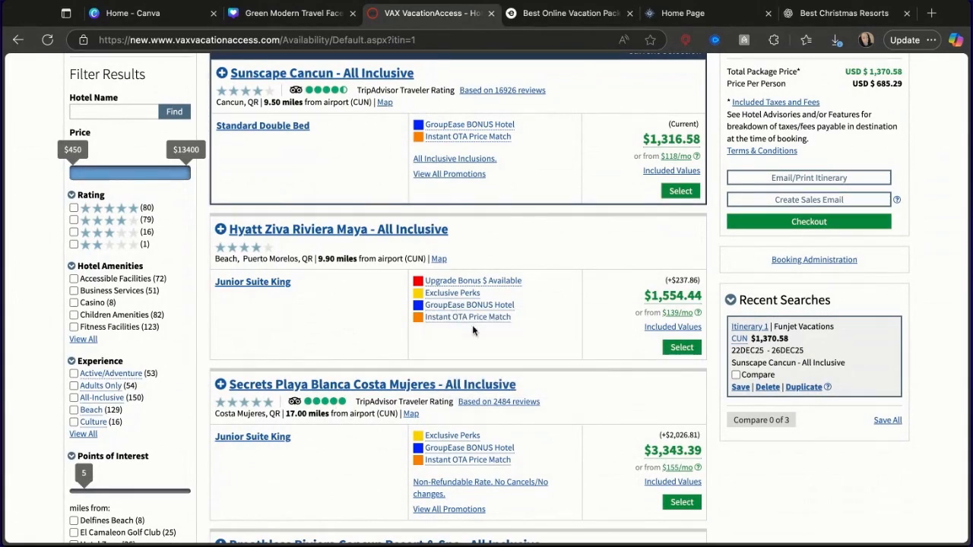
pyautogui.scroll(-2, 480, 350)
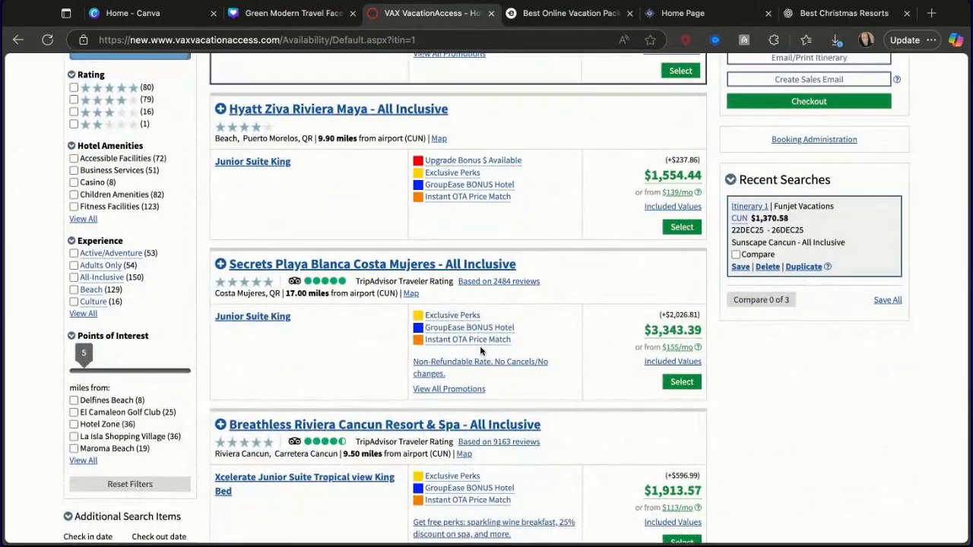
pyautogui.scroll(-2, 480, 349)
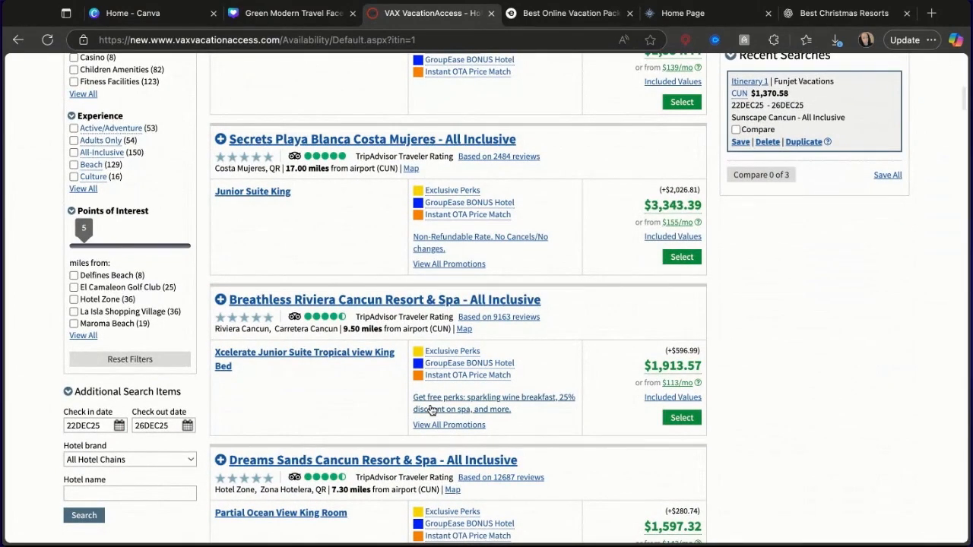
pyautogui.scroll(-2, 431, 411)
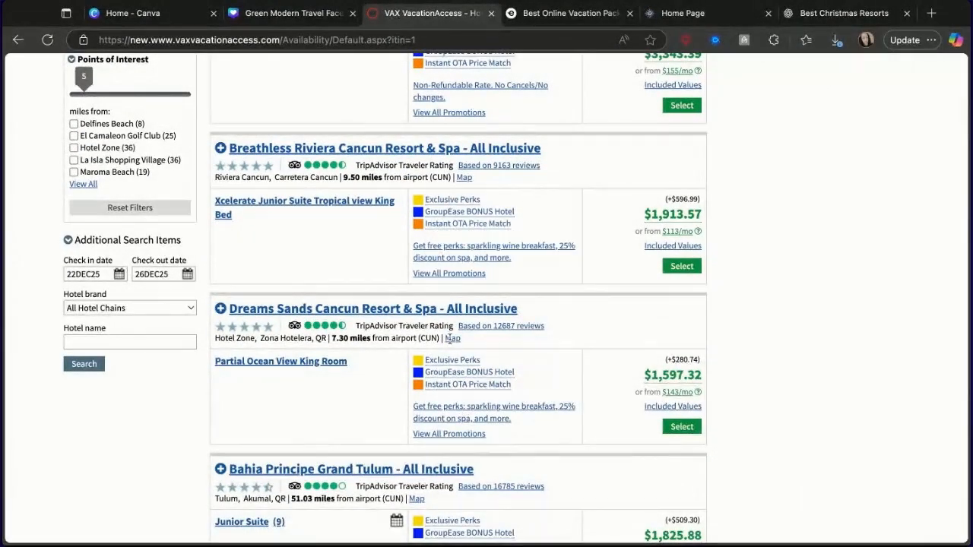
pyautogui.scroll(-4, 459, 365)
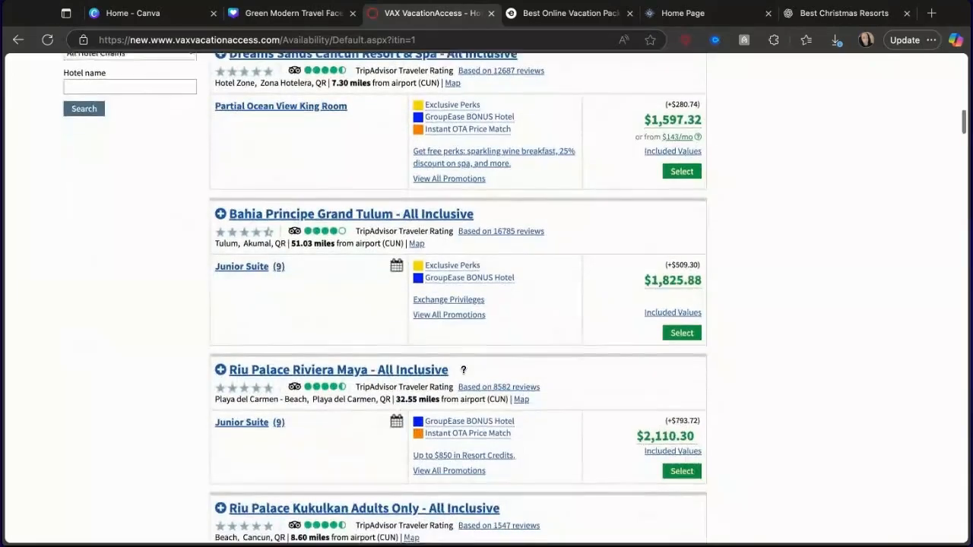
pyautogui.scroll(-2, 463, 369)
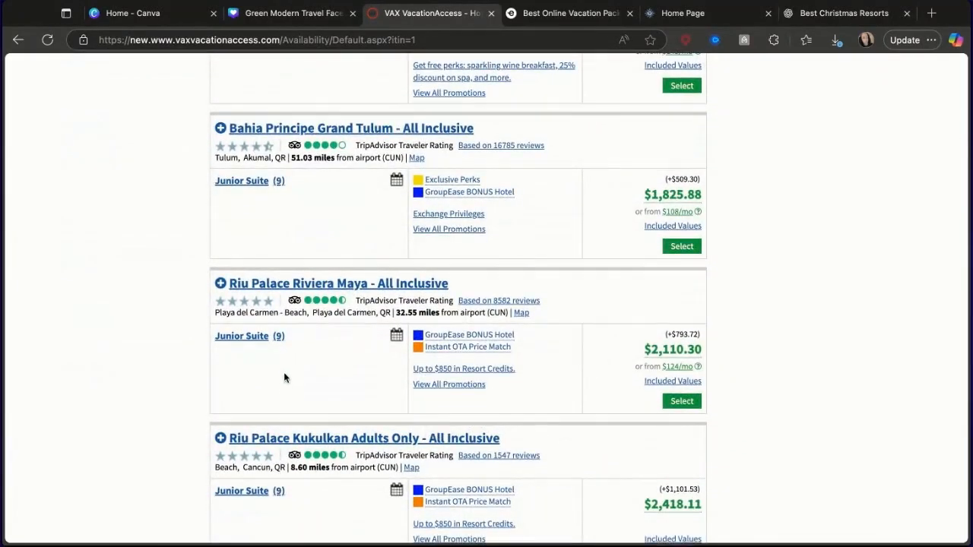
# - Switch to the Canva design and look over the example flyers on pages 5, 3 and 2 for the details they list
pyautogui.click(292, 13)
pyautogui.scroll(-10, 576, 359)
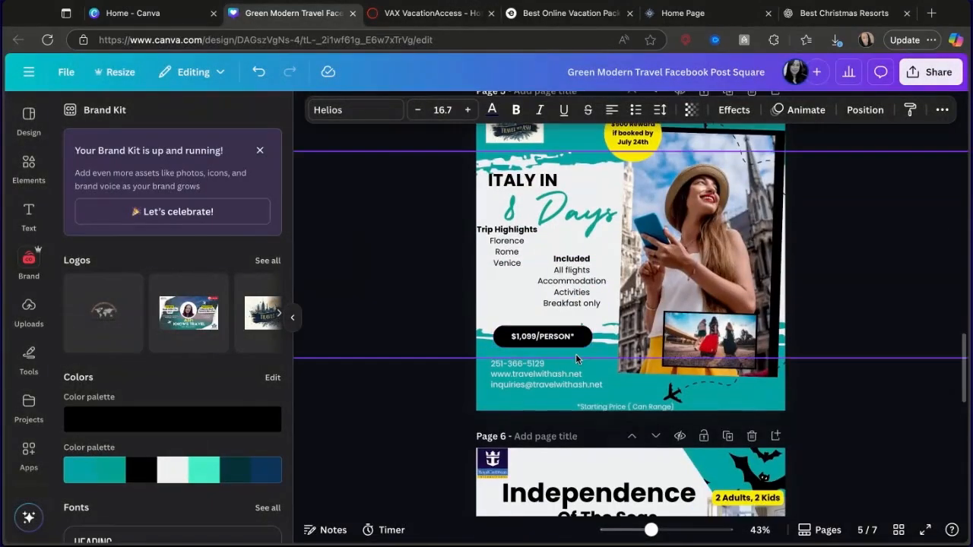
pyautogui.scroll(10, 575, 359)
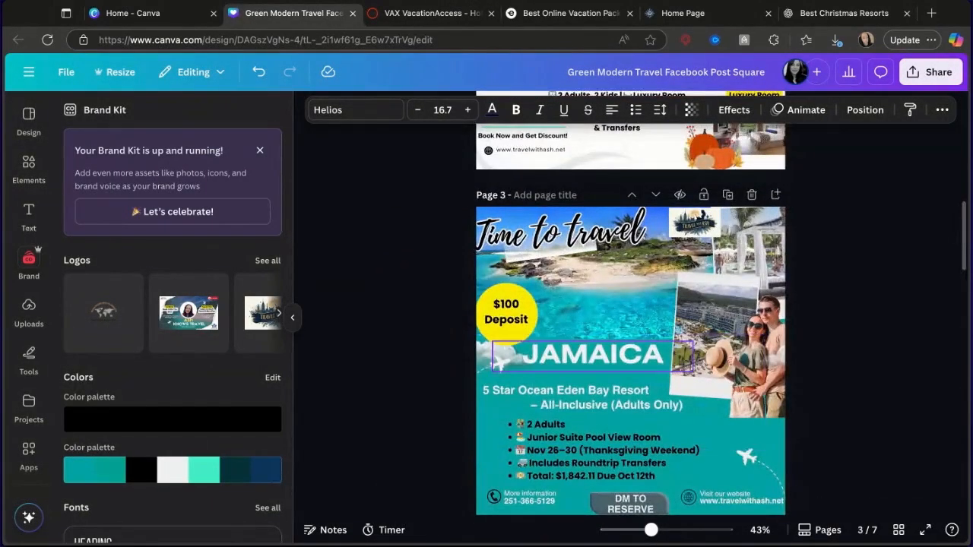
pyautogui.scroll(5, 532, 357)
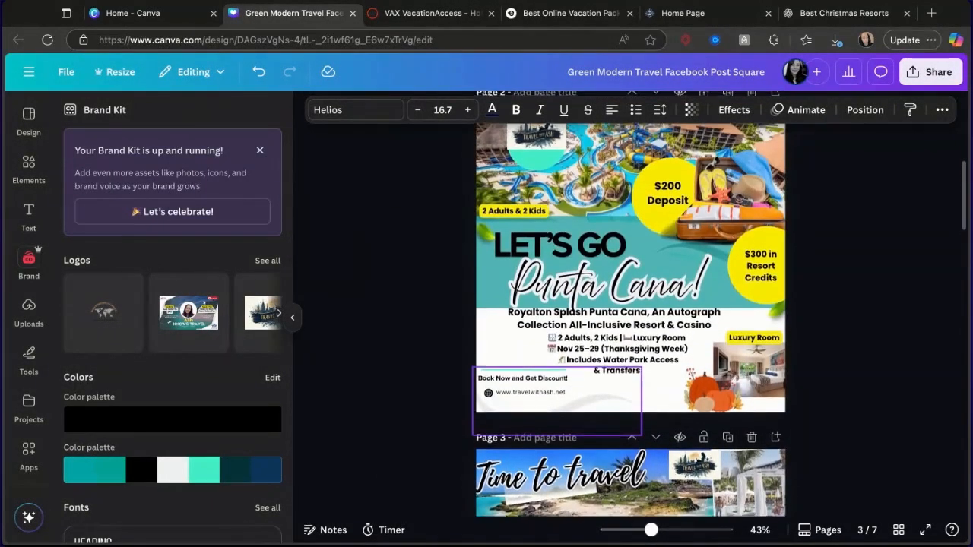
# - Return to VAX VacationAccess, select the Riu Palace Riviera Maya - All Inclusive Junior Suite and proceed to checkout
pyautogui.click(418, 21)
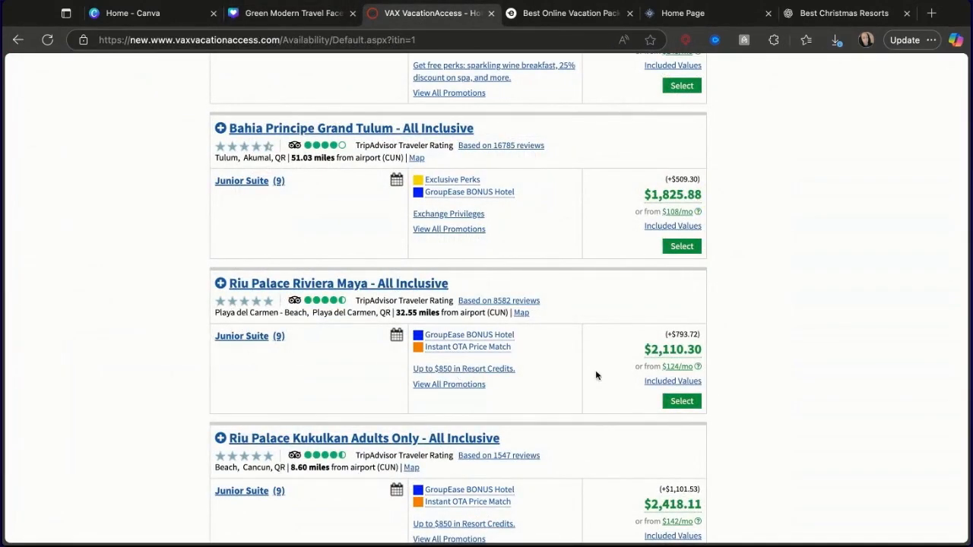
pyautogui.click(682, 401)
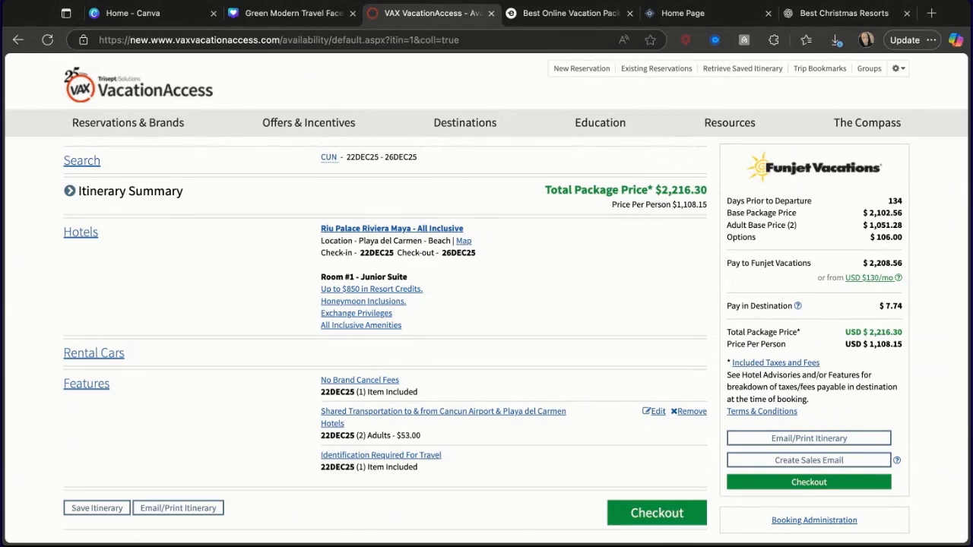
pyautogui.scroll(-5, 655, 323)
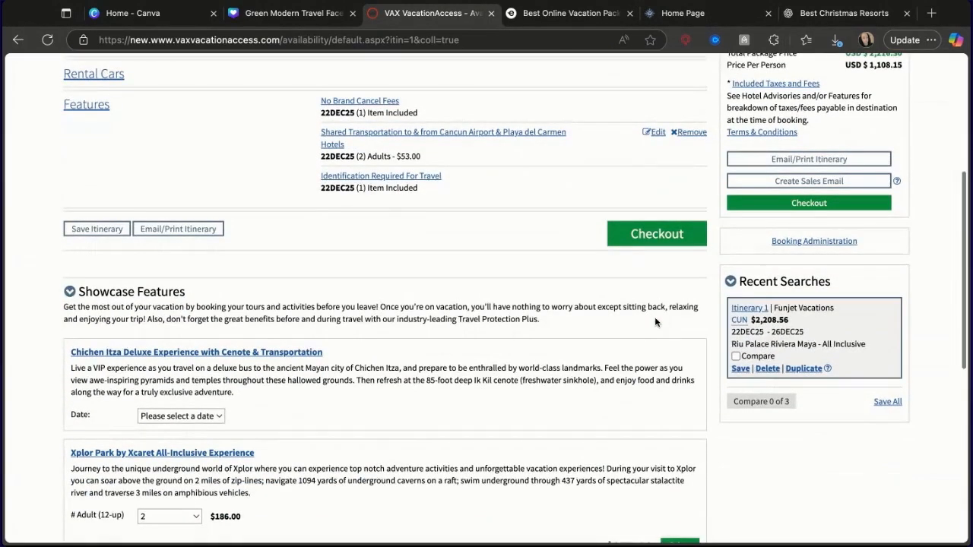
pyautogui.scroll(4, 655, 323)
pyautogui.click(649, 464)
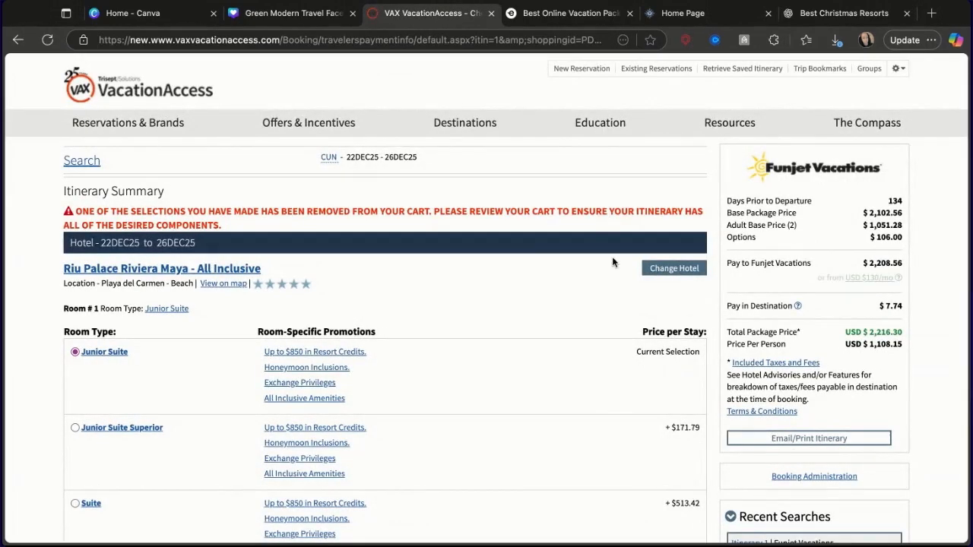
# - Examine the checkout page's travel protection options and payment information, including the deposit, full payment due date and total price
pyautogui.scroll(-8, 509, 298)
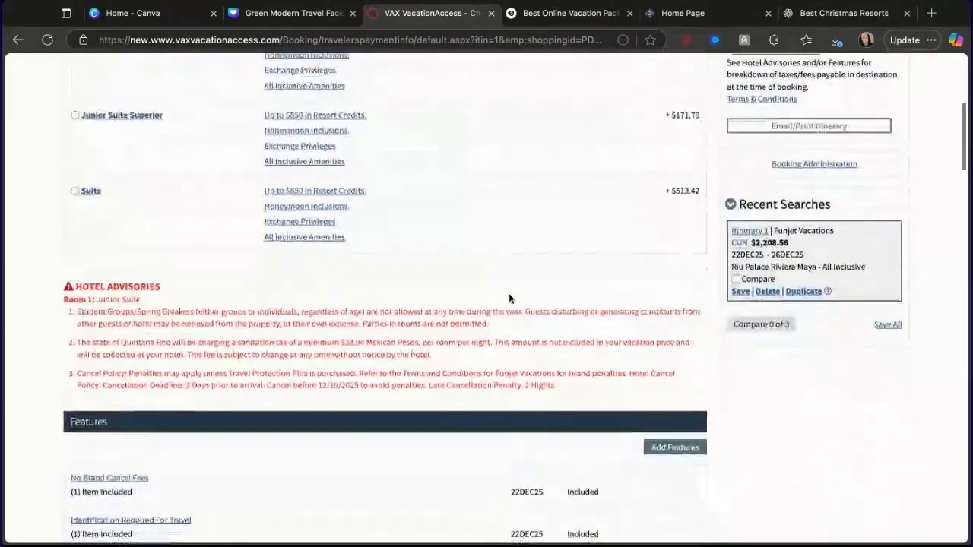
pyautogui.scroll(-15, 509, 296)
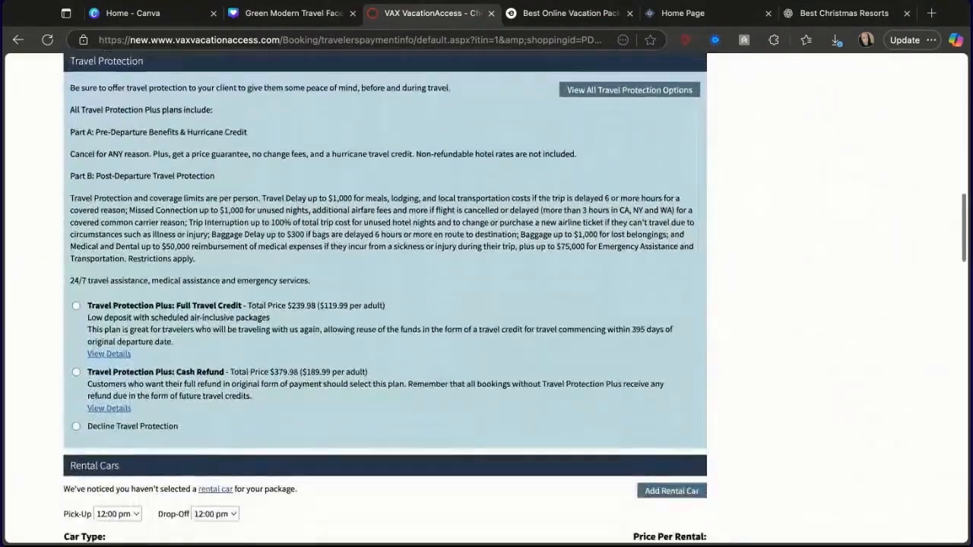
pyautogui.scroll(-10, 605, 391)
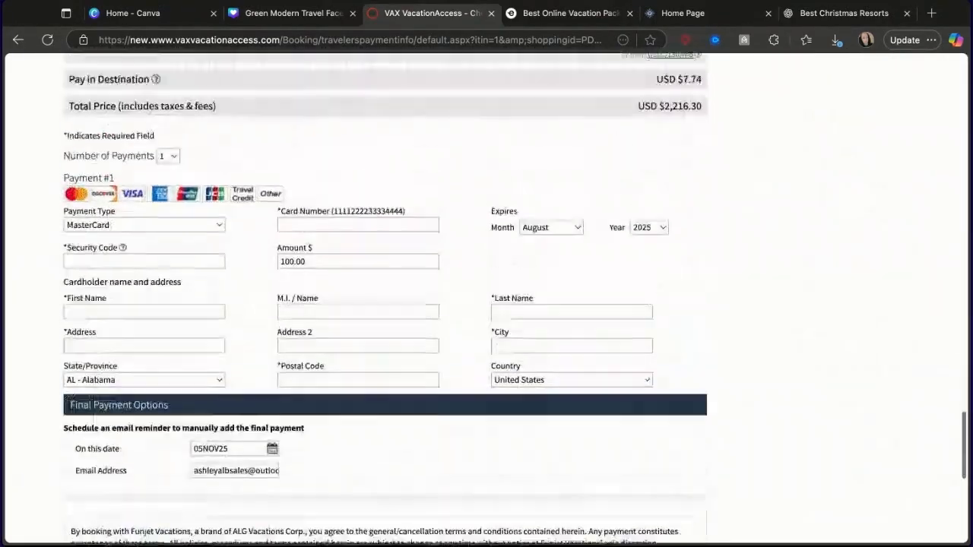
pyautogui.scroll(6, 606, 391)
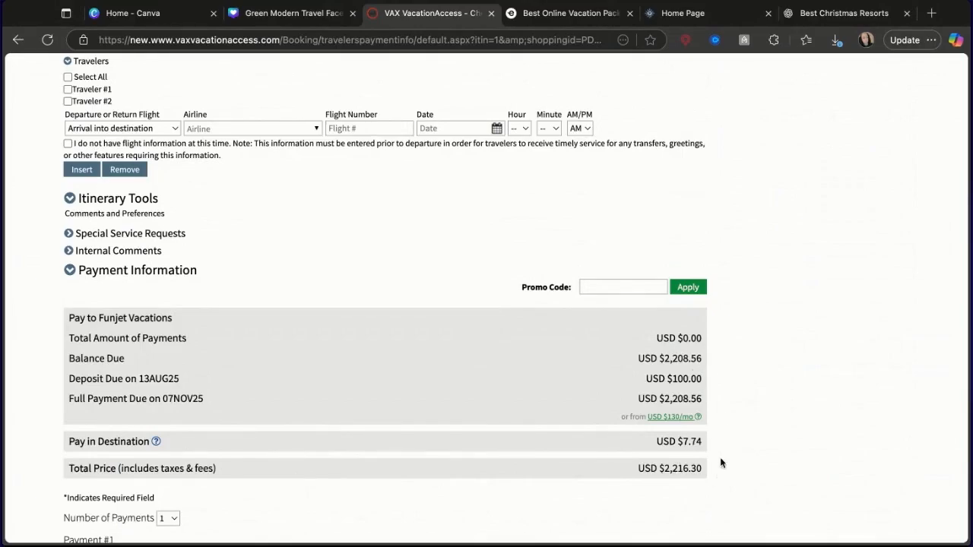
# - Review the included airport transfers, room types, room promotions and hotel advisories, highlighting part of the cancel policy
pyautogui.scroll(20, 656, 442)
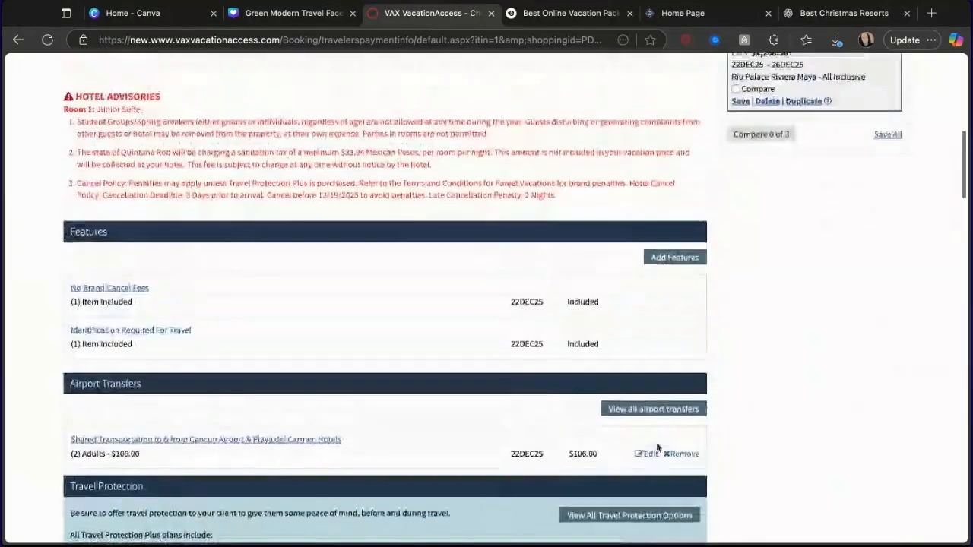
pyautogui.scroll(5, 657, 447)
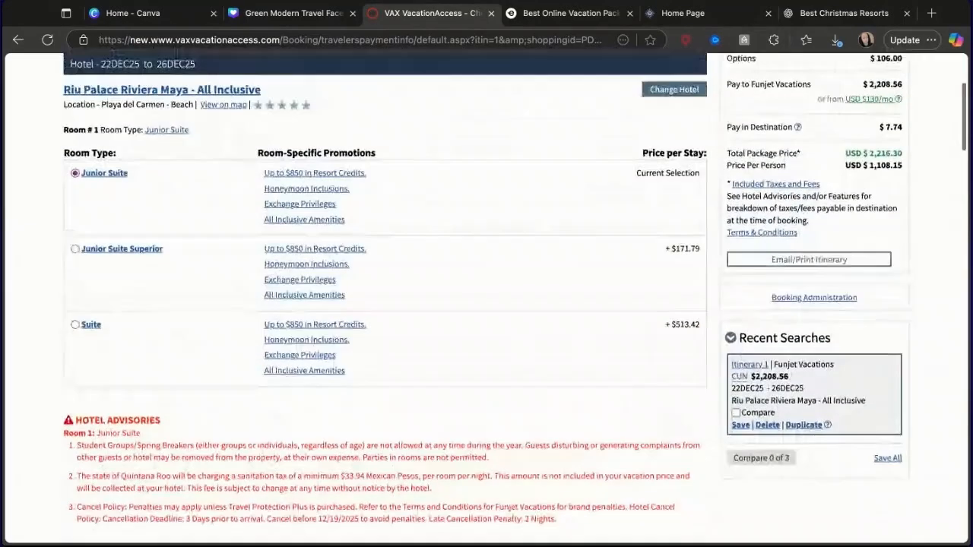
pyautogui.scroll(3, 900, 156)
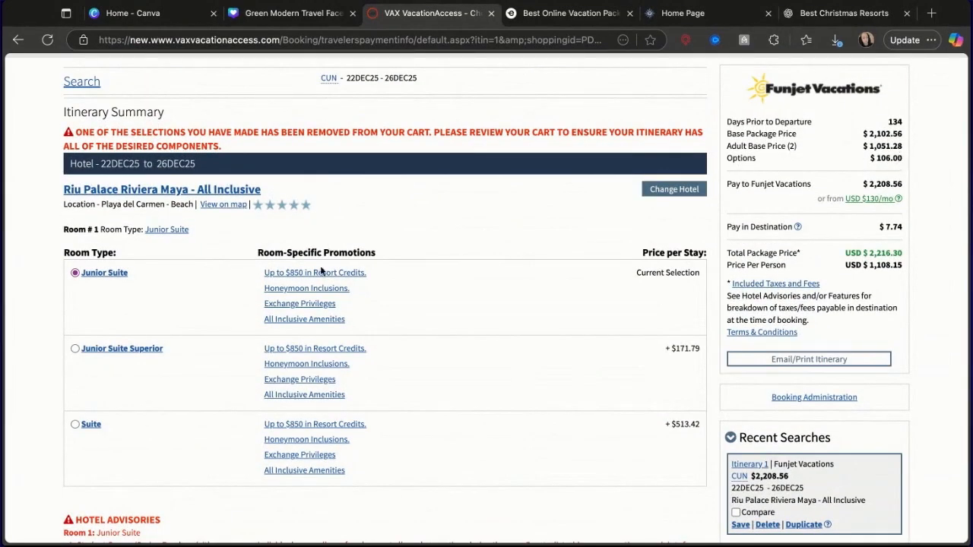
pyautogui.scroll(-4, 282, 383)
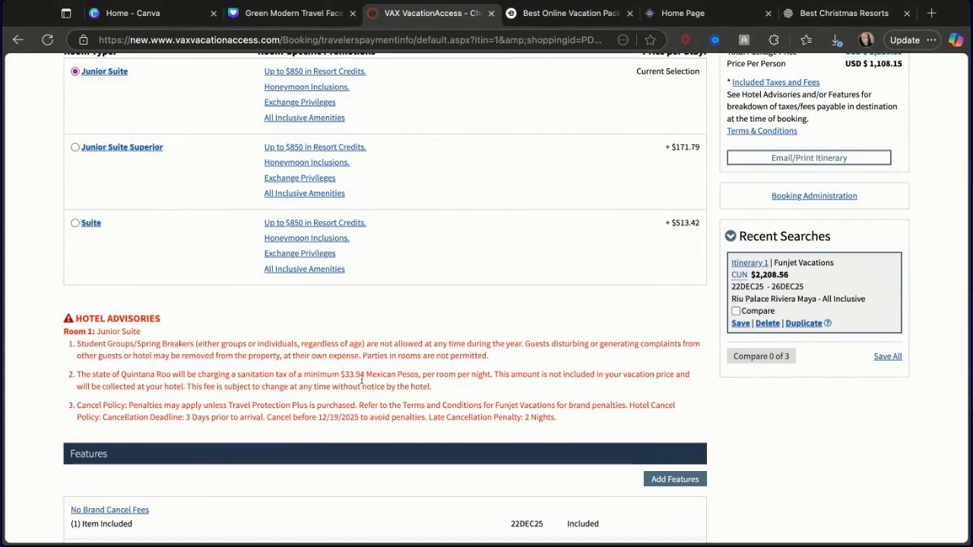
pyautogui.moveTo(158, 409); pyautogui.dragTo(351, 417)
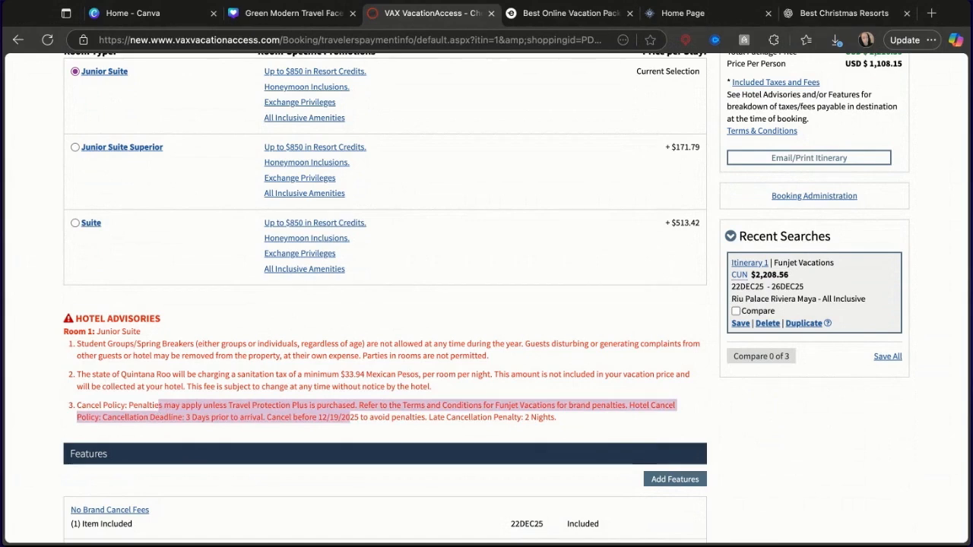
pyautogui.scroll(3, 476, 366)
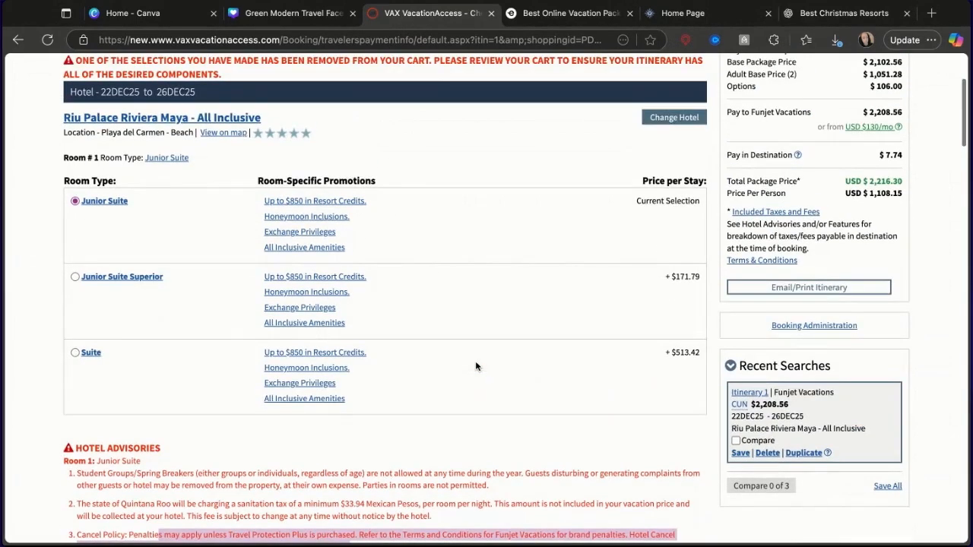
pyautogui.scroll(3, 476, 366)
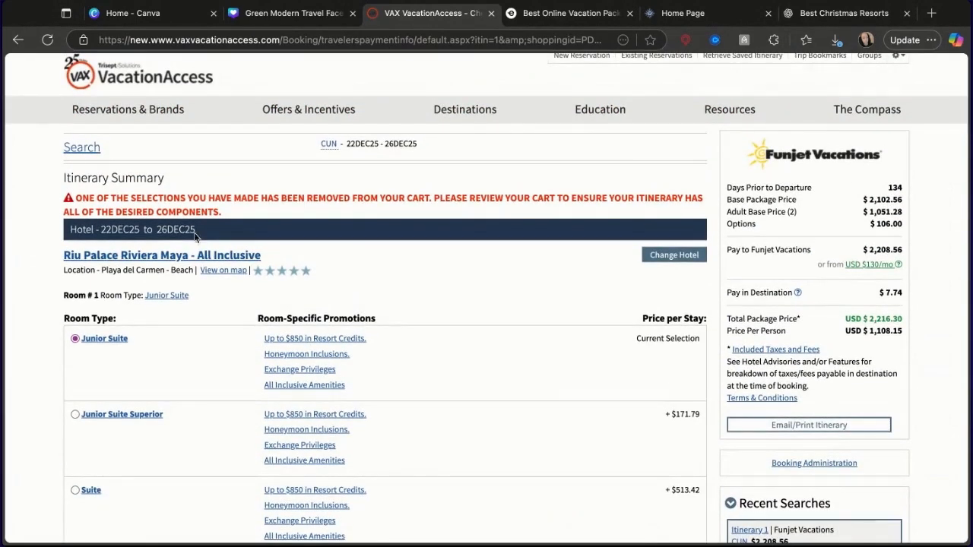
# - Open the Riu Palace Riviera Maya hotel details and view its lobby and aerial photos
pyautogui.click(202, 262)
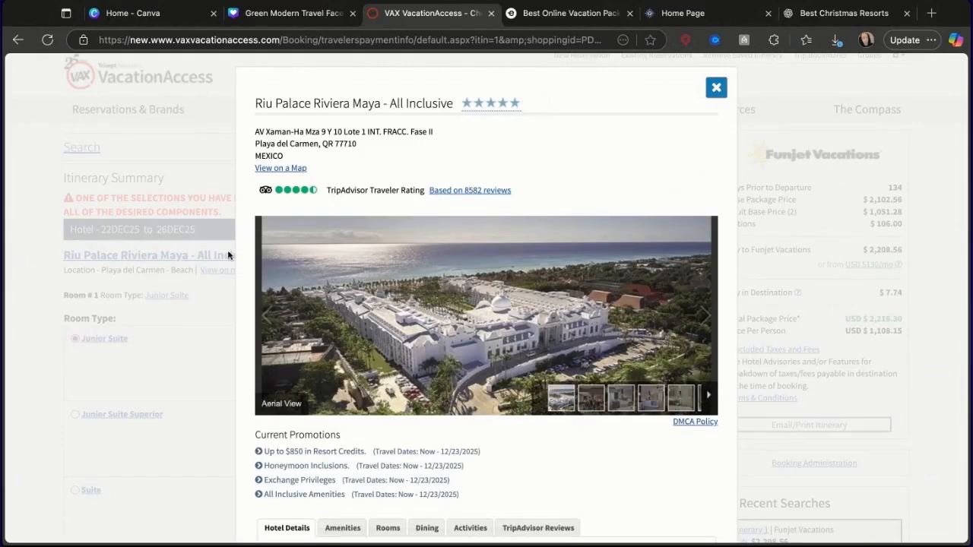
pyautogui.click(590, 406)
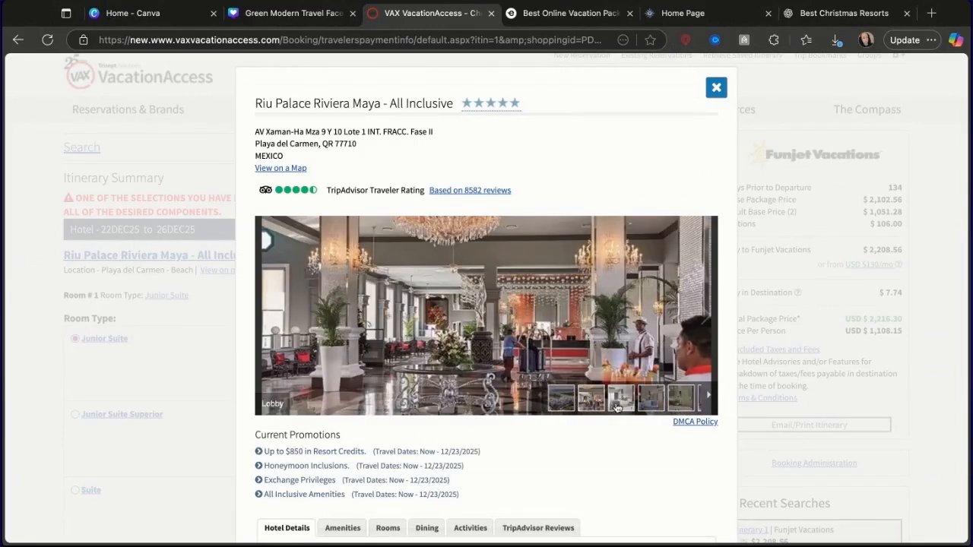
pyautogui.click(617, 408)
pyautogui.click(570, 405)
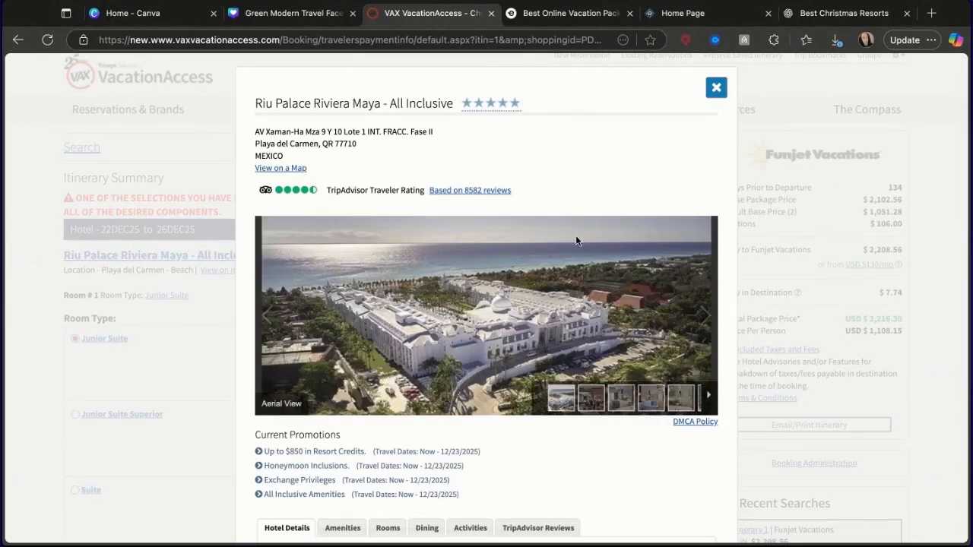
# - Search the web in a new browser tab for "riu palace riviera maya" and look through the results for hotel photos
pyautogui.click(932, 12)
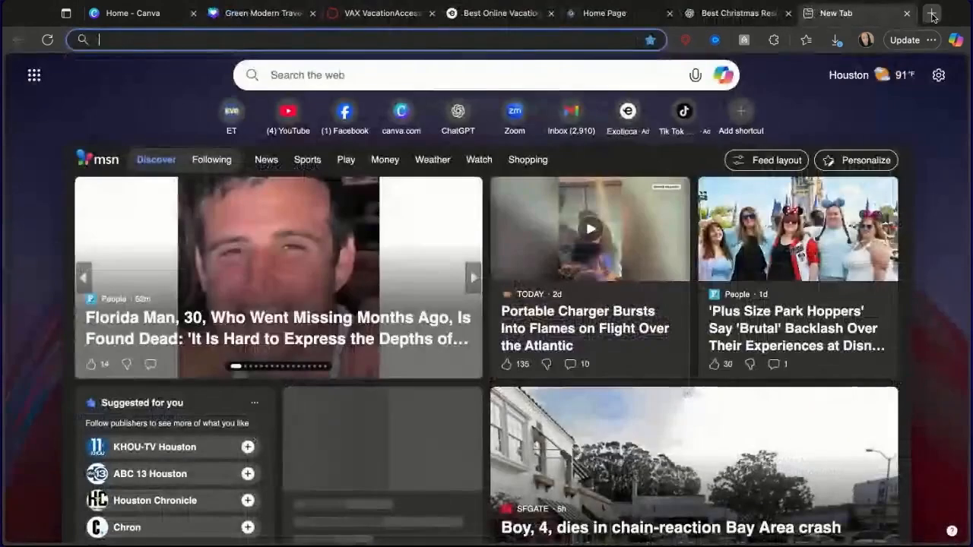
pyautogui.write('riu')
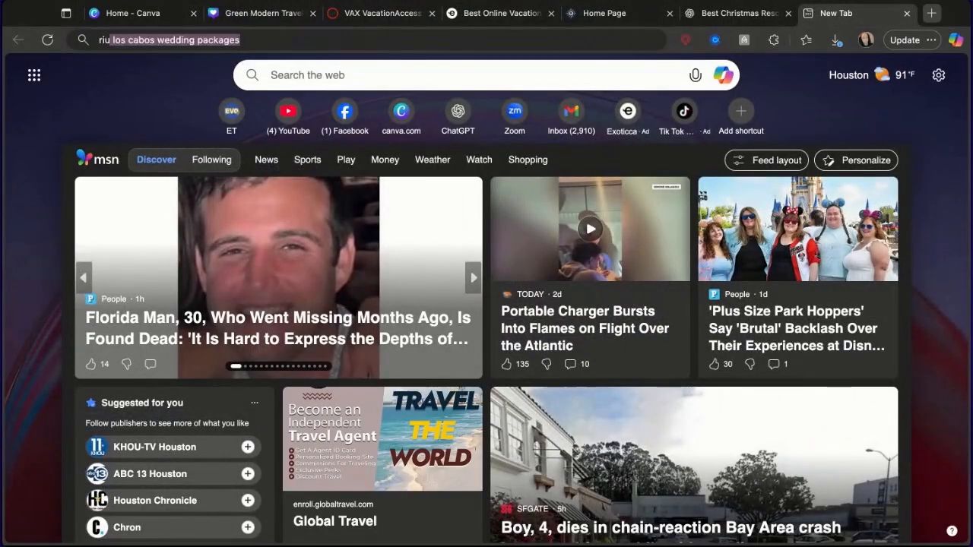
pyautogui.write(' palace riv')
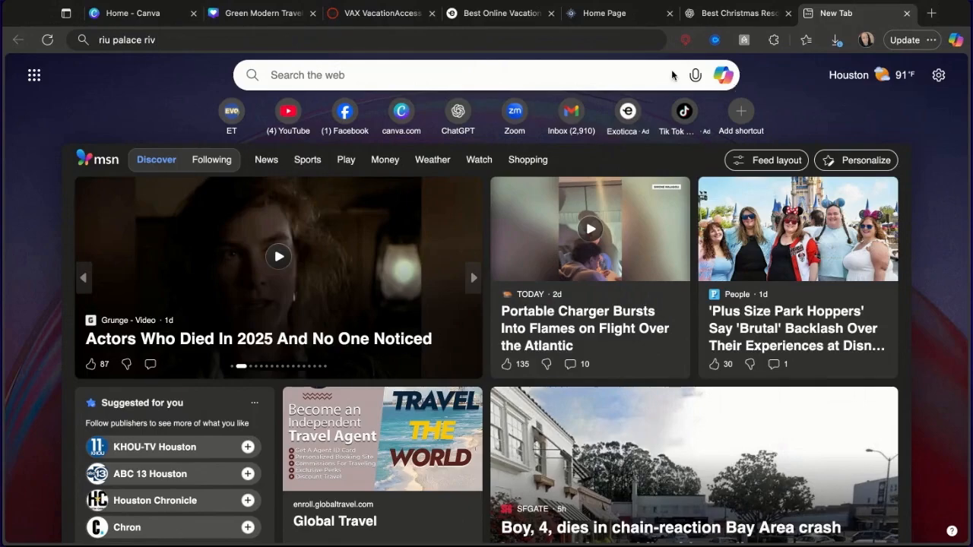
pyautogui.click(504, 86)
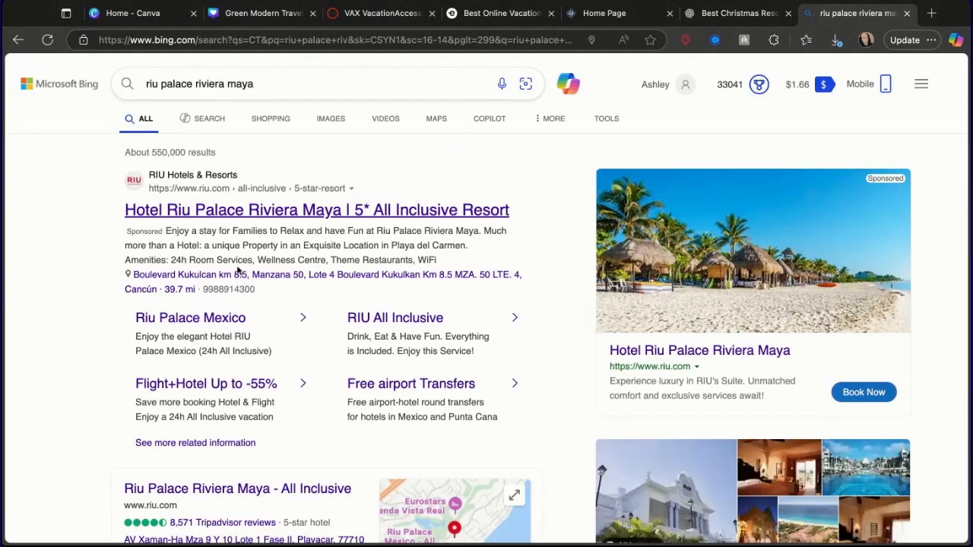
pyautogui.scroll(-1, 216, 321)
pyautogui.scroll(1, 216, 322)
pyautogui.scroll(-10, 214, 320)
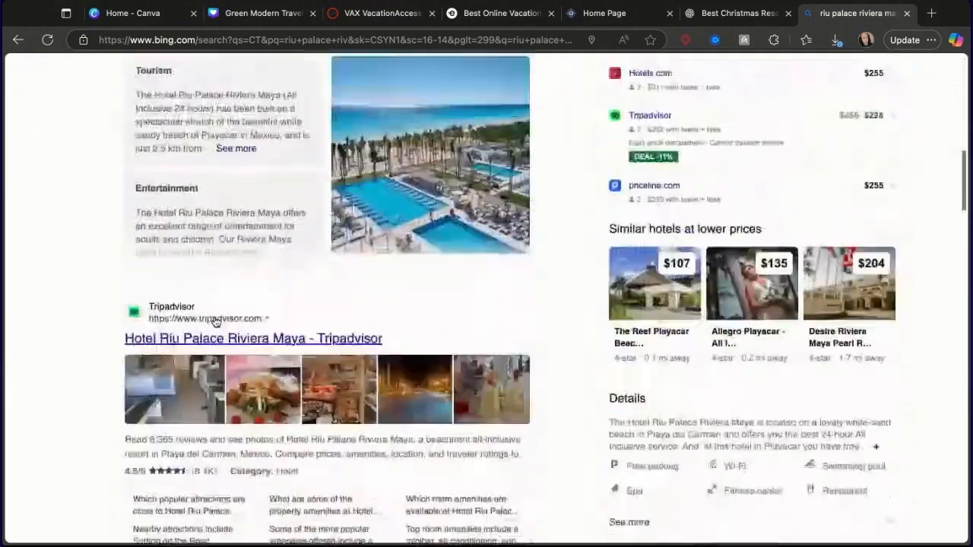
pyautogui.scroll(2, 214, 320)
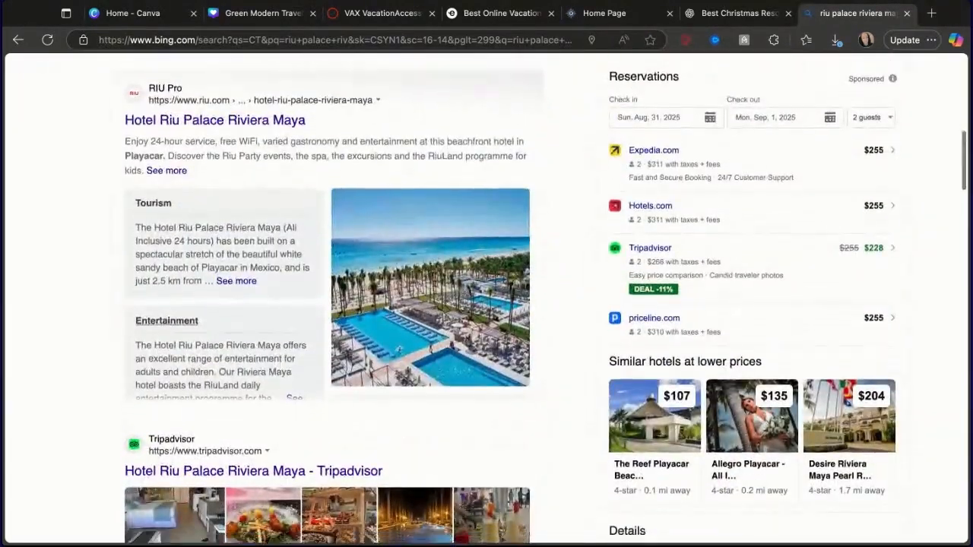
pyautogui.scroll(-3, 333, 296)
pyautogui.scroll(2, 397, 149)
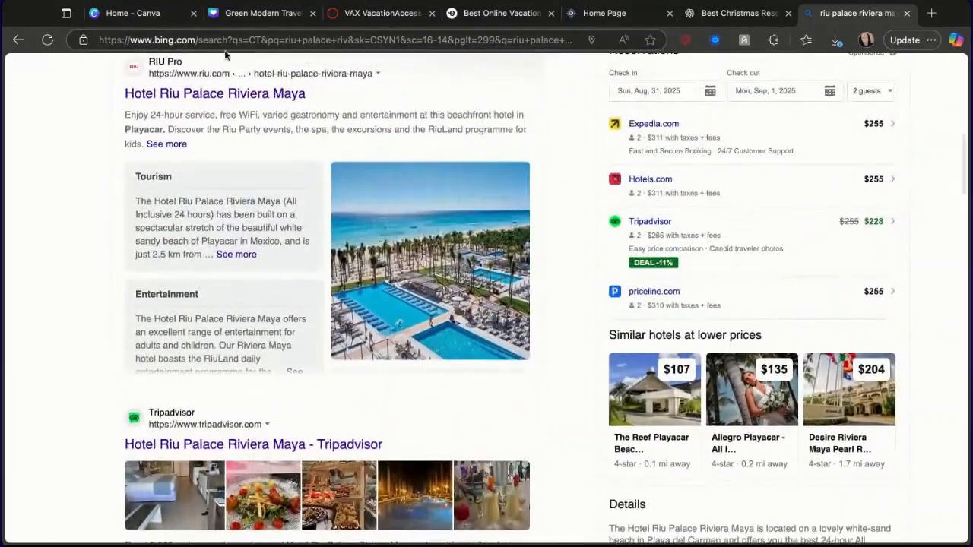
# - Find the Booking.com listing for Riu Palace Riviera Maya in the search results and open its photo gallery
pyautogui.scroll(-5, 232, 145)
pyautogui.scroll(-8, 231, 145)
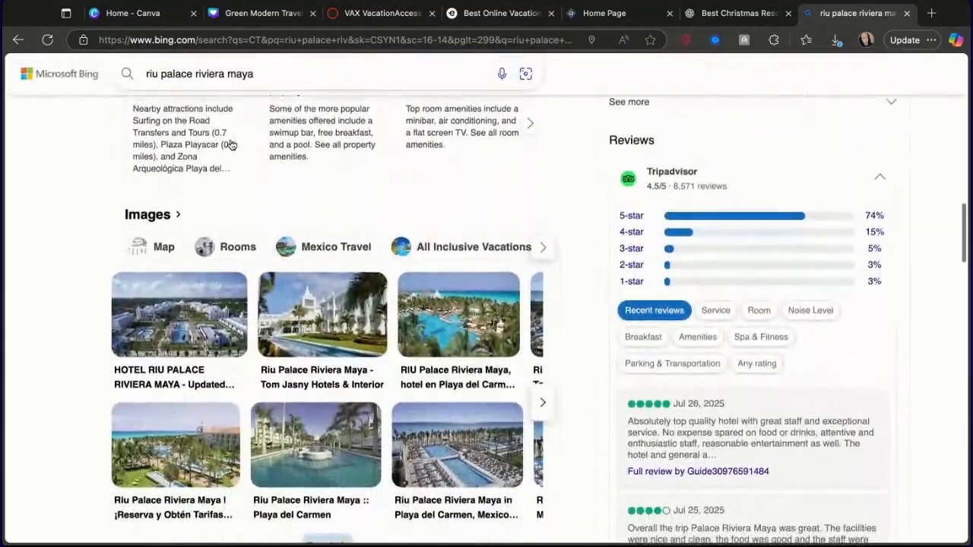
pyautogui.scroll(-4, 327, 319)
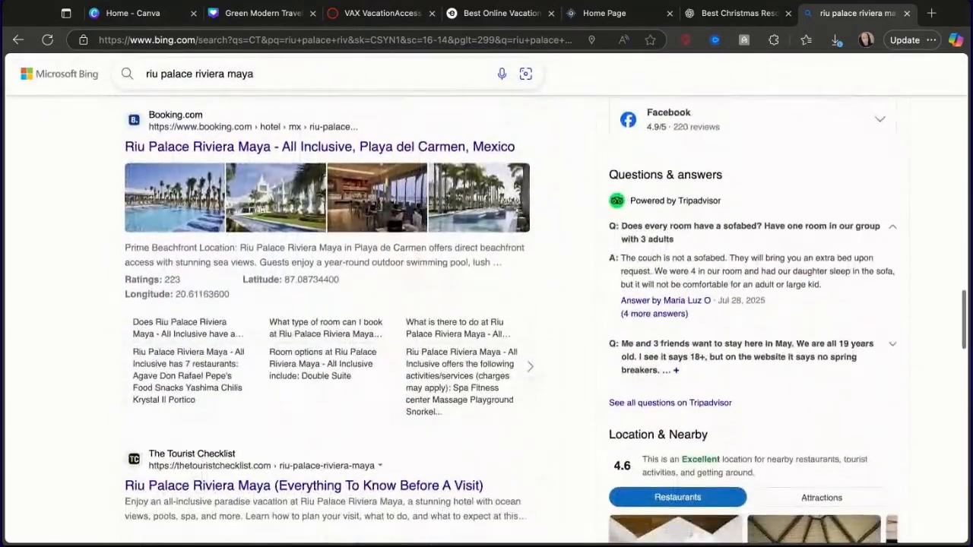
pyautogui.click(217, 152)
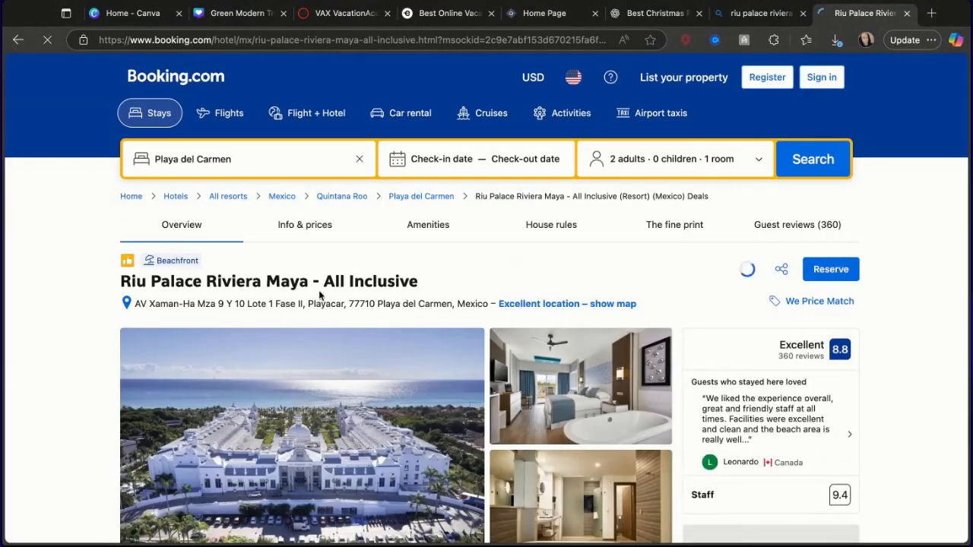
pyautogui.scroll(-2, 319, 295)
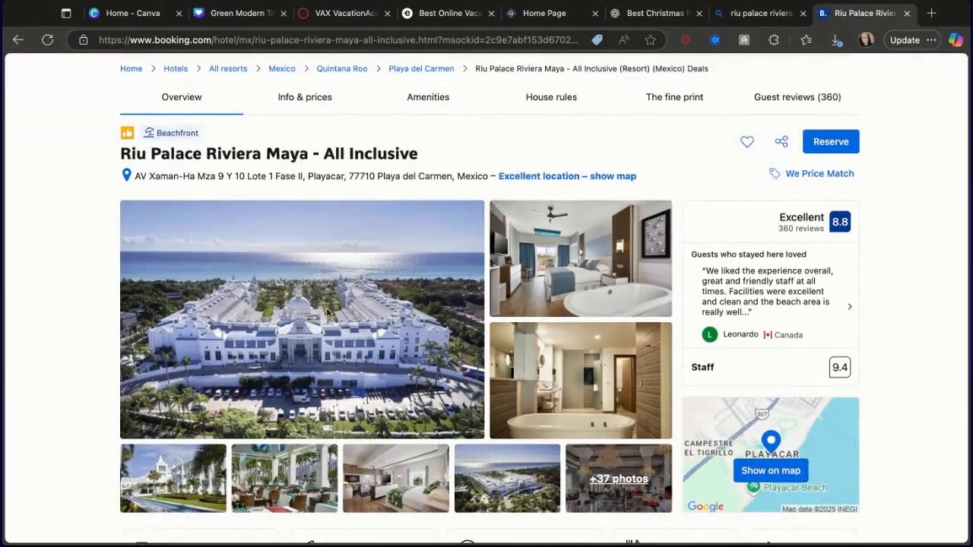
pyautogui.click(271, 297)
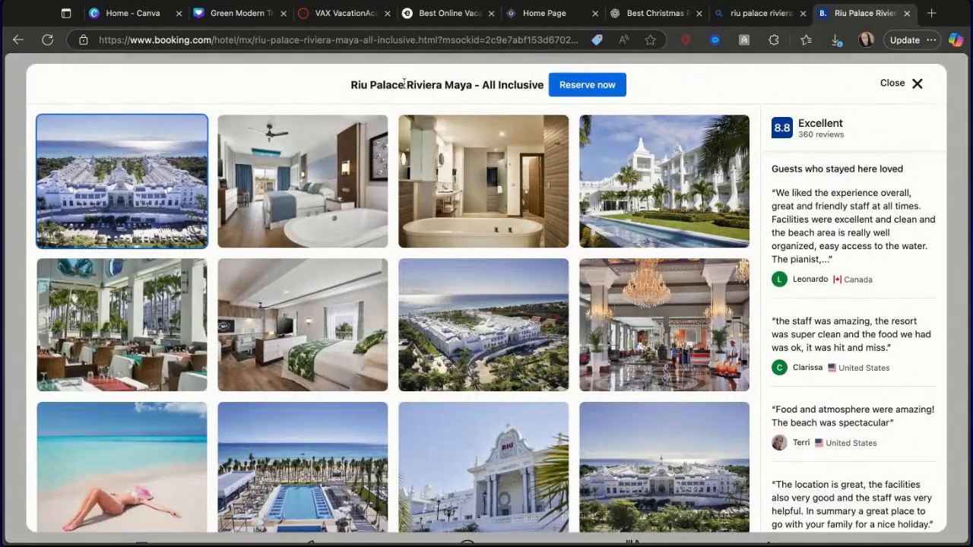
# - Switch to the Canva design and delete the overwater bungalow background photo from the Cancún flyer on page 4
pyautogui.click(240, 13)
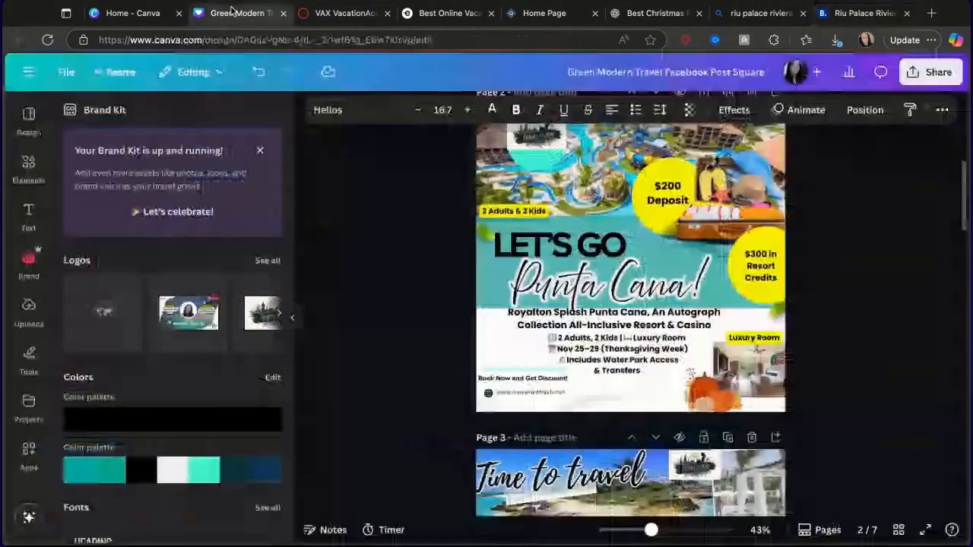
pyautogui.scroll(-5, 590, 253)
pyautogui.scroll(1, 589, 253)
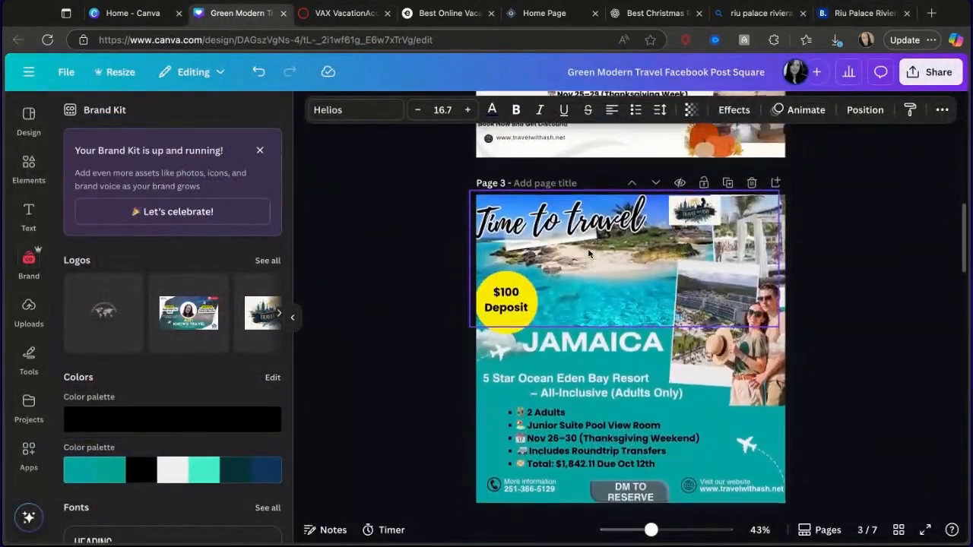
pyautogui.scroll(-5, 590, 253)
pyautogui.scroll(9, 590, 253)
pyautogui.scroll(-7, 600, 273)
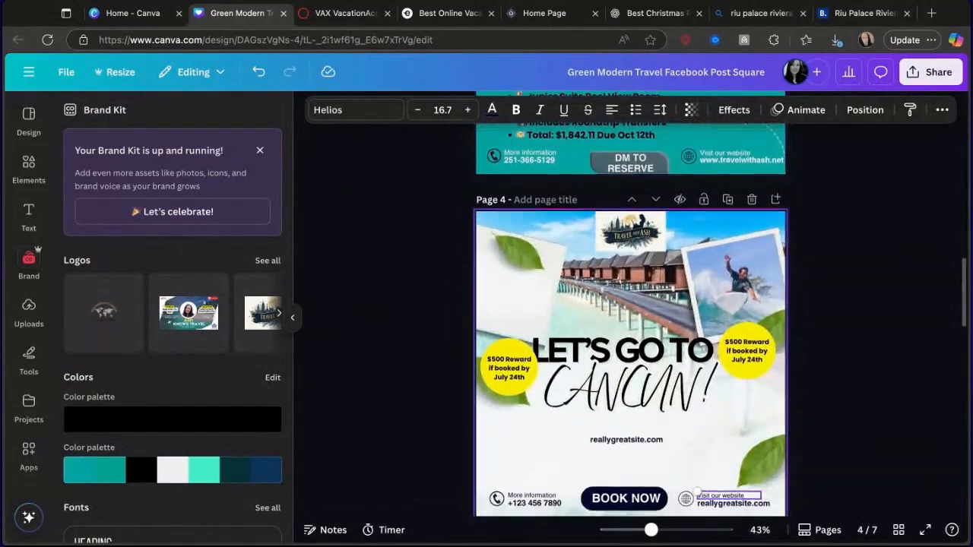
pyautogui.click(601, 275)
pyautogui.click(585, 257)
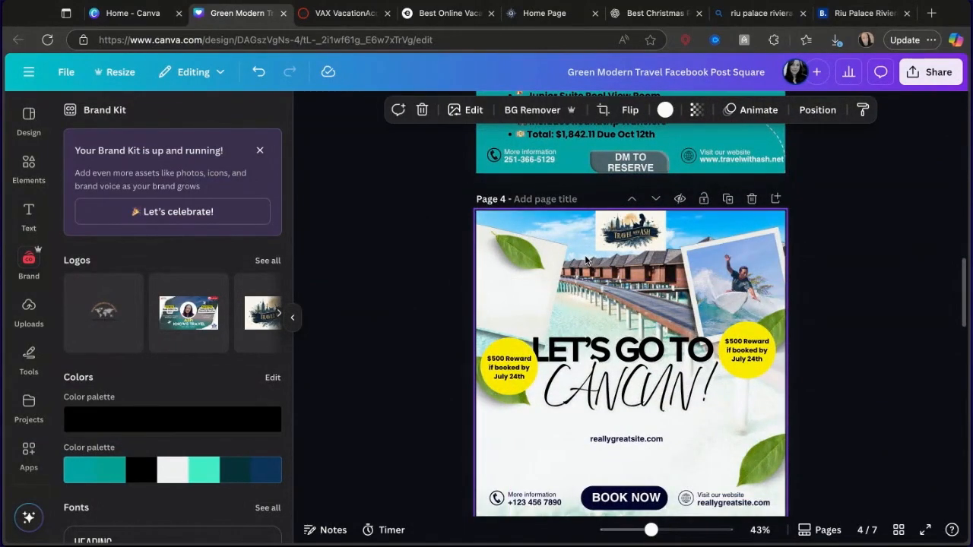
pyautogui.press('BackSpace')
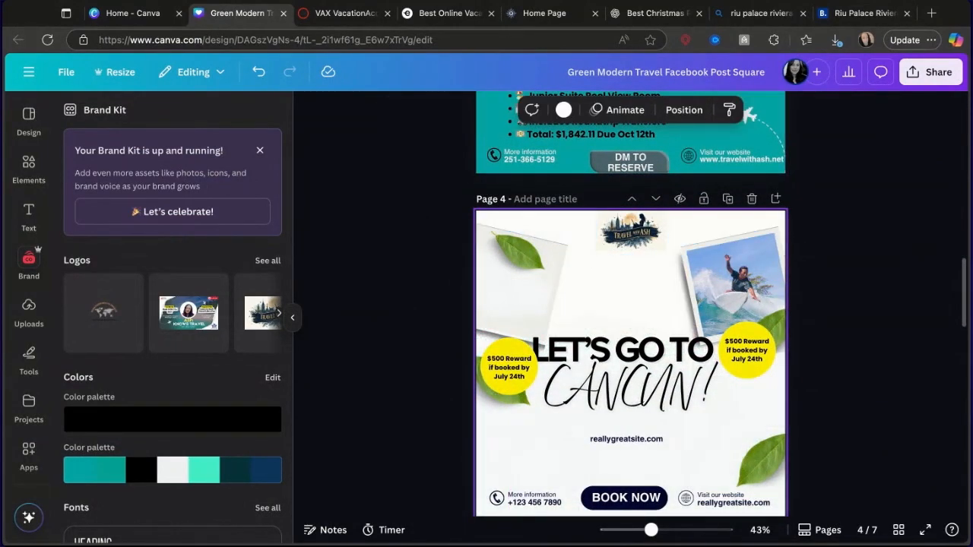
# - Paste the aerial hotel photo onto page 4 and enlarge it from the page's upper-left corner to the full page width
pyautogui.press('super+v')
pyautogui.rightClick(656, 327)
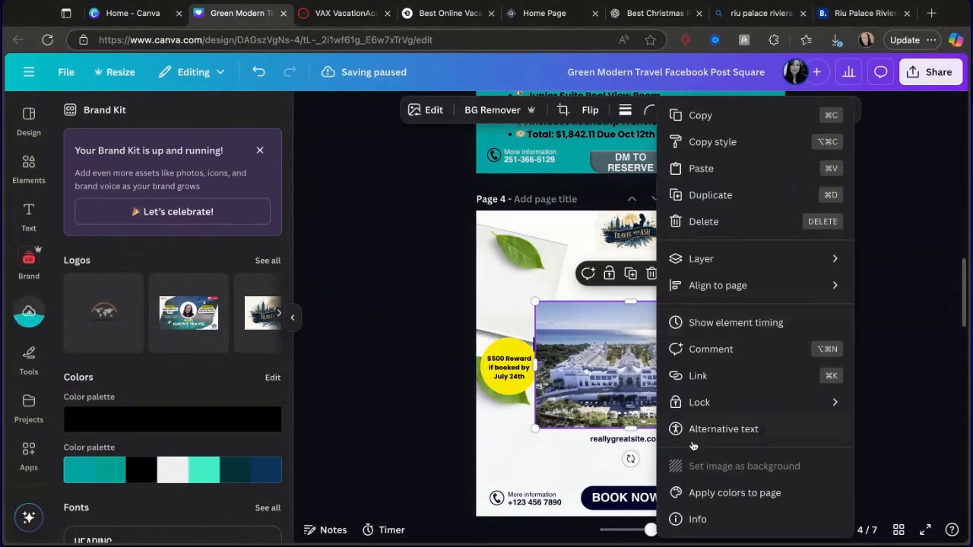
pyautogui.click(594, 349)
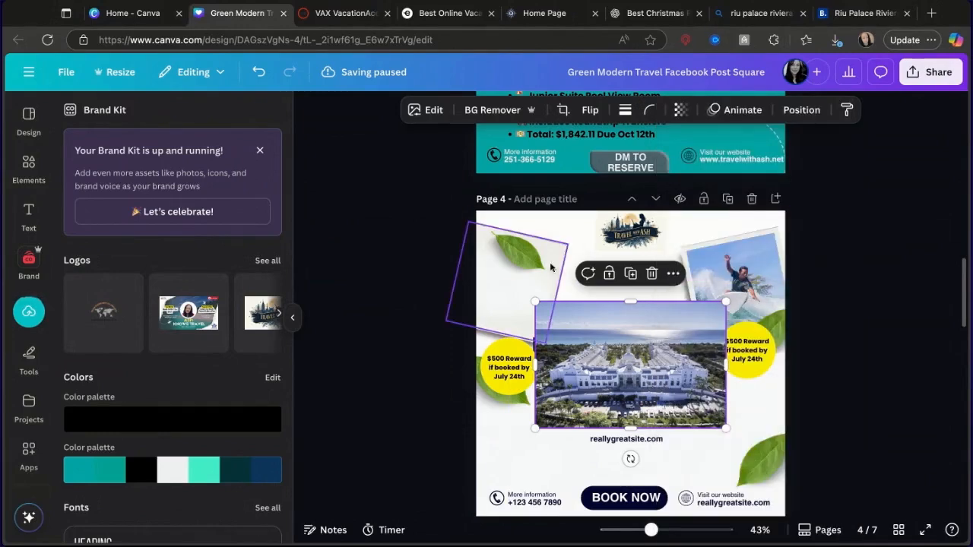
pyautogui.moveTo(626, 347); pyautogui.dragTo(567, 256)
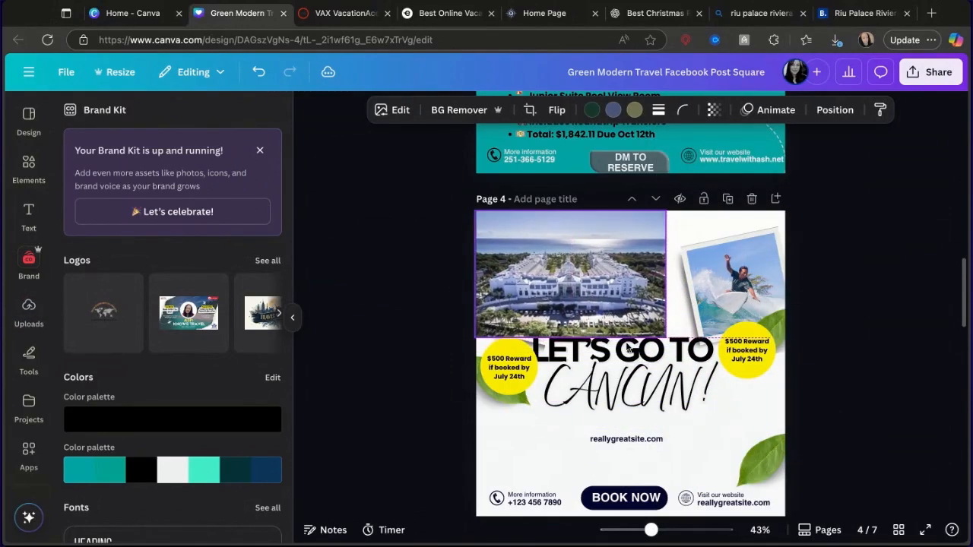
pyautogui.moveTo(666, 337)
pyautogui.mouseDown()
pyautogui.moveTo(785, 417)
pyautogui.moveTo(666, 337)
pyautogui.mouseUp()
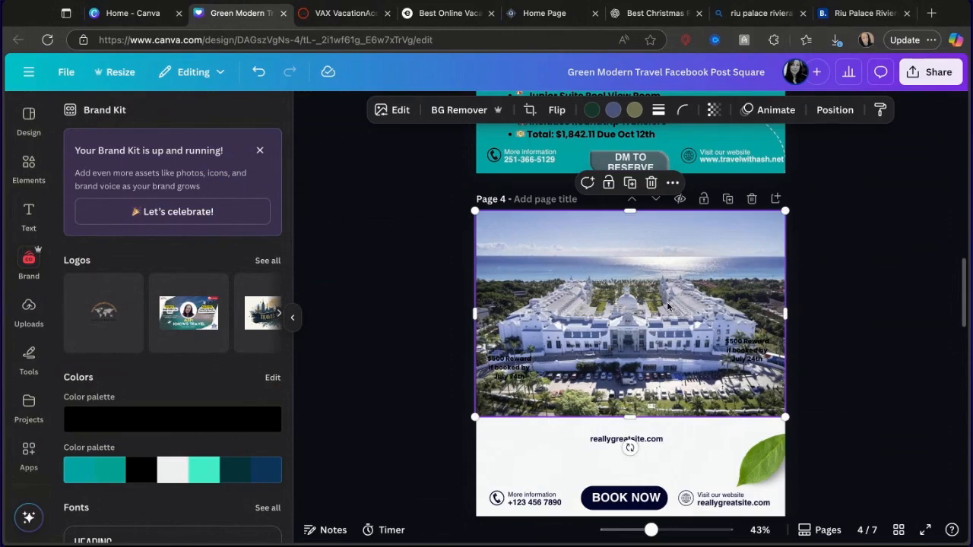
# - Try setting the aerial hotel photo as the page background and repositioning it within the crop
pyautogui.rightClick(668, 306)
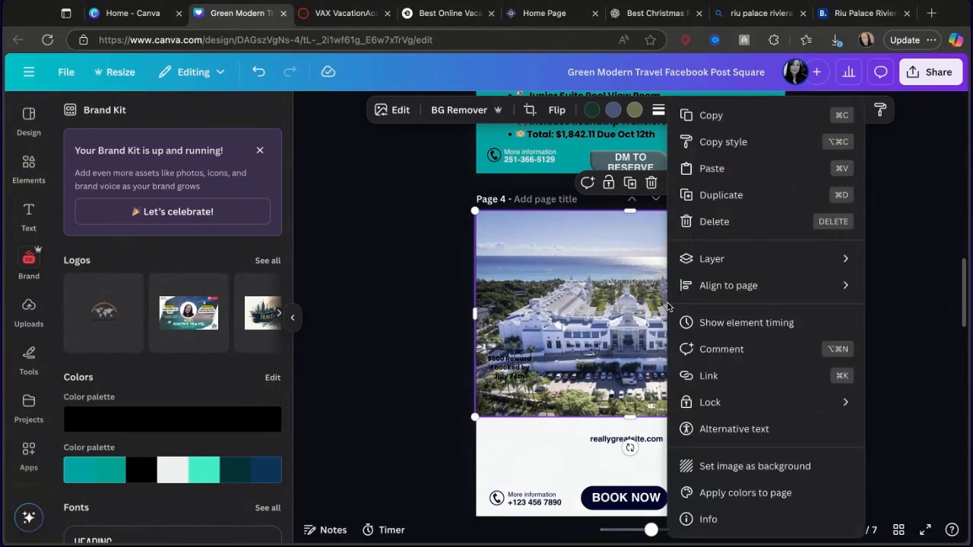
pyautogui.click(723, 466)
pyautogui.click(627, 282)
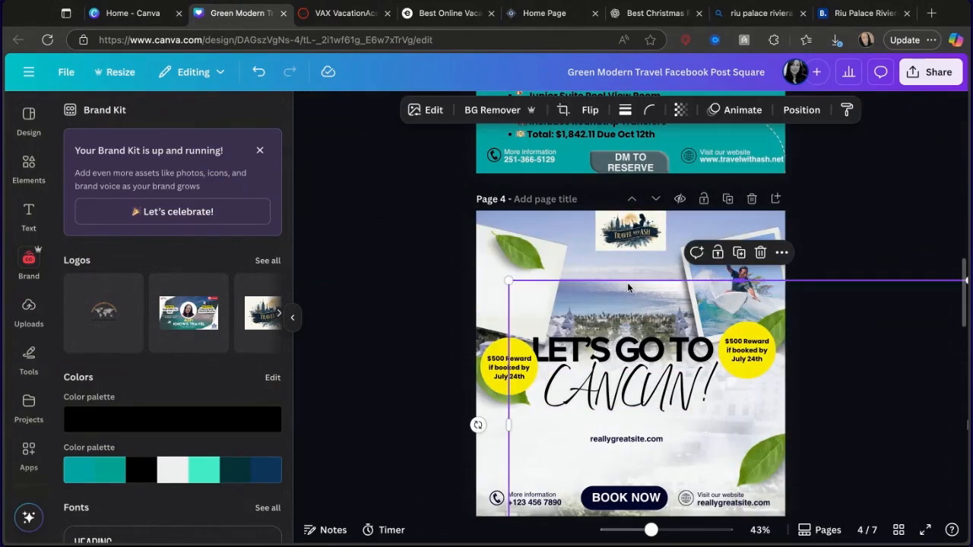
pyautogui.doubleClick(646, 262)
pyautogui.moveTo(650, 265)
pyautogui.mouseDown()
pyautogui.moveTo(664, 265)
pyautogui.moveTo(645, 265)
pyautogui.mouseUp()
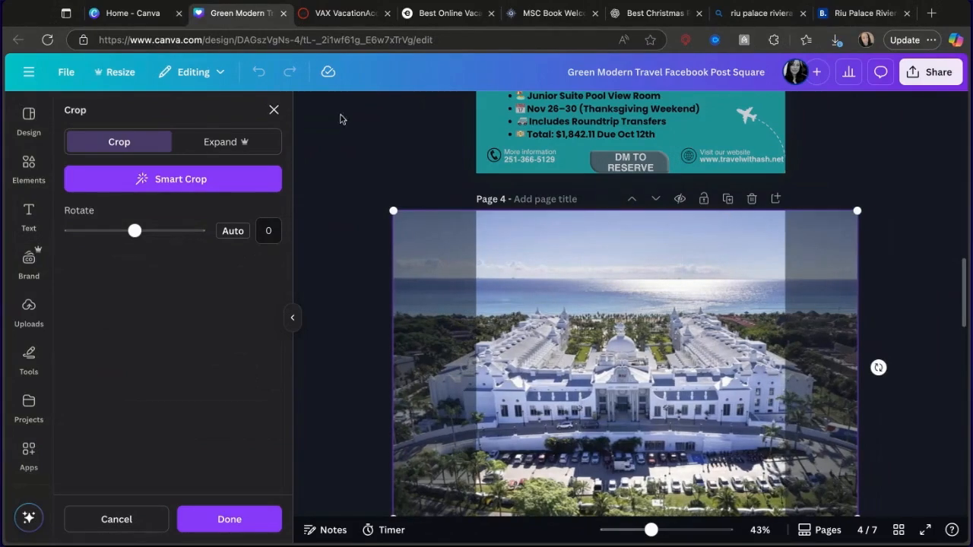
# - Undo the deletion of page 4 and remove the hotel photo from that page's background
pyautogui.click(752, 199)
pyautogui.click(635, 285)
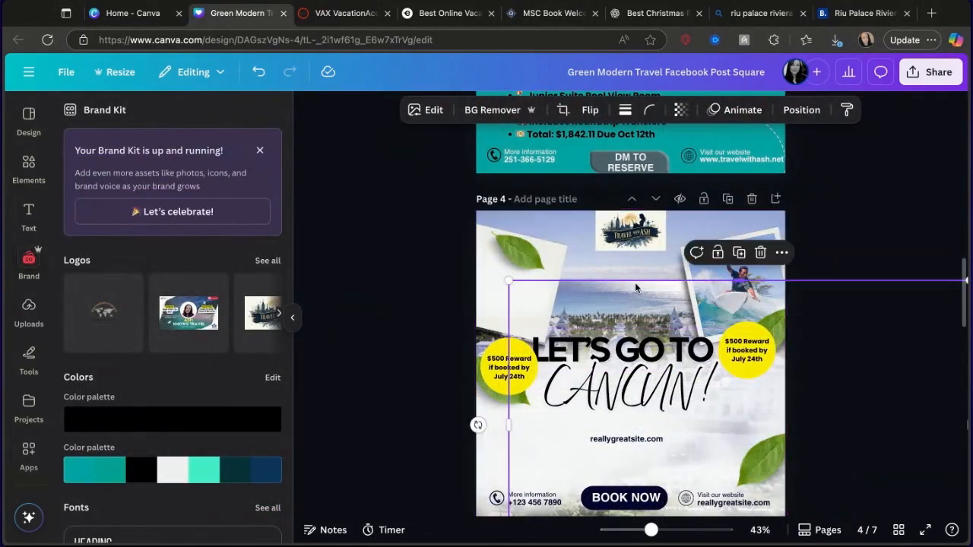
pyautogui.click(577, 236)
pyautogui.click(752, 198)
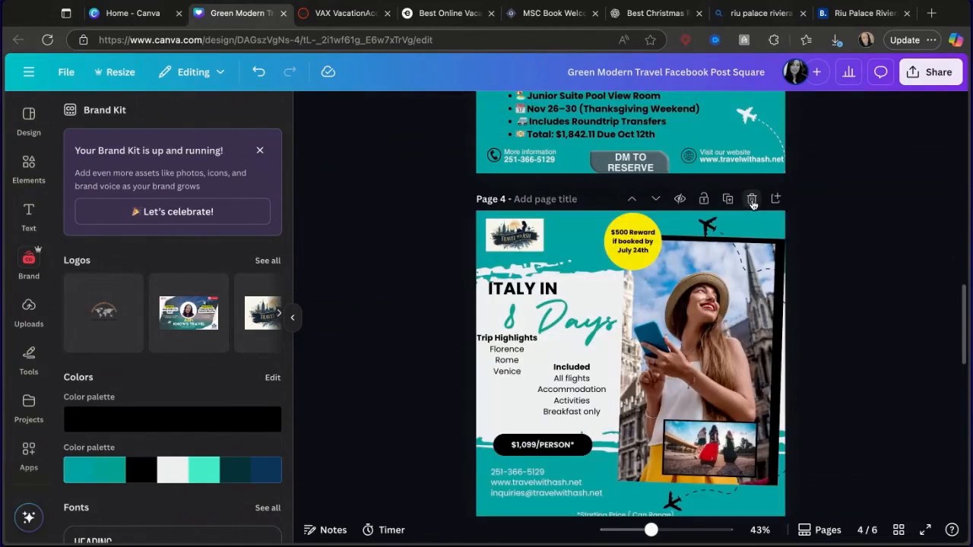
pyautogui.click(258, 73)
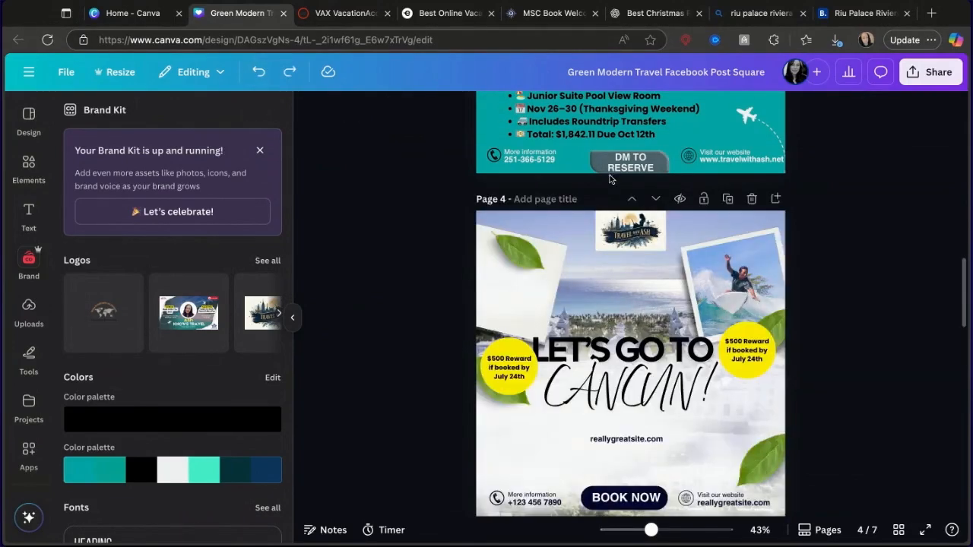
pyautogui.click(602, 280)
pyautogui.press('Delete')
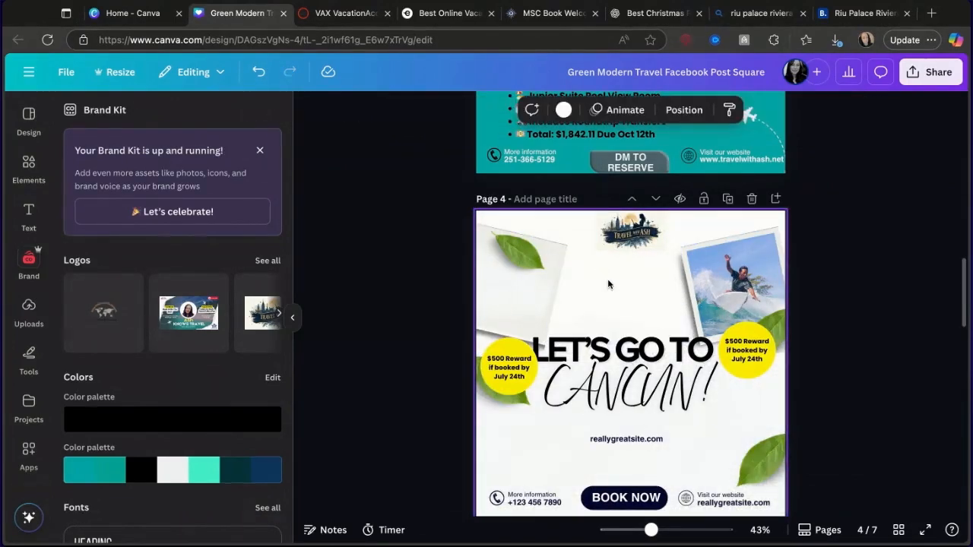
# - Paste the aerial hotel photo onto the Cancún flyer again, align it to the upper-left corner and enlarge it across the page width
pyautogui.click(608, 282)
pyautogui.rightClick(619, 294)
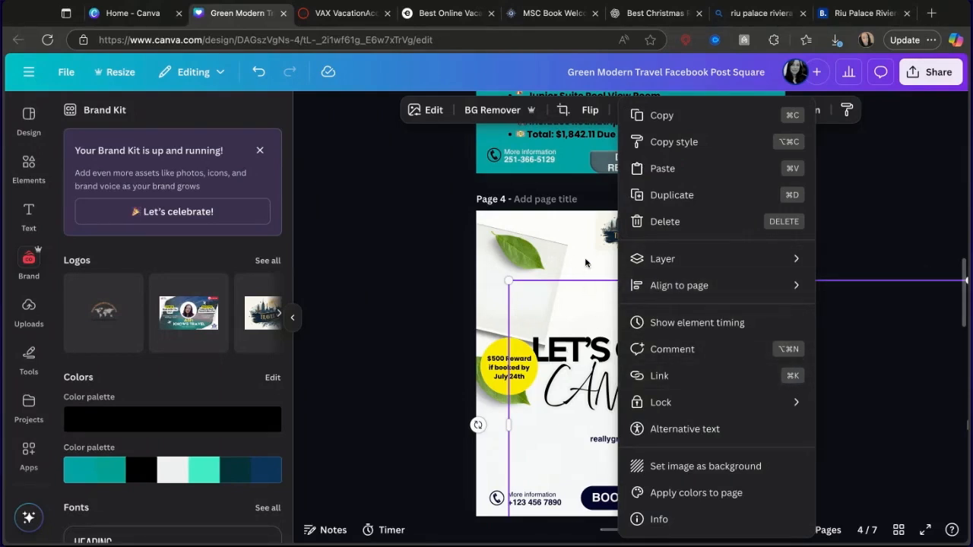
pyautogui.press('super+v')
pyautogui.moveTo(652, 374); pyautogui.dragTo(592, 285)
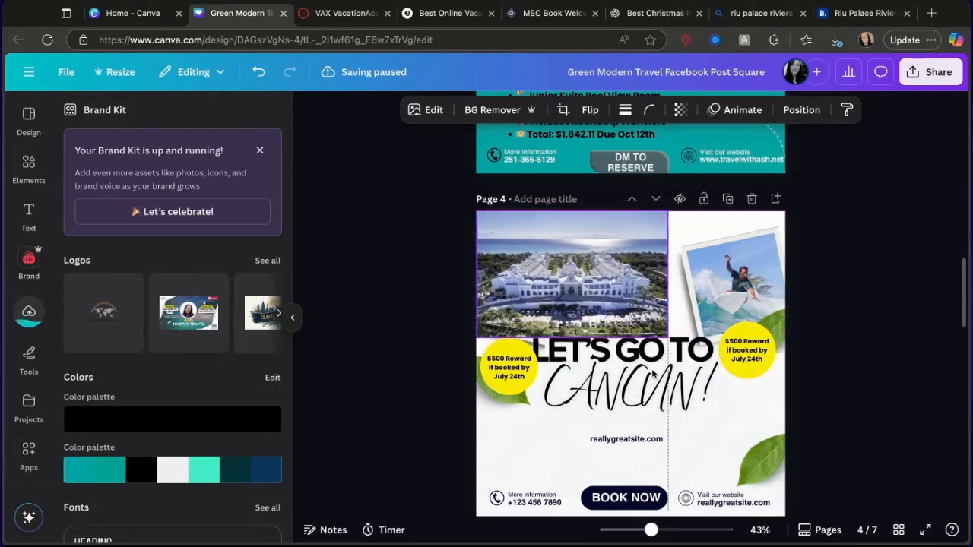
pyautogui.moveTo(668, 335); pyautogui.dragTo(792, 358)
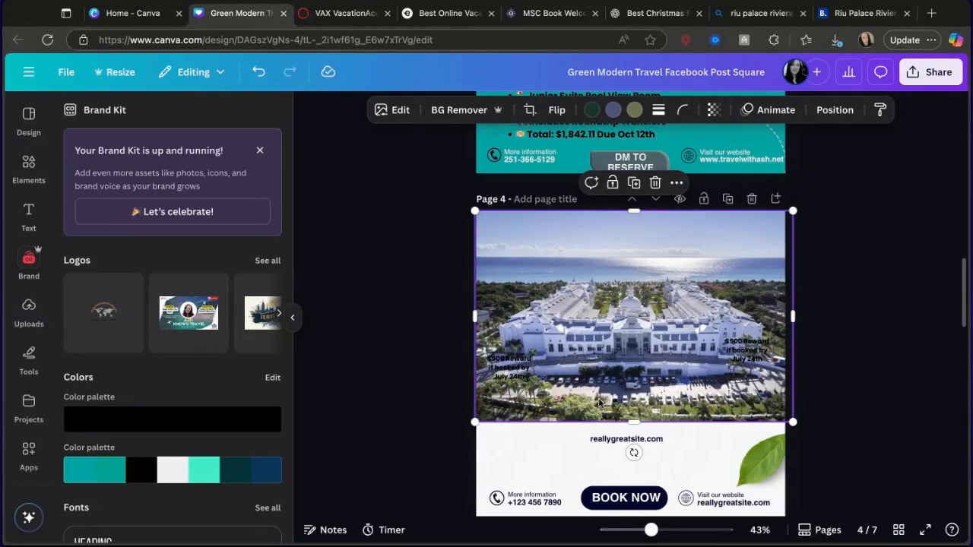
# - Trim the hotel photo's lower edge and shift the image upward within its crop to show more of the building
pyautogui.moveTo(634, 422); pyautogui.dragTo(634, 390)
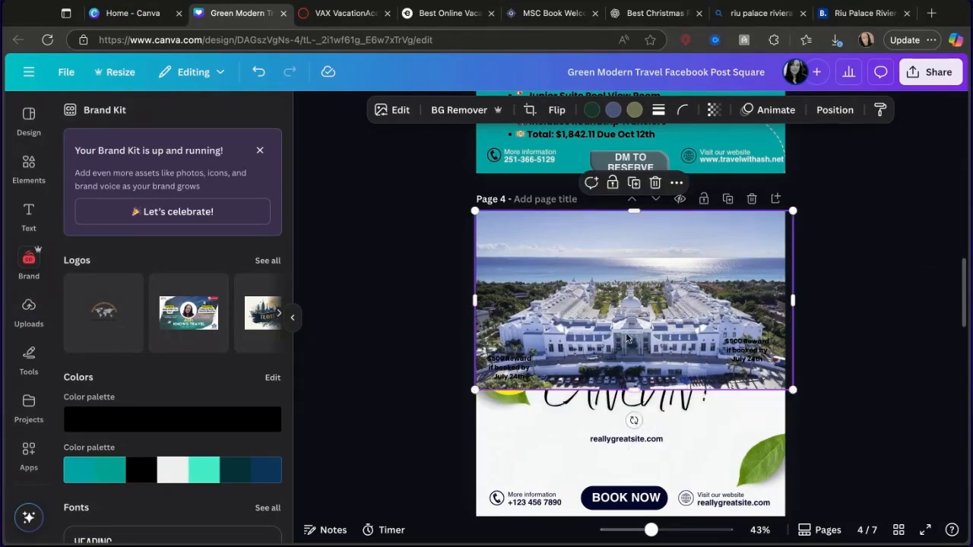
pyautogui.doubleClick(628, 339)
pyautogui.moveTo(628, 339); pyautogui.dragTo(630, 305)
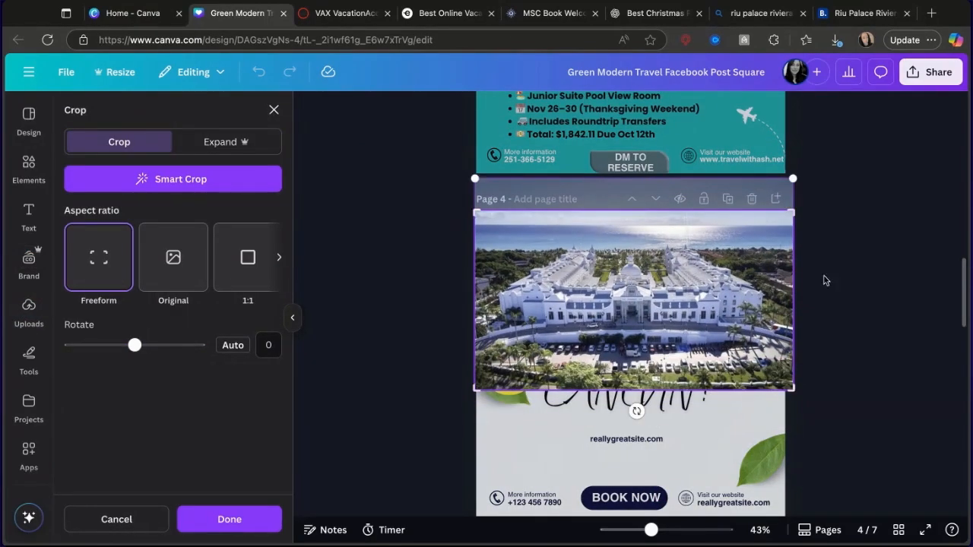
pyautogui.click(825, 280)
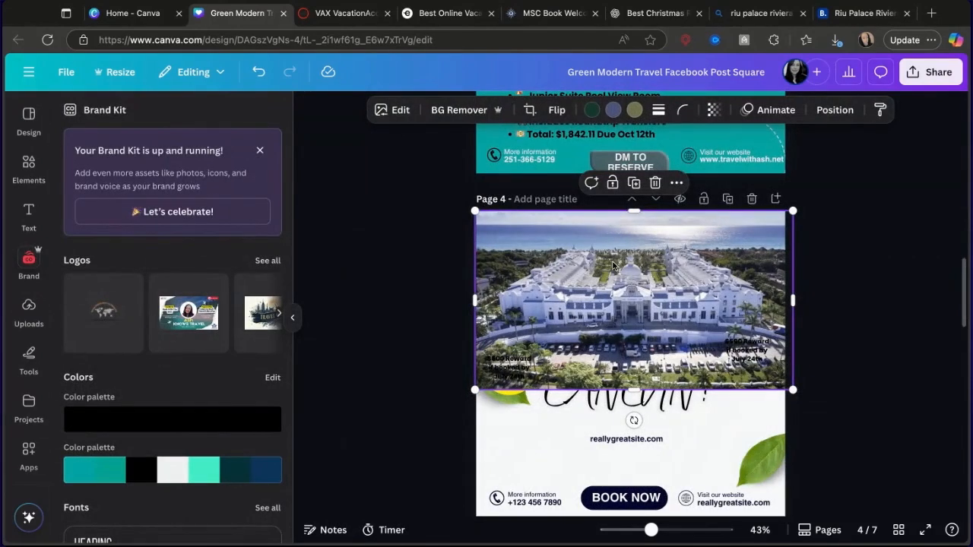
# - Send the hotel photo to the back, behind the logo, headline, photo frames and yellow badges
pyautogui.rightClick(614, 265)
pyautogui.moveTo(660, 266)
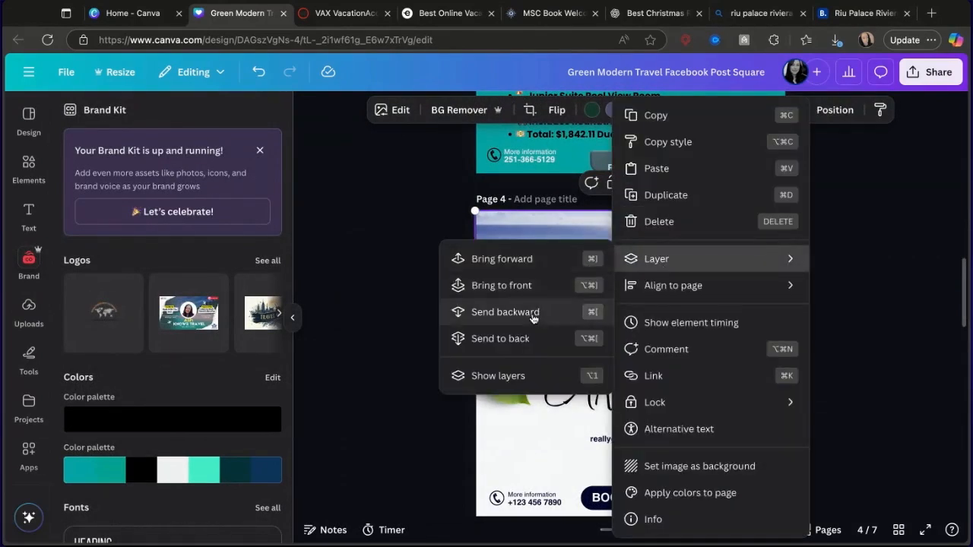
pyautogui.click(521, 339)
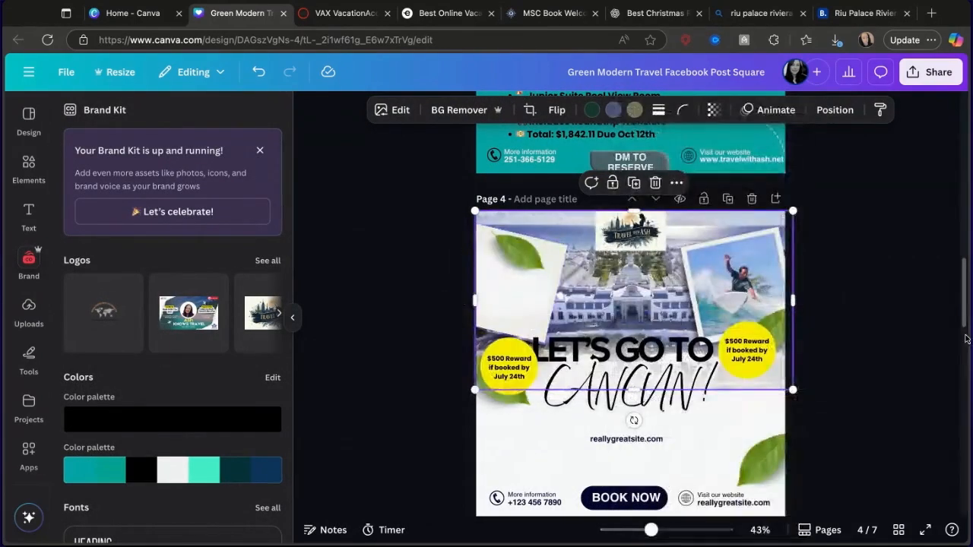
pyautogui.click(897, 286)
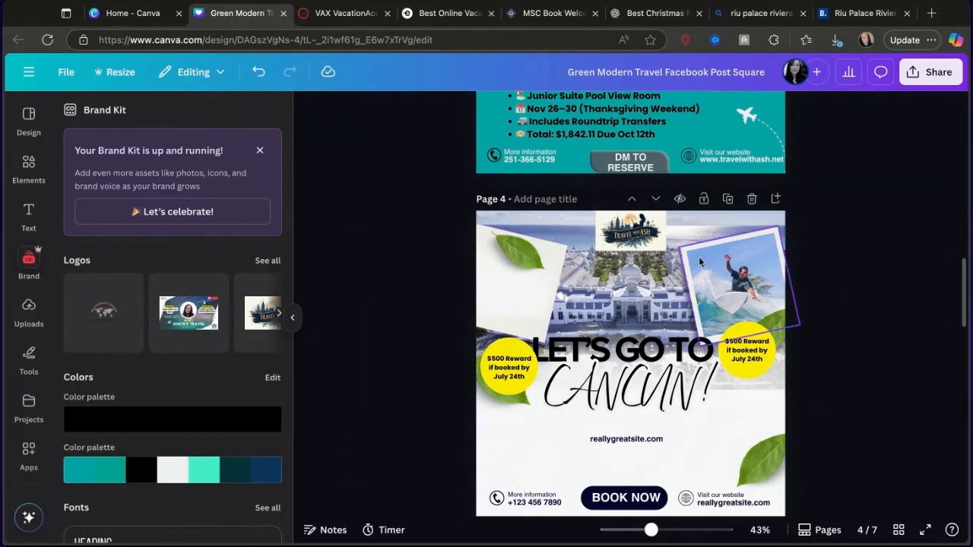
# - Look through the hotel's Booking.com gallery and open the elevated photo of the pools beside the palm-lined beach
pyautogui.click(860, 16)
pyautogui.scroll(-2, 590, 359)
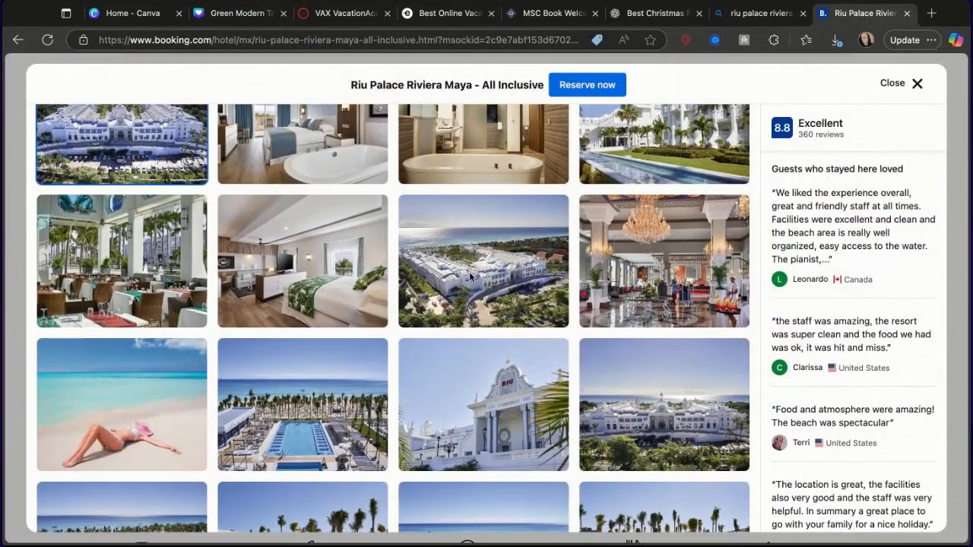
pyautogui.scroll(1, 469, 278)
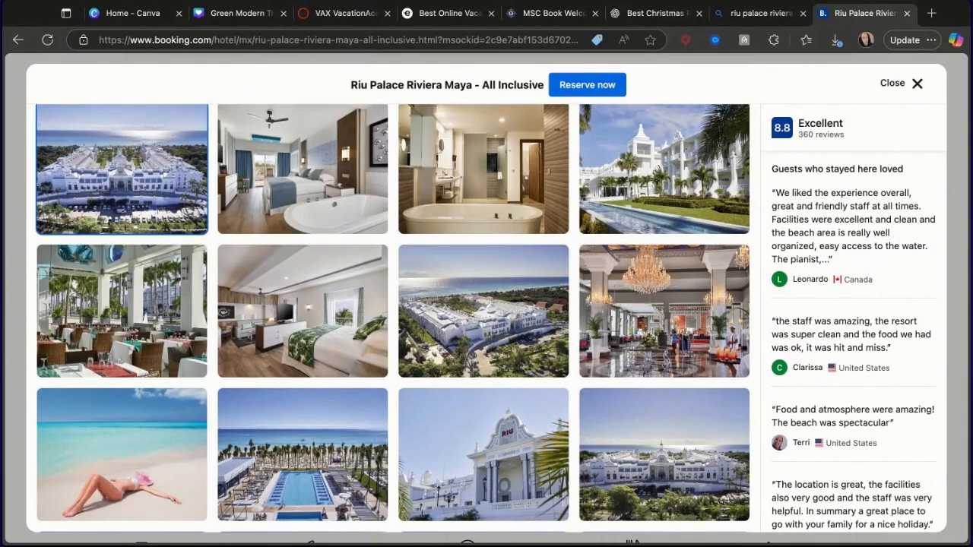
pyautogui.scroll(-4, 392, 319)
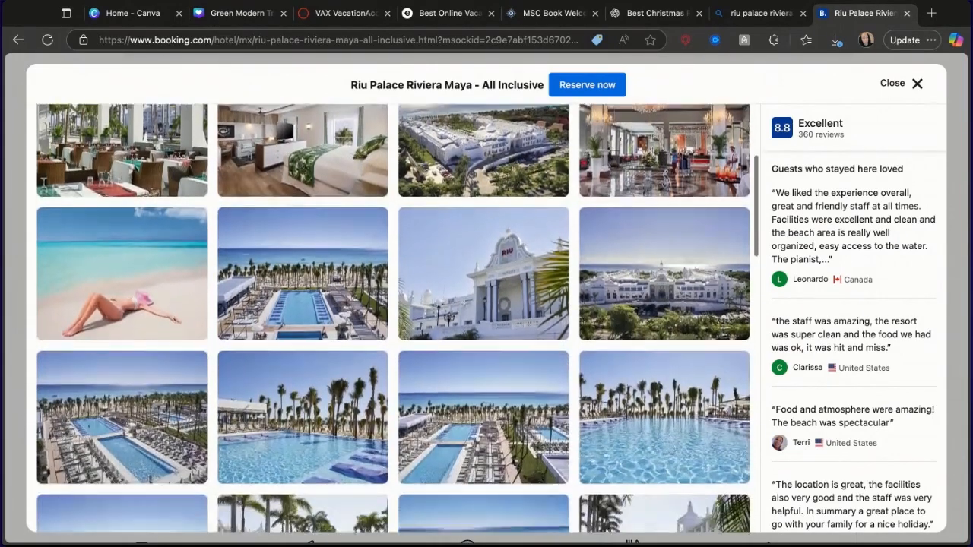
pyautogui.scroll(-3, 399, 319)
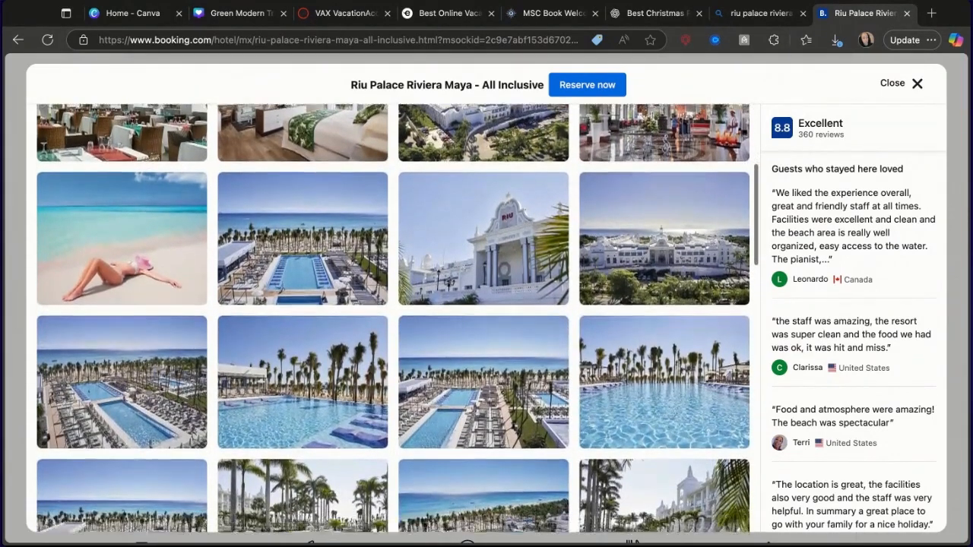
pyautogui.scroll(-2, 460, 360)
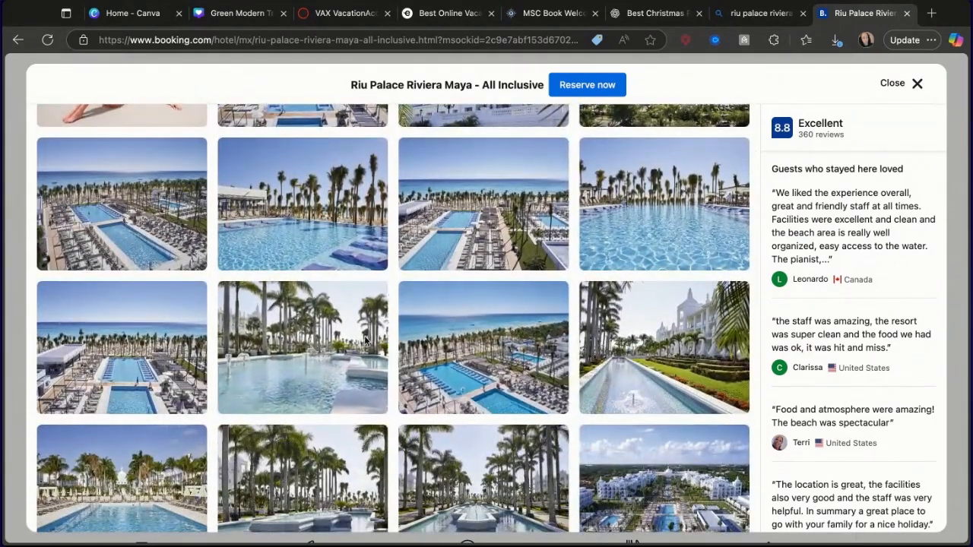
pyautogui.scroll(-3, 468, 355)
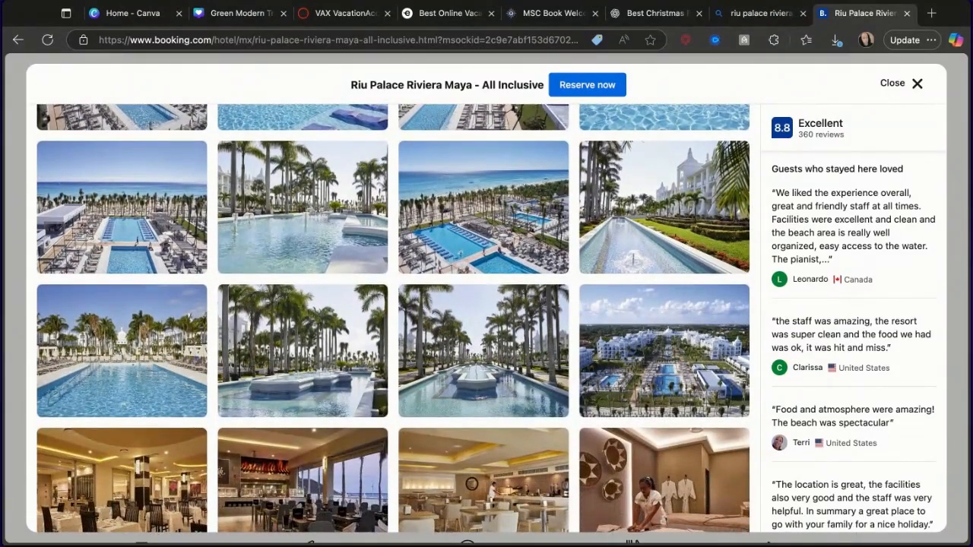
pyautogui.scroll(2, 451, 368)
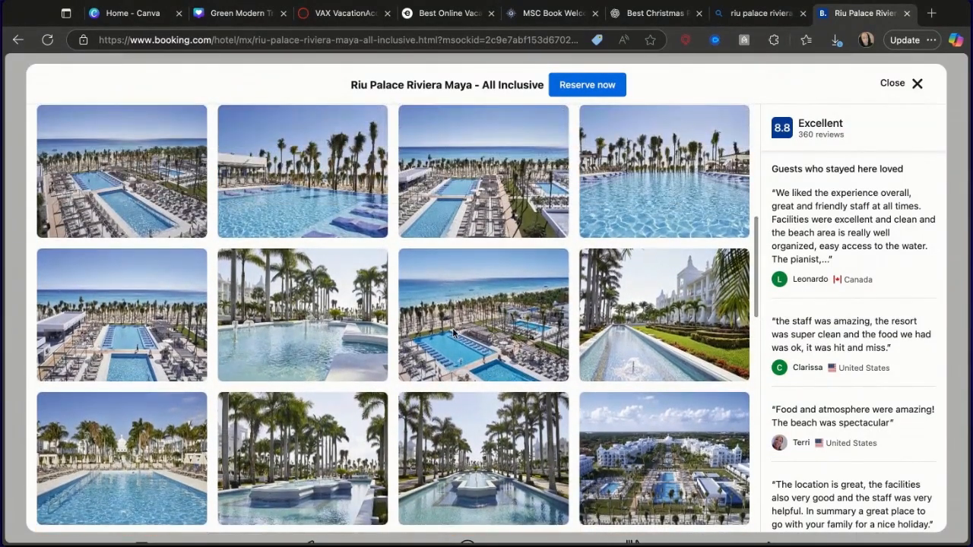
pyautogui.click(450, 368)
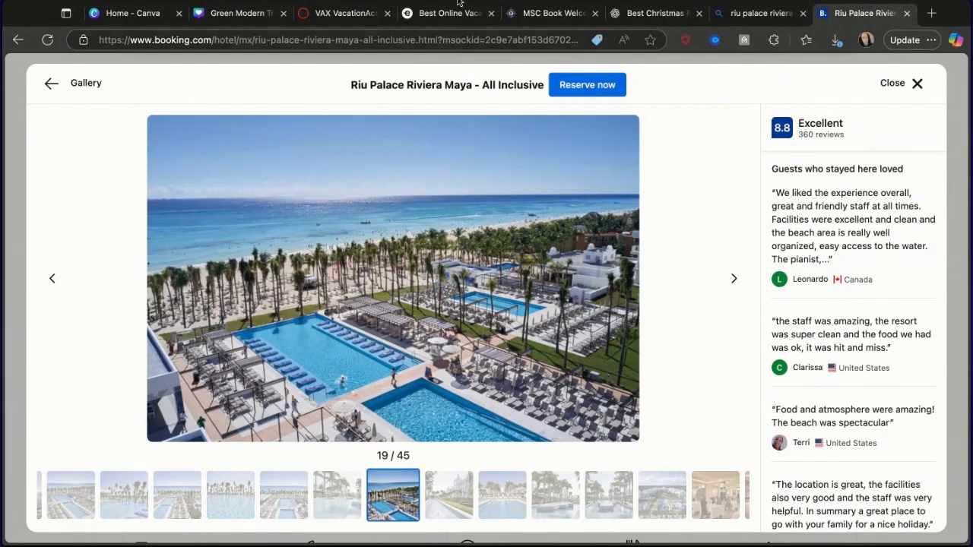
# - Return to the Canva flyer and delete the surfer photo from the tilted picture frame on page 4
pyautogui.click(236, 11)
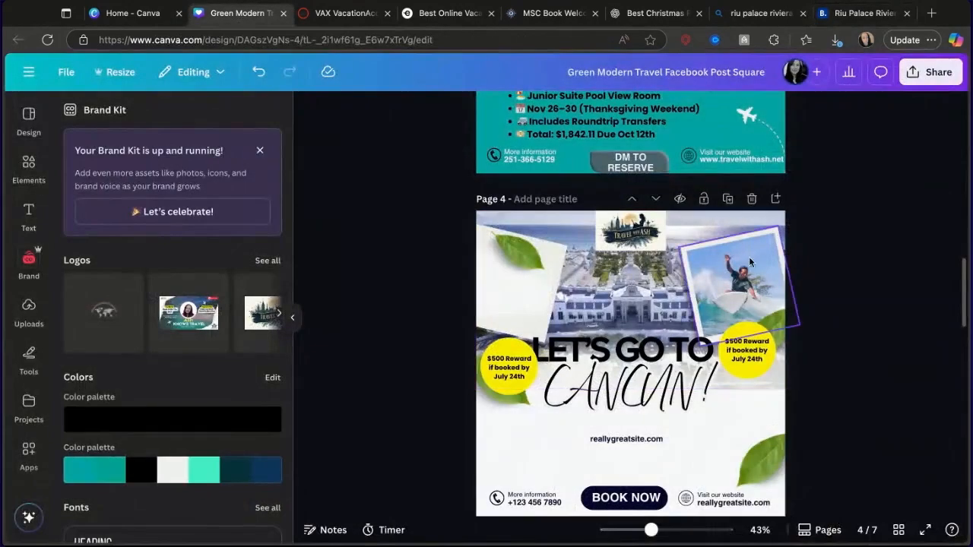
pyautogui.doubleClick(749, 259)
pyautogui.press('BackSpace')
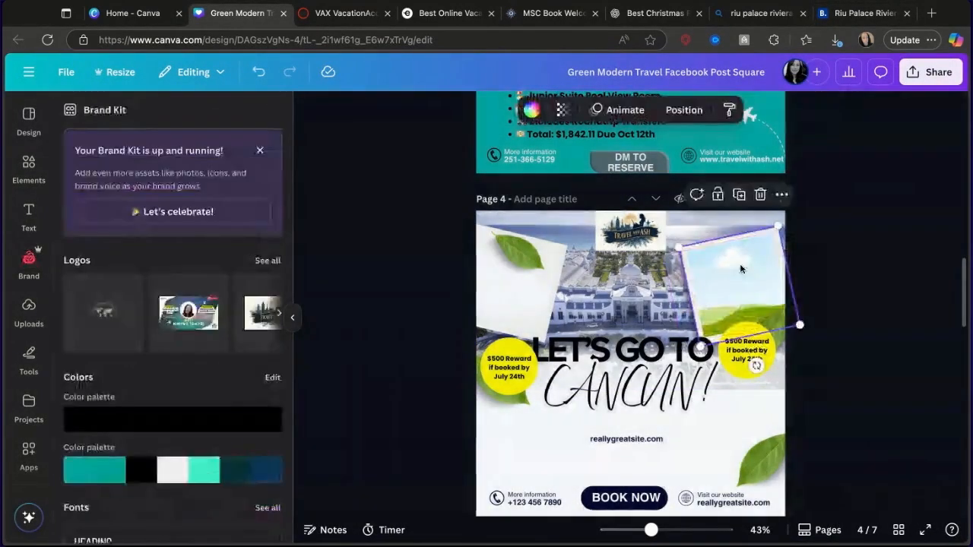
# - Fill the tilted photo frame beside the hotel picture's right edge on page 4 with the aerial pool-and-beach photo from the Booking.com gallery
pyautogui.press('super+v')
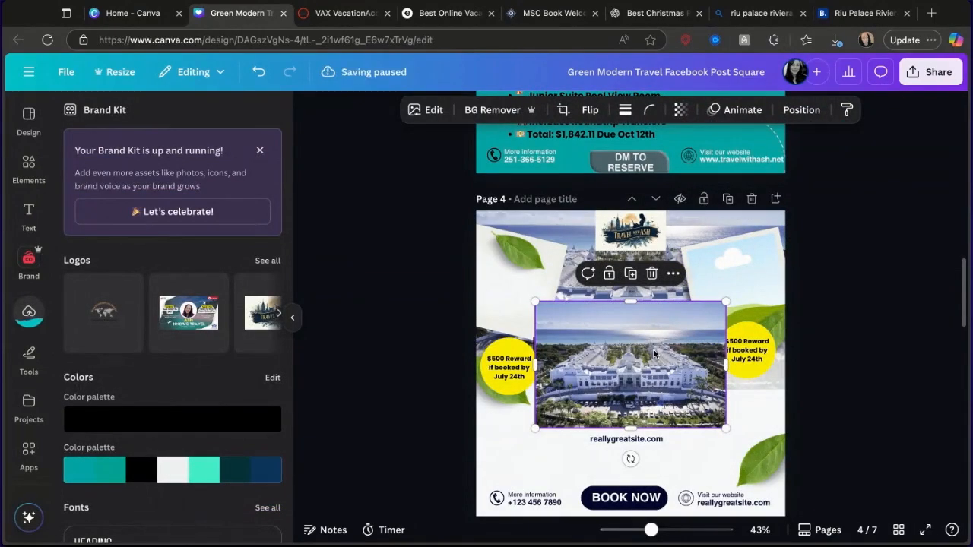
pyautogui.press('BackSpace')
pyautogui.click(867, 13)
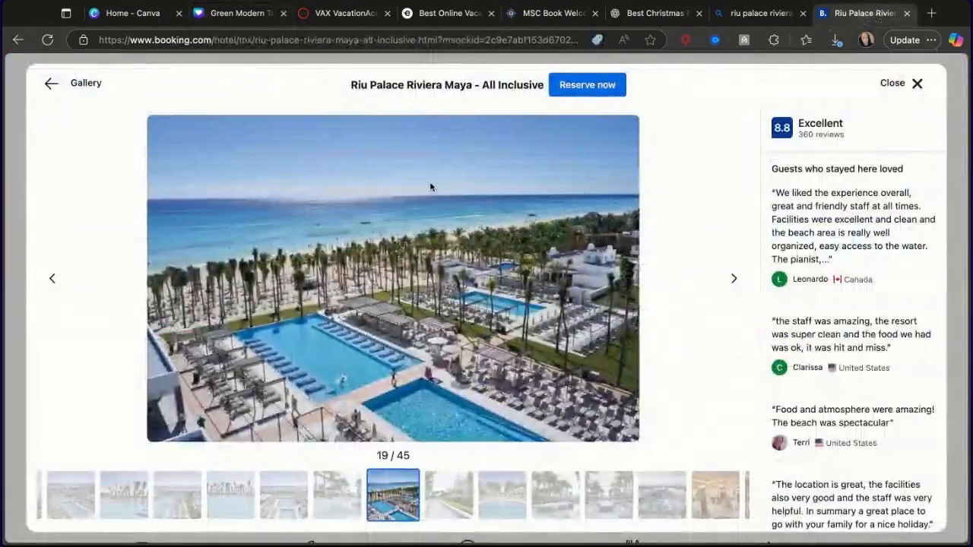
pyautogui.press('Right')
pyautogui.click(52, 277)
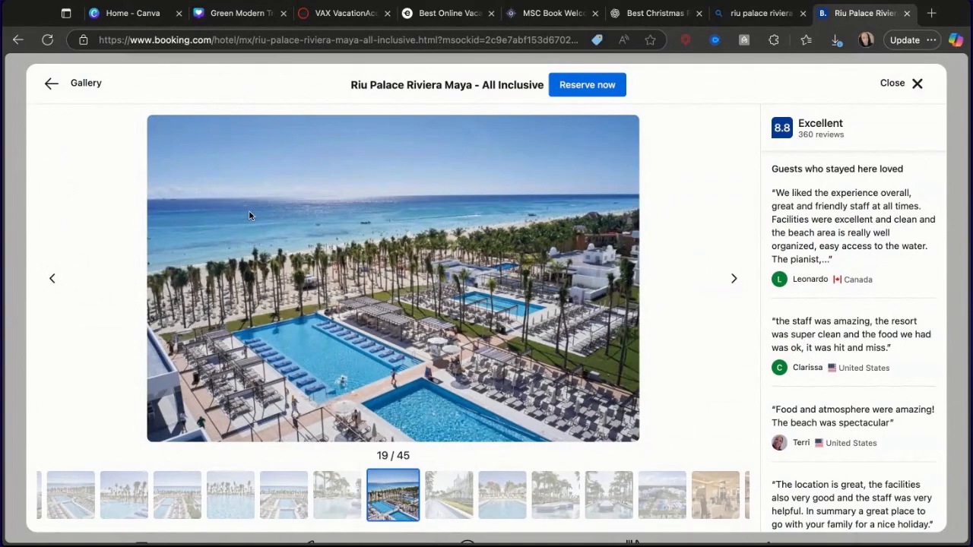
pyautogui.click(225, 9)
pyautogui.hotkey('ctrl', 'v')
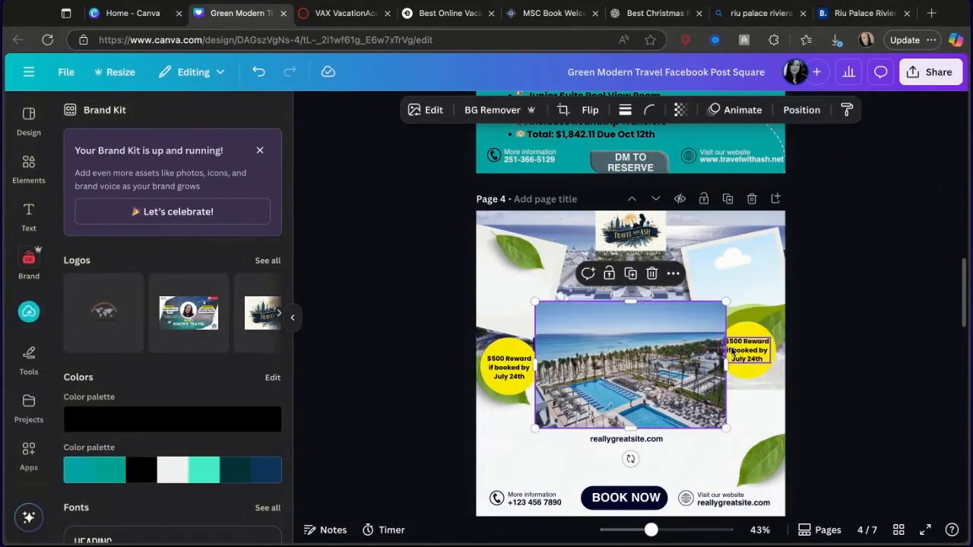
pyautogui.moveTo(654, 340); pyautogui.dragTo(749, 288)
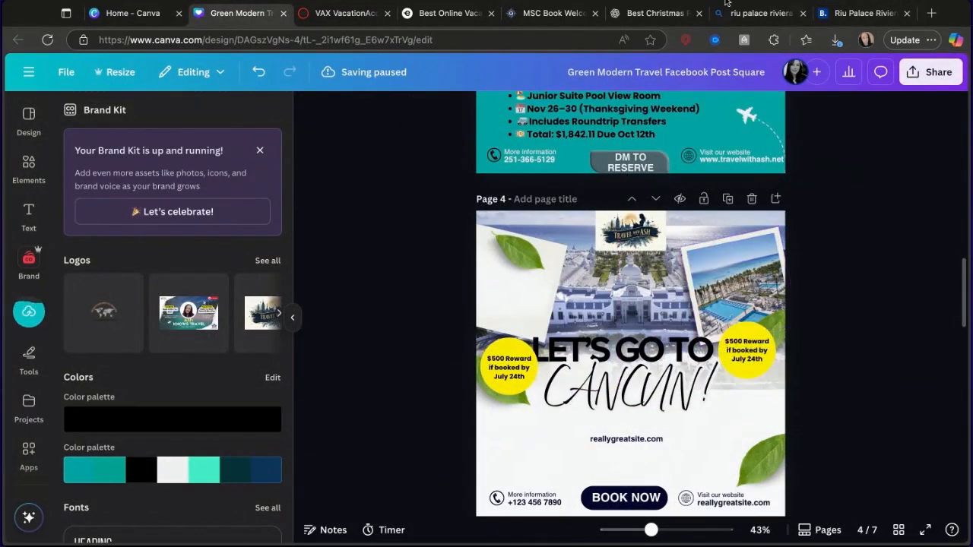
# - Check the Riu Palace Riviera Maya itinerary in VAX VacationAccess, closing its hotel details, and close the hotel's photo gallery on Booking.com
pyautogui.click(855, 22)
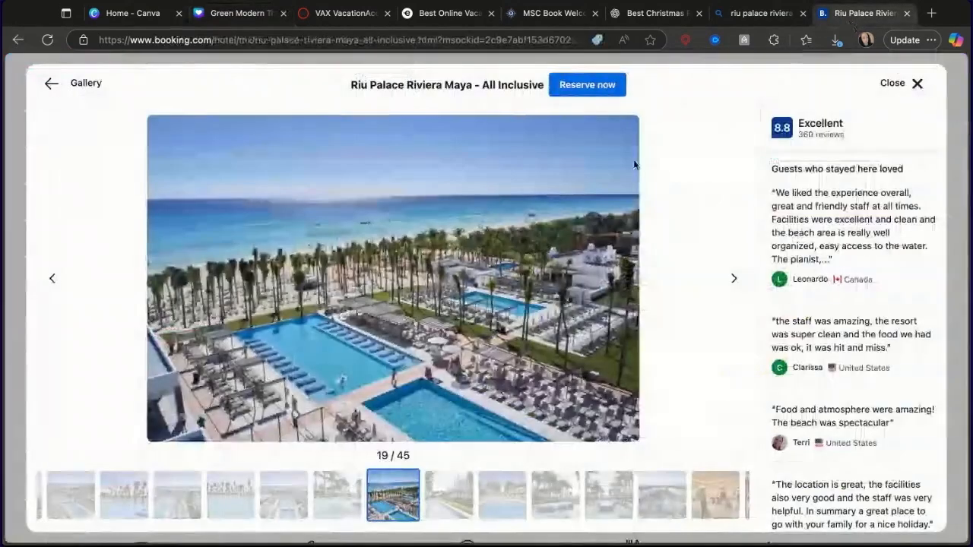
pyautogui.click(326, 19)
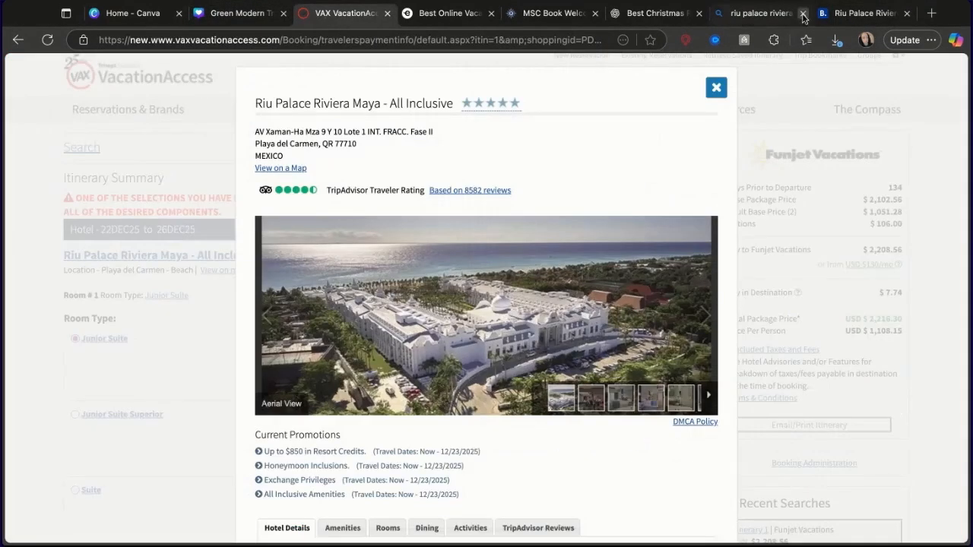
pyautogui.click(715, 89)
pyautogui.scroll(-1, 528, 426)
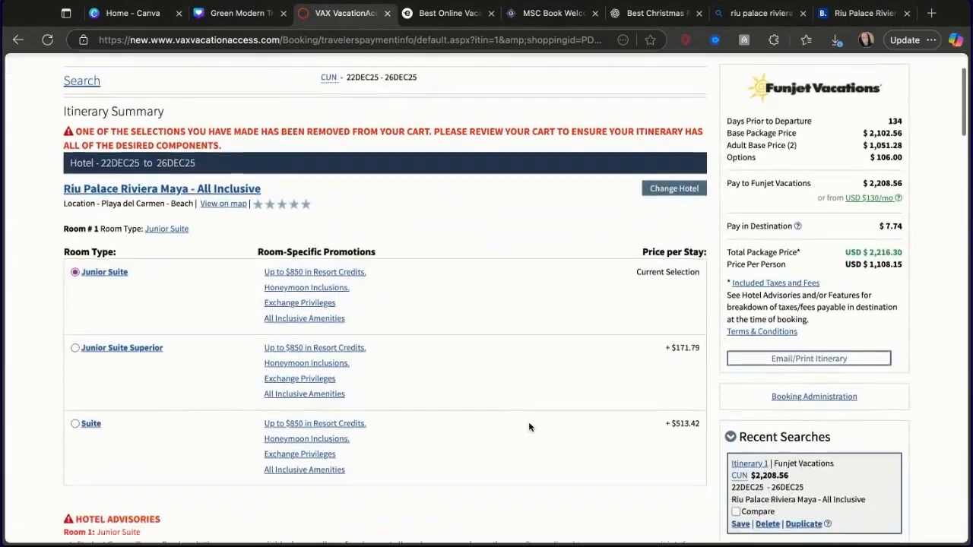
pyautogui.click(856, 15)
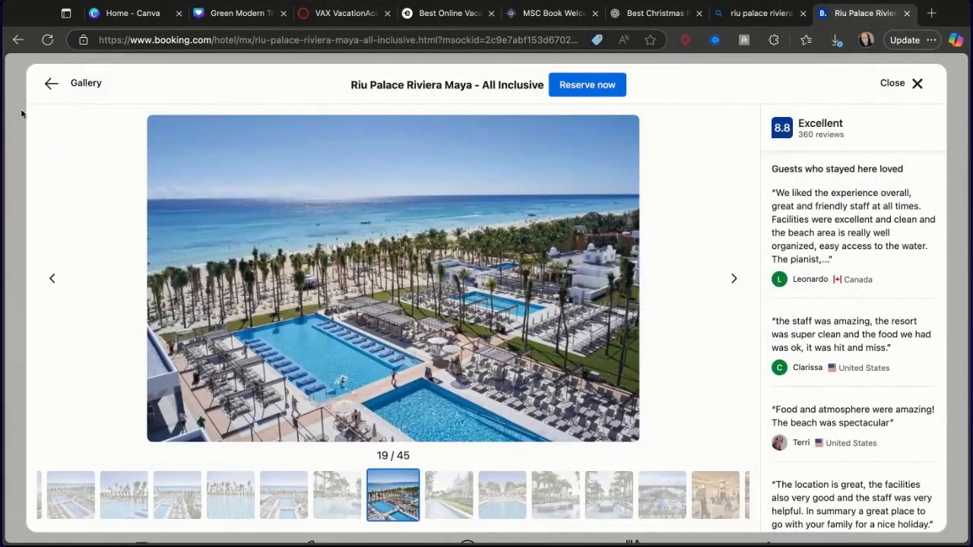
pyautogui.click(54, 83)
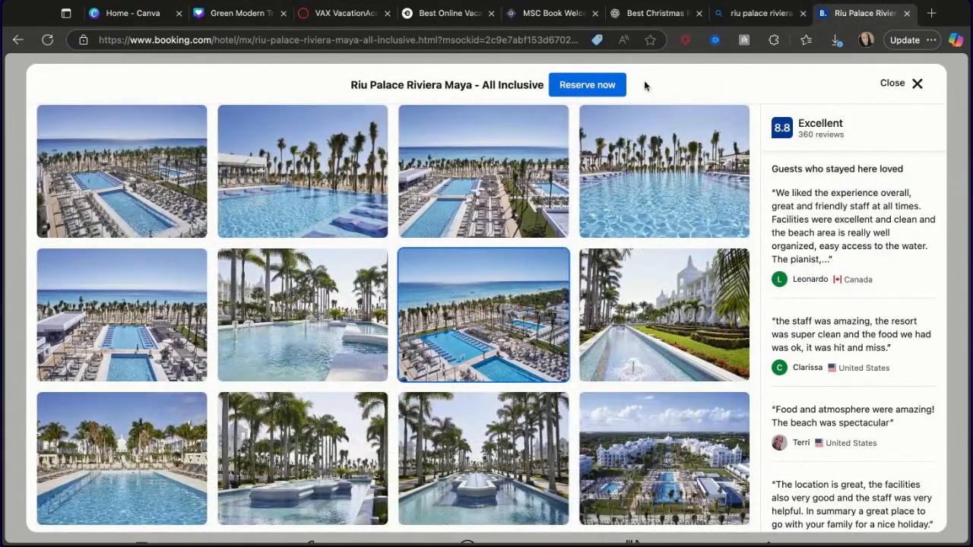
pyautogui.click(914, 84)
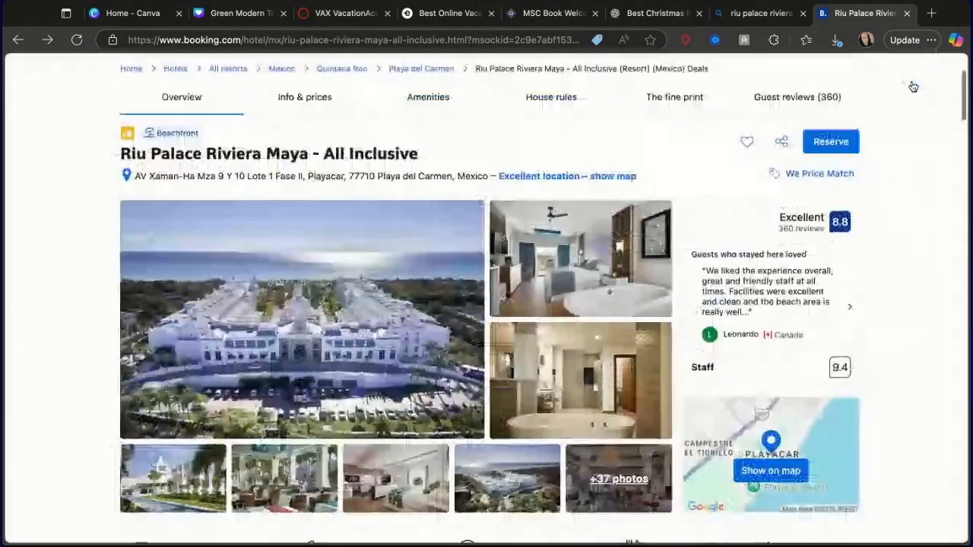
# - Open the Junior Suite details on Booking.com and bring up the photo showing the bed, bathtub and ceiling fan
pyautogui.scroll(-1, 432, 329)
pyautogui.scroll(-10, 432, 329)
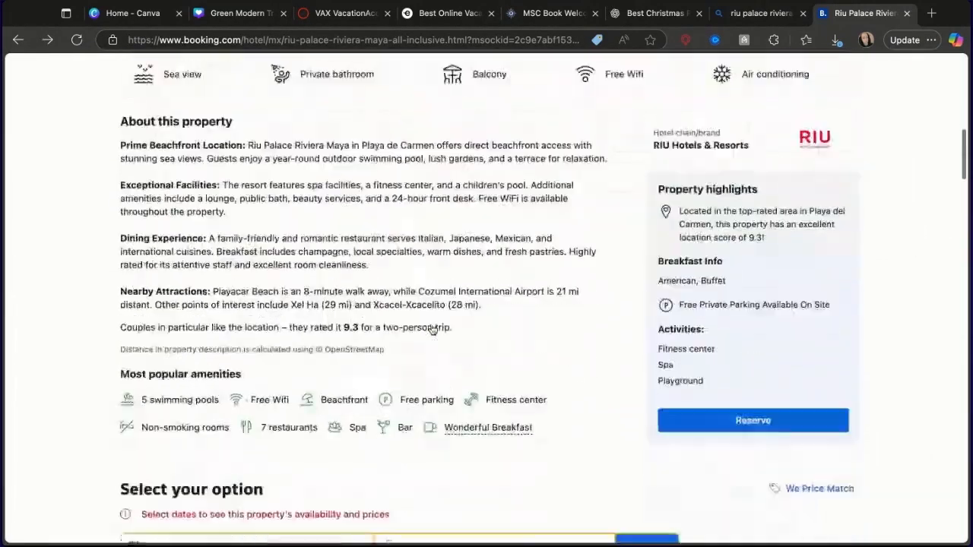
pyautogui.click(159, 241)
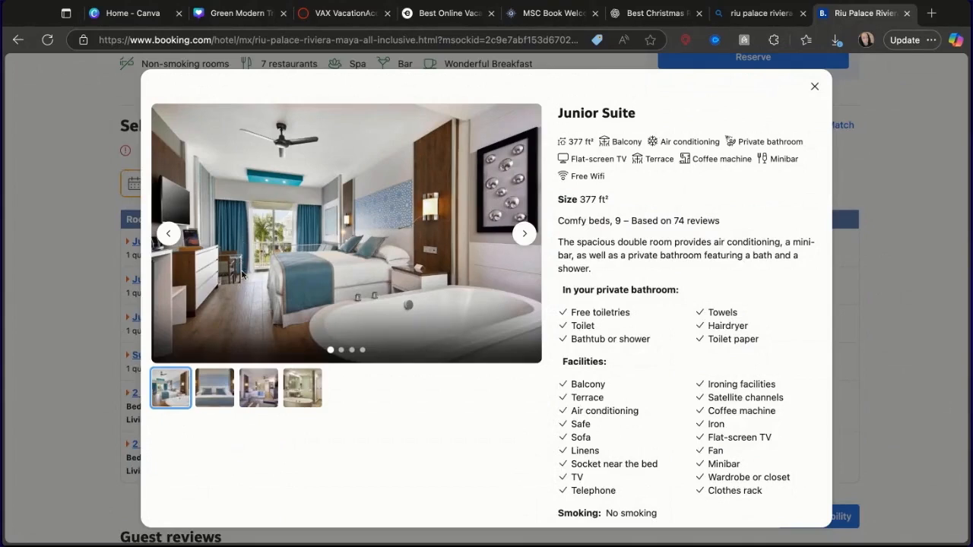
pyautogui.doubleClick(177, 239)
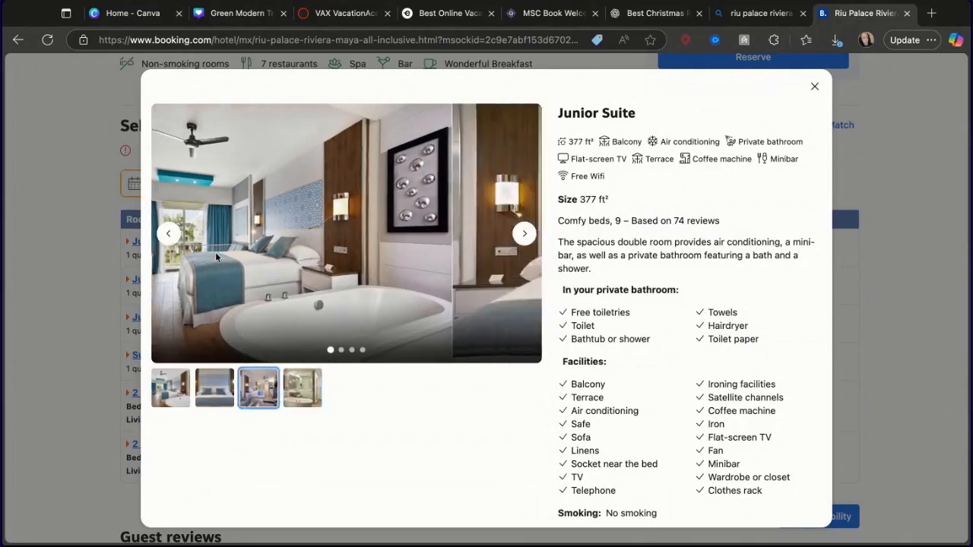
pyautogui.click(169, 234)
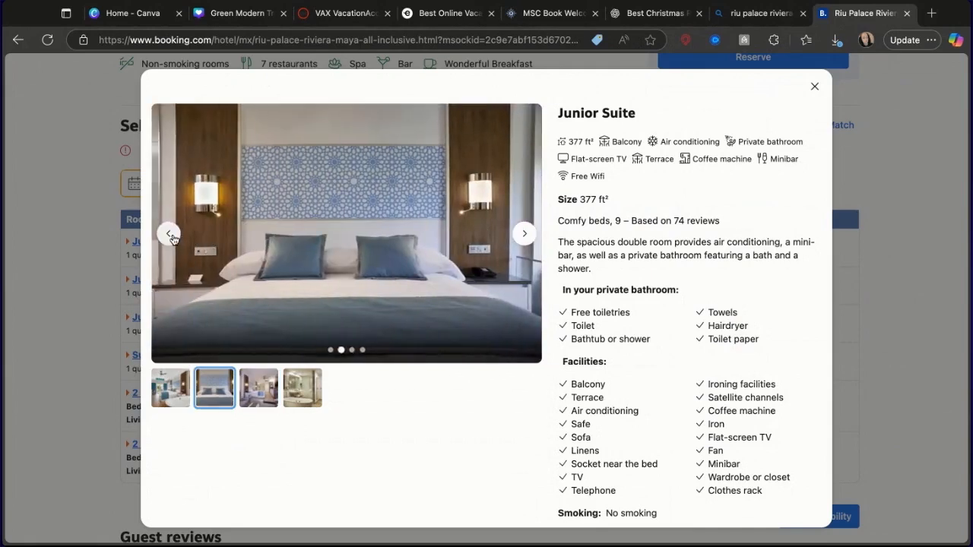
pyautogui.click(169, 234)
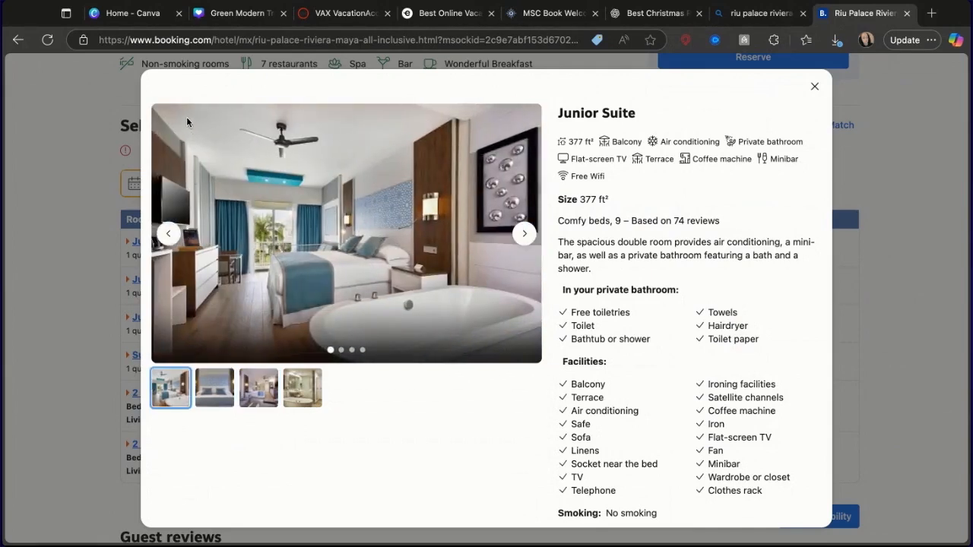
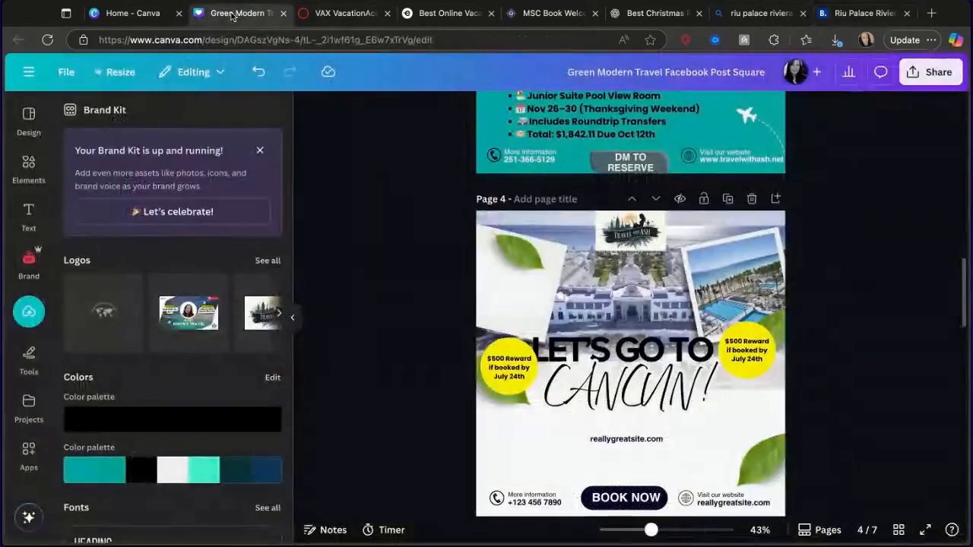
# - Switch to the Canva flyer, place the Junior Suite photo in page 4's empty tilted frame and nudge the frame slightly inward
pyautogui.click(237, 13)
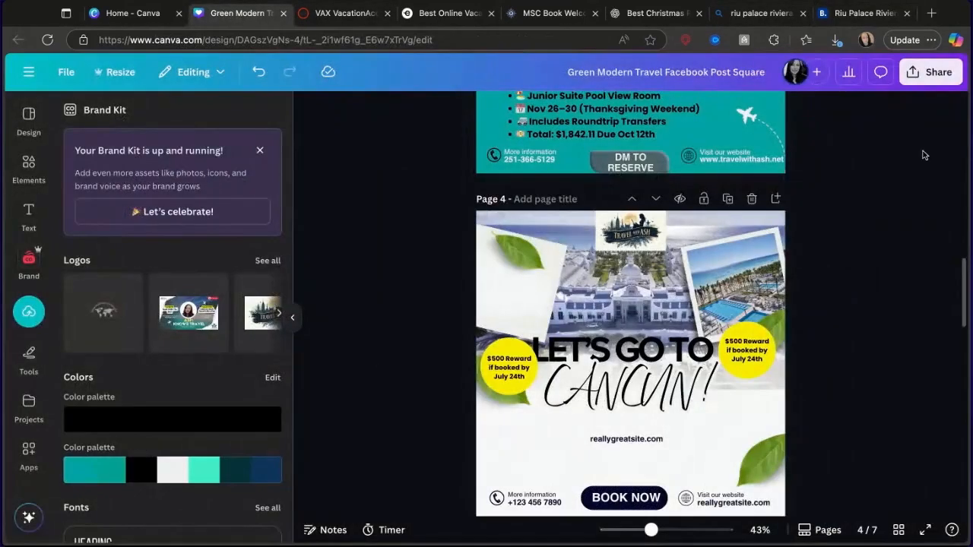
pyautogui.press('super+v')
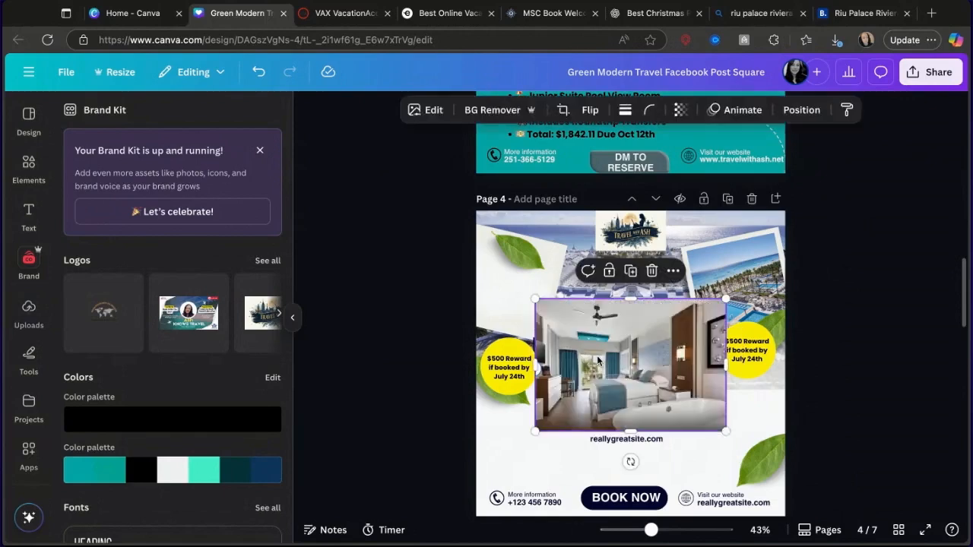
pyautogui.moveTo(645, 405); pyautogui.dragTo(576, 304)
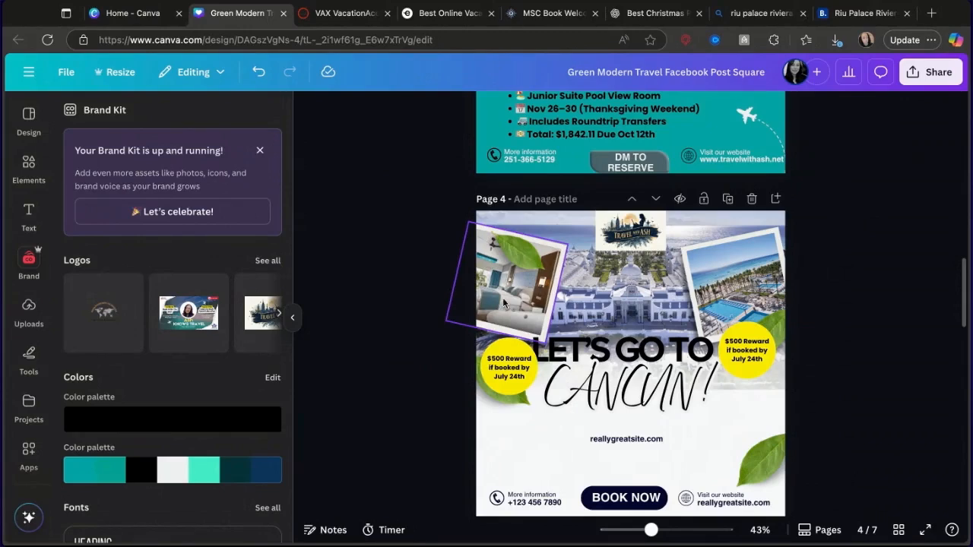
pyautogui.click(504, 302)
pyautogui.doubleClick(505, 302)
pyautogui.click(581, 304)
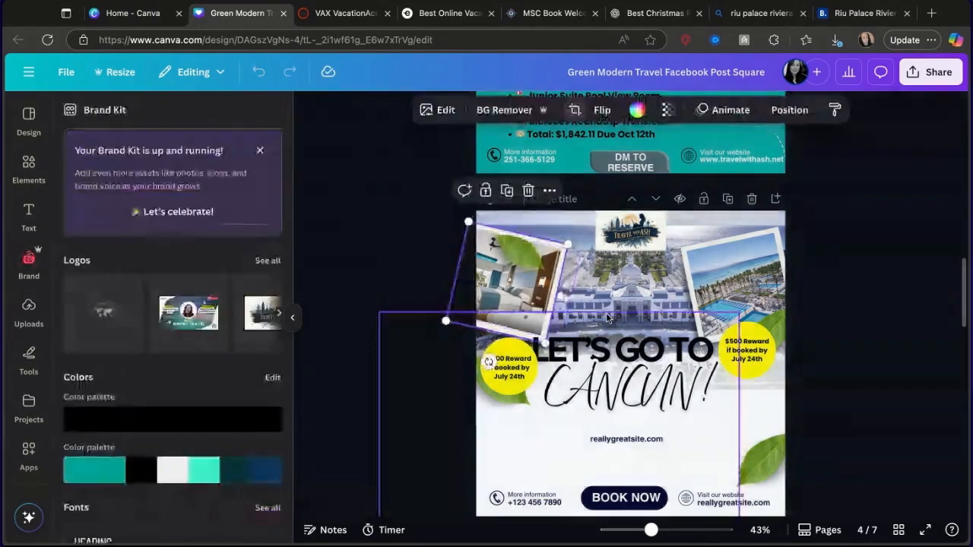
pyautogui.moveTo(545, 279); pyautogui.dragTo(548, 287)
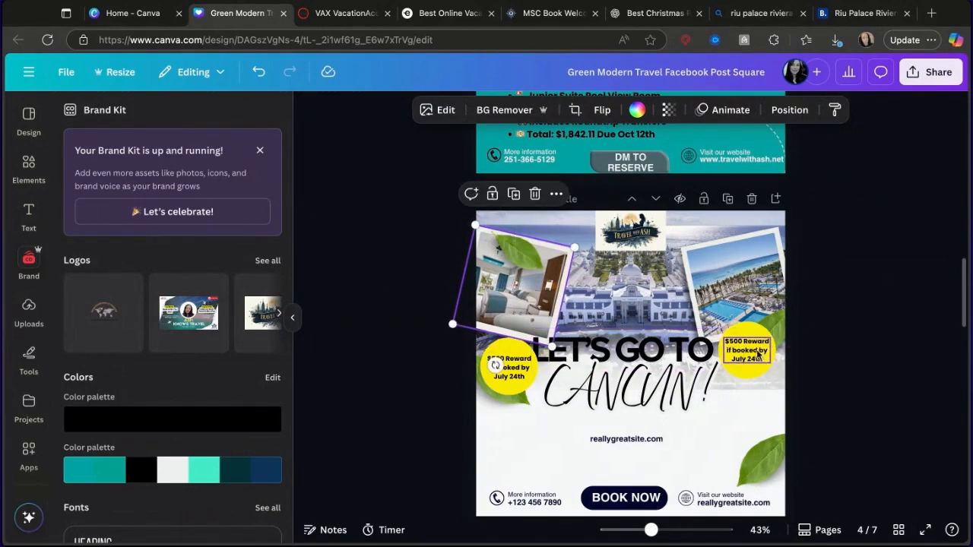
# - Replace the text in page 4's left yellow circle with "$50 Dollar Deposit PER PERSON" on three lines
pyautogui.click(755, 352)
pyautogui.click(517, 367)
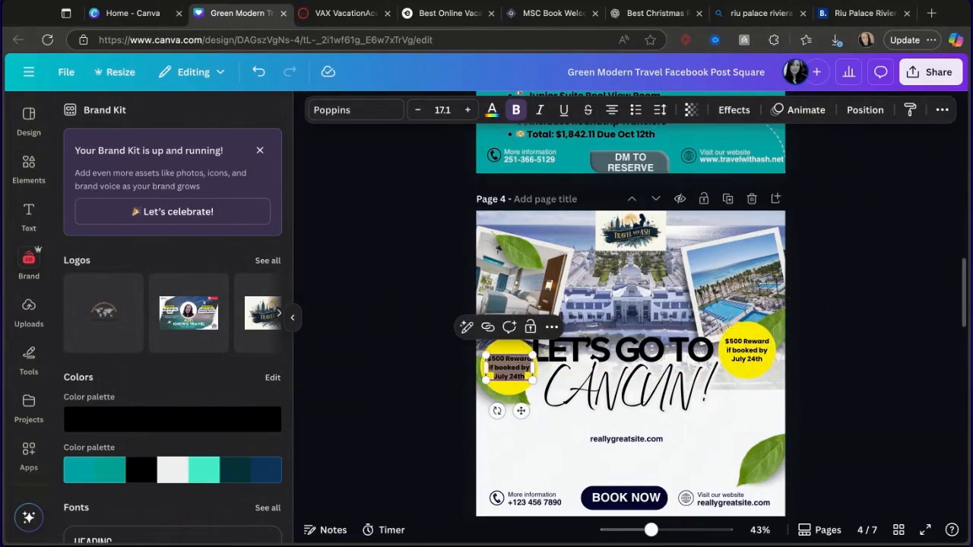
pyautogui.write('450')
pyautogui.press('BackSpace')
pyautogui.press('BackSpace')
pyautogui.press('BackSpace')
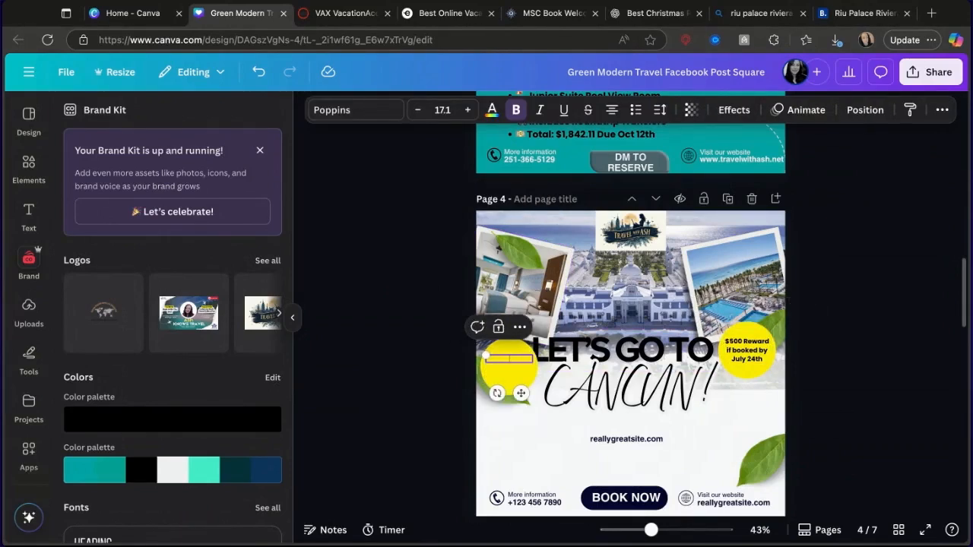
pyautogui.write('$50')
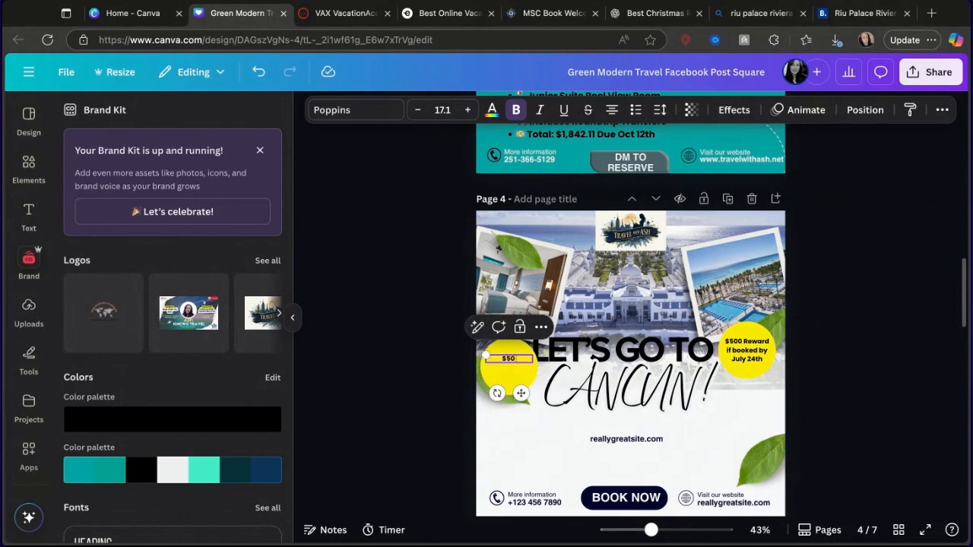
pyautogui.write(' Dollar')
pyautogui.press('Return')
pyautogui.write('Depos')
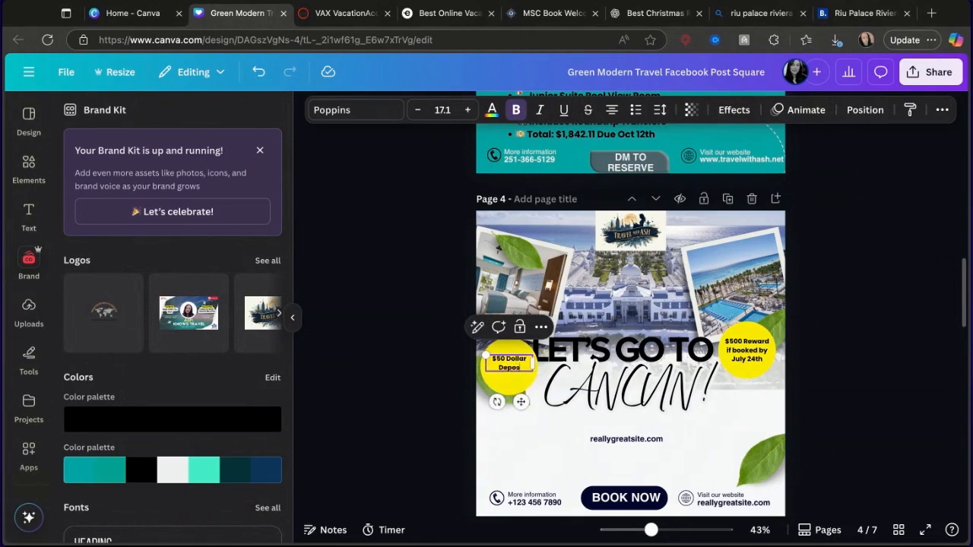
pyautogui.write('it')
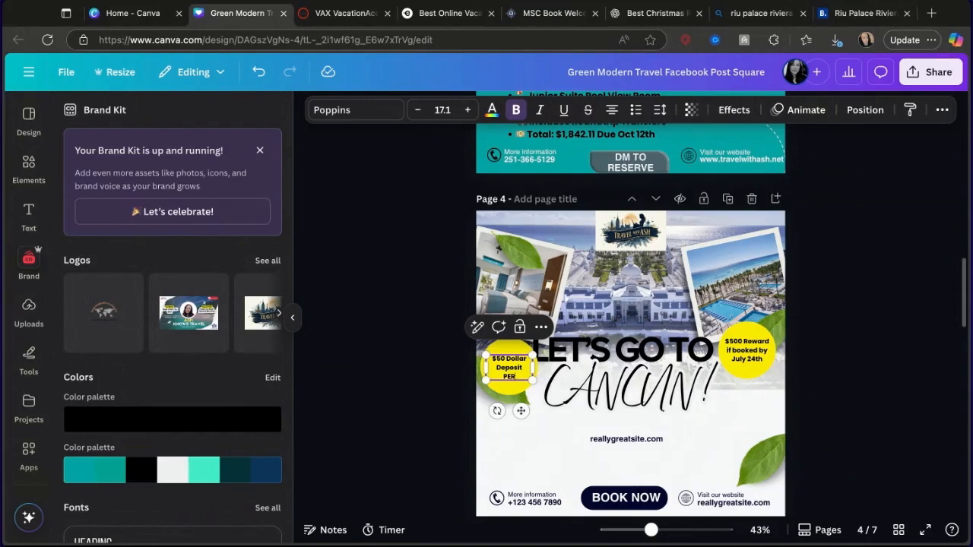
pyautogui.write('PER E')
pyautogui.write('ERSON')
# - Replace the text in page 4's right yellow circle with "$850 Dollar In Resort Credits" on separate lines
pyautogui.doubleClick(734, 354)
pyautogui.write('$850 Do')
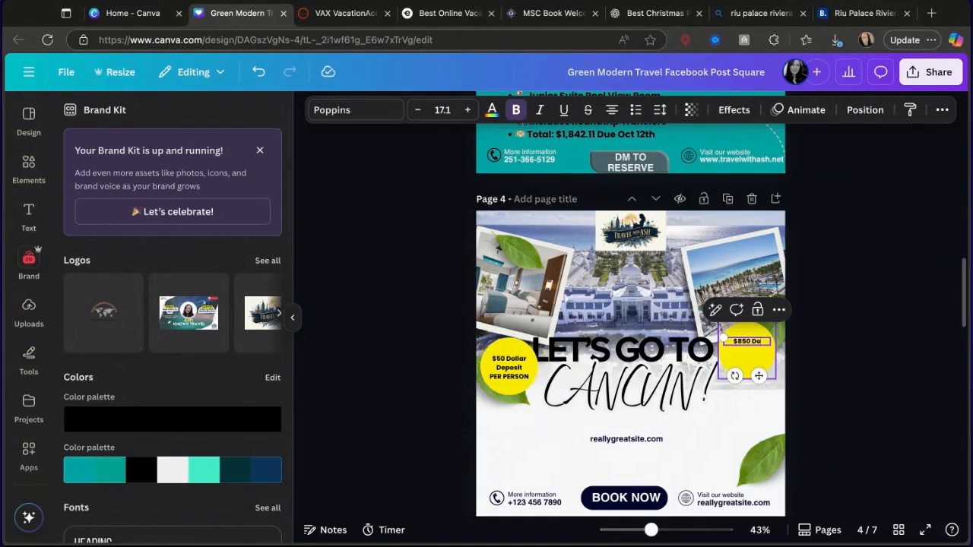
pyautogui.press('Return')
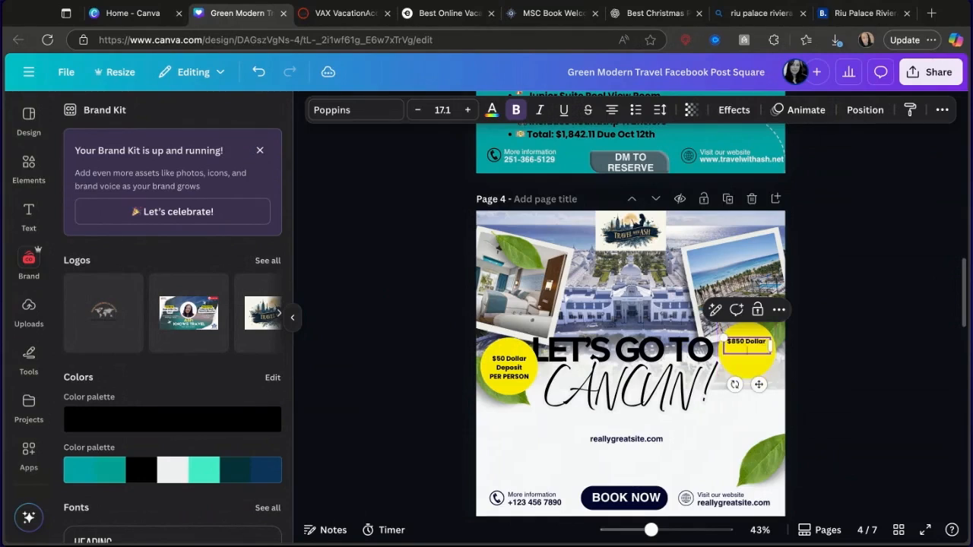
pyautogui.write('In')
pyautogui.press('Return')
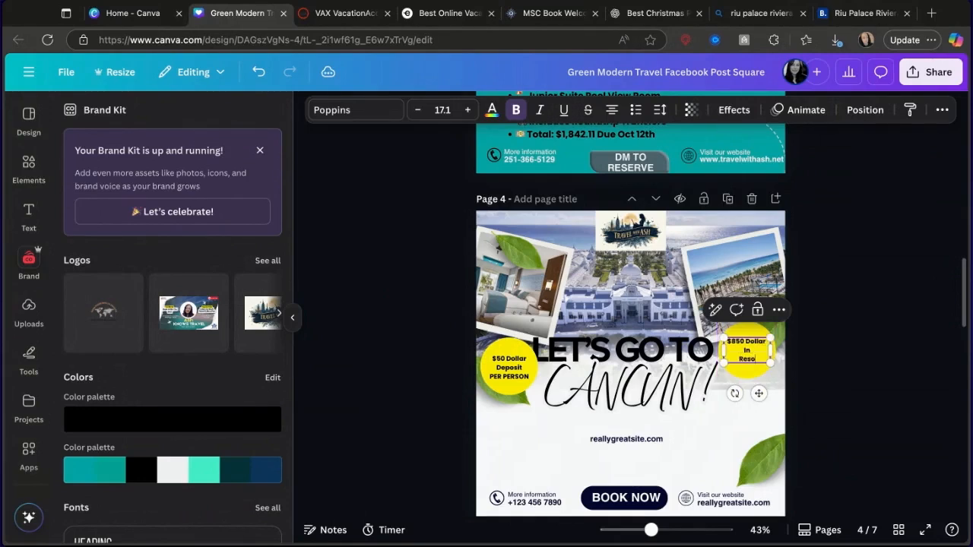
pyautogui.write('Resort Credits')
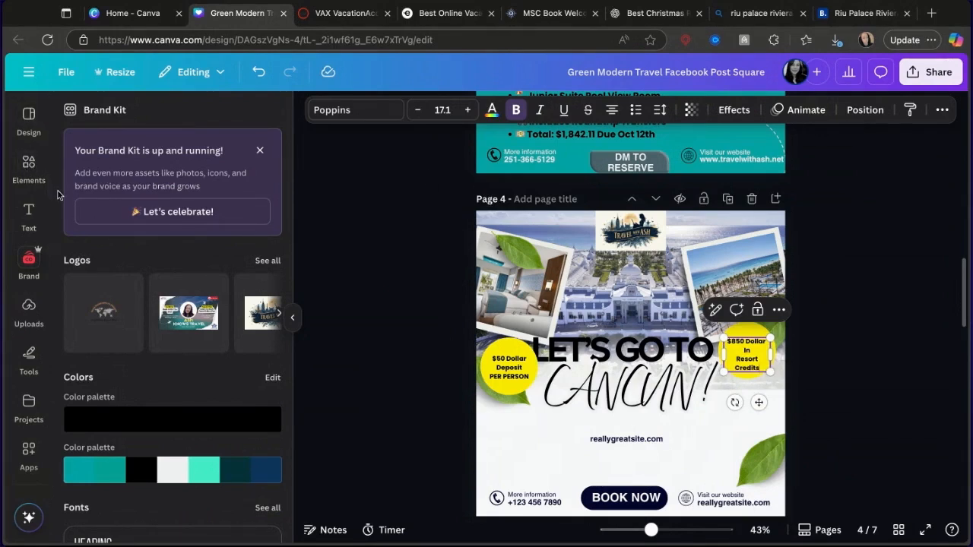
# - Search the elements for "christmas", add the red ribbon with a bow and move it over page 4's upper-right corner
pyautogui.click(28, 169)
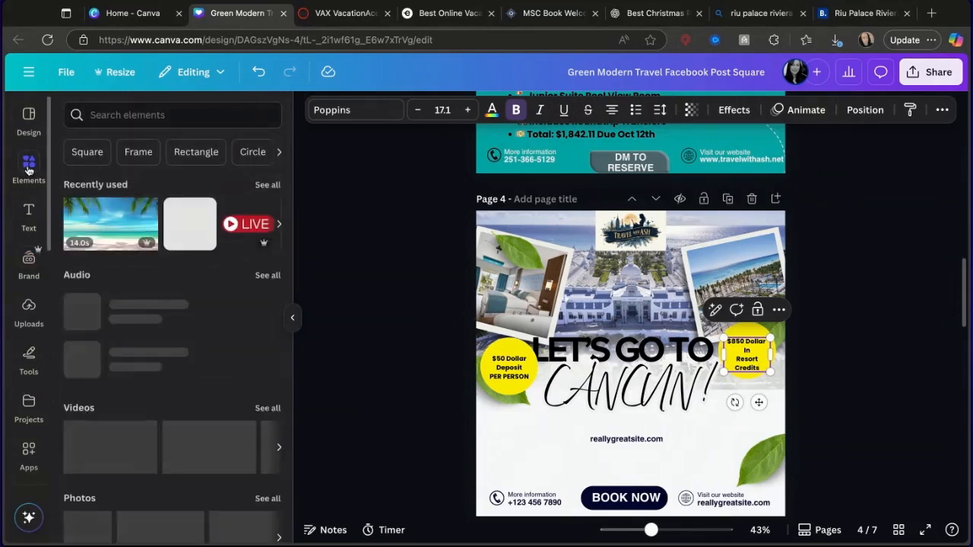
pyautogui.click(121, 115)
pyautogui.write('christmas')
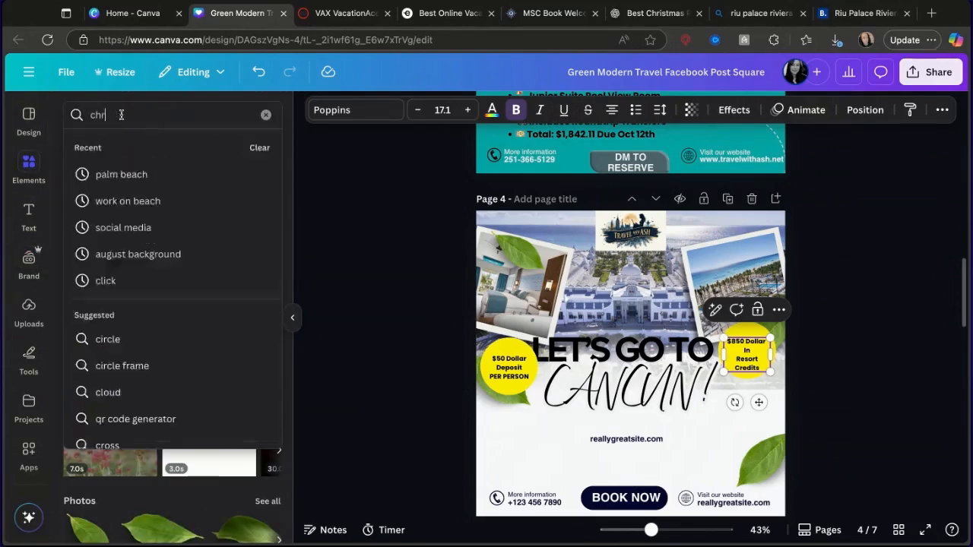
pyautogui.press('Return')
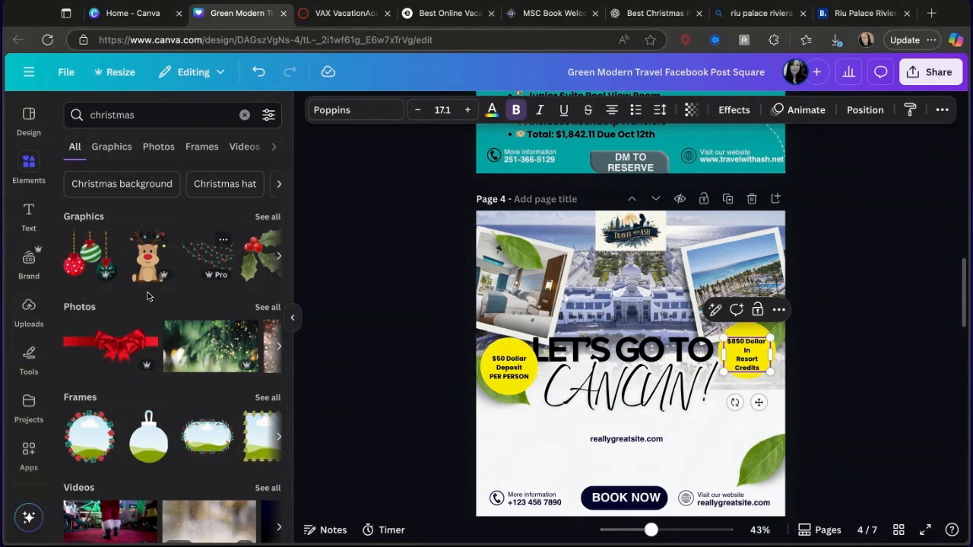
pyautogui.click(111, 345)
pyautogui.moveTo(631, 358); pyautogui.dragTo(724, 233)
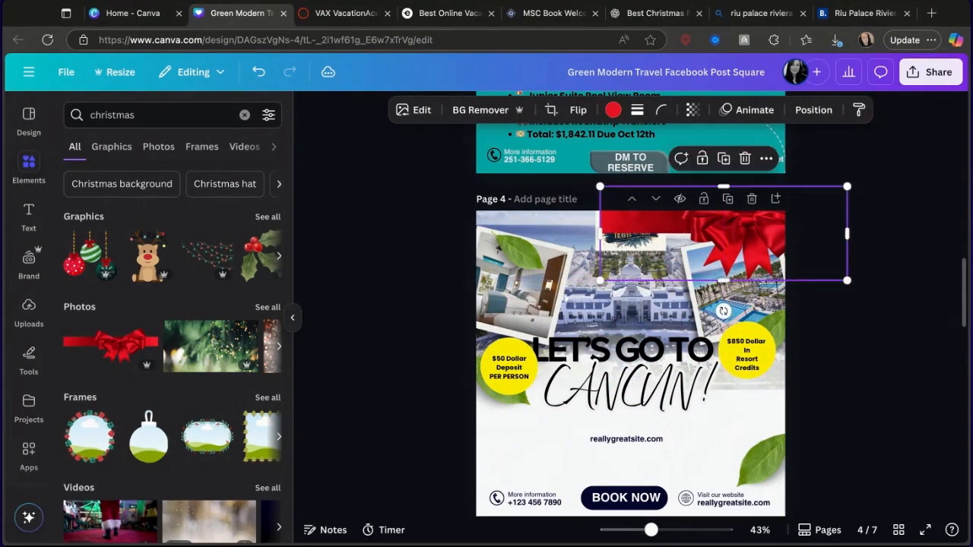
# - Rotate the red bow ribbon diagonally and position it across page 4's upper-right corner
pyautogui.moveTo(725, 308); pyautogui.dragTo(690, 302)
pyautogui.moveTo(721, 246)
pyautogui.mouseDown()
pyautogui.moveTo(735, 239)
pyautogui.moveTo(724, 241)
pyautogui.mouseUp()
pyautogui.click(903, 309)
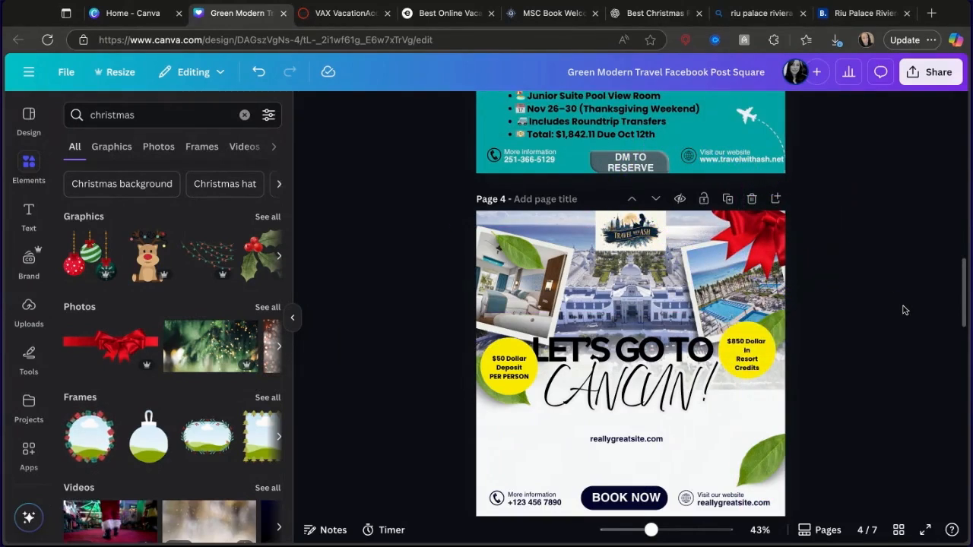
# - Try a smaller peeking reindeer graphic beside page 4's hotel photos and delete it
pyautogui.click(279, 256)
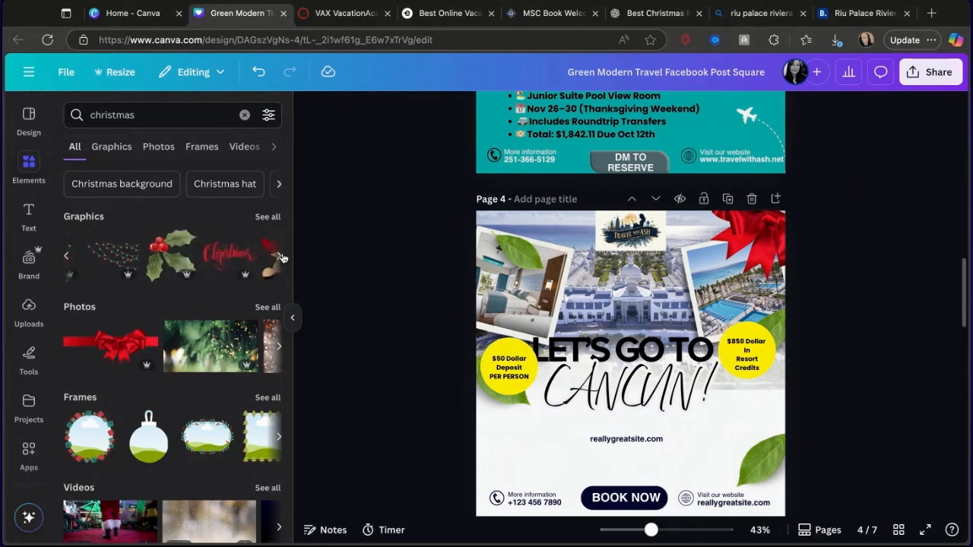
pyautogui.click(205, 257)
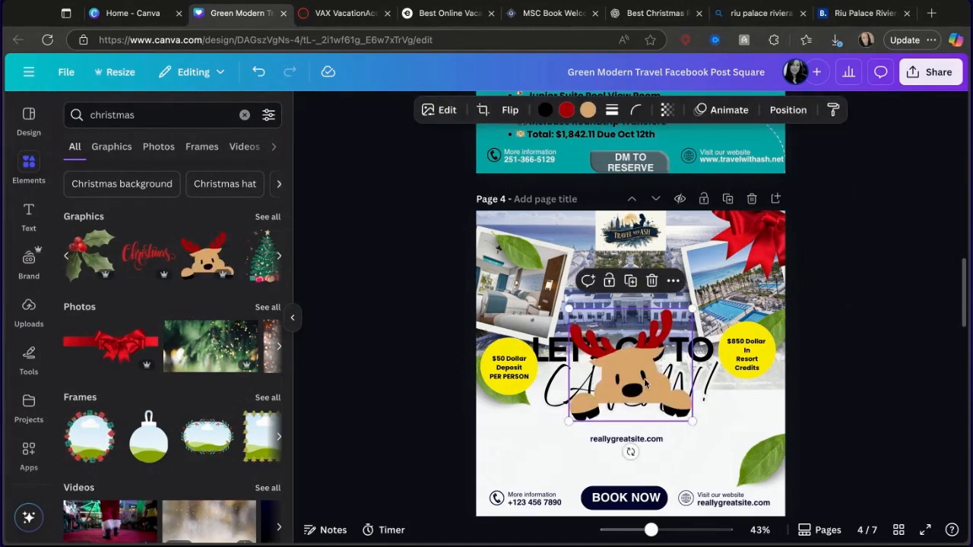
pyautogui.moveTo(693, 421); pyautogui.dragTo(647, 382)
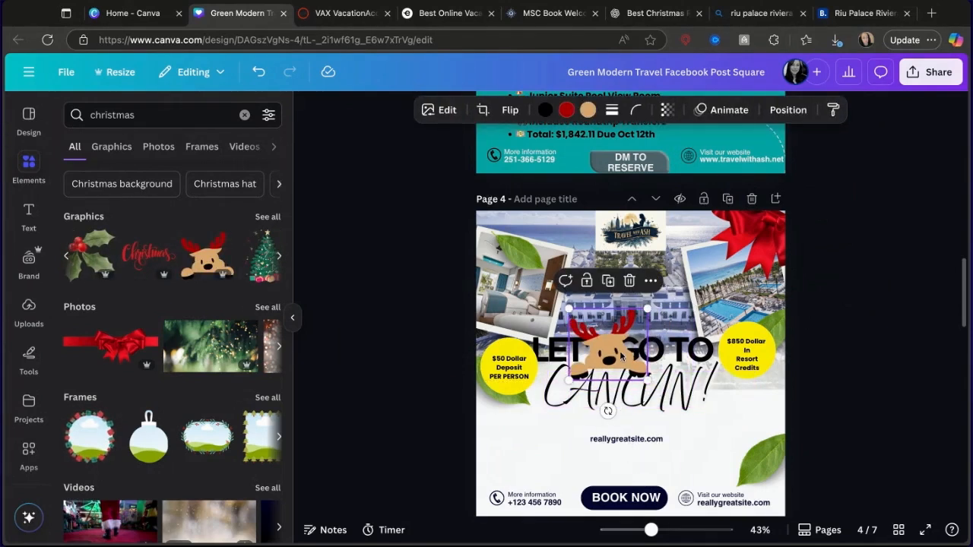
pyautogui.moveTo(618, 353); pyautogui.dragTo(577, 322)
pyautogui.press('Delete')
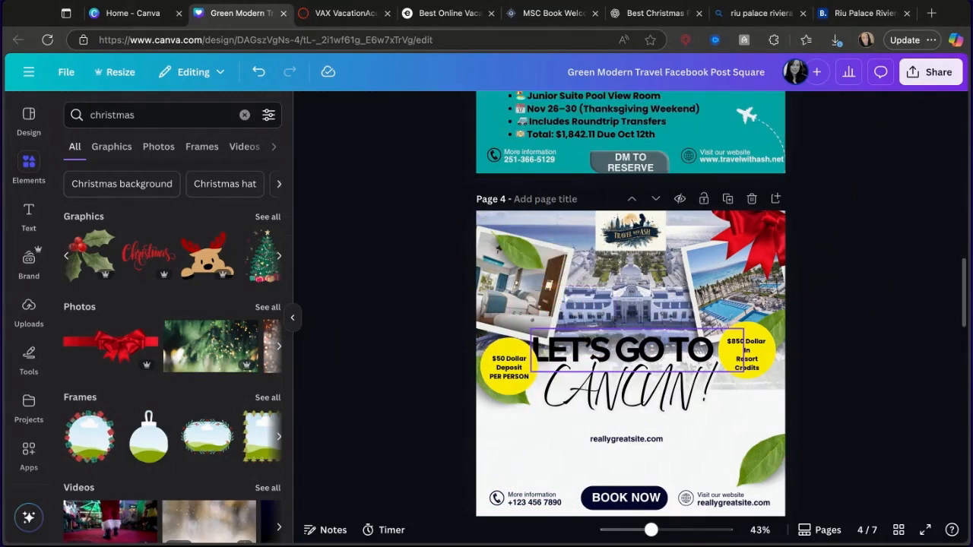
# - Add the peeking Santa graphic, shrink it and place it over the leaf at page 4's lower-right edge
pyautogui.click(278, 257)
pyautogui.click(278, 258)
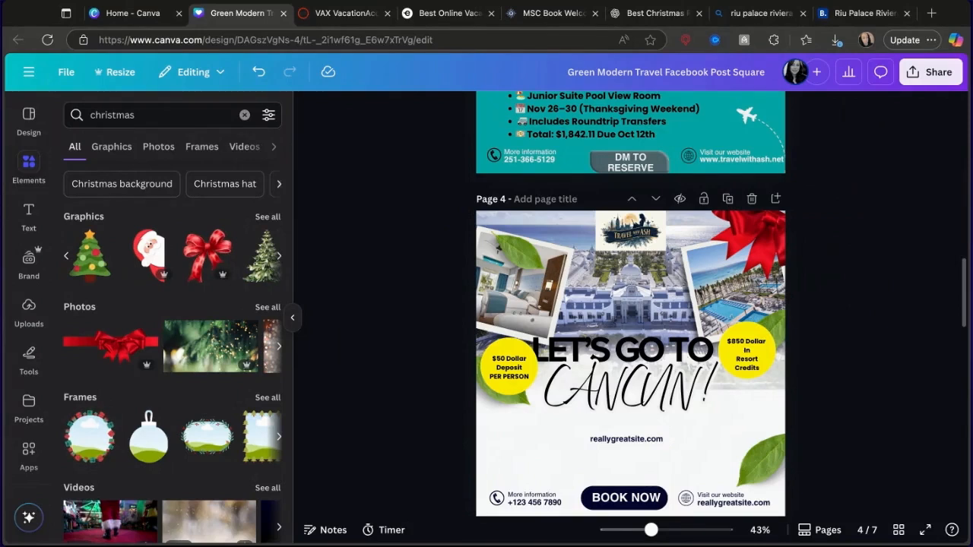
pyautogui.click(156, 259)
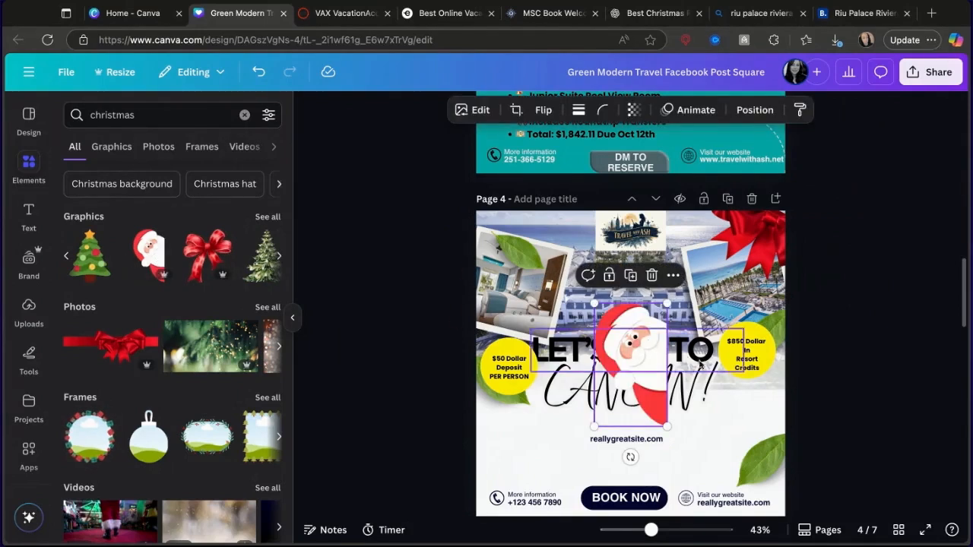
pyautogui.moveTo(670, 431); pyautogui.dragTo(631, 366)
pyautogui.moveTo(616, 322); pyautogui.dragTo(778, 443)
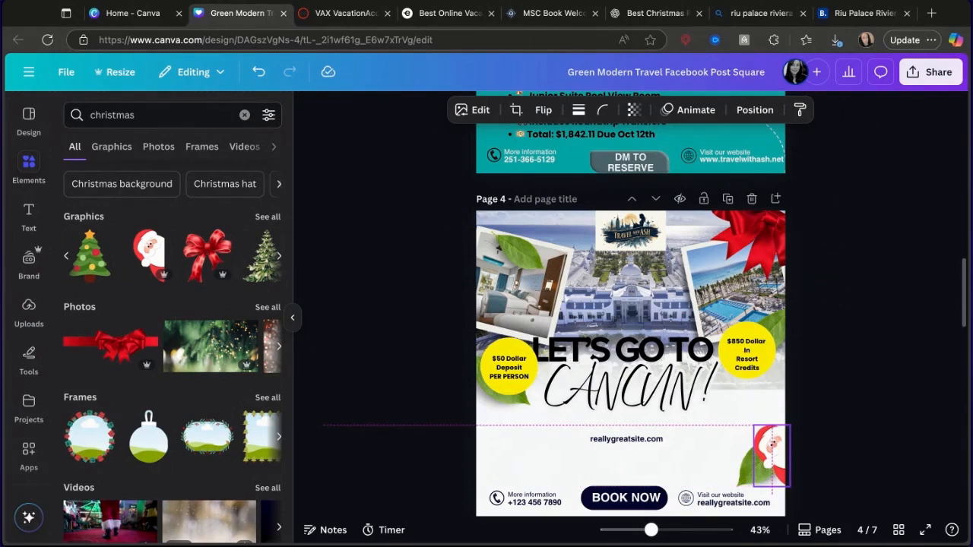
pyautogui.click(879, 410)
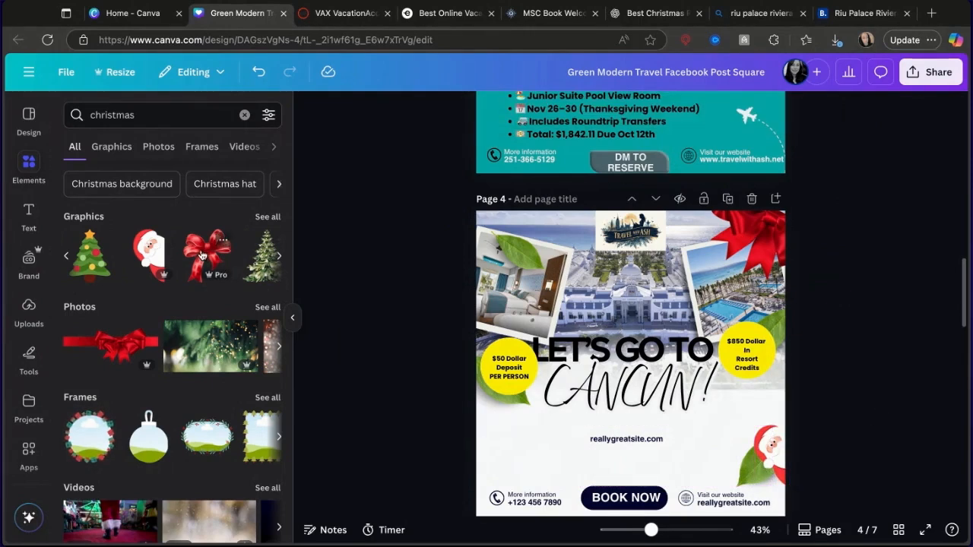
# - Add the gift boxes graphic, shrink it and place it above the phone contact in page 4's lower-left corner
pyautogui.click(279, 256)
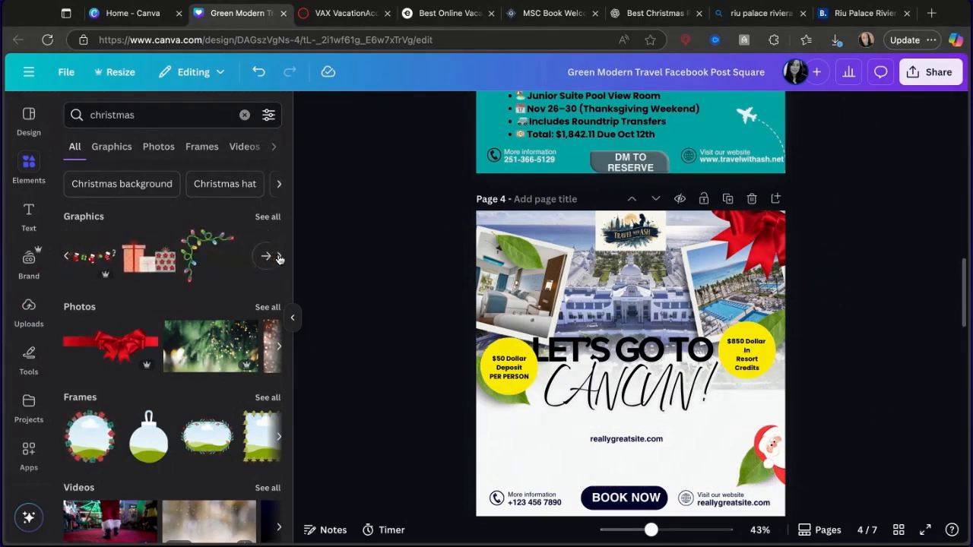
pyautogui.moveTo(141, 259); pyautogui.dragTo(577, 375)
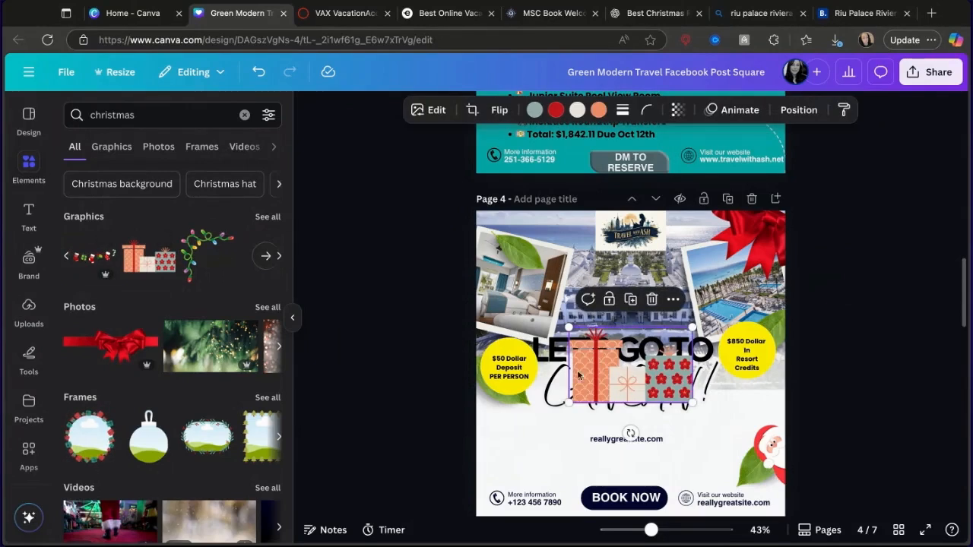
pyautogui.moveTo(689, 401); pyautogui.dragTo(508, 479)
pyautogui.click(914, 423)
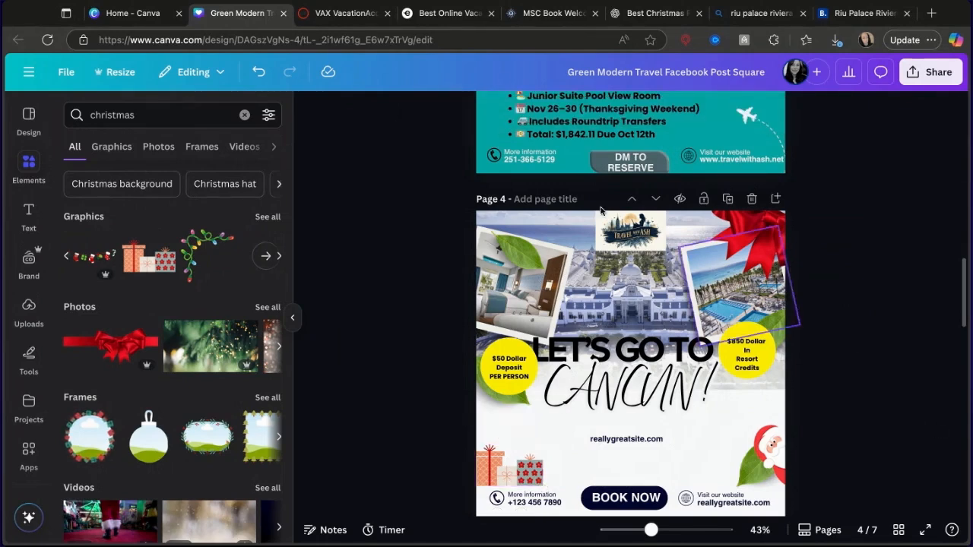
# - Check the hotel on the VAX booking page, replace "CANCUN!" on page 4 with "RIVIERA MAYA" and resize it to fit one line
pyautogui.click(346, 13)
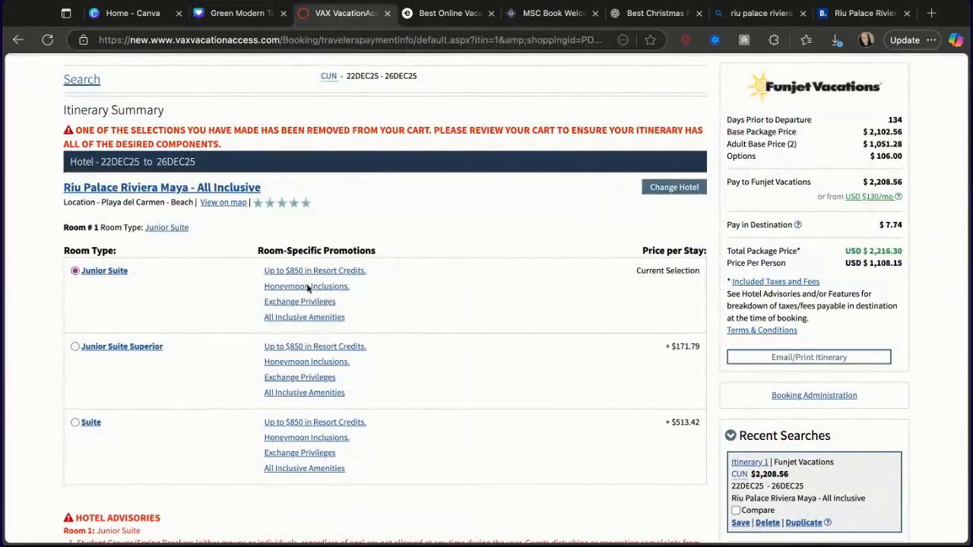
pyautogui.click(262, 16)
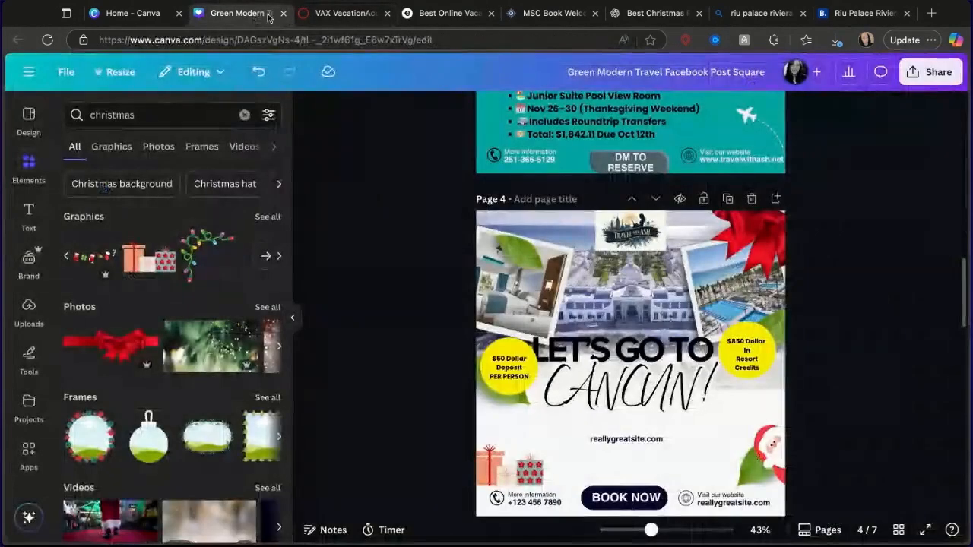
pyautogui.click(654, 399)
pyautogui.hotkey('ctrl', 'a')
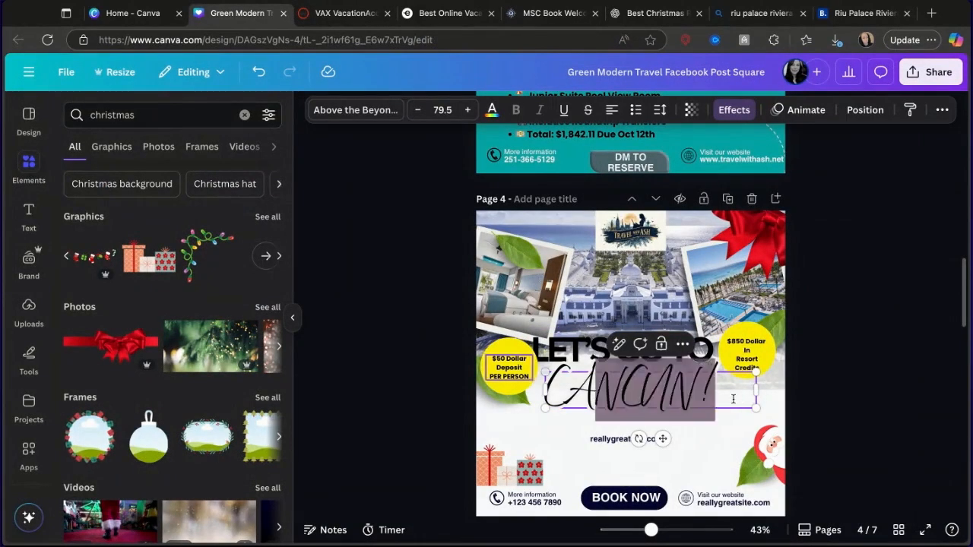
pyautogui.write('RI')
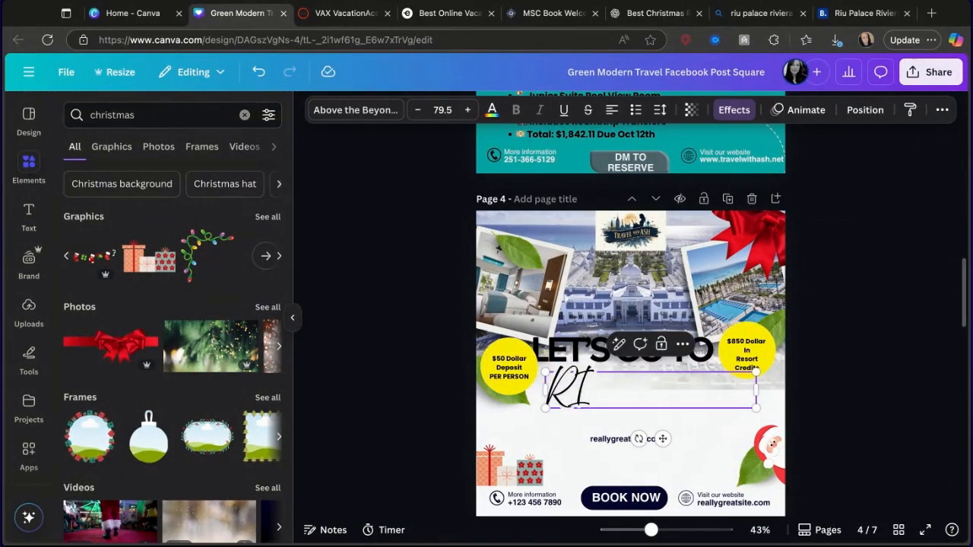
pyautogui.write('VIERA M')
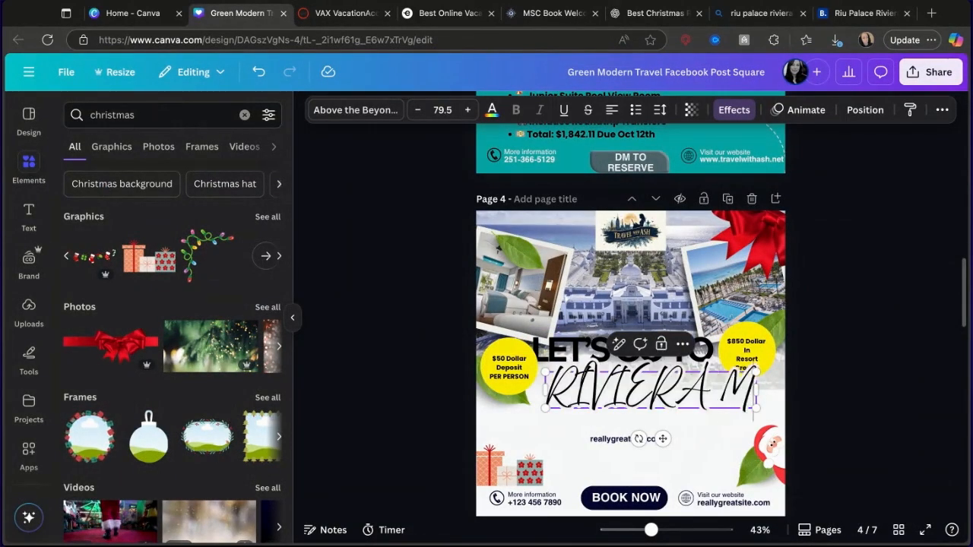
pyautogui.write('AIA')
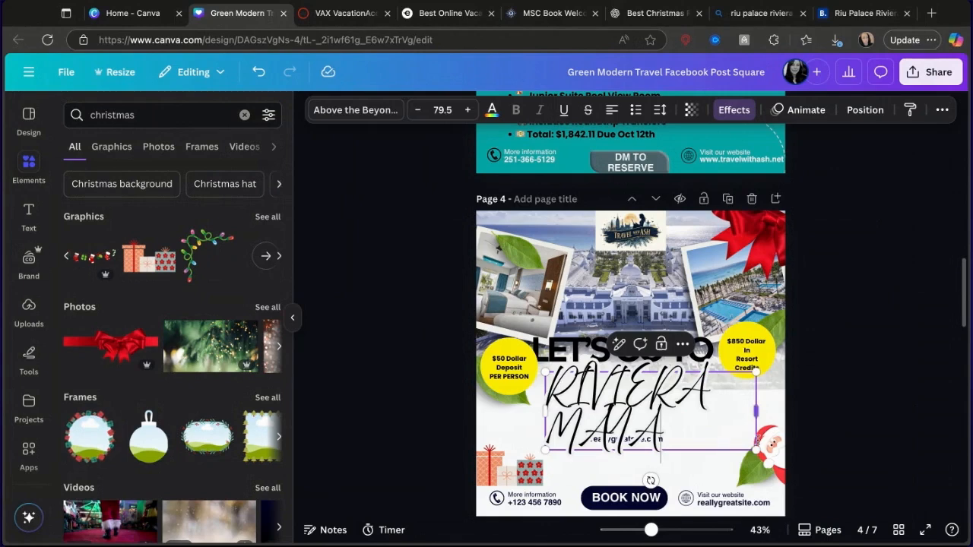
pyautogui.moveTo(755, 448); pyautogui.dragTo(787, 432)
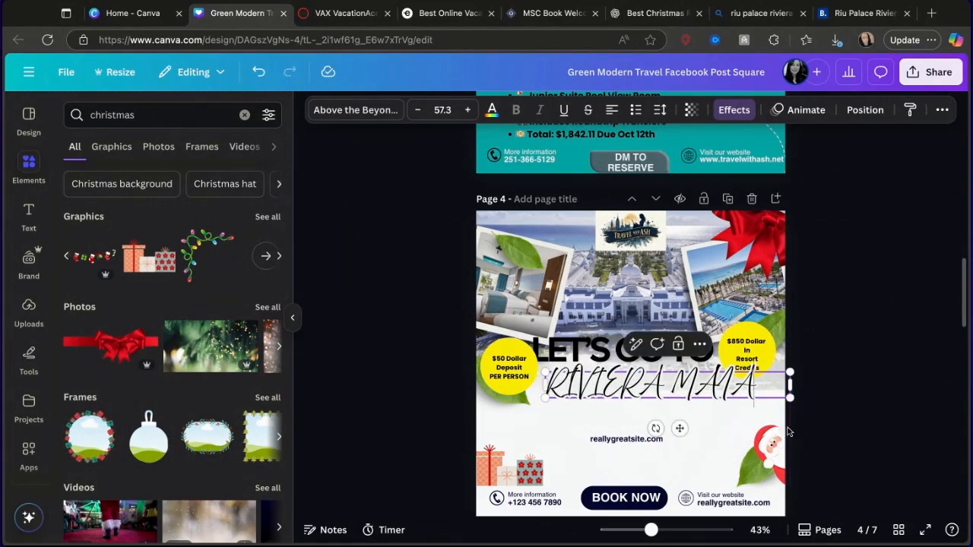
# - Move the "RIVIERA MAYA" text slightly down, try the Splice, Hollow, Shadow, Lift and Background effects, and set its effect to None
pyautogui.click(605, 356)
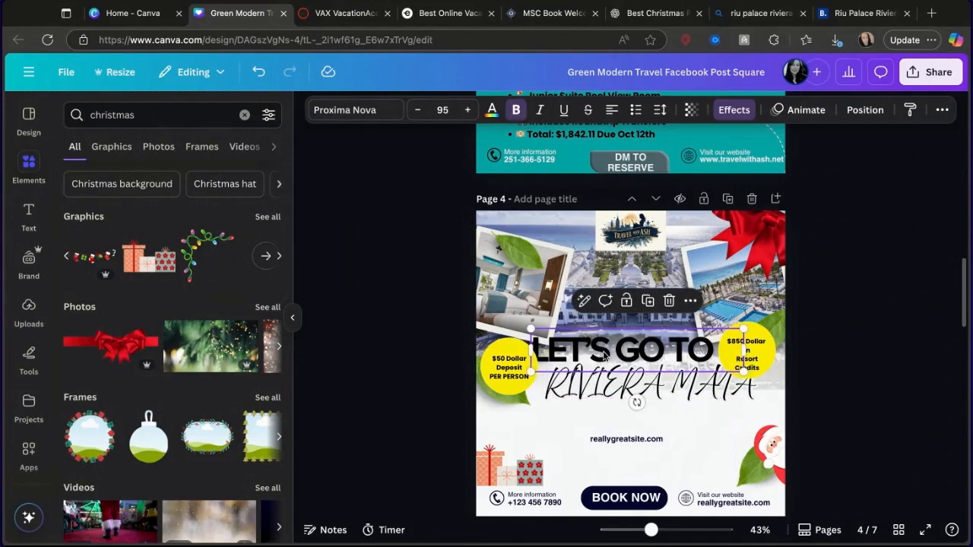
pyautogui.click(638, 389)
pyautogui.click(733, 109)
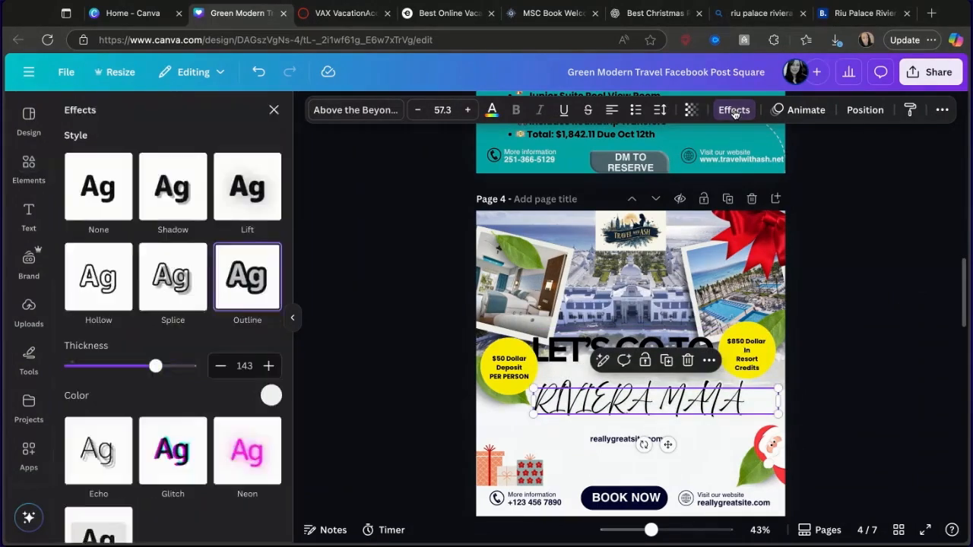
pyautogui.click(173, 280)
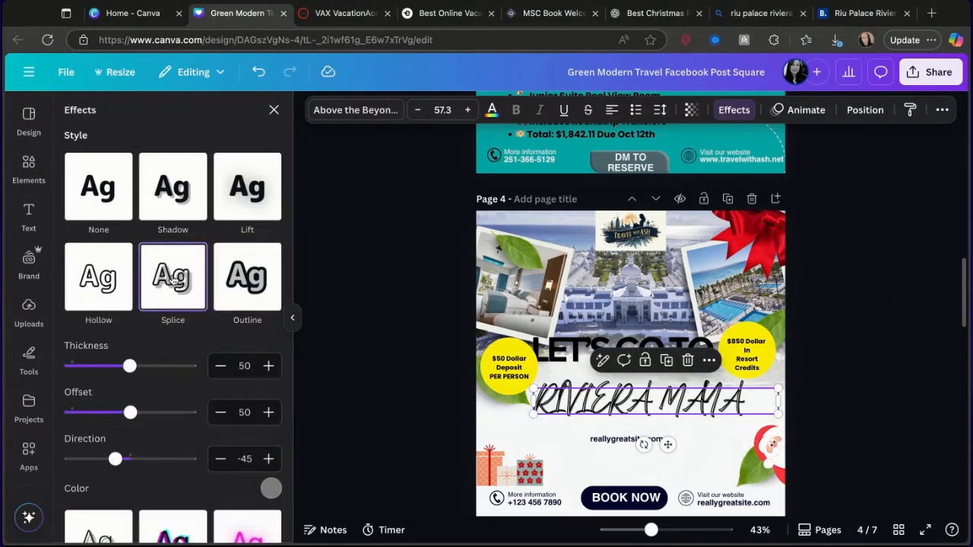
pyautogui.click(98, 277)
pyautogui.click(199, 207)
pyautogui.click(251, 198)
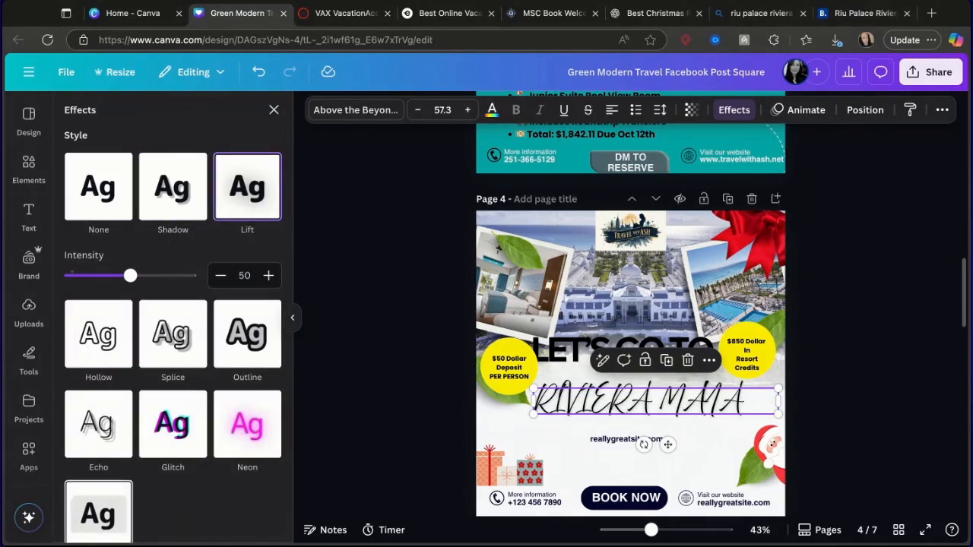
pyautogui.click(119, 514)
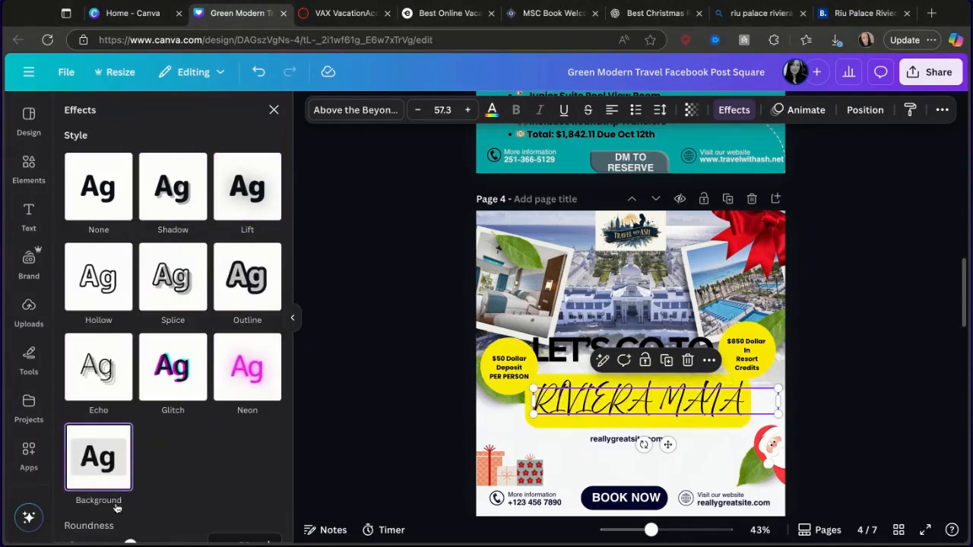
pyautogui.click(126, 199)
# - Set "RIVIERA MAYA" in centered Bantayog, enlarge it to size 71.7 and place it directly beneath "LET'S GO TO"
pyautogui.click(361, 120)
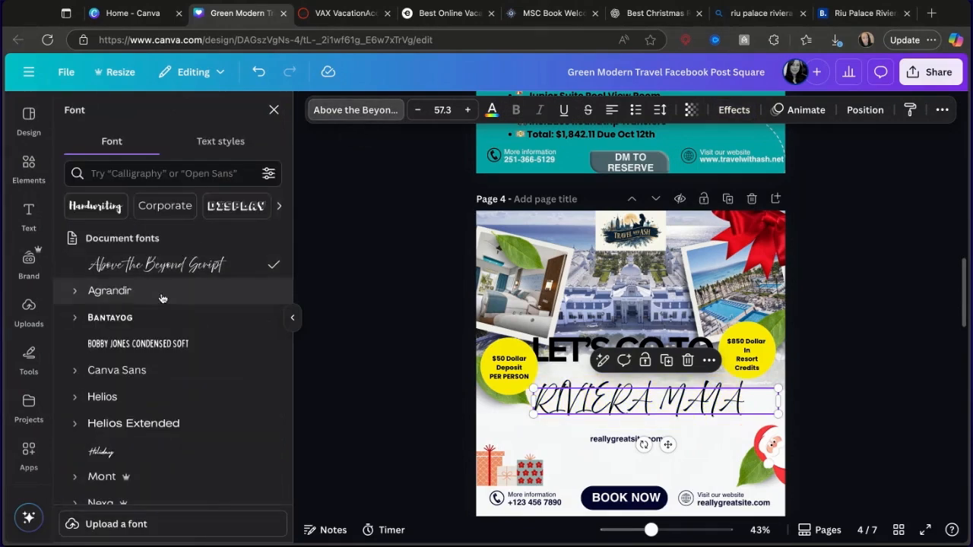
pyautogui.click(129, 322)
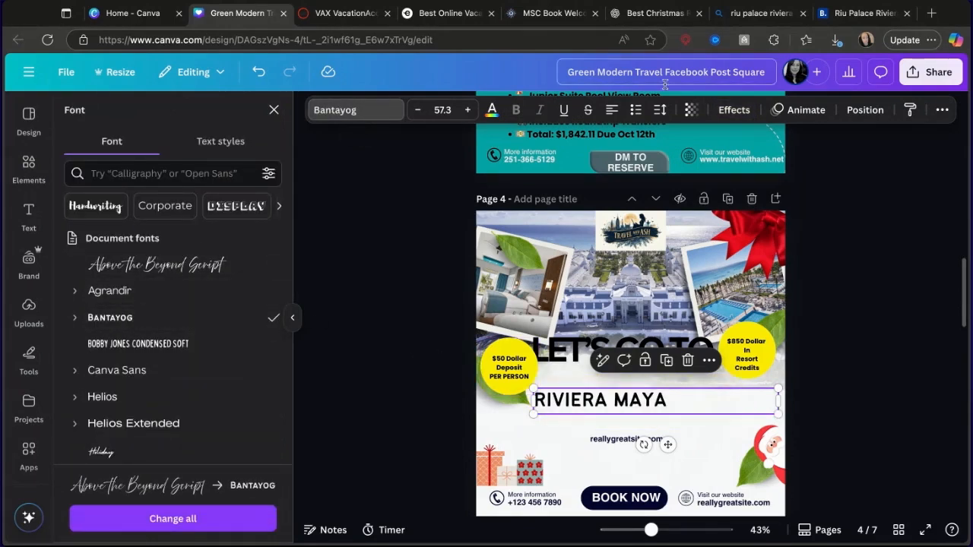
pyautogui.click(613, 110)
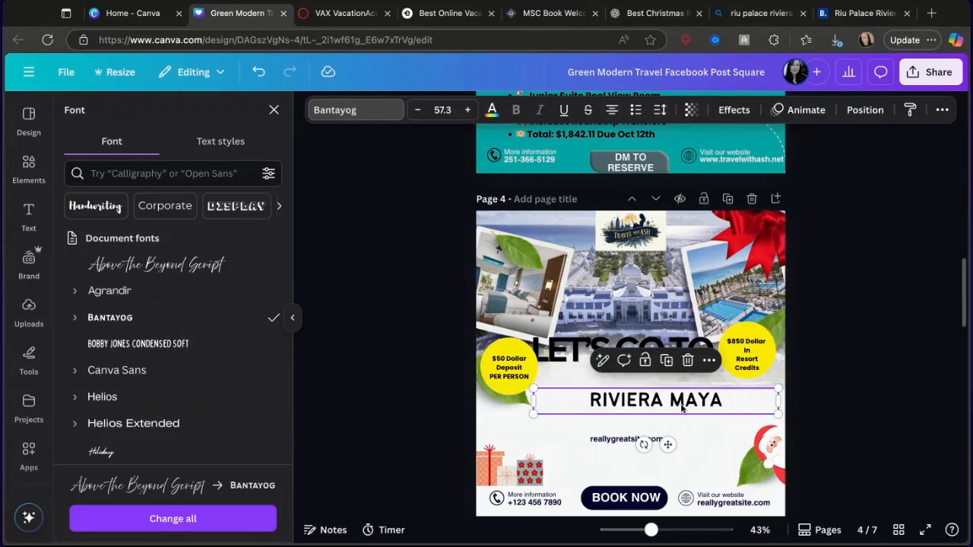
pyautogui.moveTo(535, 388); pyautogui.dragTo(511, 372)
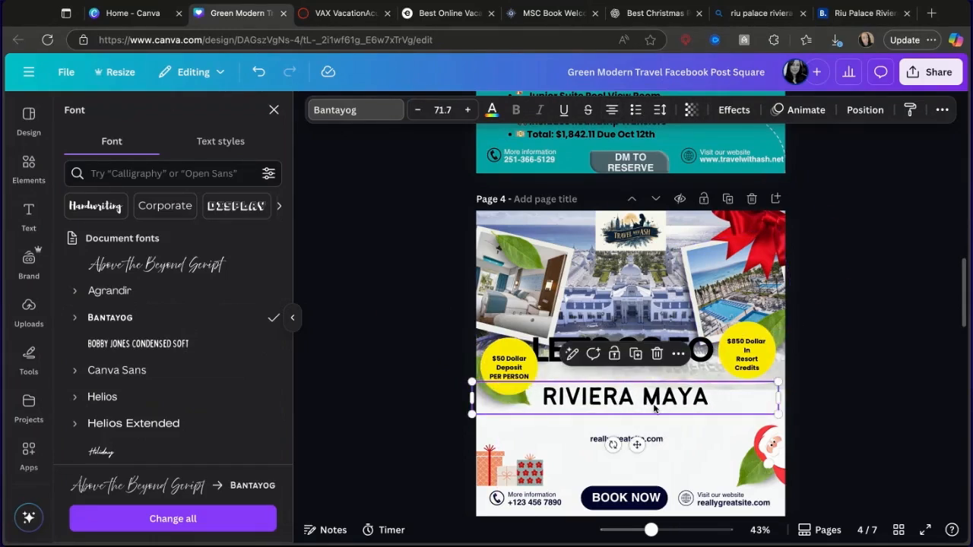
pyautogui.moveTo(653, 405); pyautogui.dragTo(656, 411)
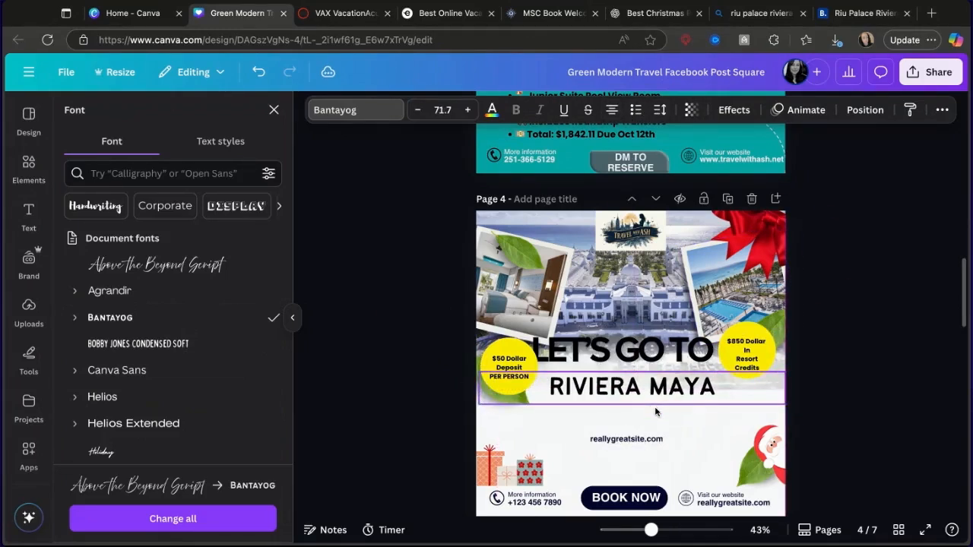
pyautogui.doubleClick(617, 387)
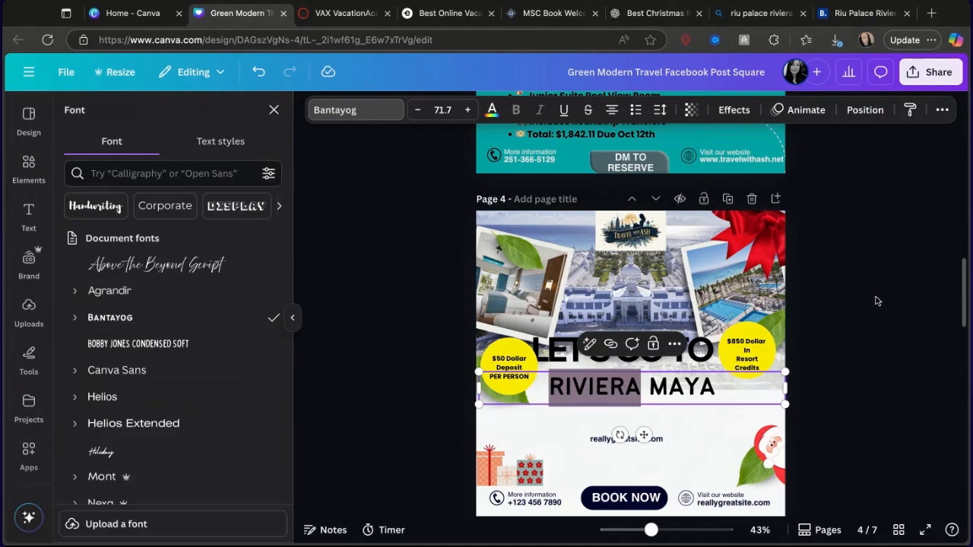
pyautogui.click(839, 480)
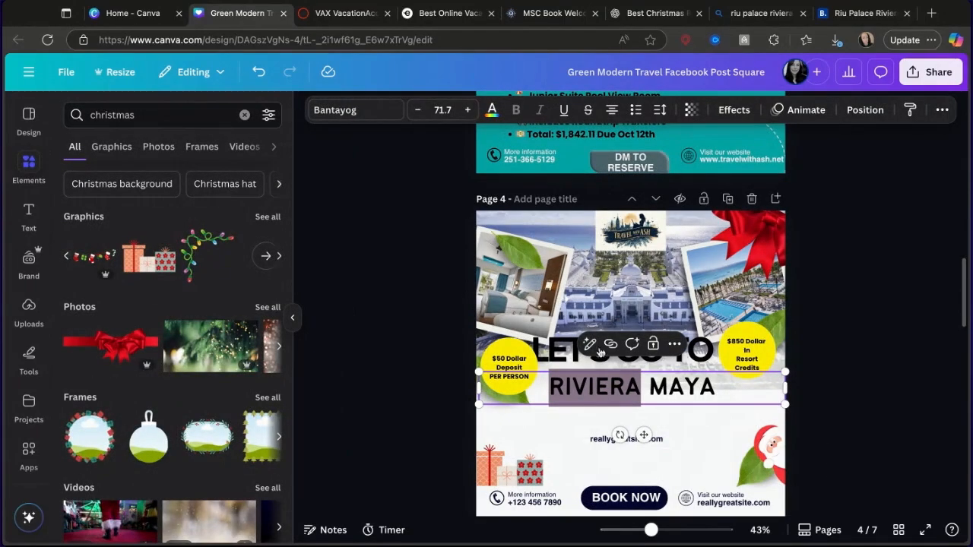
# - Switch to the VAX booking page and copy the hotel name "Riu Palace Riviera Maya - All Inclusive" from the itinerary
pyautogui.click(347, 14)
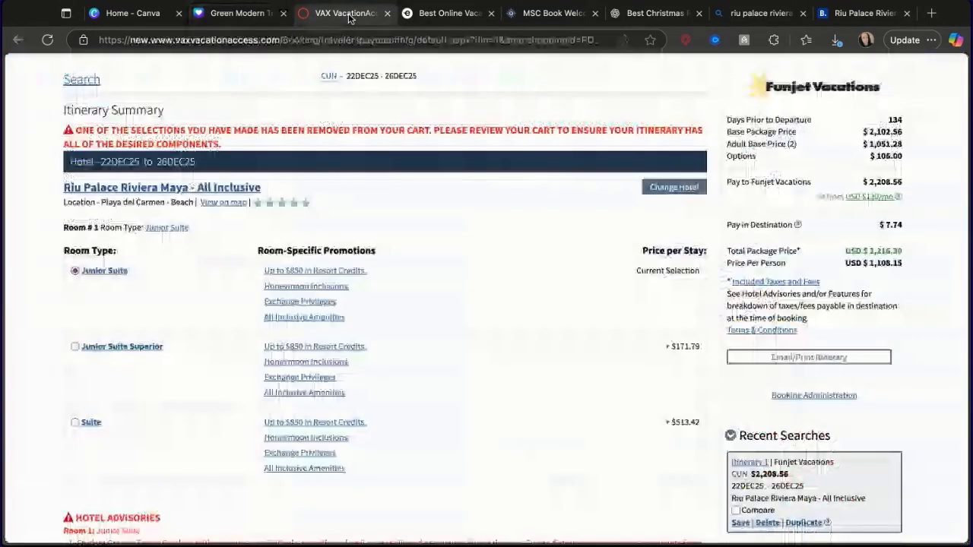
pyautogui.scroll(-5, 622, 315)
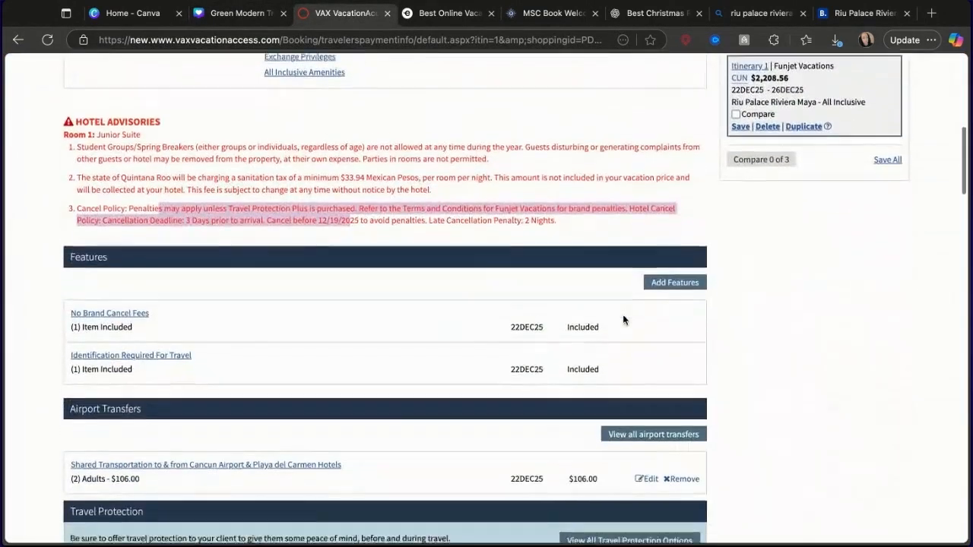
pyautogui.scroll(5, 622, 314)
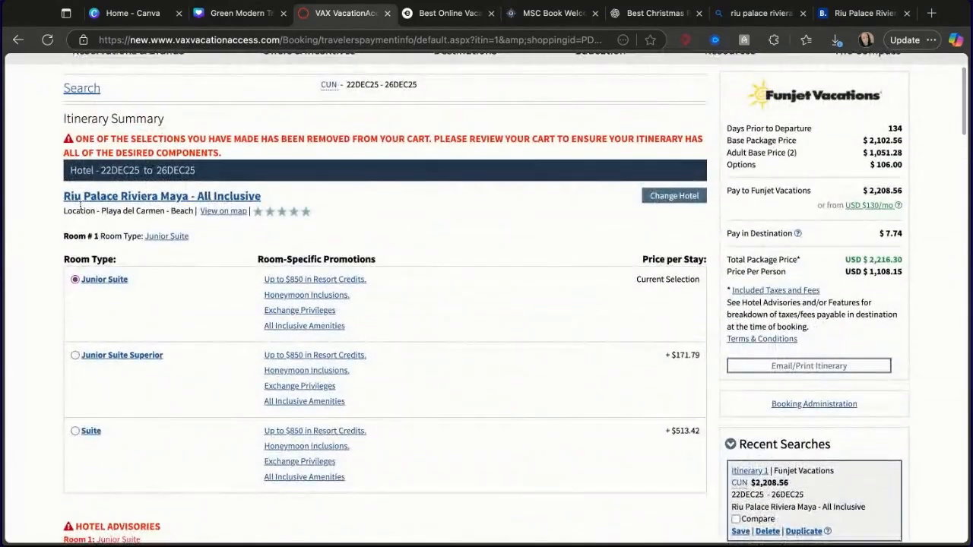
pyautogui.moveTo(61, 196); pyautogui.dragTo(262, 197)
pyautogui.press('super+c')
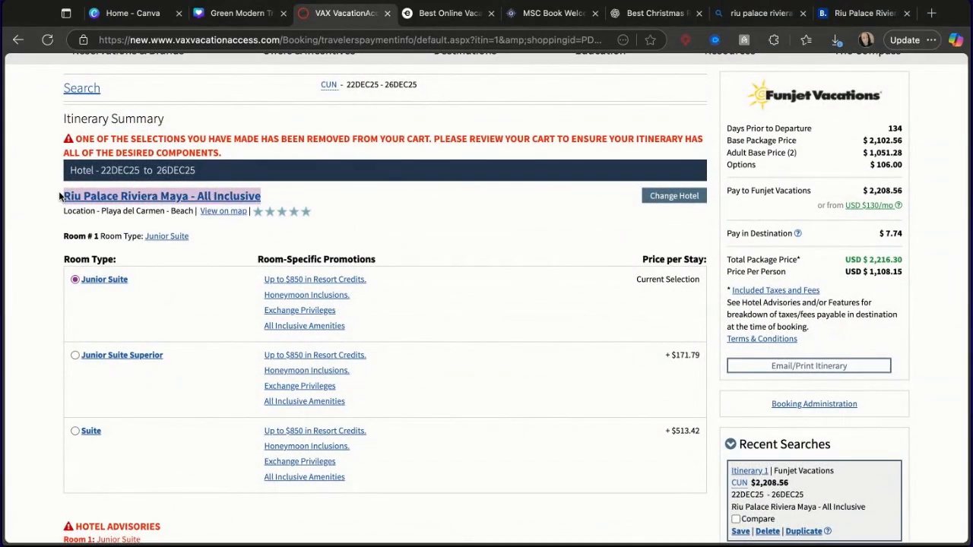
# - Switch to the Canva flyer and replace the "reallygreatsite.com" text above "BOOK NOW" on page 4 with the copied hotel name
pyautogui.click(241, 15)
pyautogui.click(665, 448)
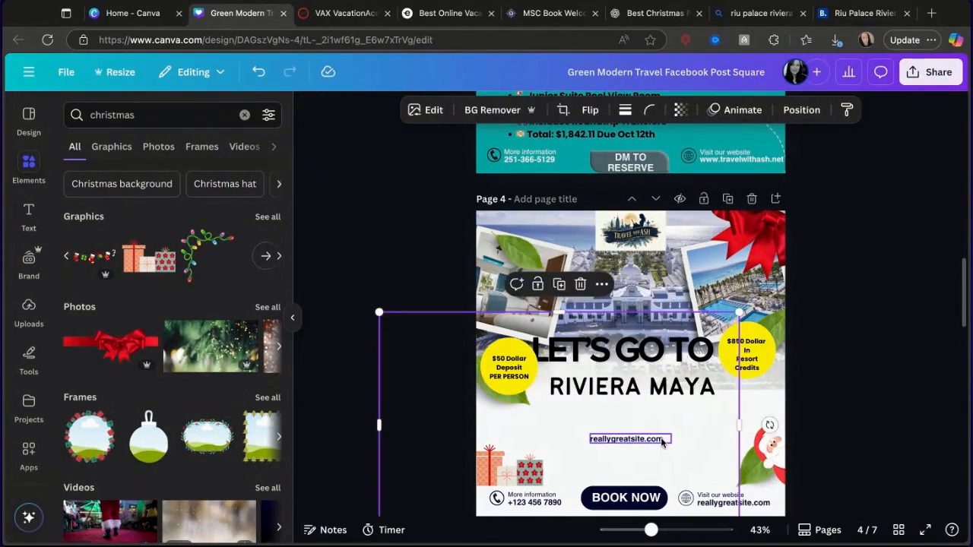
pyautogui.doubleClick(662, 441)
pyautogui.press('super+v')
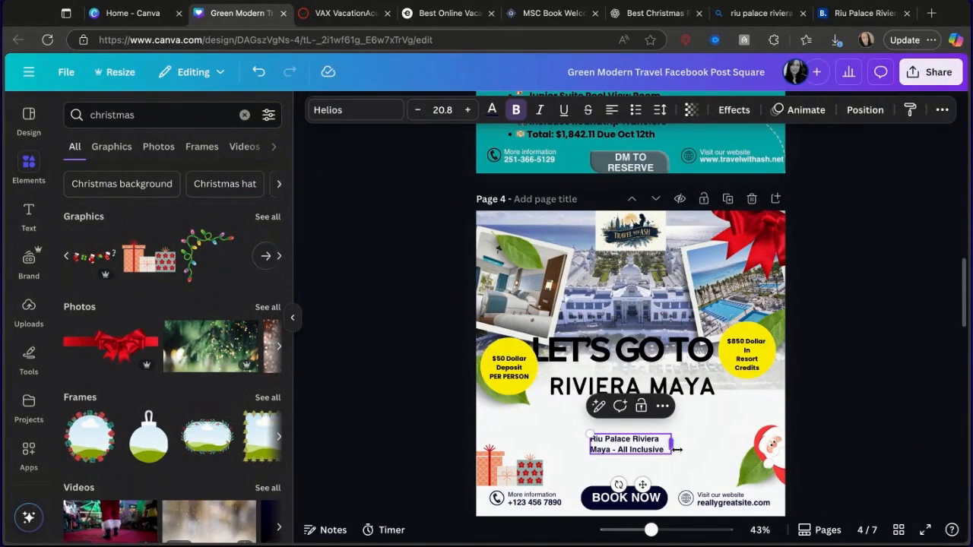
# - Widen the hotel name's text box to fit one line, center its text and place it directly beneath "RIVIERA MAYA"
pyautogui.moveTo(672, 446); pyautogui.dragTo(752, 441)
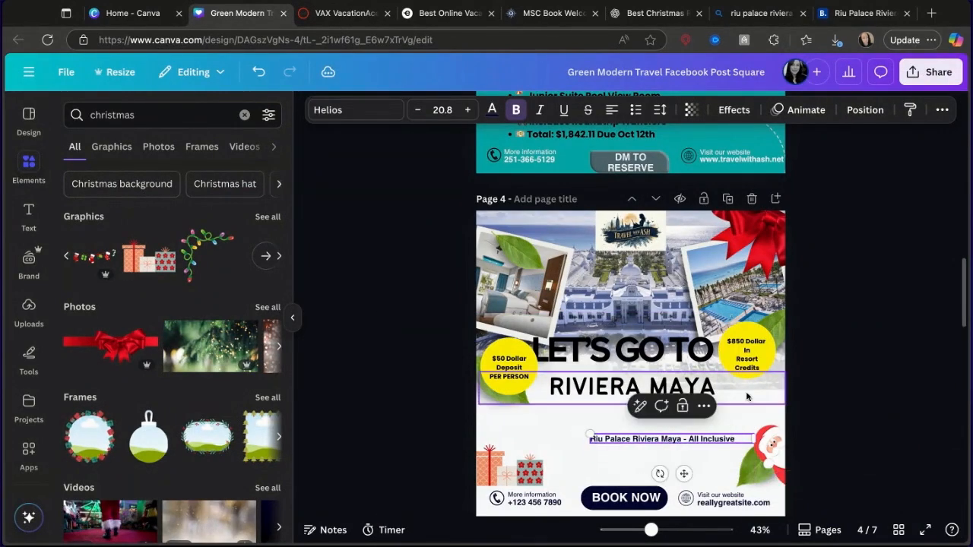
pyautogui.click(611, 109)
pyautogui.moveTo(688, 474); pyautogui.dragTo(646, 449)
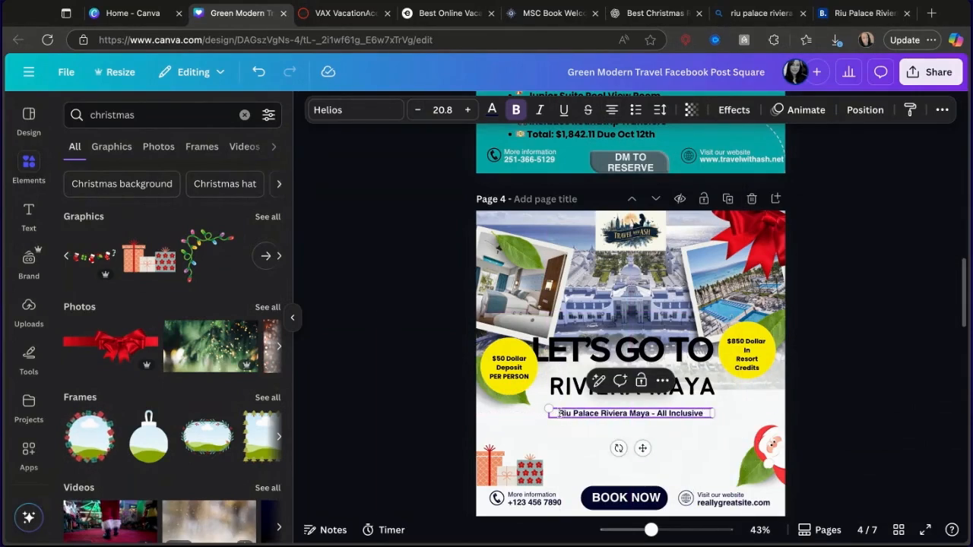
# - Add "5 STARS" in front of the hotel name and resize the text box so the line fits on one row
pyautogui.write('5 ')
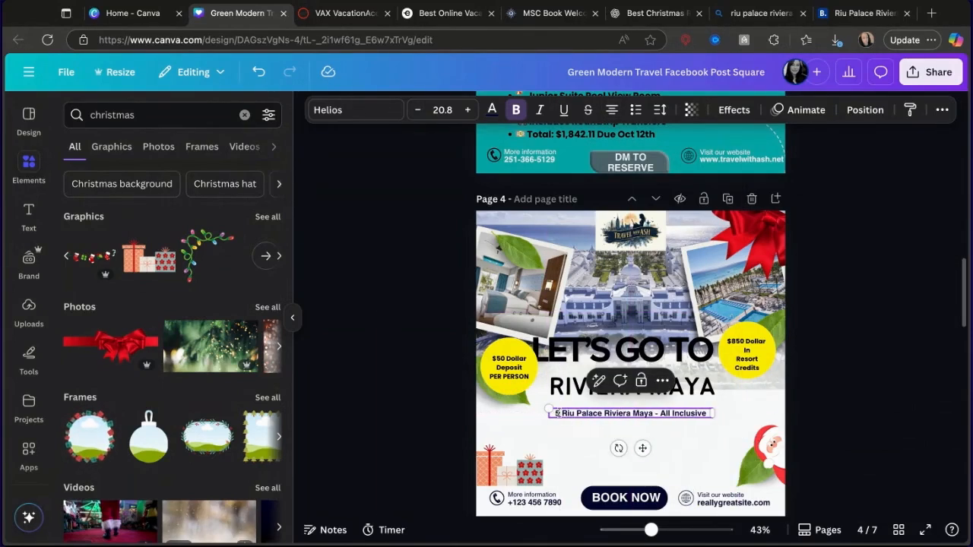
pyautogui.write('STARTS')
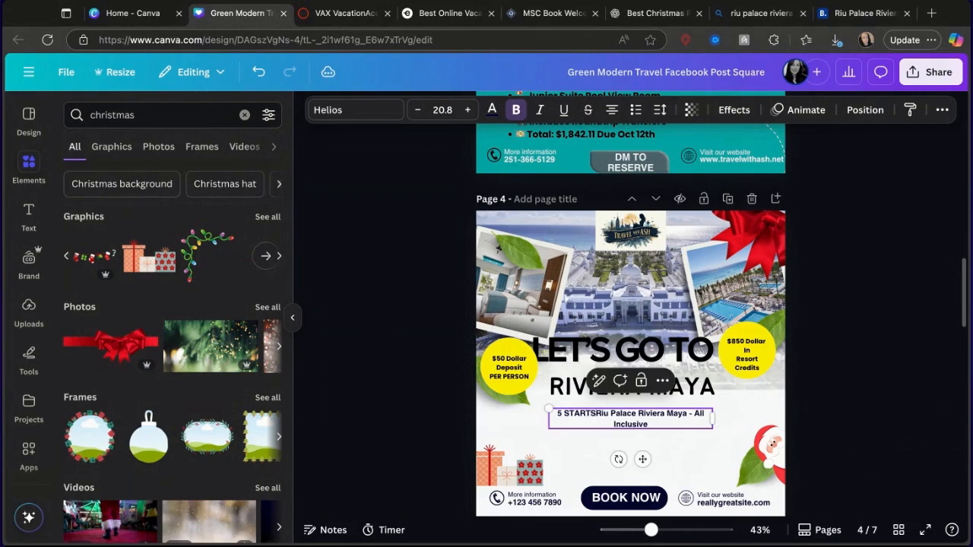
pyautogui.press('BackSpace')
pyautogui.press('BackSpace')
pyautogui.write('S')
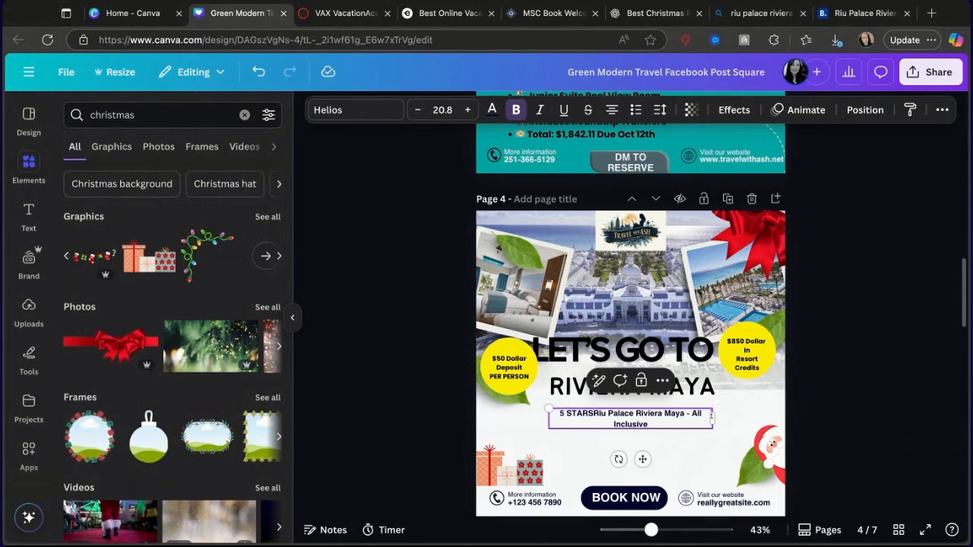
pyautogui.moveTo(714, 418); pyautogui.dragTo(684, 411)
pyautogui.click(709, 440)
pyautogui.click(696, 414)
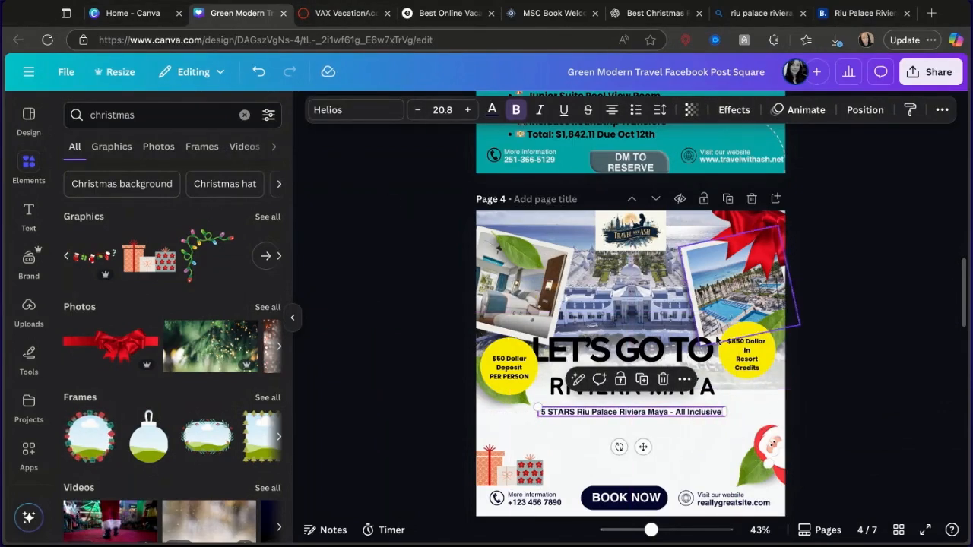
# - Copy the yellow "Luxury Room" label from page 2 to page 4, place it beneath the $850 badge and change it to "2 ADULTS"
pyautogui.scroll(5, 756, 199)
pyautogui.scroll(4, 756, 199)
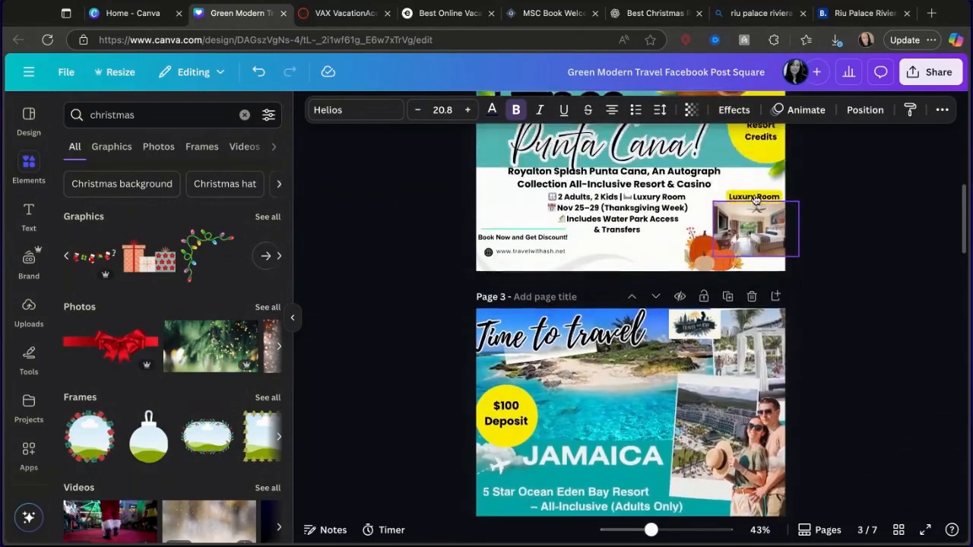
pyautogui.click(743, 261)
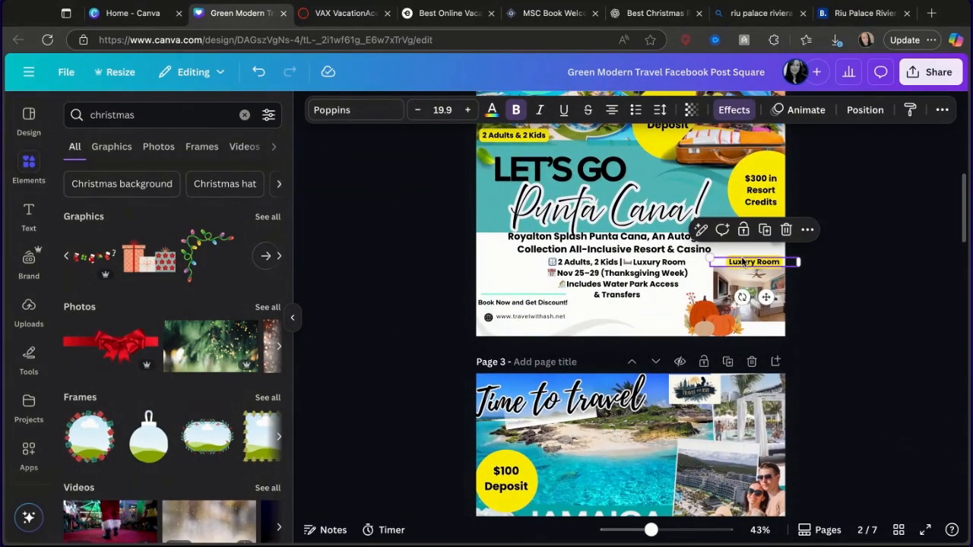
pyautogui.scroll(-10, 757, 335)
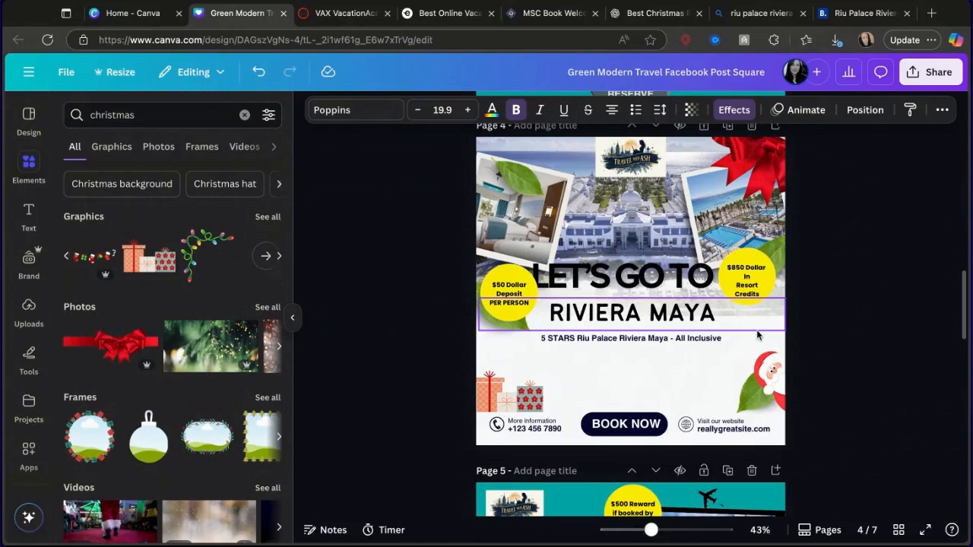
pyautogui.press('super+v')
pyautogui.moveTo(764, 404); pyautogui.dragTo(768, 361)
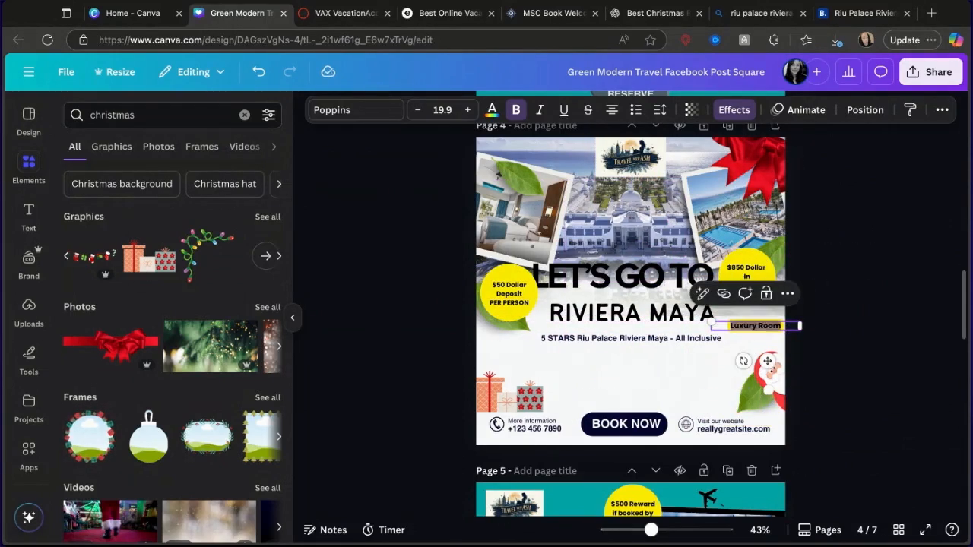
pyautogui.write('2 ADU')
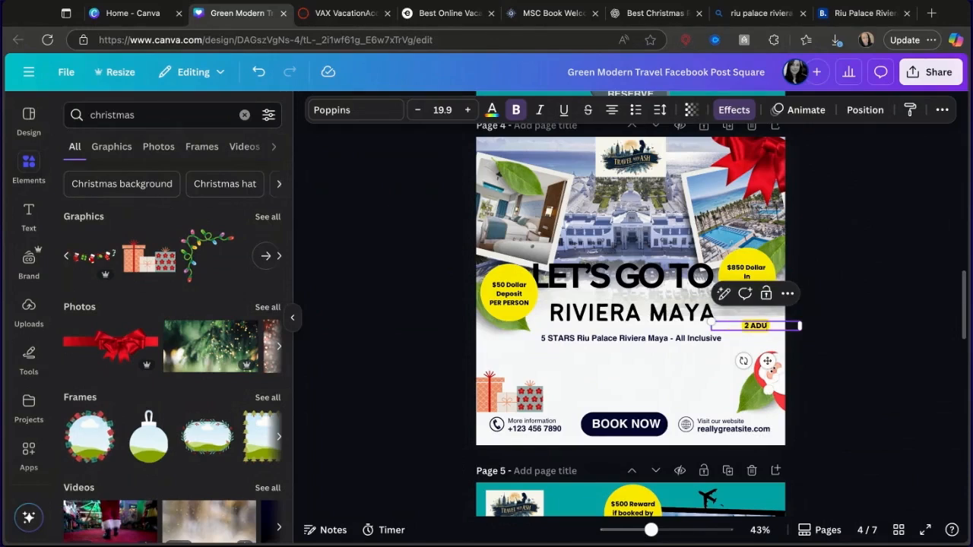
pyautogui.write('LTS')
pyautogui.click(835, 296)
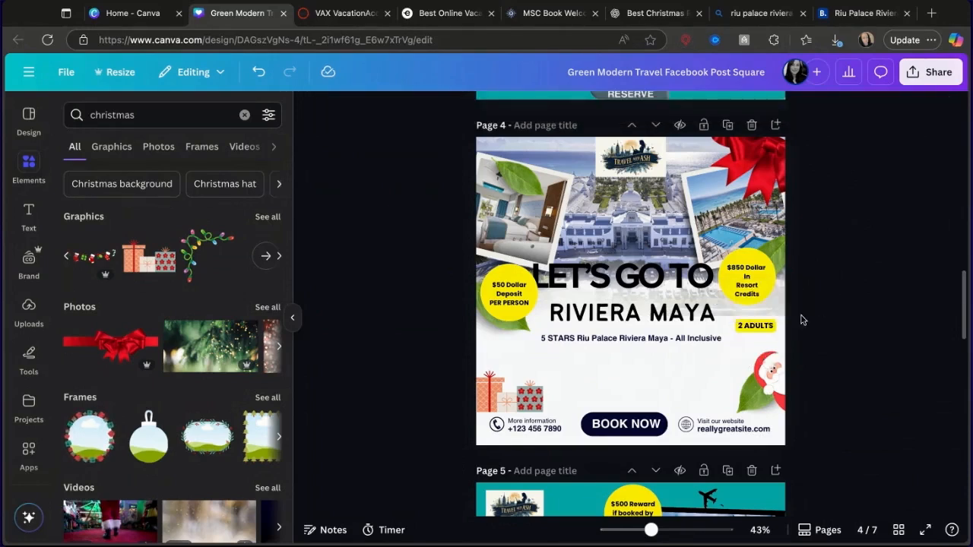
# - Paste another "Luxury Room" label on page 4, move it onto the hotel room photo and change its text to "Junior Suite"
pyautogui.write('Luxury Room')
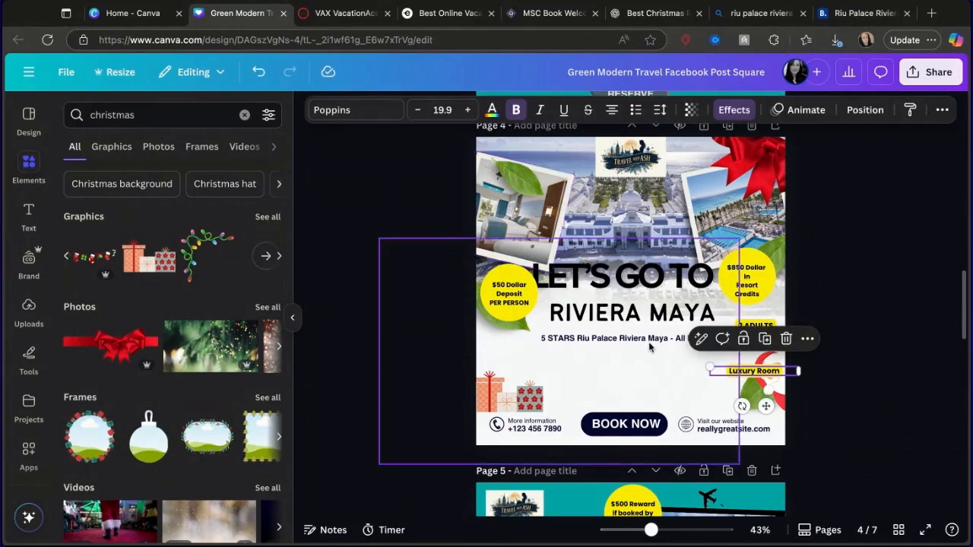
pyautogui.moveTo(765, 403); pyautogui.dragTo(521, 212)
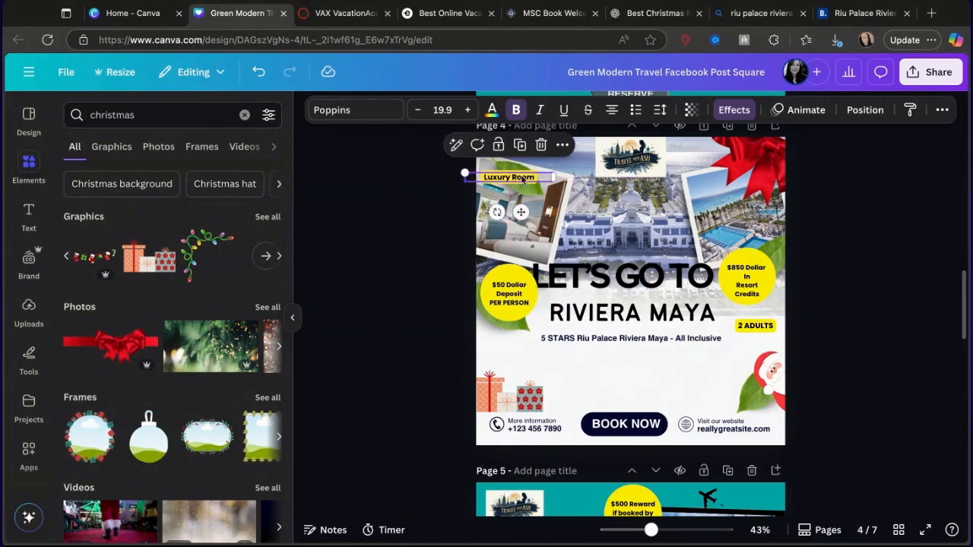
pyautogui.doubleClick(522, 179)
pyautogui.write('Junior SUI')
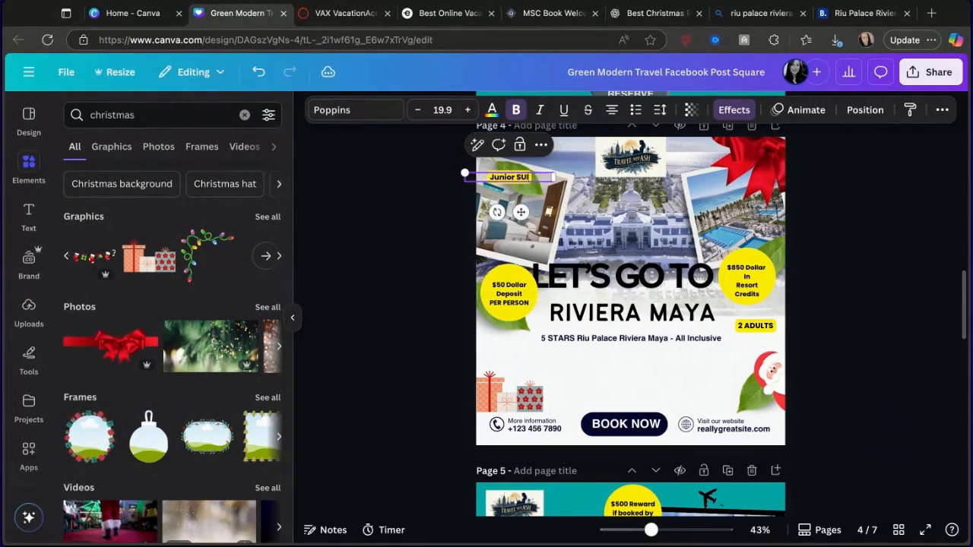
pyautogui.write('te')
# - Move the large overlay image behind page 4's headline text slightly up and to the right
pyautogui.click(621, 262)
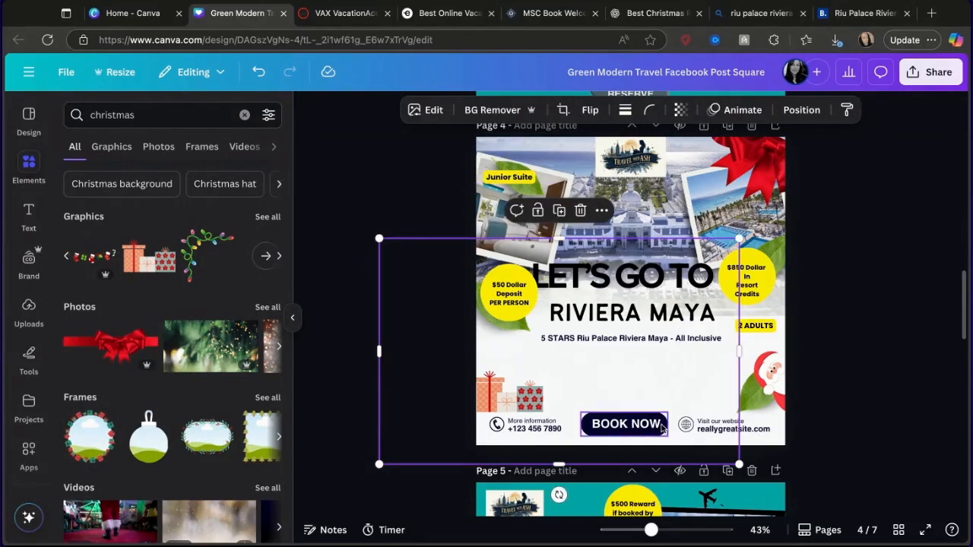
pyautogui.moveTo(649, 284); pyautogui.dragTo(657, 283)
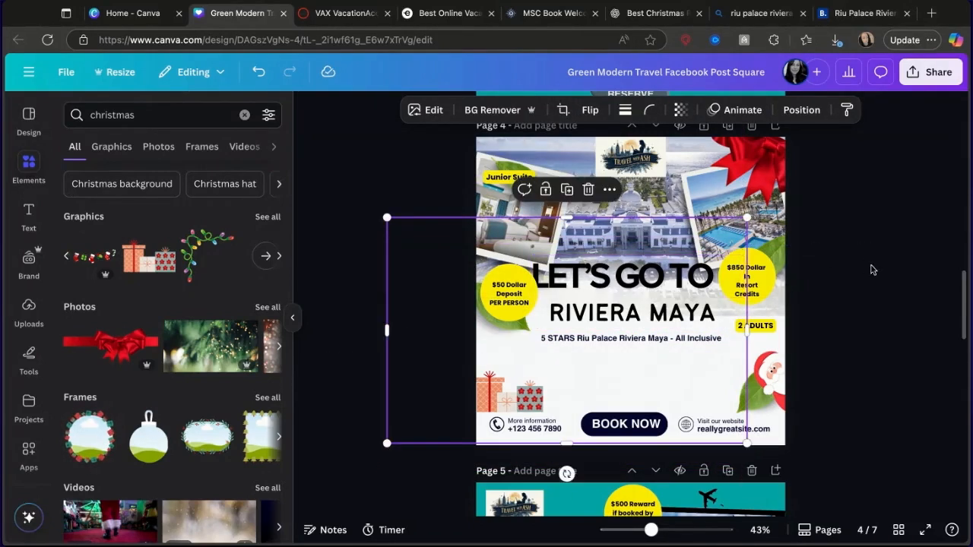
pyautogui.click(871, 269)
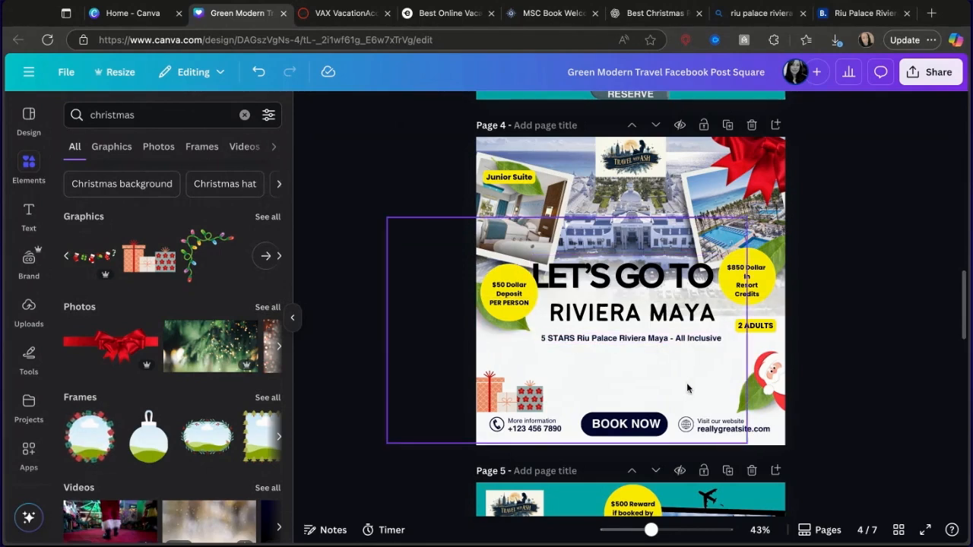
# - Remove the bullets from the trip details list on the Jamaica flyer on page 3 and center its text
pyautogui.scroll(5, 689, 335)
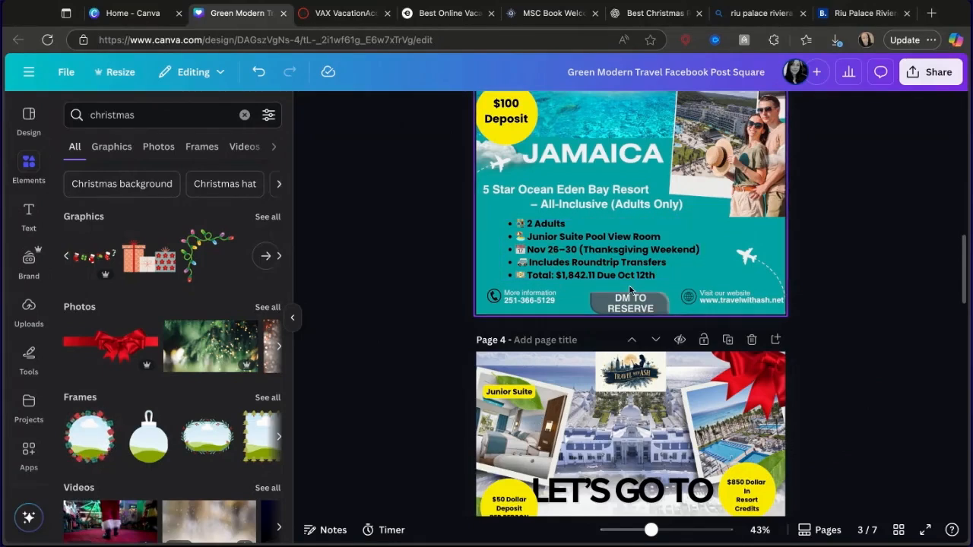
pyautogui.scroll(2, 630, 291)
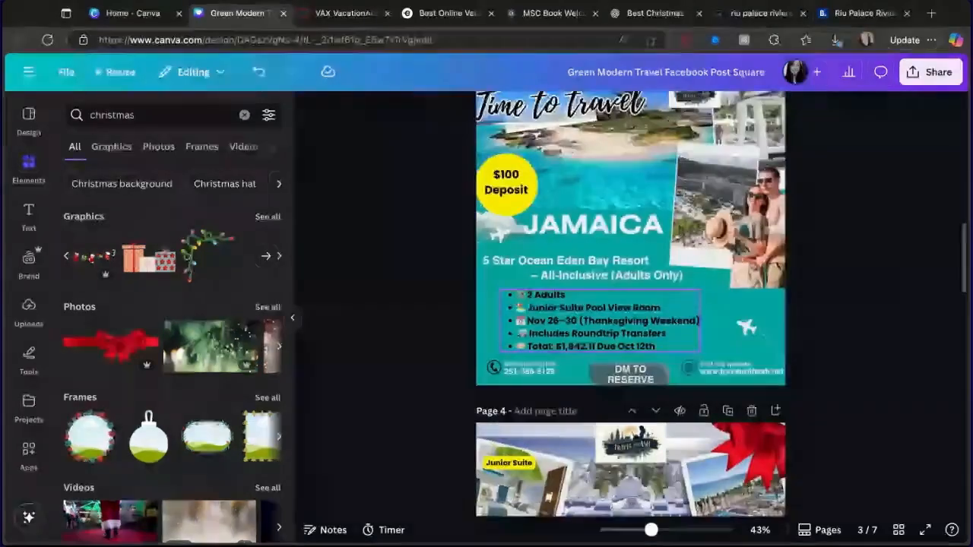
pyautogui.click(523, 302)
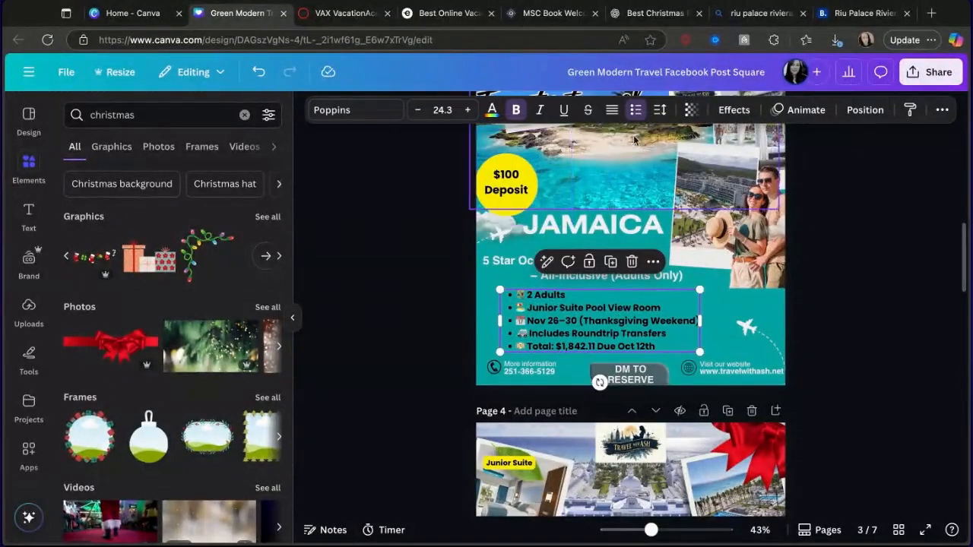
pyautogui.click(637, 110)
pyautogui.click(637, 110)
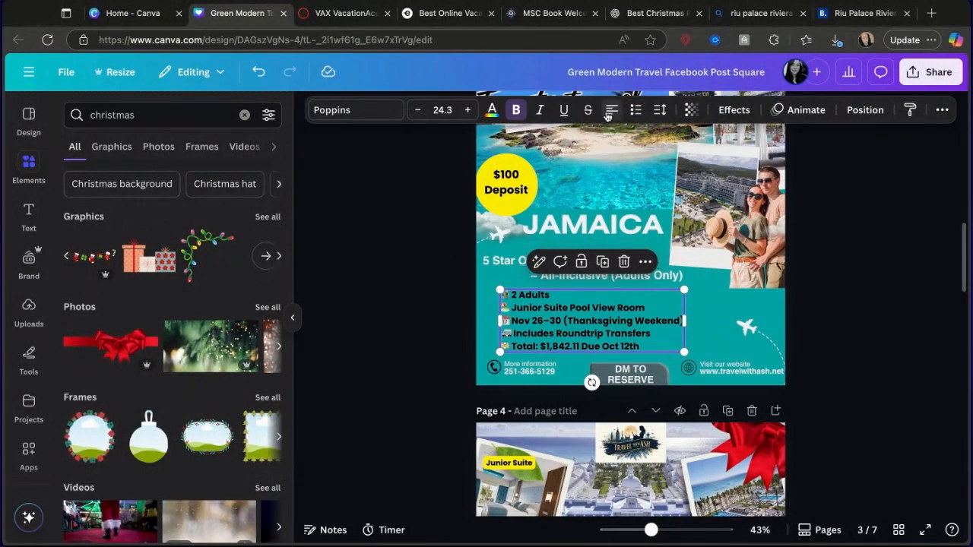
pyautogui.click(609, 111)
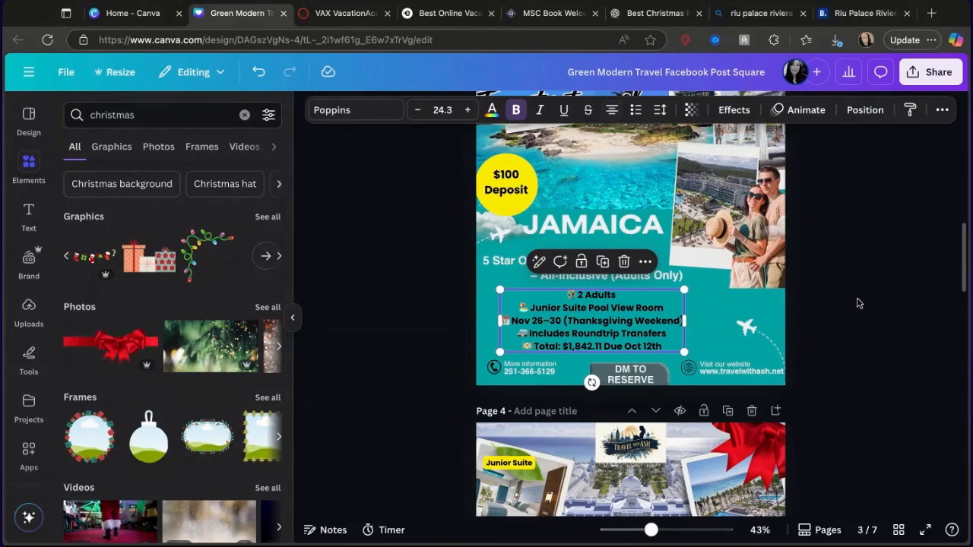
pyautogui.click(906, 313)
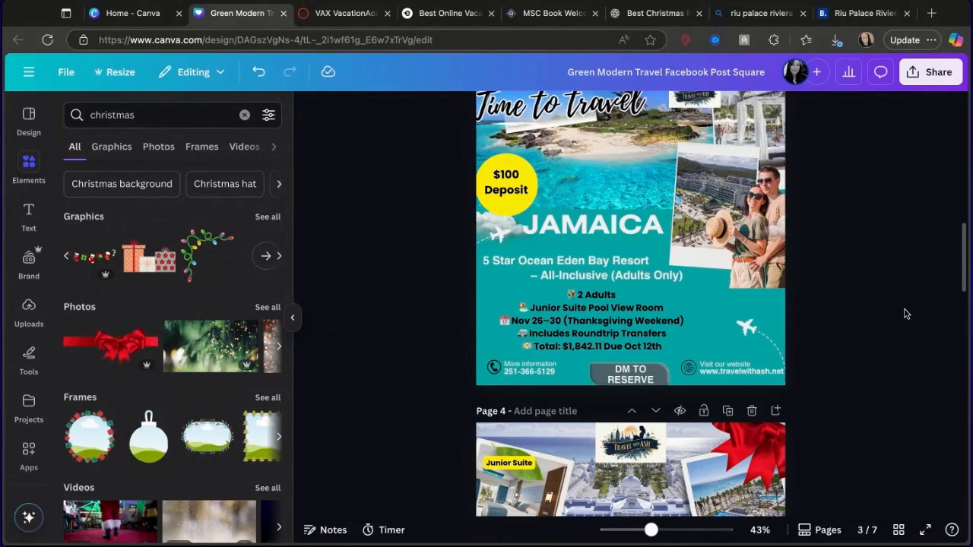
# - Paste the Jamaica trip details list beneath the hotel name on page 4 and shorten its room line to "Junior Suite"
pyautogui.scroll(-4, 651, 306)
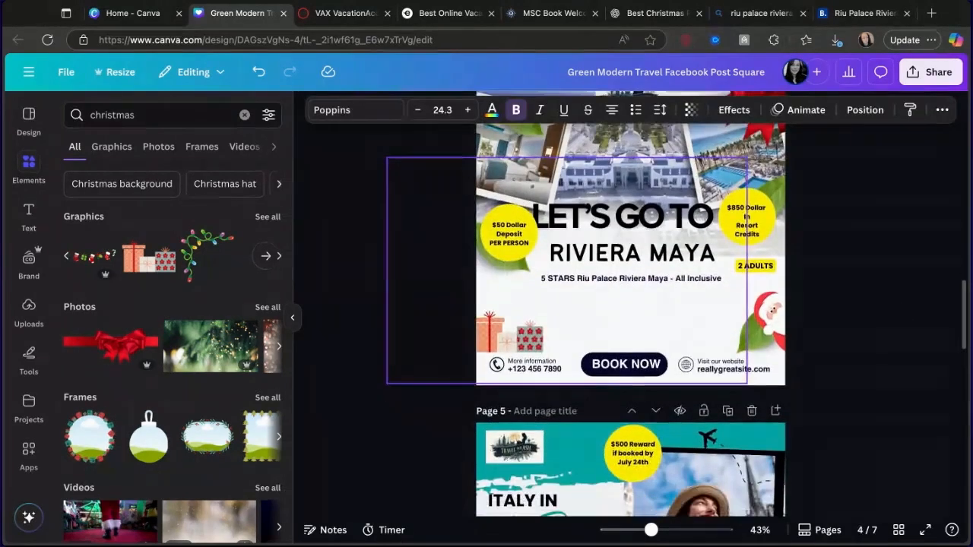
pyautogui.click(646, 281)
pyautogui.click(646, 280)
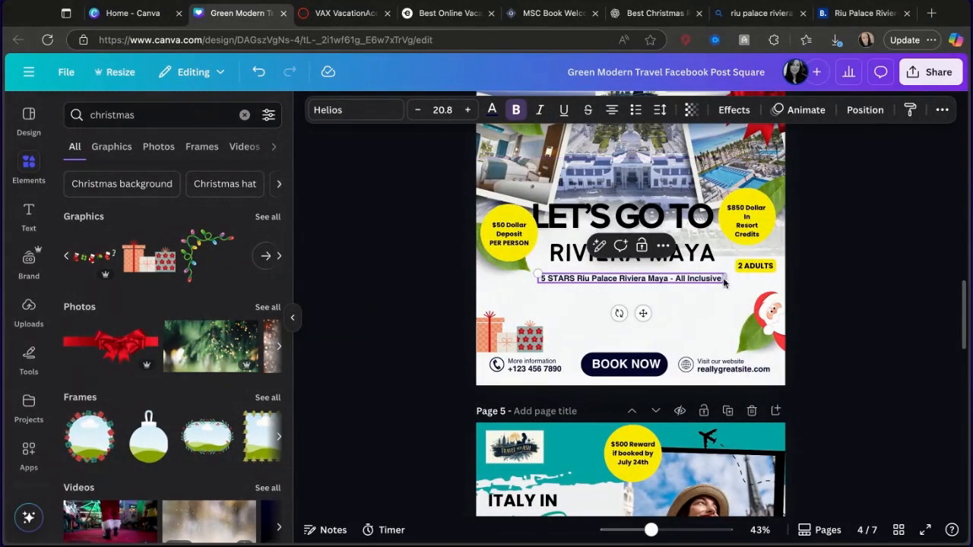
pyautogui.write('👫 2 Adults 🏖 Junior Suite Pool View Room 📅 Nov 26–30 (Thanksgiving Weekend) 🚌 Includes Roundtrip Transfers 💵 Total: $1,842.11 Due Oct 12th')
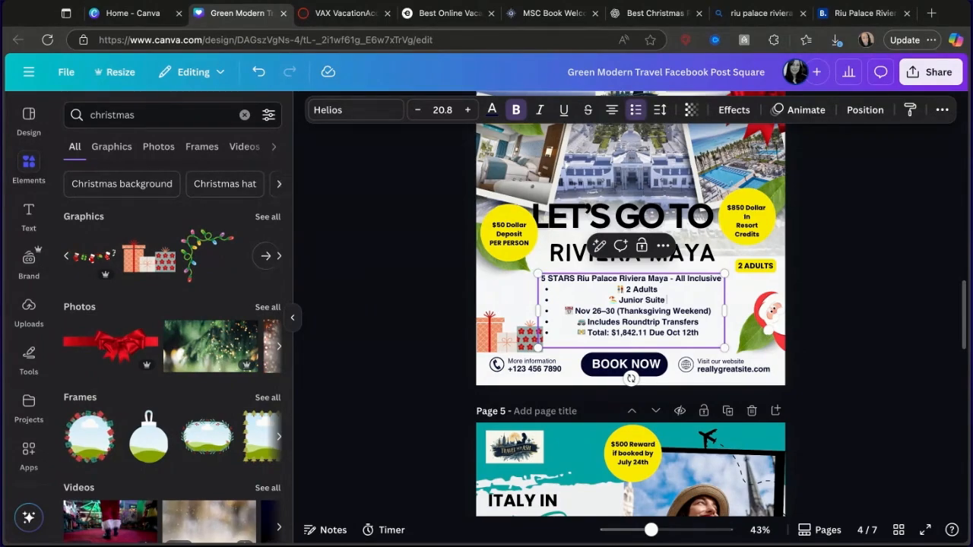
# - Check the travel dates on the VAX VacationAccess booking and change the date in page 4's trip details to "Dec 22-26"
pyautogui.click(345, 13)
pyautogui.scroll(1, 304, 241)
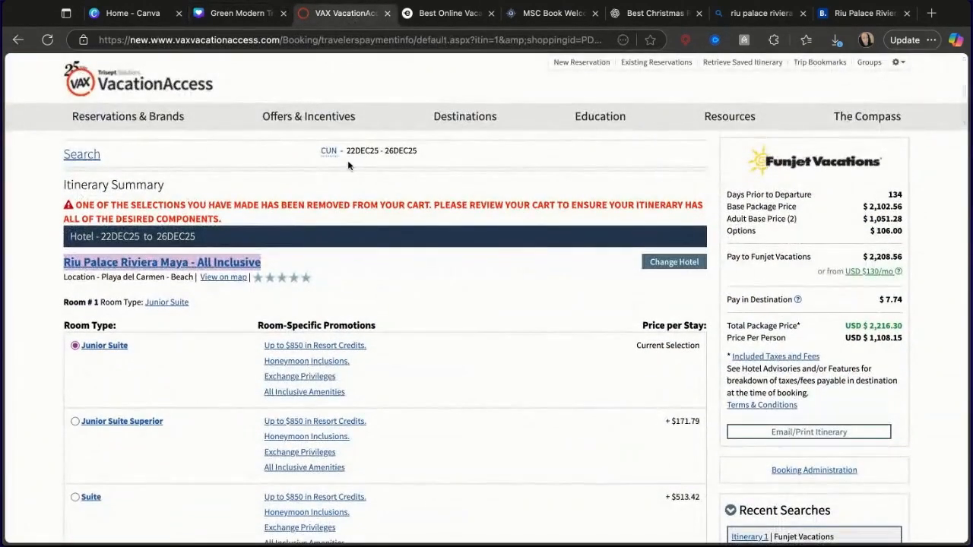
pyautogui.click(271, 15)
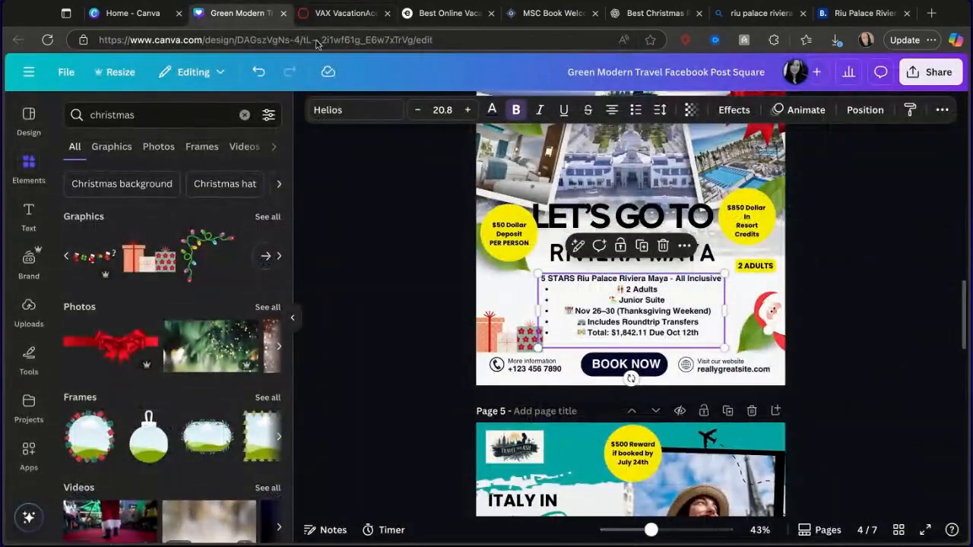
pyautogui.click(585, 316)
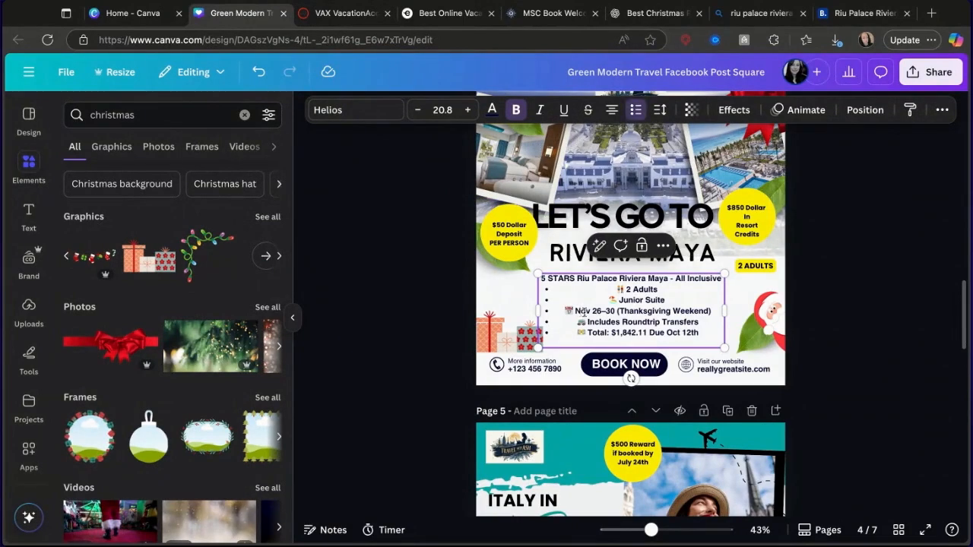
pyautogui.press('BackSpace')
pyautogui.press('BackSpace')
pyautogui.press('BackSpace')
pyautogui.press('BackSpace')
pyautogui.press('BackSpace')
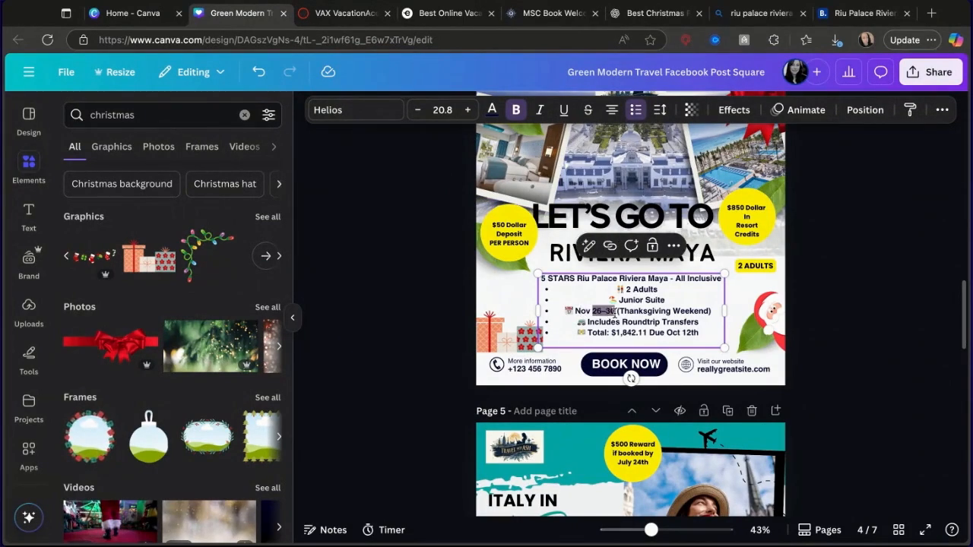
pyautogui.press('BackSpace')
pyautogui.press('BackSpace')
pyautogui.press('BackSpace')
pyautogui.write('Dec')
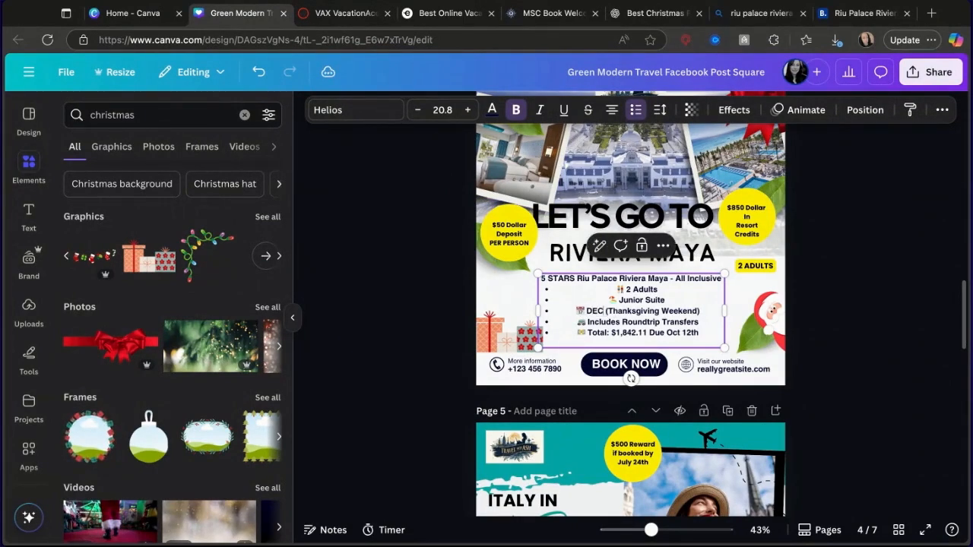
pyautogui.write(' 22')
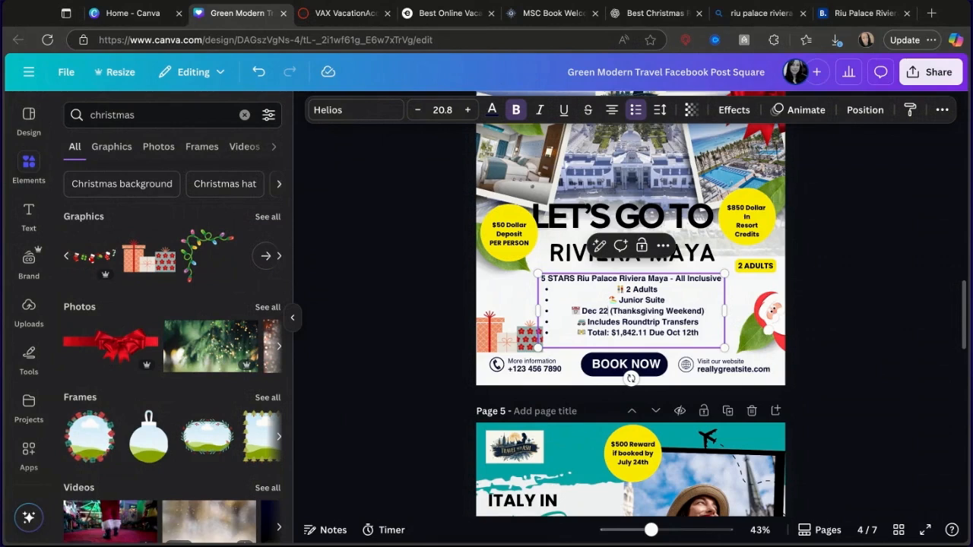
pyautogui.write('-2')
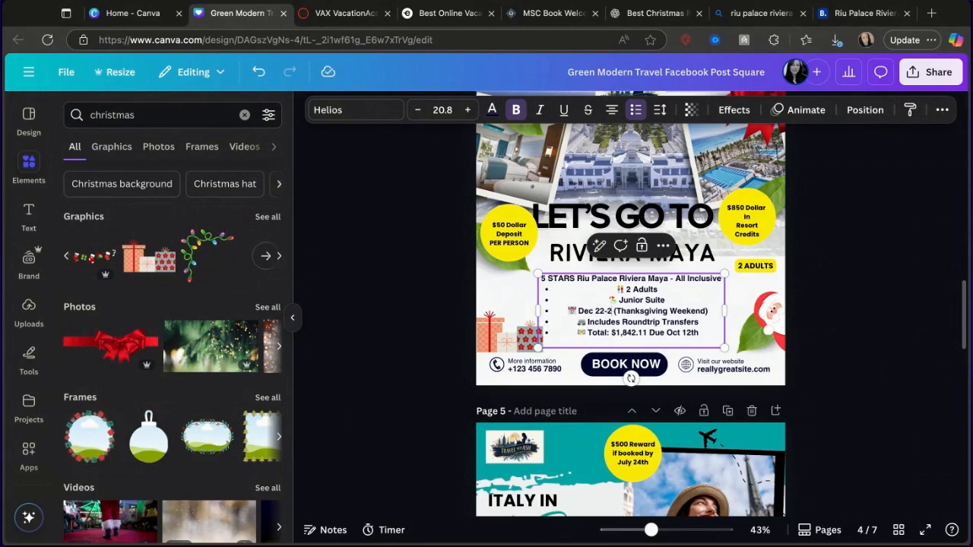
pyautogui.write('6')
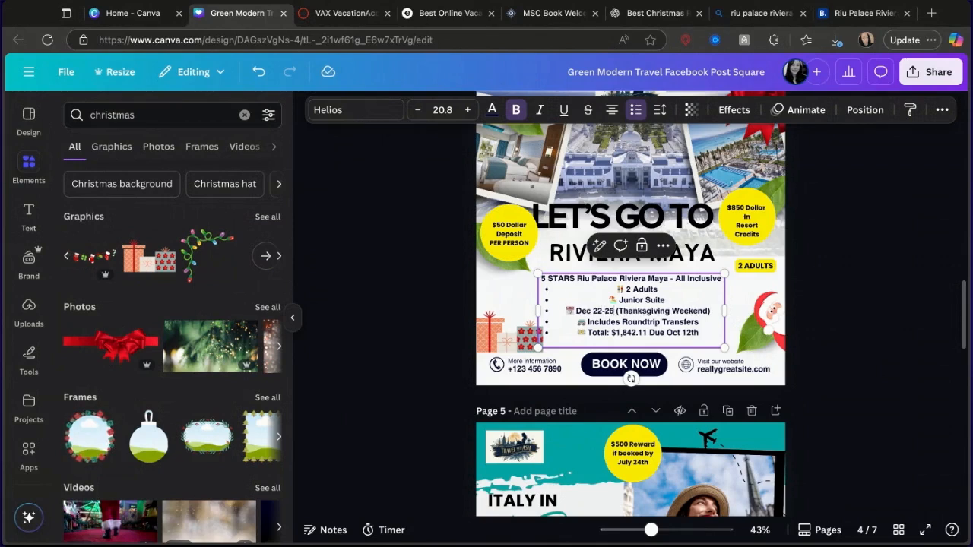
# - Replace "Thanksgiving Weekend" in the date line of page 4's trip details with "Christmas Week"
pyautogui.click(329, 15)
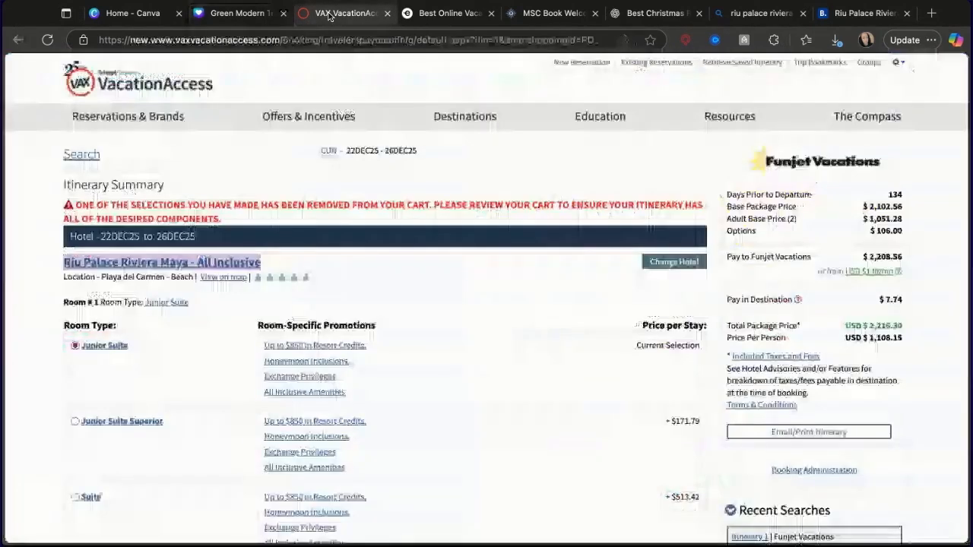
pyautogui.click(239, 13)
pyautogui.click(632, 314)
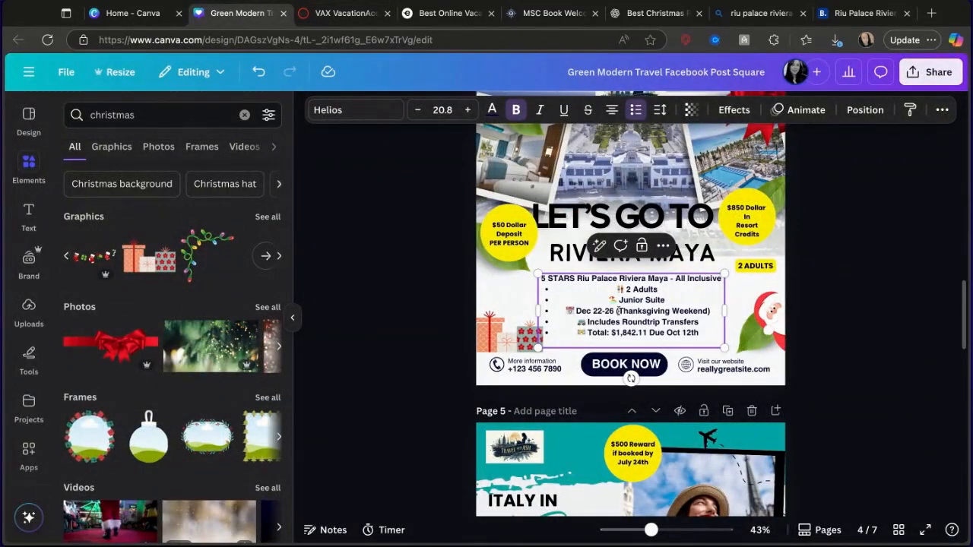
pyautogui.moveTo(618, 311); pyautogui.dragTo(709, 311)
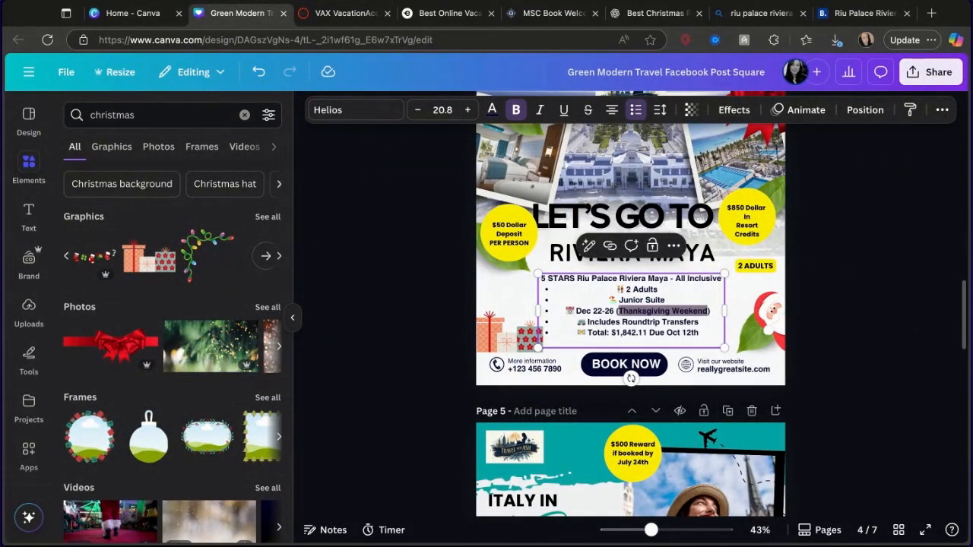
pyautogui.write('Christmas')
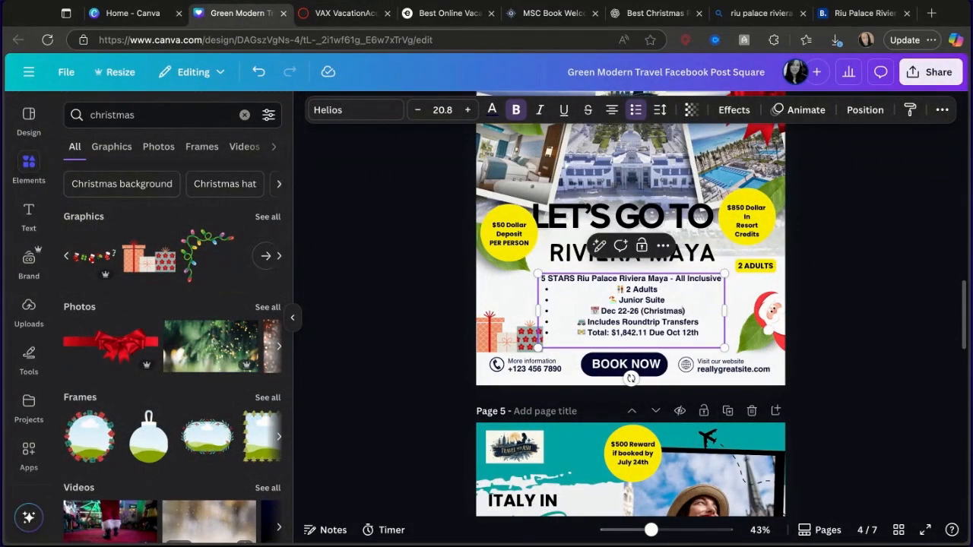
pyautogui.write(' Week')
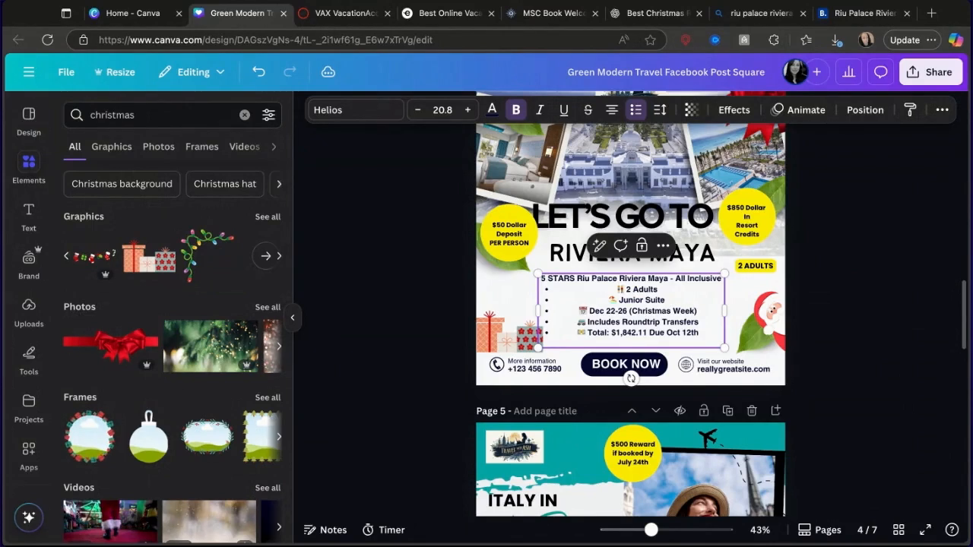
# - Review the Riu Palace booking's resort credit promotion, airport transfers and payment information in VAX VacationAccess
pyautogui.hotkey('ctrl', 'Tab')
pyautogui.scroll(-5, 434, 307)
pyautogui.scroll(2, 434, 308)
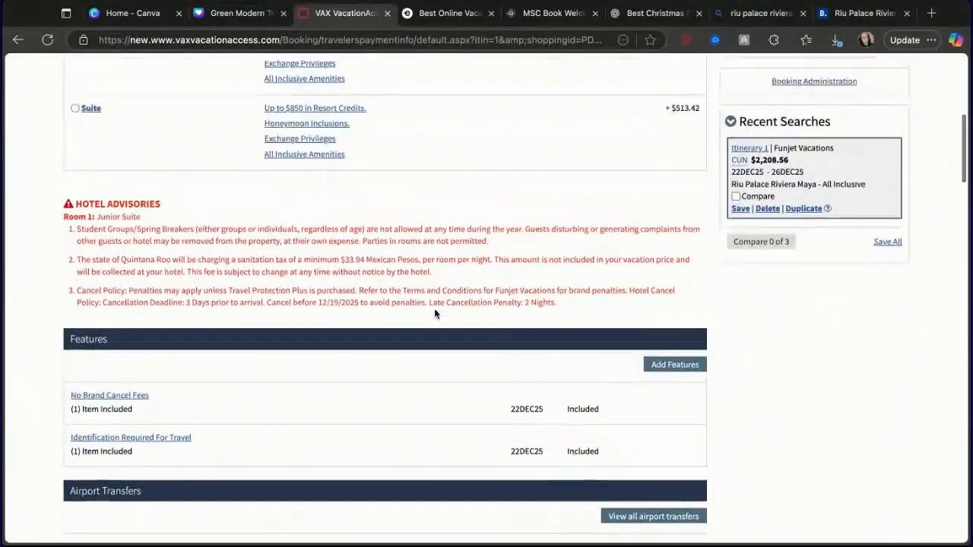
pyautogui.scroll(2, 434, 314)
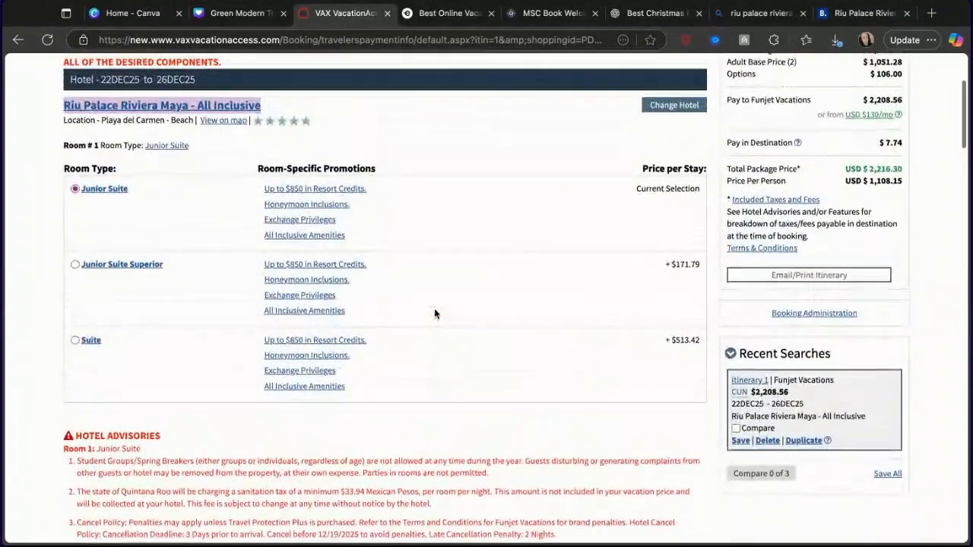
pyautogui.click(298, 190)
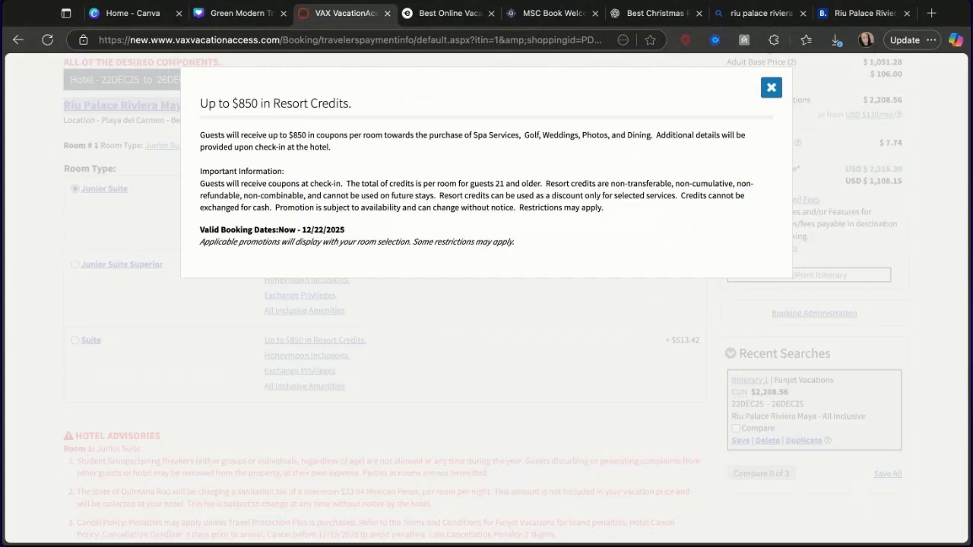
pyautogui.click(769, 88)
pyautogui.scroll(-5, 552, 381)
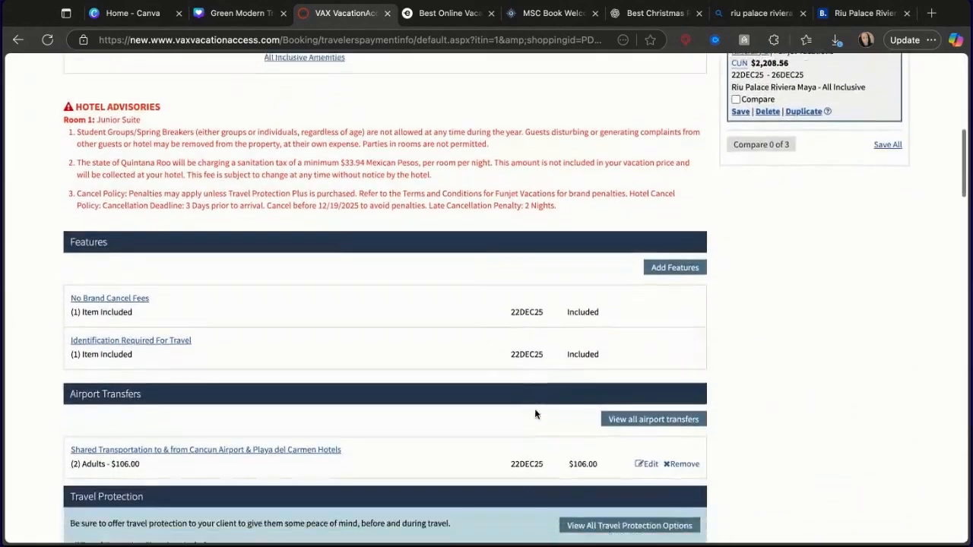
pyautogui.scroll(-1, 535, 412)
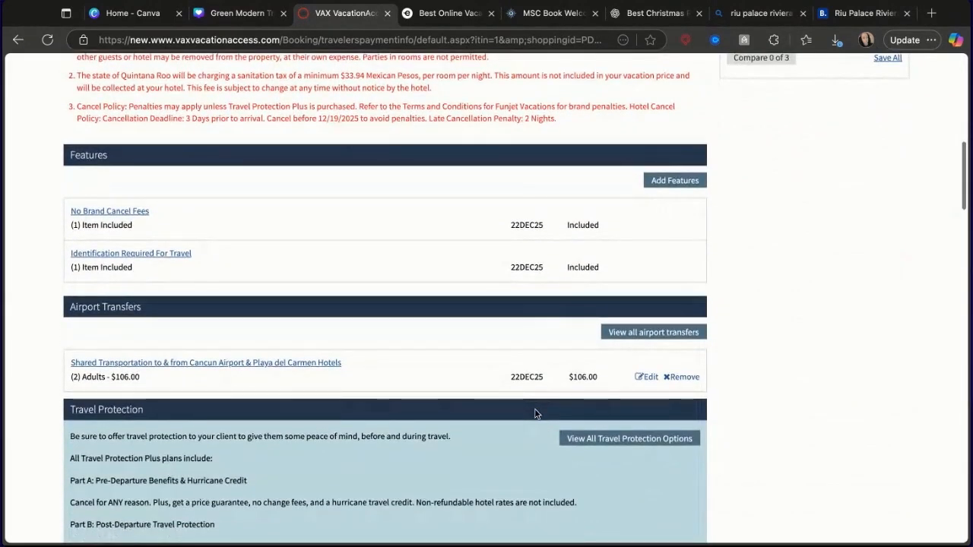
pyautogui.scroll(-15, 534, 412)
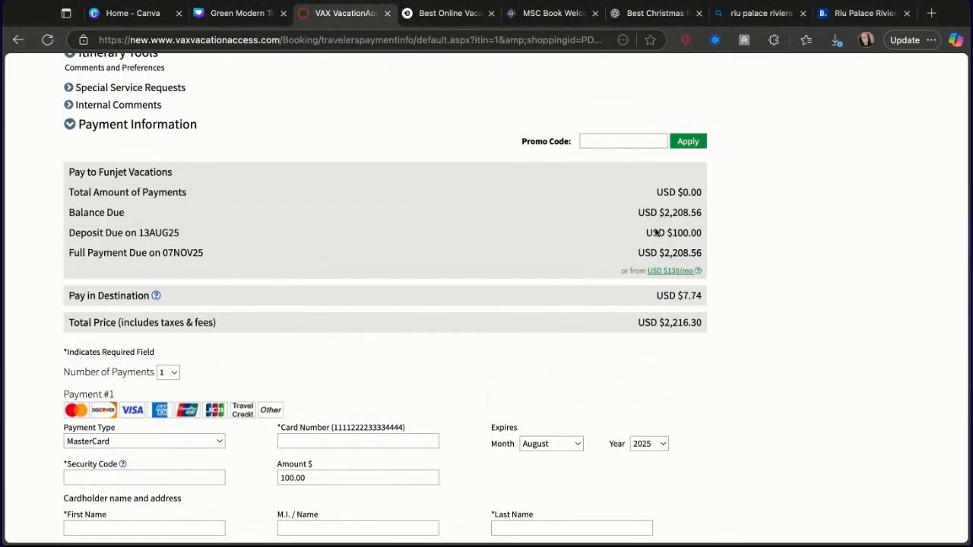
# - Look up the booking's total price including taxes and fees and set the total in page 4's trip details to $2,216.30
pyautogui.doubleClick(665, 322)
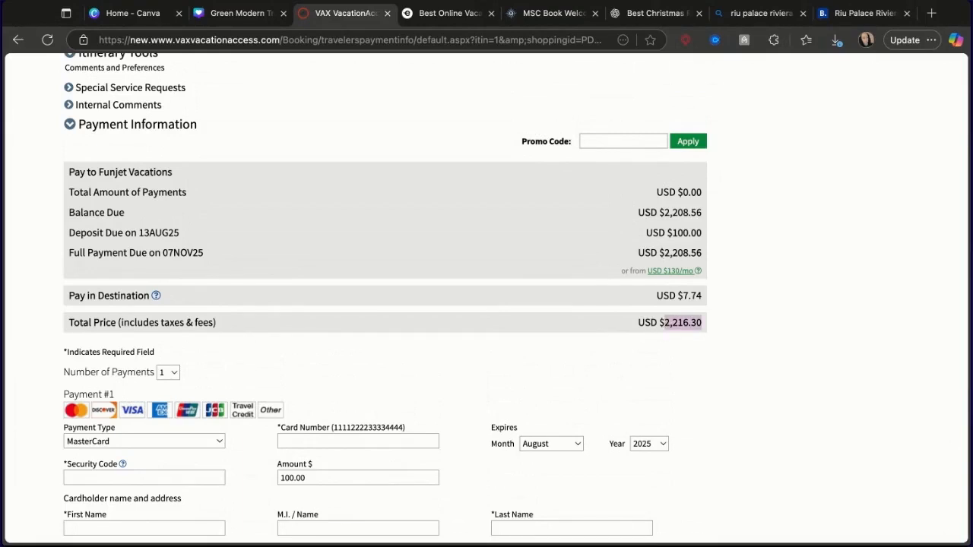
pyautogui.click(706, 282)
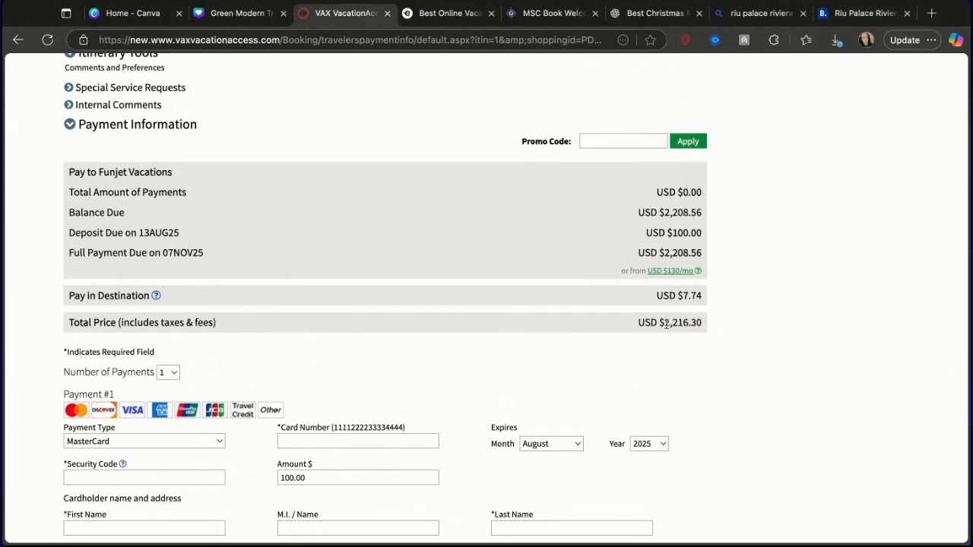
pyautogui.doubleClick(664, 323)
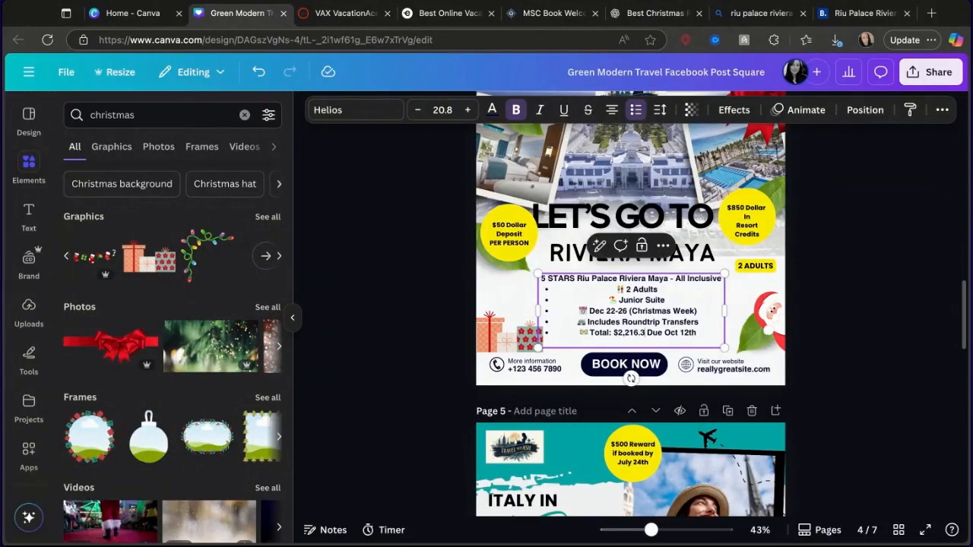
pyautogui.write('0 Due Oct 12th')
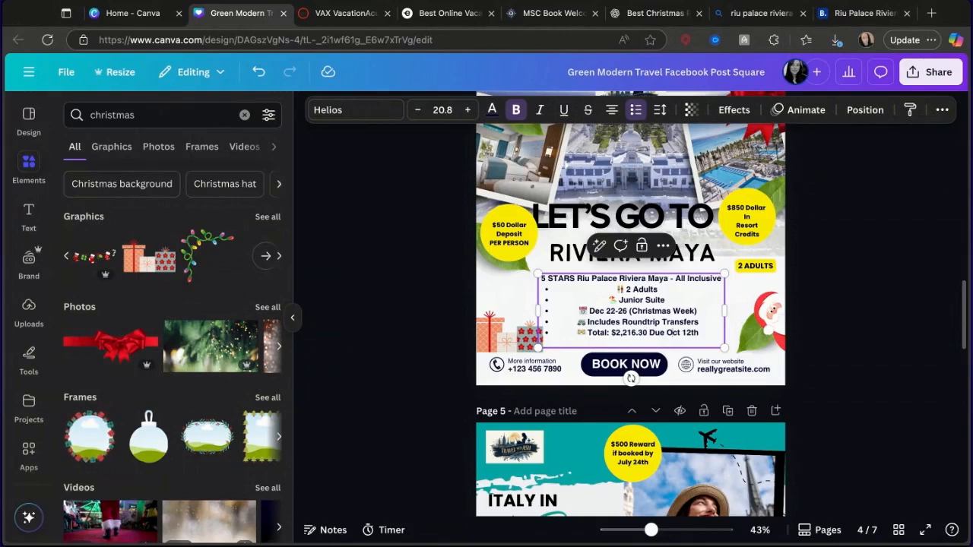
# - Change the payment due date in the total line of page 4's trip details to "NOV 1st"
pyautogui.press('BackSpace')
pyautogui.press('BackSpace')
pyautogui.press('BackSpace')
pyautogui.press('BackSpace')
pyautogui.press('BackSpace')
pyautogui.press('BackSpace')
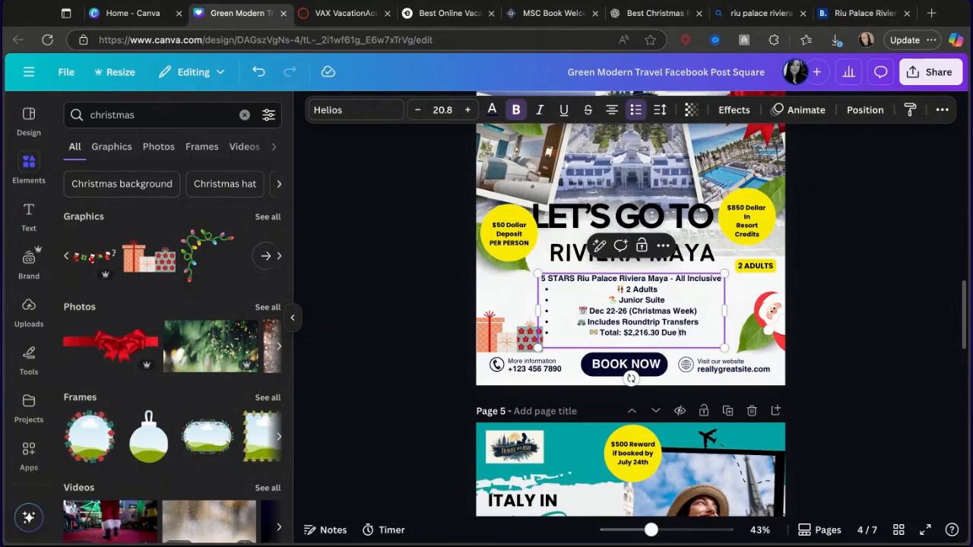
pyautogui.write('NOV 7')
pyautogui.press('BackSpace')
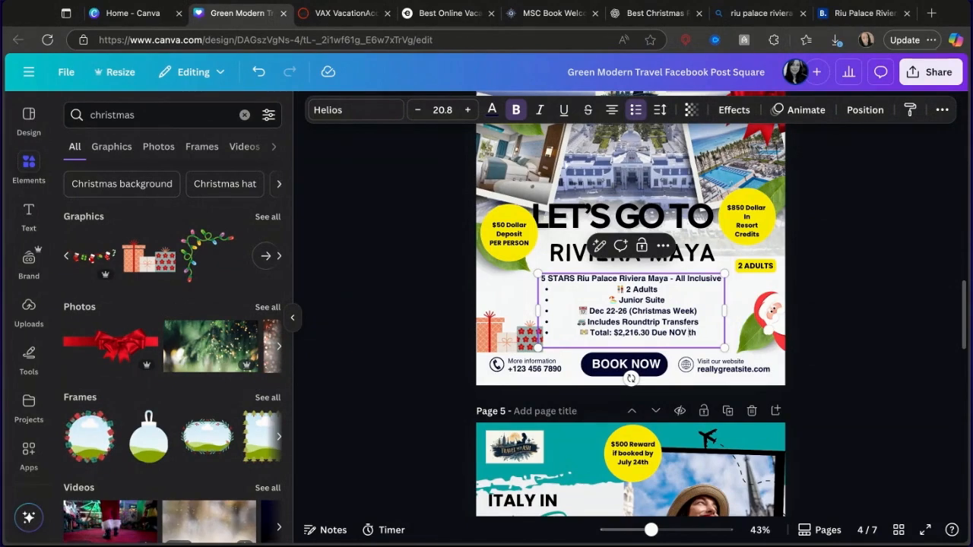
pyautogui.write('1')
pyautogui.press('BackSpace')
pyautogui.press('BackSpace')
pyautogui.write('st')
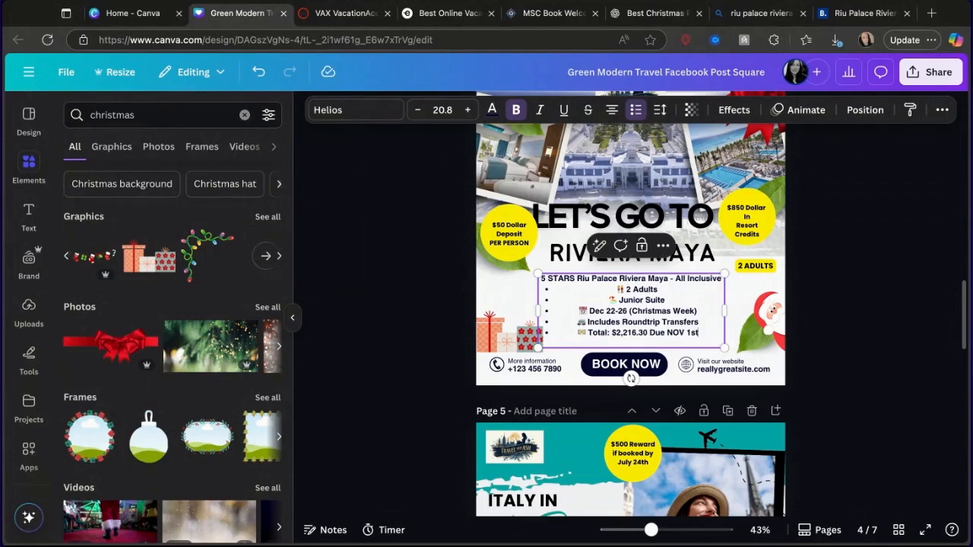
pyautogui.click(935, 299)
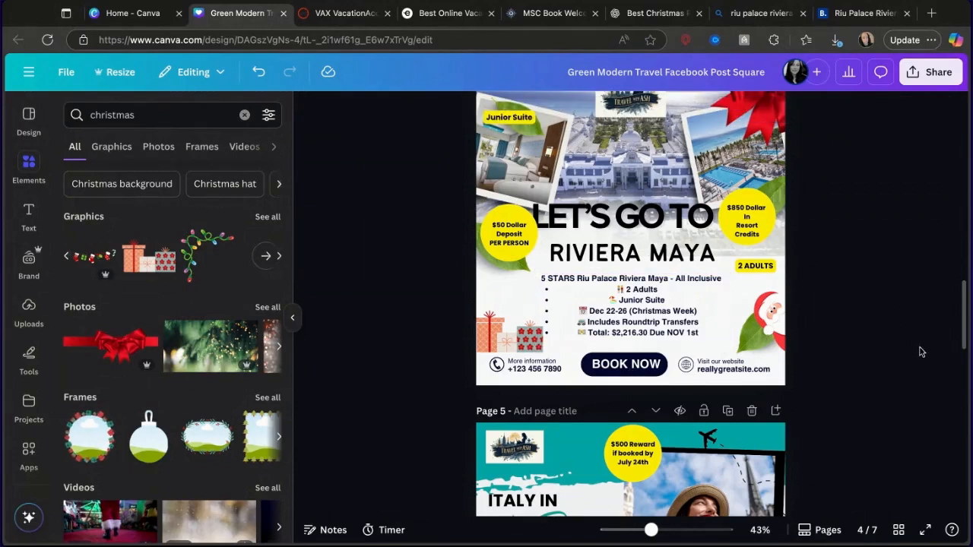
# - Move the "LET'S GO TO" headline on page 4 slightly down and to the right
pyautogui.click(644, 220)
pyautogui.moveTo(644, 219); pyautogui.dragTo(651, 226)
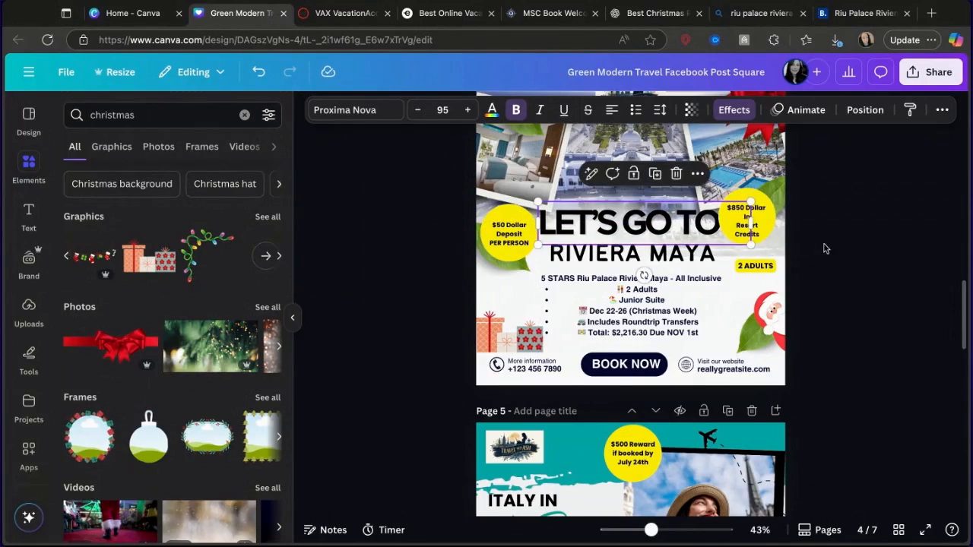
# - Remove the bullets from the trip details lines on page 4, from "2 Adults" through the total
pyautogui.click(568, 294)
pyautogui.click(575, 312)
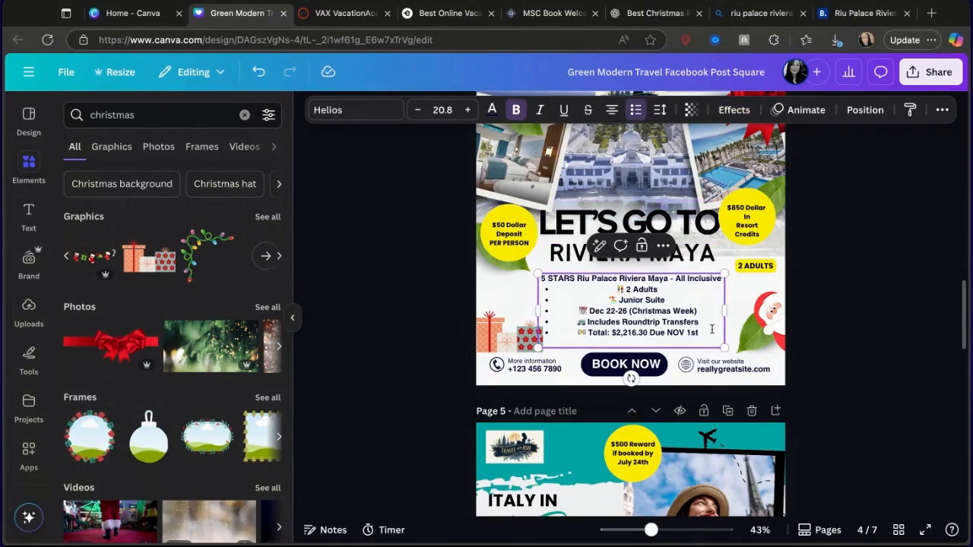
pyautogui.moveTo(701, 333); pyautogui.dragTo(617, 289)
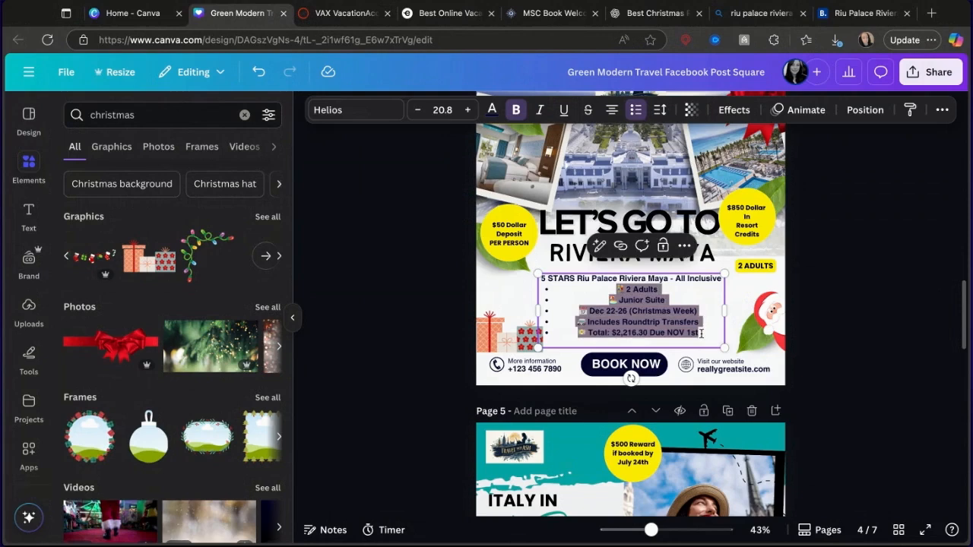
pyautogui.click(637, 110)
pyautogui.click(637, 110)
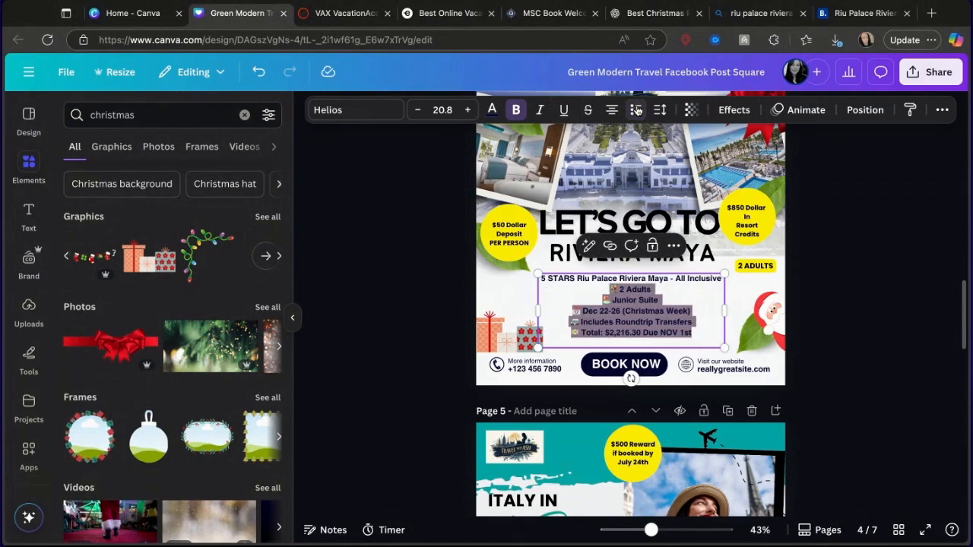
pyautogui.click(832, 251)
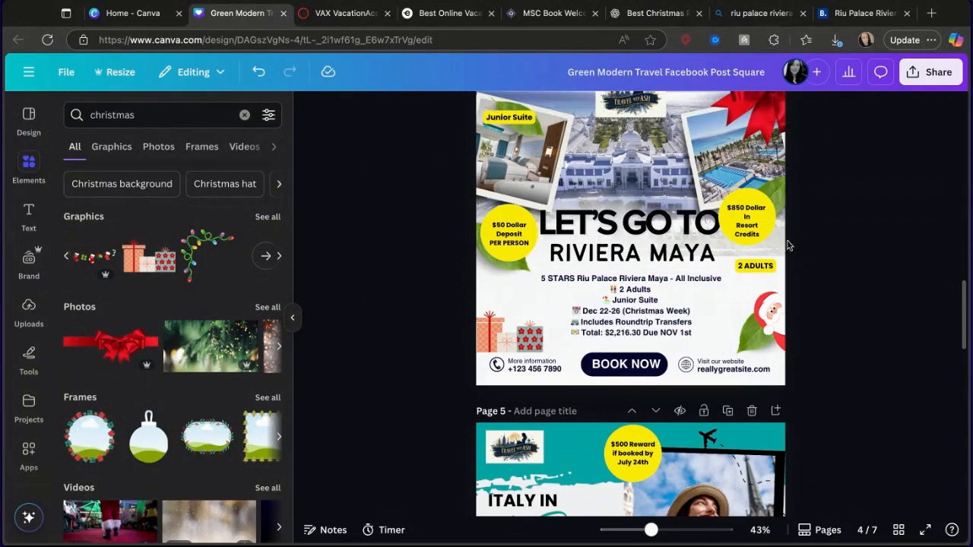
# - Move the "2 ADULTS" label on page 4 down to just above the Santa graphic
pyautogui.moveTo(757, 265)
pyautogui.mouseDown()
pyautogui.moveTo(781, 263)
pyautogui.moveTo(771, 185)
pyautogui.moveTo(777, 265)
pyautogui.moveTo(762, 279)
pyautogui.mouseUp()
pyautogui.click(862, 238)
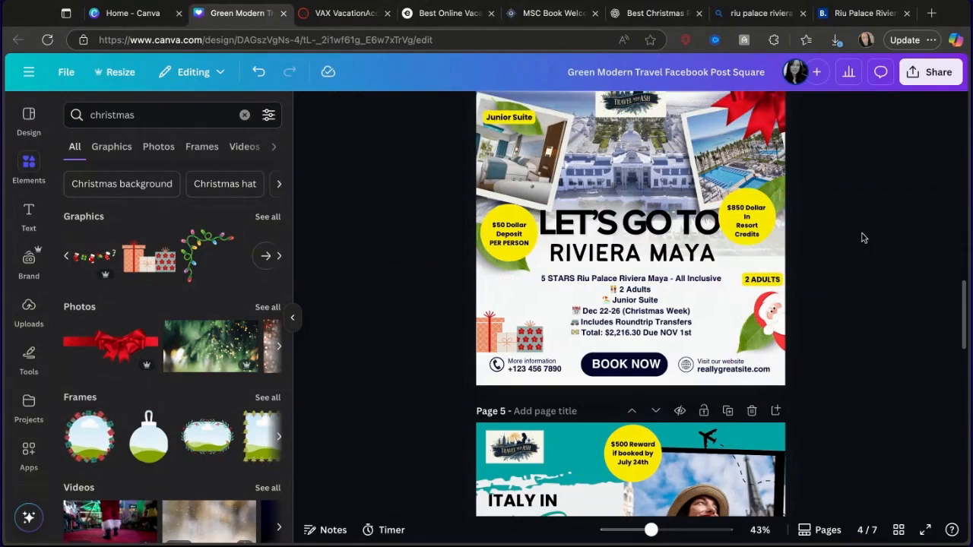
pyautogui.scroll(3, 744, 199)
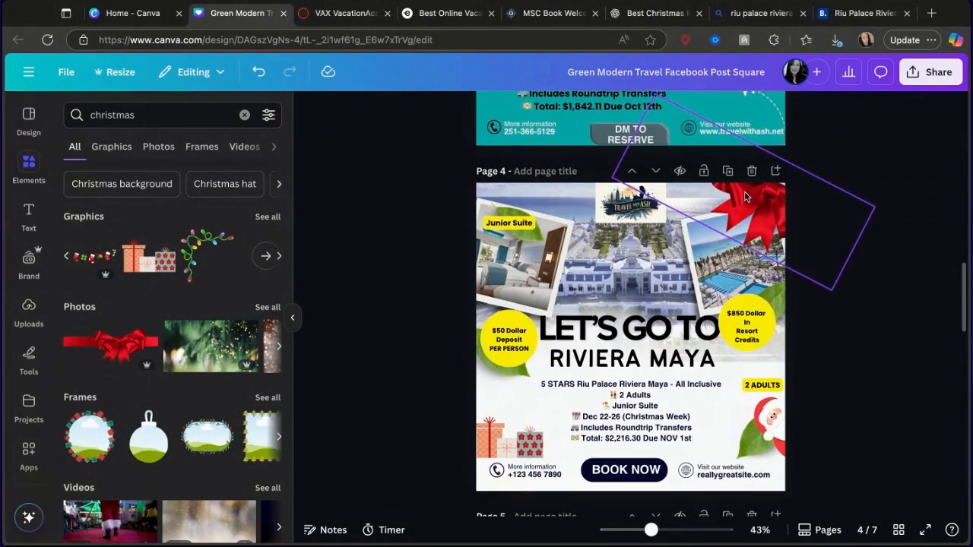
pyautogui.scroll(-3, 744, 197)
pyautogui.scroll(-2, 745, 196)
pyautogui.scroll(4, 714, 251)
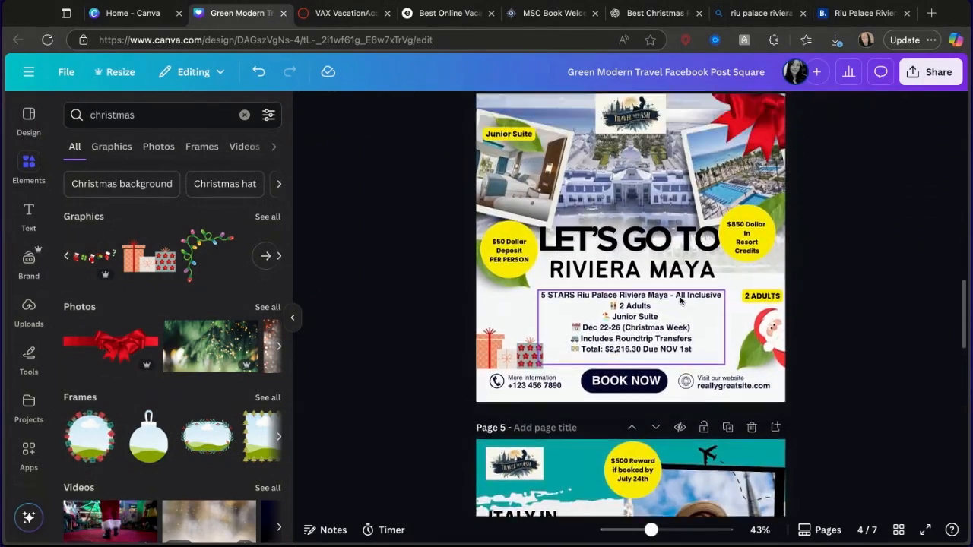
# - Close the browser tabs for VAX VacationAccess, the Riu Palace Riviera search and the Riu Palace Riviera booking page
pyautogui.scroll(-1, 681, 301)
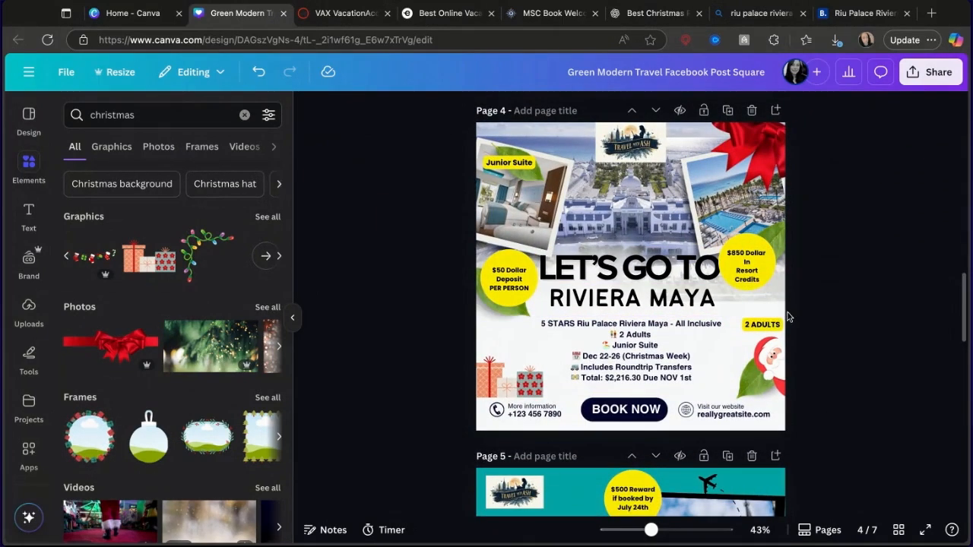
pyautogui.scroll(-3, 770, 319)
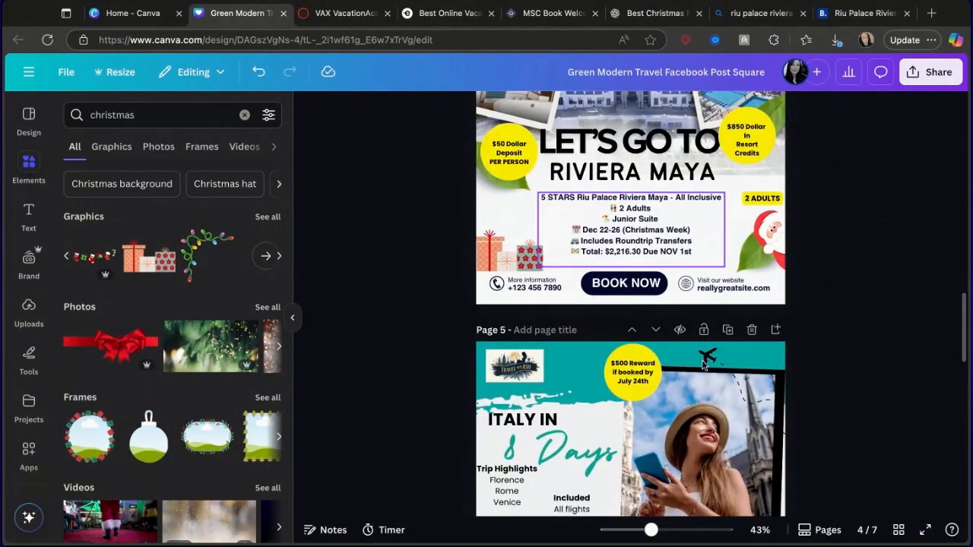
pyautogui.scroll(-5, 703, 365)
pyautogui.scroll(1, 703, 365)
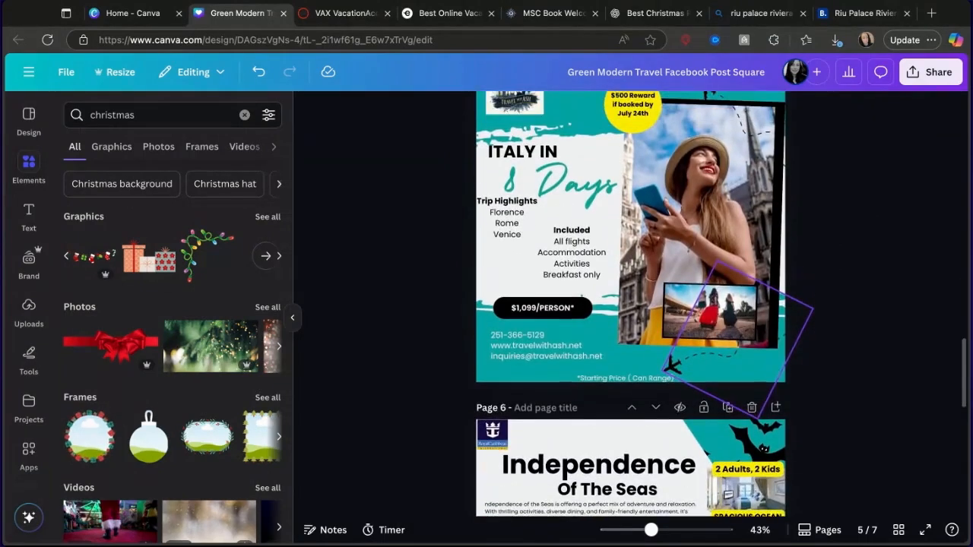
pyautogui.click(386, 13)
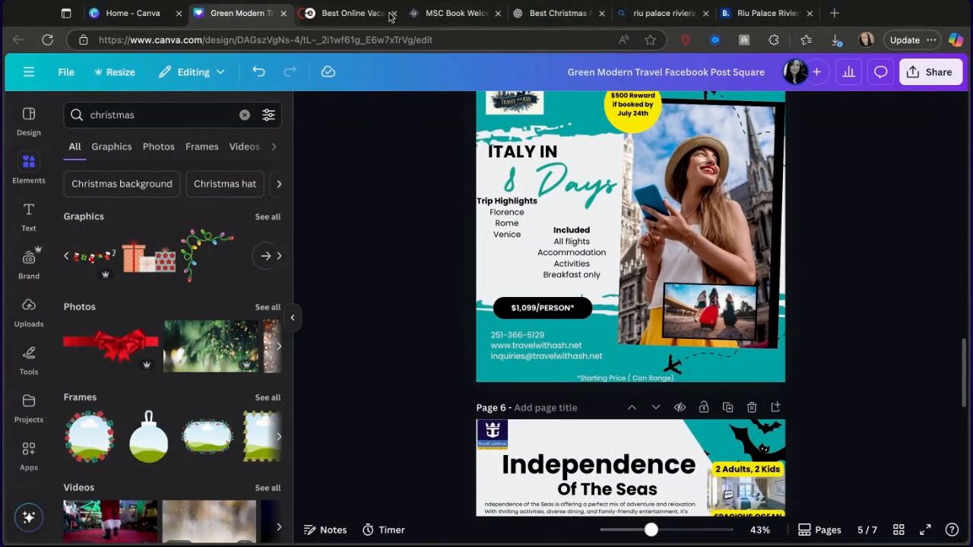
pyautogui.click(803, 13)
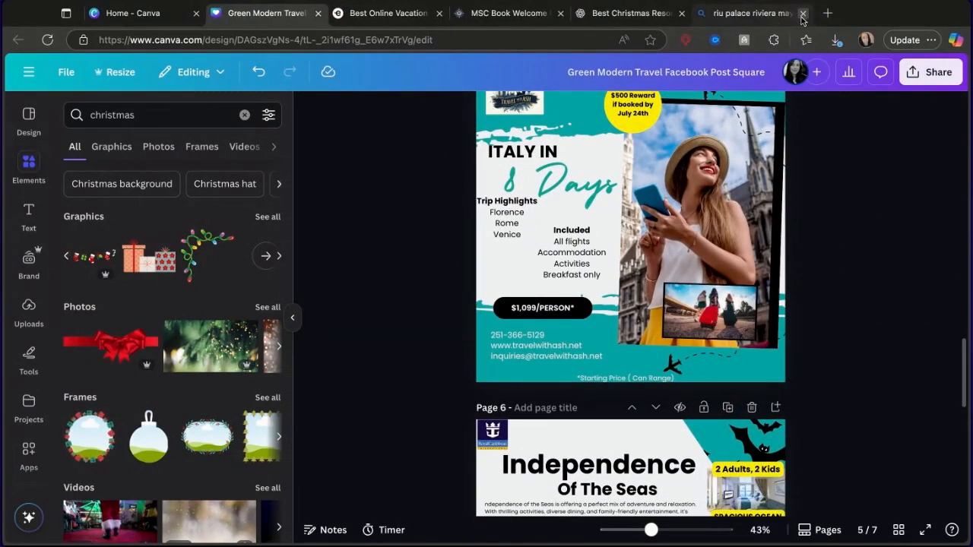
pyautogui.click(804, 14)
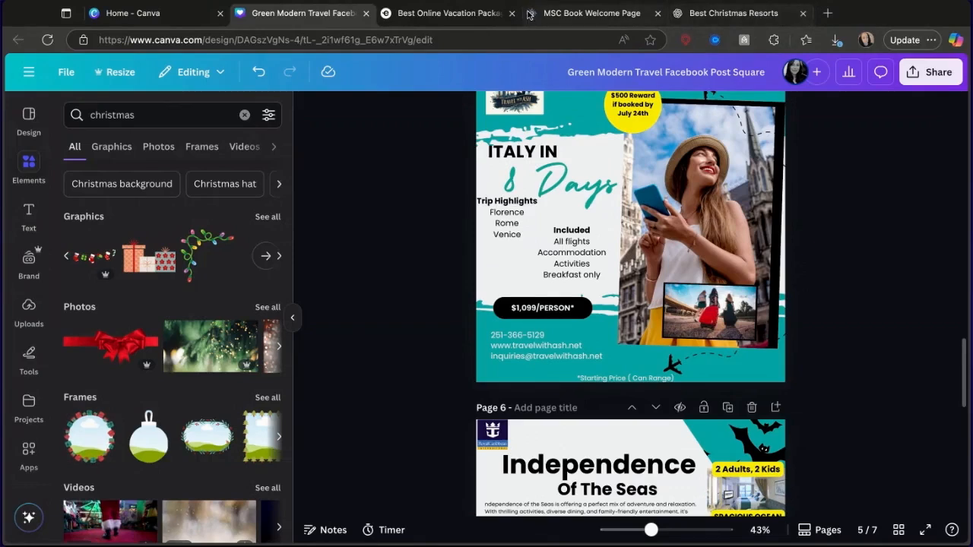
# - Switch to the Exoticca site, browse destinations in Asia, Europe, Oceania and the Americas, and open the Peru tours page
pyautogui.click(452, 18)
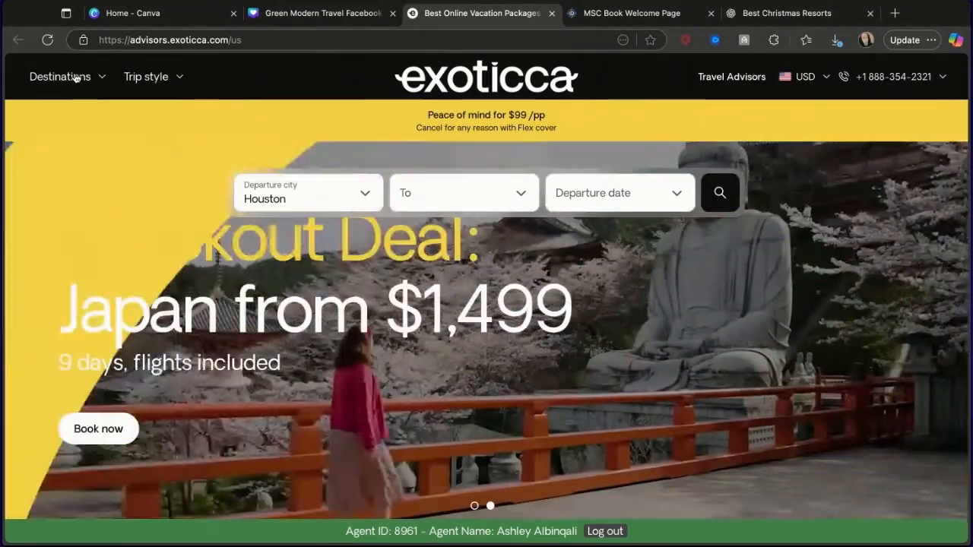
pyautogui.click(76, 78)
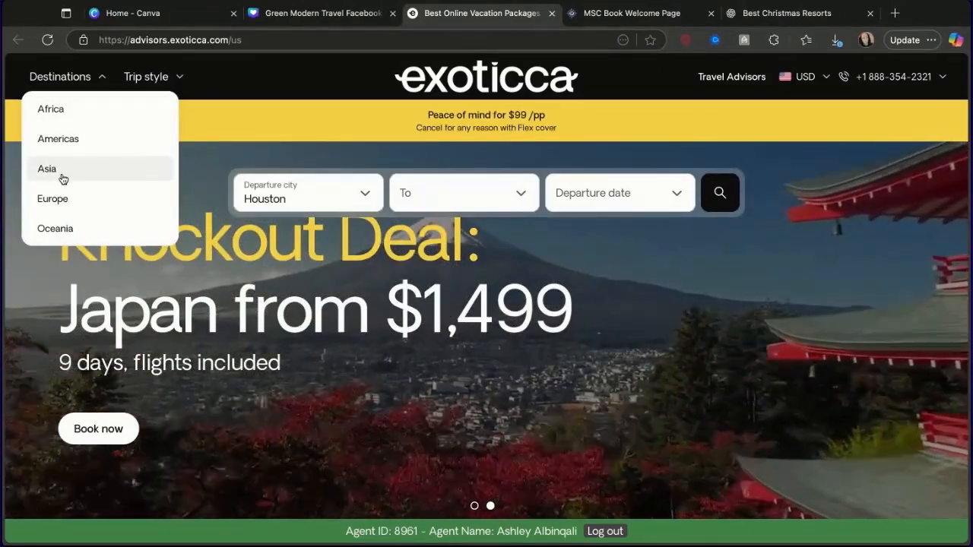
pyautogui.click(62, 177)
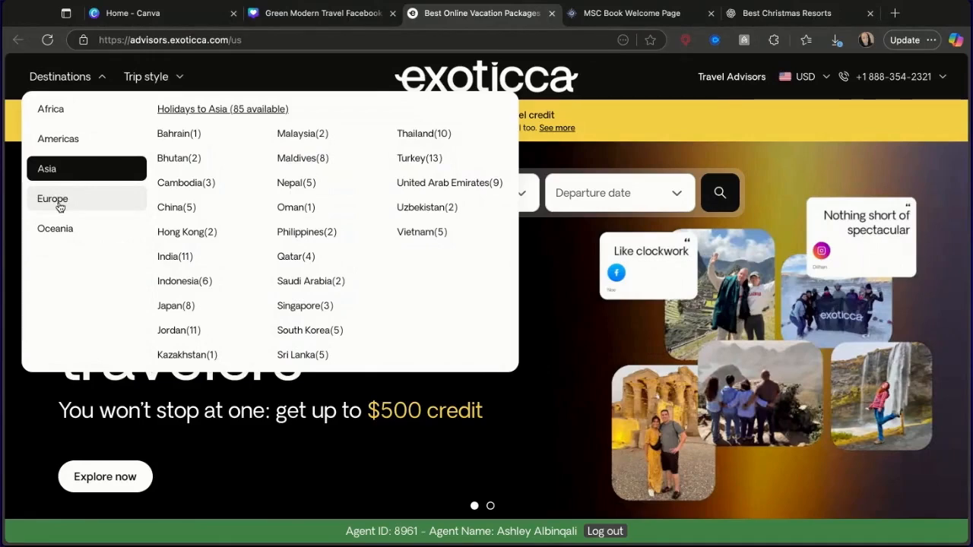
pyautogui.click(58, 200)
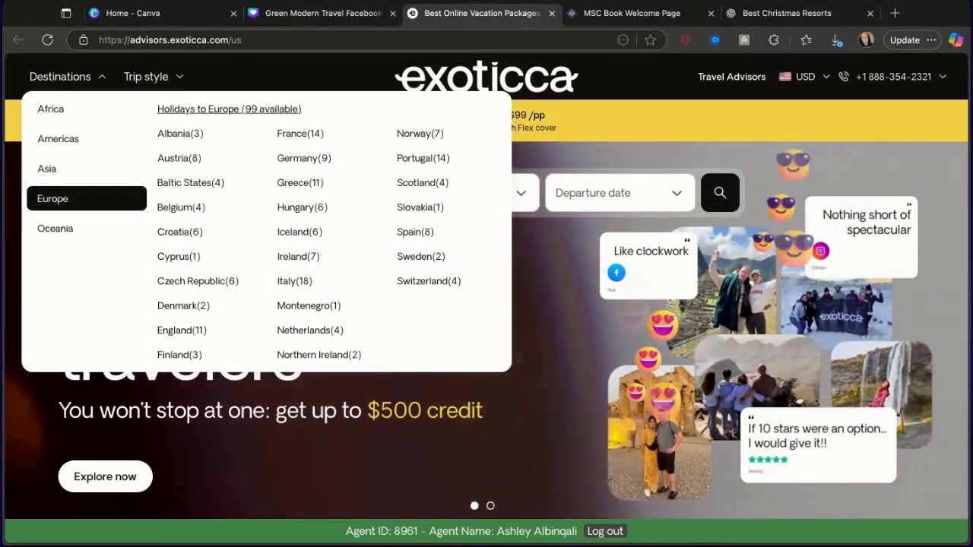
pyautogui.click(62, 231)
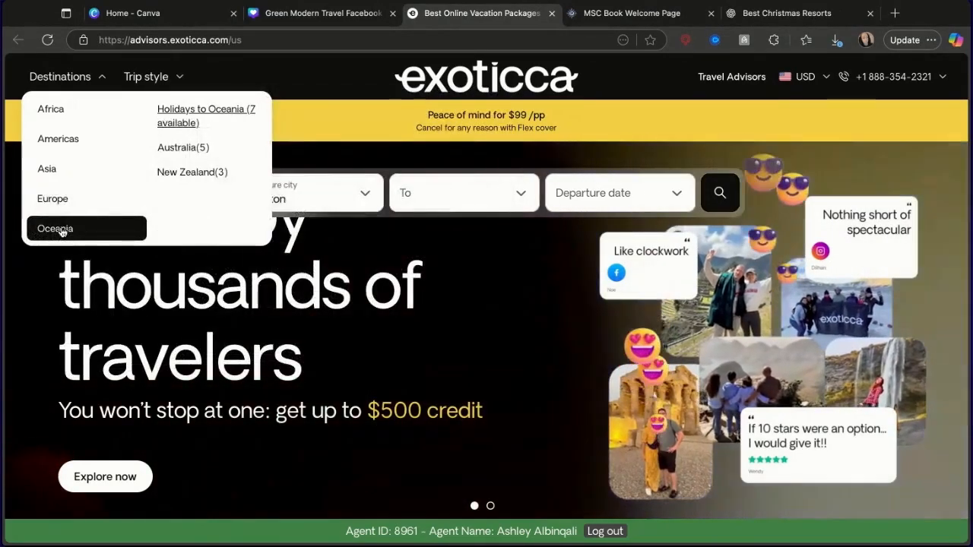
pyautogui.click(61, 200)
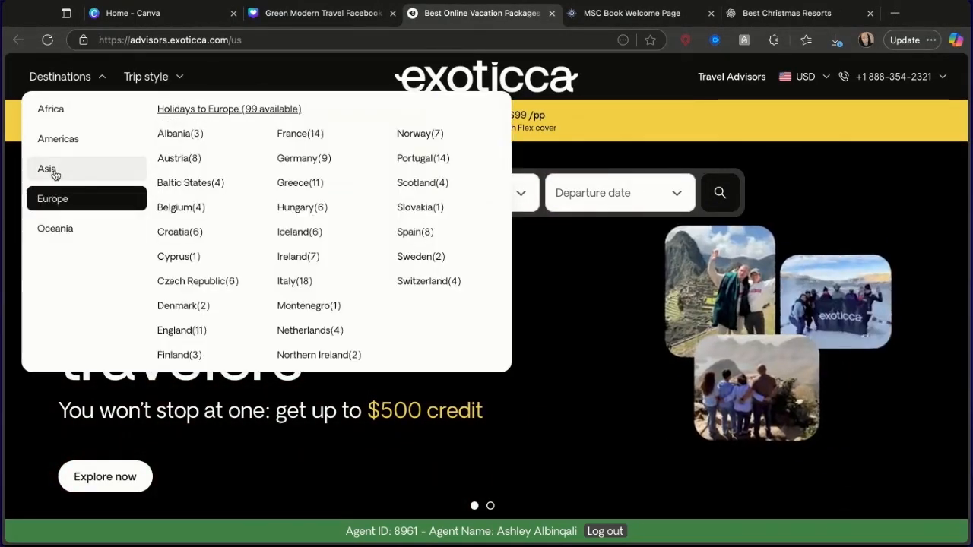
pyautogui.click(54, 171)
pyautogui.click(59, 143)
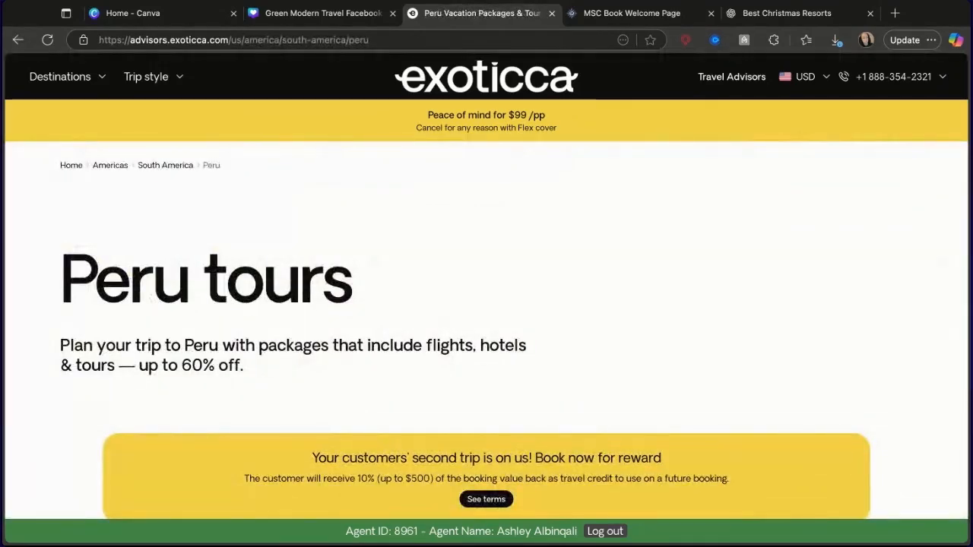
# - Open the "Sacred Land of the Incas" Peru in 9 days trip from the Peru recommendations
pyautogui.scroll(-5, 624, 361)
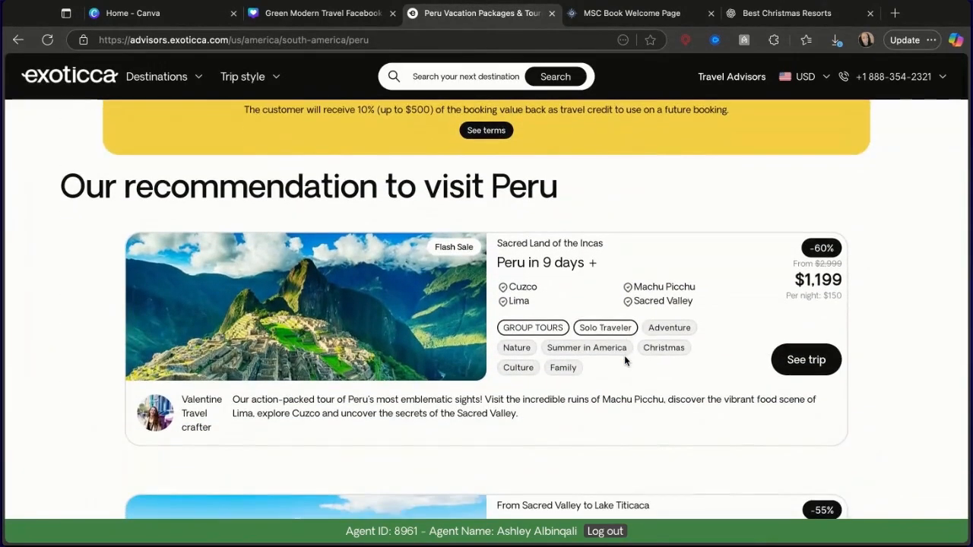
pyautogui.scroll(-1, 624, 361)
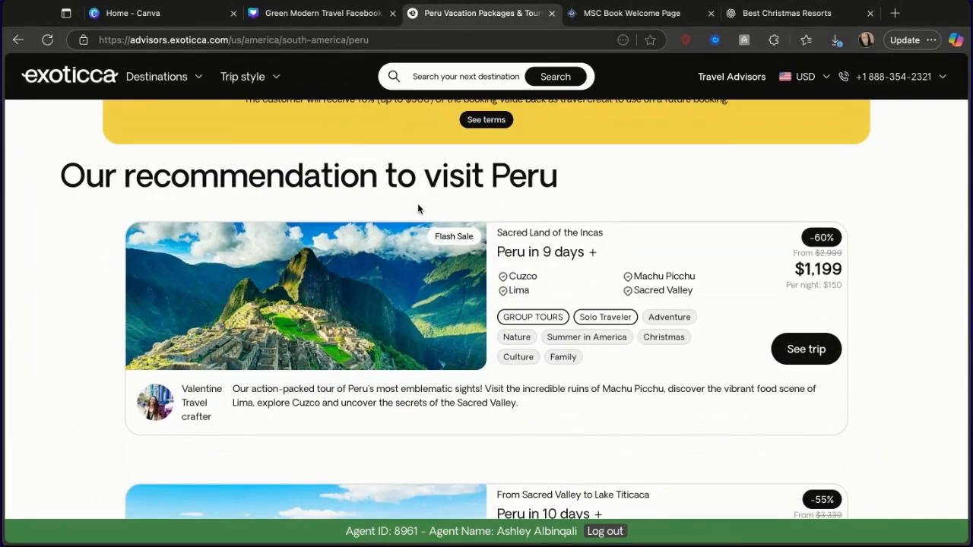
pyautogui.moveTo(438, 289)
pyautogui.click(815, 357)
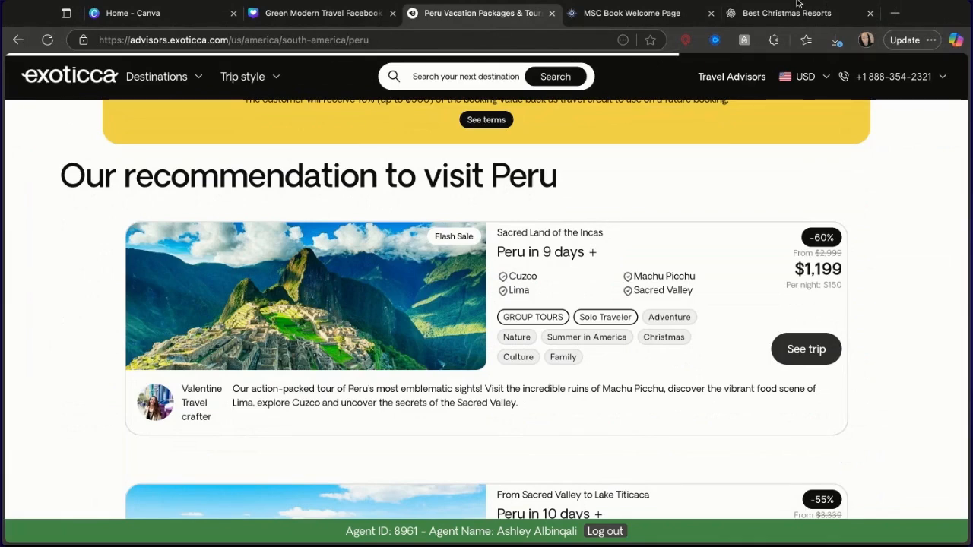
# - Switch back to the Canva design and add a new blank page directly after the Italy flyer on page 5
pyautogui.click(364, 14)
pyautogui.scroll(3, 556, 335)
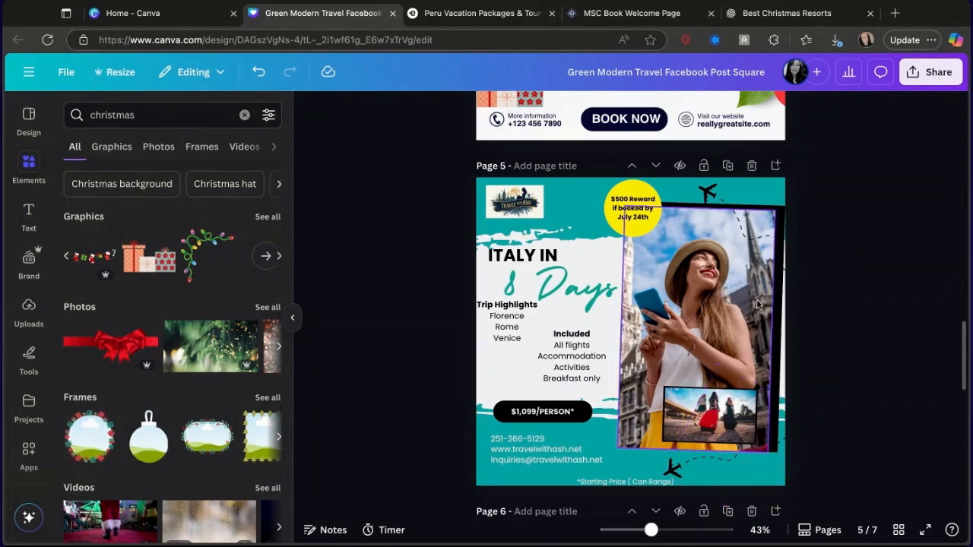
pyautogui.scroll(-3, 791, 279)
pyautogui.scroll(2, 790, 279)
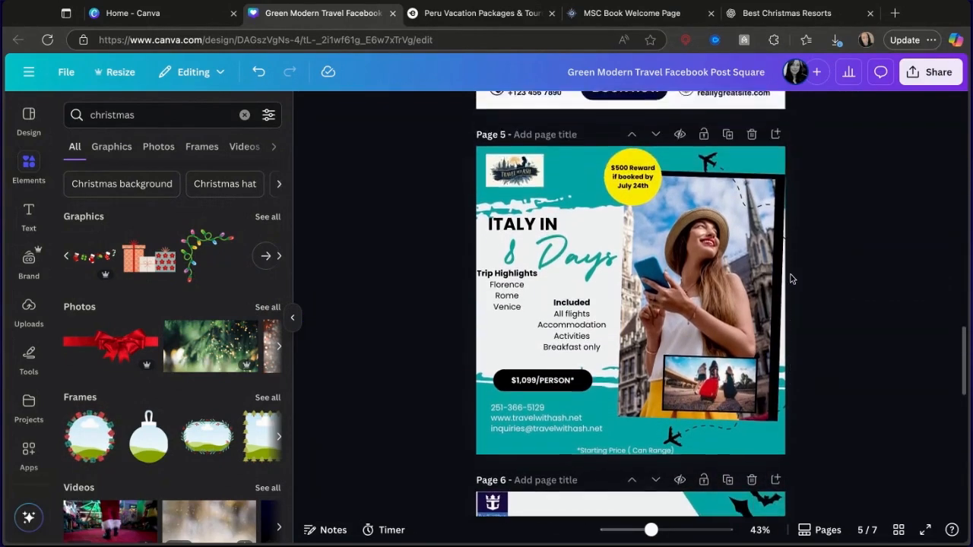
pyautogui.click(776, 135)
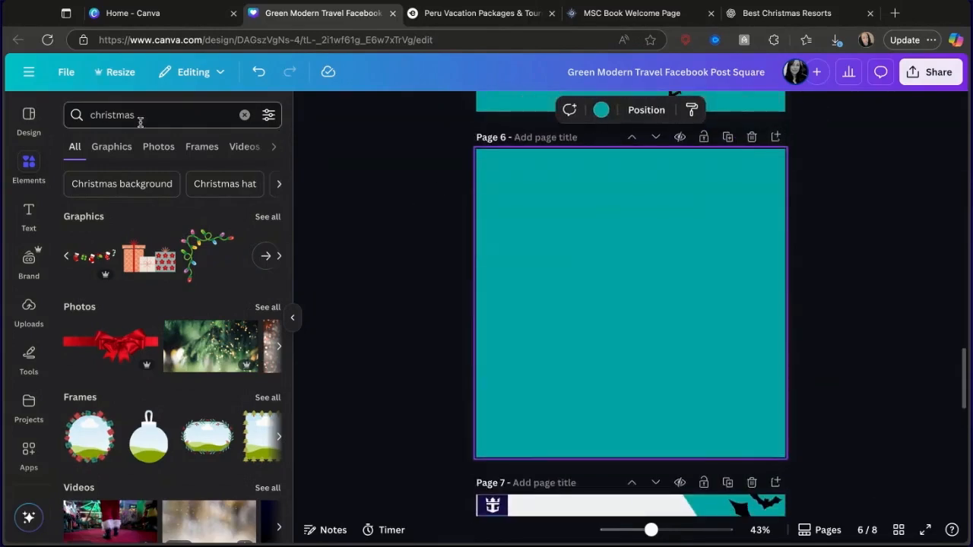
# - Search the design templates for "peru"
pyautogui.click(29, 118)
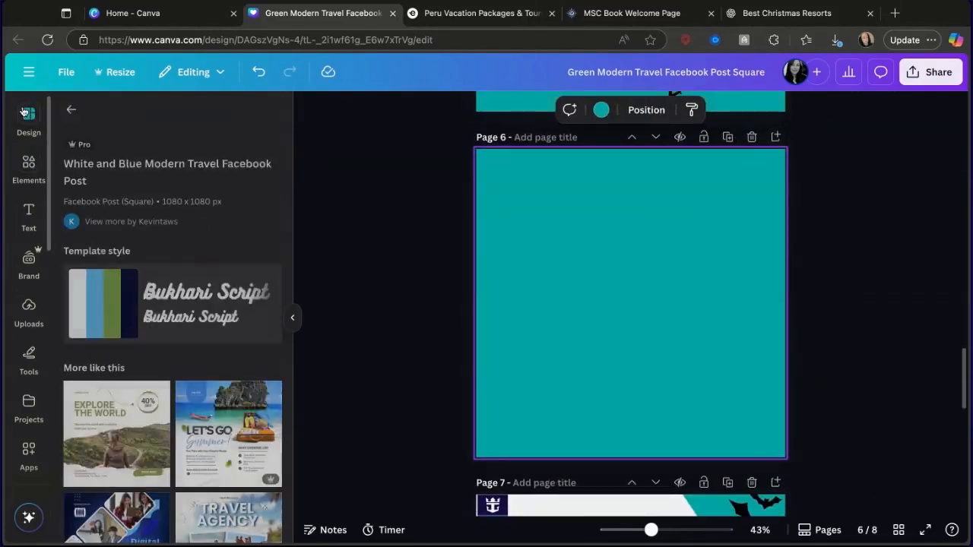
pyautogui.click(74, 112)
pyautogui.click(175, 116)
pyautogui.write('peru')
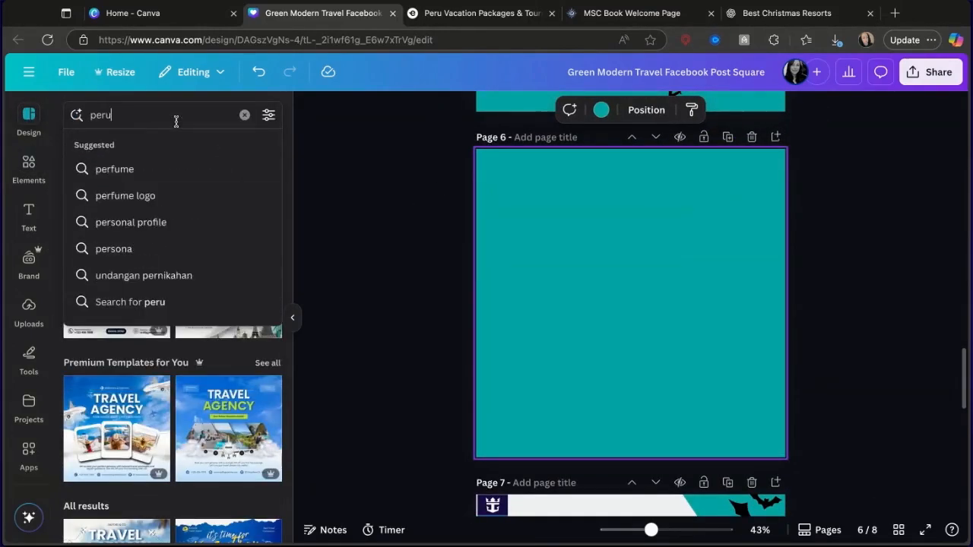
pyautogui.press('Return')
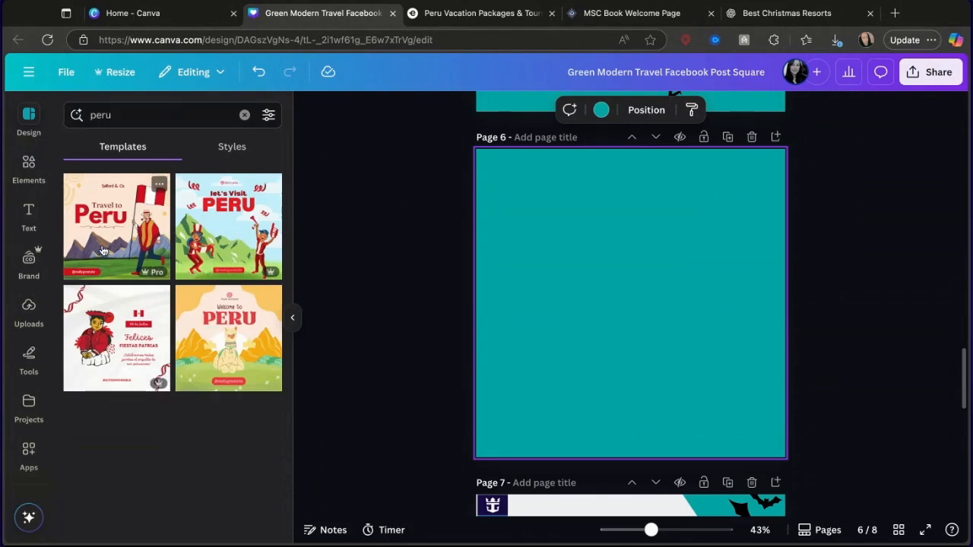
# - Clear the template search and apply the "Blue and White Modern Summer Trip Facebook Post" template to blank page 6
pyautogui.click(244, 115)
pyautogui.scroll(-5, 177, 330)
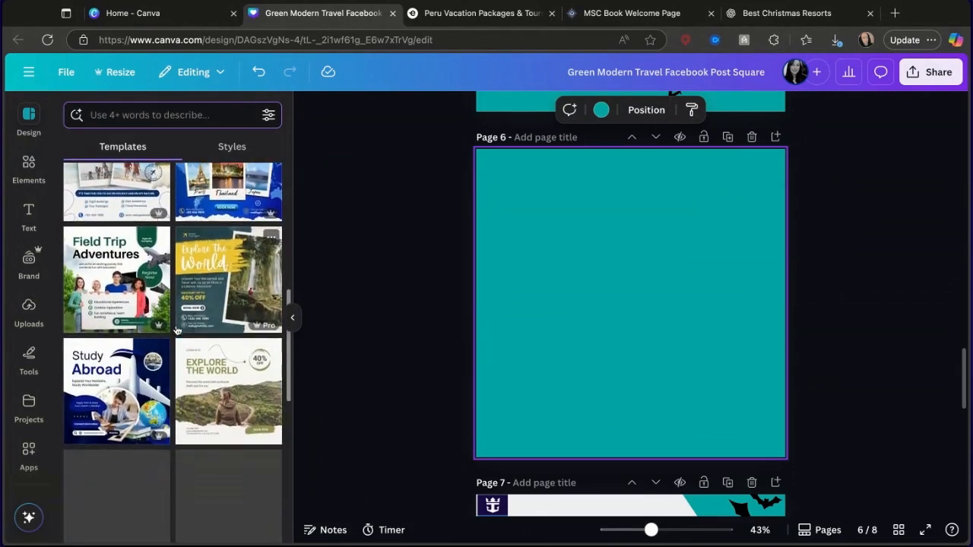
pyautogui.scroll(2, 177, 330)
pyautogui.scroll(-10, 177, 329)
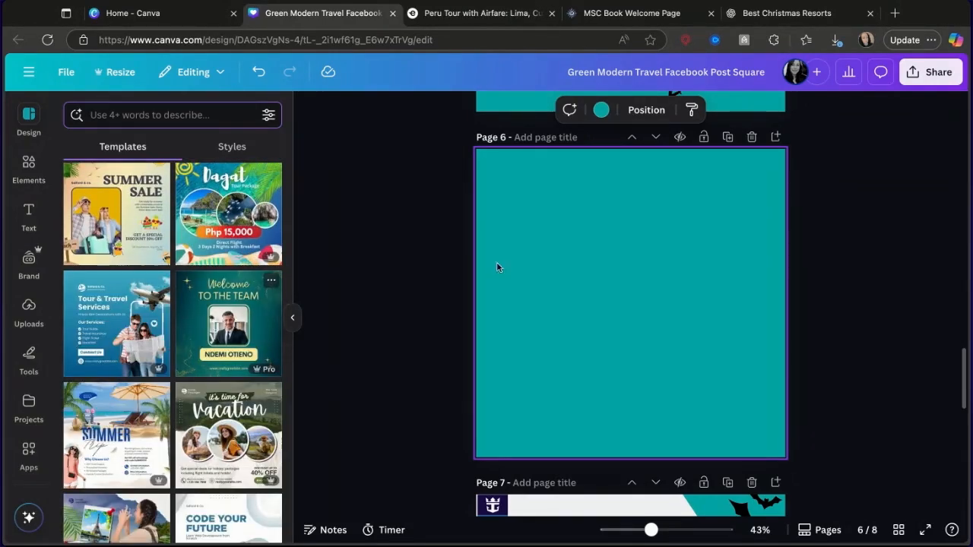
pyautogui.scroll(3, 497, 266)
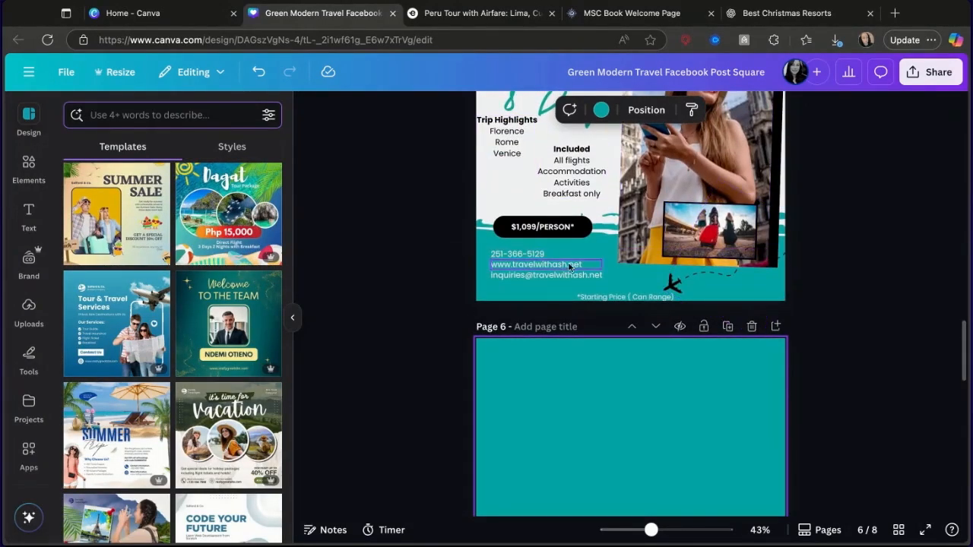
pyautogui.scroll(-3, 556, 448)
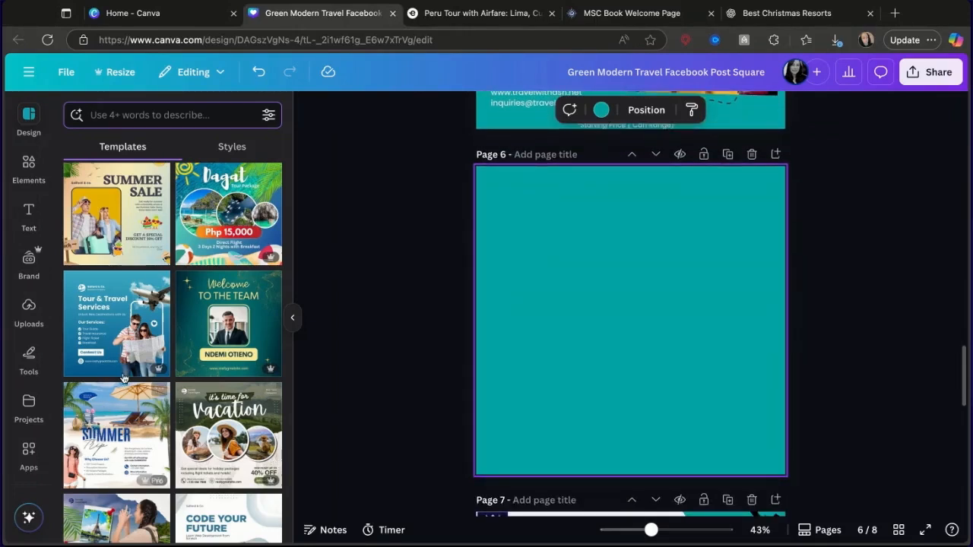
pyautogui.click(120, 449)
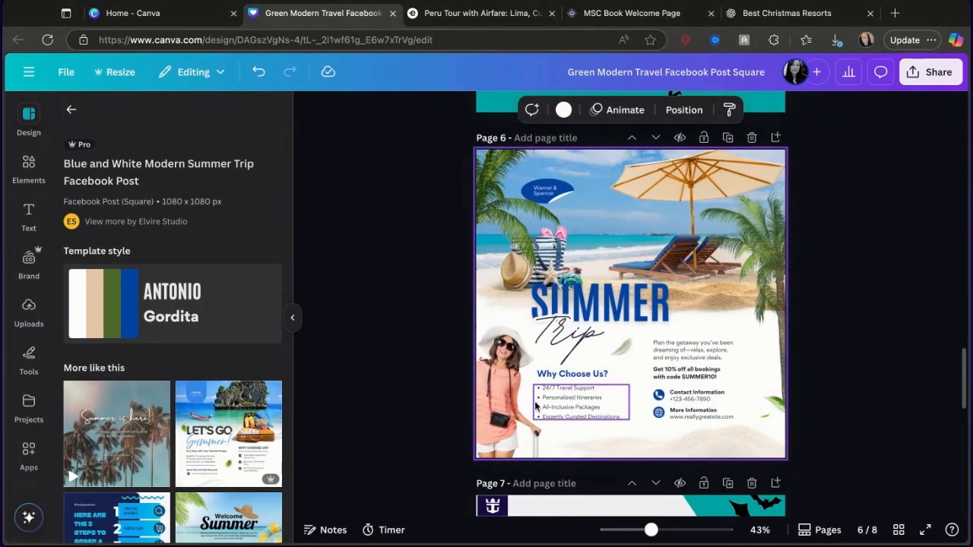
# - Delete the script "Trip" text on page 6 and replace the "SUMMER" headline with "PERU"
pyautogui.scroll(2, 563, 422)
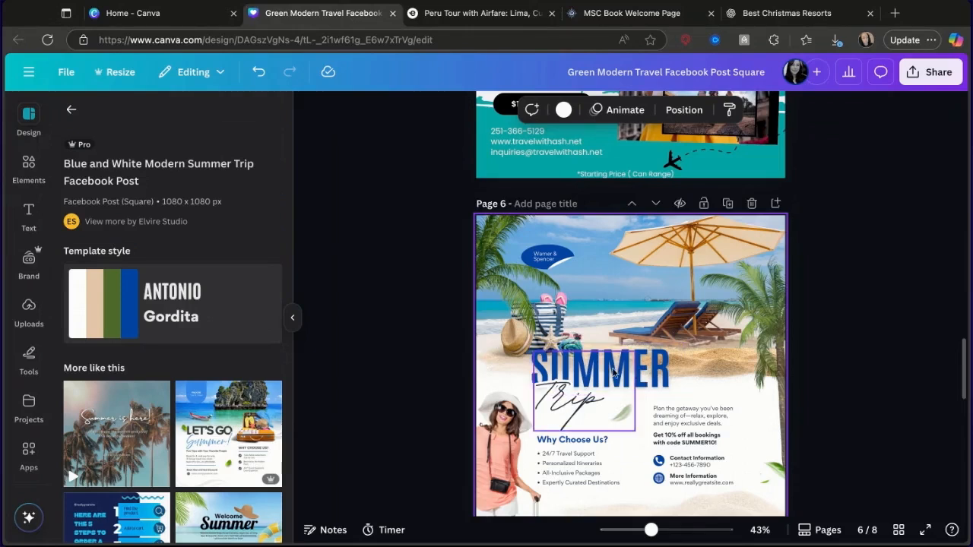
pyautogui.click(578, 402)
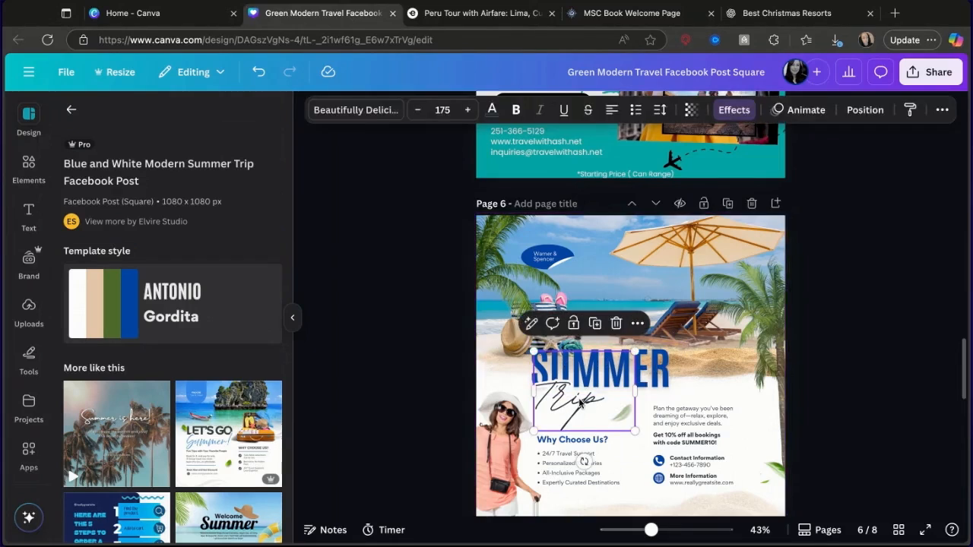
pyautogui.press('Delete')
pyautogui.doubleClick(599, 365)
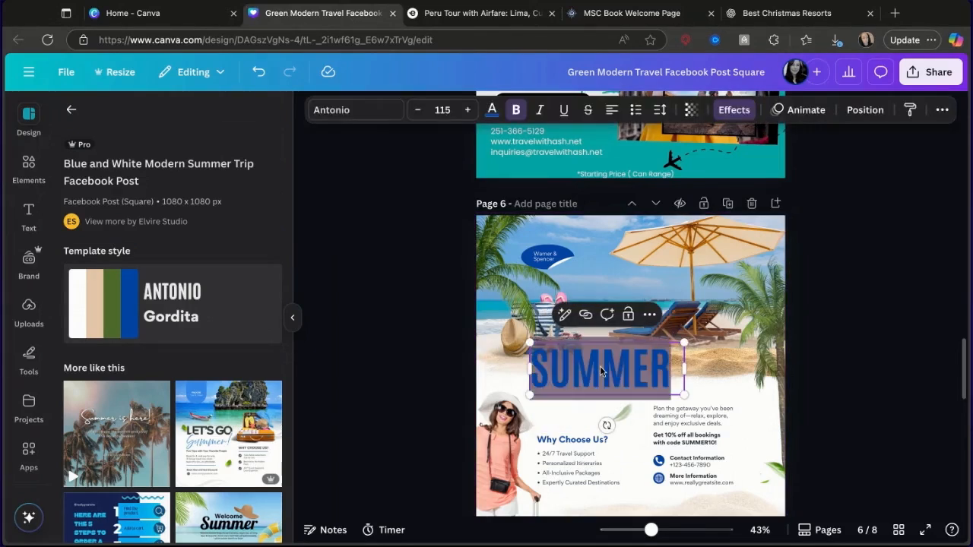
pyautogui.write('PERU')
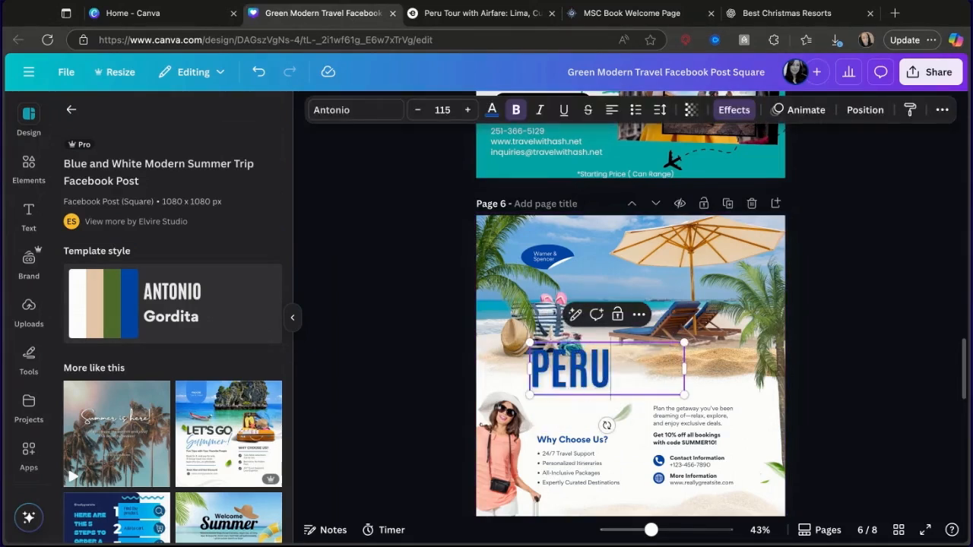
# - Move the "PERU" headline on page 6 to the right, near the flyer's horizontal center
pyautogui.click(739, 422)
pyautogui.moveTo(624, 376); pyautogui.dragTo(725, 367)
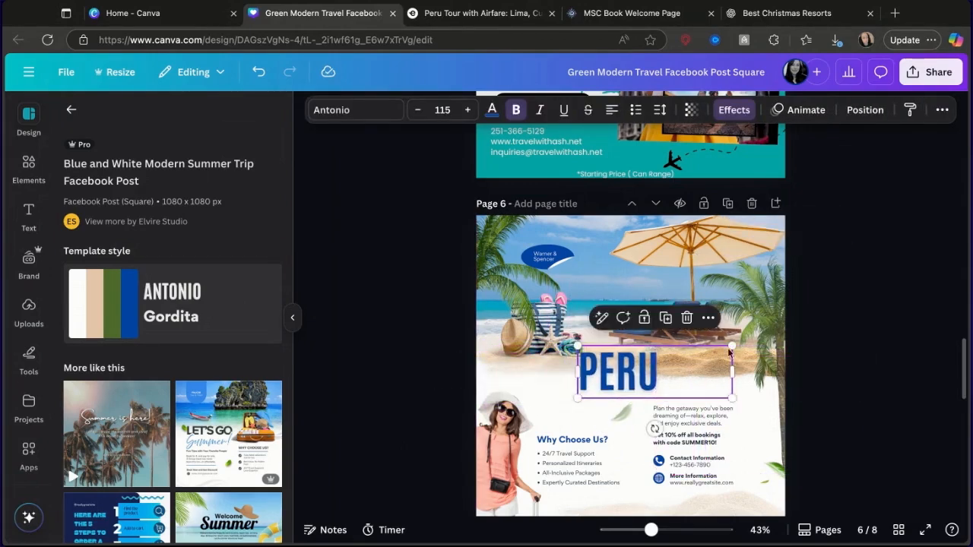
pyautogui.click(816, 317)
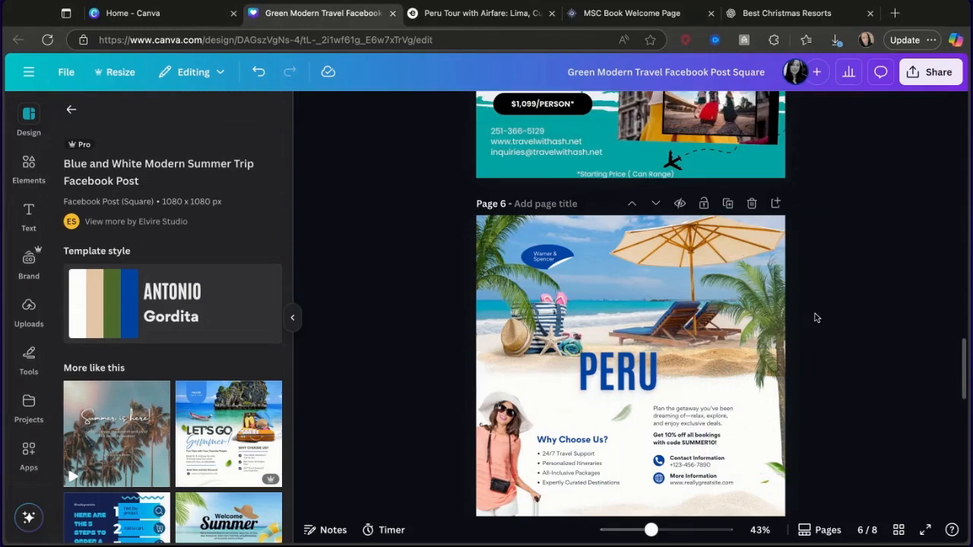
# - Look at the Sacred Land of the Incas tour page on Exoticca and return to the Canva design
pyautogui.click(451, 15)
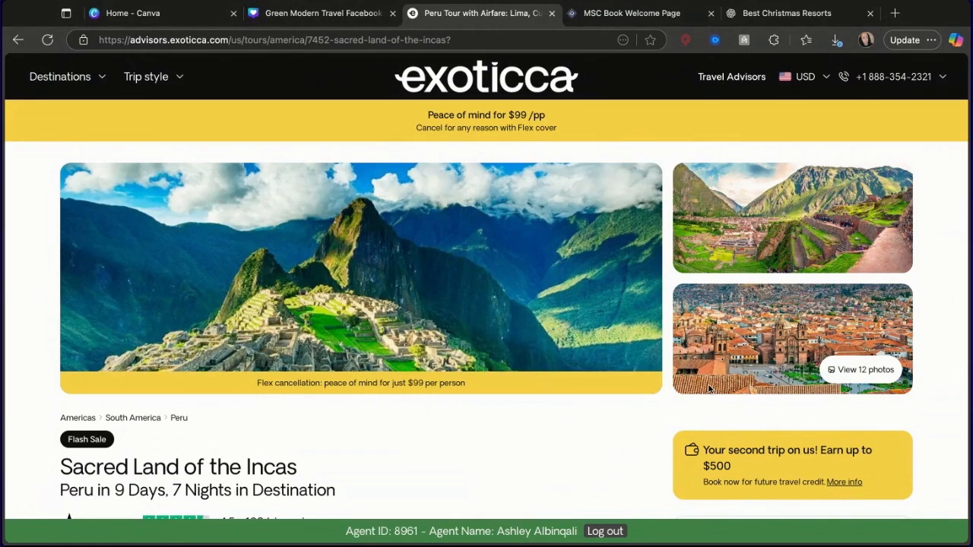
pyautogui.click(327, 13)
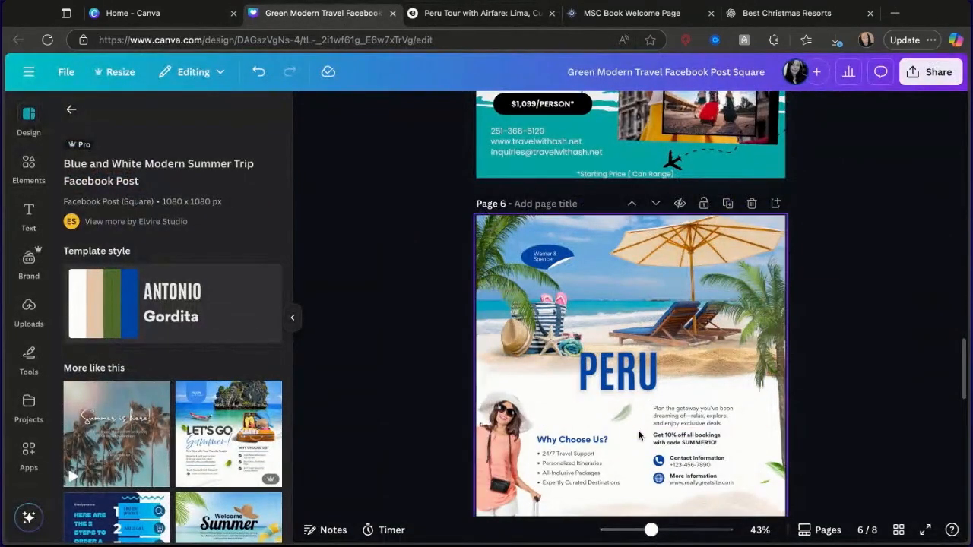
# - Paste the Machu Picchu photo onto page 6 and delete the template's beach photo with the umbrella and lounge chairs
pyautogui.hotkey('ctrl', 'v')
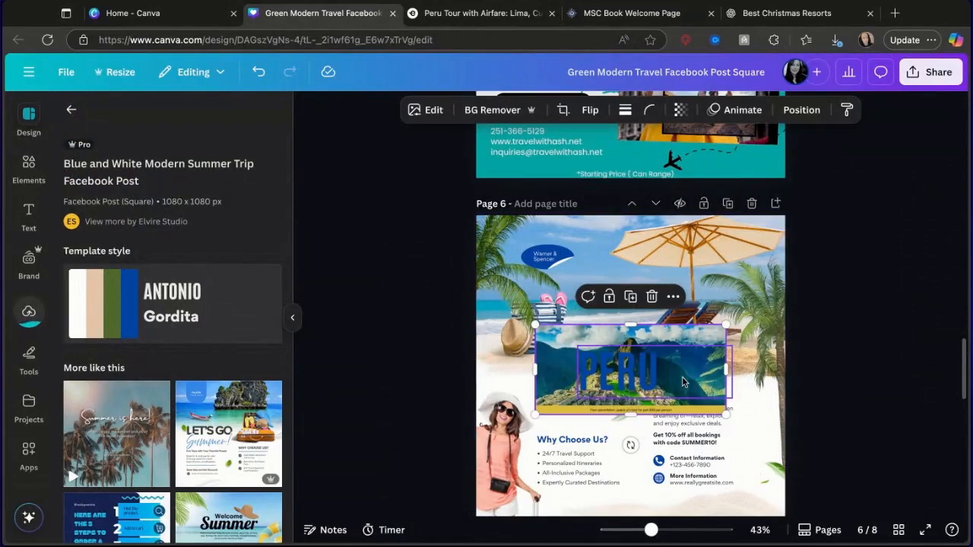
pyautogui.rightClick(682, 380)
pyautogui.click(673, 319)
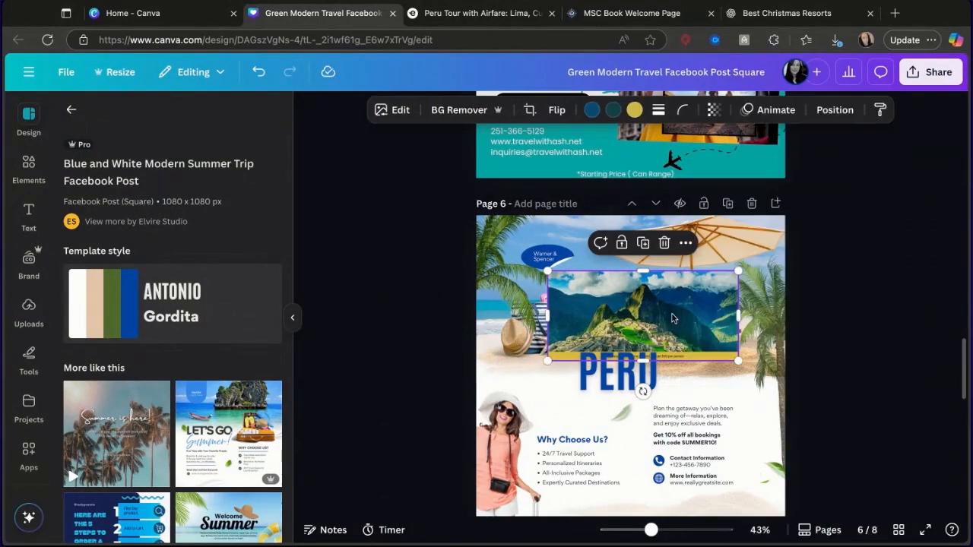
pyautogui.moveTo(673, 320); pyautogui.dragTo(646, 420)
pyautogui.click(639, 267)
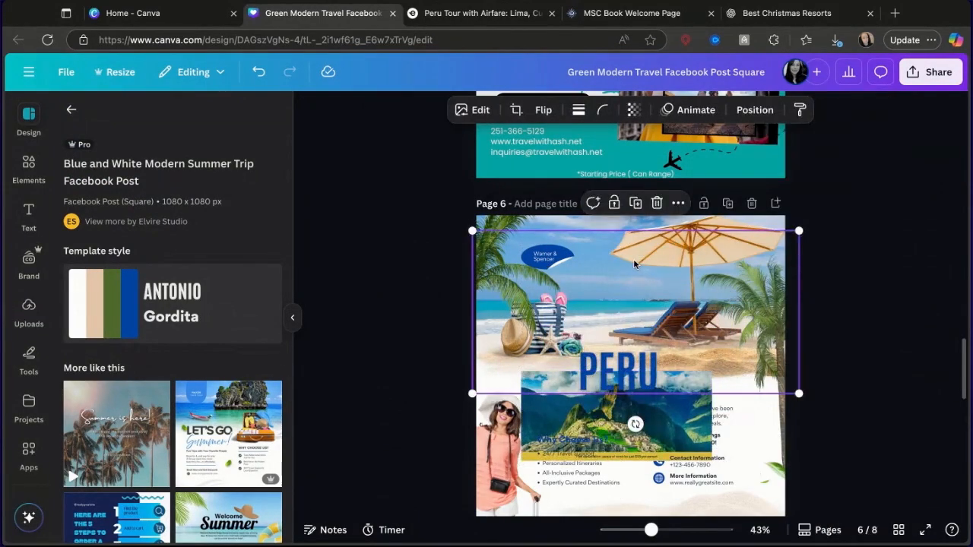
pyautogui.moveTo(635, 264); pyautogui.dragTo(616, 241)
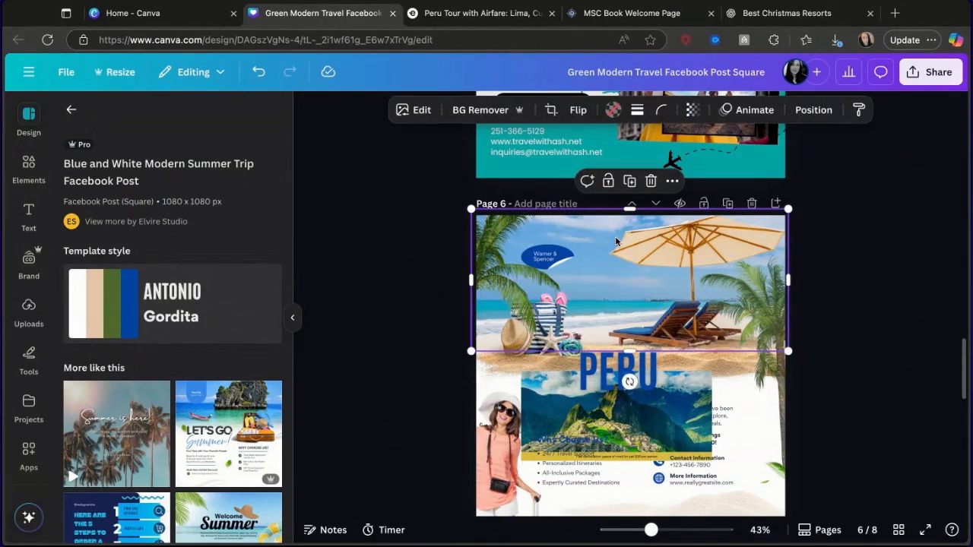
pyautogui.press('Delete')
# - Fill the full width of page 6's upper area with the Machu Picchu photo, behind the palm trees
pyautogui.click(667, 395)
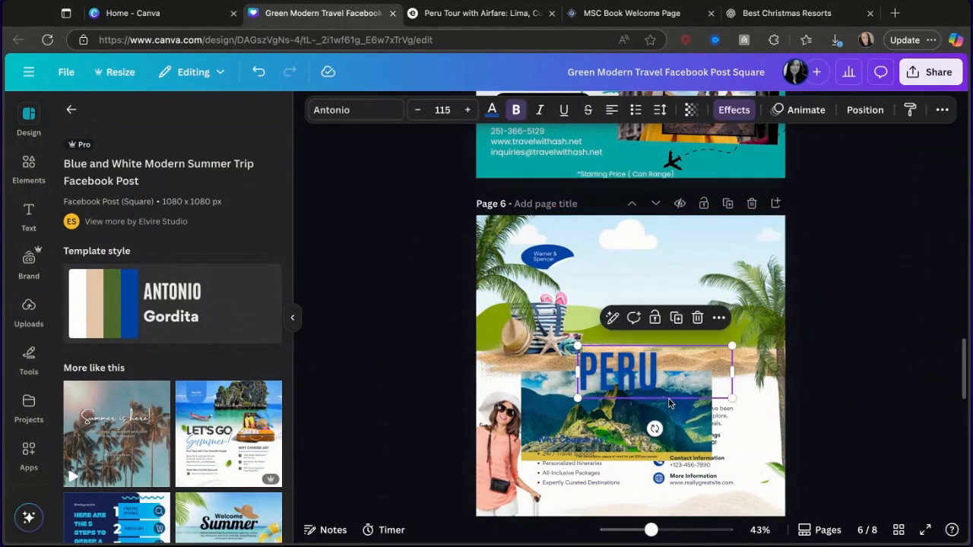
pyautogui.click(691, 439)
pyautogui.moveTo(691, 438); pyautogui.dragTo(692, 280)
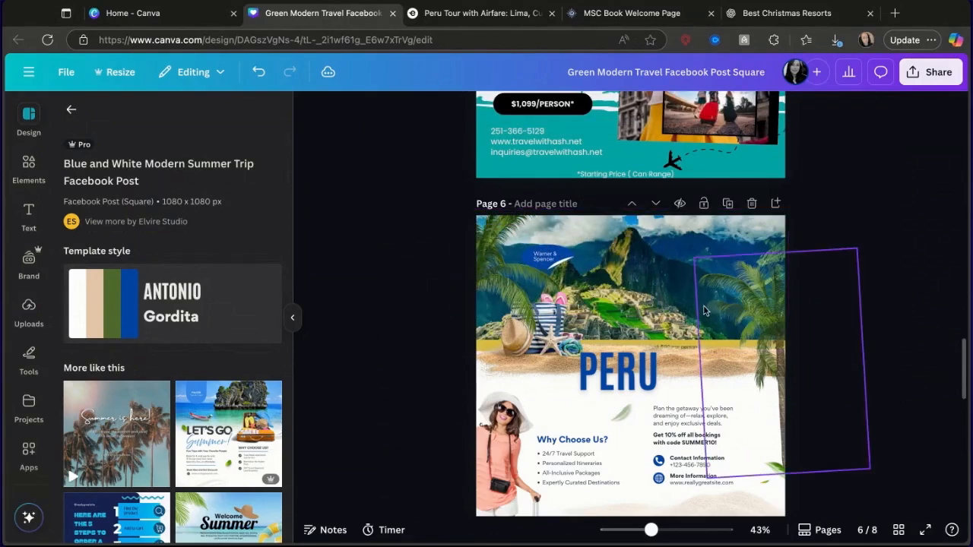
pyautogui.click(705, 307)
pyautogui.click(696, 370)
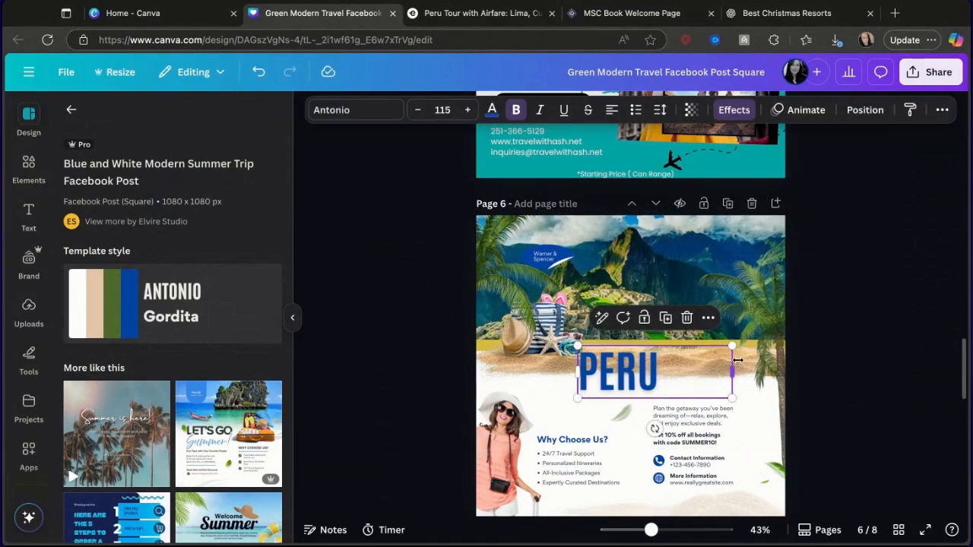
pyautogui.click(847, 343)
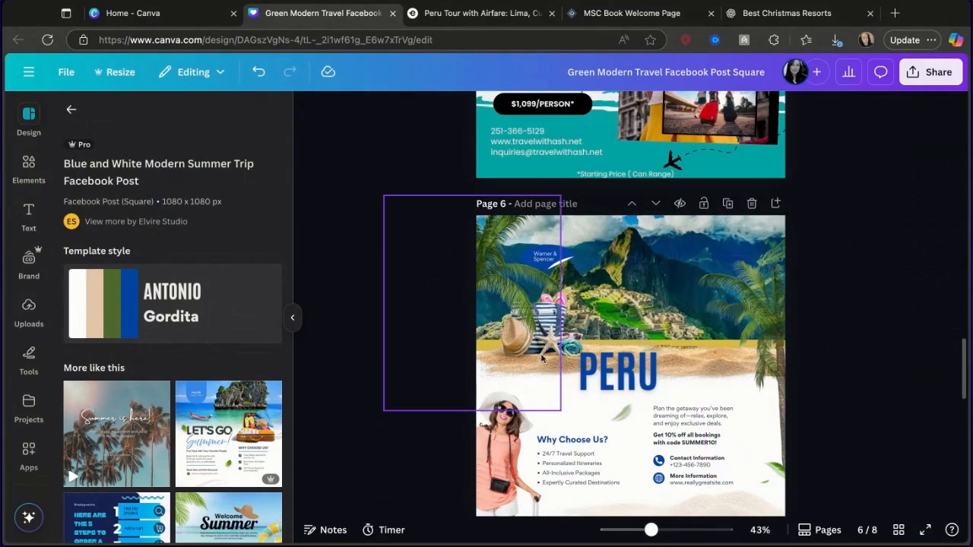
# - Delete the picture of the beach bag, straw hat and starfish from page 6
pyautogui.click(553, 312)
pyautogui.click(597, 327)
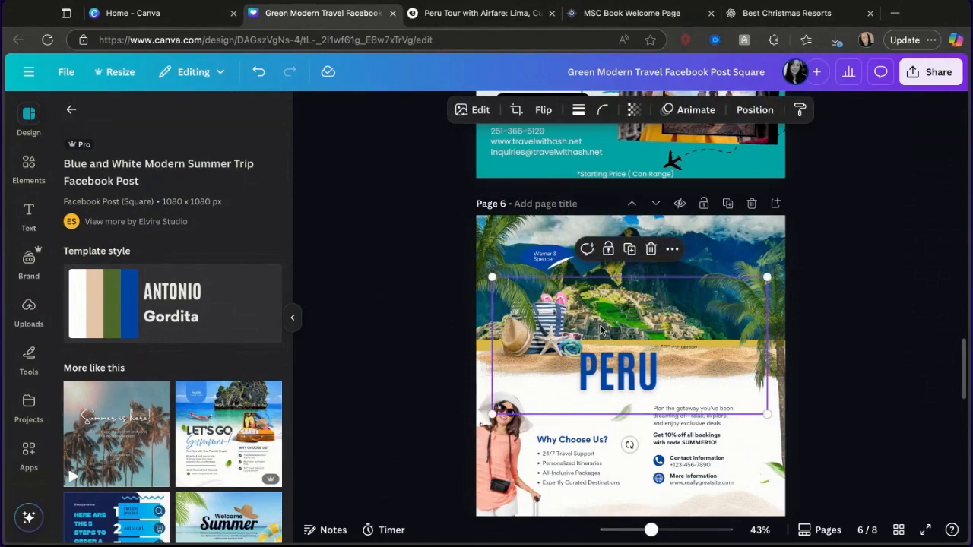
pyautogui.moveTo(600, 331); pyautogui.dragTo(607, 386)
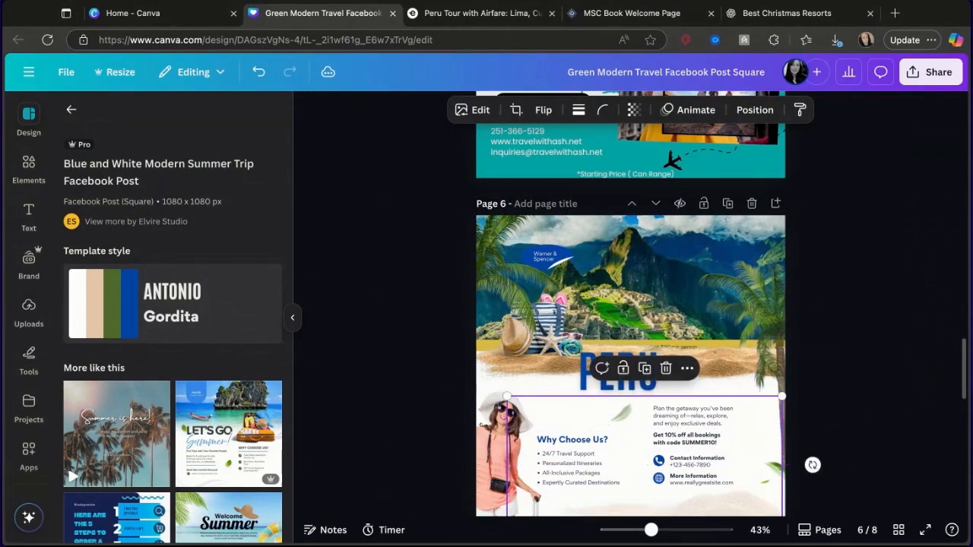
pyautogui.click(566, 336)
pyautogui.press('Delete')
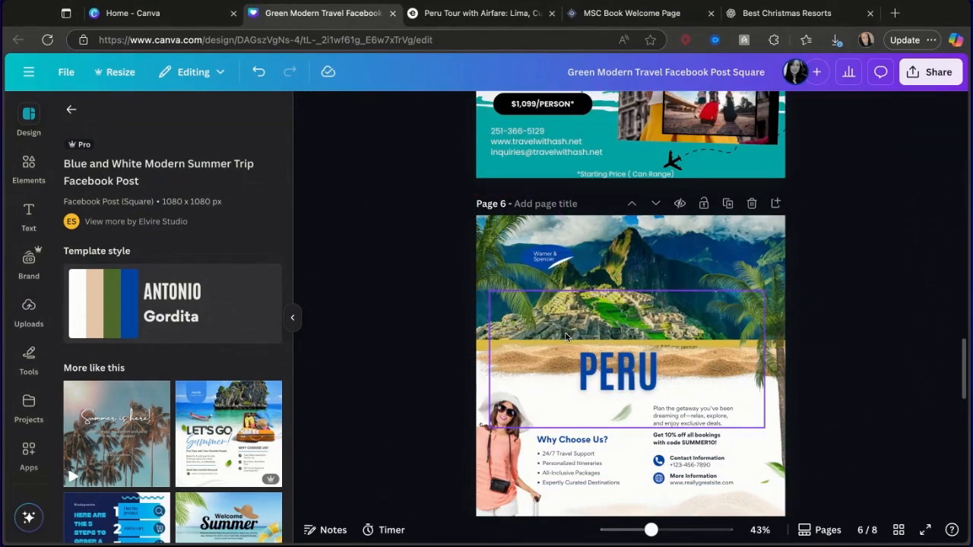
pyautogui.click(559, 353)
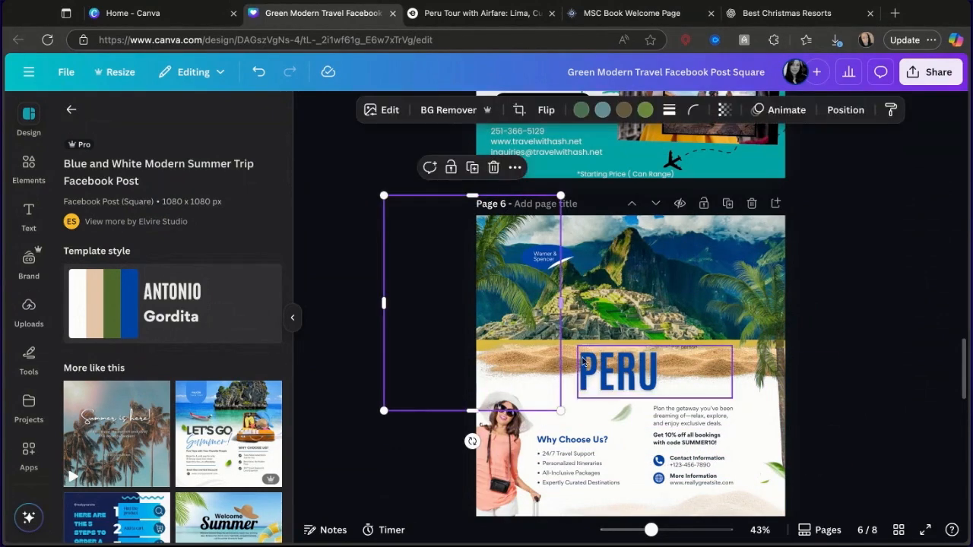
# - Enlarge the "PERU" headline to size 156 at the flyer's left edge and nudge the woman traveler slightly
pyautogui.click(731, 367)
pyautogui.moveTo(730, 364); pyautogui.dragTo(762, 439)
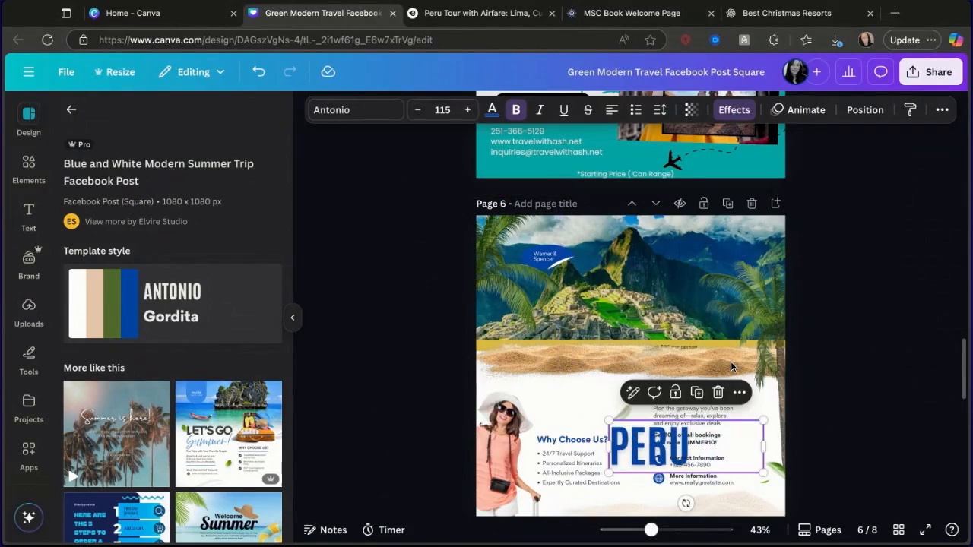
pyautogui.moveTo(648, 360); pyautogui.dragTo(659, 342)
pyautogui.moveTo(544, 381); pyautogui.dragTo(530, 376)
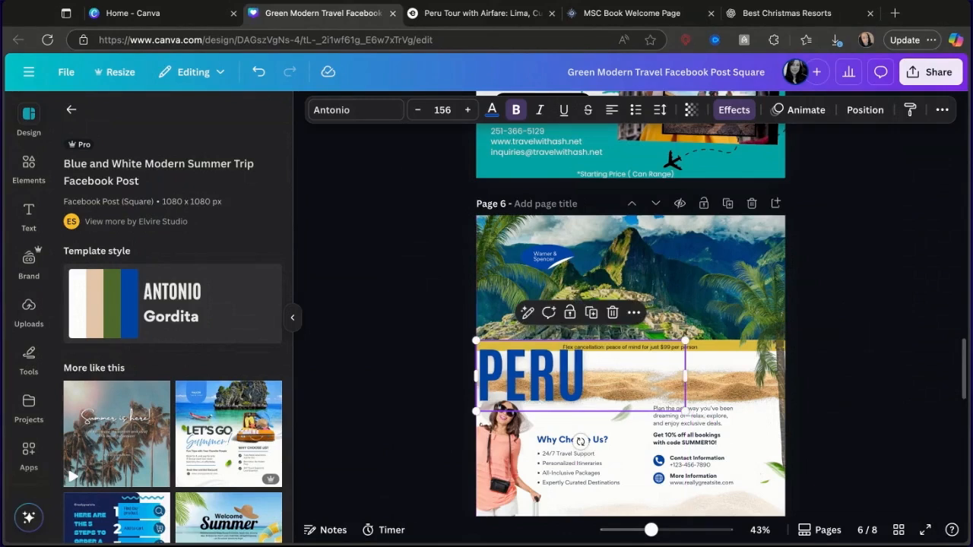
pyautogui.moveTo(497, 448)
pyautogui.mouseDown()
pyautogui.moveTo(510, 472)
pyautogui.moveTo(504, 460)
pyautogui.mouseUp()
# - Delete the getaway paragraph and the "Get 10% off all bookings" text from page 6
pyautogui.click(704, 418)
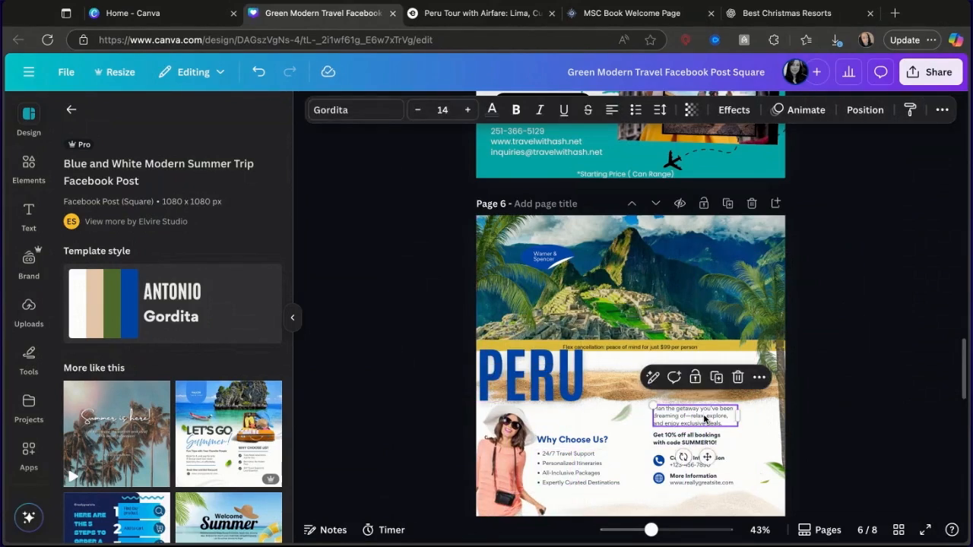
pyautogui.press('Delete')
pyautogui.click(707, 435)
pyautogui.press('Delete')
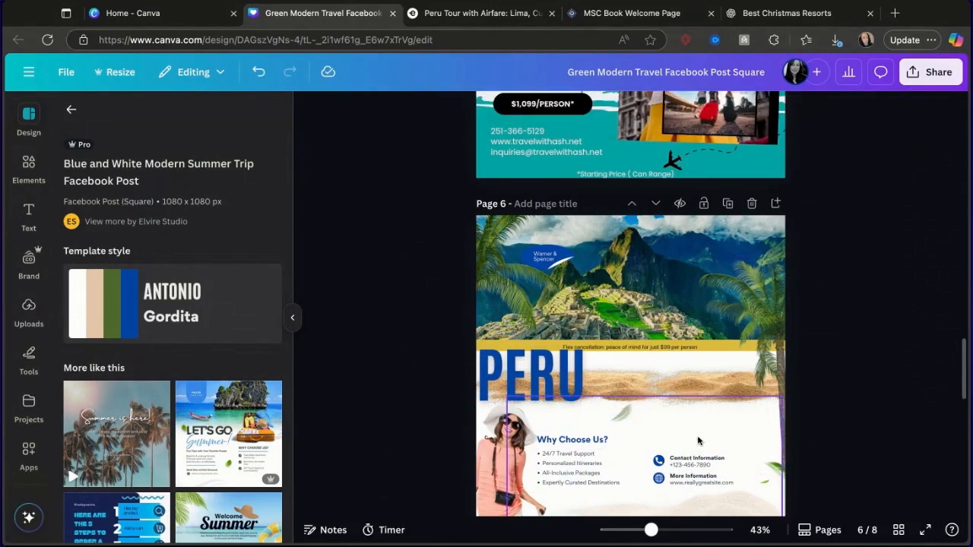
# - Delete the "More Information" and "Contact Information" labels and the placeholder phone number from page 6
pyautogui.click(692, 475)
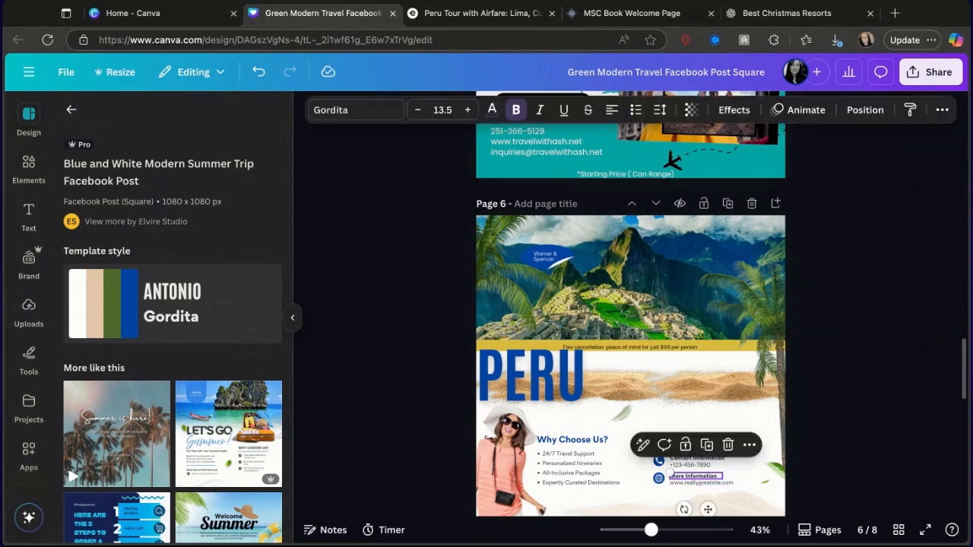
pyautogui.press('Delete')
pyautogui.click(687, 459)
pyautogui.press('Delete')
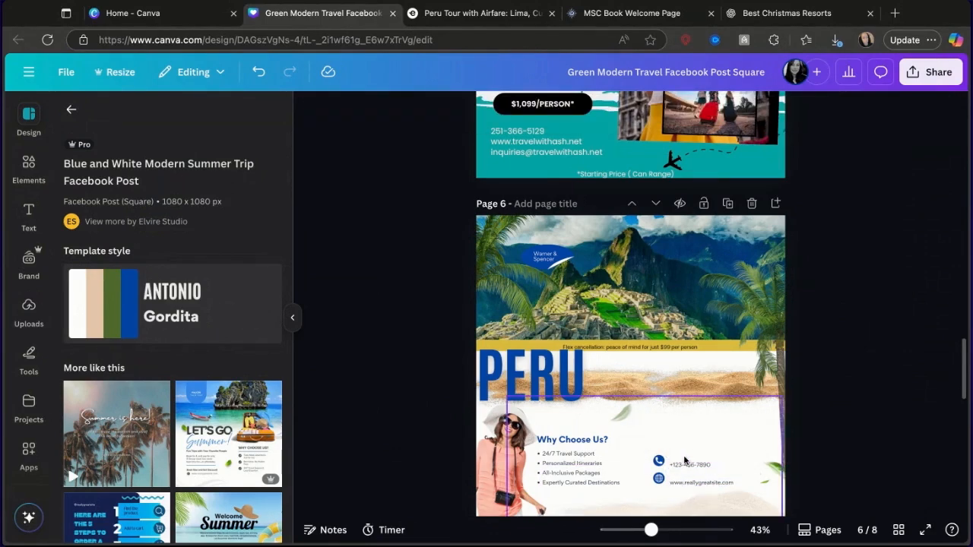
pyautogui.click(686, 463)
pyautogui.press('Delete')
# - Delete the phone icon, the globe icon and the placeholder website address from page 6
pyautogui.click(658, 460)
pyautogui.press('Delete')
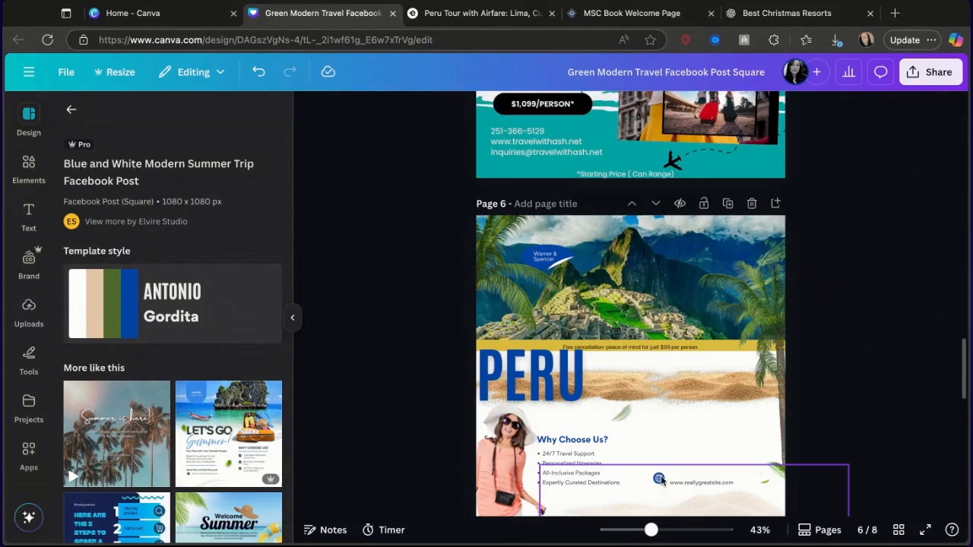
pyautogui.click(658, 462)
pyautogui.press('Delete')
pyautogui.click(660, 481)
pyautogui.press('Delete')
pyautogui.click(659, 482)
pyautogui.press('Delete')
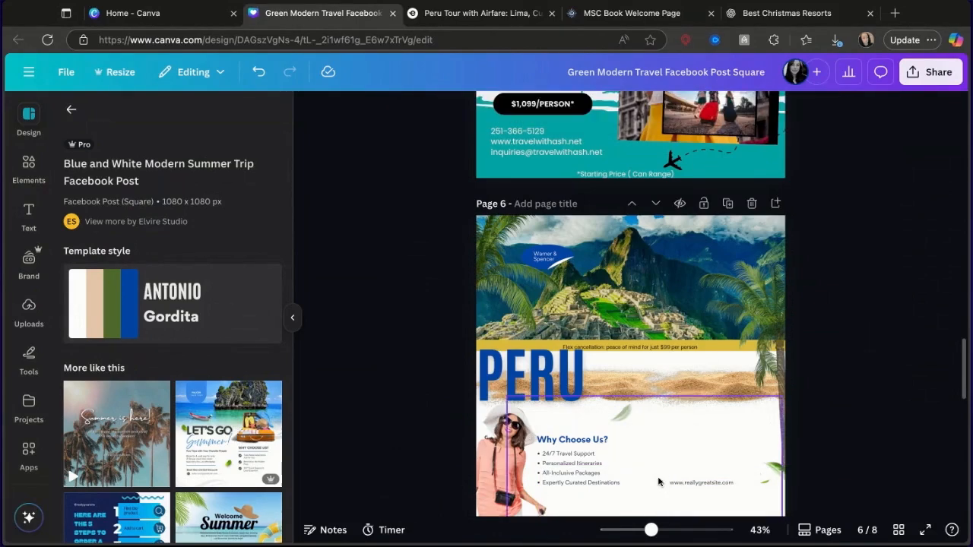
pyautogui.click(688, 484)
pyautogui.press('Delete')
# - Delete the "Why Choose Us?" heading and its bullet list from page 6
pyautogui.click(568, 442)
pyautogui.press('Delete')
pyautogui.click(569, 461)
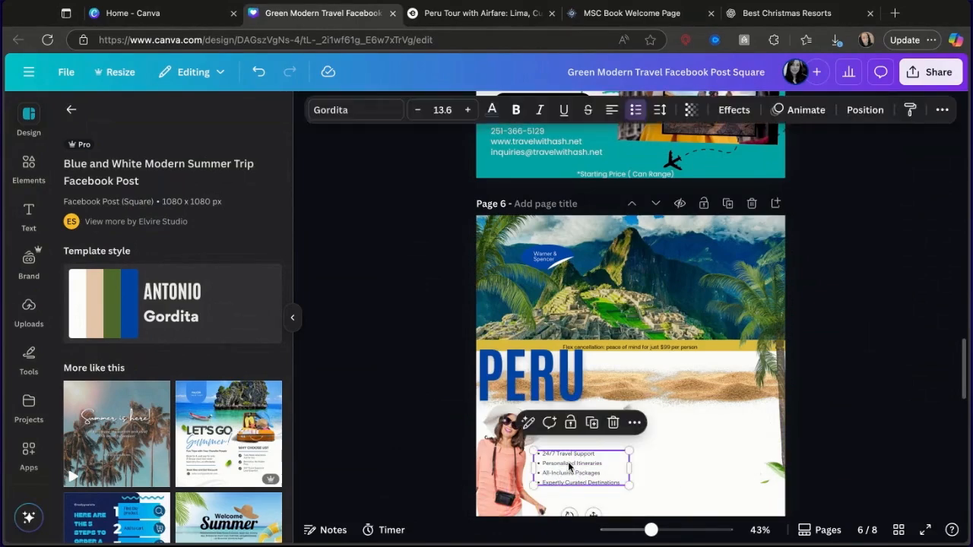
pyautogui.press('Delete')
# - Move the woman traveler to the flyer's lower right corner so that her green bag and luggage show
pyautogui.click(563, 465)
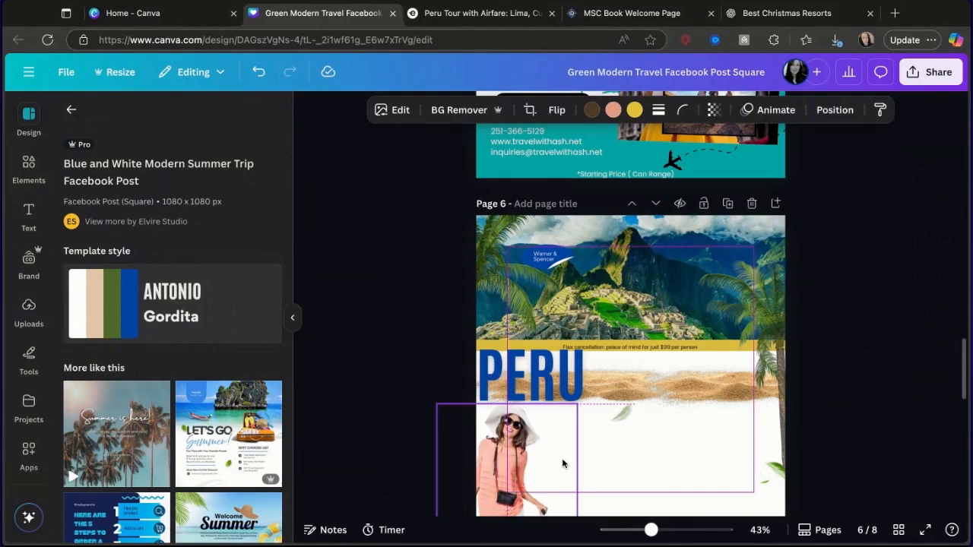
pyautogui.moveTo(563, 463); pyautogui.dragTo(567, 467)
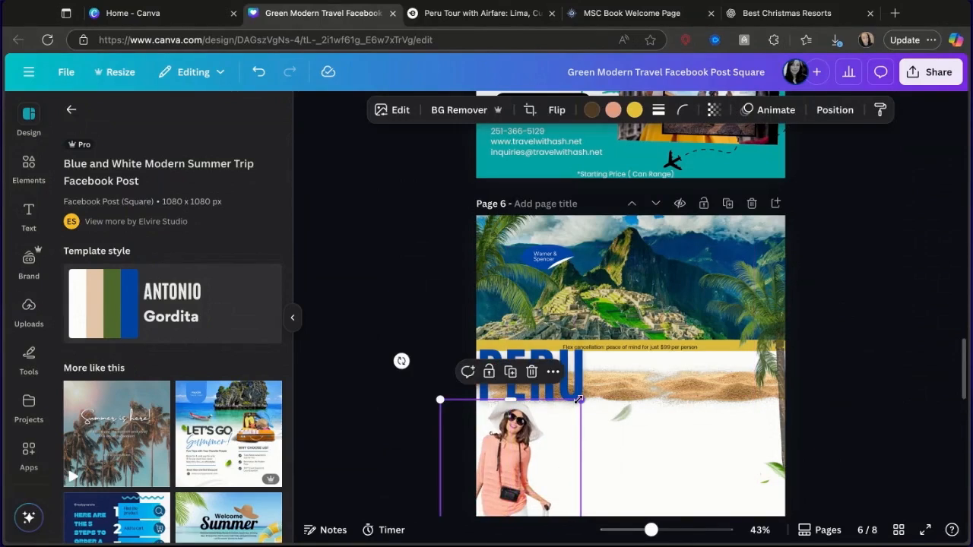
pyautogui.moveTo(581, 399)
pyautogui.mouseDown()
pyautogui.moveTo(571, 433)
pyautogui.moveTo(748, 409)
pyautogui.moveTo(775, 415)
pyautogui.moveTo(780, 405)
pyautogui.moveTo(765, 389)
pyautogui.moveTo(708, 384)
pyautogui.moveTo(716, 375)
pyautogui.mouseUp()
pyautogui.click(913, 349)
# - Move the "PERU" headline up onto the Machu Picchu photo, just above the gold band, and color it white
pyautogui.click(620, 387)
pyautogui.moveTo(621, 389); pyautogui.dragTo(619, 386)
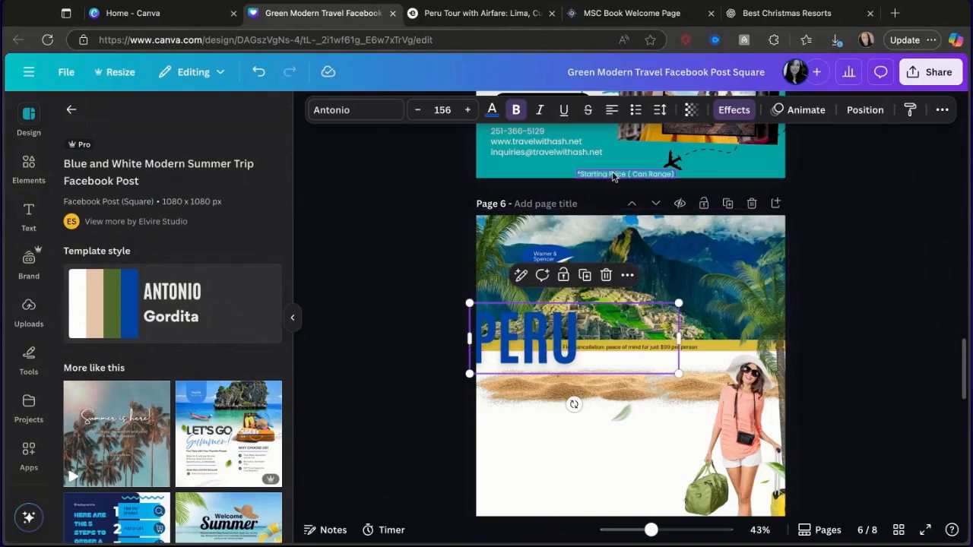
pyautogui.click(492, 110)
pyautogui.click(234, 310)
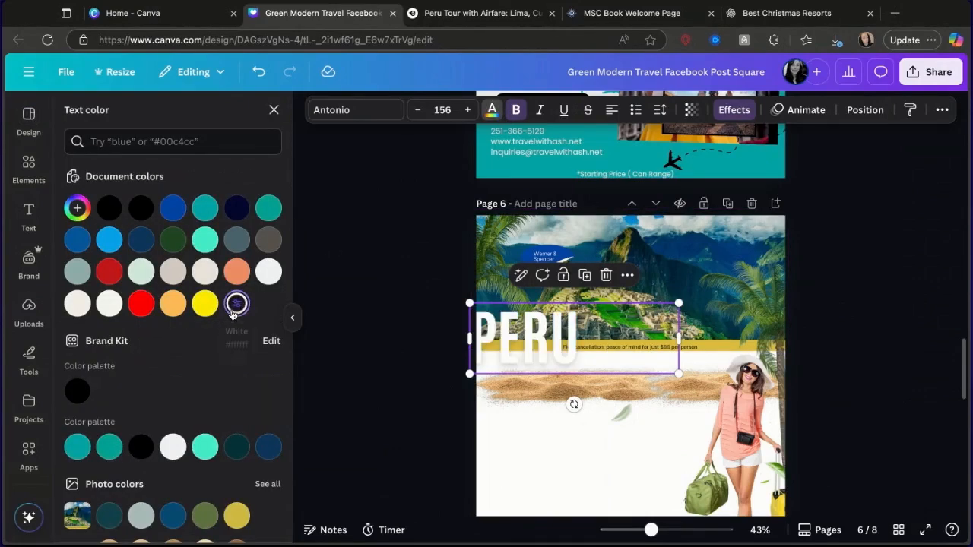
pyautogui.moveTo(574, 350); pyautogui.dragTo(576, 327)
# - Delete both sand images below the gold band and move the small green leaf down near the flyer's bottom center
pyautogui.moveTo(632, 387)
pyautogui.mouseDown()
pyautogui.moveTo(624, 371)
pyautogui.moveTo(610, 371)
pyautogui.mouseUp()
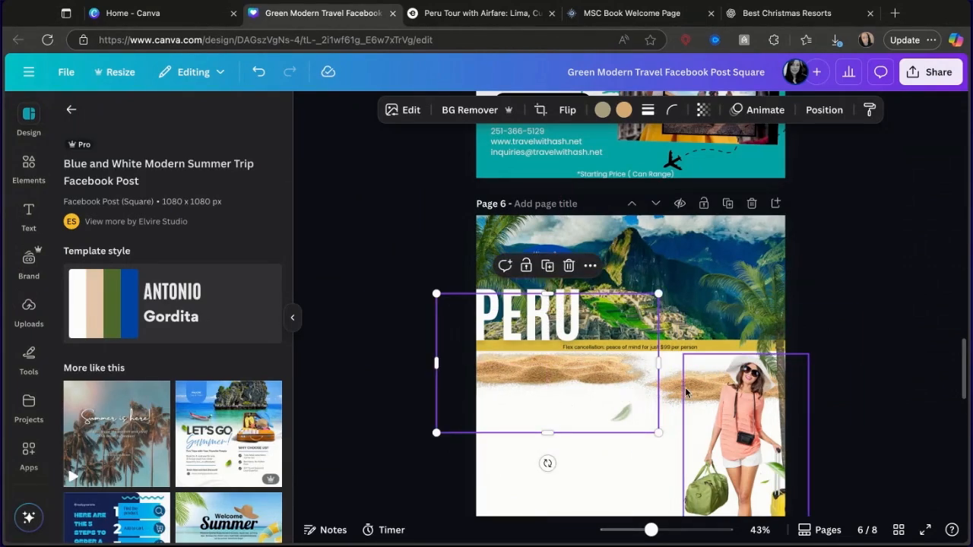
pyautogui.moveTo(686, 393); pyautogui.dragTo(659, 387)
pyautogui.scroll(1, 947, 304)
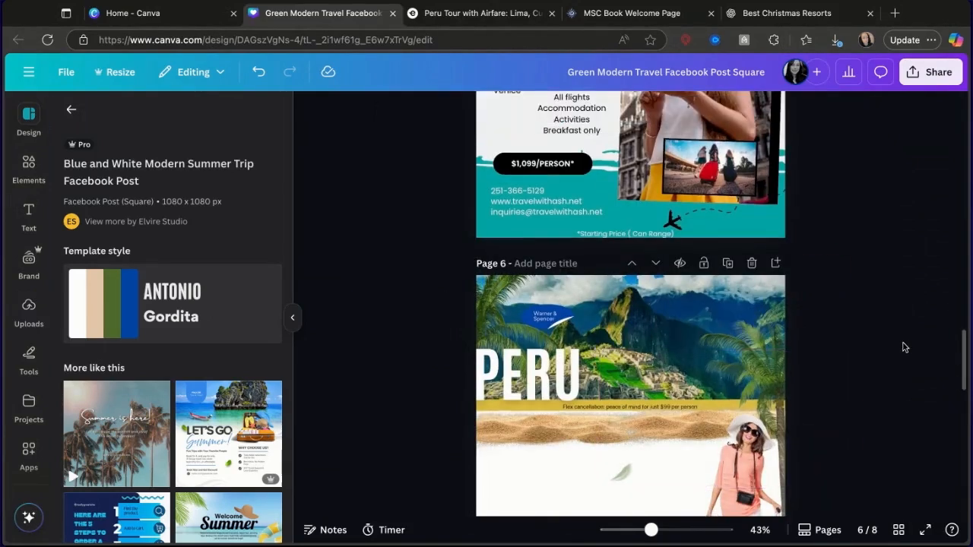
pyautogui.scroll(-3, 901, 343)
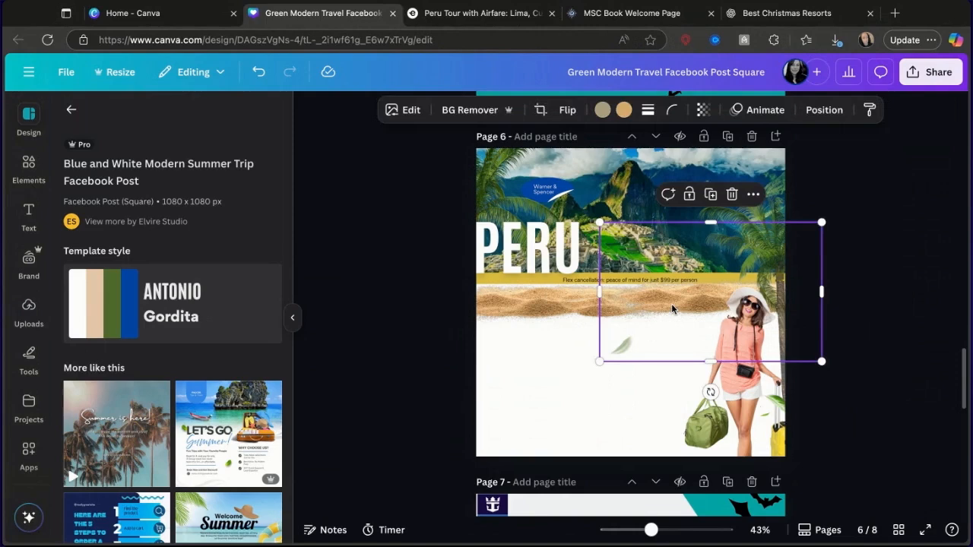
pyautogui.press('Delete')
pyautogui.click(515, 313)
pyautogui.click(592, 307)
pyautogui.press('Delete')
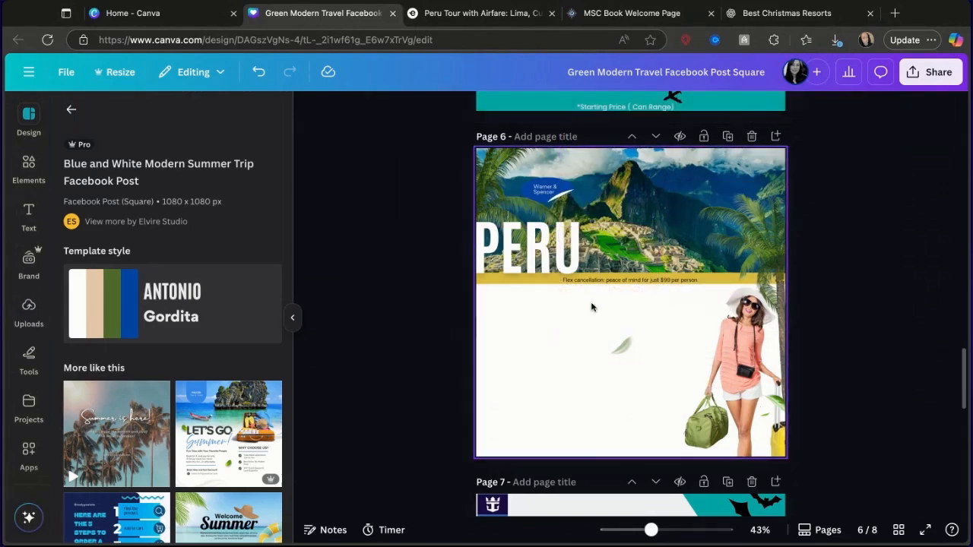
pyautogui.moveTo(634, 347); pyautogui.dragTo(616, 437)
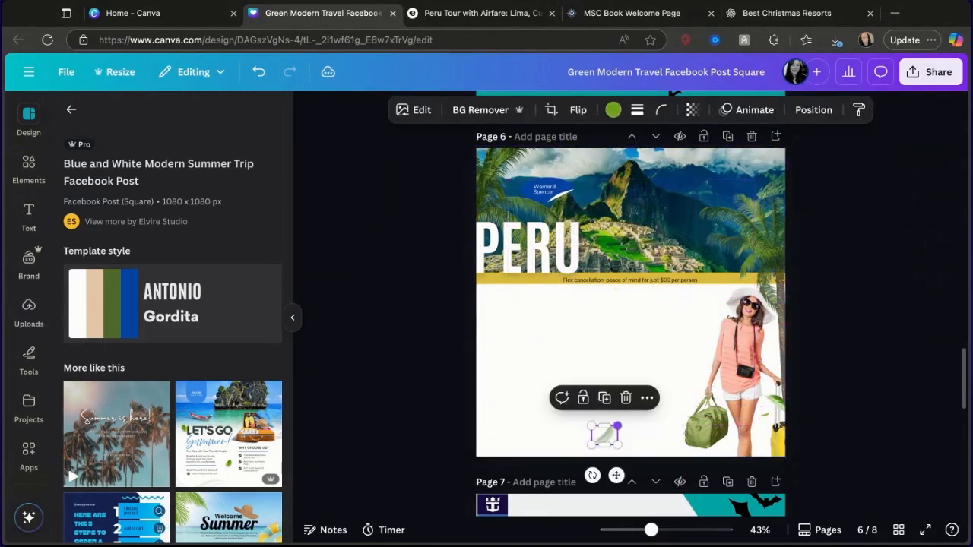
pyautogui.click(821, 272)
# - Copy the black "$1,099/PERSON*" price label from page 5 onto page 6
pyautogui.scroll(2, 535, 194)
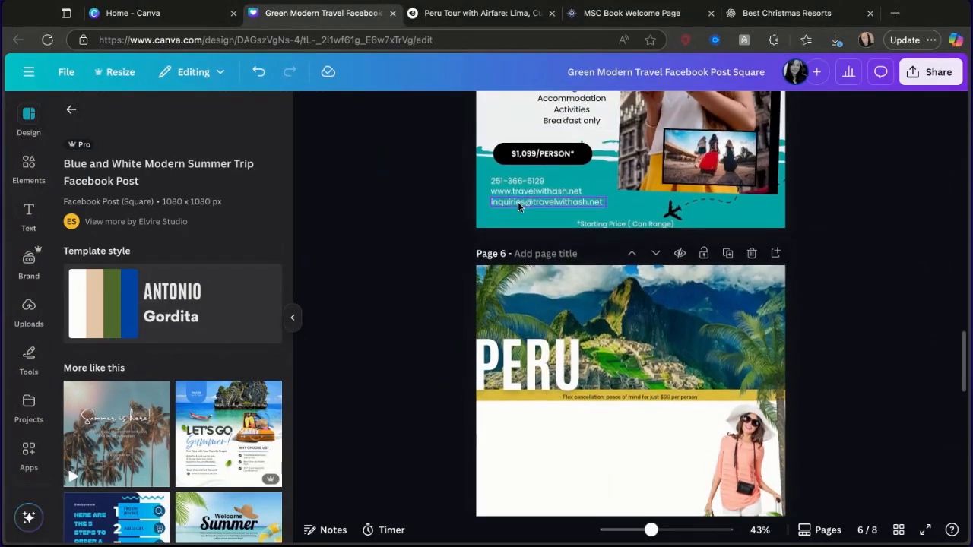
pyautogui.scroll(2, 518, 202)
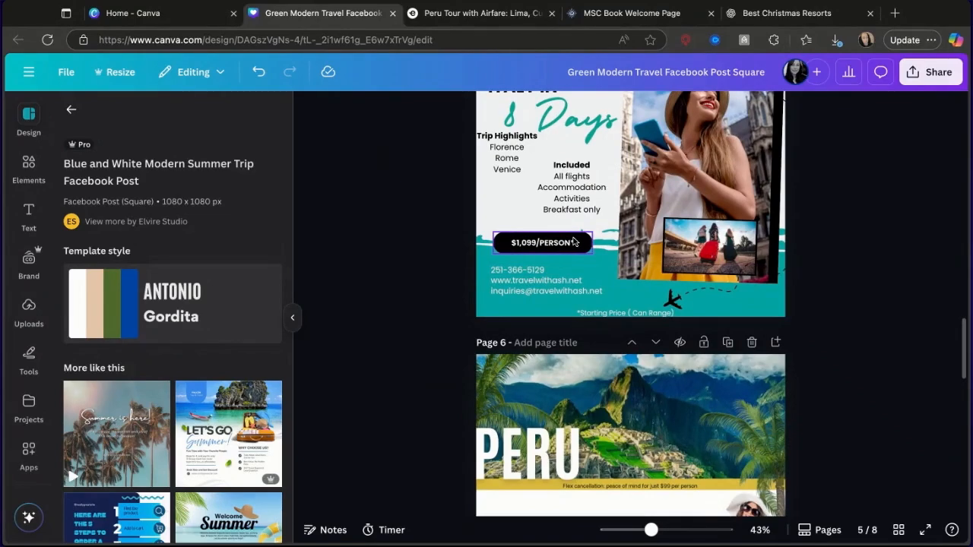
pyautogui.click(574, 242)
pyautogui.hotkey('ctrl', 'c')
pyautogui.scroll(-6, 576, 266)
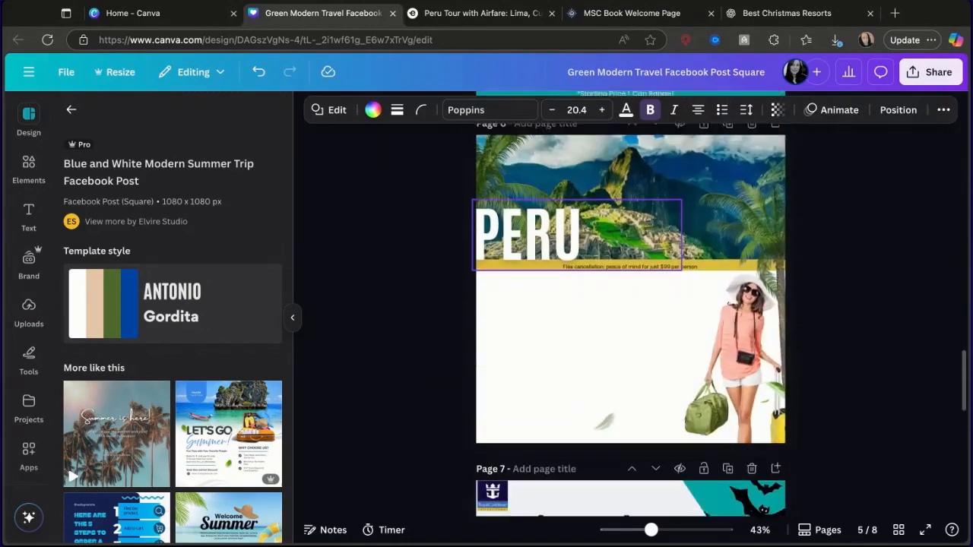
pyautogui.click(577, 297)
pyautogui.hotkey('ctrl', 'v')
# - Copy the "Included" list from page 5 onto page 6
pyautogui.scroll(7, 577, 303)
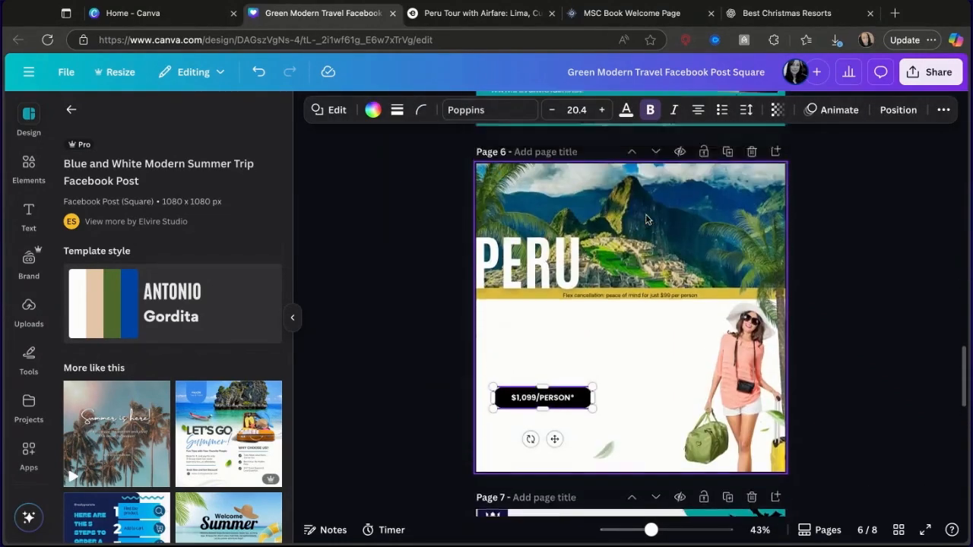
pyautogui.click(575, 207)
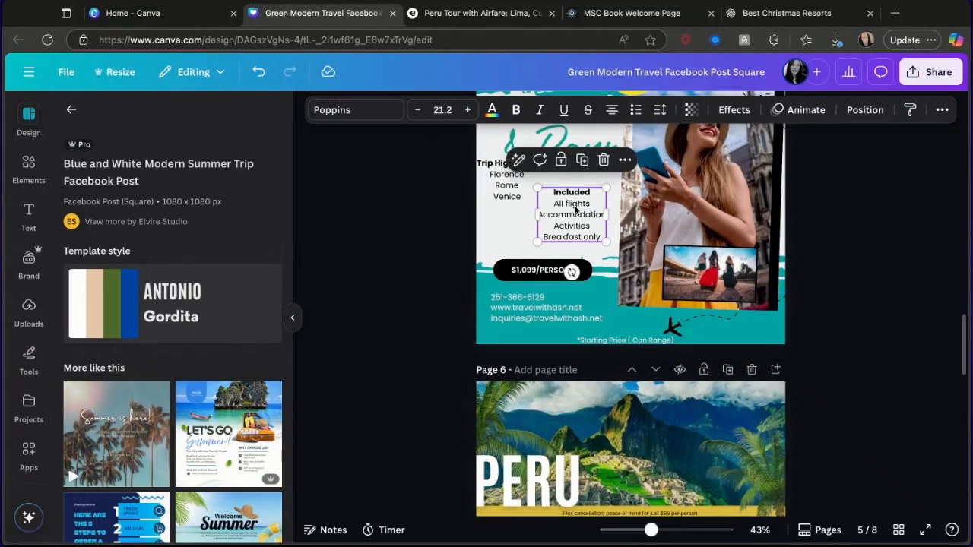
pyautogui.hotkey('ctrl', 'c')
pyautogui.scroll(-5, 575, 228)
pyautogui.click(659, 365)
pyautogui.hotkey('ctrl', 'v')
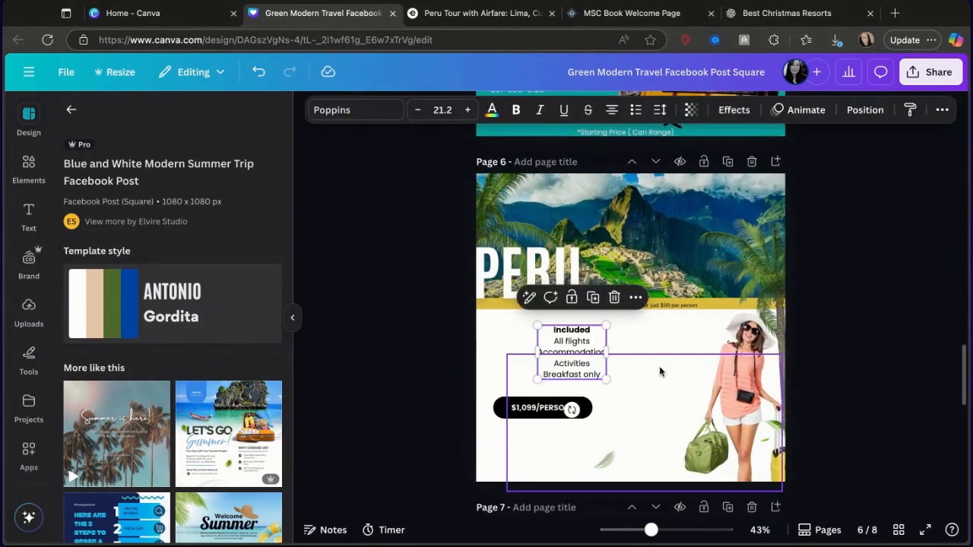
# - Copy the "Trip Highlights" list from page 5 onto page 6
pyautogui.scroll(5, 659, 366)
pyautogui.click(520, 286)
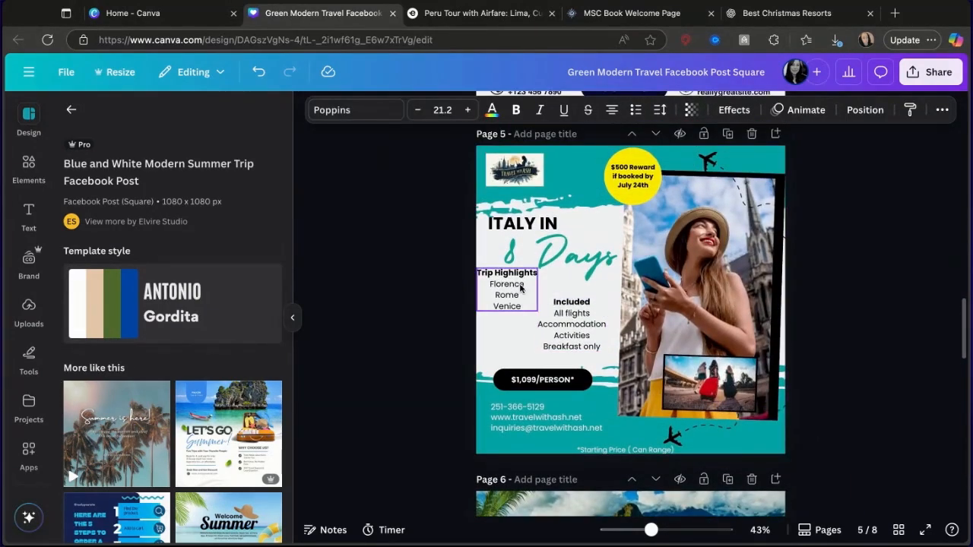
pyautogui.scroll(-5, 519, 282)
pyautogui.click(517, 238)
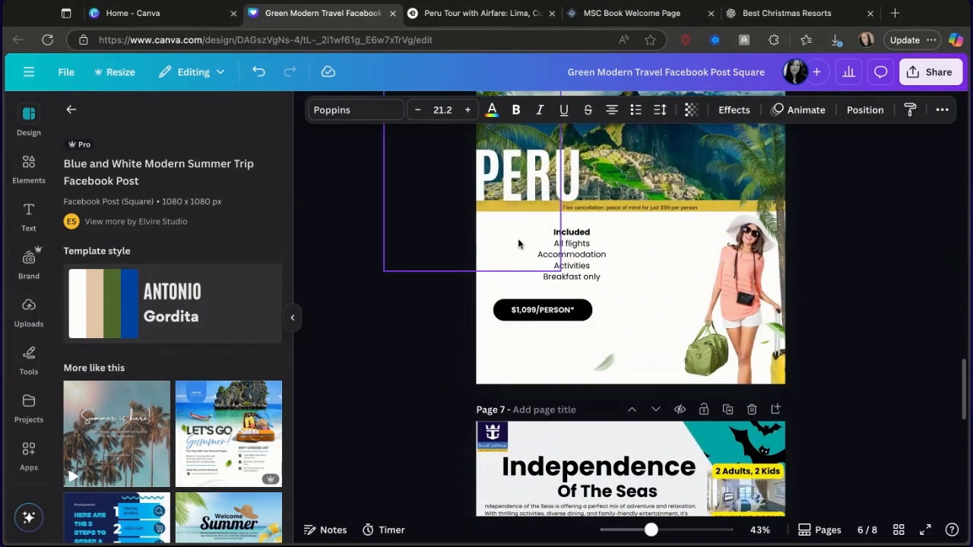
pyautogui.hotkey('ctrl', 'v')
# - Copy the bold black contact details from page 1 onto page 6 and place them in the flyer's lower left corner
pyautogui.scroll(5, 631, 247)
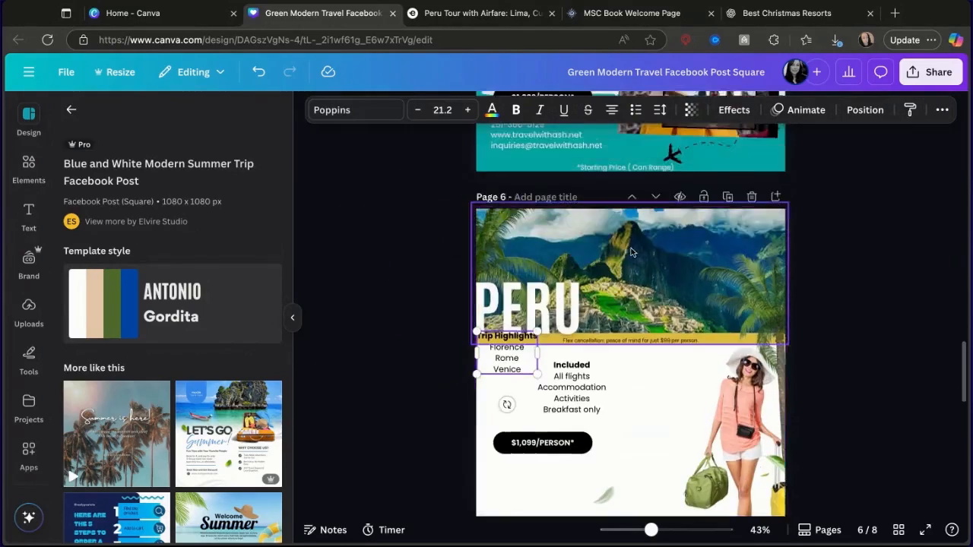
pyautogui.scroll(-1, 631, 251)
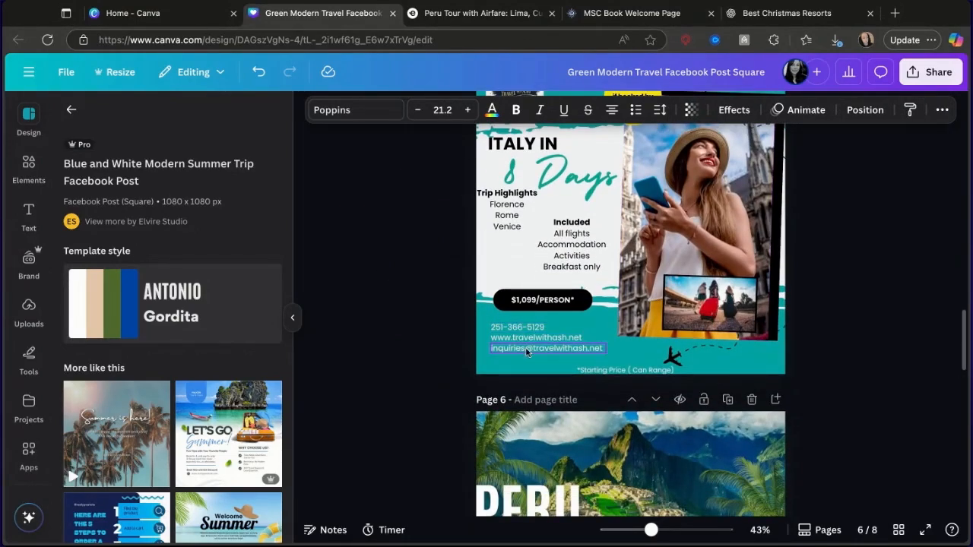
pyautogui.scroll(8, 539, 319)
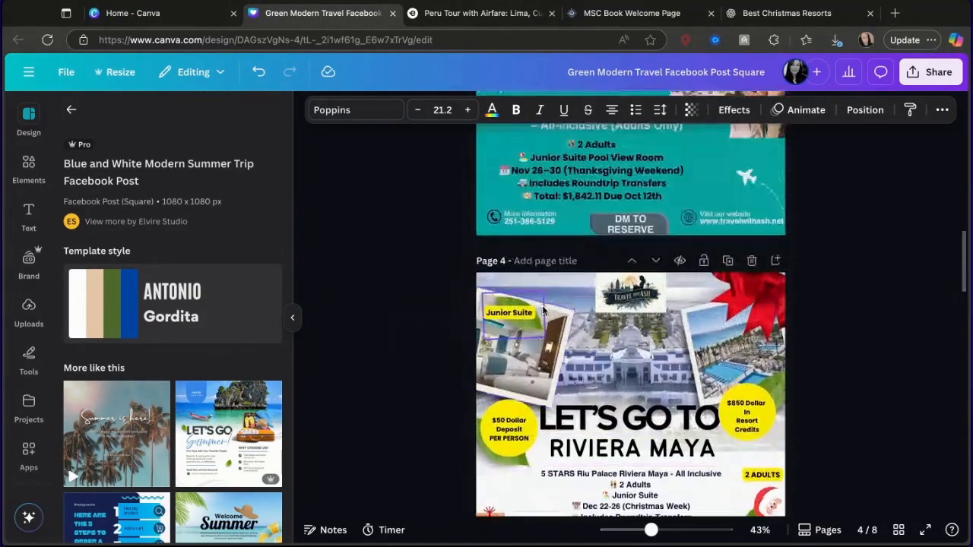
pyautogui.scroll(6, 543, 310)
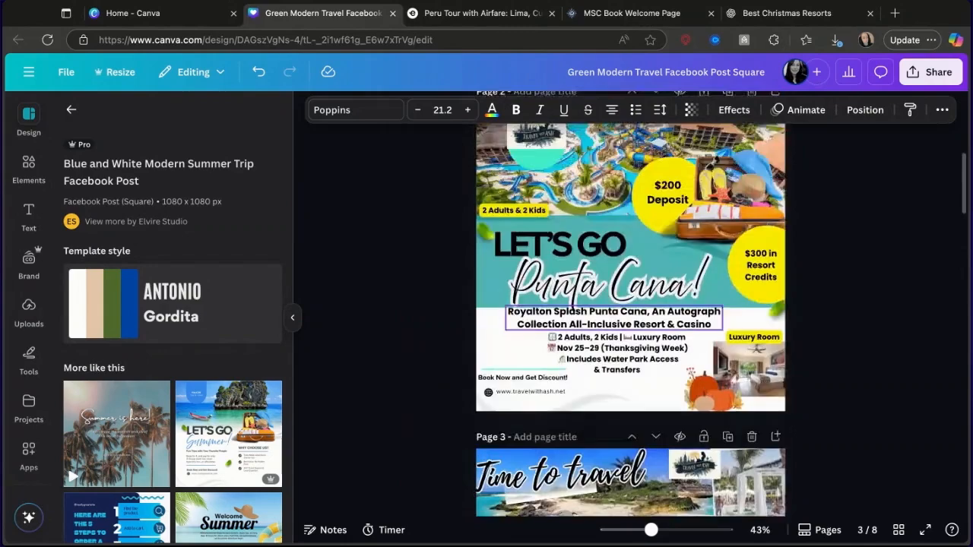
pyautogui.scroll(7, 542, 310)
pyautogui.click(525, 380)
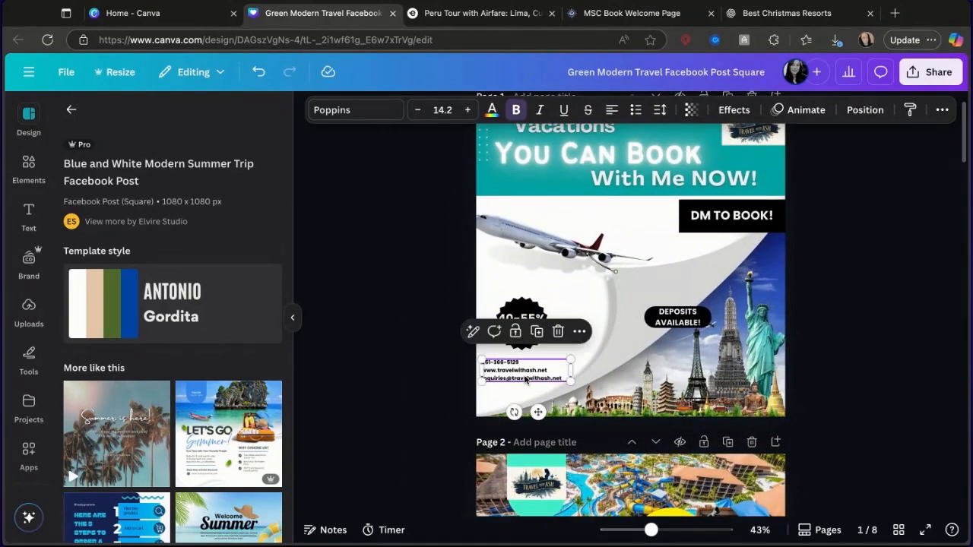
pyautogui.scroll(-15, 526, 380)
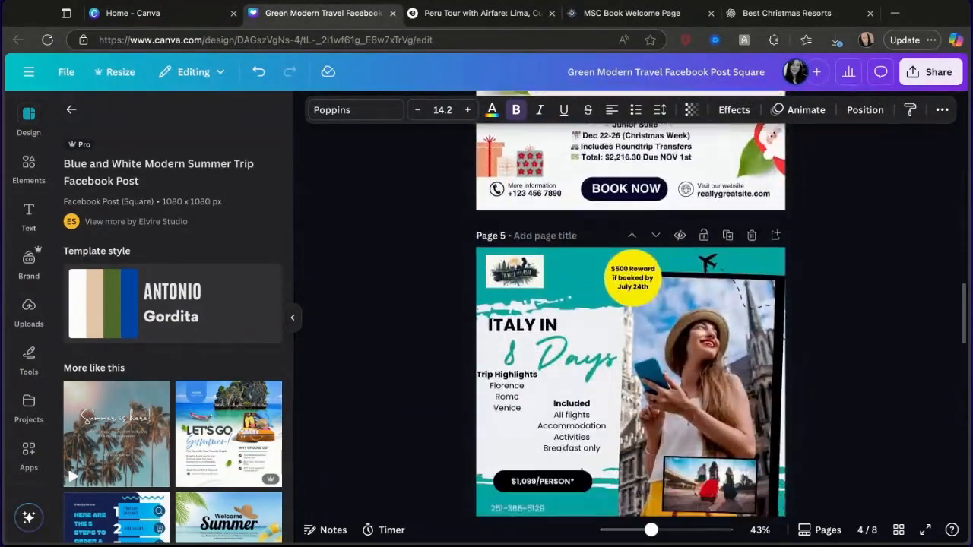
pyautogui.scroll(-5, 561, 355)
pyautogui.click(560, 355)
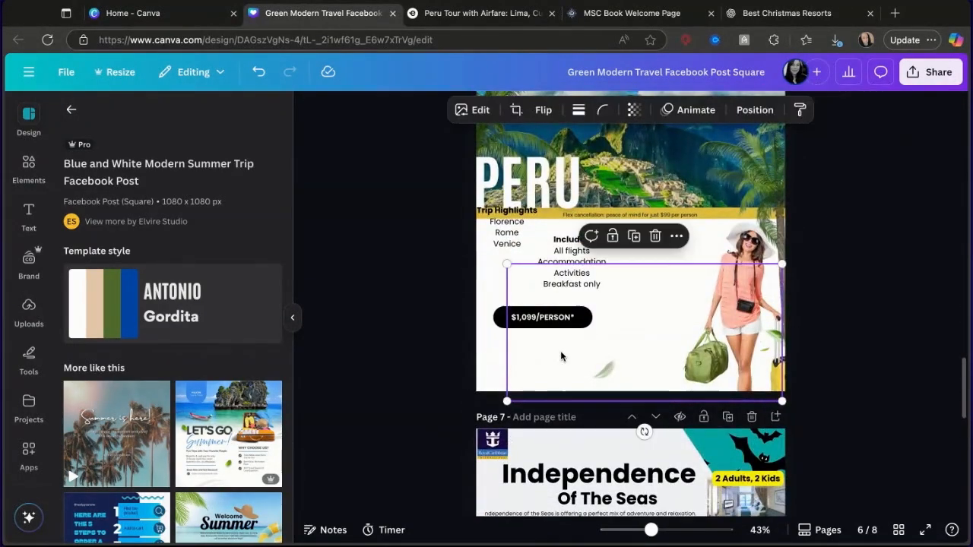
pyautogui.moveTo(560, 354); pyautogui.dragTo(521, 372)
# - Enlarge the black price label near the flyer's bottom center and set the "Trip Highlights" and "Included" lists side by side above it
pyautogui.click(542, 317)
pyautogui.moveTo(542, 317); pyautogui.dragTo(661, 340)
pyautogui.click(571, 258)
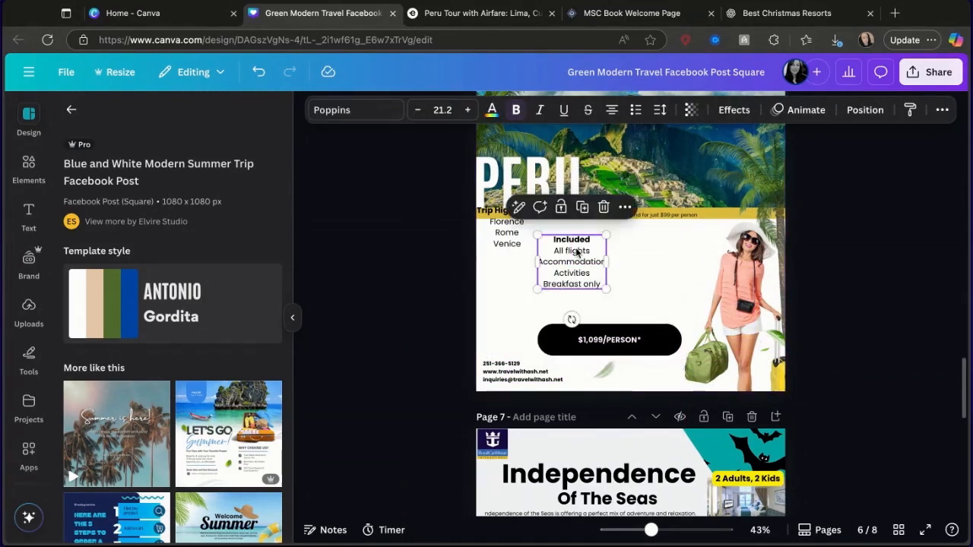
pyautogui.moveTo(575, 254); pyautogui.dragTo(648, 263)
pyautogui.moveTo(523, 232); pyautogui.dragTo(551, 270)
pyautogui.click(894, 277)
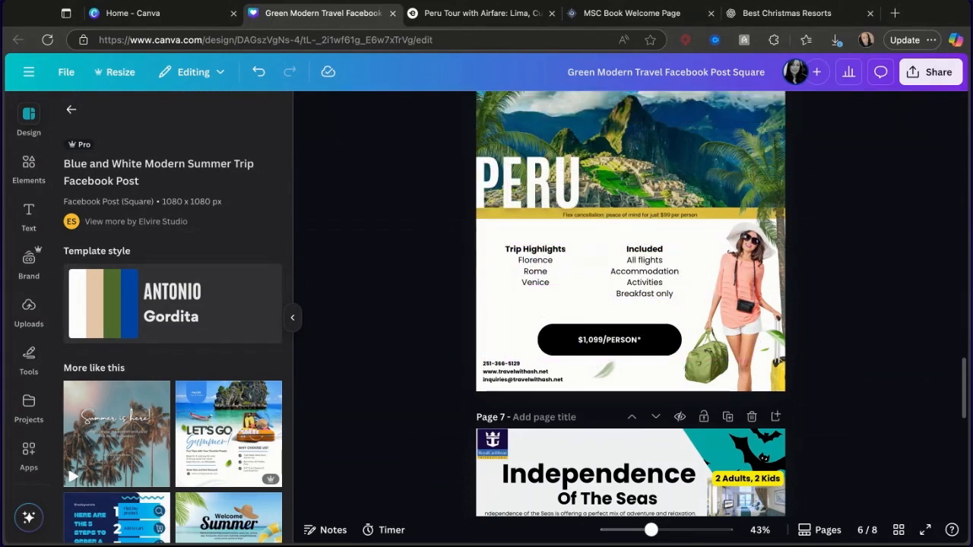
# - Enlarge the "Trip Highlights" list to font size 23.3 and move the "Included" list down slightly
pyautogui.click(562, 284)
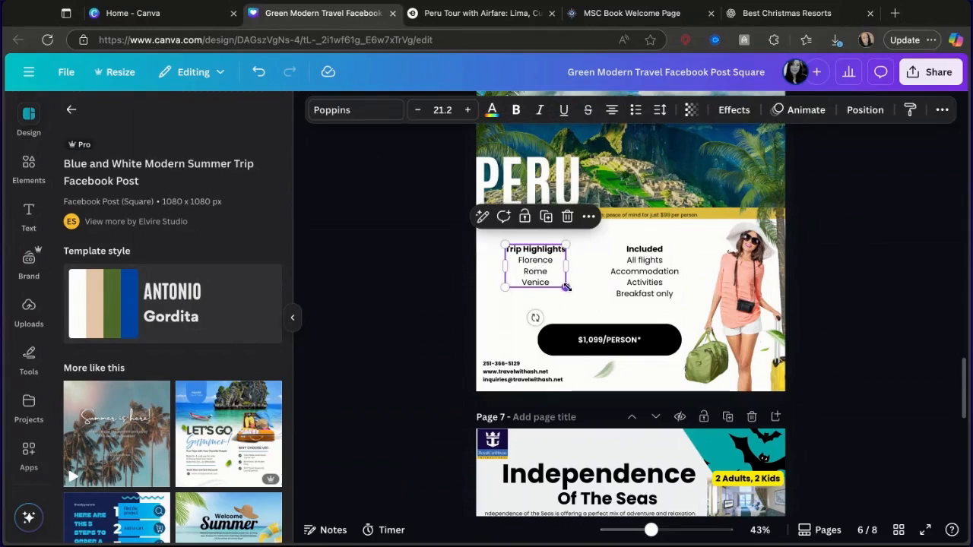
pyautogui.moveTo(566, 287); pyautogui.dragTo(542, 282)
pyautogui.moveTo(630, 270); pyautogui.dragTo(631, 277)
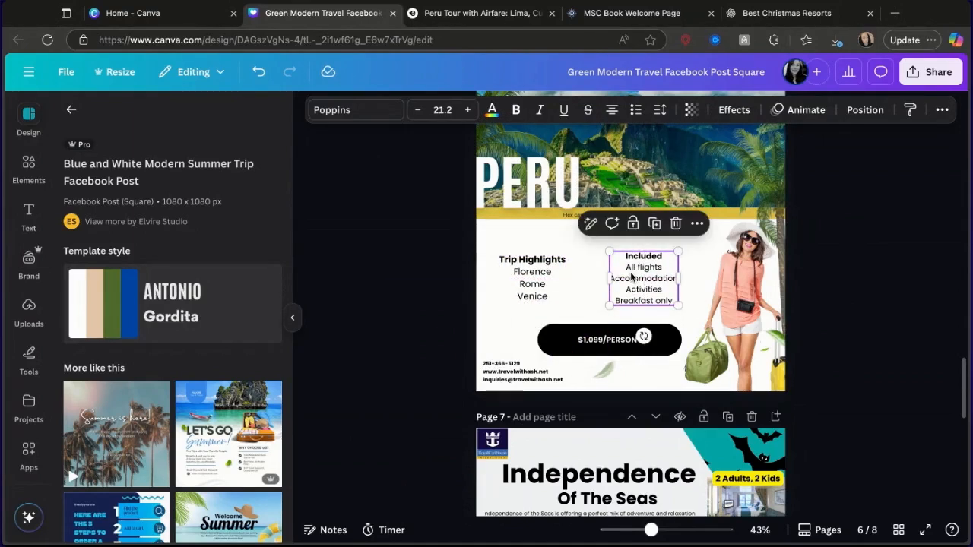
pyautogui.click(532, 261)
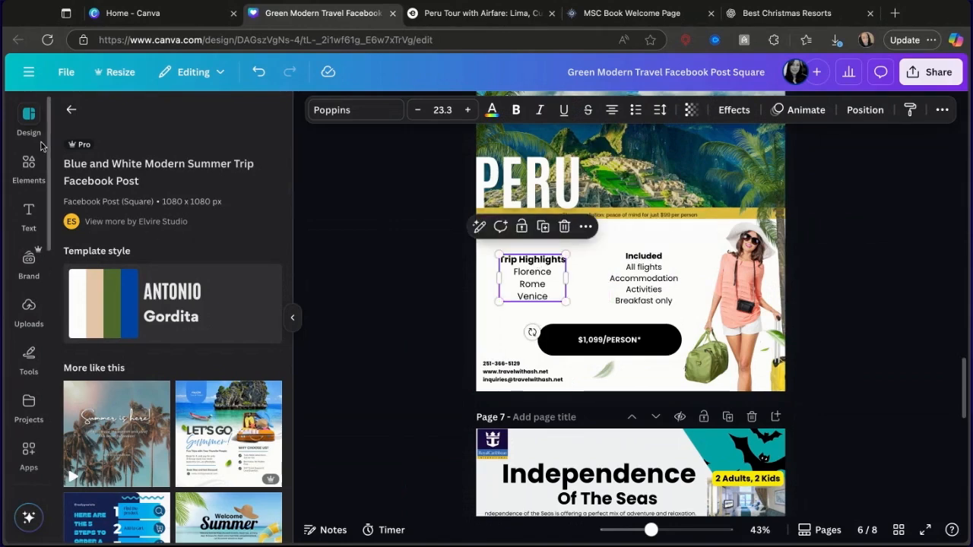
# - Search the elements for "peru" and place the llama graphic at the flyer's left edge, just above the contact details
pyautogui.click(29, 167)
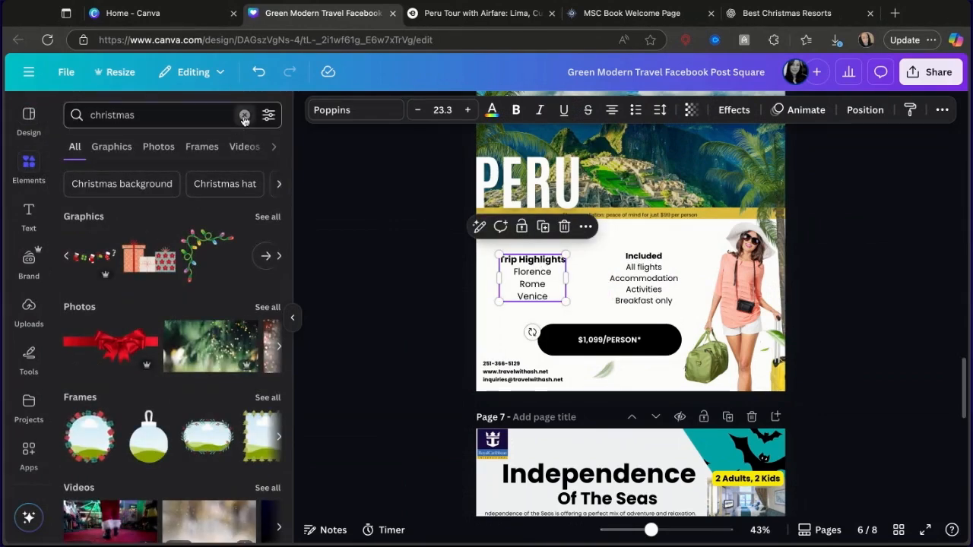
pyautogui.click(244, 115)
pyautogui.write('peru')
pyautogui.press('Return')
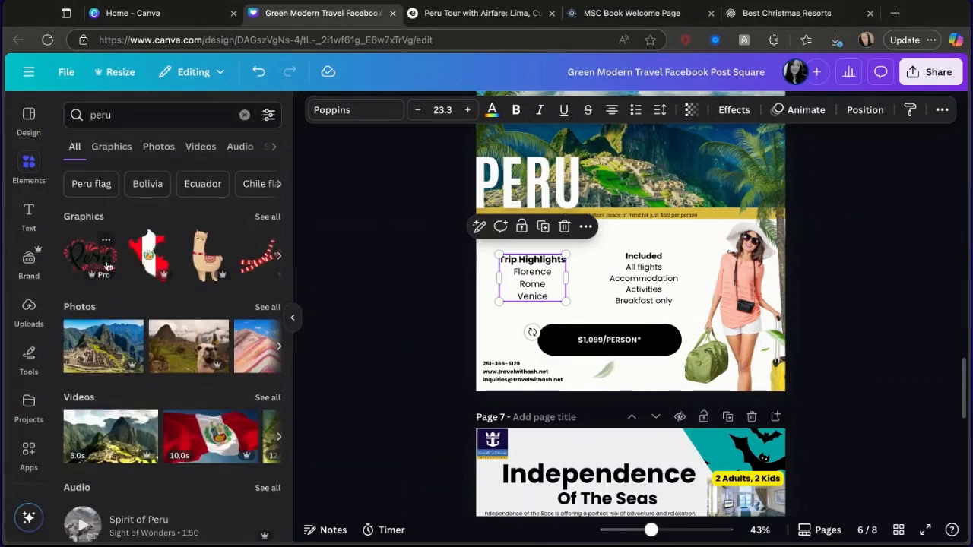
pyautogui.click(207, 254)
pyautogui.moveTo(699, 362); pyautogui.dragTo(507, 317)
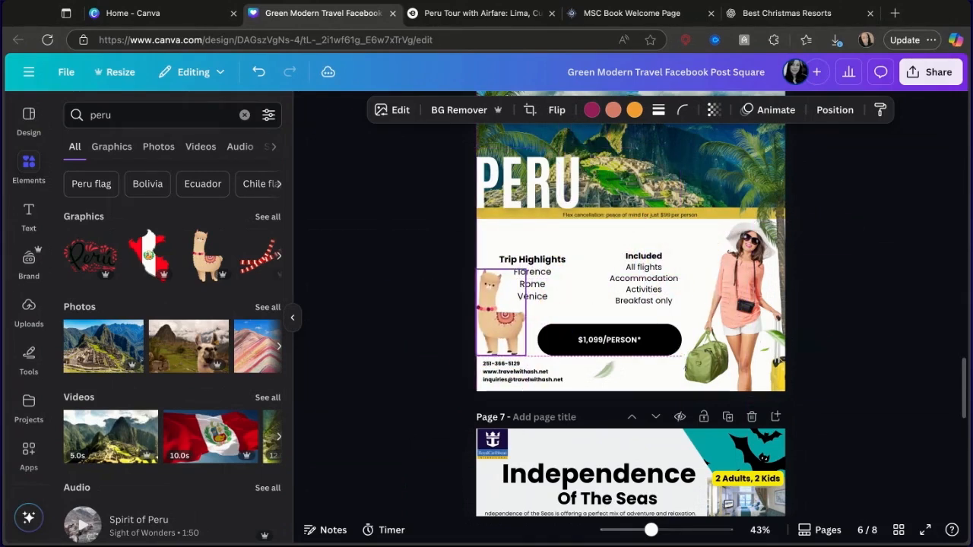
pyautogui.click(888, 277)
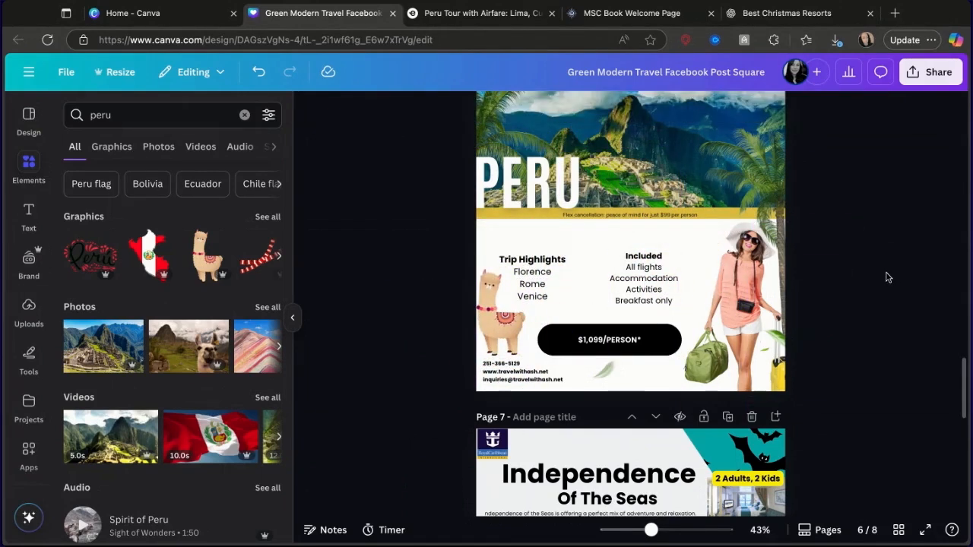
# - Add the red-and-white striped Peru ribbon graphic and place it across the upper left corner of the Machu Picchu photo
pyautogui.click(259, 260)
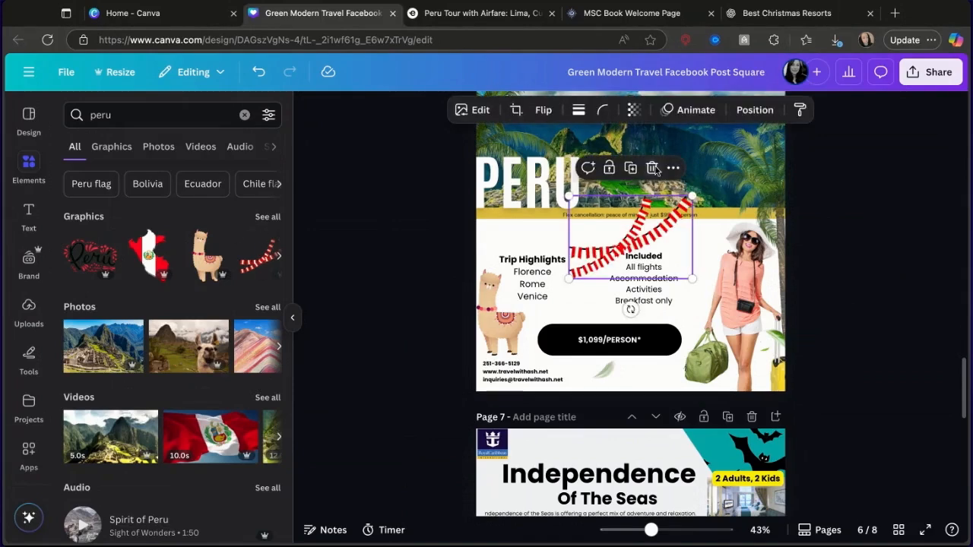
pyautogui.moveTo(662, 403); pyautogui.dragTo(533, 266)
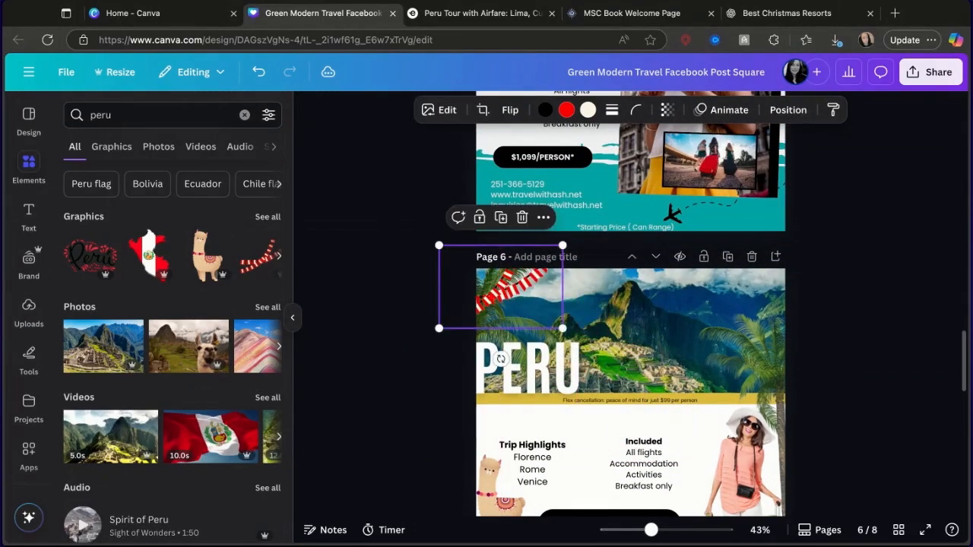
pyautogui.click(941, 312)
pyautogui.scroll(-4, 940, 312)
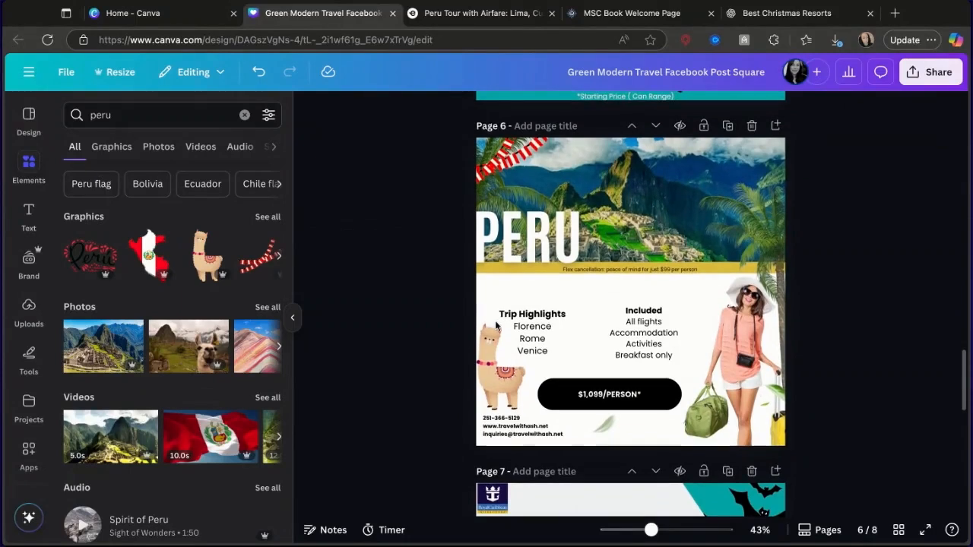
# - Browse more Peru graphics and nudge the "Trip Highlights" list up and right, away from the llama
pyautogui.click(279, 260)
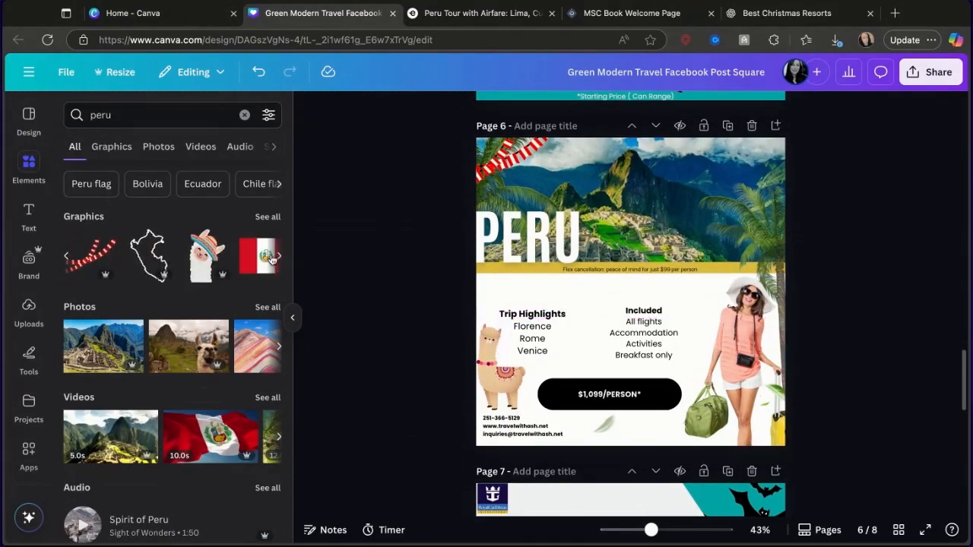
pyautogui.click(278, 259)
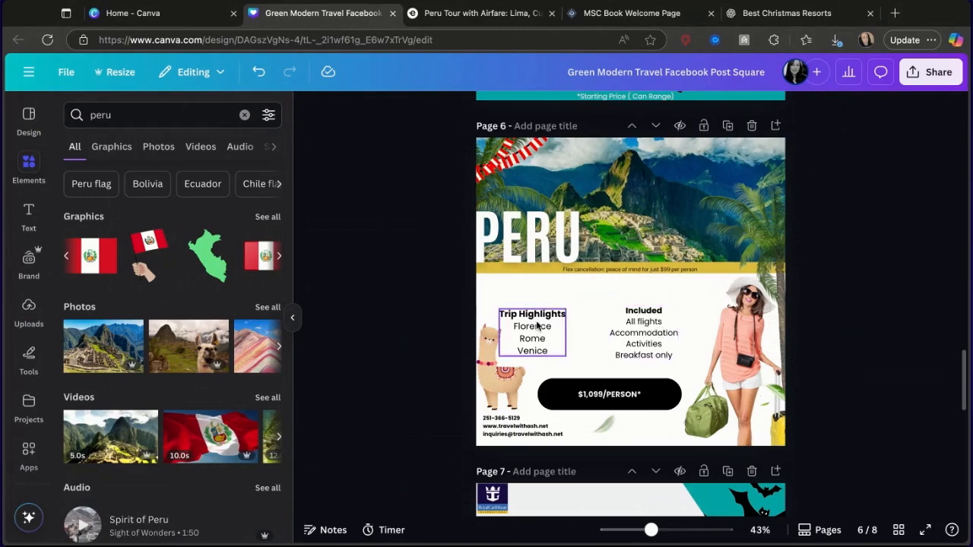
pyautogui.moveTo(538, 323); pyautogui.dragTo(545, 314)
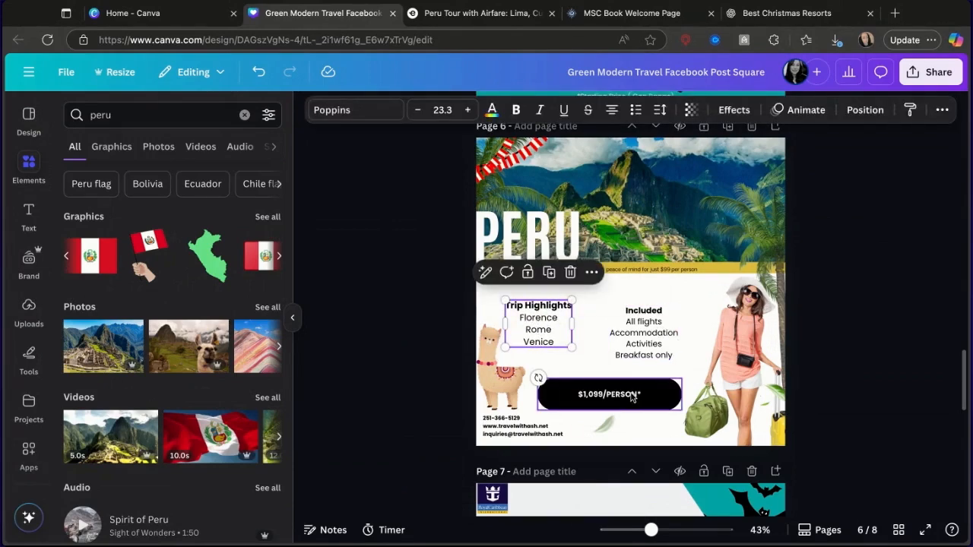
# - Copy the "*Starting Price ( Can Range)" note from page 5 to the bottom of page 6 and color it black
pyautogui.scroll(1, 645, 265)
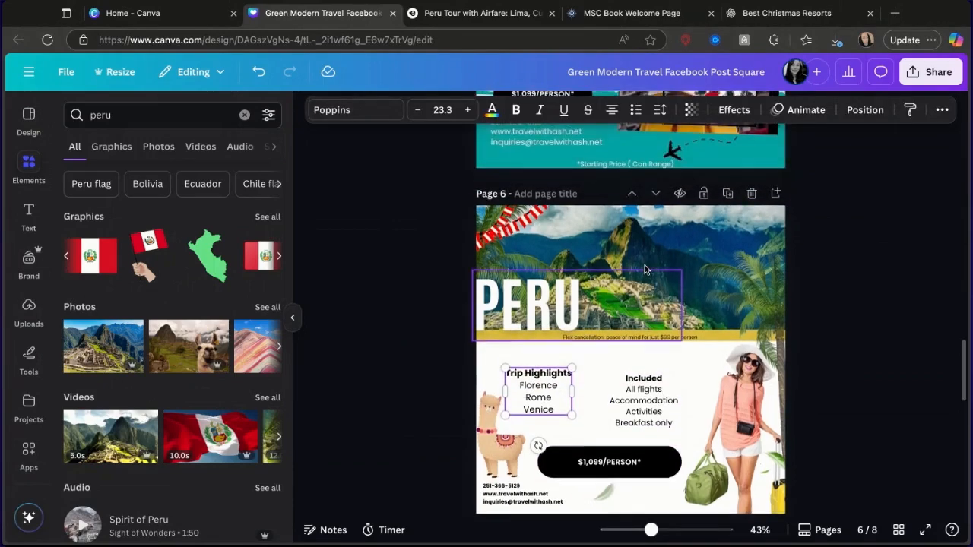
pyautogui.click(615, 165)
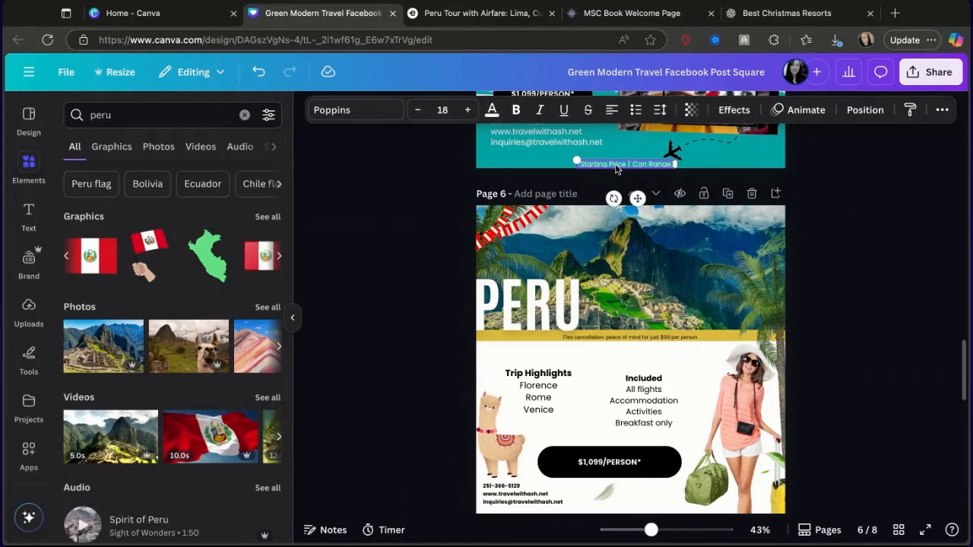
pyautogui.scroll(-1, 650, 426)
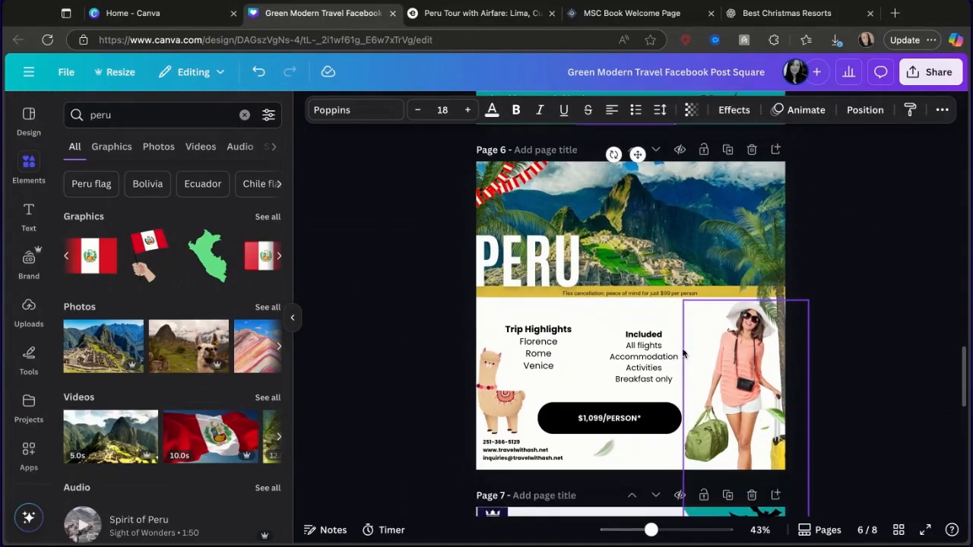
pyautogui.click(650, 462)
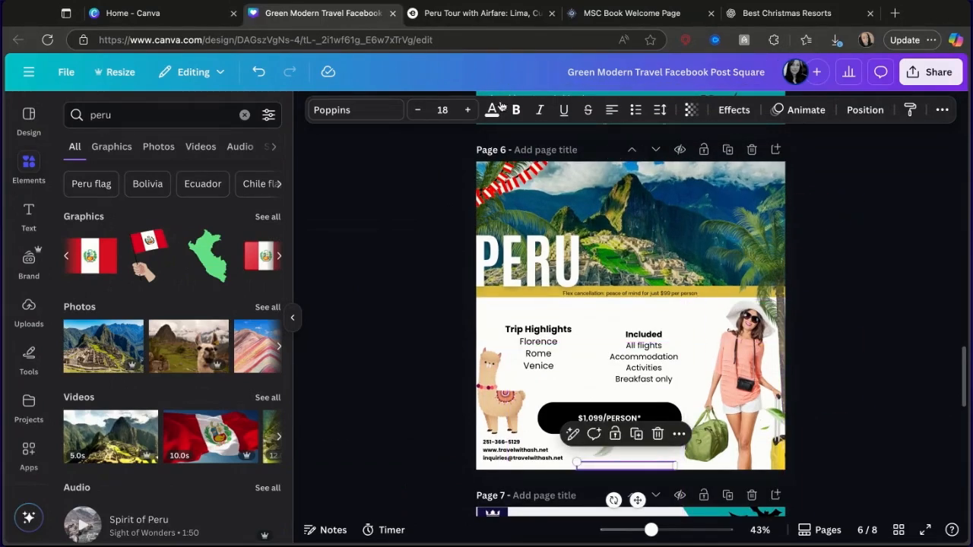
pyautogui.click(339, 340)
pyautogui.click(621, 466)
pyautogui.click(493, 111)
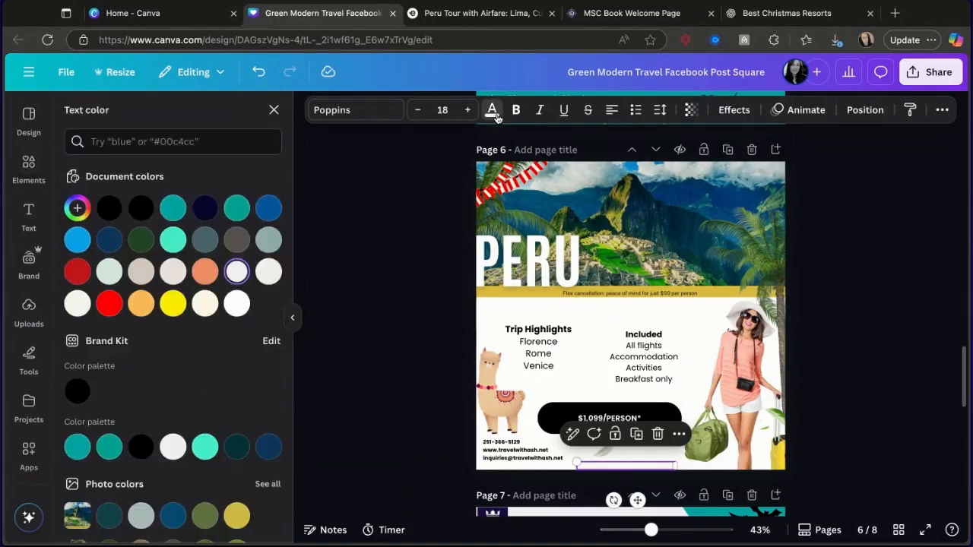
pyautogui.click(139, 212)
pyautogui.click(882, 327)
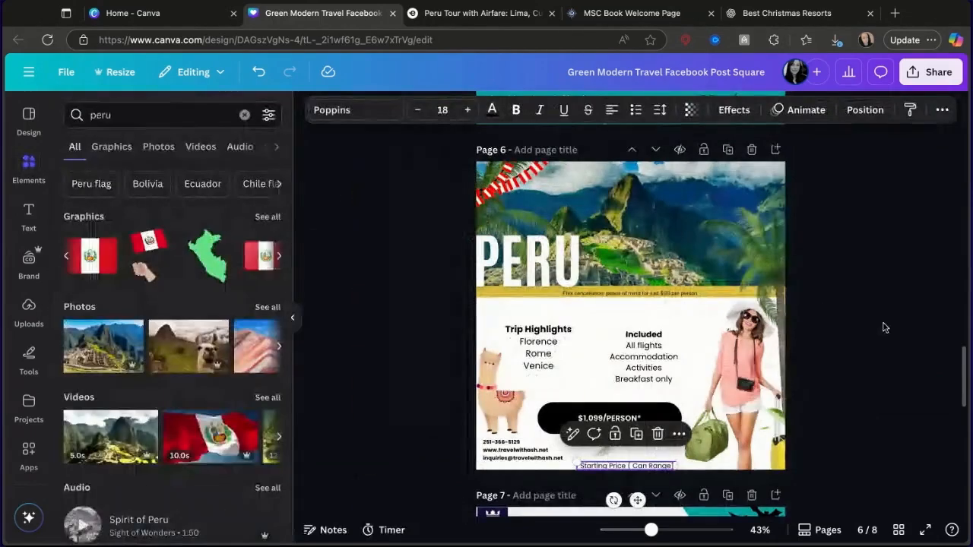
pyautogui.click(875, 416)
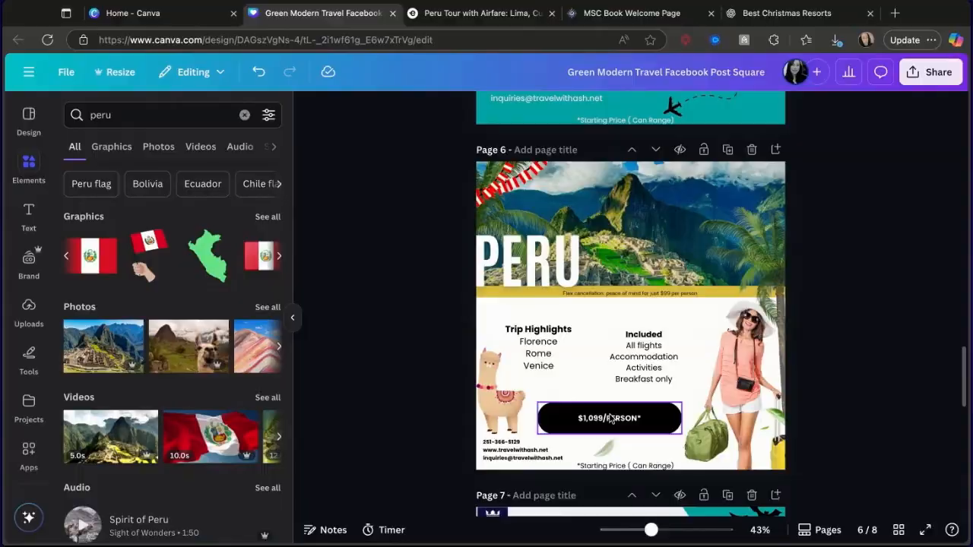
# - Switch to the Exoticca Sacred Land of the Incas page and check its starting price and departure prices through January 2026
pyautogui.hotkey('ctrl', 'Tab')
pyautogui.scroll(-5, 449, 417)
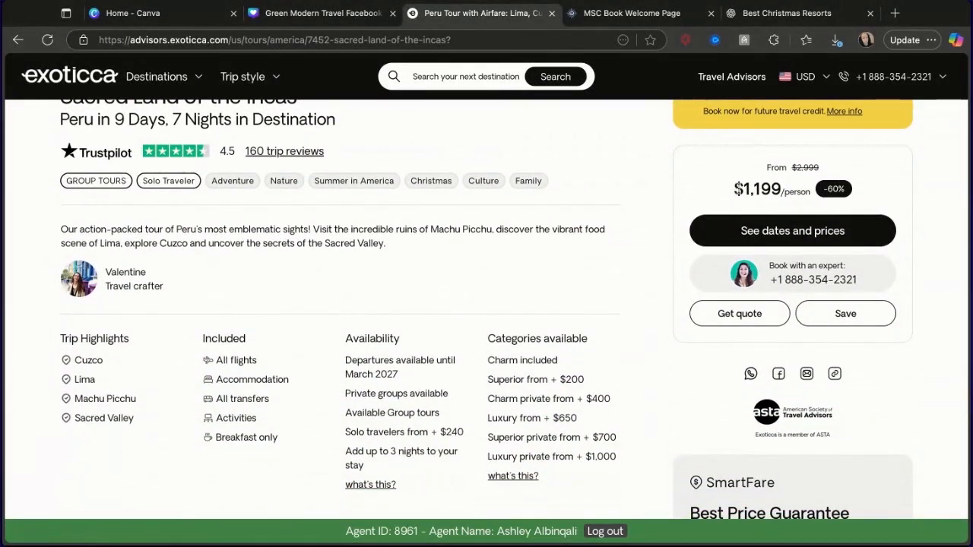
pyautogui.doubleClick(783, 191)
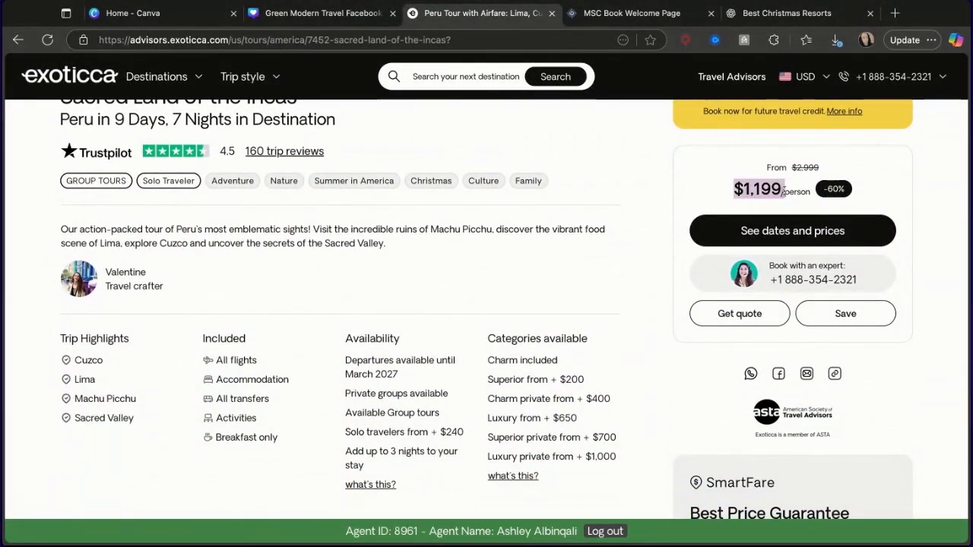
pyautogui.click(733, 236)
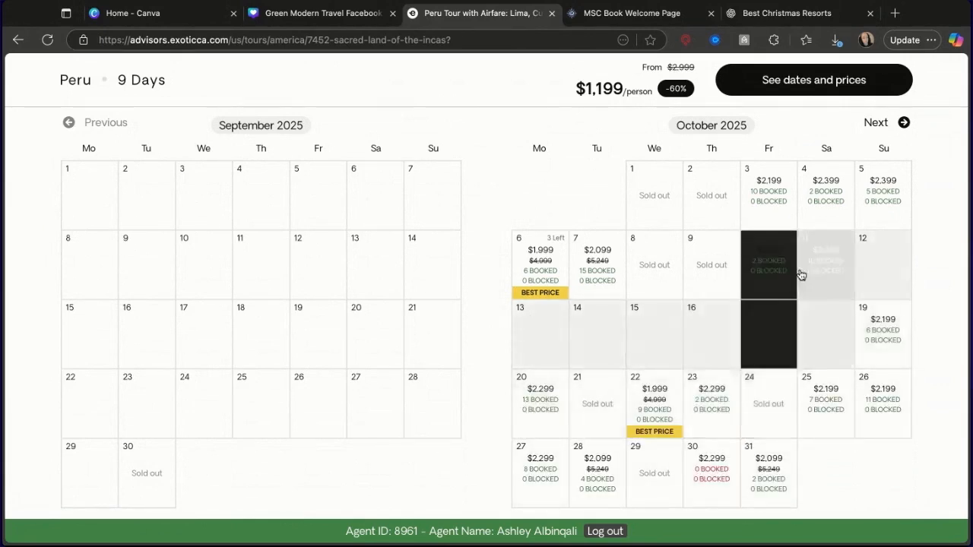
pyautogui.click(904, 123)
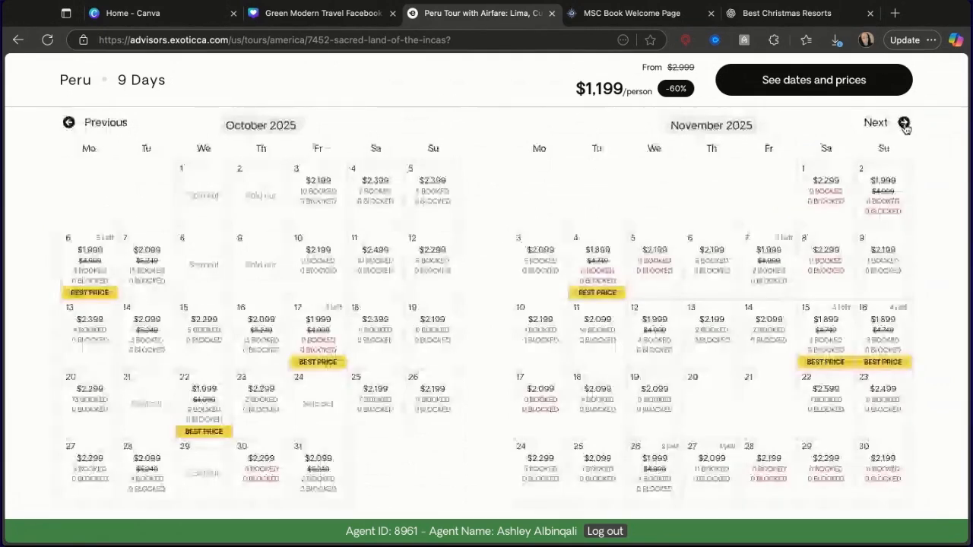
pyautogui.click(905, 125)
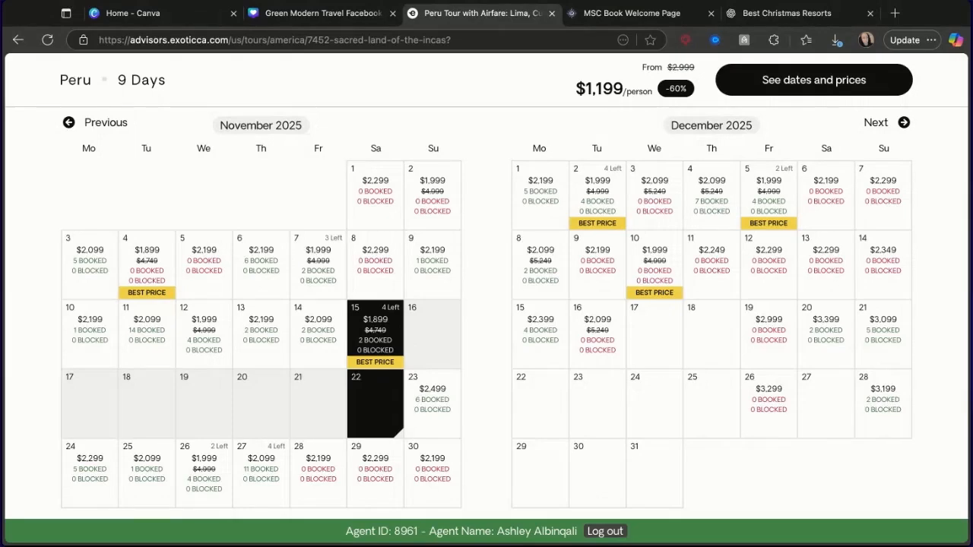
pyautogui.click(891, 124)
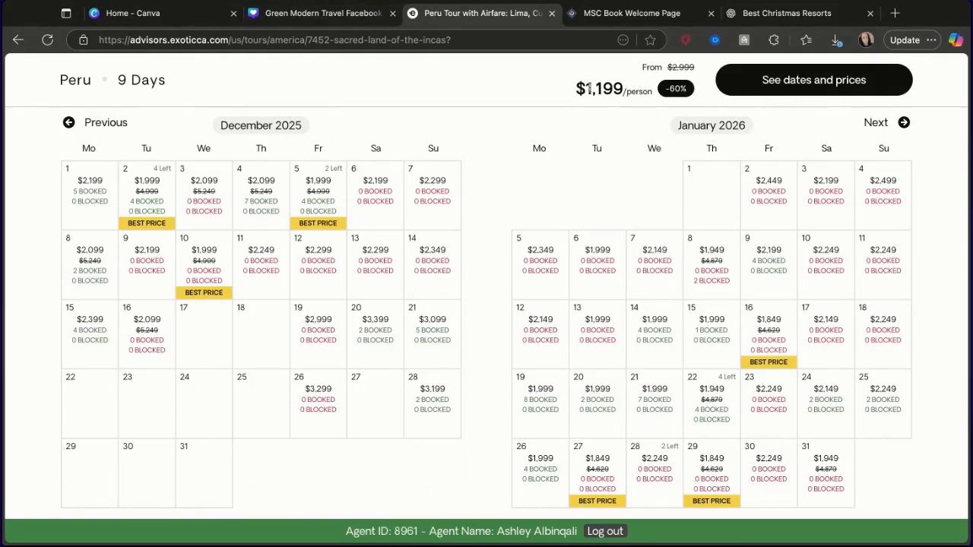
pyautogui.tripleClick(567, 95)
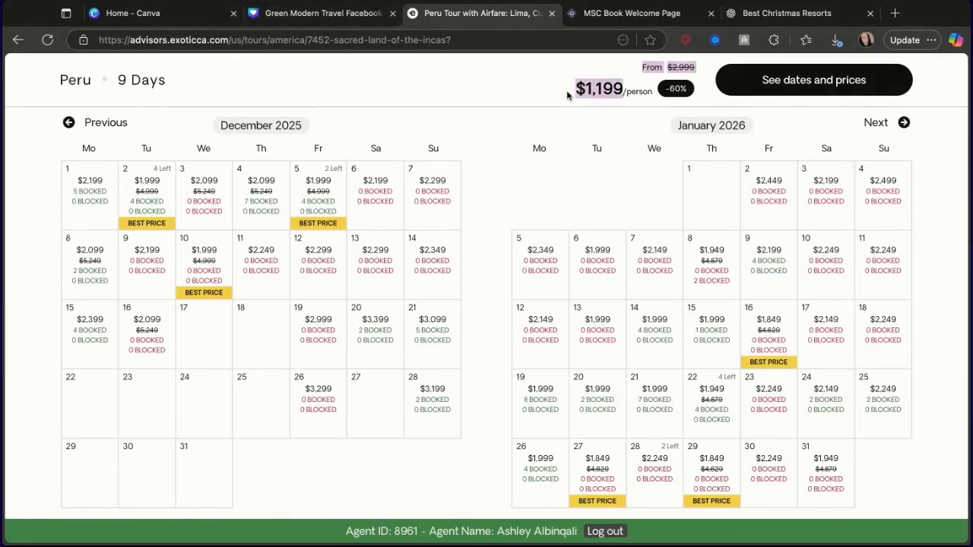
# - Change the price on page 6's black button to $1,199/PERSON*
pyautogui.hotkey('ctrl', 'shift', 'Tab')
pyautogui.click(598, 420)
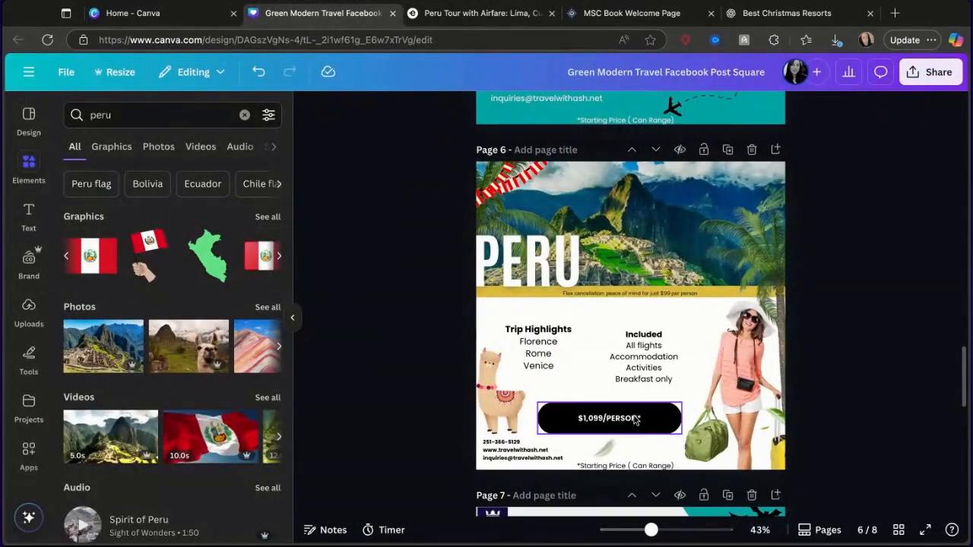
pyautogui.click(594, 418)
pyautogui.press('BackSpace')
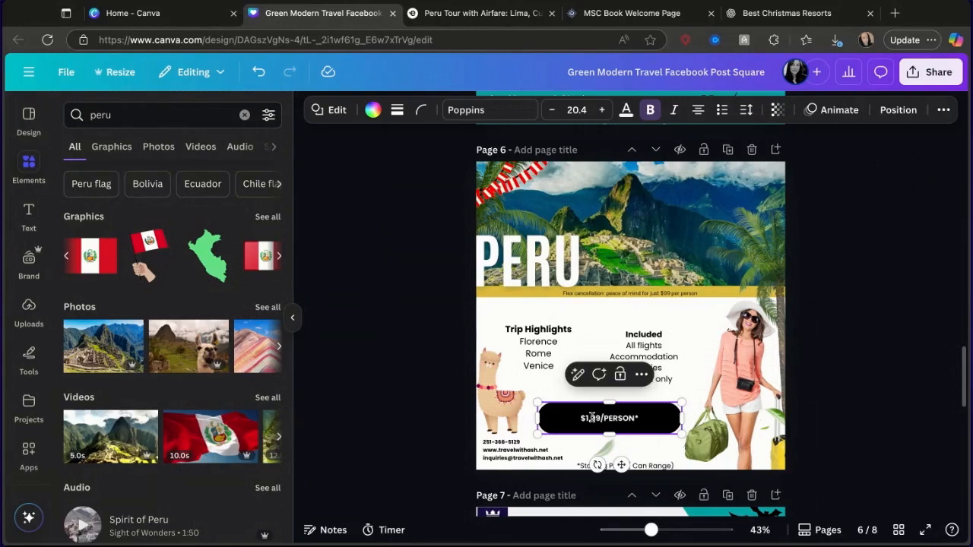
pyautogui.write('1')
pyautogui.click(922, 384)
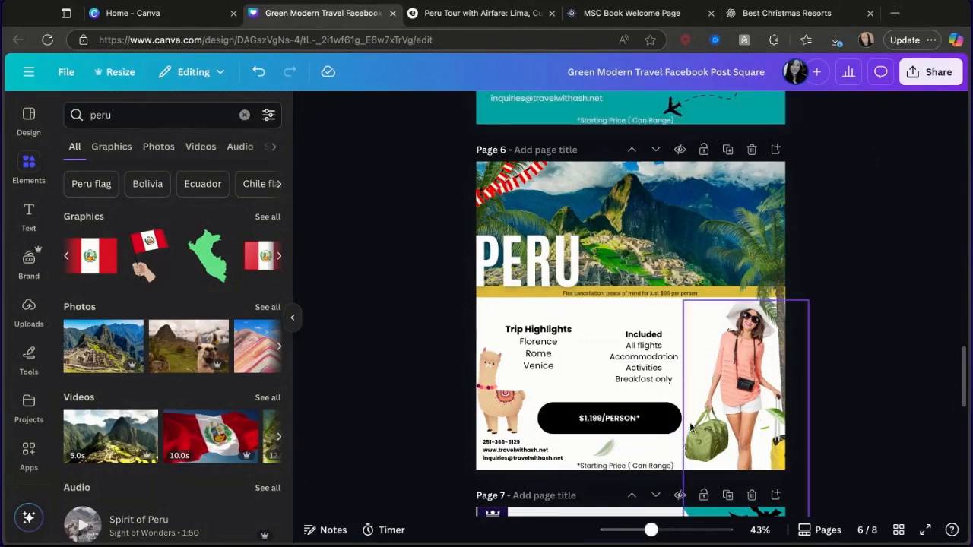
# - Enlarge the price text so that it fills more of the black button on page 6
pyautogui.click(670, 422)
pyautogui.click(645, 421)
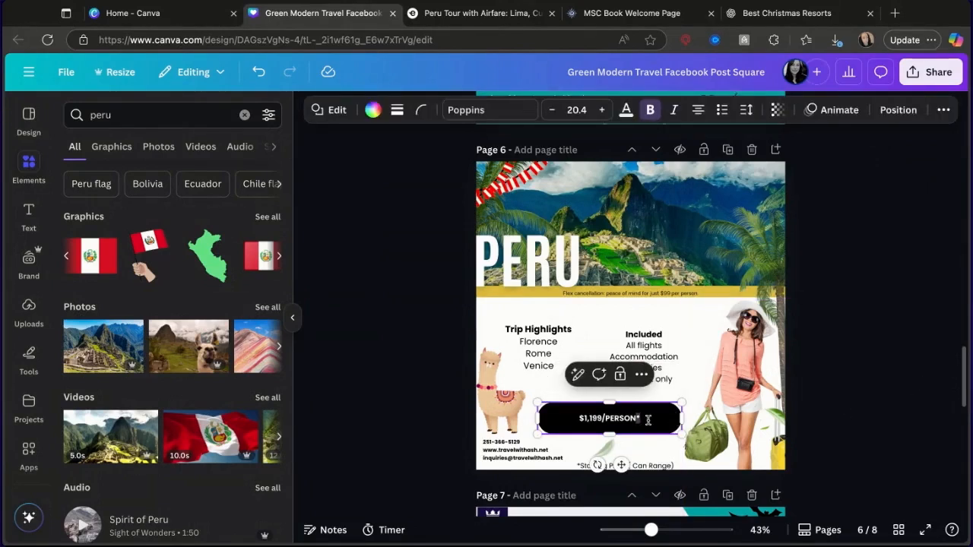
pyautogui.hotkey('ctrl', 'a')
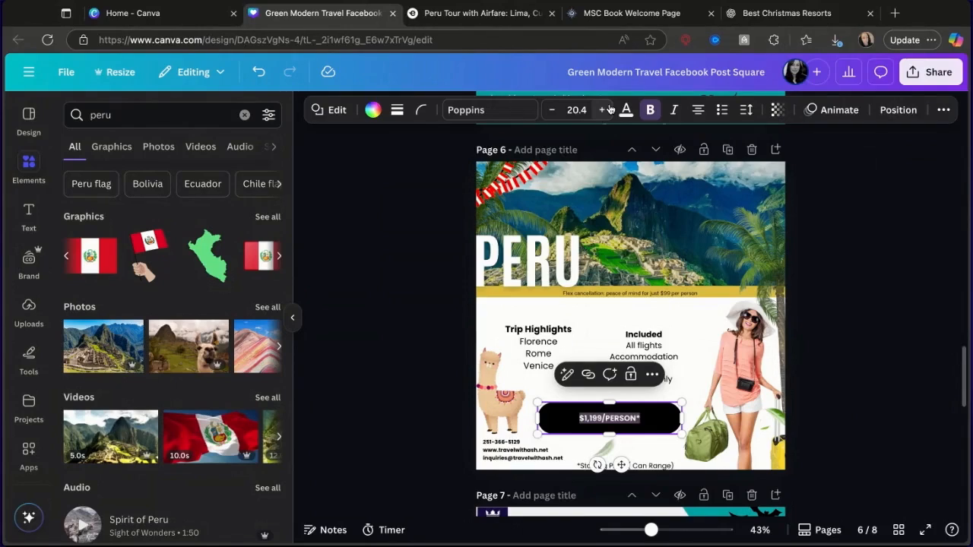
pyautogui.click(608, 110)
pyautogui.click(609, 109)
pyautogui.click(608, 109)
pyautogui.click(609, 109)
pyautogui.click(866, 278)
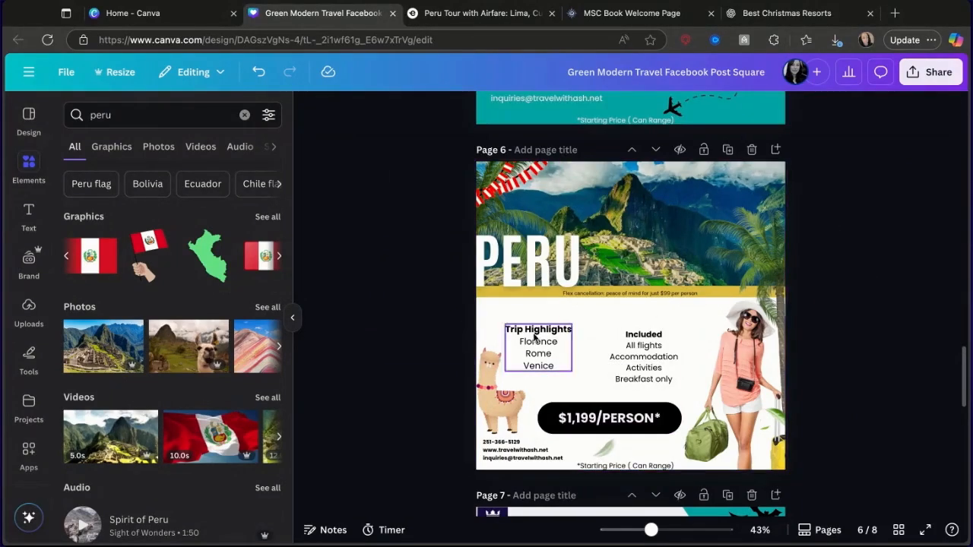
# - Switch to Exoticca, reopen the Sacred Land of the Incas tour and copy the places in its Trip Highlights list
pyautogui.click(443, 13)
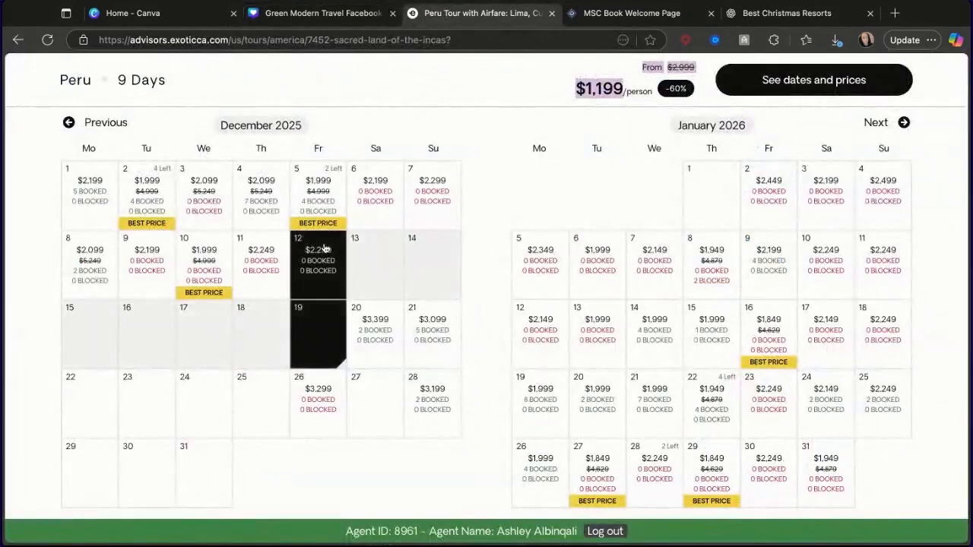
pyautogui.click(18, 39)
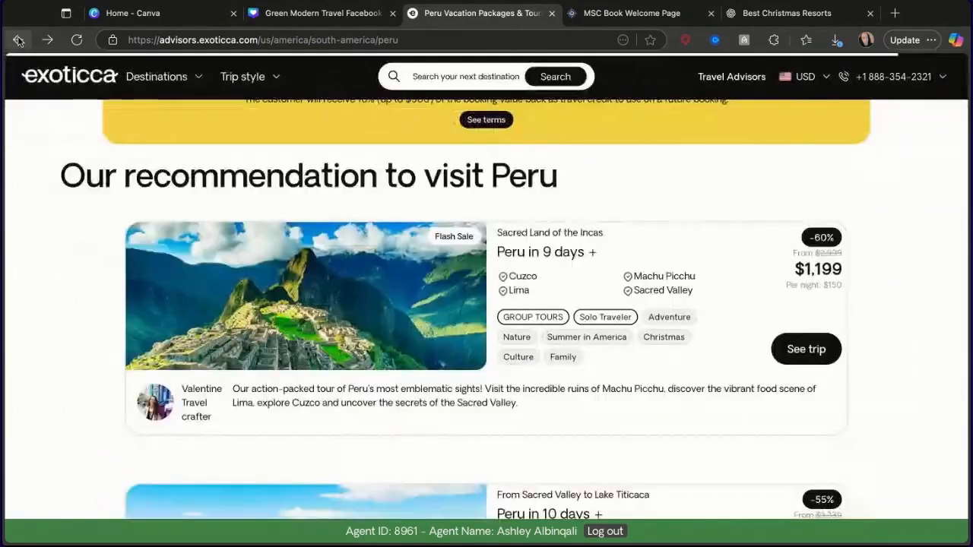
pyautogui.scroll(-3, 291, 309)
pyautogui.scroll(5, 292, 310)
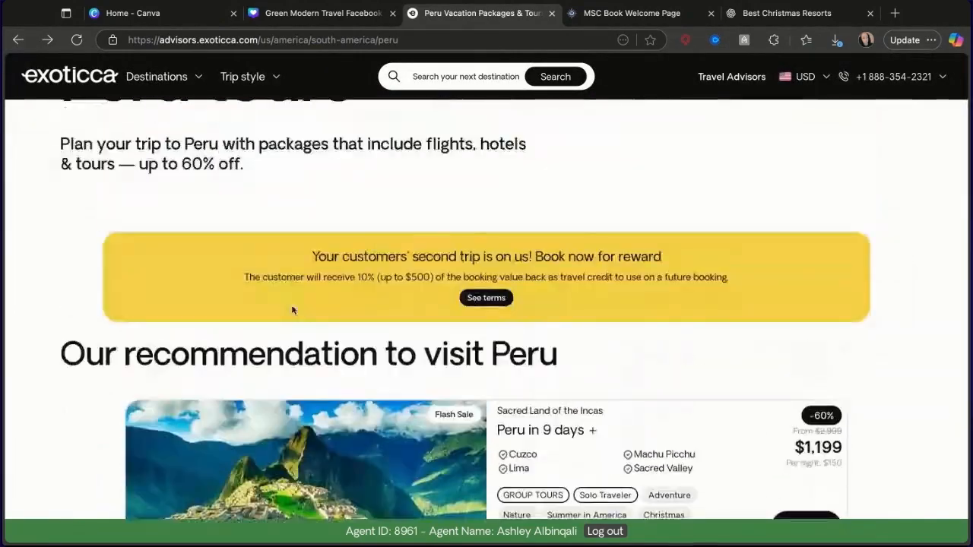
pyautogui.scroll(-2, 284, 310)
pyautogui.click(787, 393)
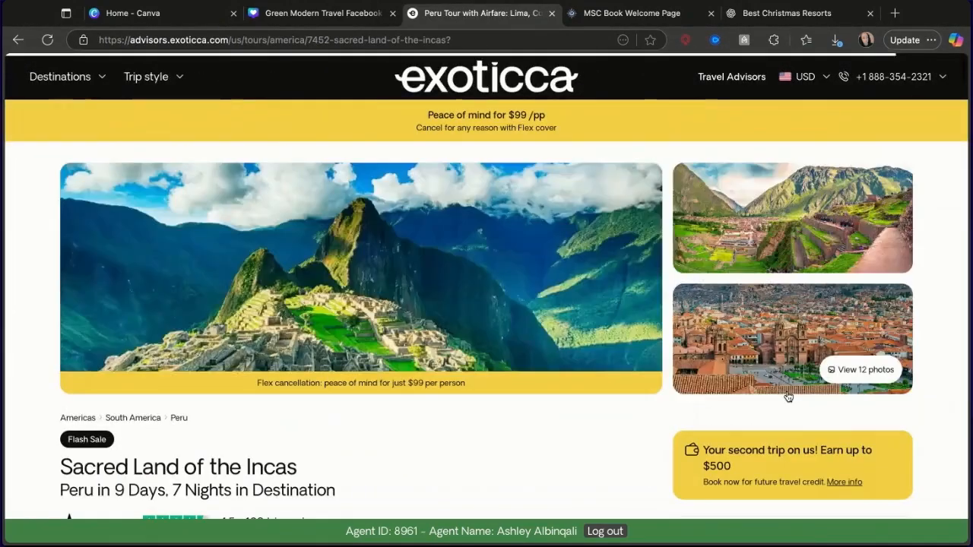
pyautogui.scroll(-2, 411, 447)
pyautogui.scroll(-5, 411, 448)
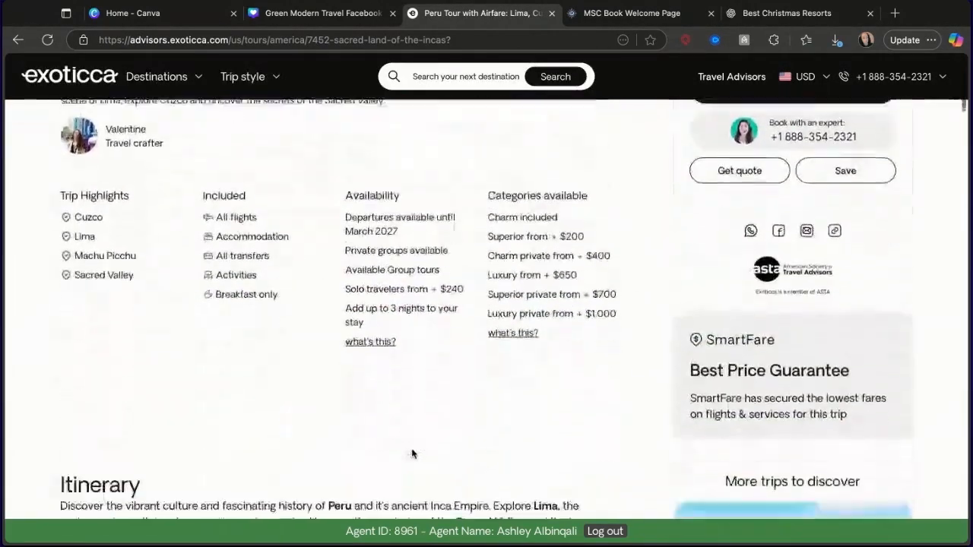
pyautogui.tripleClick(75, 246)
pyautogui.hotkey('ctrl', 'c')
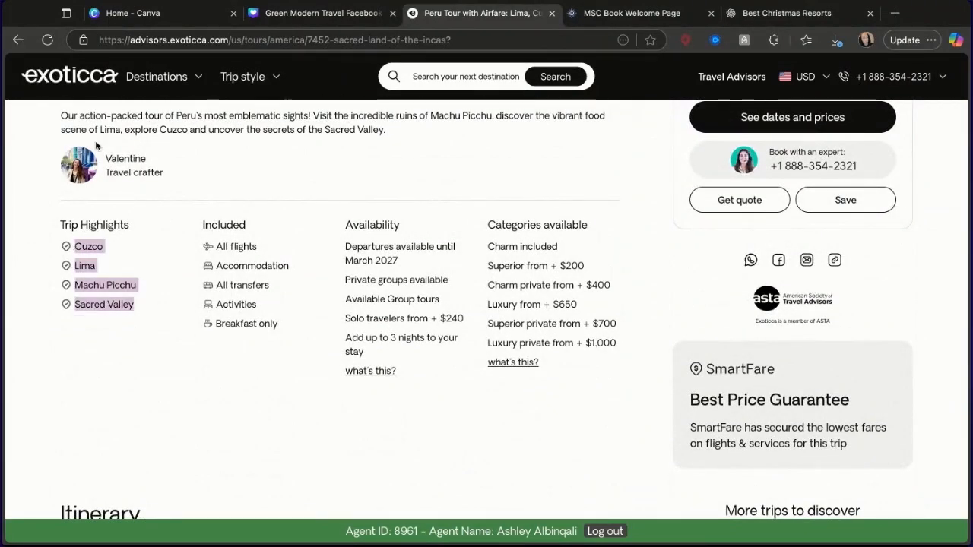
# - Back in Canva, replace the cities under "Trip Highlights" with Cuzco, Lima, Machu Picchu and Sacred Valley, without numbering or blank lines
pyautogui.click(323, 13)
pyautogui.hotkey('ctrl', 'v')
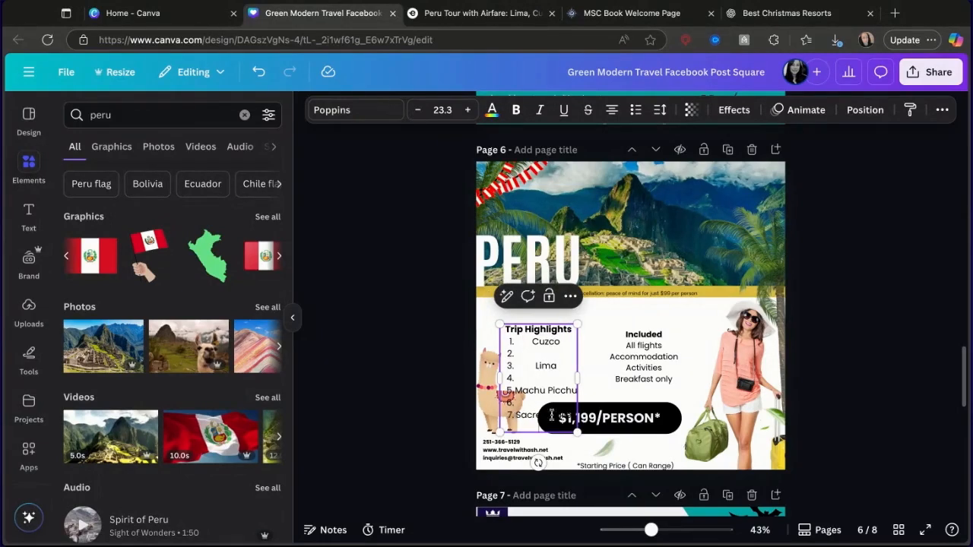
pyautogui.hotkey('ctrl', 'a')
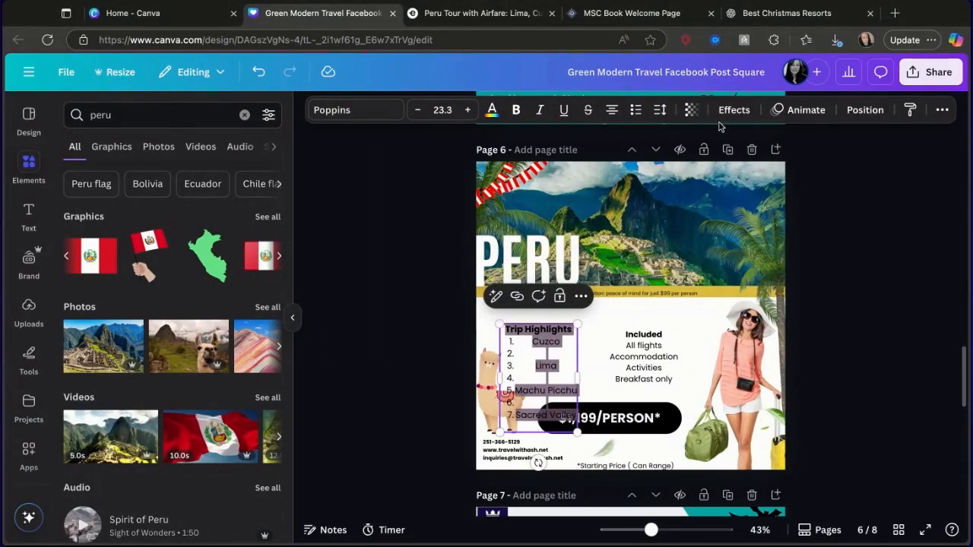
pyautogui.click(636, 111)
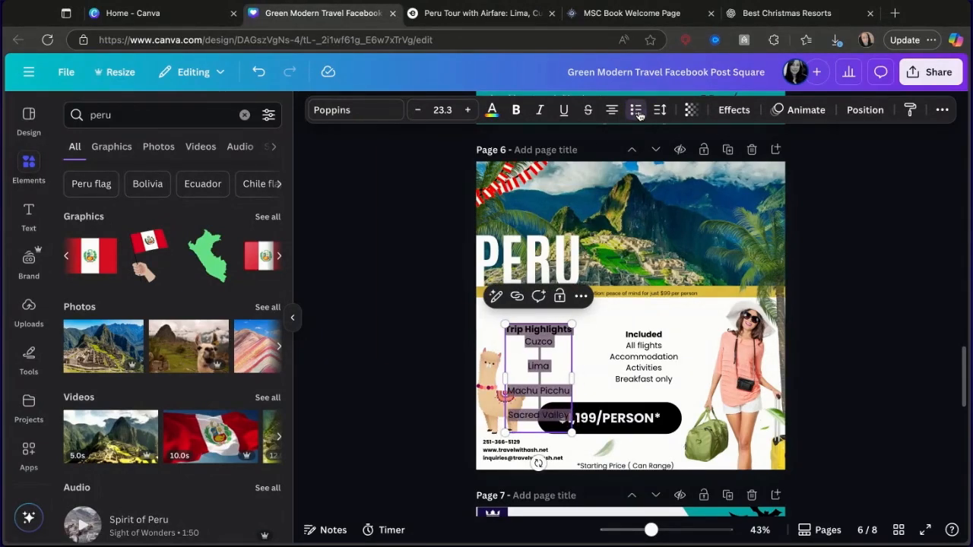
pyautogui.click(536, 404)
pyautogui.press('BackSpace')
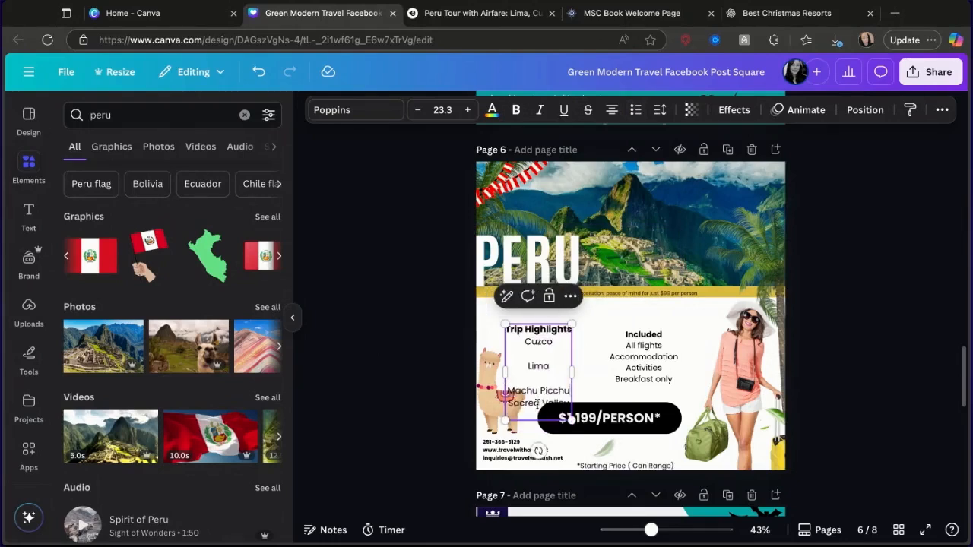
pyautogui.press('BackSpace')
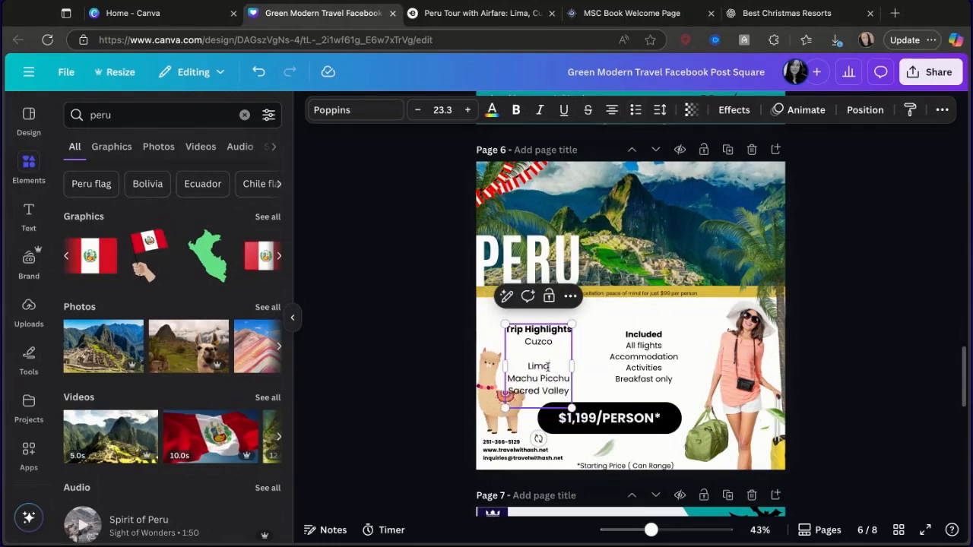
pyautogui.press('BackSpace')
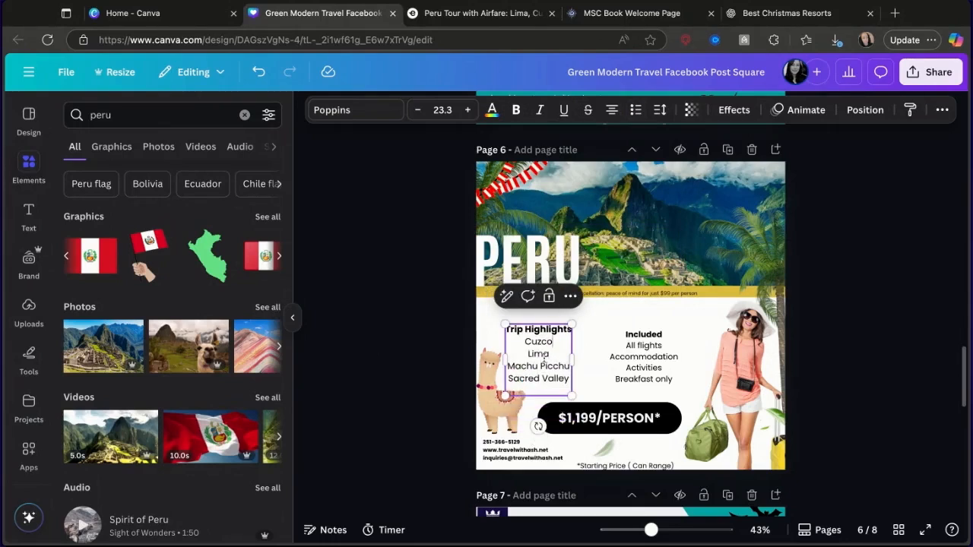
pyautogui.click(827, 330)
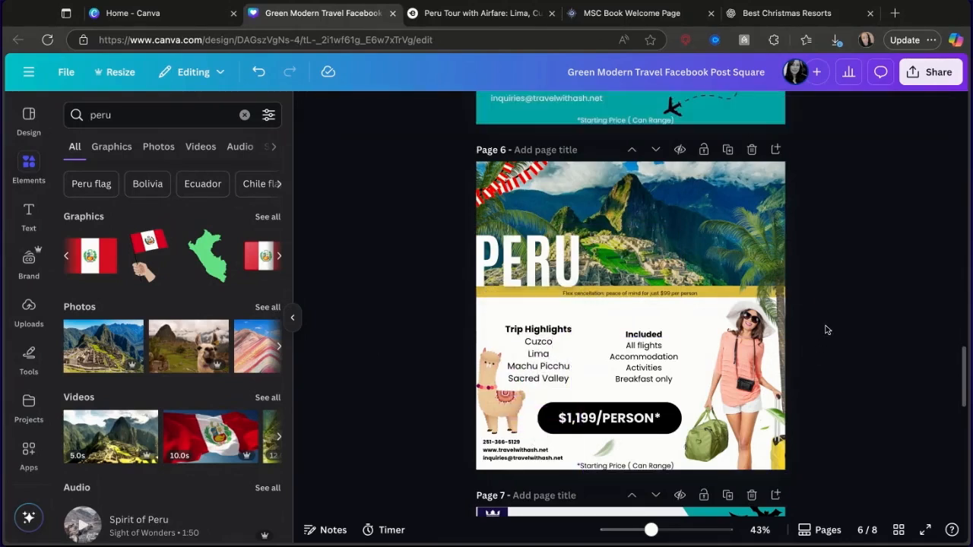
# - Enlarge the "Included" list slightly so its lines align with the "Trip Highlights" list
pyautogui.click(644, 352)
pyautogui.moveTo(678, 333); pyautogui.dragTo(687, 325)
pyautogui.click(936, 331)
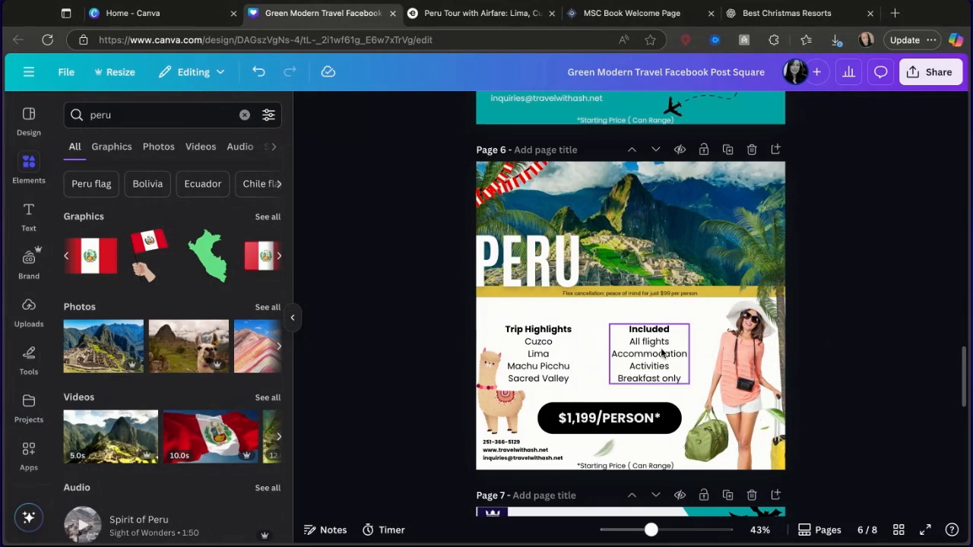
# - Bring the travel agency logo from page 5 onto page 6 and set it beside the "Included" list
pyautogui.scroll(5, 651, 263)
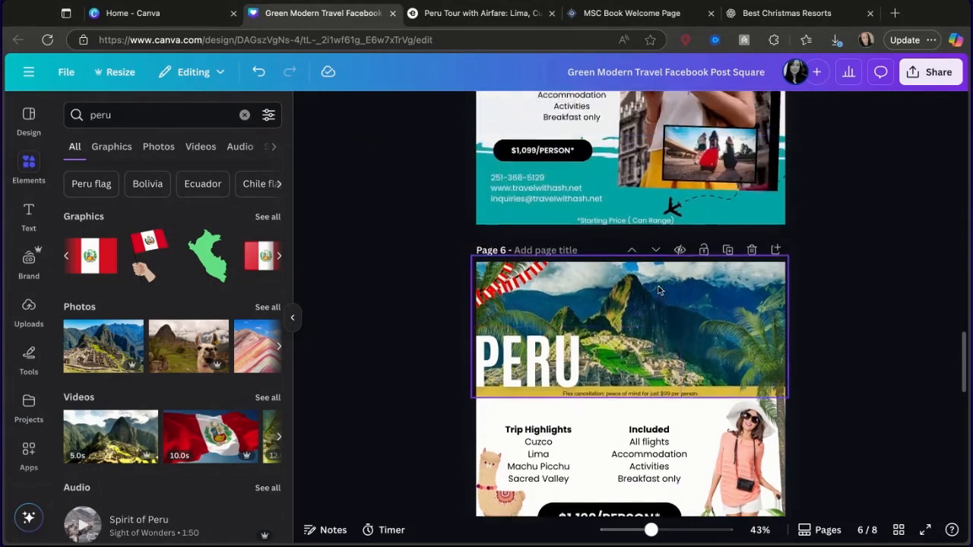
pyautogui.click(518, 171)
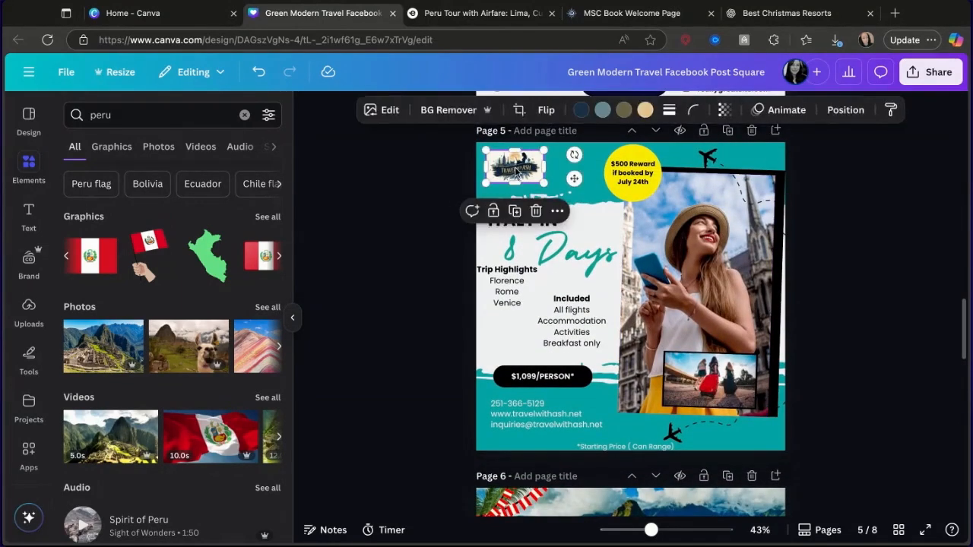
pyautogui.click(518, 215)
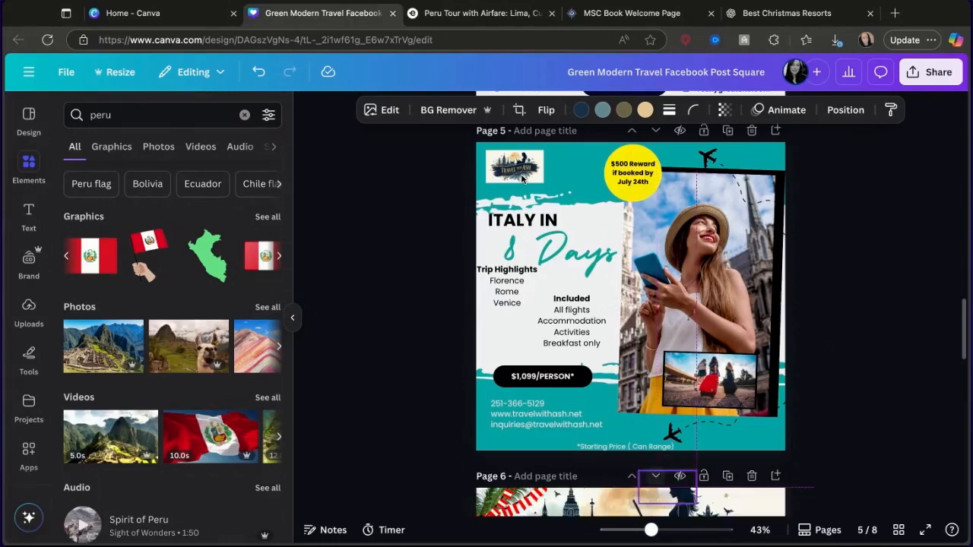
pyautogui.scroll(-5, 872, 424)
pyautogui.scroll(1, 886, 415)
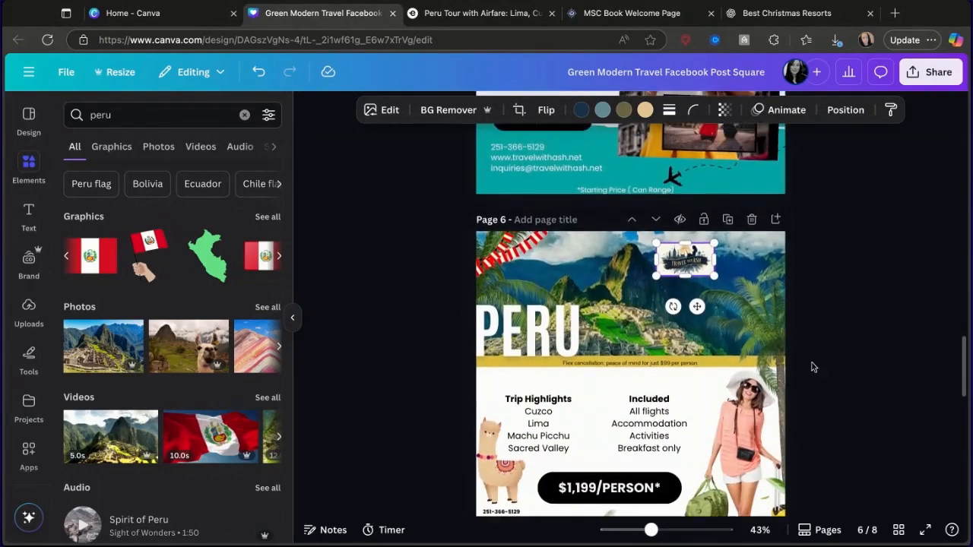
pyautogui.moveTo(690, 259); pyautogui.dragTo(698, 390)
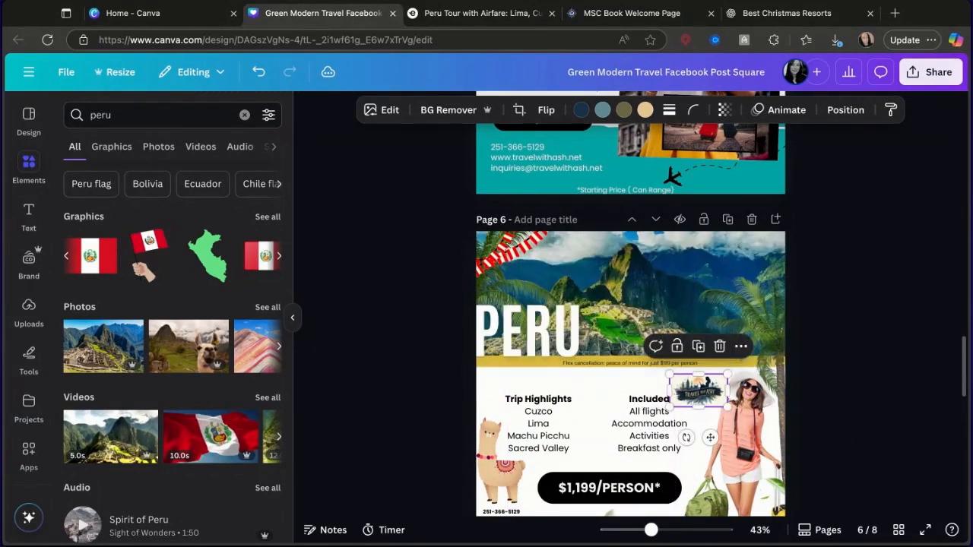
# - Lock the Machu Picchu photo and move the agency logo onto its upper right corner
pyautogui.rightClick(702, 393)
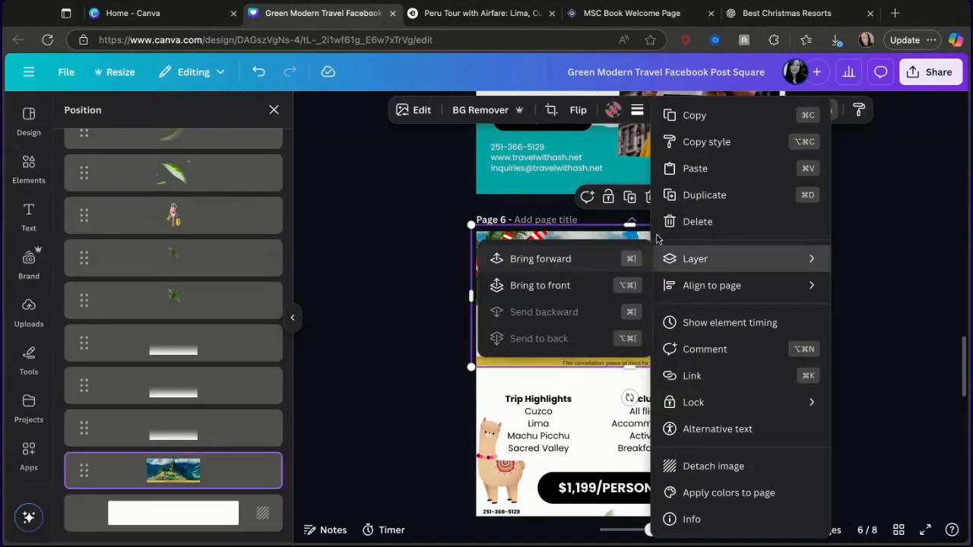
pyautogui.moveTo(700, 408)
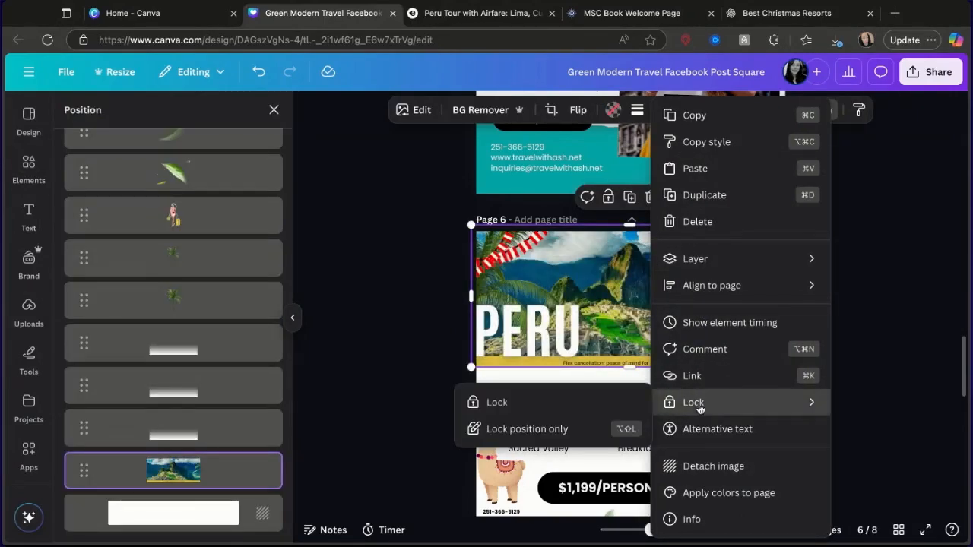
pyautogui.click(580, 406)
pyautogui.moveTo(726, 410); pyautogui.dragTo(750, 265)
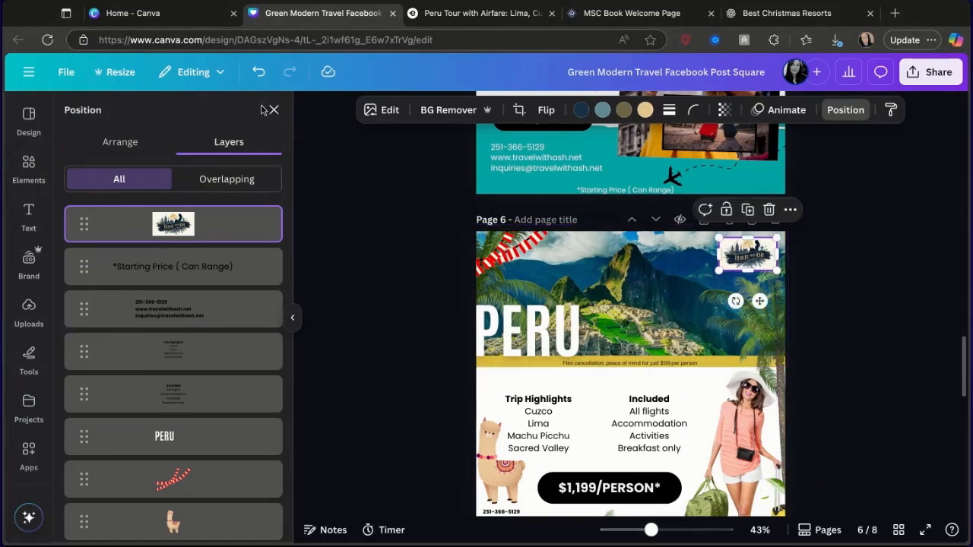
# - Close the layer list, unlock the Machu Picchu photo on page 6 and deselect it
pyautogui.click(271, 110)
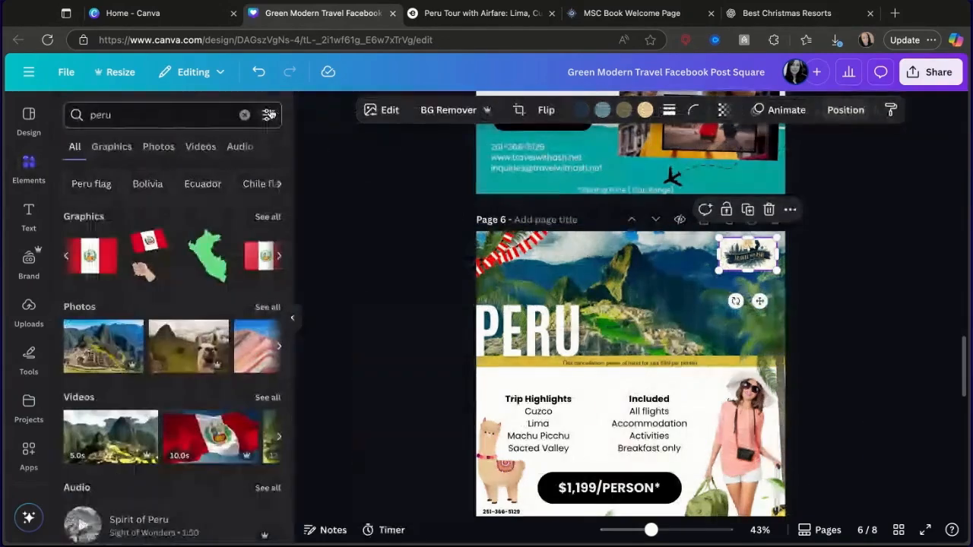
pyautogui.click(645, 274)
pyautogui.rightClick(645, 272)
pyautogui.click(669, 343)
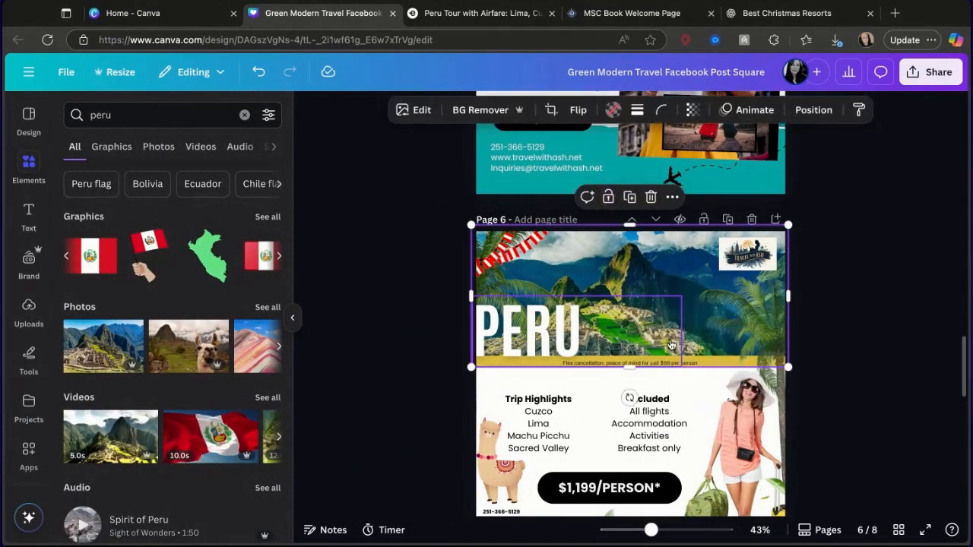
pyautogui.click(879, 310)
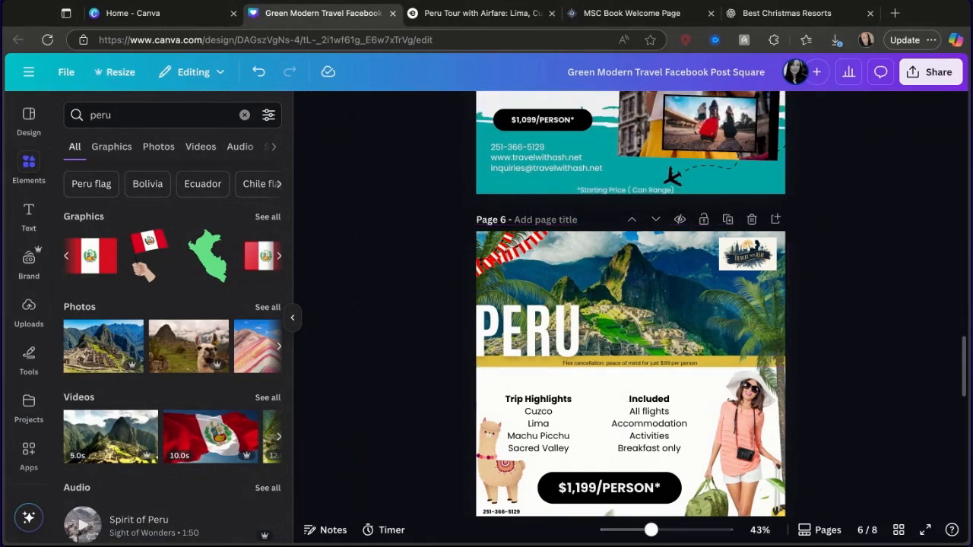
# - Add a blank page directly after the Independence of the Seas flyer on page 7
pyautogui.scroll(-5, 785, 292)
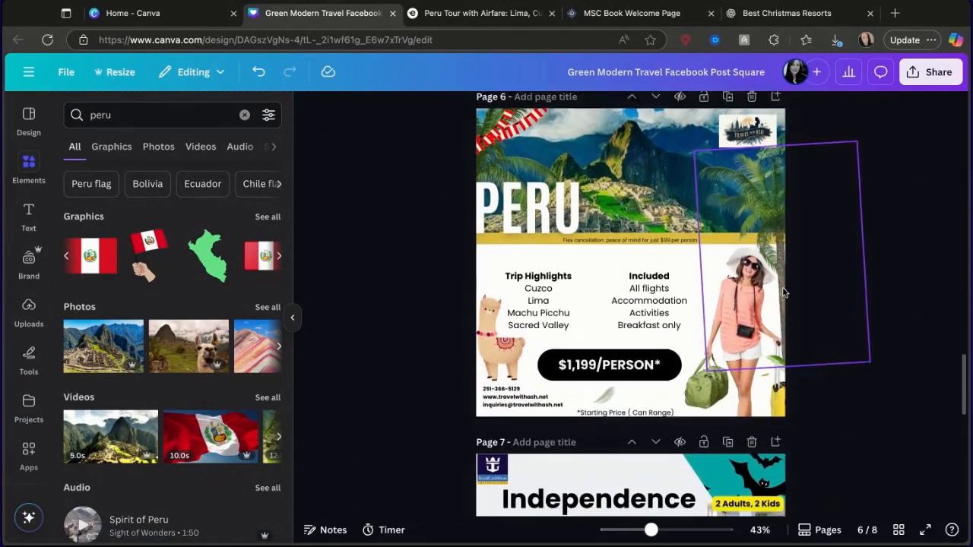
pyautogui.scroll(2, 783, 289)
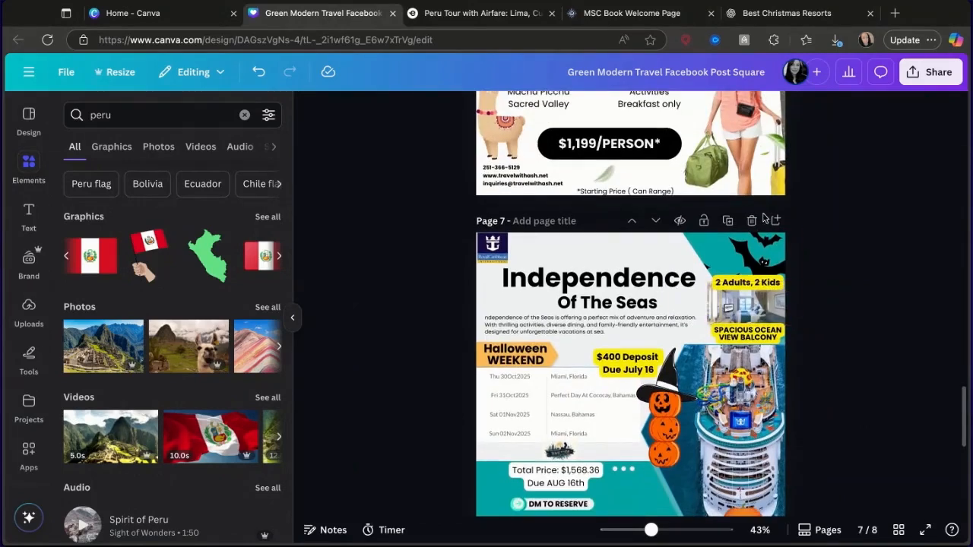
pyautogui.click(776, 213)
pyautogui.scroll(5, 812, 311)
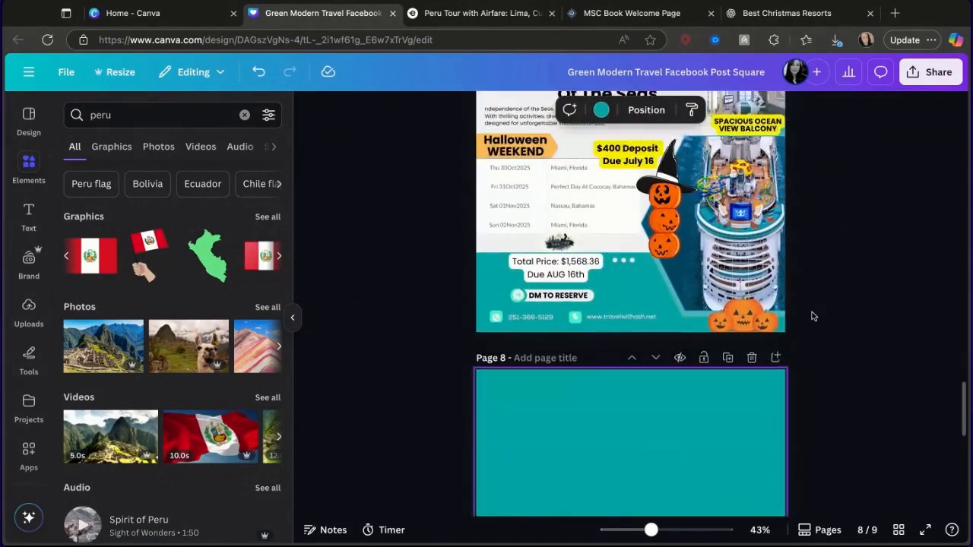
# - Close the Peru tour website and switch to the MSC Book website
pyautogui.click(551, 13)
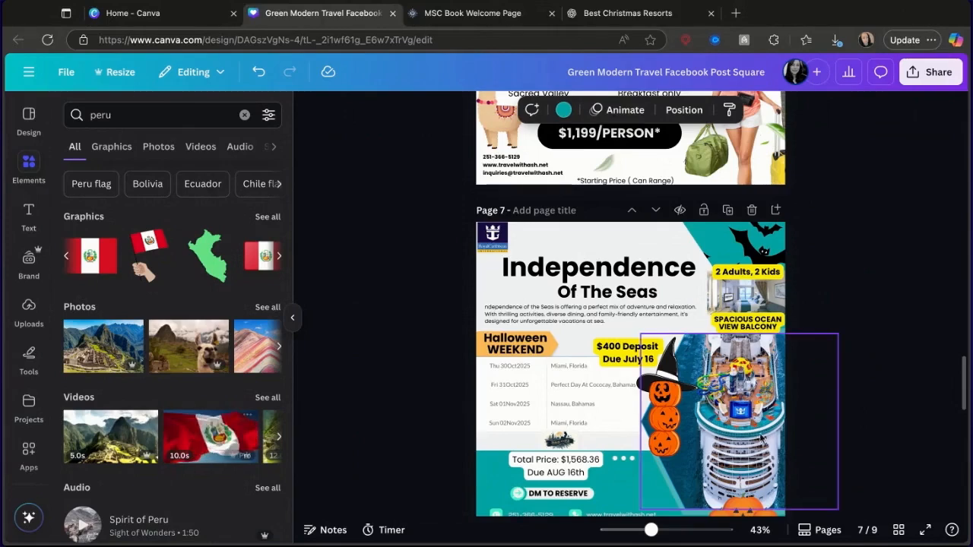
pyautogui.scroll(-3, 809, 380)
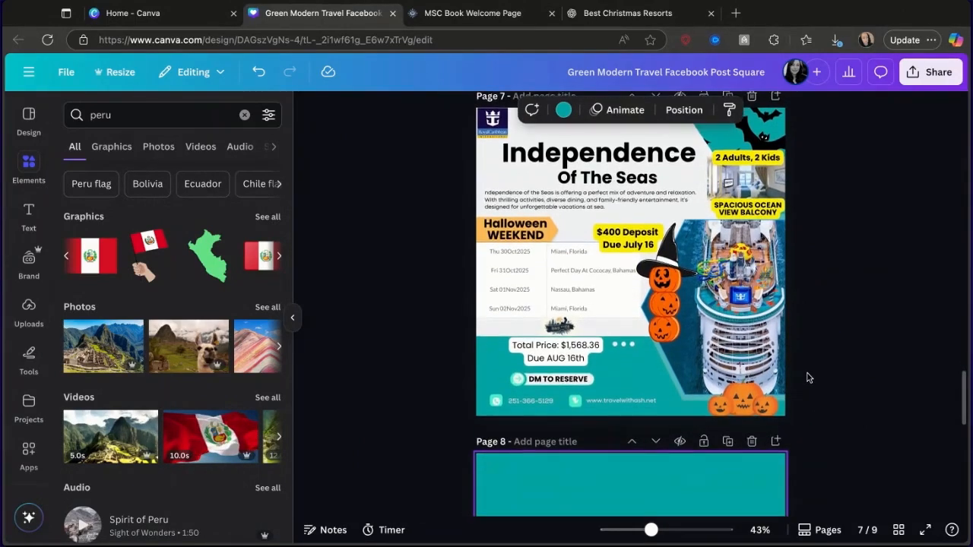
pyautogui.scroll(-10, 631, 304)
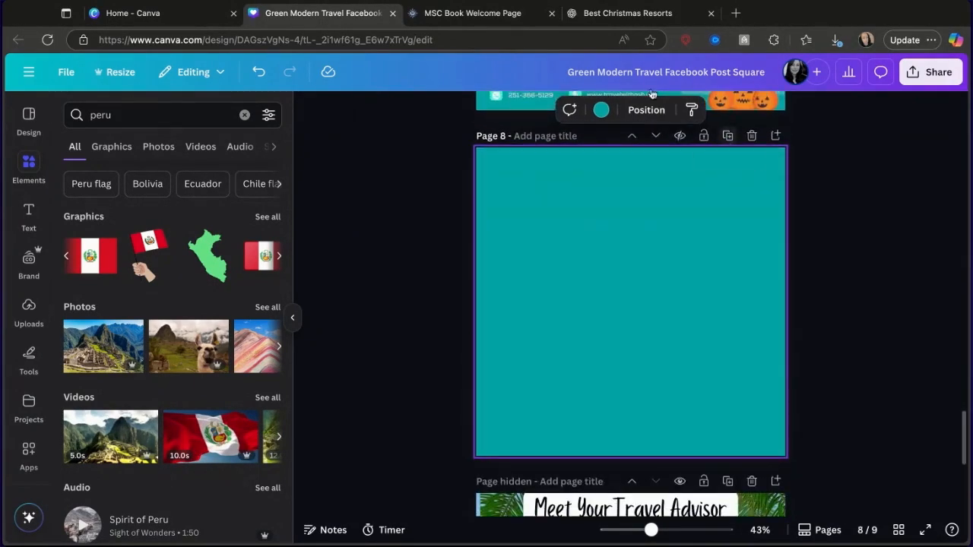
pyautogui.click(512, 19)
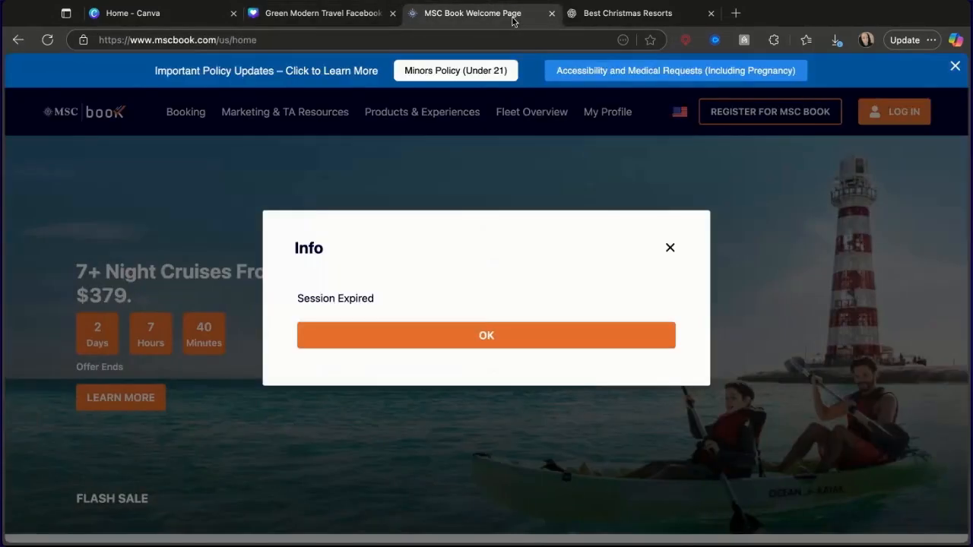
# - Dismiss the session notice and log in to the MSC Book travel agent account
pyautogui.click(552, 335)
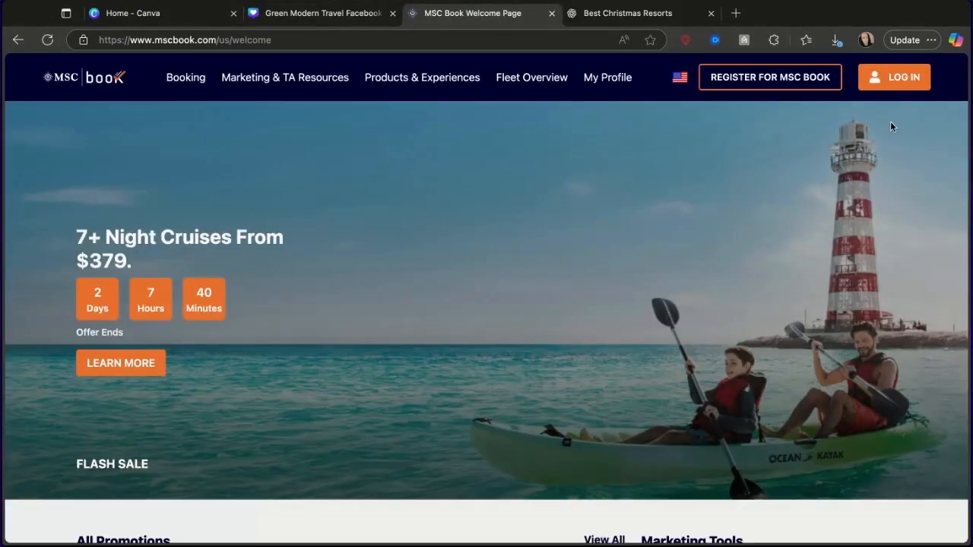
pyautogui.click(896, 74)
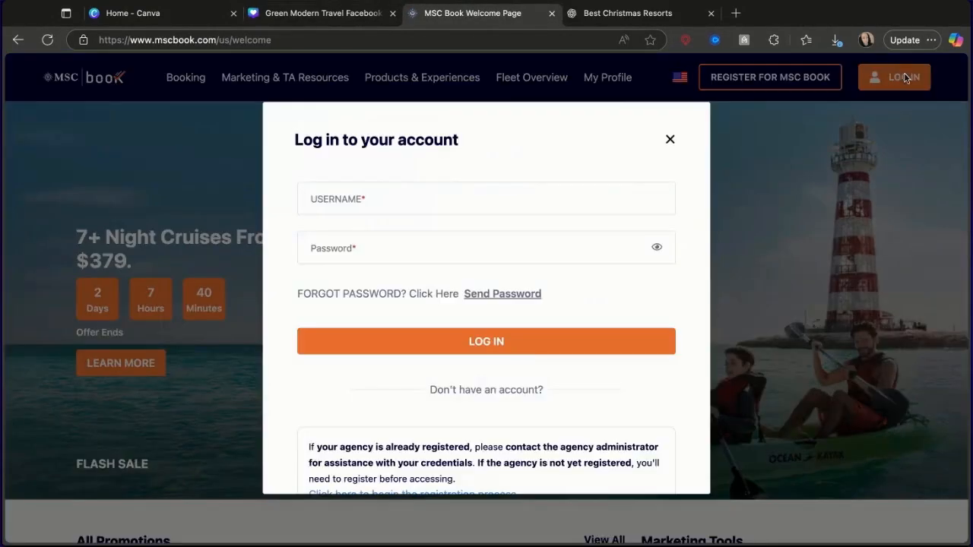
pyautogui.click(444, 344)
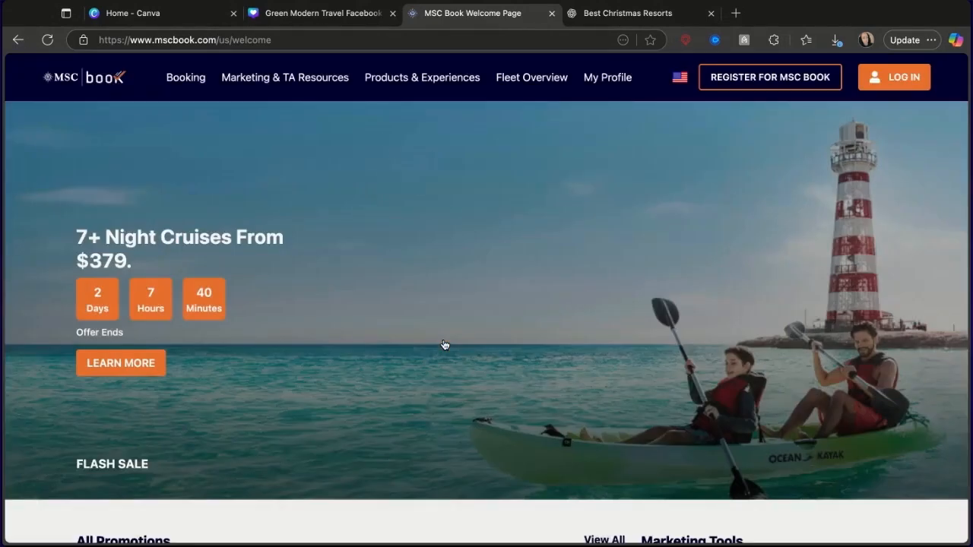
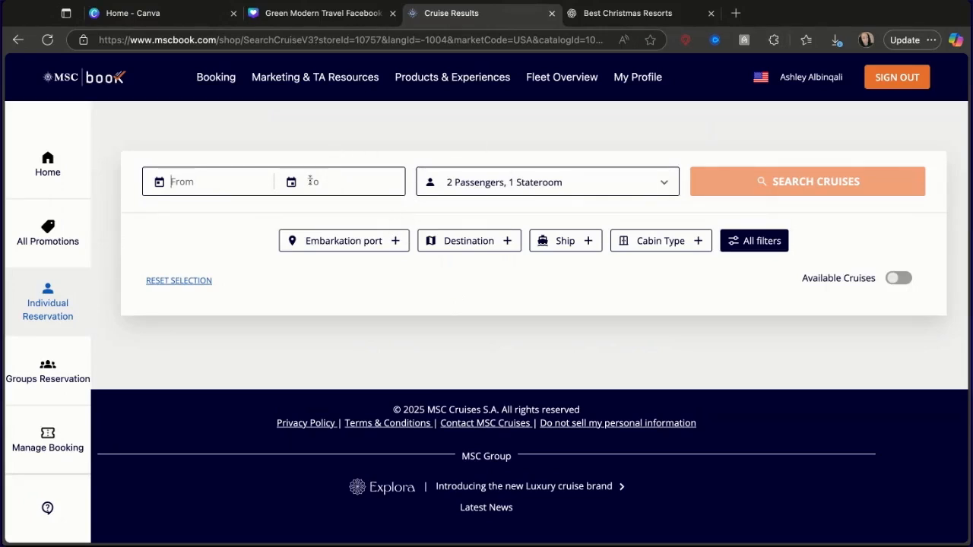
# - Filter the cruise search to the Galveston embarkation port and check the Texas entry in the port list
pyautogui.click(366, 249)
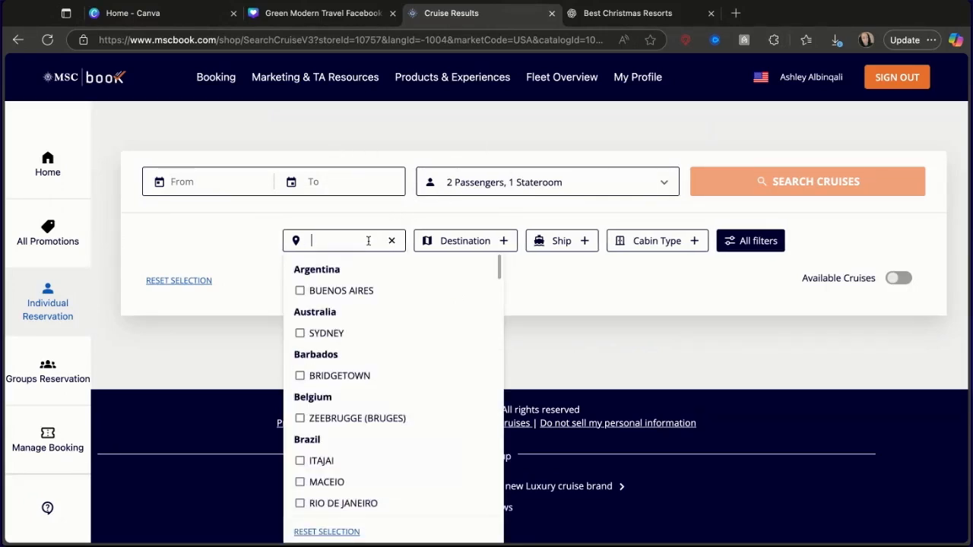
pyautogui.write('galv')
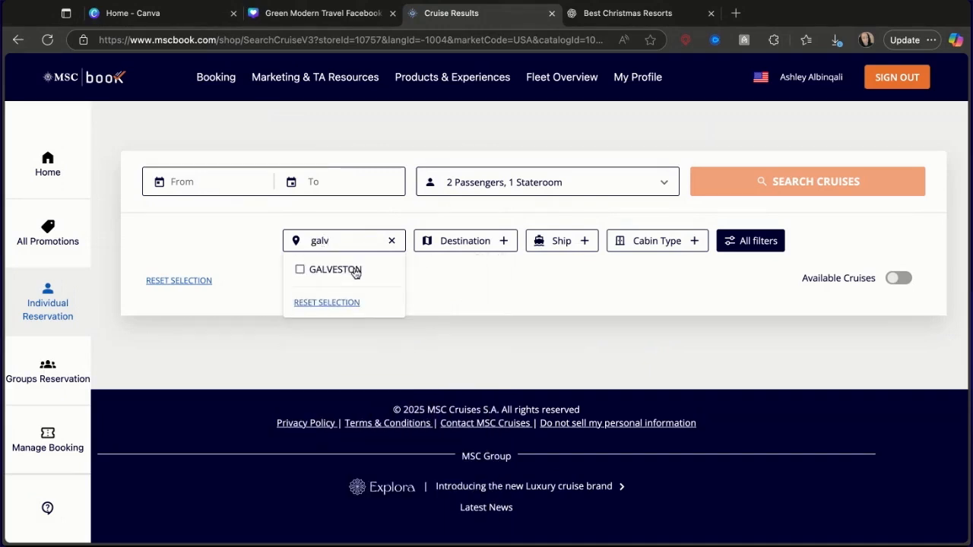
pyautogui.click(346, 275)
pyautogui.click(532, 296)
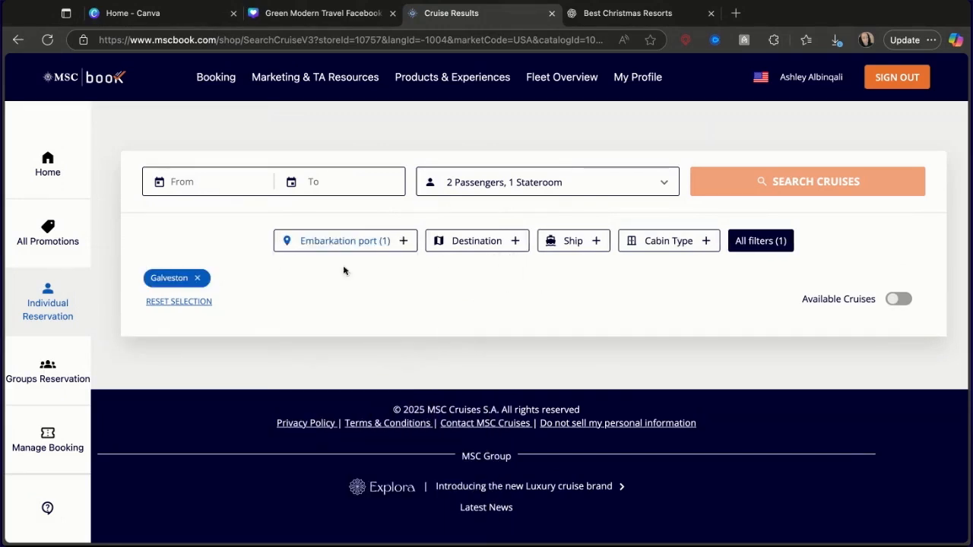
pyautogui.click(382, 243)
pyautogui.scroll(-10, 374, 369)
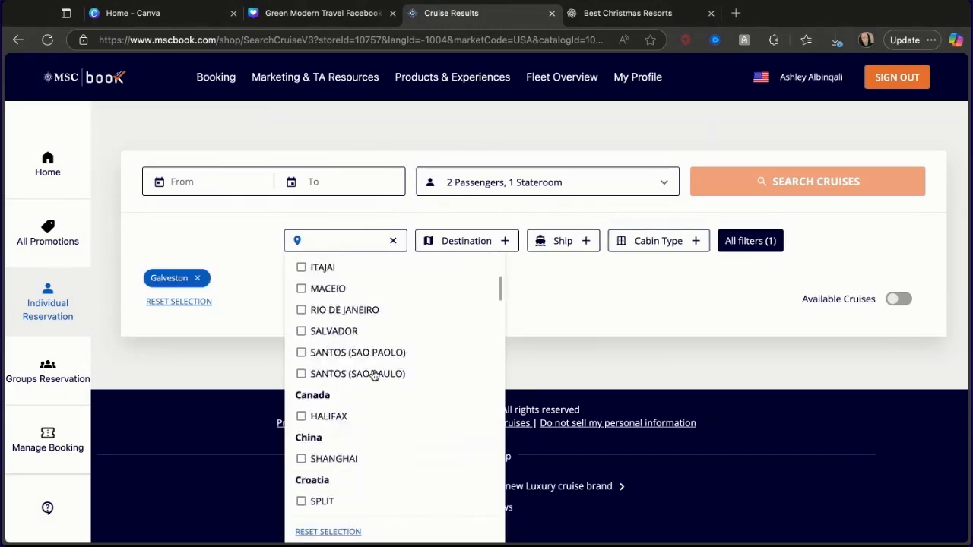
pyautogui.scroll(-12, 374, 374)
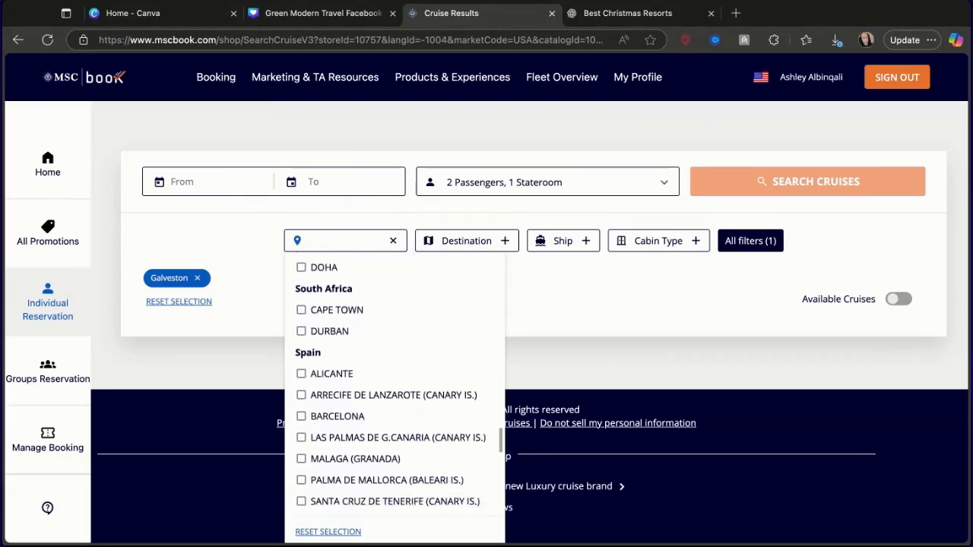
pyautogui.scroll(-4, 376, 369)
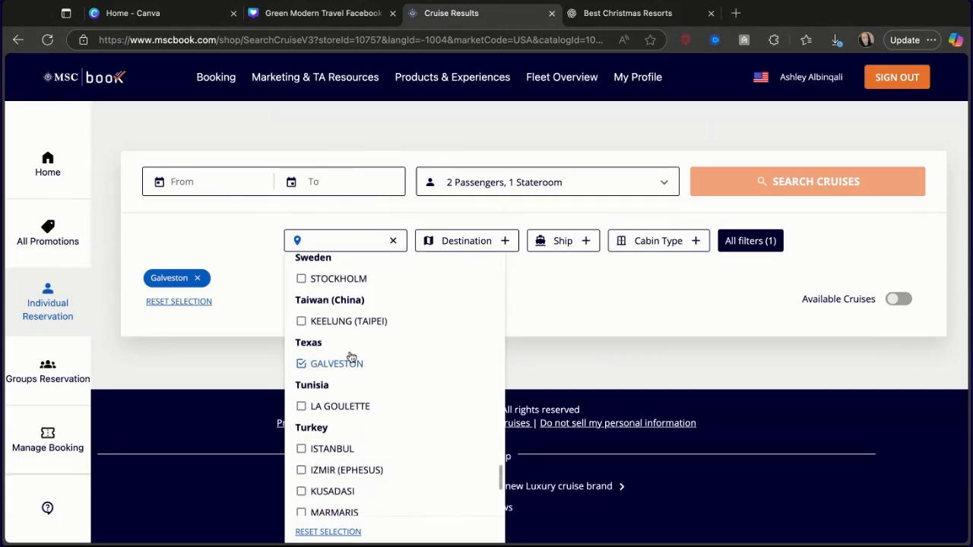
pyautogui.click(573, 286)
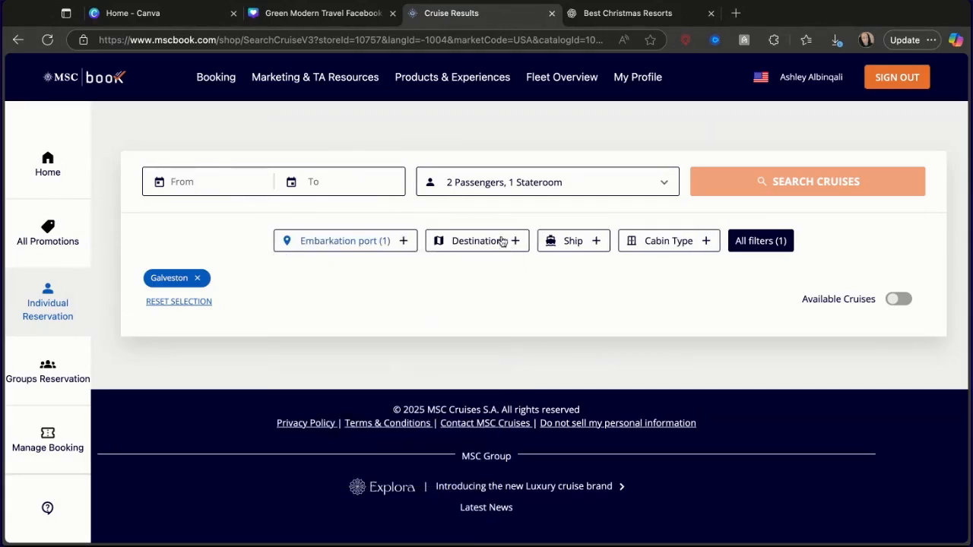
# - Switch to the Canva design to look at the Independence Of The Seas flyer on page 7, and return to the cruise date selection
pyautogui.click(233, 183)
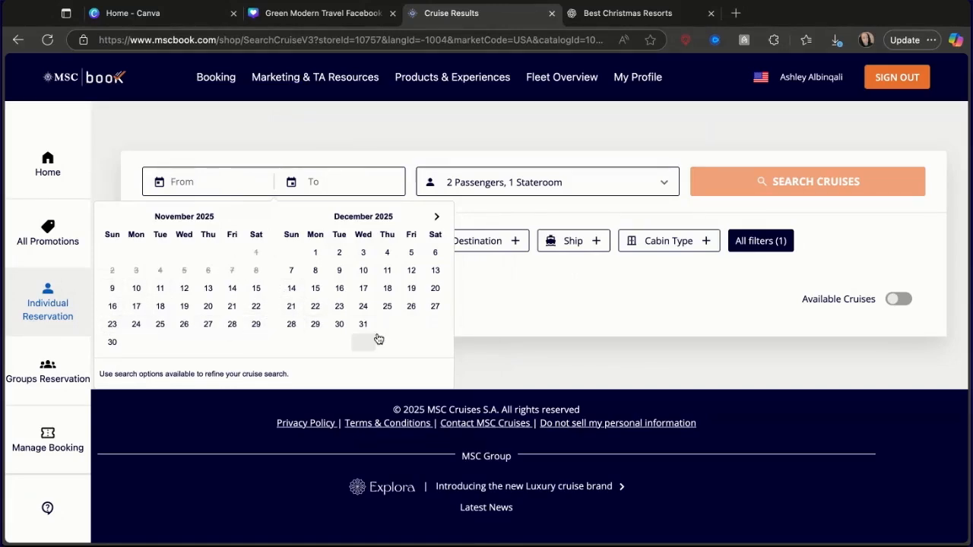
pyautogui.moveTo(346, 65)
pyautogui.click(323, 13)
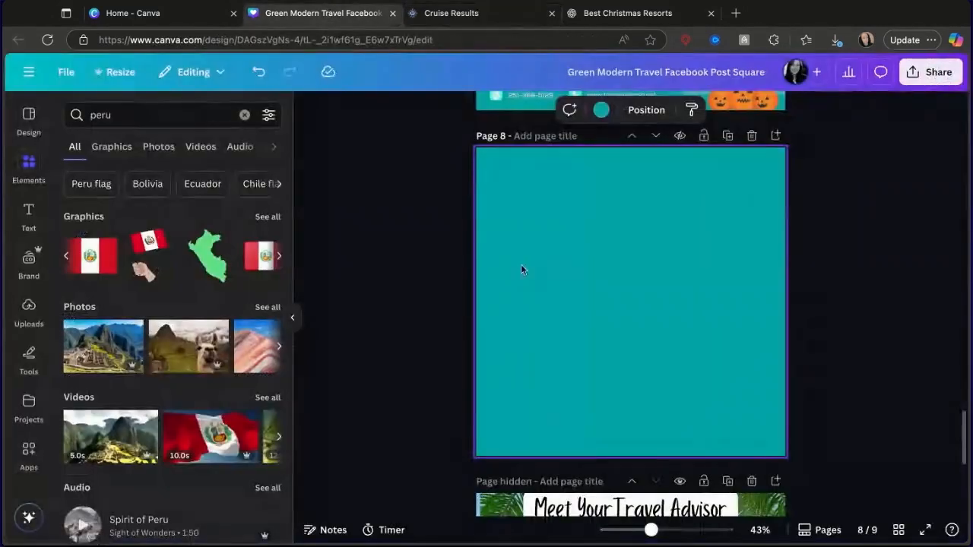
pyautogui.scroll(5, 533, 289)
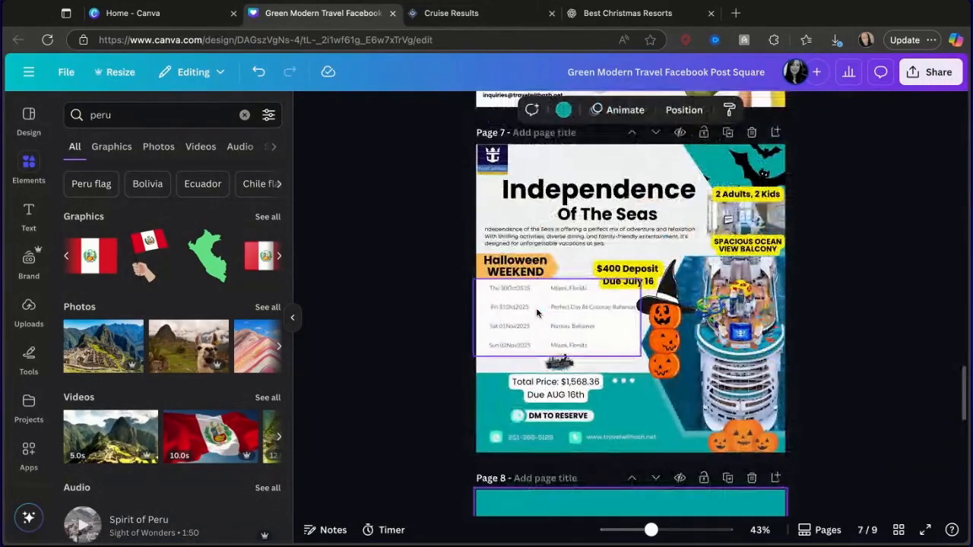
pyautogui.click(444, 15)
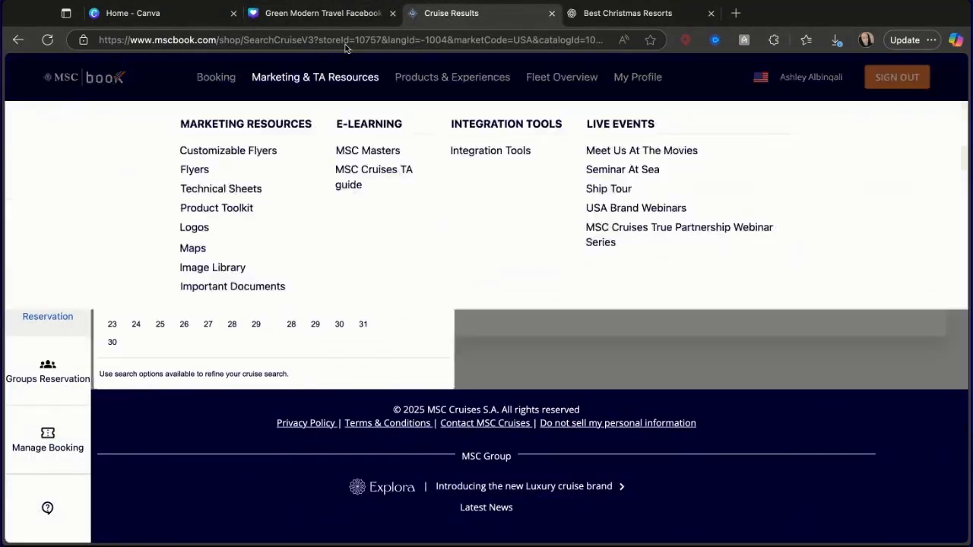
pyautogui.moveTo(315, 77)
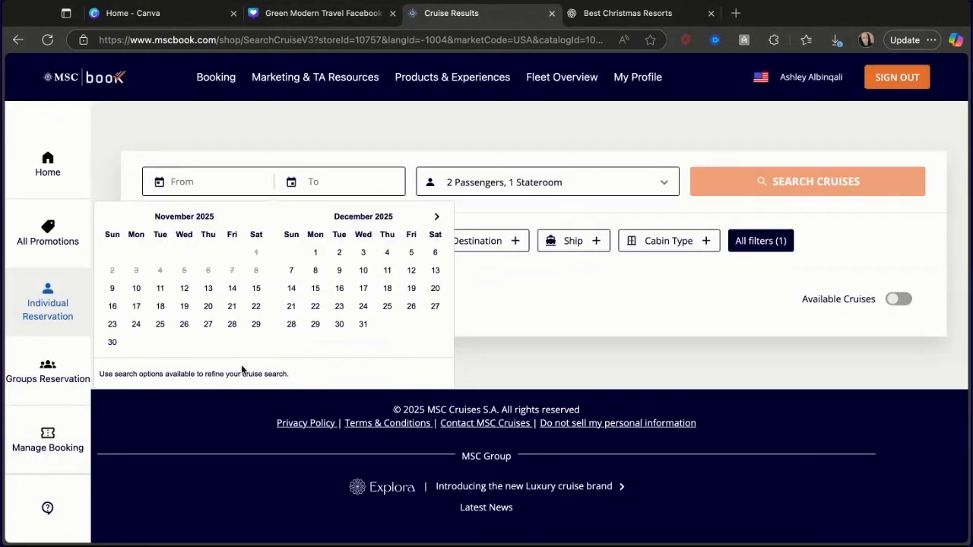
# - Try searching for Galveston cruises between 24 November 2025 and 28 November 2025
pyautogui.click(138, 326)
pyautogui.click(235, 331)
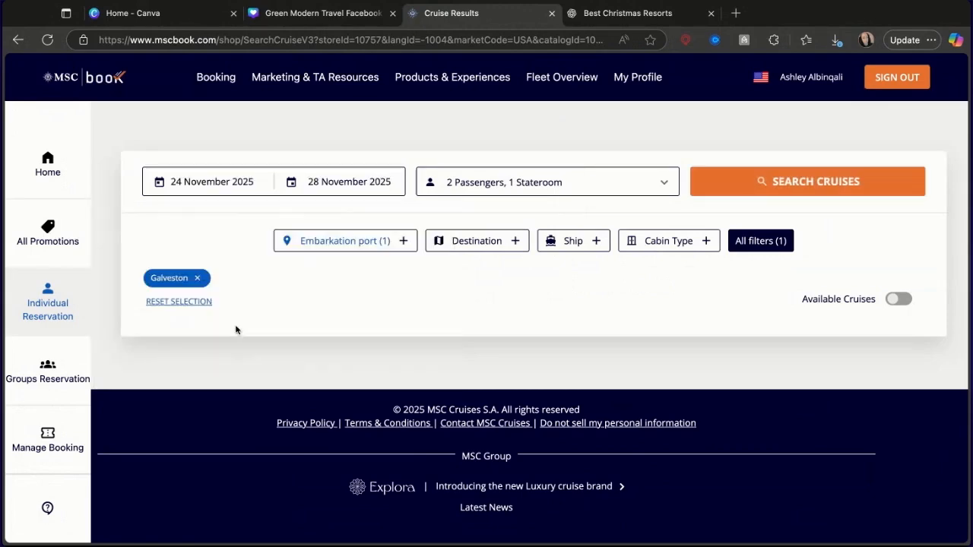
pyautogui.click(825, 187)
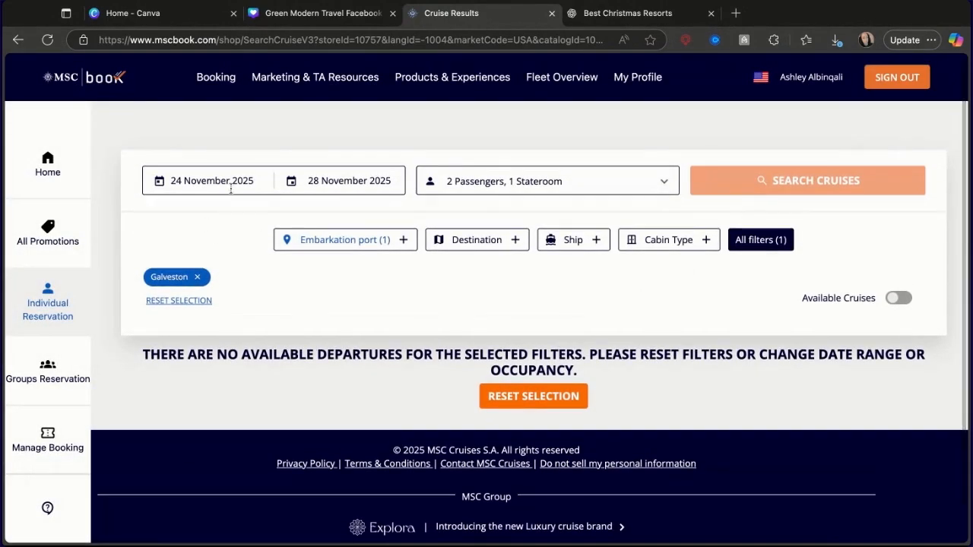
# - Set the cruise dates from 23 November 2025 to 31 December 2025 and run the search again
pyautogui.click(225, 185)
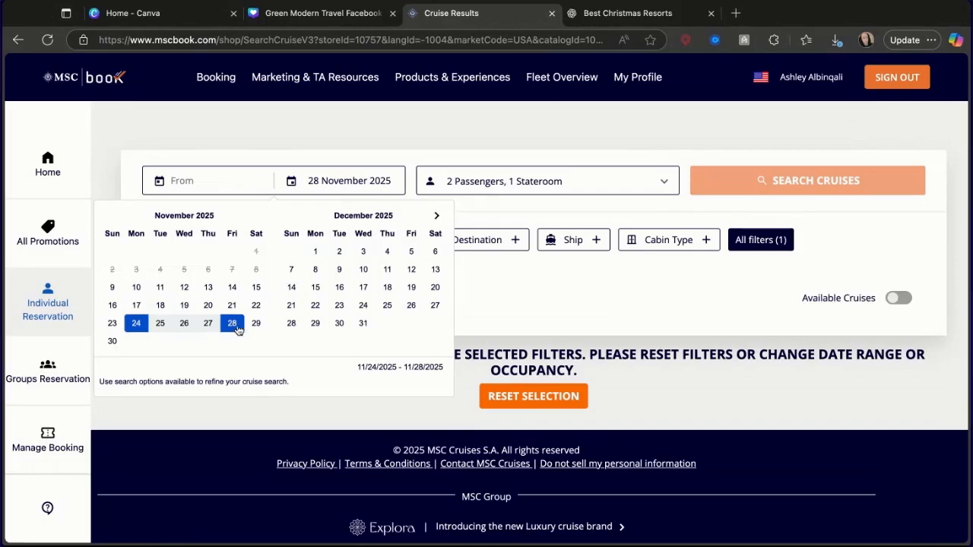
pyautogui.click(136, 326)
pyautogui.click(115, 326)
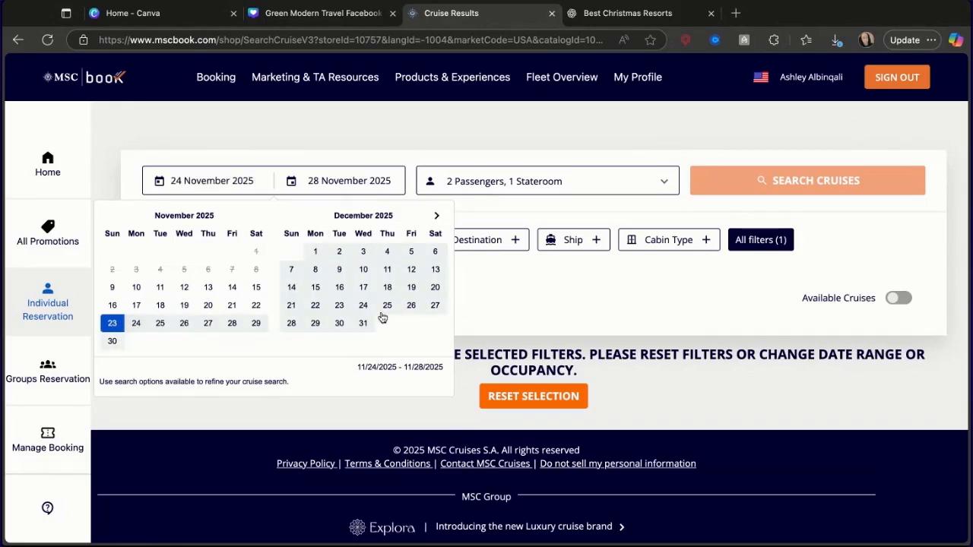
pyautogui.click(363, 325)
pyautogui.click(737, 186)
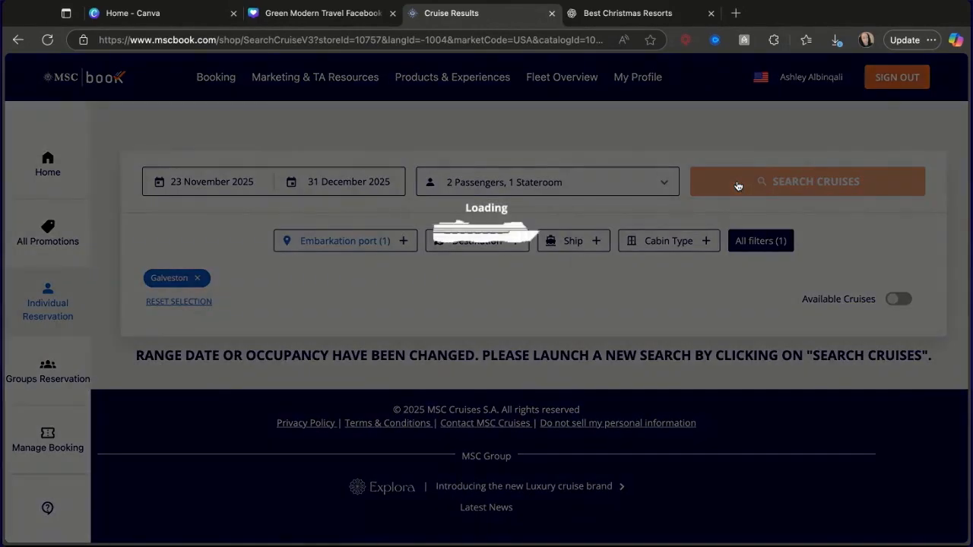
pyautogui.scroll(-2, 696, 219)
pyautogui.scroll(-3, 619, 271)
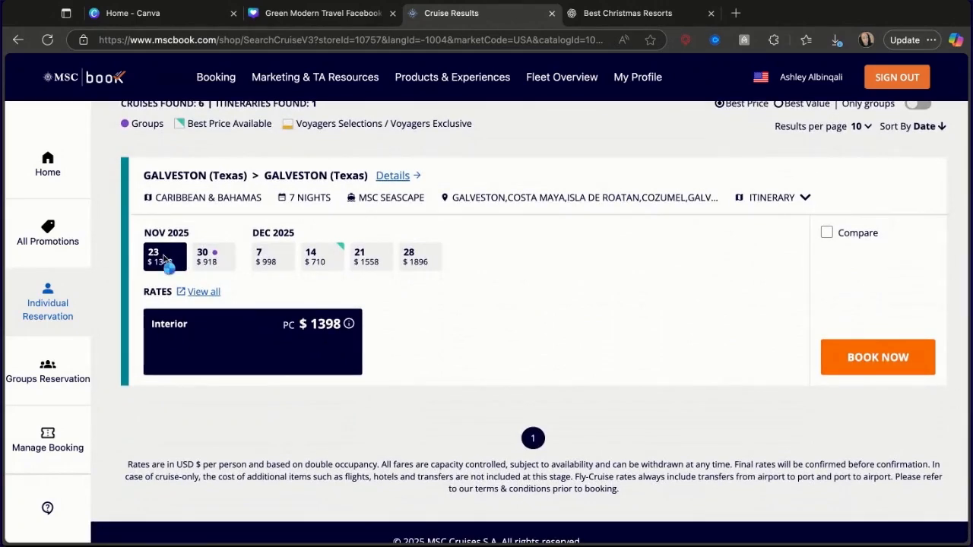
# - Compare the cruise length, interior fares, deposits and final payment dates of the November and December MSC Seascape sailings
pyautogui.moveTo(161, 260)
pyautogui.tripleClick(291, 197)
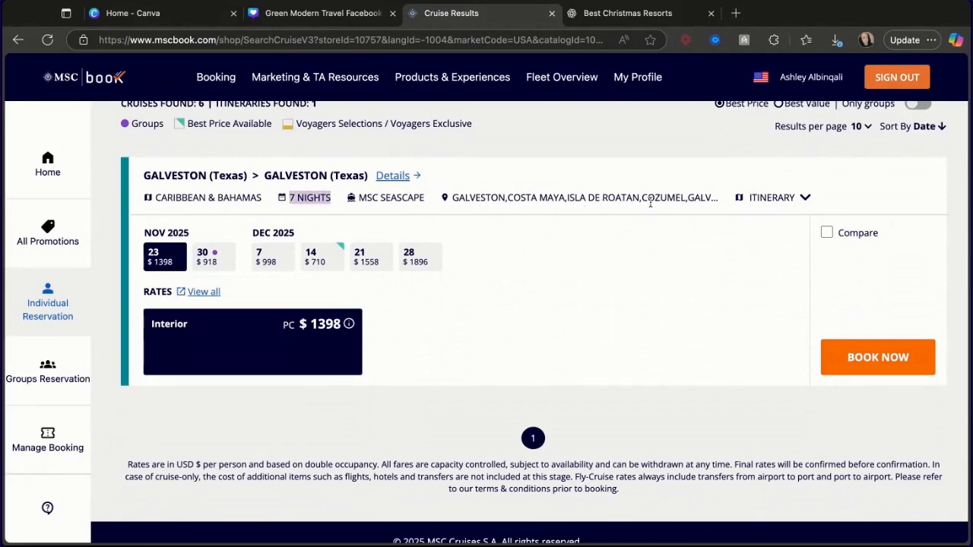
pyautogui.click(358, 260)
pyautogui.moveTo(214, 263)
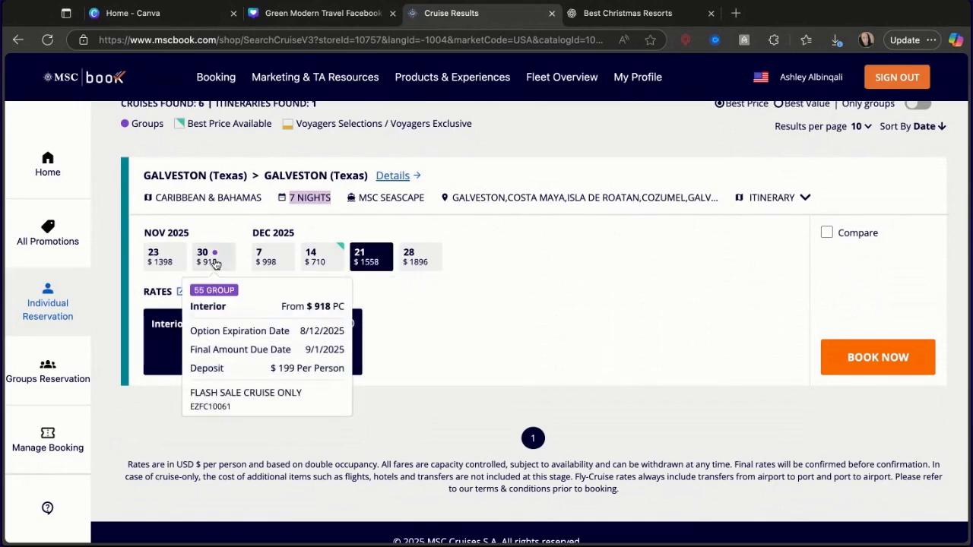
pyautogui.moveTo(330, 262)
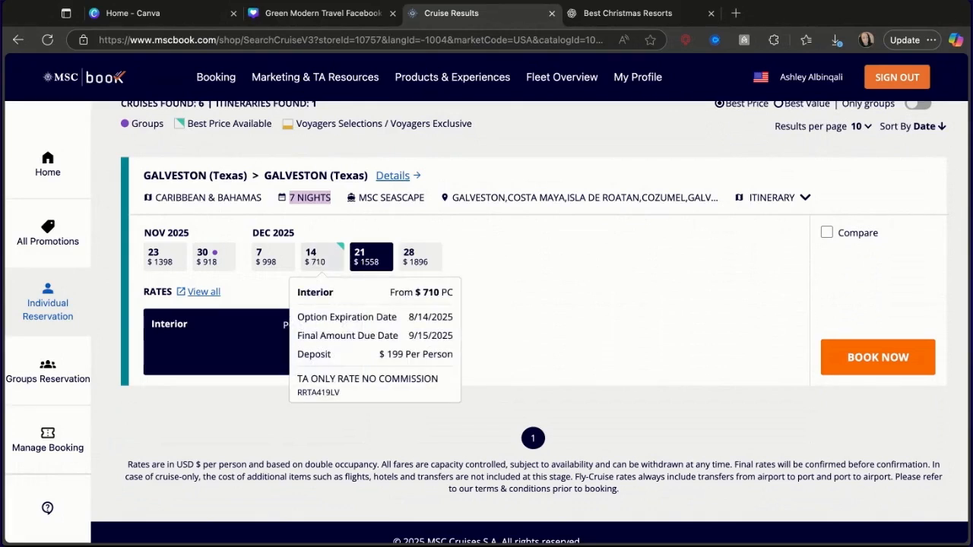
pyautogui.moveTo(373, 269)
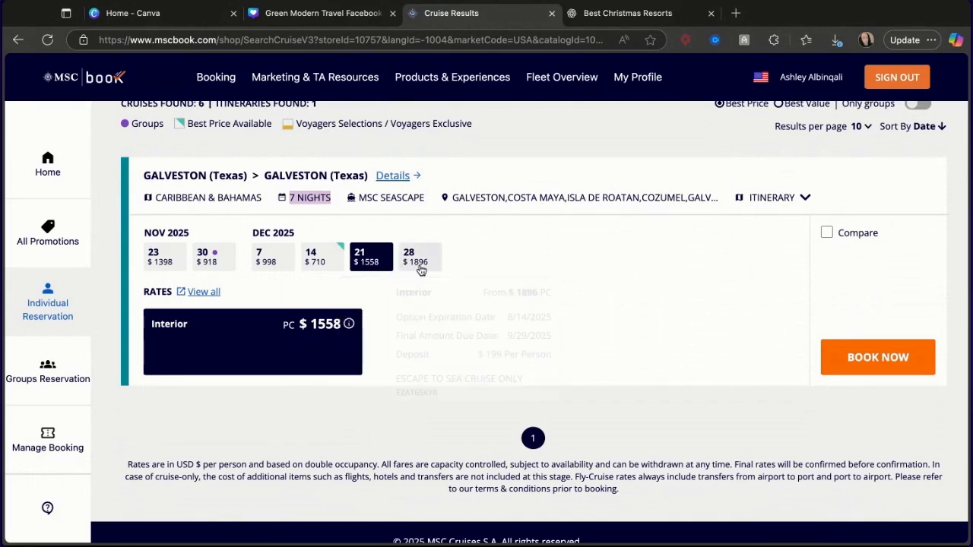
pyautogui.moveTo(421, 252)
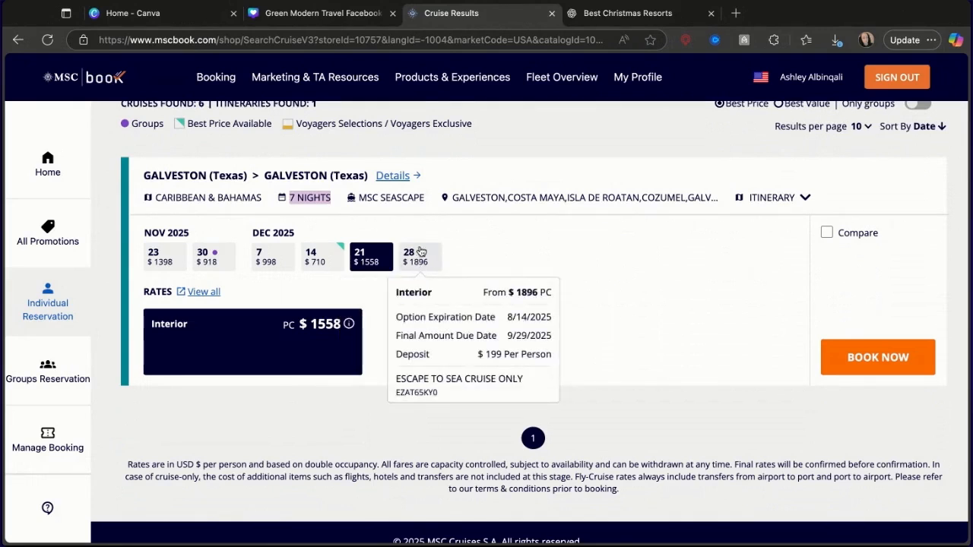
pyautogui.moveTo(163, 268)
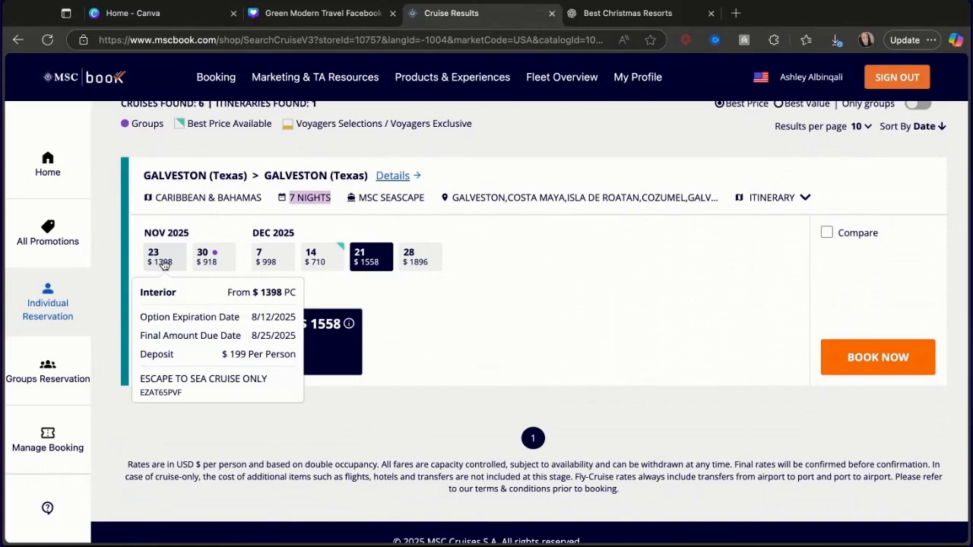
# - Select the 23 November sailing on MSC Seascape and start its booking
pyautogui.click(163, 262)
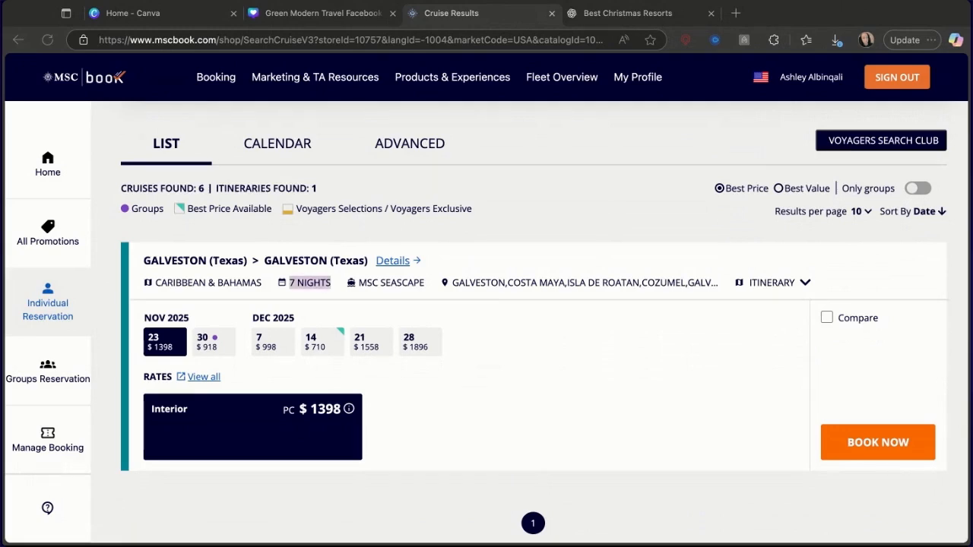
pyautogui.moveTo(165, 346)
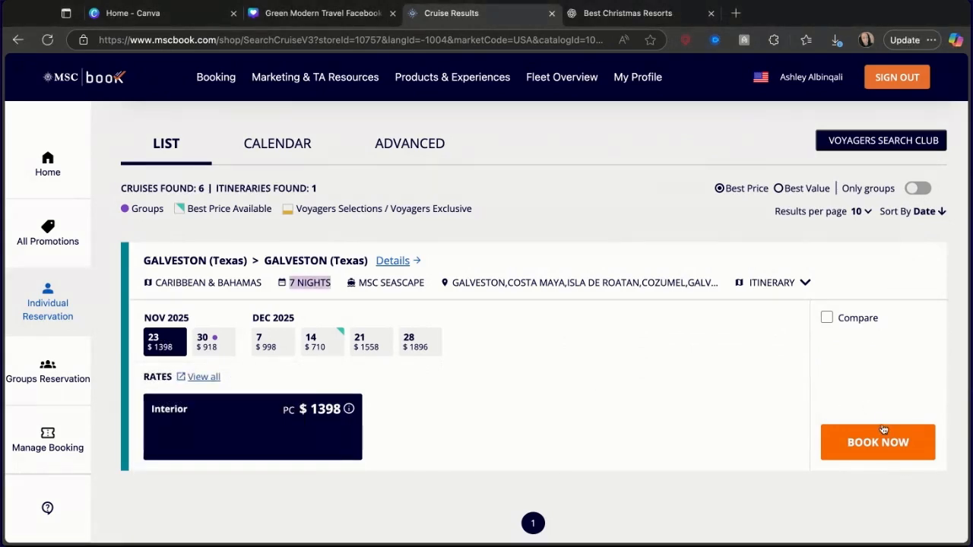
pyautogui.click(867, 444)
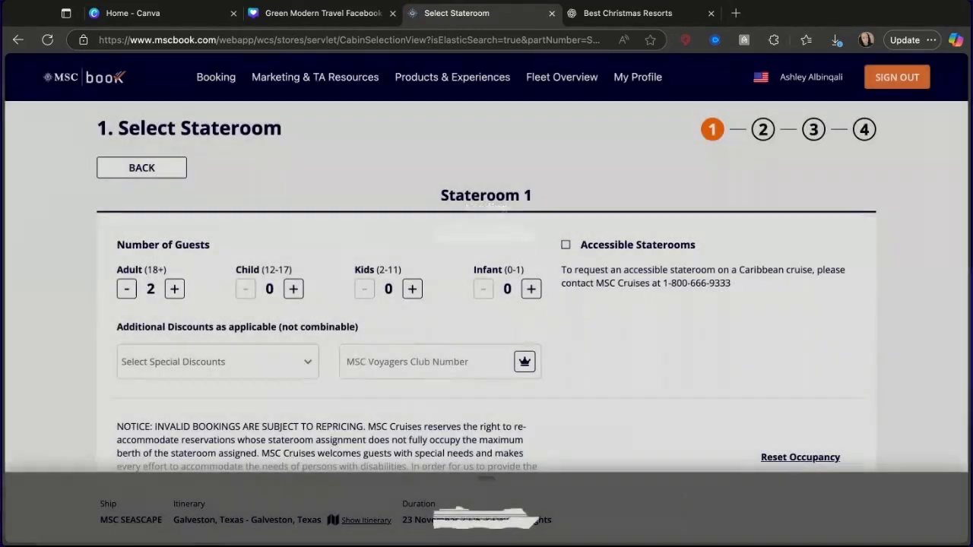
# - Review the Stateroom 1 guest settings and confirm two adults to proceed with the booking
pyautogui.scroll(-3, 829, 411)
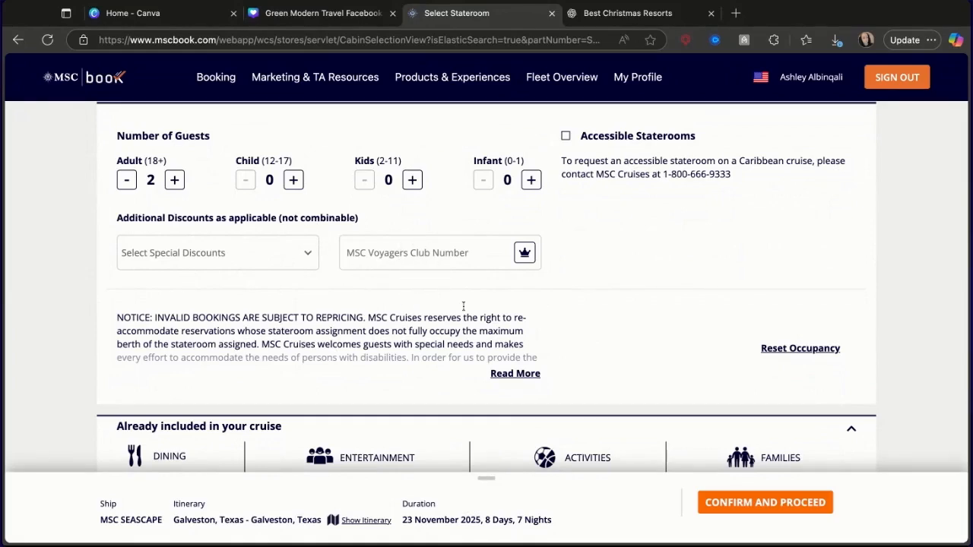
pyautogui.scroll(-3, 468, 300)
pyautogui.scroll(3, 448, 226)
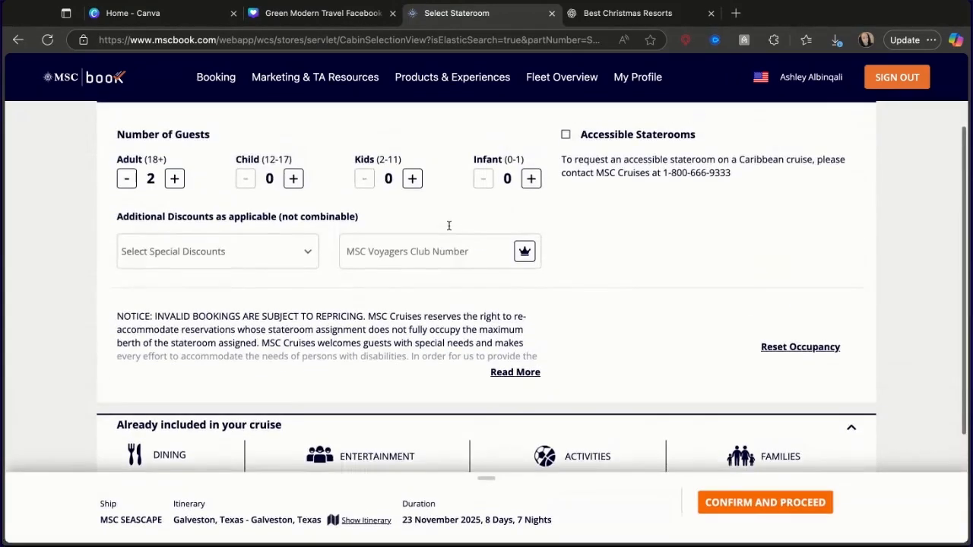
pyautogui.scroll(-5, 449, 223)
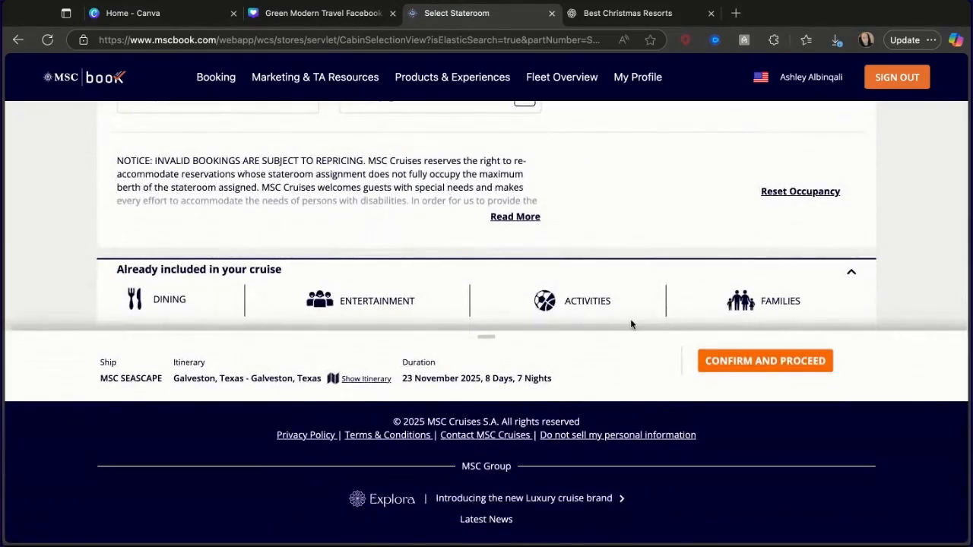
pyautogui.click(755, 363)
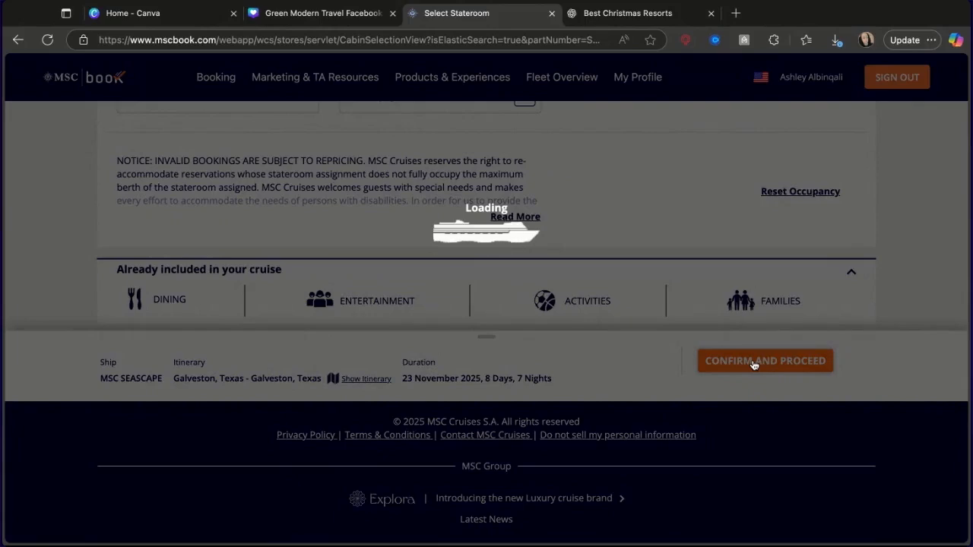
# - Compare the stateroom prices by category, select Balcony Bella (BB) and confirm it as a guaranteed stateroom
pyautogui.scroll(-4, 681, 255)
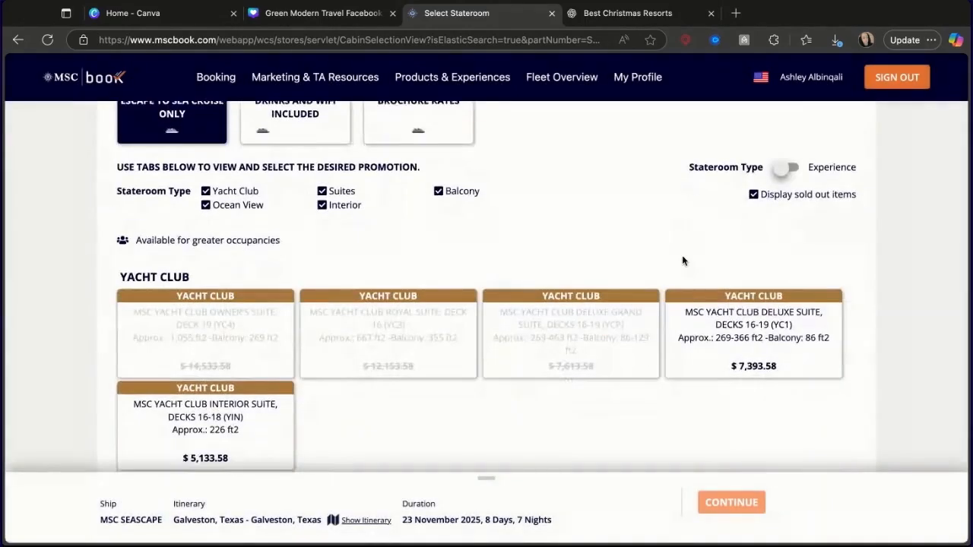
pyautogui.scroll(-10, 597, 341)
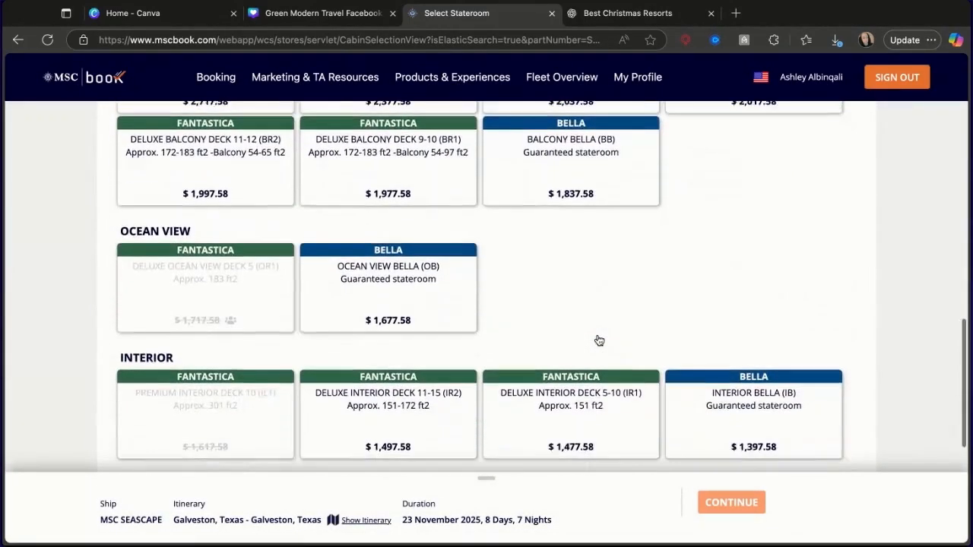
pyautogui.scroll(3, 599, 340)
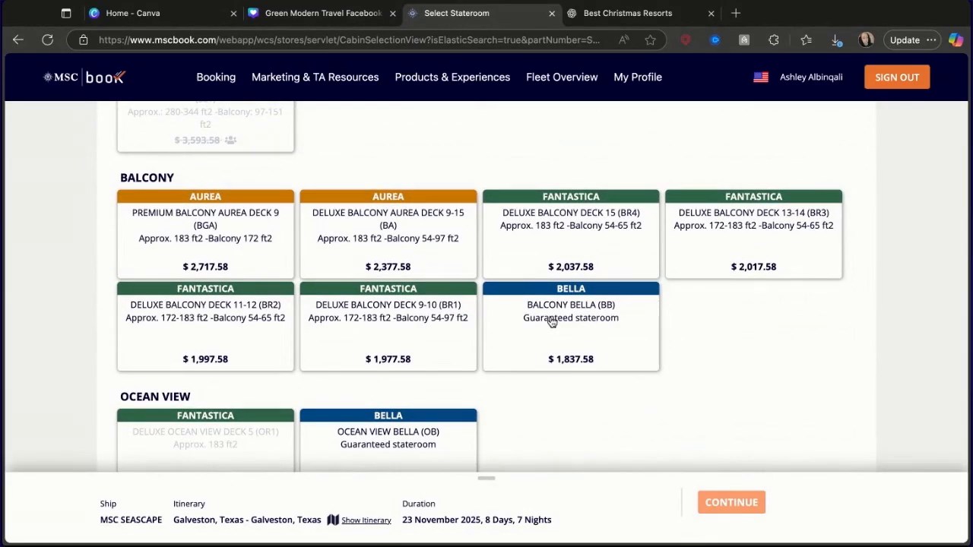
pyautogui.scroll(-2, 552, 322)
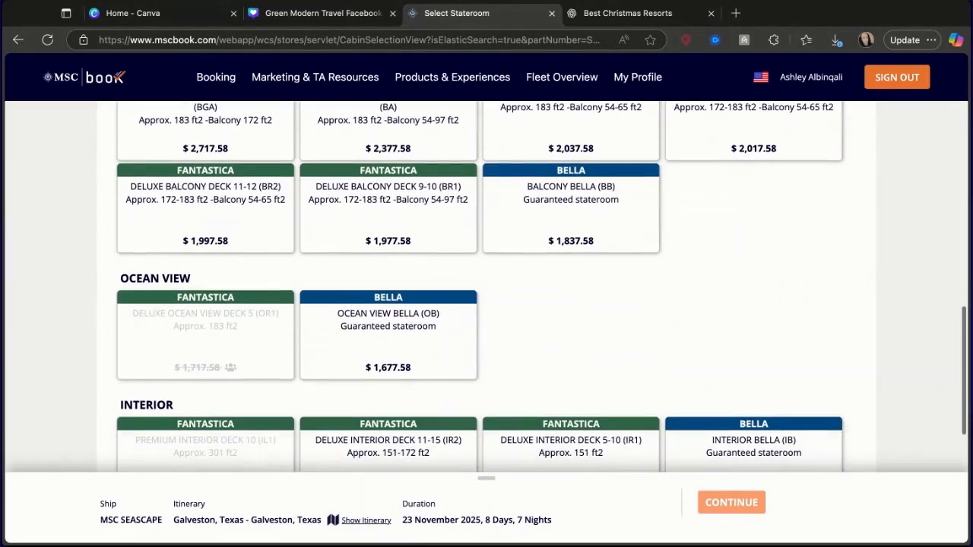
pyautogui.scroll(1, 567, 329)
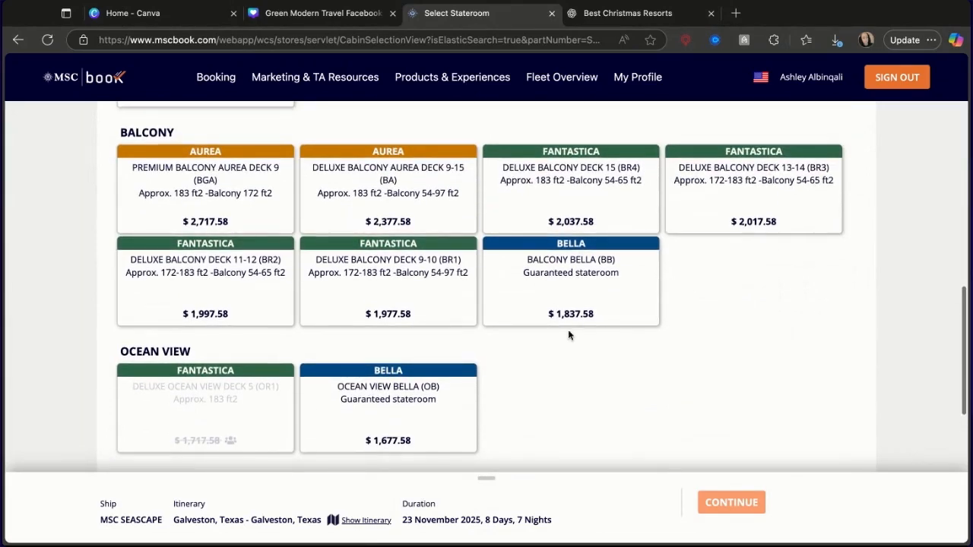
pyautogui.click(565, 294)
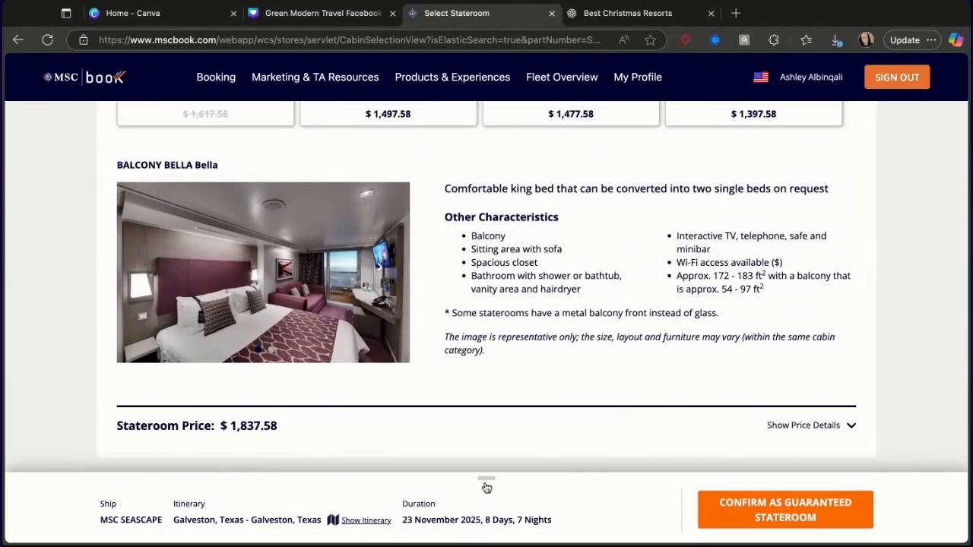
pyautogui.click(828, 516)
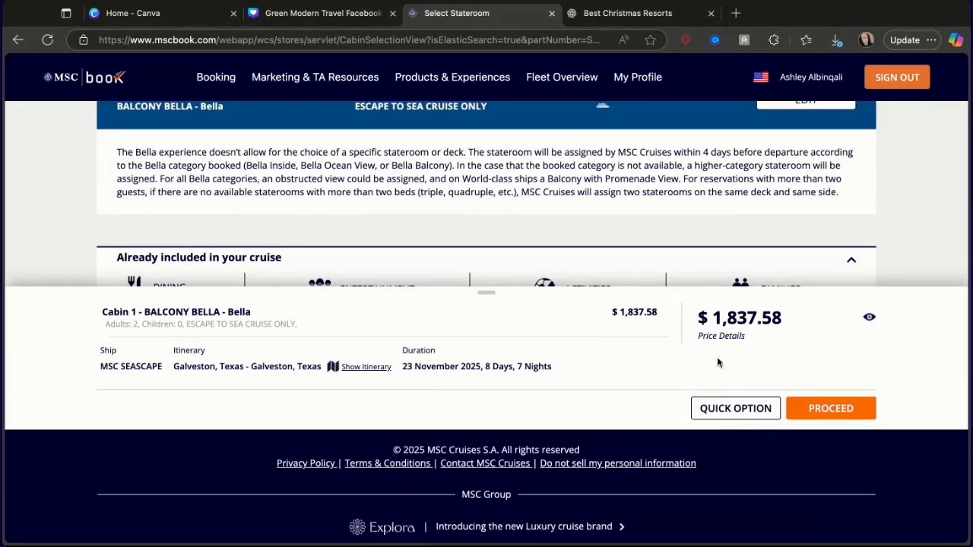
# - Open the Quick Option form for the Balcony Bella cabin, review its passenger fields and reveal the commission
pyautogui.click(715, 413)
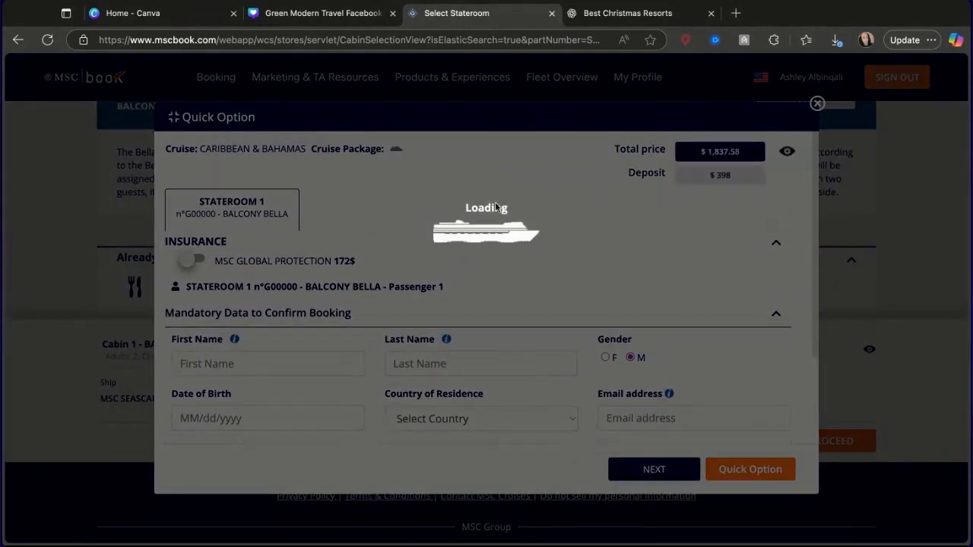
pyautogui.scroll(-1, 585, 302)
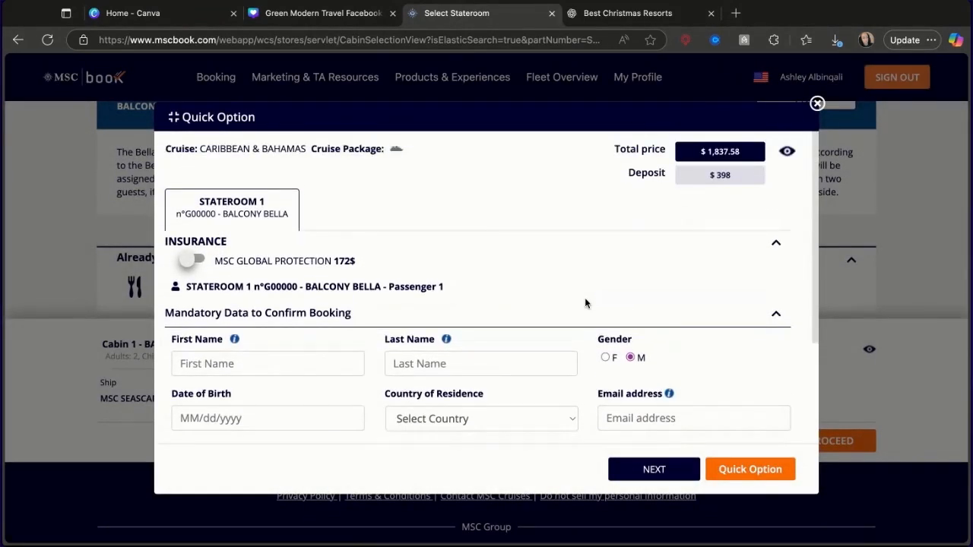
pyautogui.scroll(-3, 585, 302)
pyautogui.scroll(3, 486, 304)
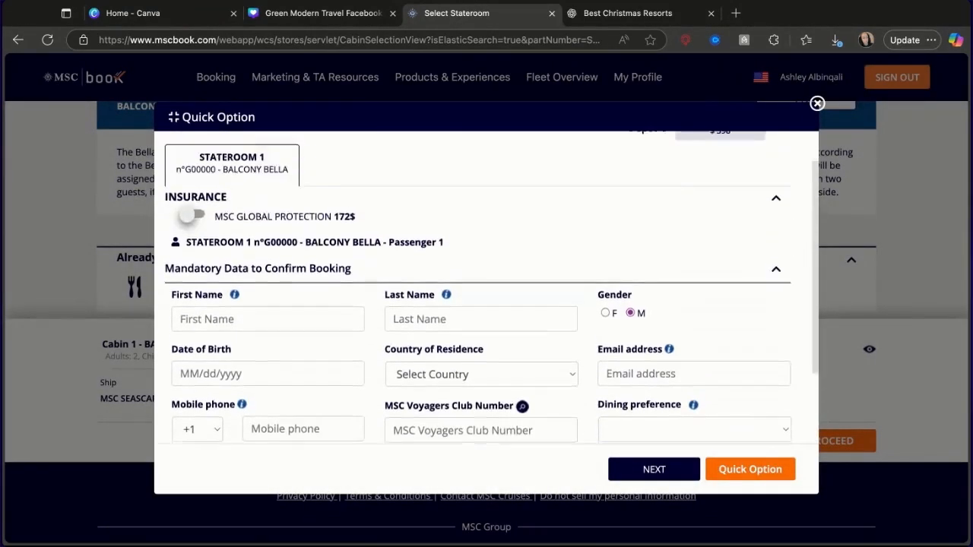
pyautogui.click(787, 151)
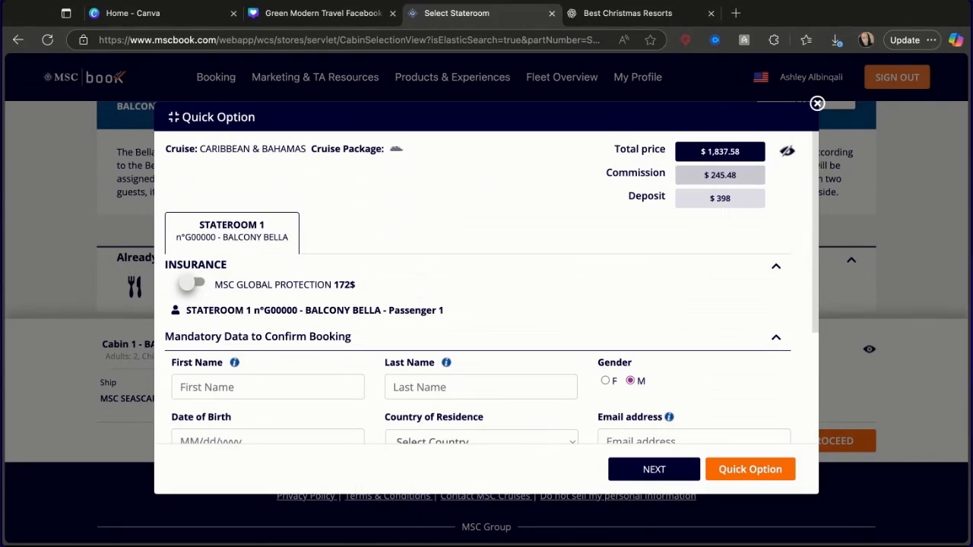
# - Check the Passenger 2 fields, try to submit the Quick Option without guest data and close the form
pyautogui.click(662, 472)
pyautogui.scroll(-2, 684, 410)
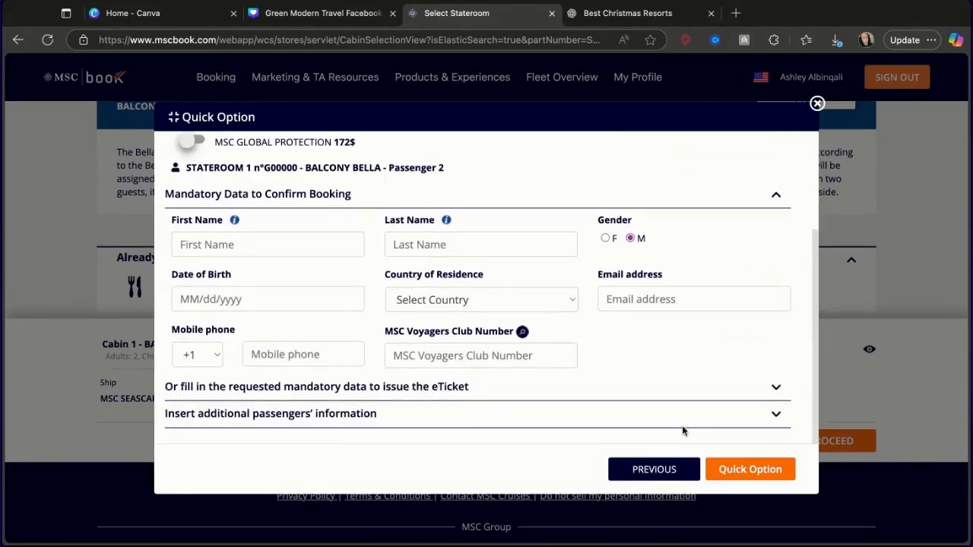
pyautogui.click(742, 468)
pyautogui.scroll(-1, 738, 469)
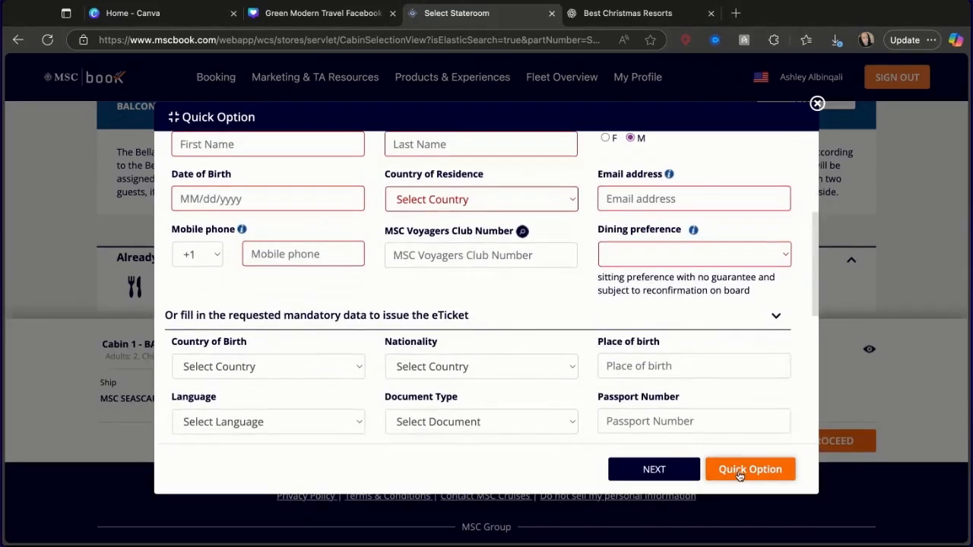
pyautogui.click(817, 104)
# - Review the commission breakdown for the Balcony Bella cabin and proceed to the cruise add-ons
pyautogui.scroll(-2, 863, 289)
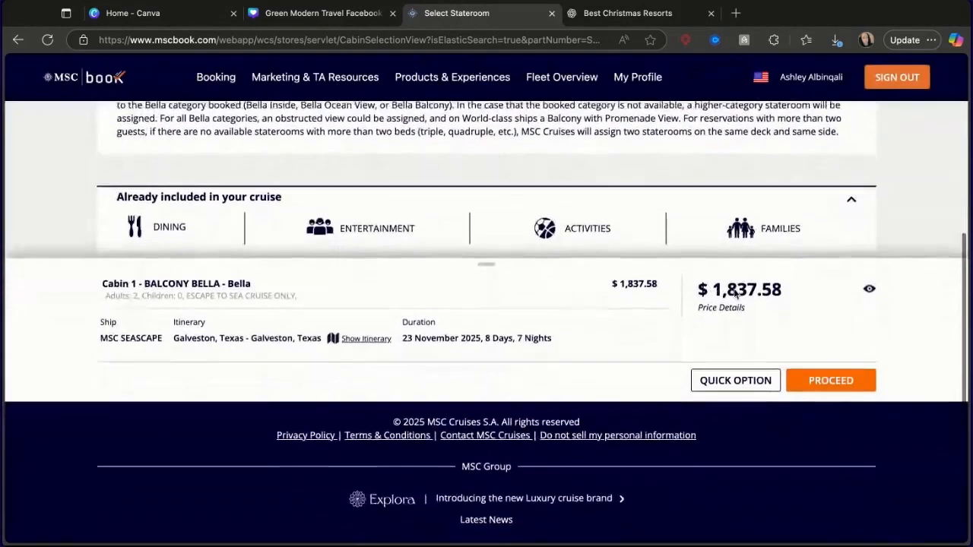
pyautogui.click(868, 282)
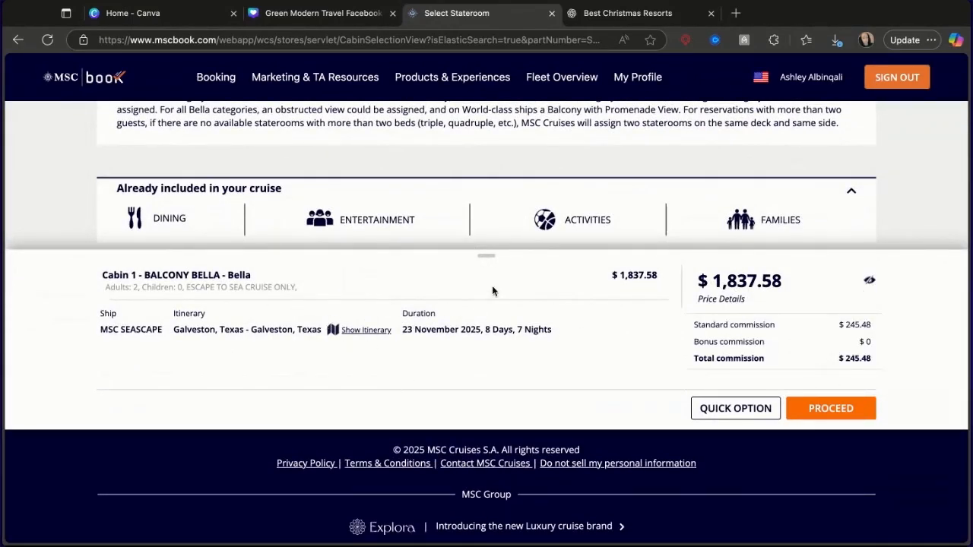
pyautogui.scroll(2, 487, 270)
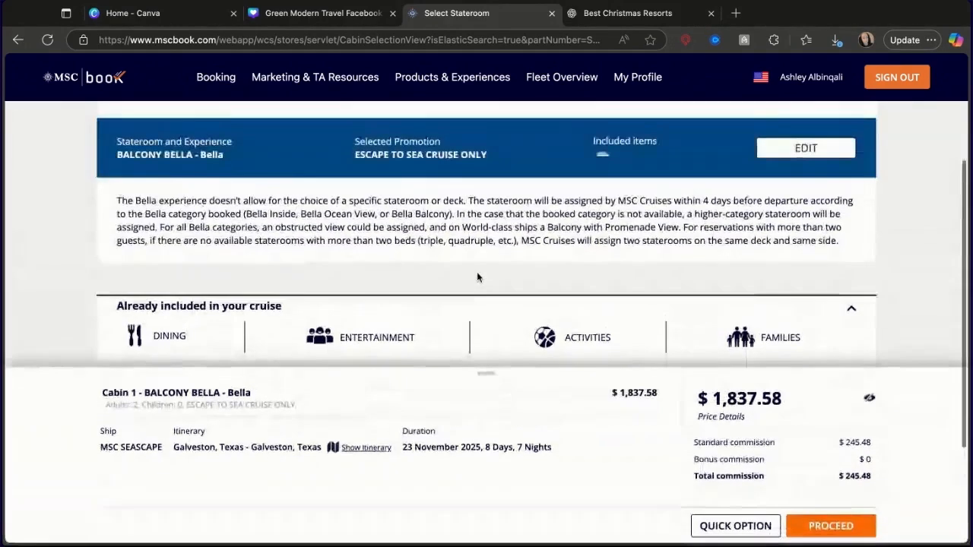
pyautogui.scroll(-3, 479, 272)
pyautogui.click(818, 388)
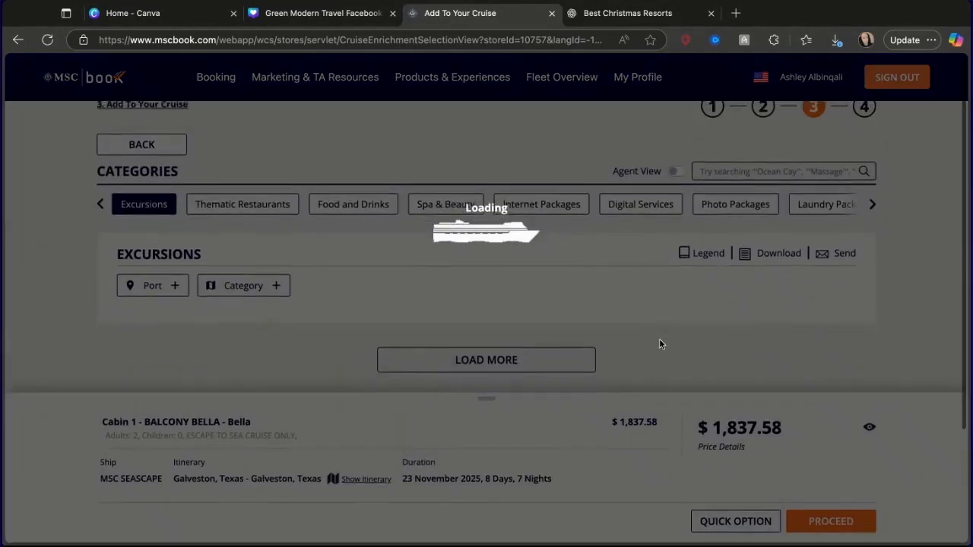
# - Look over the excursion offers and proceed to checkout without adding any extras
pyautogui.scroll(-2, 659, 342)
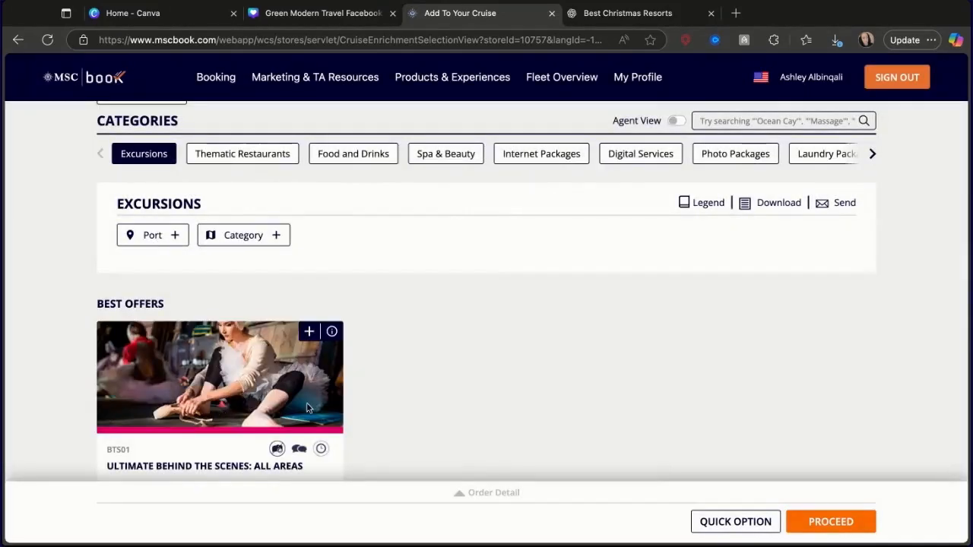
pyautogui.scroll(-4, 482, 462)
pyautogui.click(819, 525)
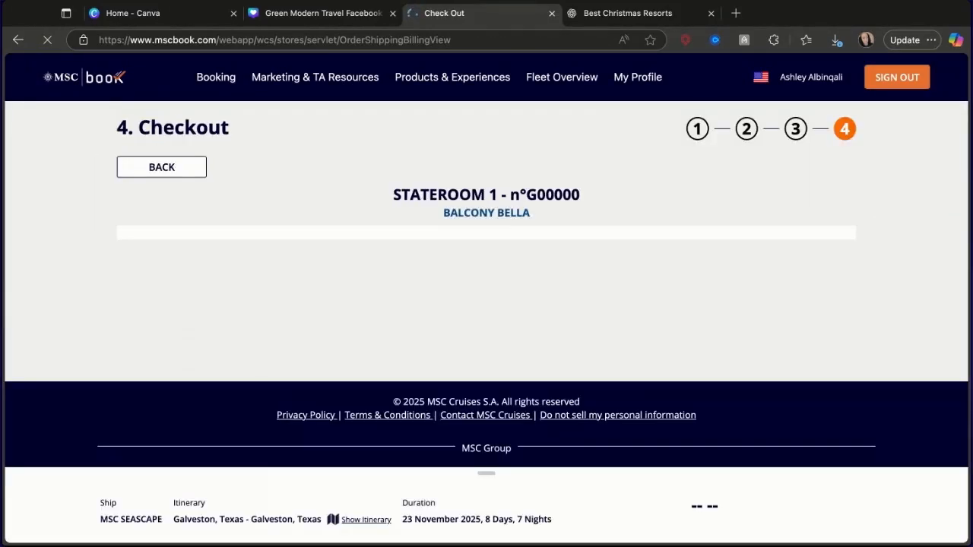
# - Expand the checkout price summary to check the amount due to confirm, and try to confirm and pay without guest details
pyautogui.scroll(-5, 337, 235)
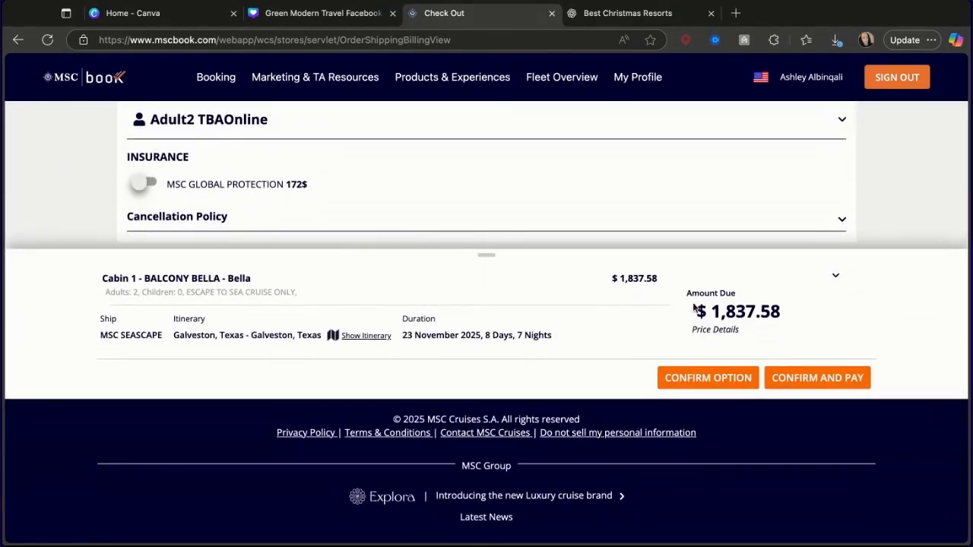
pyautogui.click(835, 275)
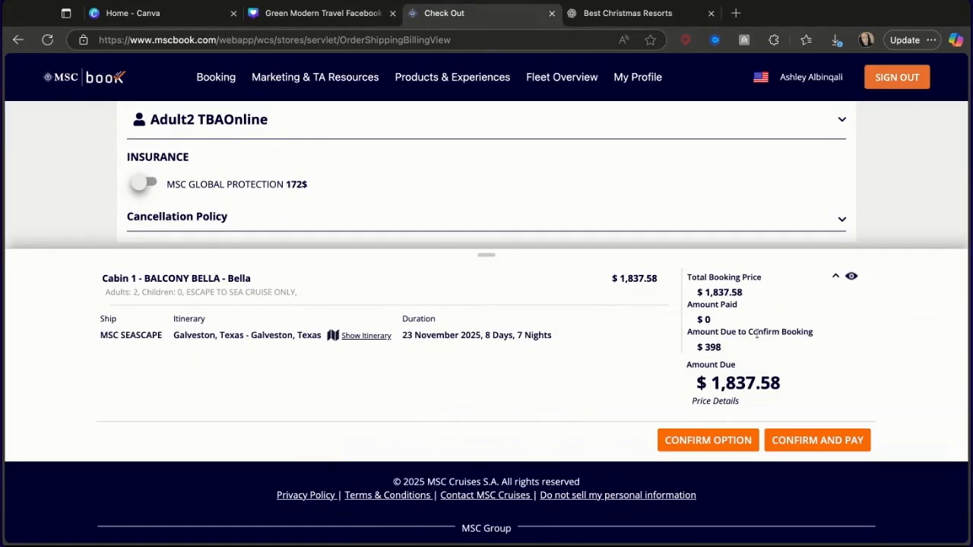
pyautogui.click(812, 447)
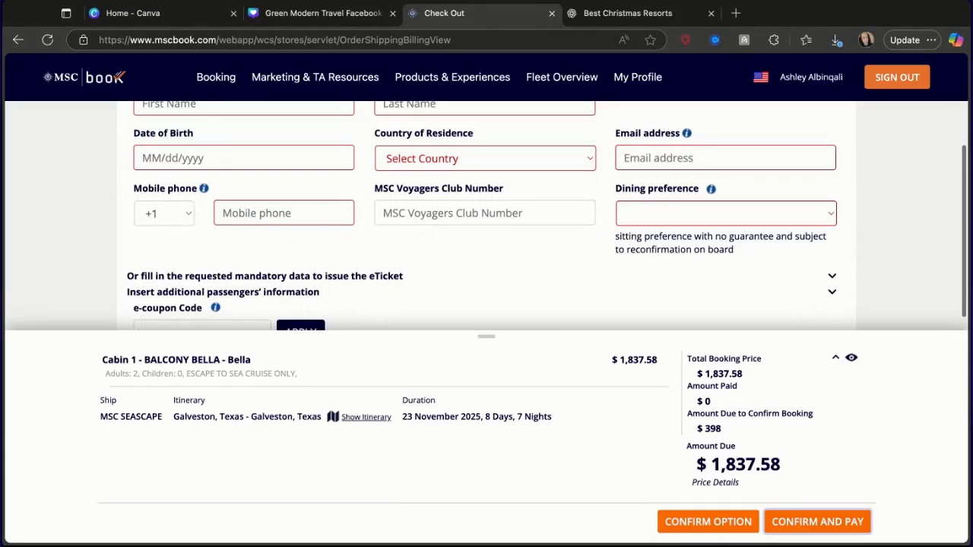
pyautogui.scroll(-5, 525, 245)
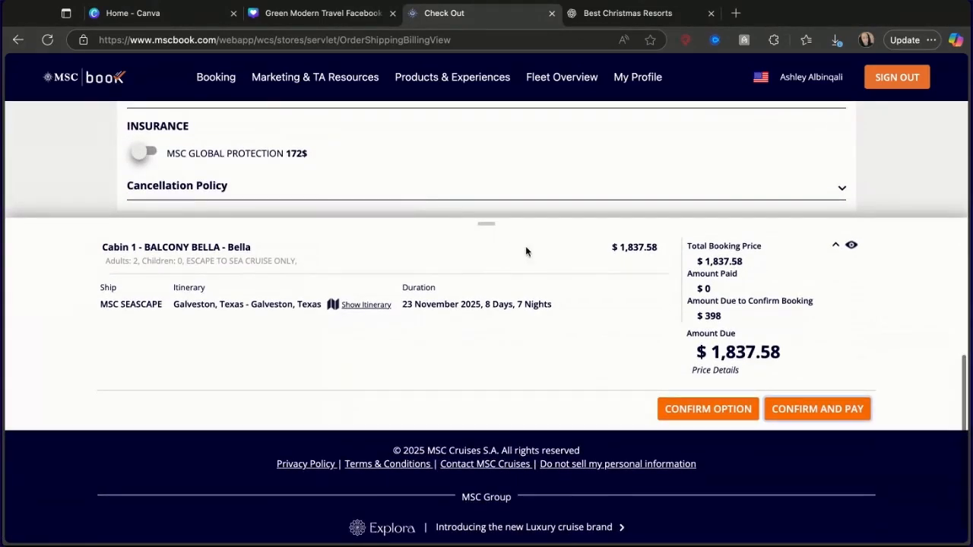
pyautogui.scroll(2, 620, 248)
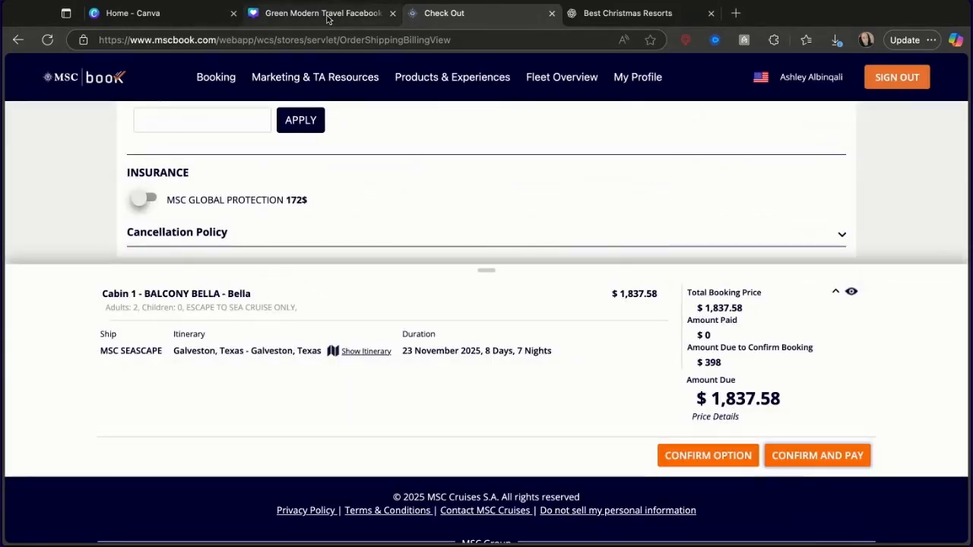
# - Switch to the Canva travel post and apply the Blue Minimalist Welcome Summer template to the blank page 8
pyautogui.click(325, 13)
pyautogui.scroll(-3, 584, 379)
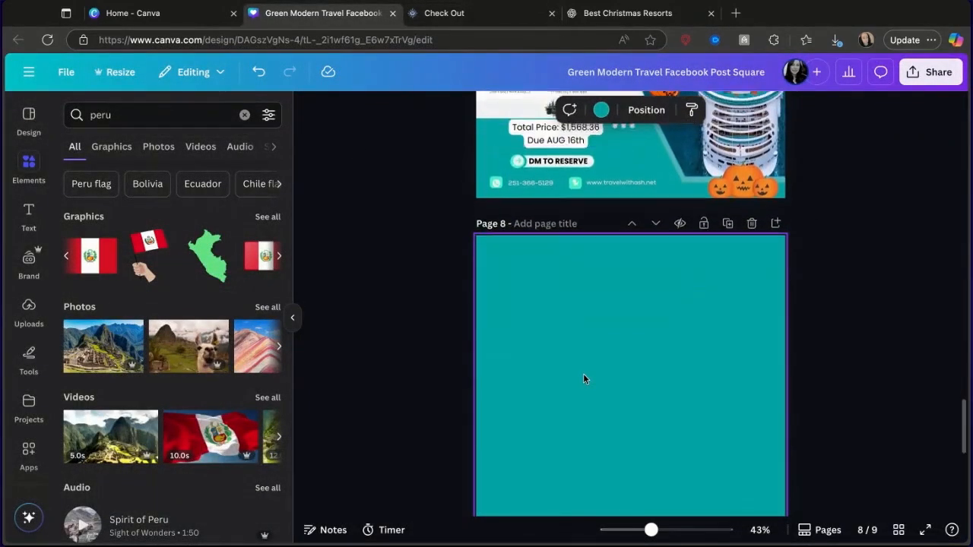
pyautogui.scroll(2, 628, 286)
pyautogui.scroll(-3, 639, 395)
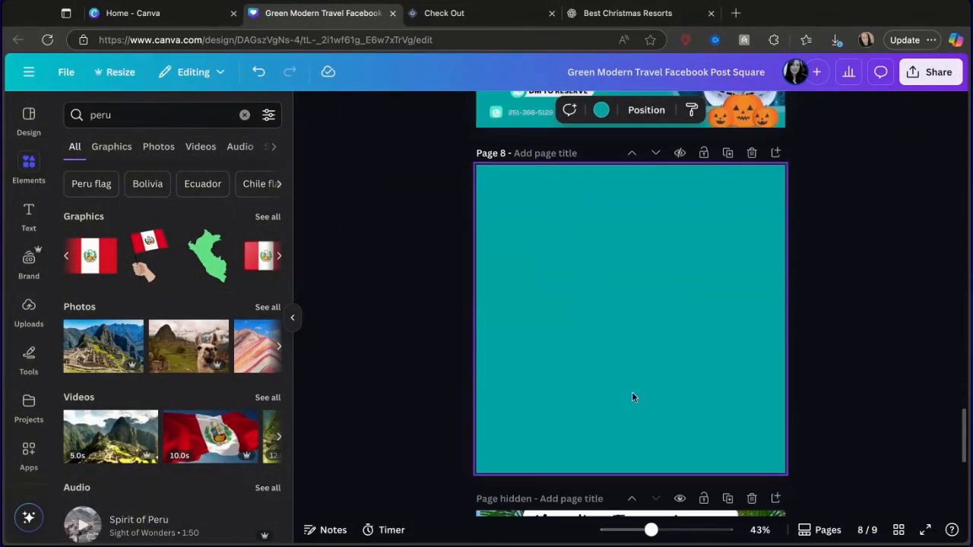
pyautogui.click(244, 114)
pyautogui.click(29, 118)
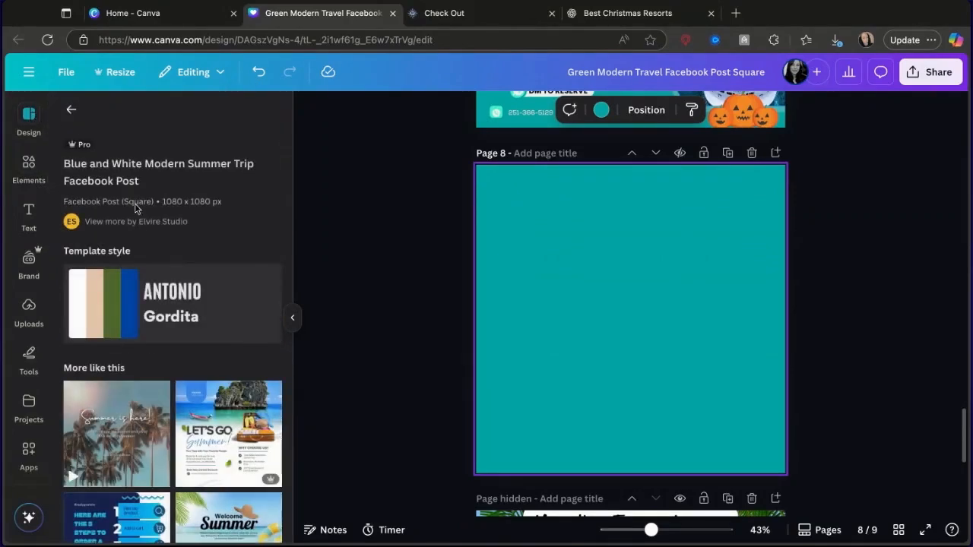
pyautogui.scroll(-5, 144, 266)
pyautogui.scroll(-4, 163, 359)
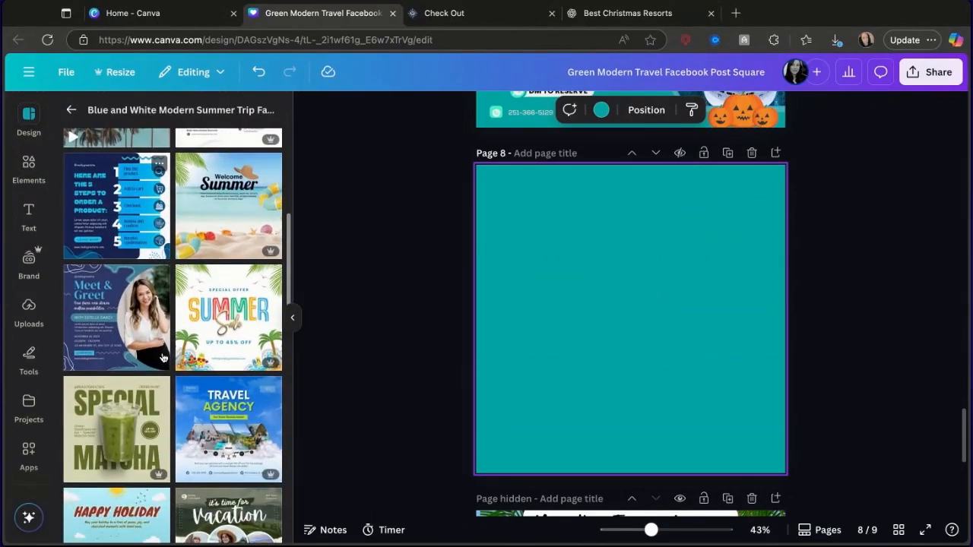
pyautogui.scroll(2, 163, 357)
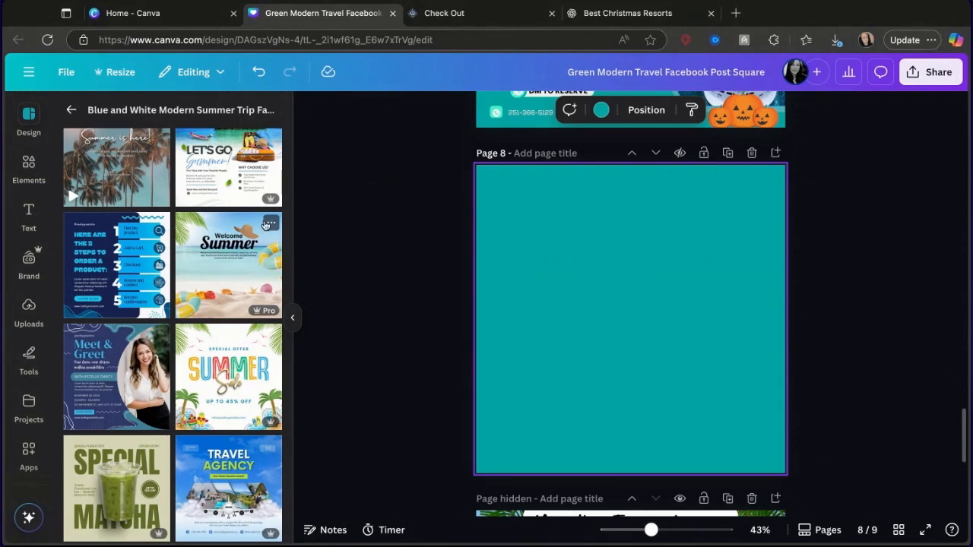
pyautogui.click(233, 270)
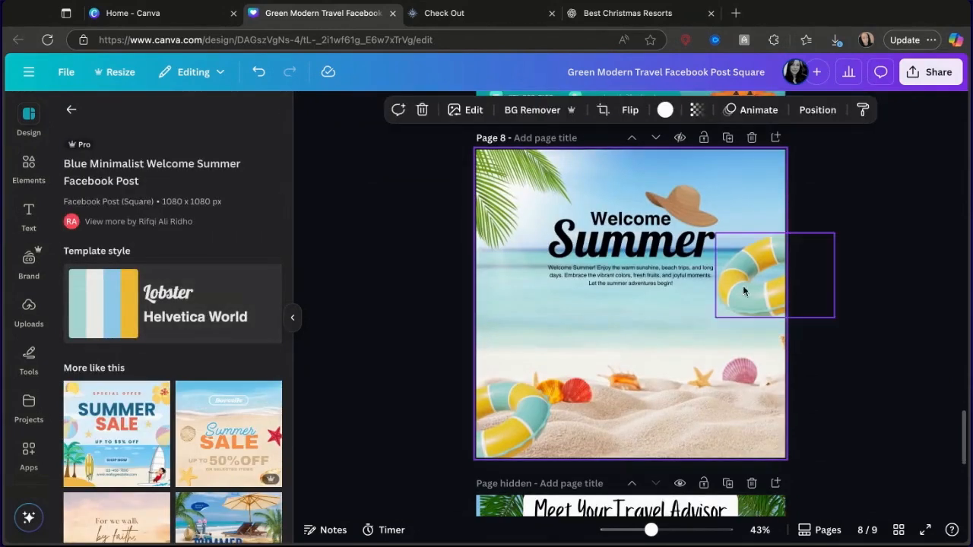
# - Delete the swim ring at page 8's right edge and move the small paragraph, "Summer" and "Welcome" texts lower on the page
pyautogui.click(749, 296)
pyautogui.press('Delete')
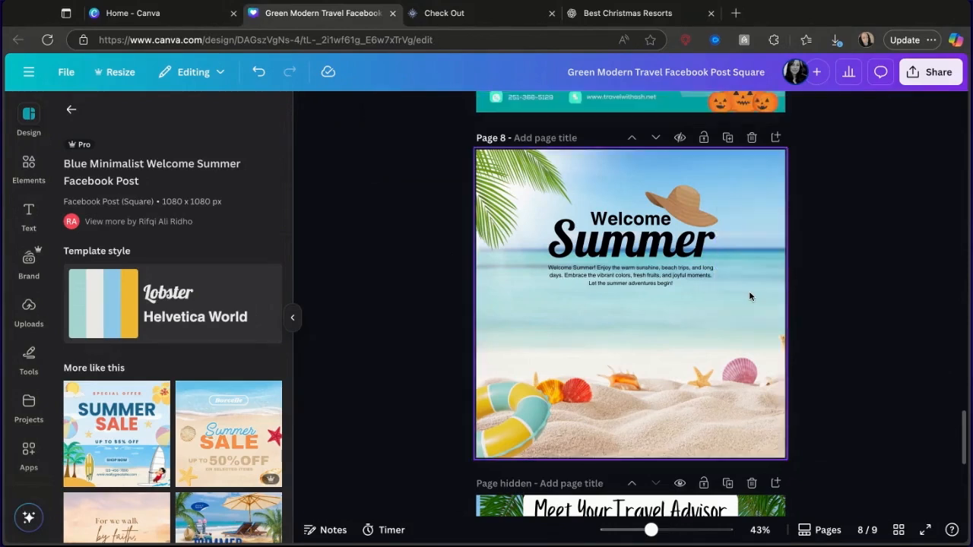
pyautogui.click(660, 283)
pyautogui.moveTo(659, 283); pyautogui.dragTo(659, 340)
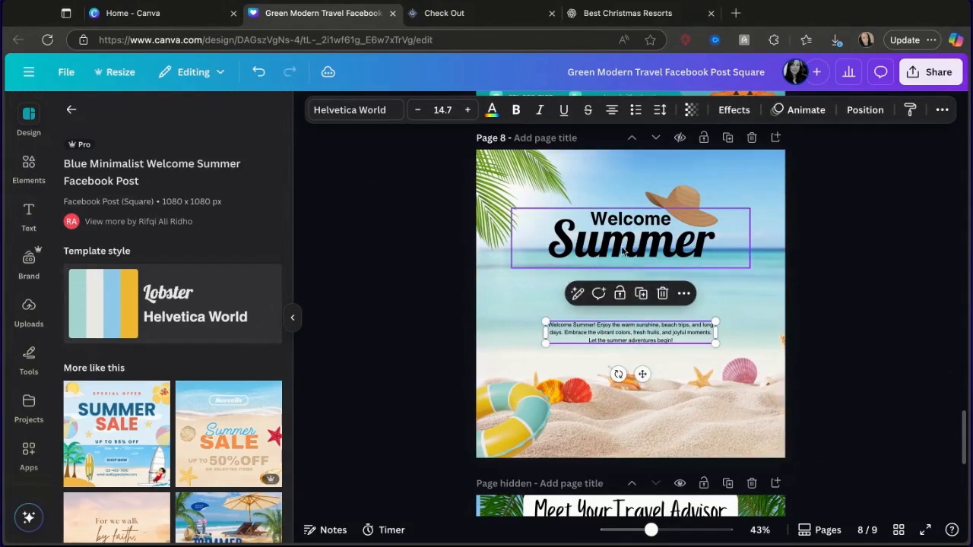
pyautogui.moveTo(621, 246); pyautogui.dragTo(616, 299)
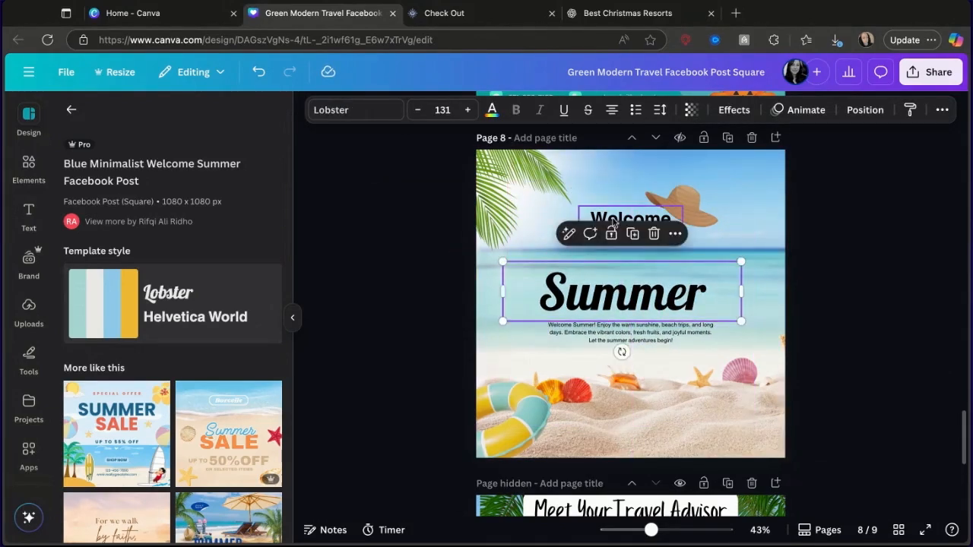
pyautogui.click(617, 219)
pyautogui.moveTo(617, 220); pyautogui.dragTo(621, 272)
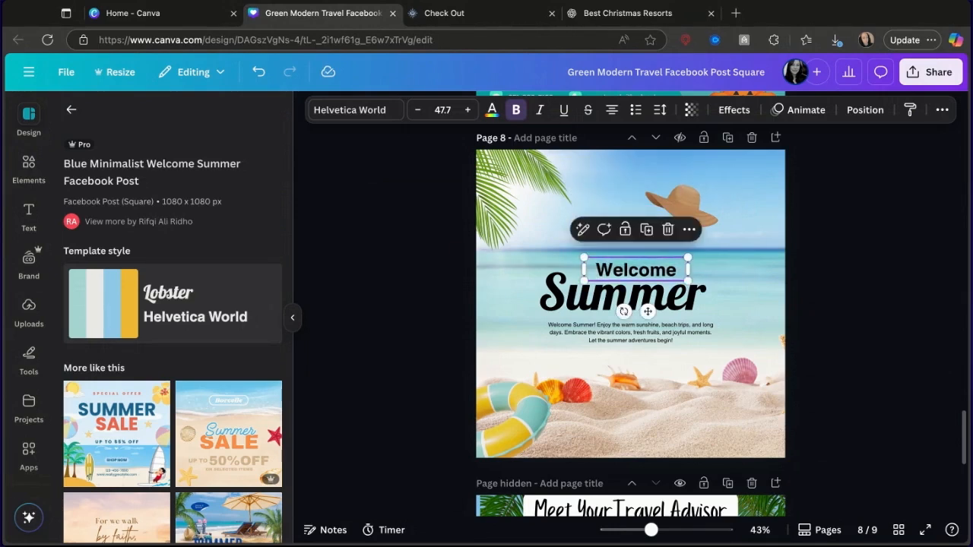
# - Replace the "Welcome" text on page 8 with "MSC"
pyautogui.doubleClick(631, 275)
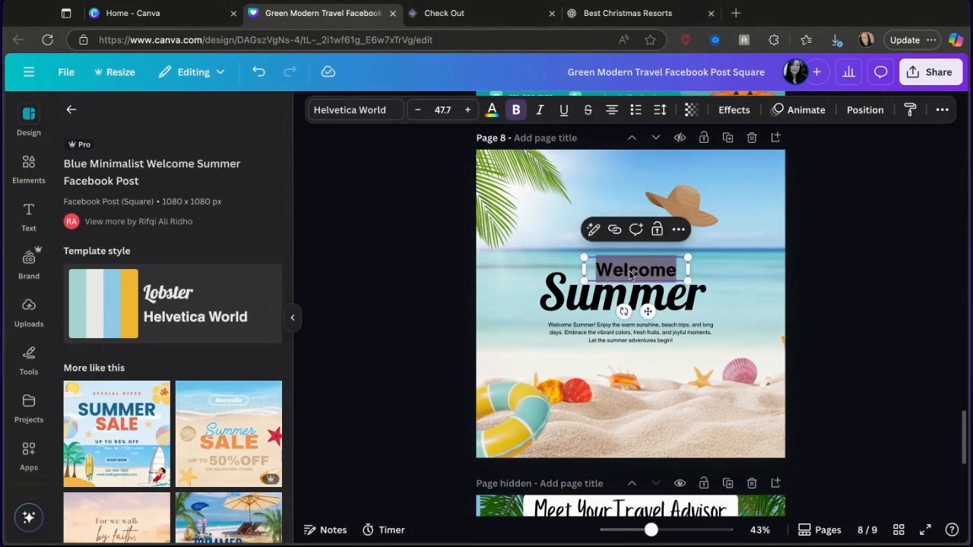
pyautogui.write('H')
pyautogui.press('BackSpace')
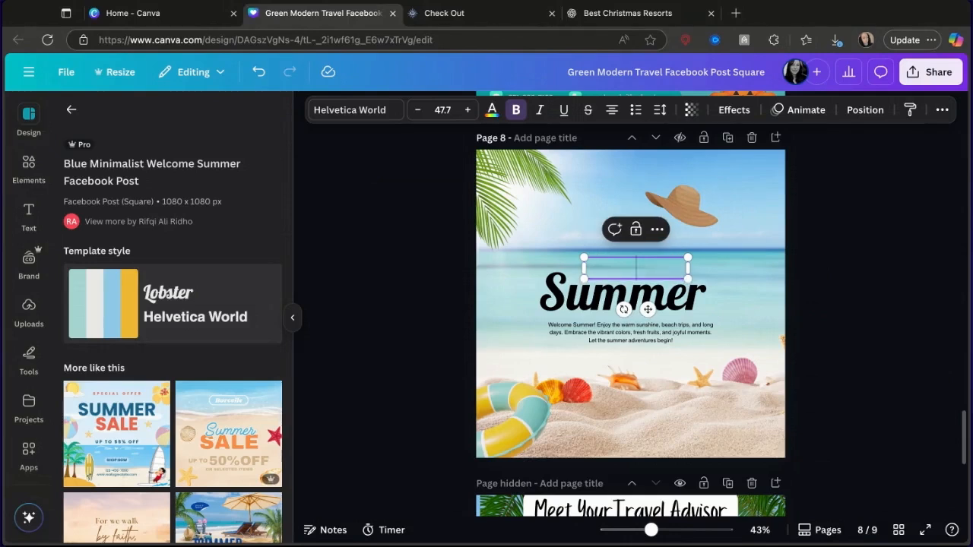
pyautogui.write('MSC')
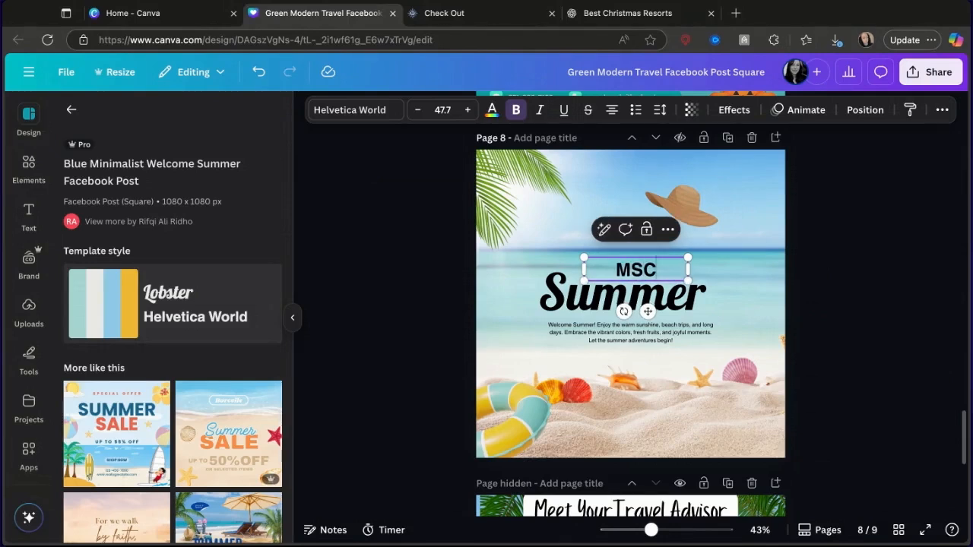
pyautogui.write("'s")
pyautogui.press('BackSpace')
pyautogui.press('BackSpace')
# - Check the ship name on the MSC checkout page and replace the flyer's "Summer" title with "SEASCAPE"
pyautogui.click(667, 308)
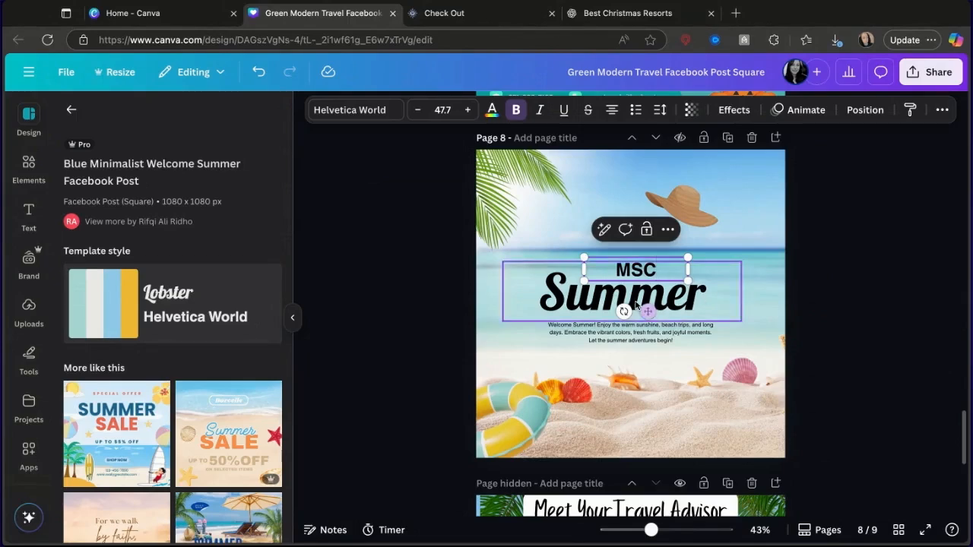
pyautogui.click(410, 11)
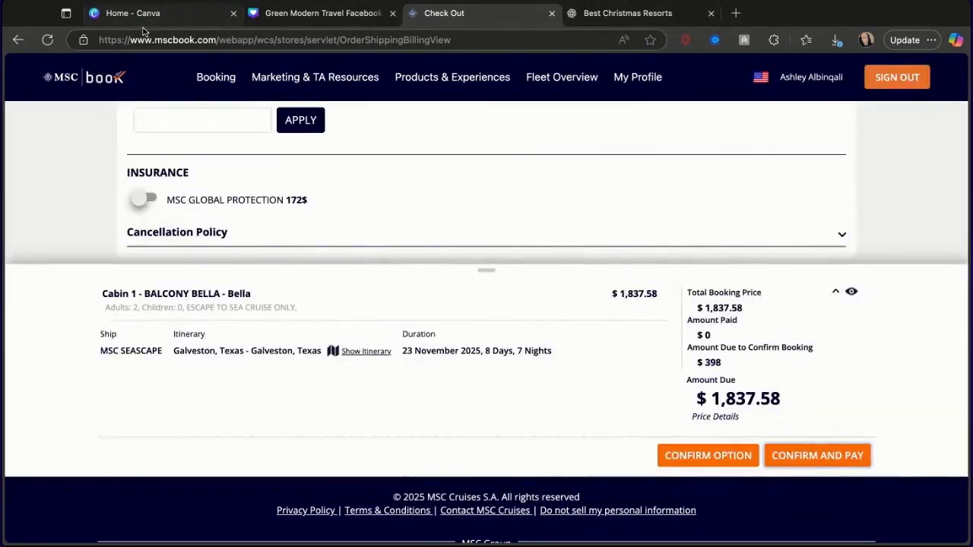
pyautogui.click(319, 13)
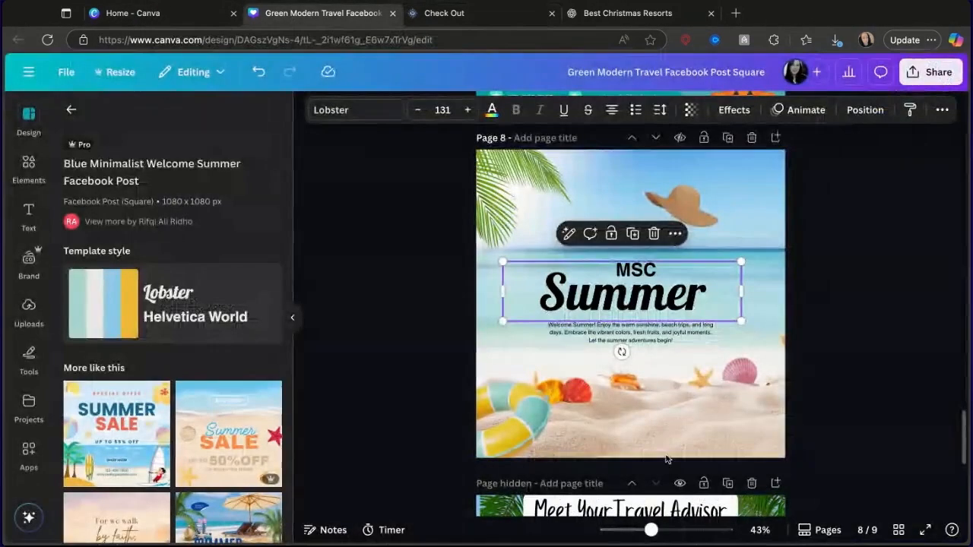
pyautogui.doubleClick(665, 303)
pyautogui.write('SEAS')
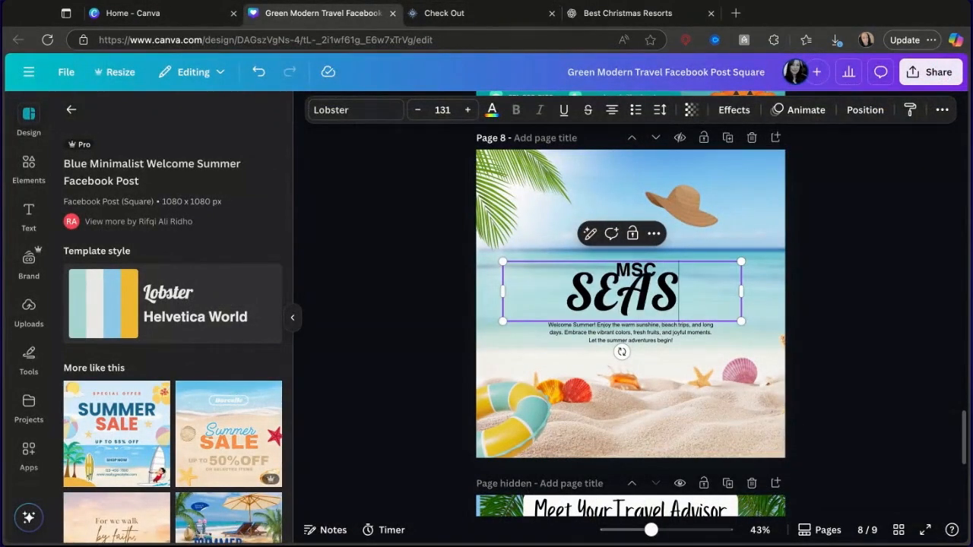
pyautogui.write('CAPE')
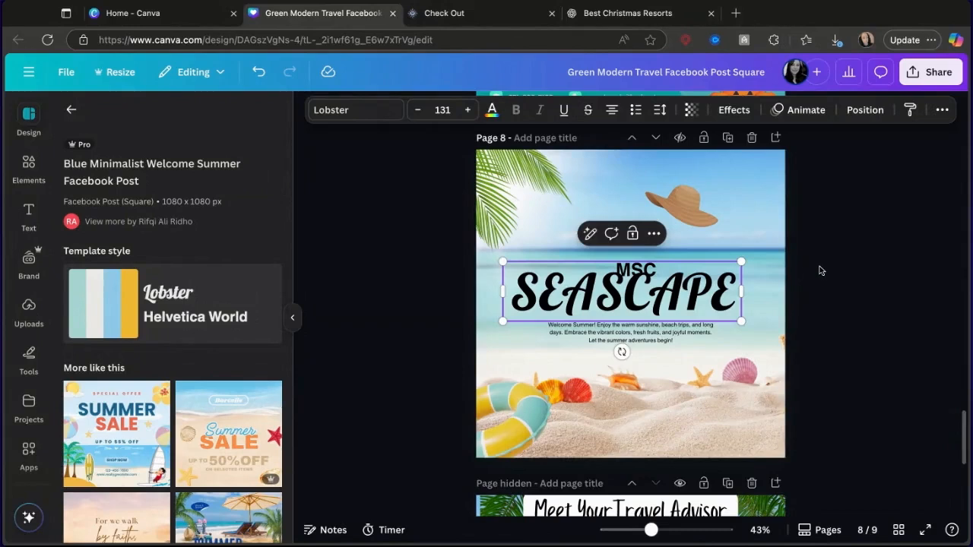
# - Move the "MSC" text above the start of the "SEASCAPE" title and shift the title slightly to the right
pyautogui.click(819, 271)
pyautogui.moveTo(643, 272); pyautogui.dragTo(629, 275)
pyautogui.click(668, 302)
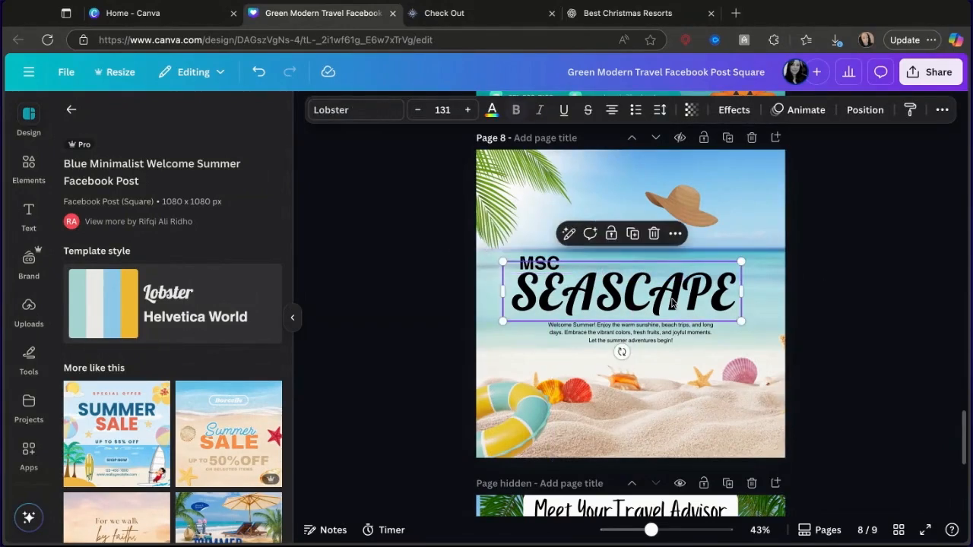
pyautogui.moveTo(671, 302); pyautogui.dragTo(681, 305)
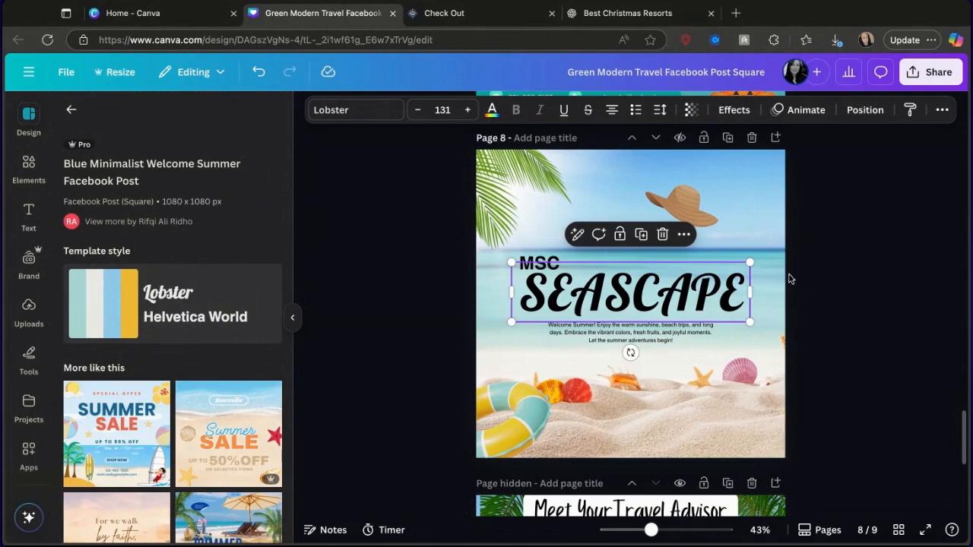
# - Delete the "MSC" text and move the "SEASCAPE" title up to the page's left edge
pyautogui.scroll(3, 789, 279)
pyautogui.scroll(-2, 542, 220)
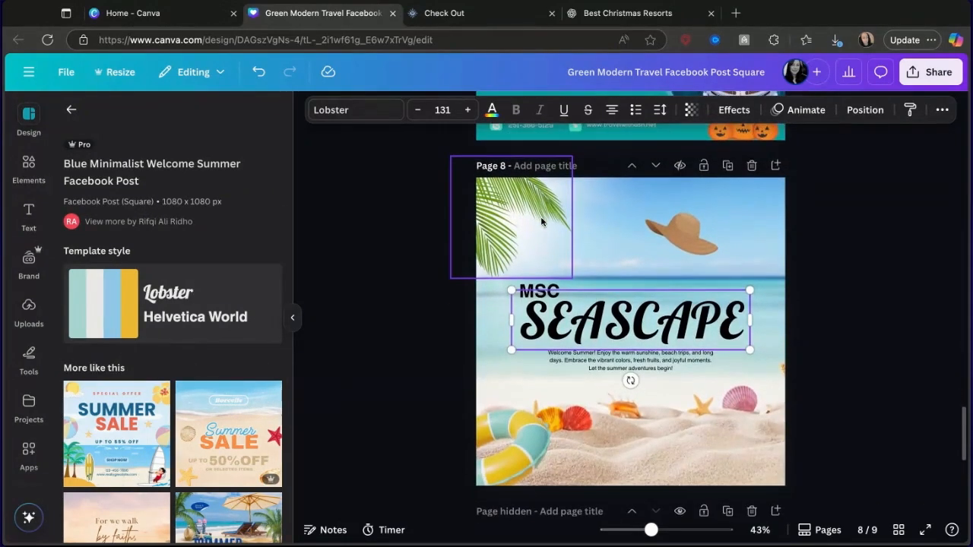
pyautogui.click(550, 292)
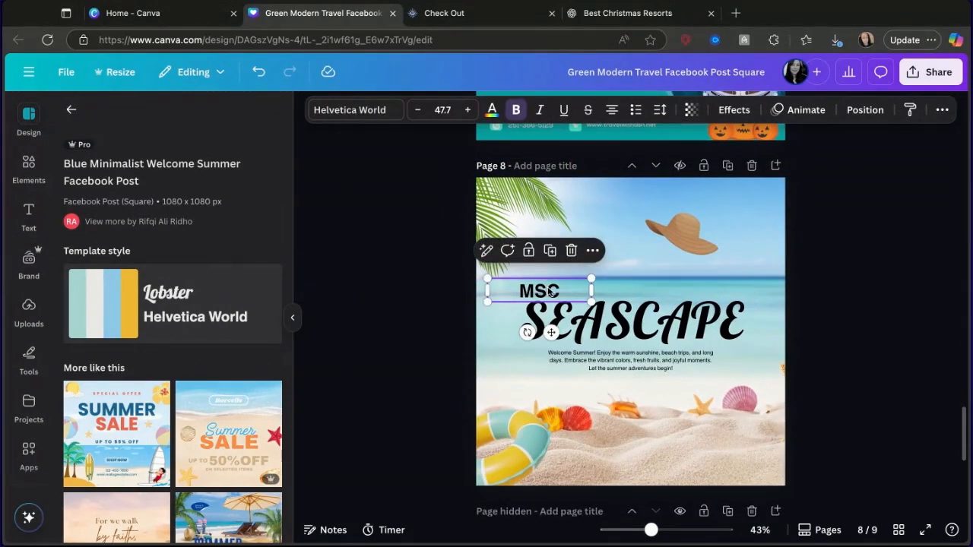
pyautogui.press('Delete')
pyautogui.moveTo(606, 329); pyautogui.dragTo(561, 310)
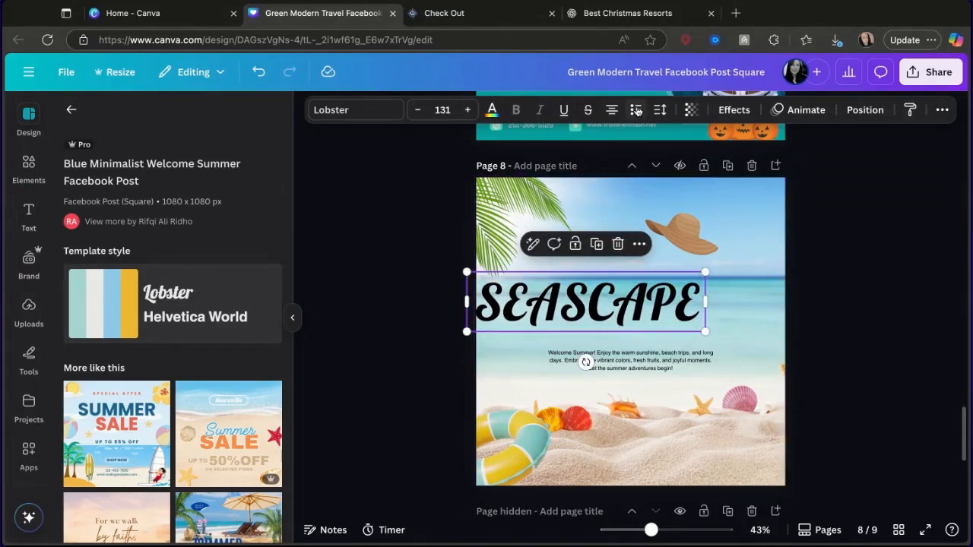
# - Show the cruise itinerary on the MSC checkout page, capture its date and port columns, and return to the Canva flyer
pyautogui.click(496, 9)
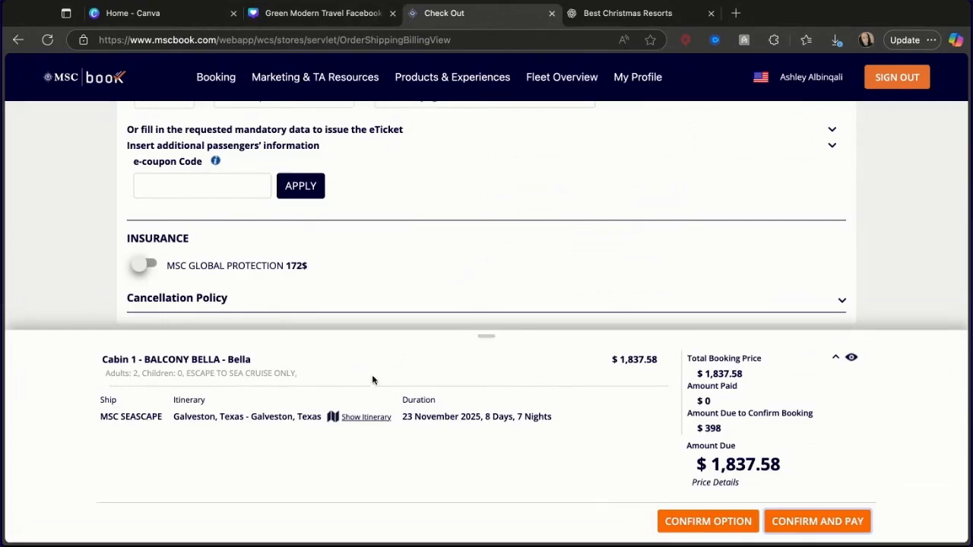
pyautogui.click(366, 418)
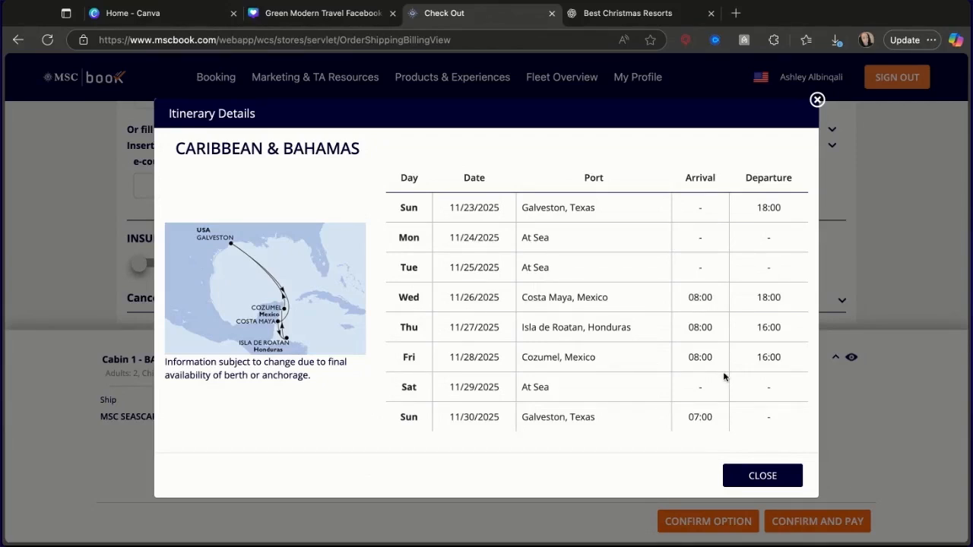
pyautogui.click(339, 15)
# - Paste the captured itinerary table onto page 8, shrink it and place it at the left edge below the "SEASCAPE" title
pyautogui.scroll(5, 723, 239)
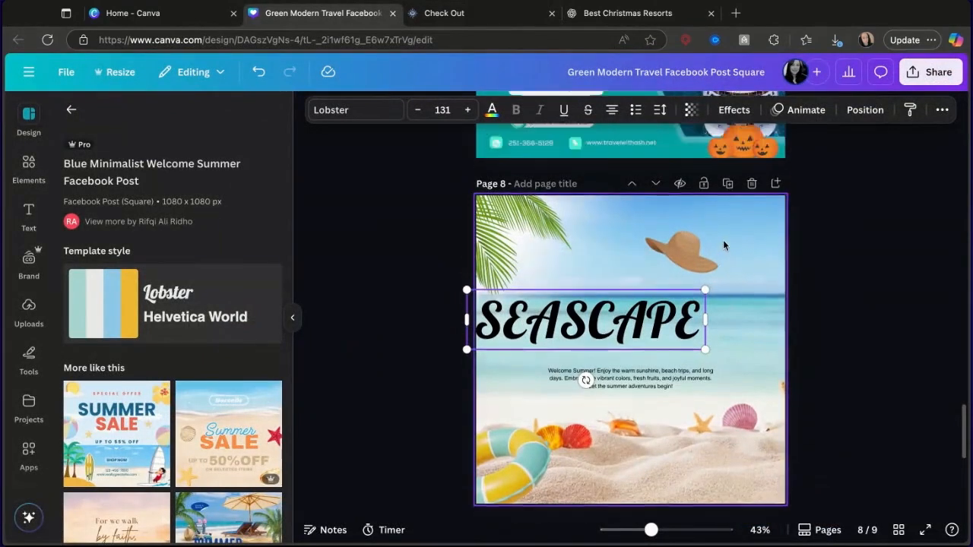
pyautogui.scroll(-5, 573, 320)
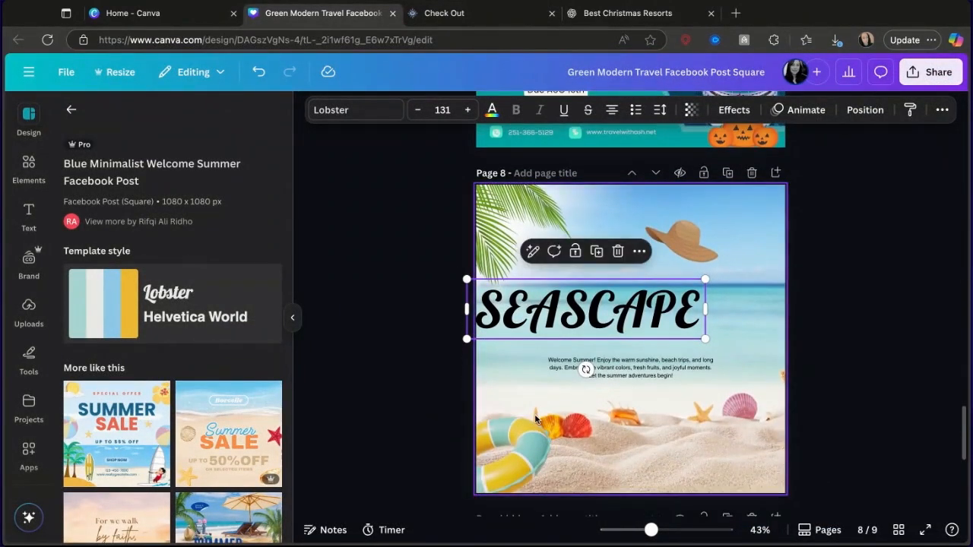
pyautogui.hotkey('ctrl', 'v')
pyautogui.moveTo(726, 417); pyautogui.dragTo(686, 382)
pyautogui.moveTo(665, 272); pyautogui.dragTo(581, 346)
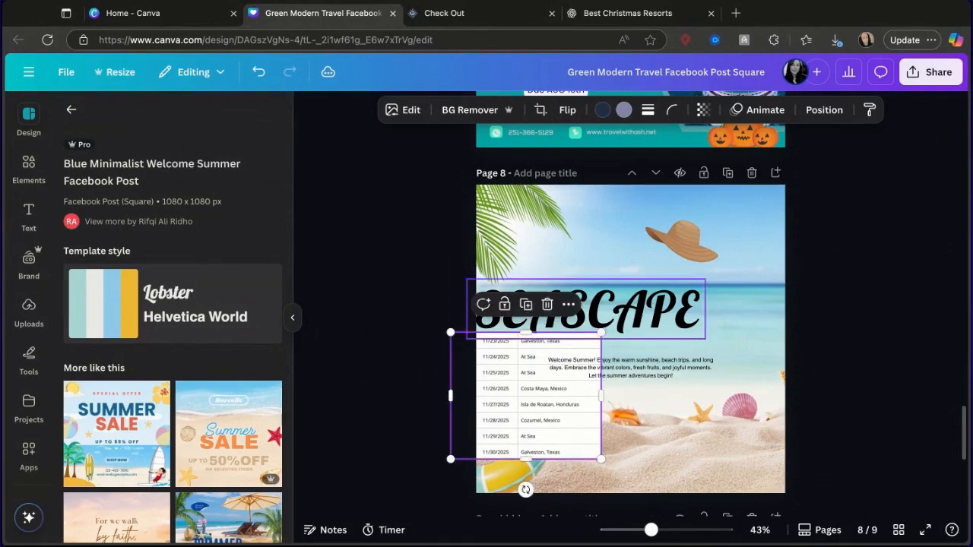
# - Move the small paragraph to the right of the itinerary table, nudge the "SEASCAPE" title left, and delete the straw hat
pyautogui.moveTo(672, 378)
pyautogui.mouseDown()
pyautogui.moveTo(741, 376)
pyautogui.moveTo(665, 387)
pyautogui.mouseUp()
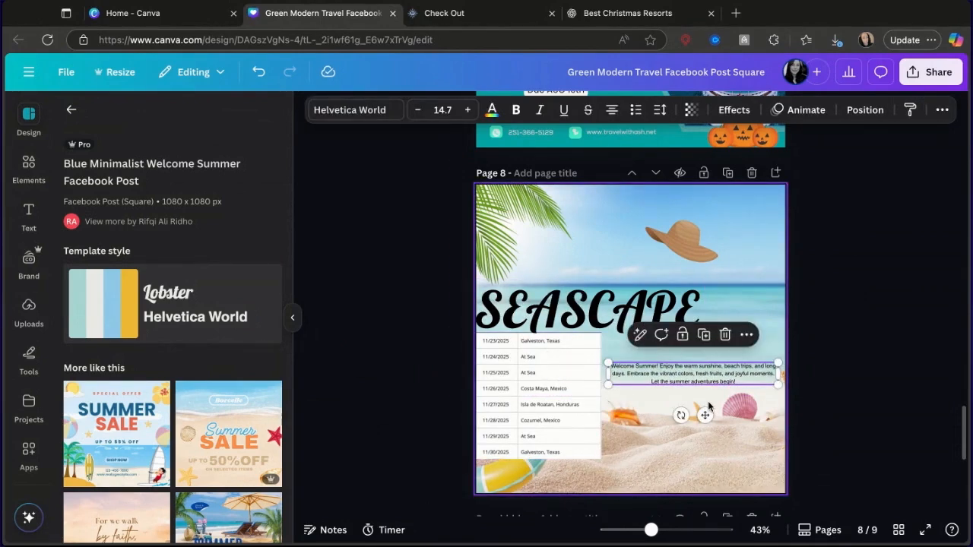
pyautogui.moveTo(623, 308)
pyautogui.mouseDown()
pyautogui.moveTo(611, 308)
pyautogui.moveTo(623, 308)
pyautogui.mouseUp()
pyautogui.click(677, 230)
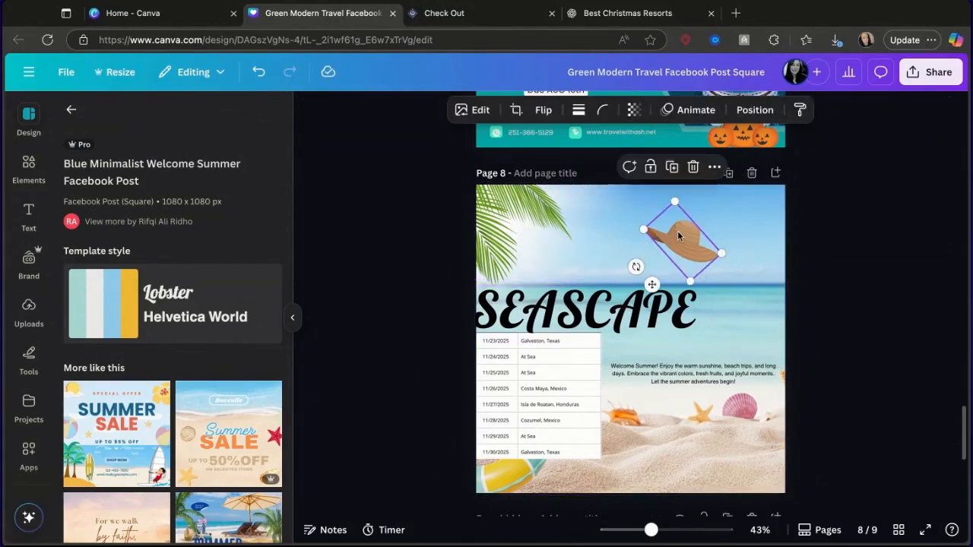
pyautogui.press('Delete')
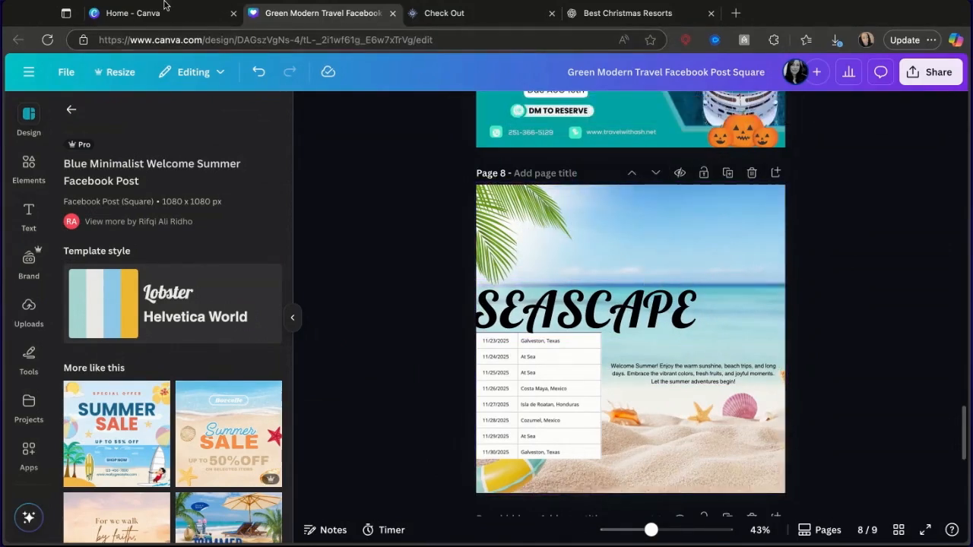
# - Search the web for "MSC Seascape" in a new browser tab and open the image results
pyautogui.click(473, 15)
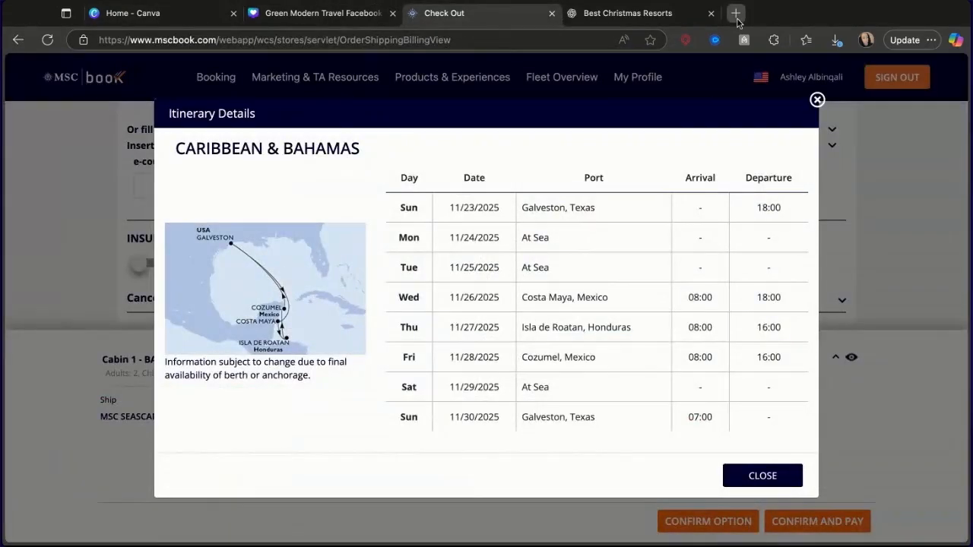
pyautogui.click(736, 15)
pyautogui.write('MSC S')
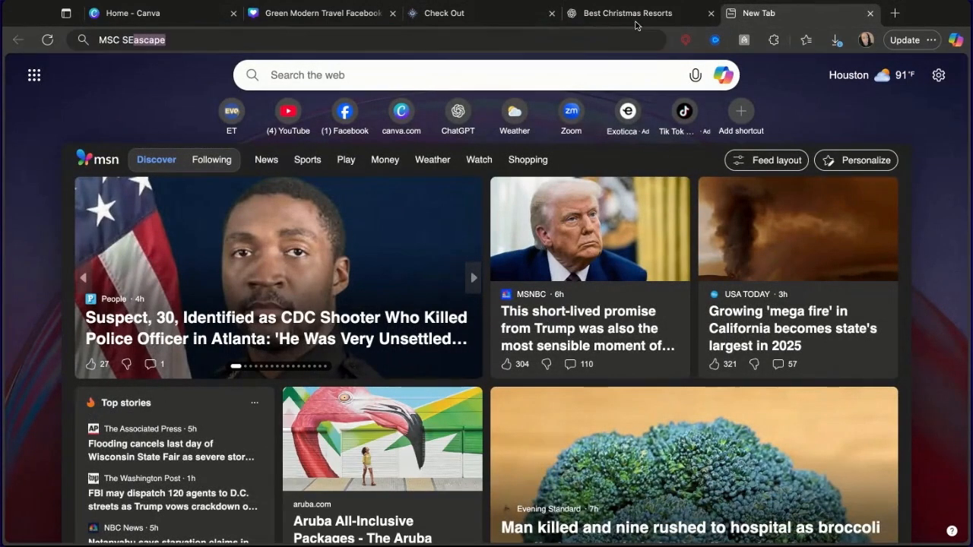
pyautogui.write('E')
pyautogui.press('Return')
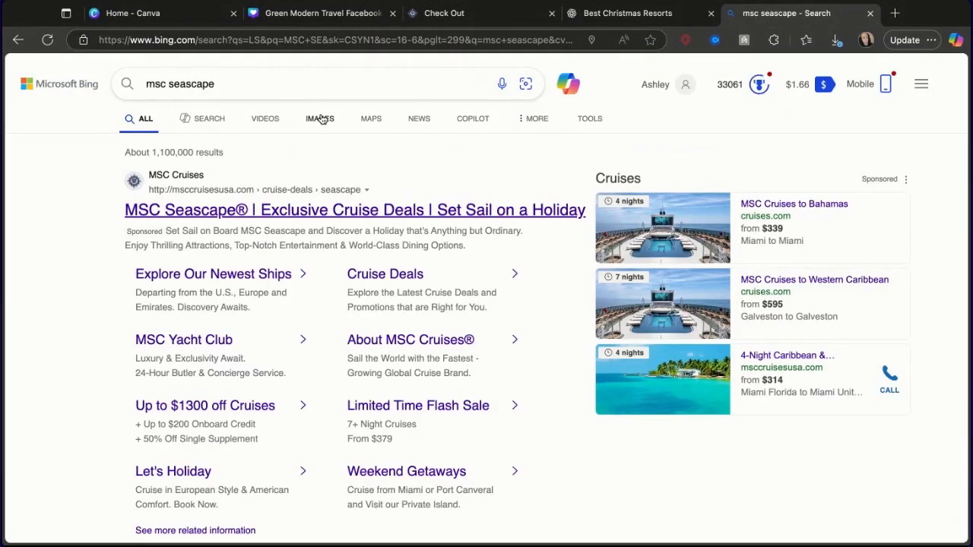
pyautogui.click(320, 119)
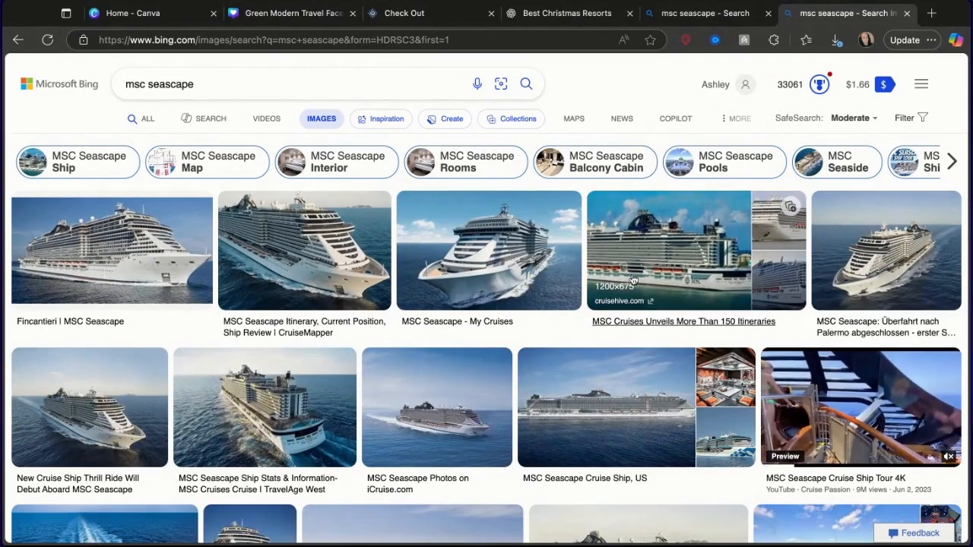
# - Browse the MSC Seascape images, then open the schiffe-und-kreuzfahrten.de photo of the ship at sea and copy it
pyautogui.scroll(-3, 535, 403)
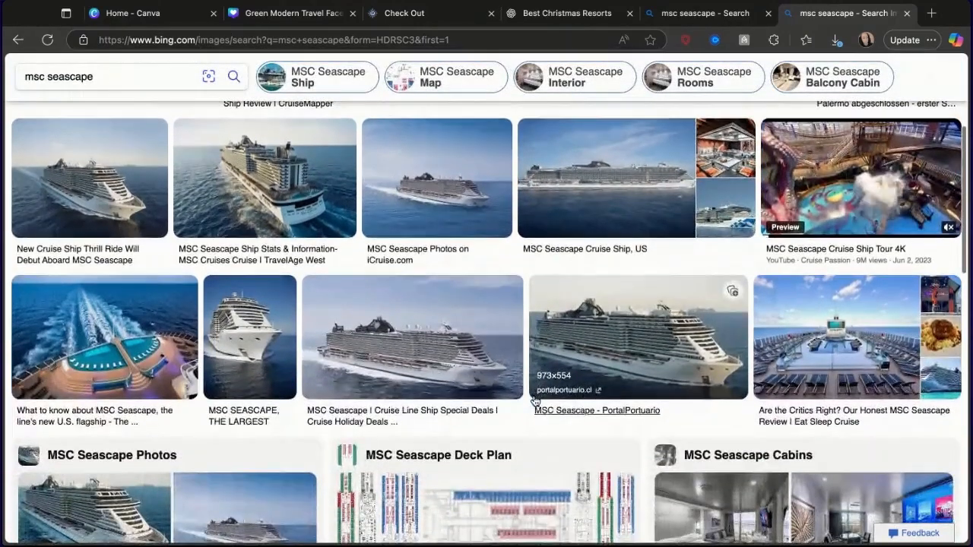
pyautogui.scroll(-1, 534, 403)
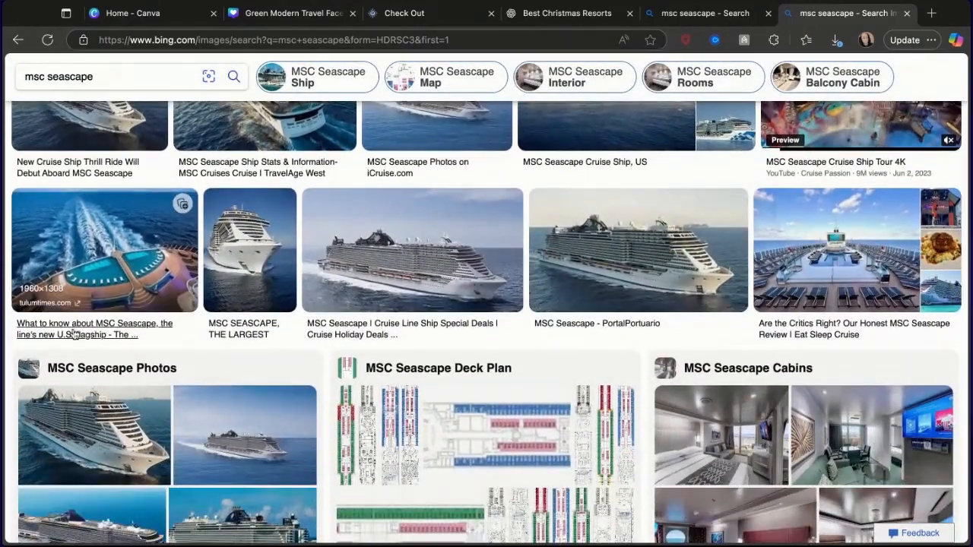
pyautogui.scroll(-1, 247, 281)
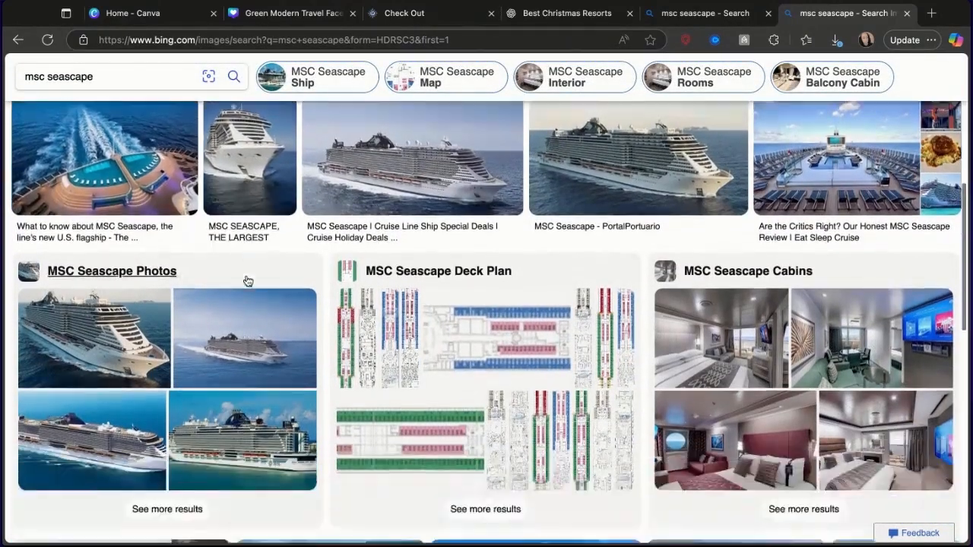
pyautogui.scroll(-1, 248, 281)
pyautogui.scroll(10, 248, 281)
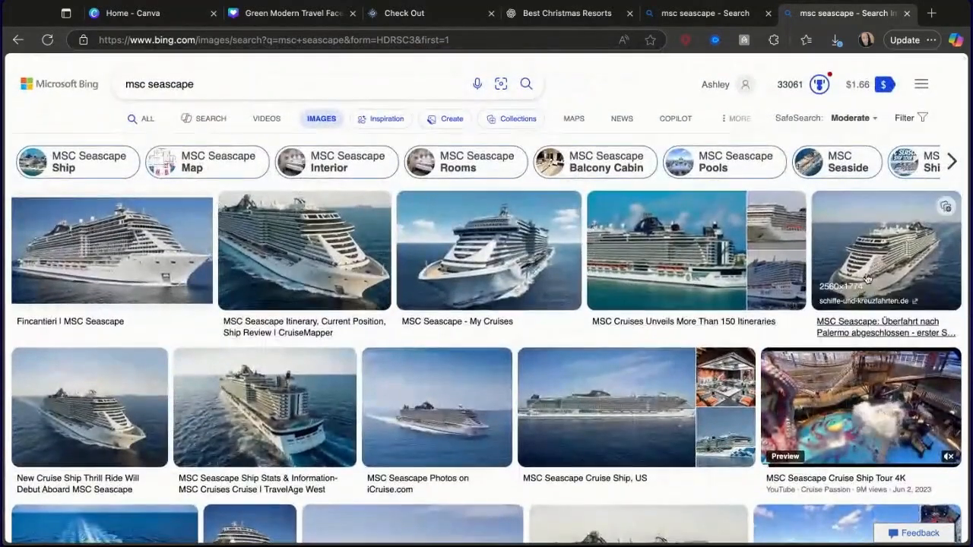
pyautogui.click(866, 279)
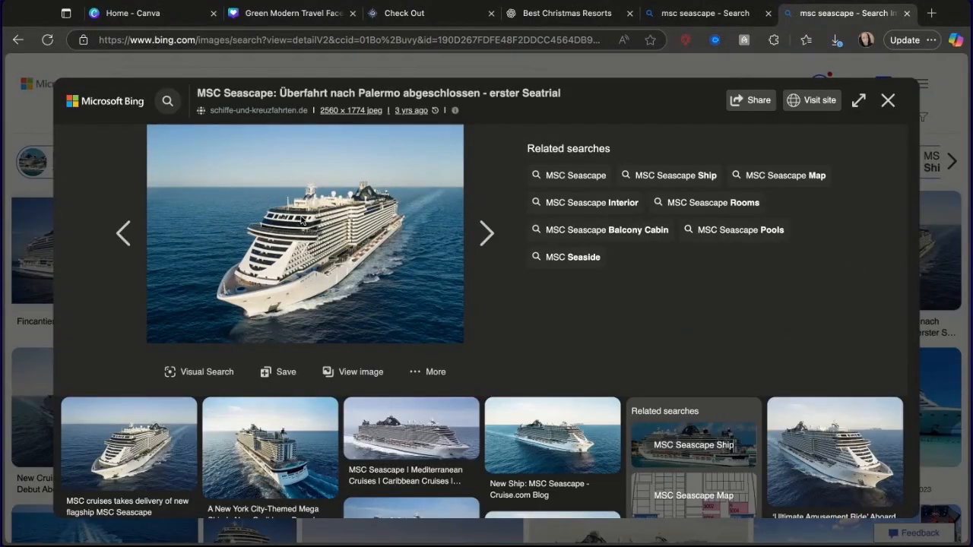
# - Paste the ship photo into the Canva flyer's upper right area, remove its background and enlarge it past the page edge
pyautogui.click(285, 13)
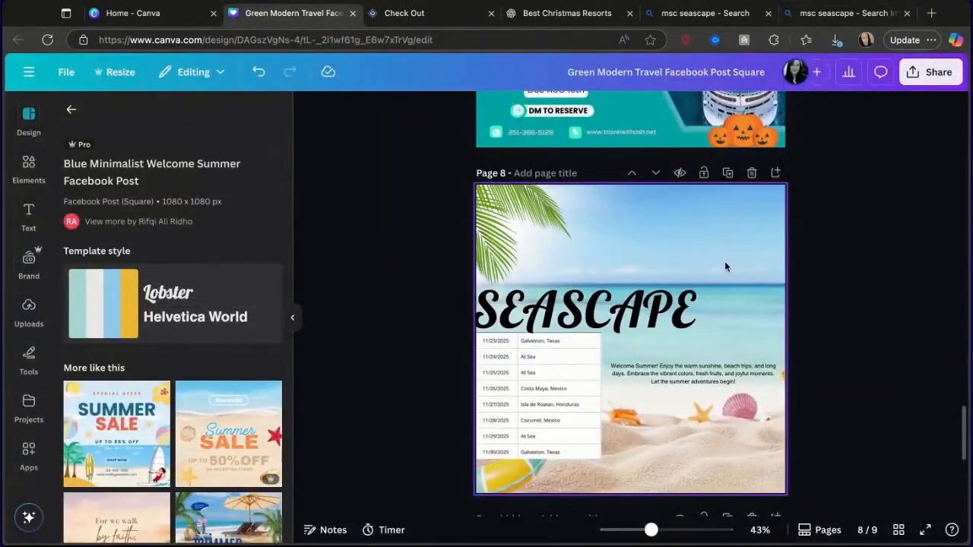
pyautogui.hotkey('ctrl', 'v')
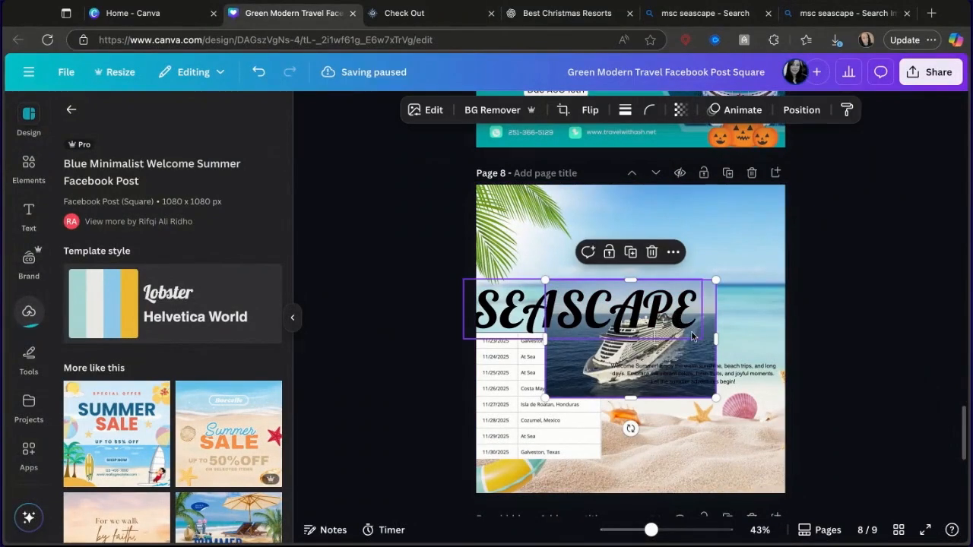
pyautogui.moveTo(688, 357); pyautogui.dragTo(745, 262)
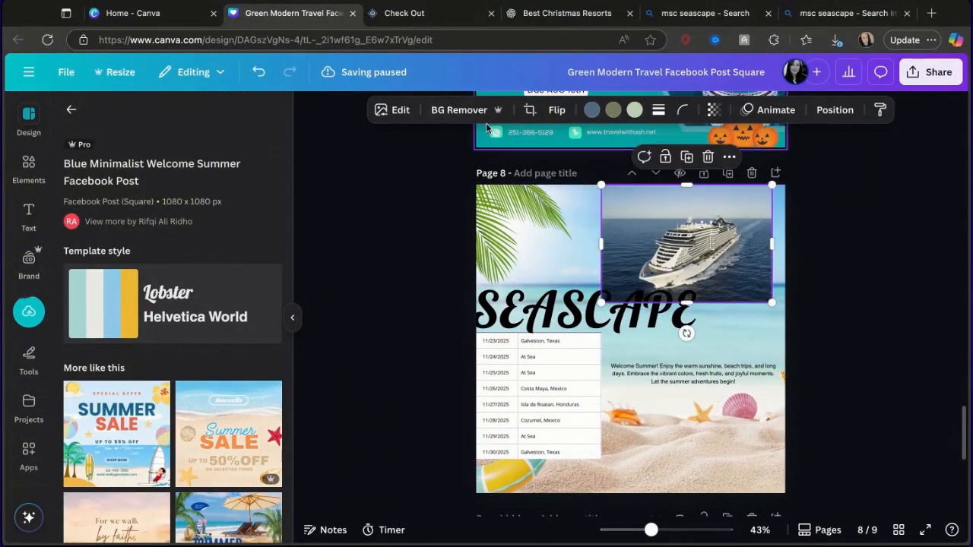
pyautogui.click(459, 112)
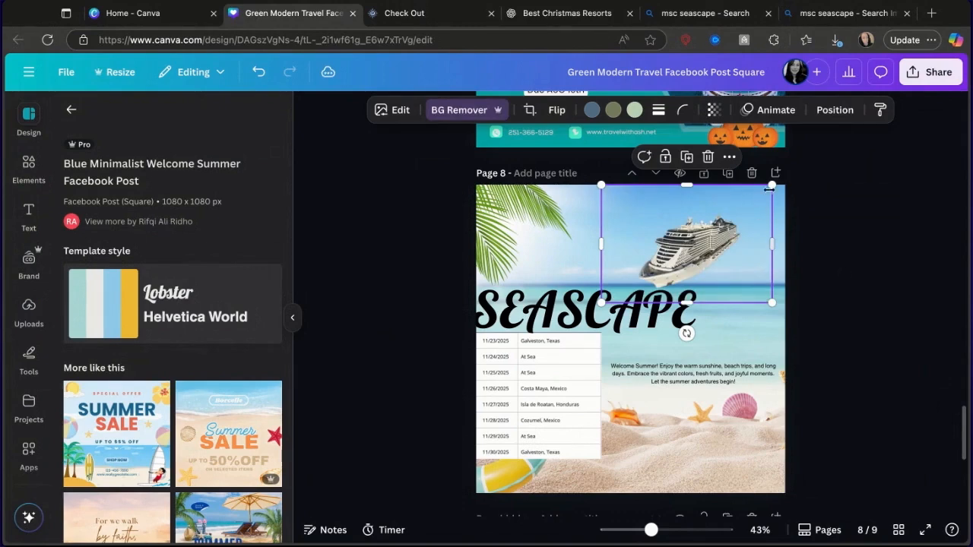
pyautogui.moveTo(775, 185); pyautogui.dragTo(860, 126)
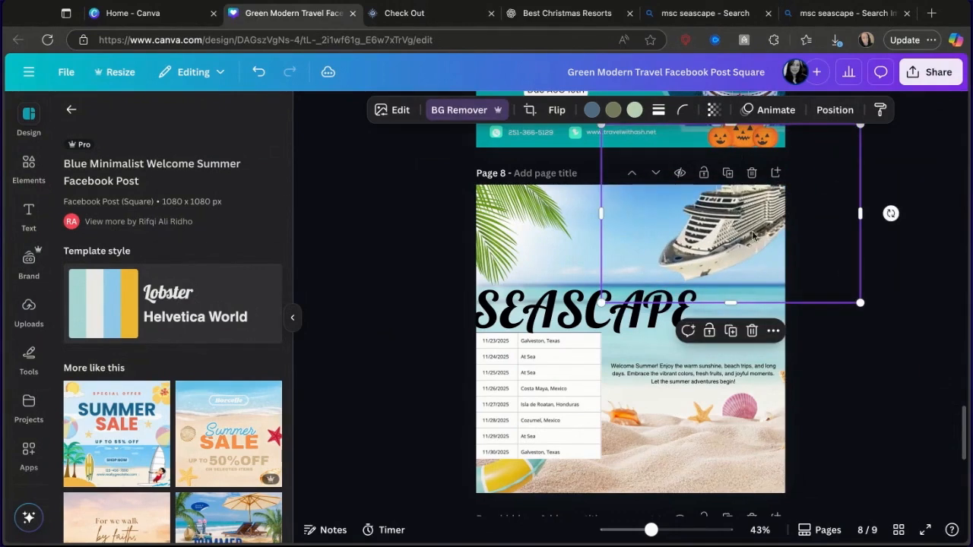
# - Reposition the ship cutout beside the end of the "SEASCAPE" title so it runs off the page's right edge
pyautogui.moveTo(746, 235); pyautogui.dragTo(761, 317)
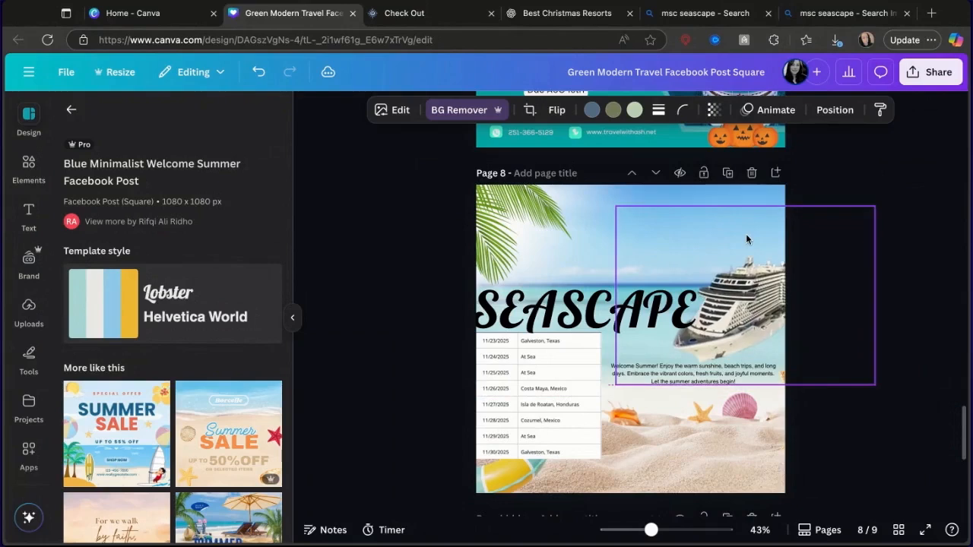
pyautogui.moveTo(746, 239); pyautogui.dragTo(712, 168)
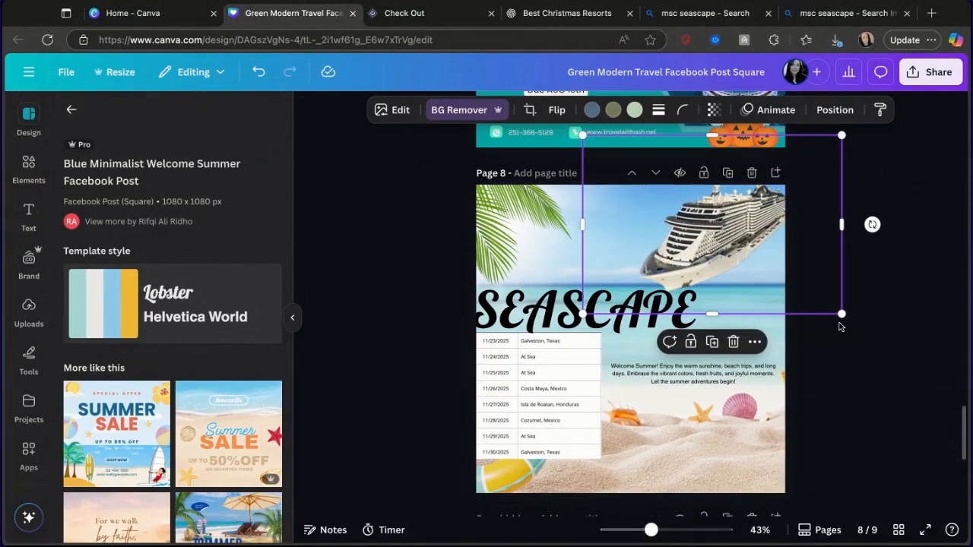
pyautogui.click(884, 359)
pyautogui.click(713, 215)
pyautogui.moveTo(712, 215); pyautogui.dragTo(755, 287)
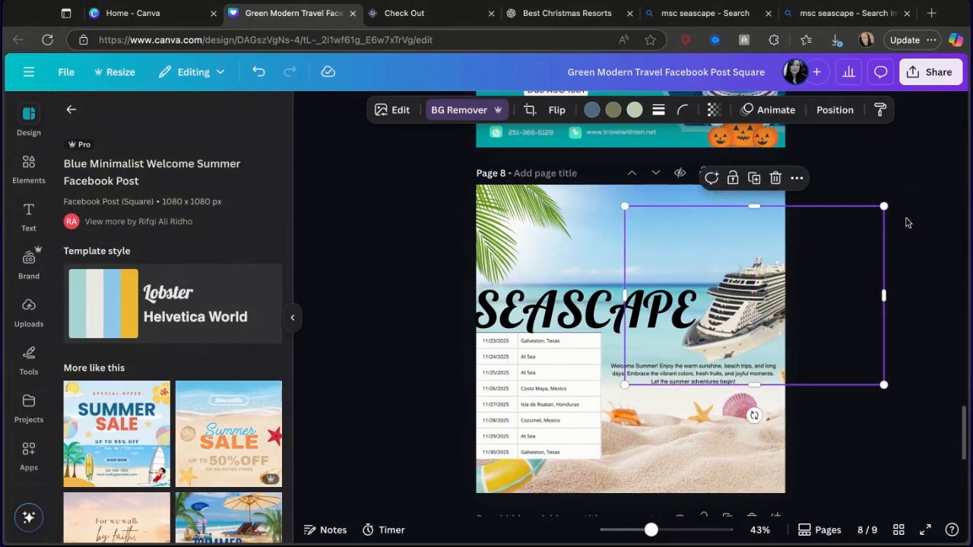
pyautogui.click(930, 187)
# - Copy the "Travel with Ash" logo from page 7 to the upper edge of page 8, right of the palm leaves, and enlarge it
pyautogui.scroll(5, 930, 187)
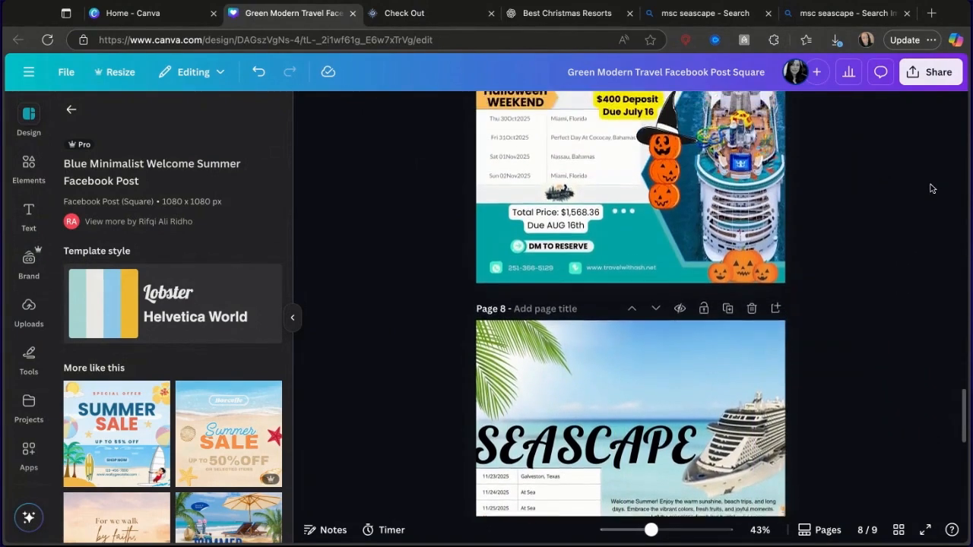
pyautogui.scroll(3, 930, 189)
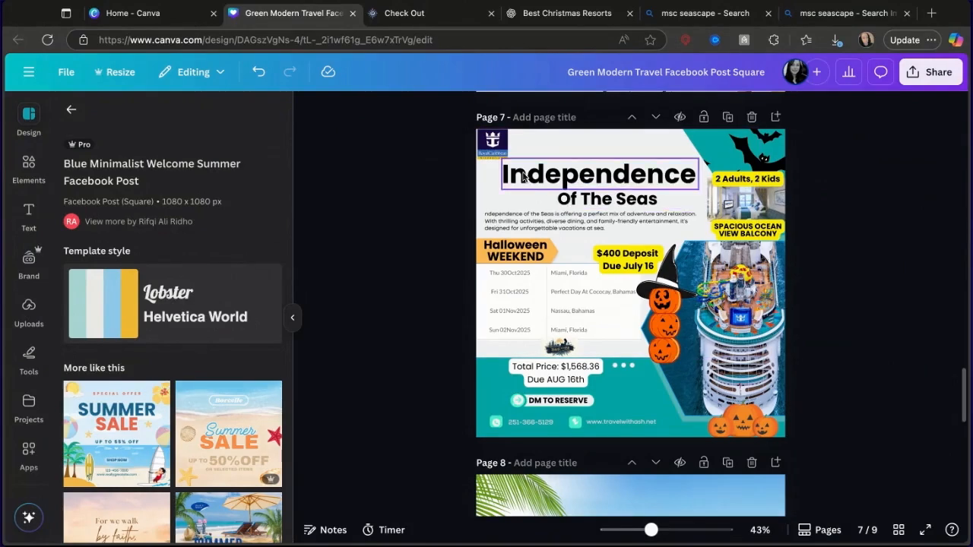
pyautogui.scroll(1, 532, 228)
pyautogui.scroll(-1, 547, 304)
pyautogui.click(564, 343)
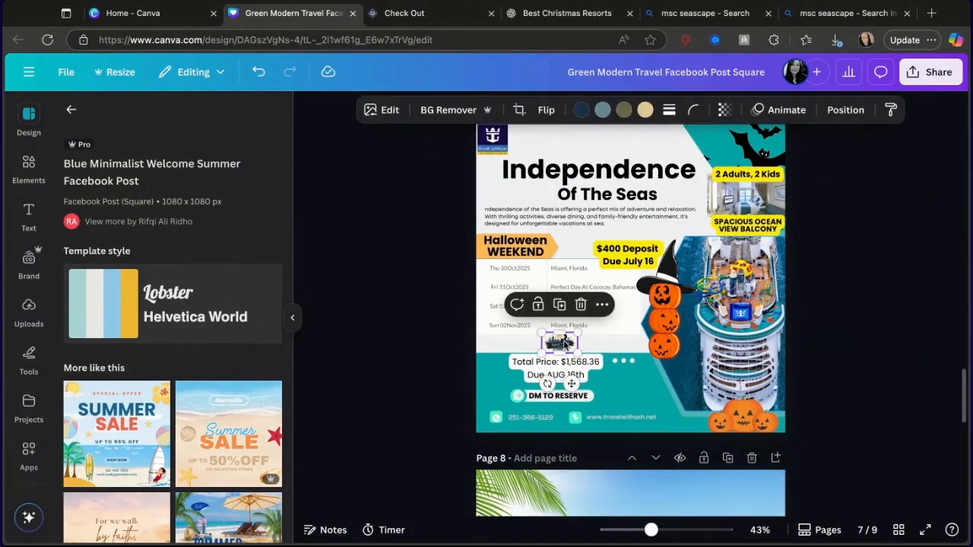
pyautogui.scroll(-3, 565, 343)
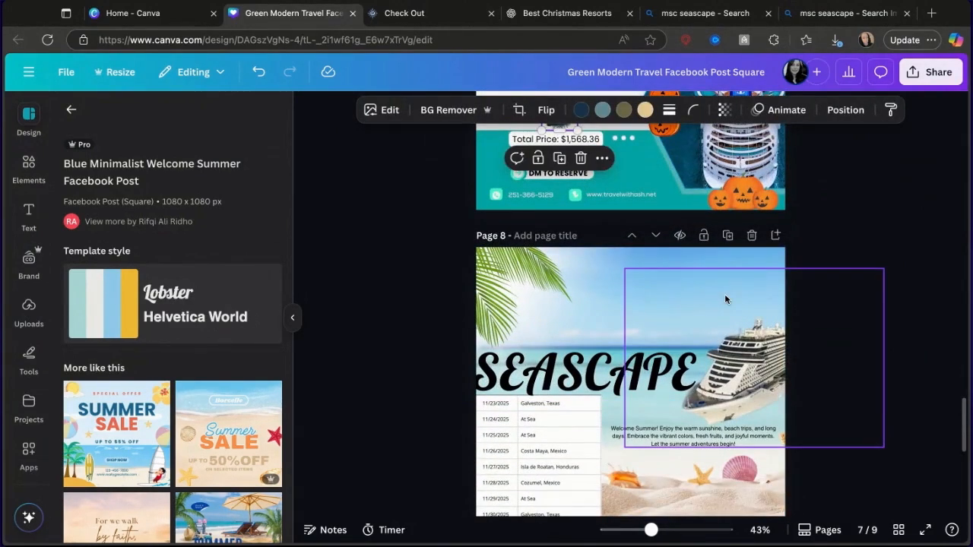
pyautogui.press('super+v')
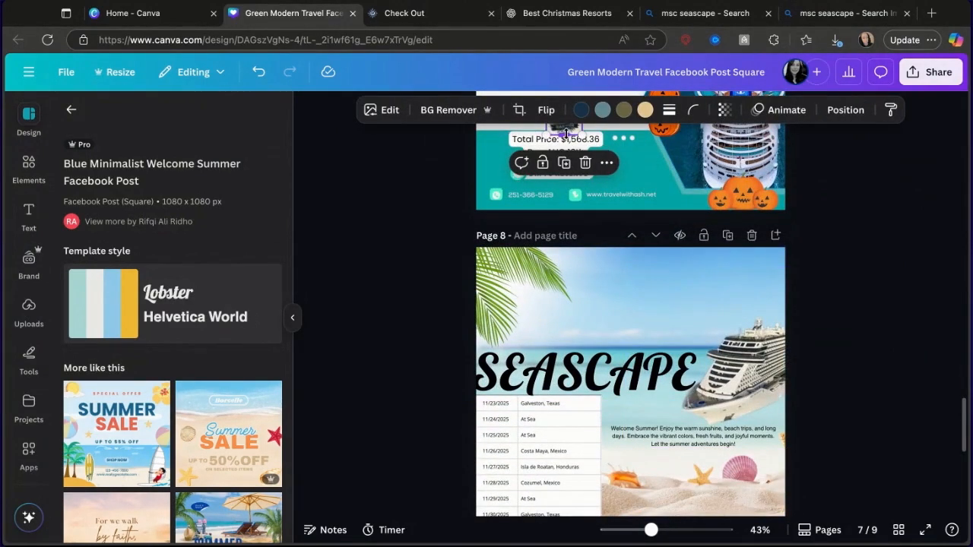
pyautogui.scroll(1, 574, 131)
pyautogui.scroll(-3, 591, 368)
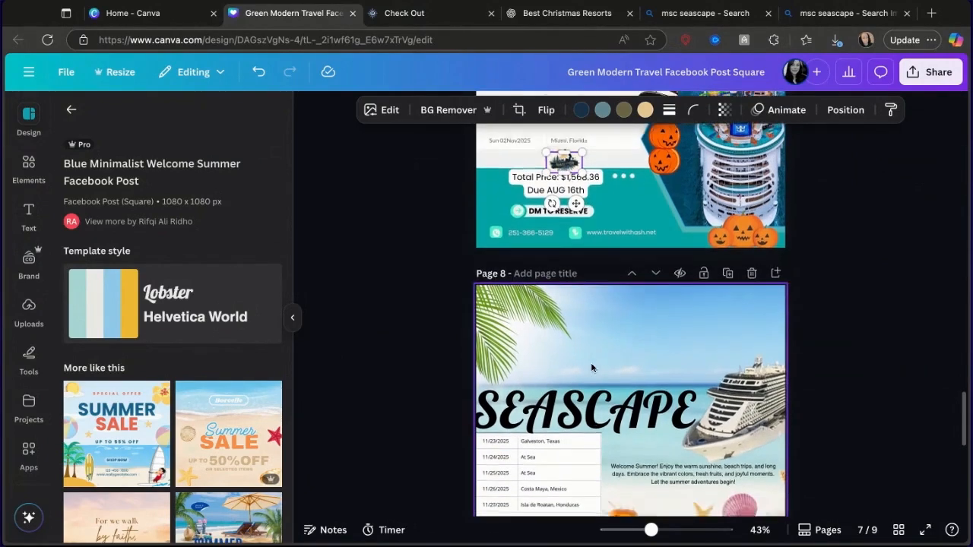
pyautogui.scroll(3, 591, 368)
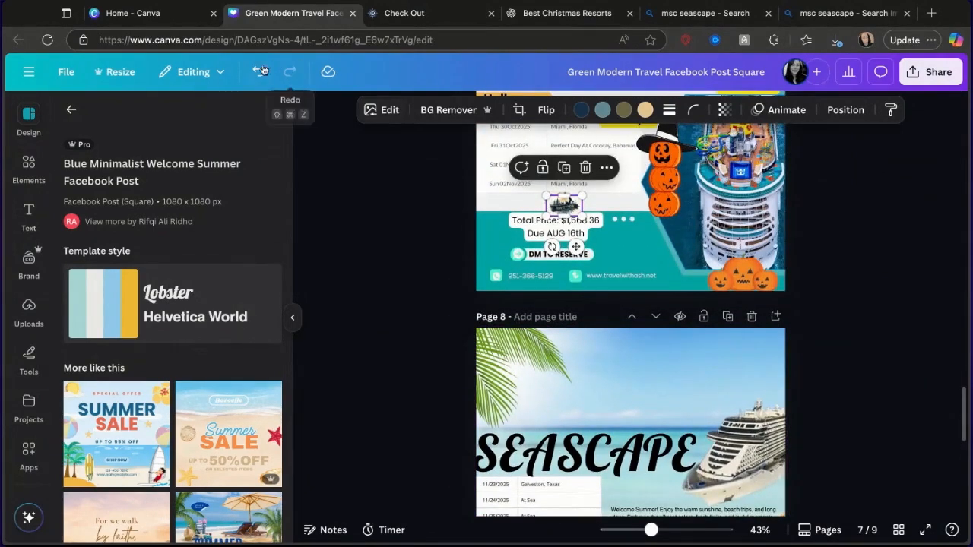
pyautogui.click(258, 72)
pyautogui.click(281, 74)
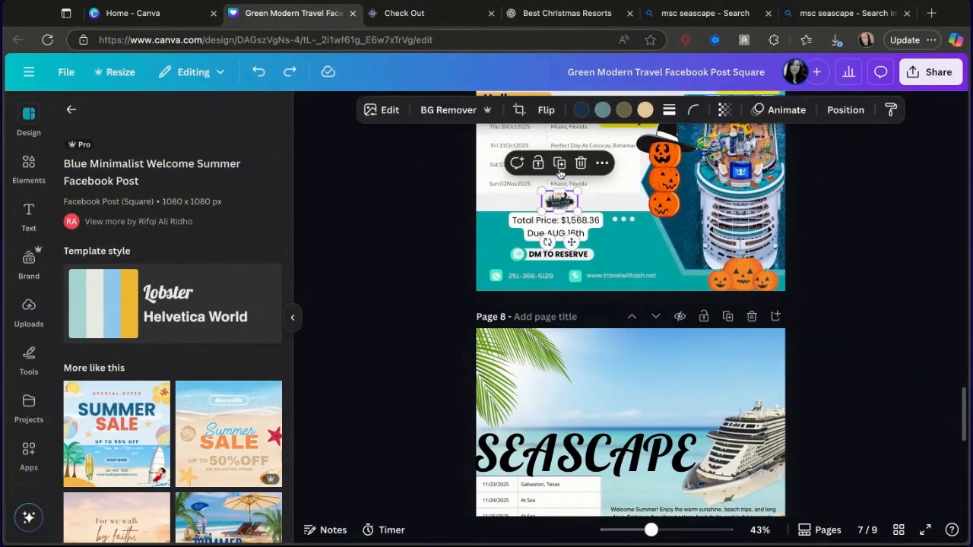
pyautogui.moveTo(566, 194); pyautogui.dragTo(673, 351)
# - View the ship cutout's original image in Background Remover, close it, and shift the cutout slightly right on page 8
pyautogui.click(752, 442)
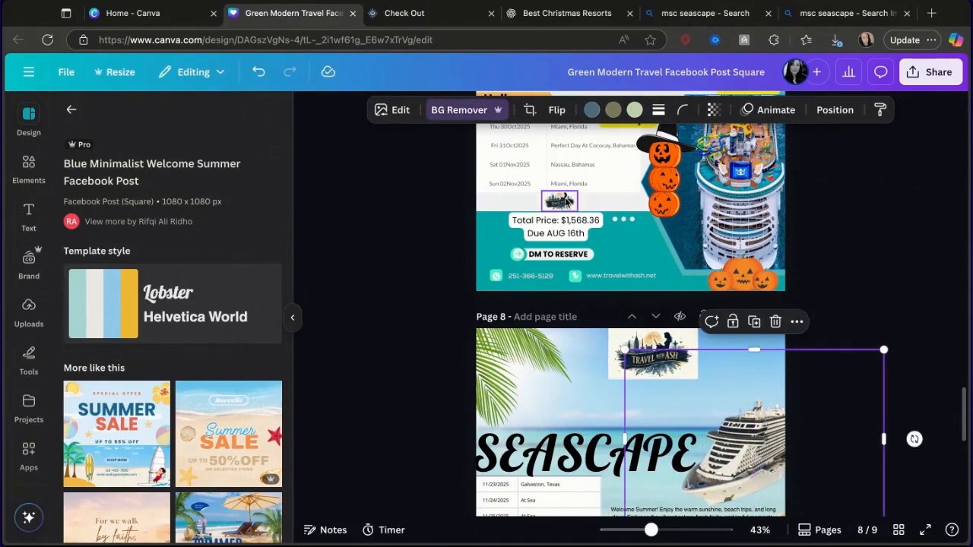
pyautogui.click(462, 111)
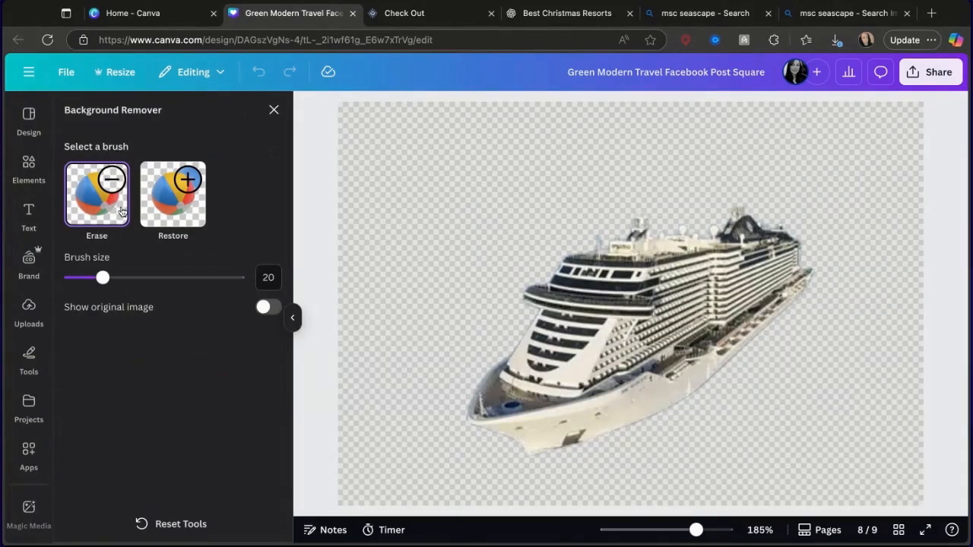
pyautogui.click(266, 308)
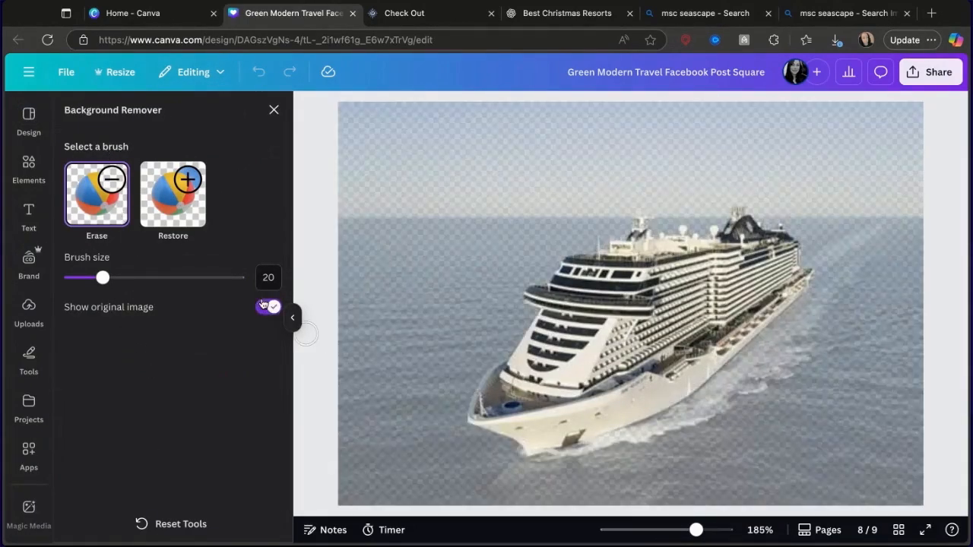
pyautogui.click(274, 110)
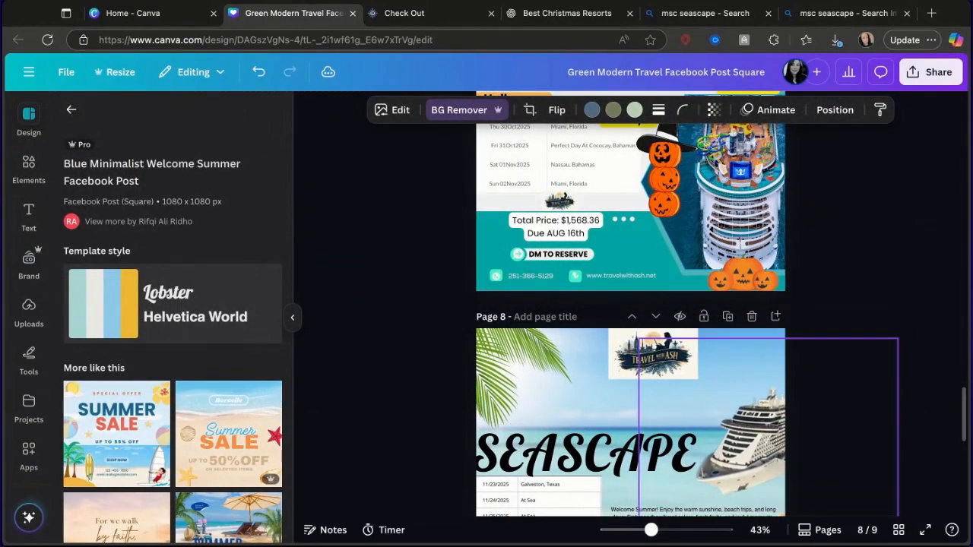
pyautogui.click(926, 302)
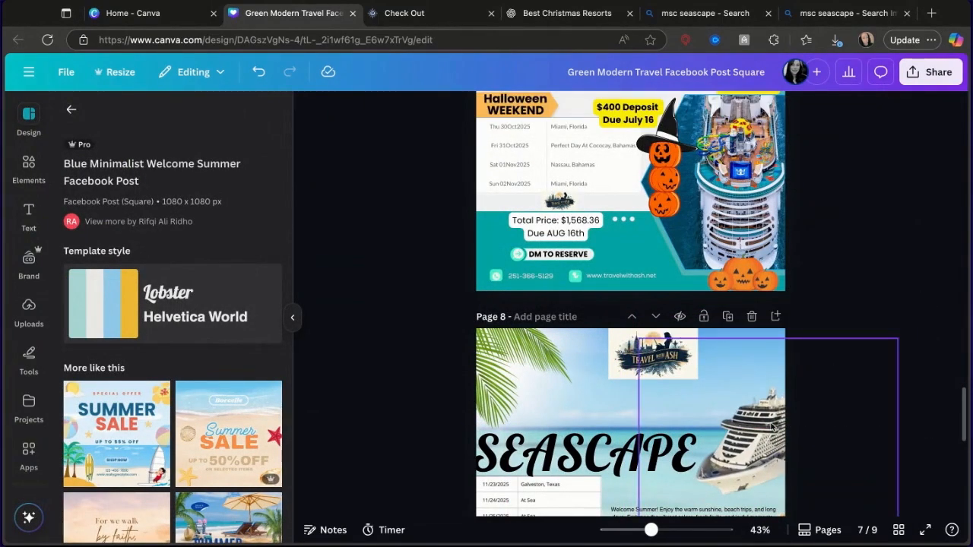
pyautogui.scroll(-3, 907, 218)
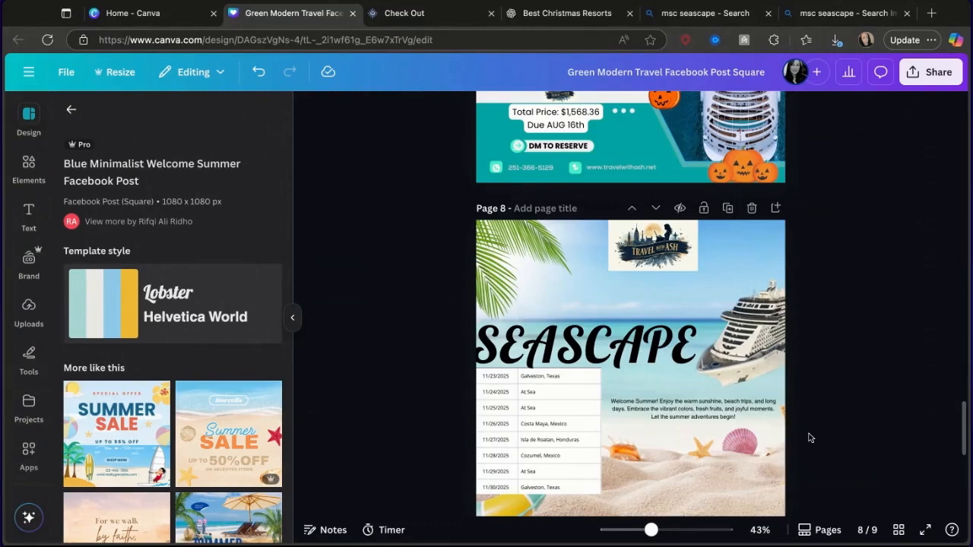
pyautogui.scroll(5, 700, 408)
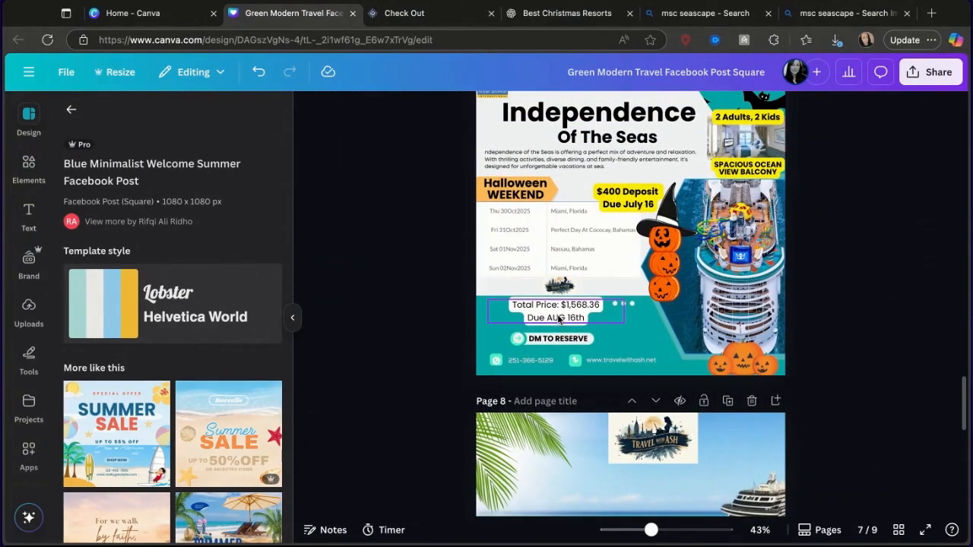
pyautogui.click(627, 205)
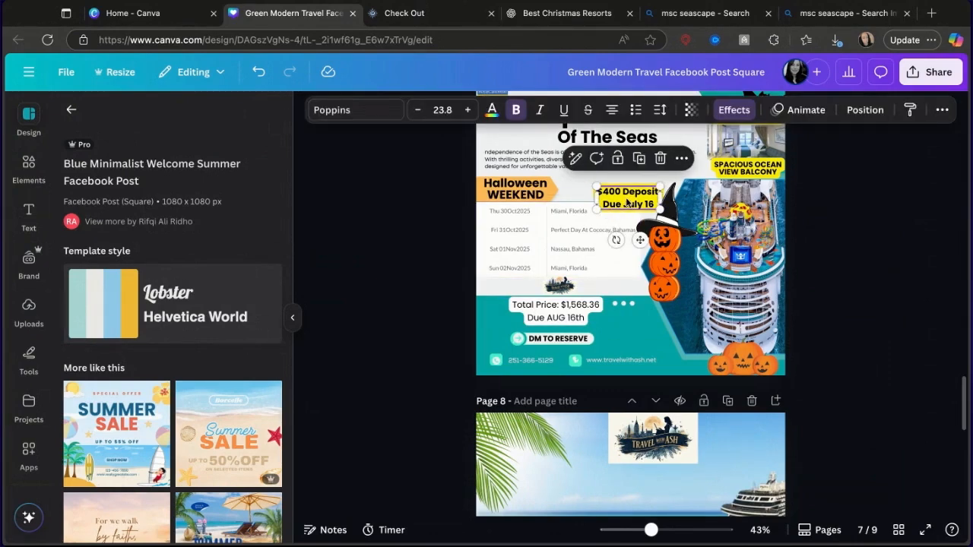
pyautogui.moveTo(627, 202); pyautogui.dragTo(588, 510)
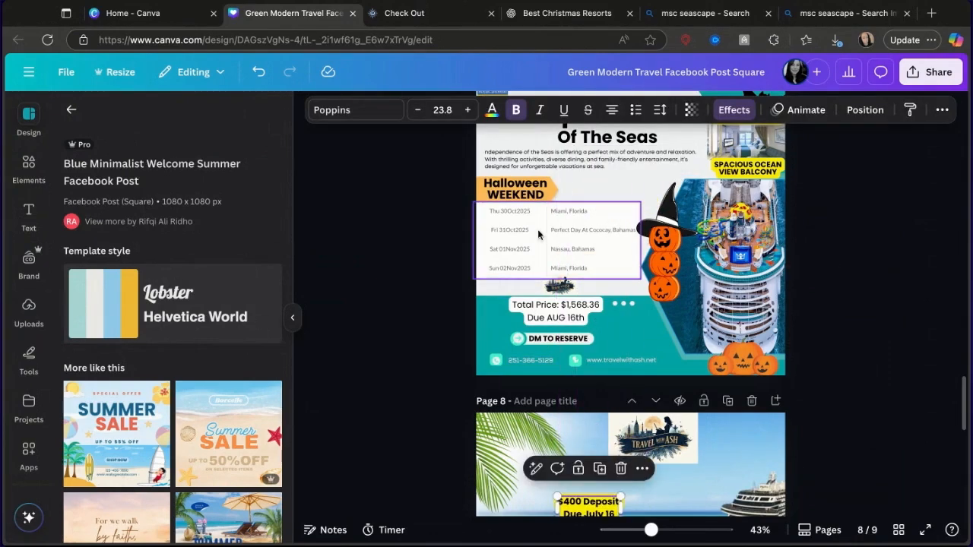
pyautogui.click(259, 71)
# - Duplicate page 7's "$400 Deposit Due July 16" label and place the copy on page 8 just below the logo
pyautogui.rightClick(626, 199)
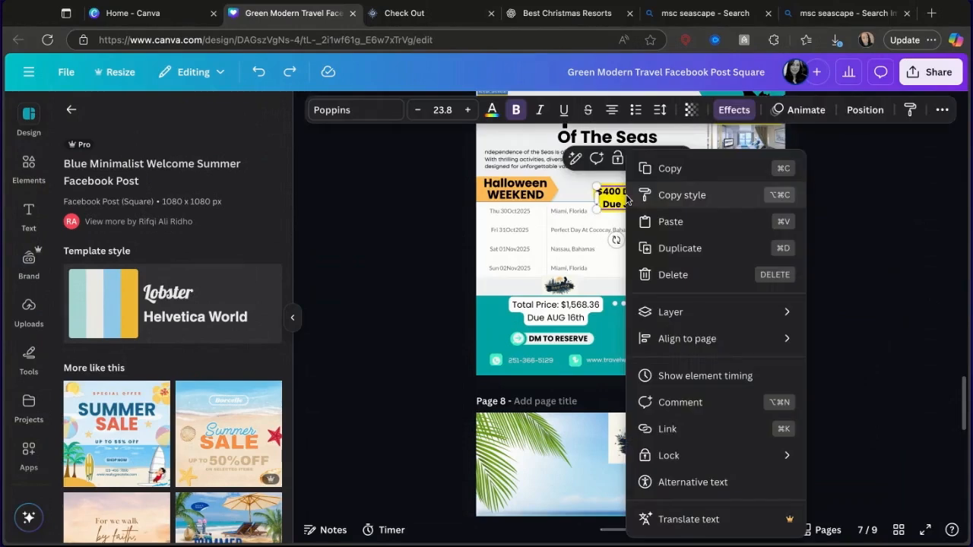
pyautogui.click(609, 190)
pyautogui.click(637, 161)
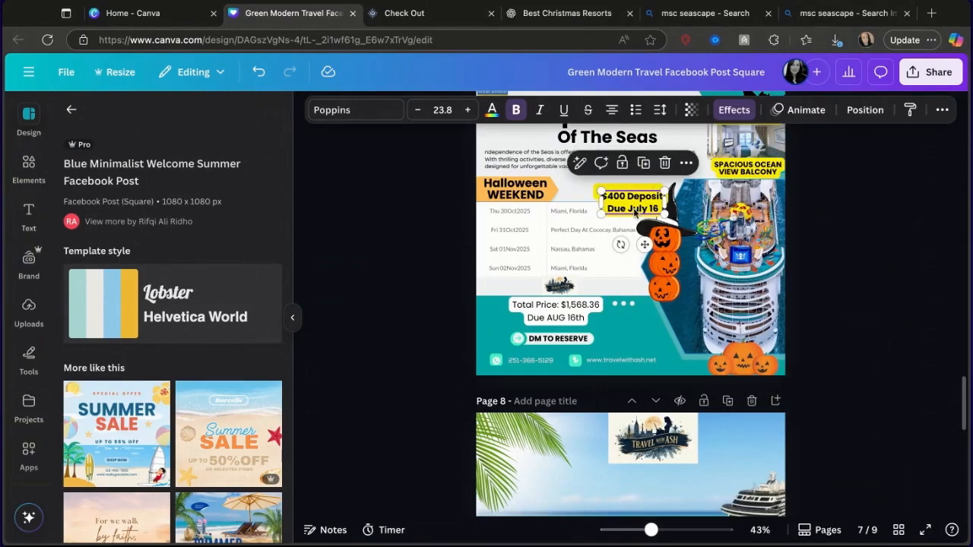
pyautogui.moveTo(635, 212); pyautogui.dragTo(700, 479)
# - Copy the "Halloween WEEKEND" text and its orange arrow banner from page 7 to page 8, above the "SEASCAPE" title
pyautogui.click(520, 190)
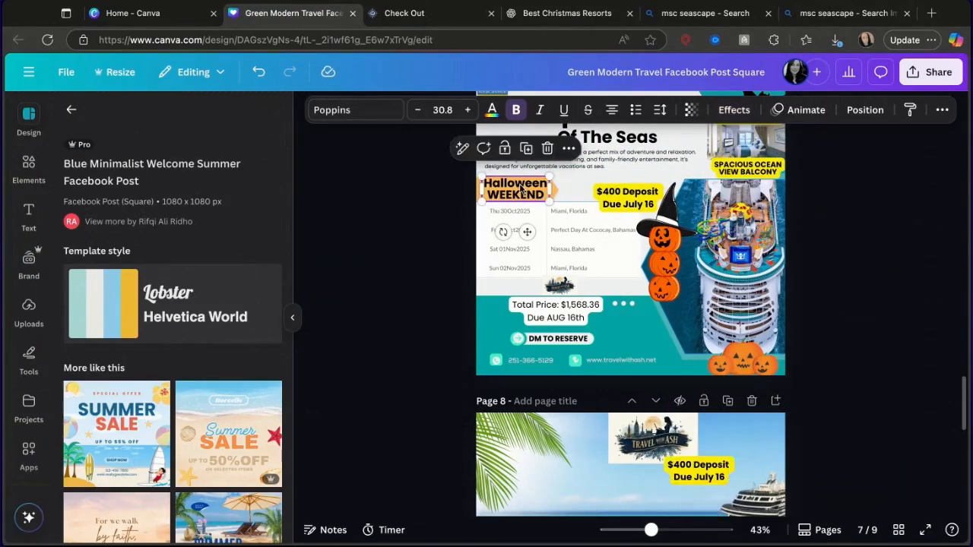
pyautogui.rightClick(521, 189)
pyautogui.click(526, 148)
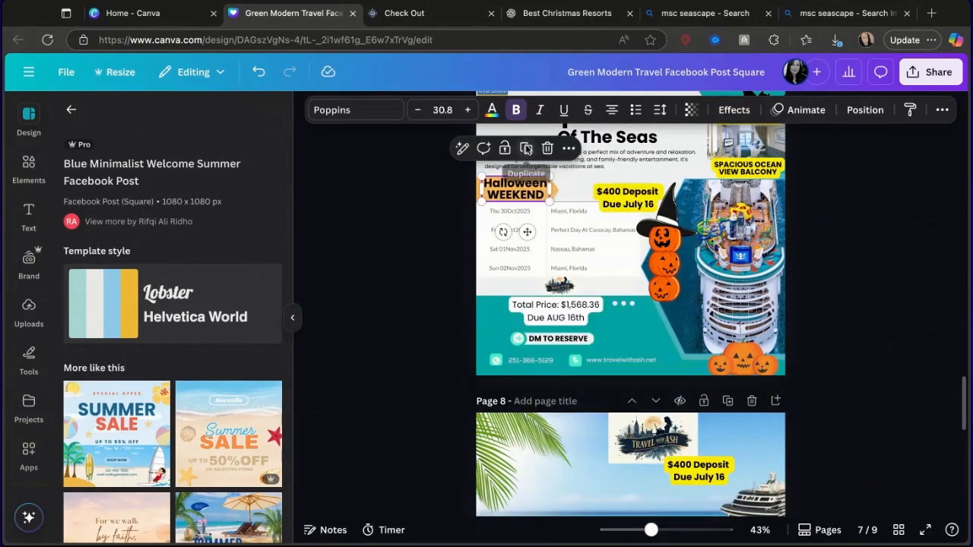
pyautogui.click(526, 148)
pyautogui.moveTo(542, 199); pyautogui.dragTo(599, 478)
pyautogui.click(488, 199)
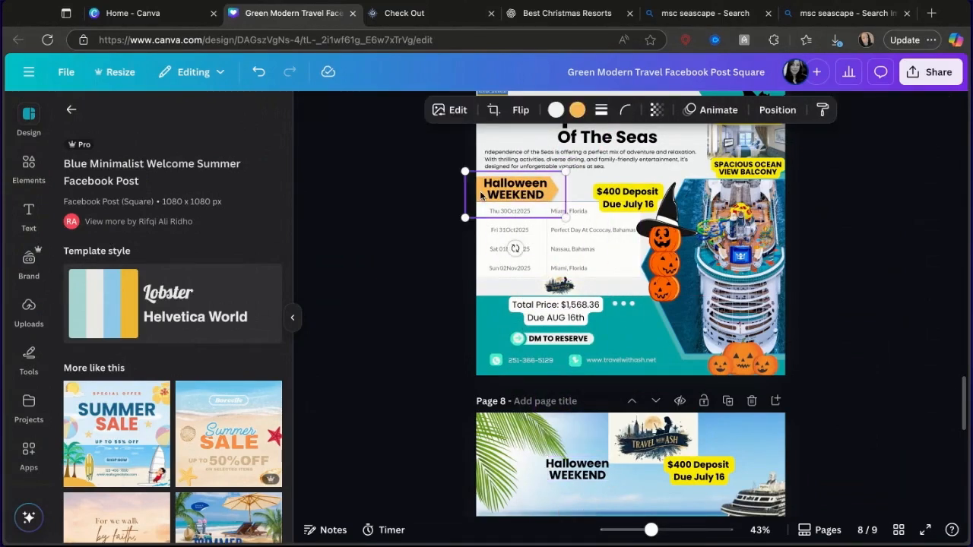
pyautogui.click(519, 149)
pyautogui.moveTo(520, 200); pyautogui.dragTo(561, 496)
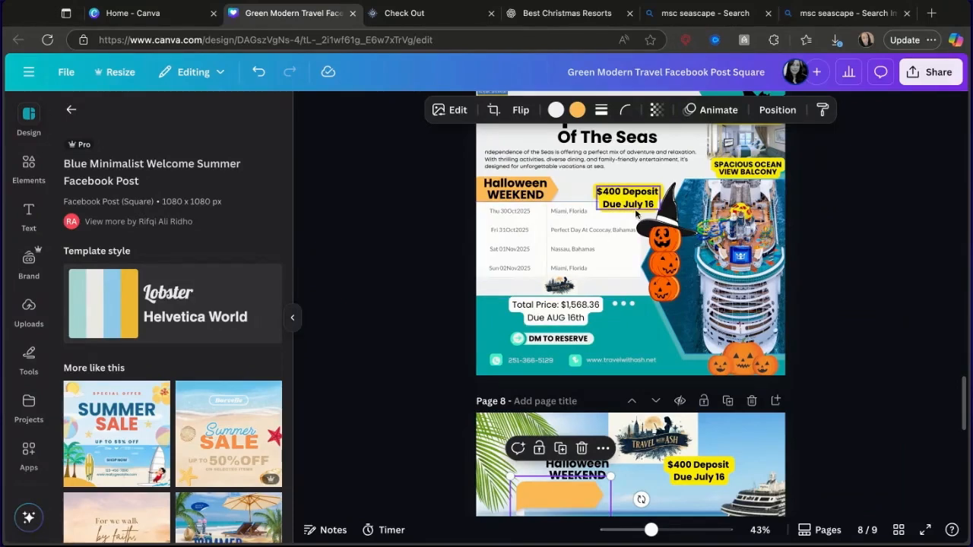
# - Copy the "SPACIOUS OCEAN VIEW BALCONY" label from page 7 to the right of the logo on page 8
pyautogui.click(751, 170)
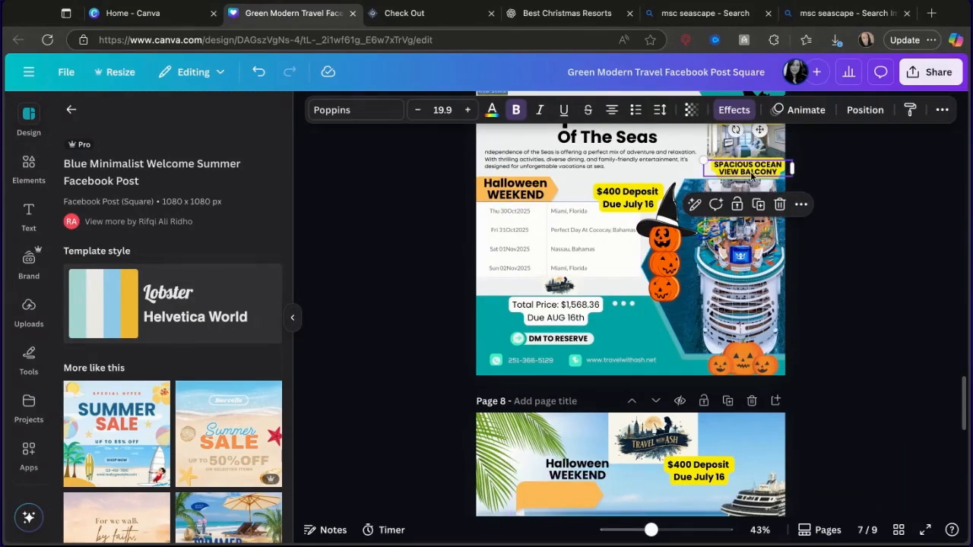
pyautogui.hotkey('ctrl', 'v')
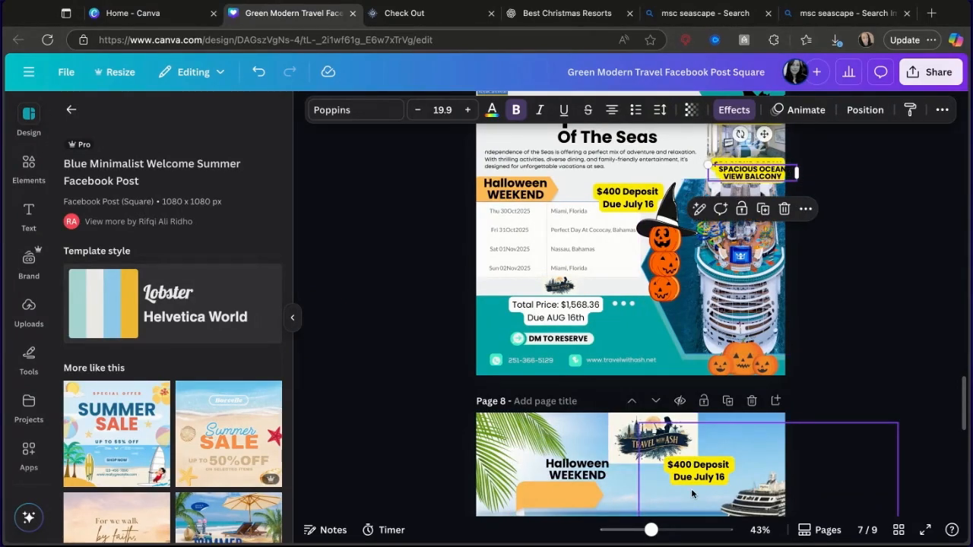
pyautogui.moveTo(774, 176); pyautogui.dragTo(759, 444)
pyautogui.scroll(-1, 915, 356)
pyautogui.scroll(-1, 915, 357)
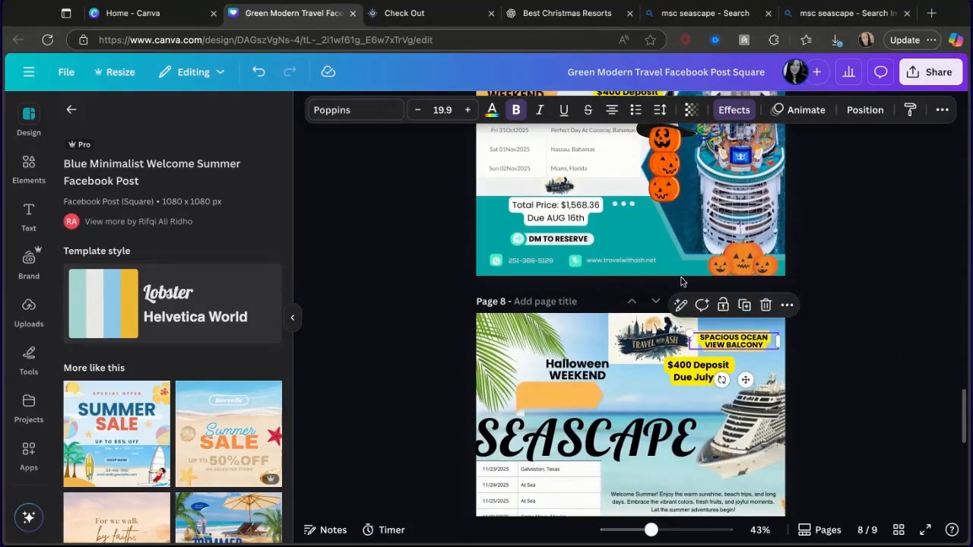
# - Copy page 7's hexagonal ship photo to page 8's lower right area, and move the original back to its place on page 7
pyautogui.click(693, 242)
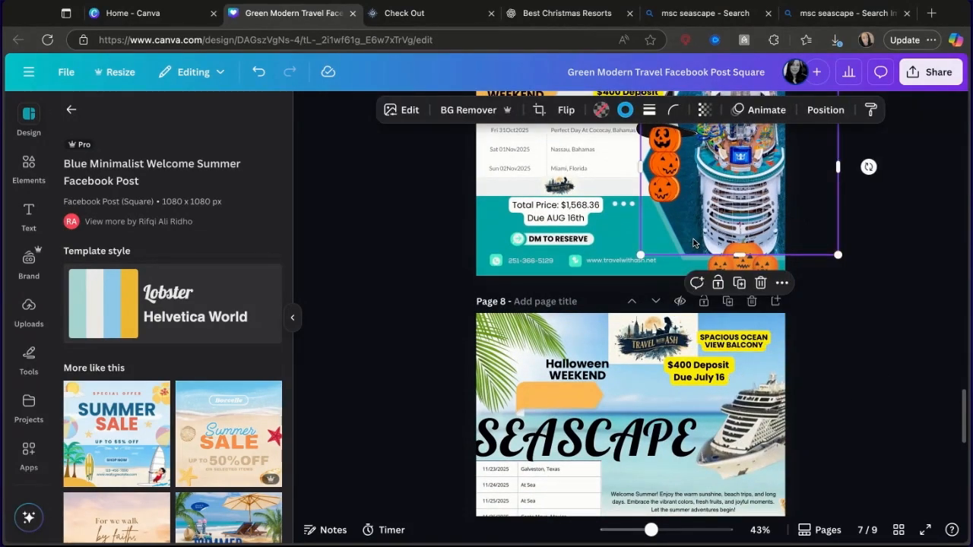
pyautogui.moveTo(683, 231); pyautogui.dragTo(665, 289)
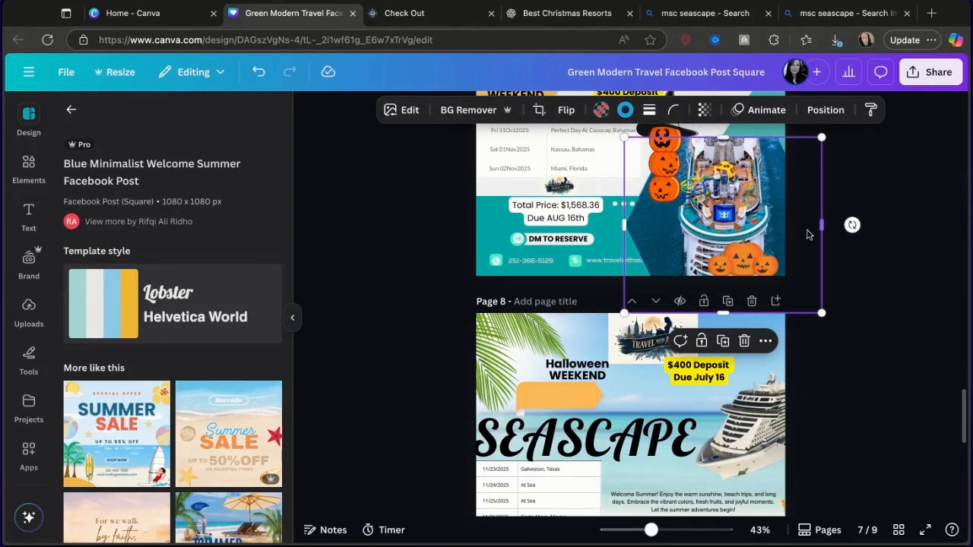
pyautogui.scroll(2, 890, 252)
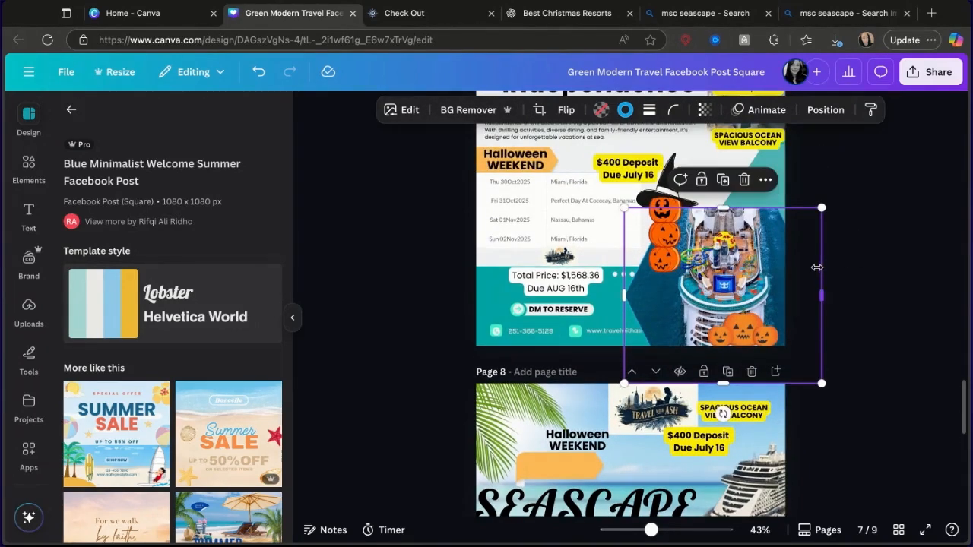
pyautogui.click(724, 180)
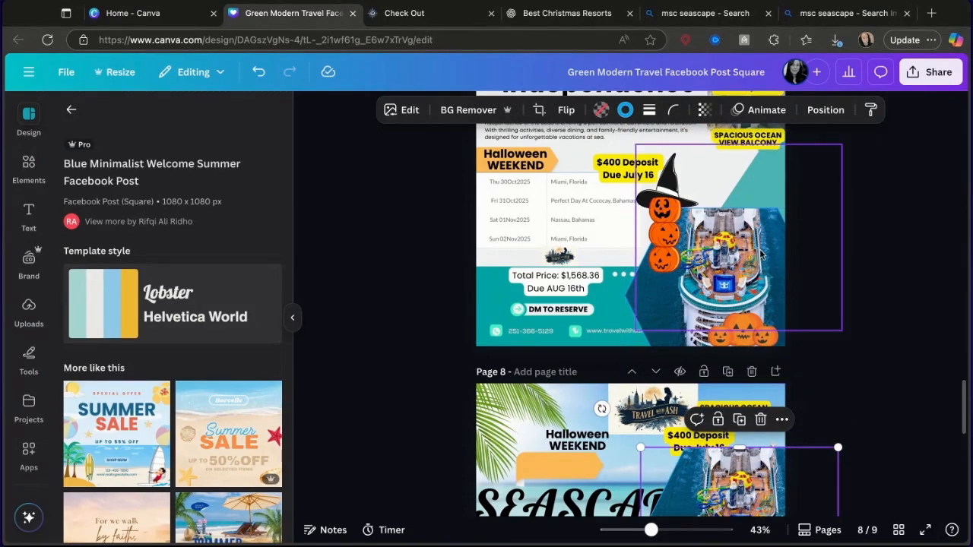
pyautogui.moveTo(645, 298)
pyautogui.mouseDown()
pyautogui.moveTo(656, 219)
pyautogui.moveTo(645, 304)
pyautogui.mouseUp()
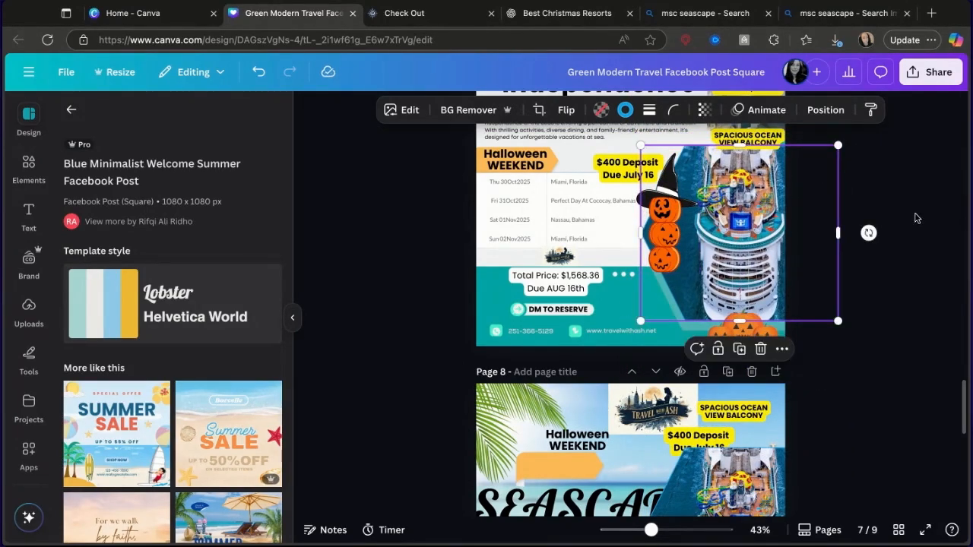
pyautogui.scroll(-3, 916, 218)
pyautogui.moveTo(771, 357); pyautogui.dragTo(731, 403)
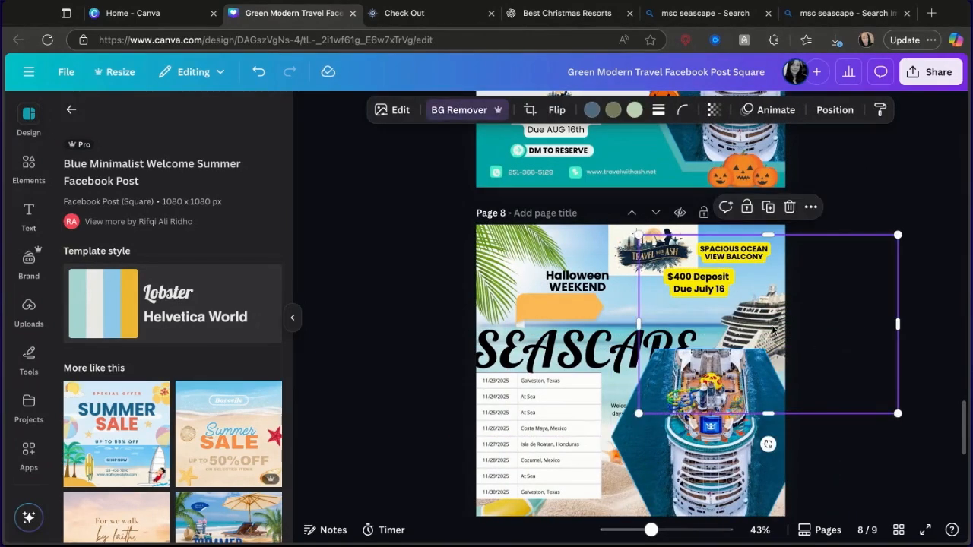
# - Remove the cut-out cruise ship image from page 8 and switch to the Bing image results for MSC Seascape
pyautogui.press('Escape')
pyautogui.click(819, 13)
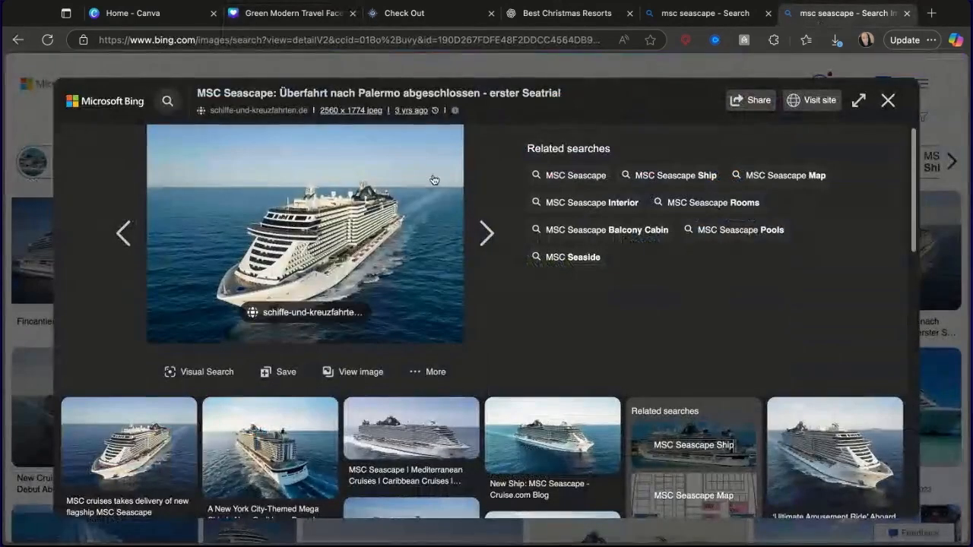
# - Browse the MSC Seascape image results for a ship photo that suits the flyer
pyautogui.click(888, 99)
pyautogui.scroll(-3, 479, 395)
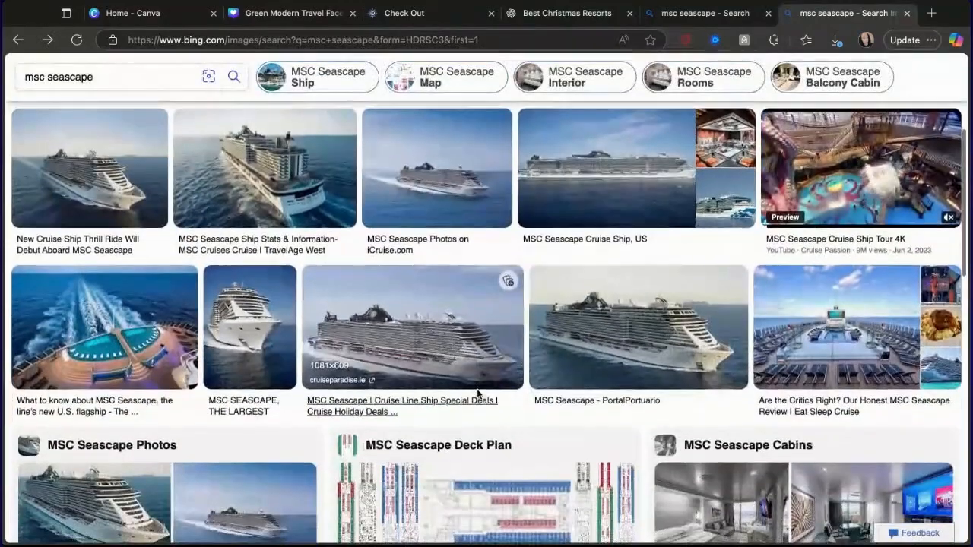
pyautogui.scroll(3, 479, 394)
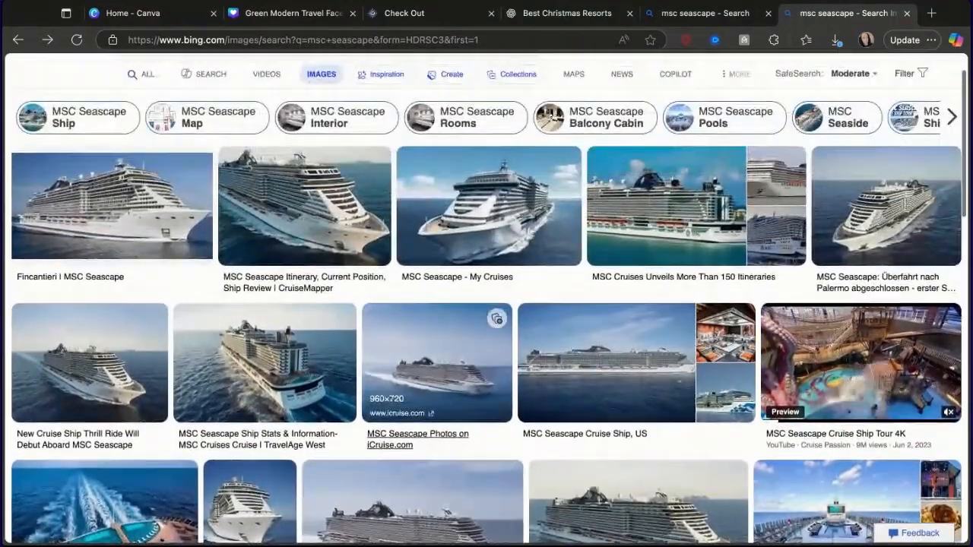
pyautogui.scroll(-7, 486, 342)
pyautogui.scroll(-1, 401, 387)
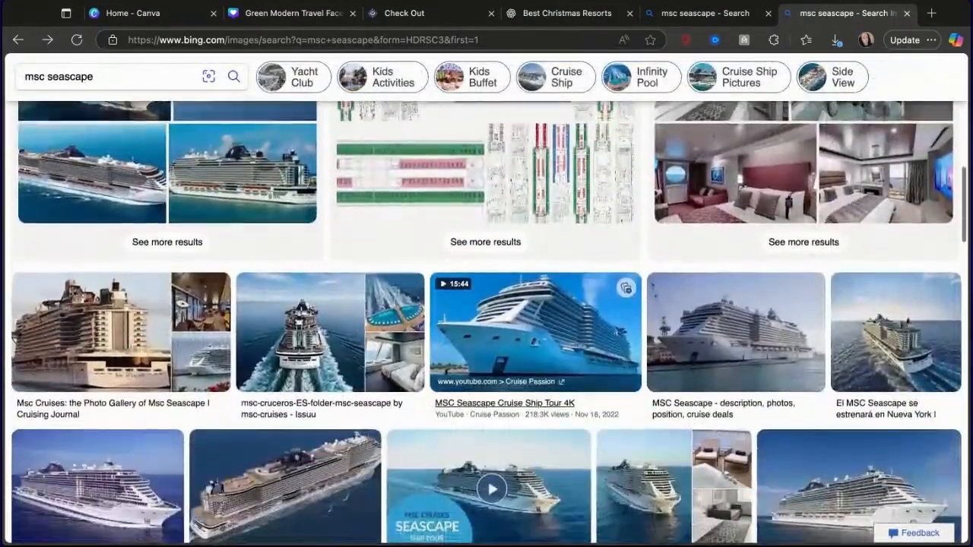
pyautogui.scroll(-4, 486, 342)
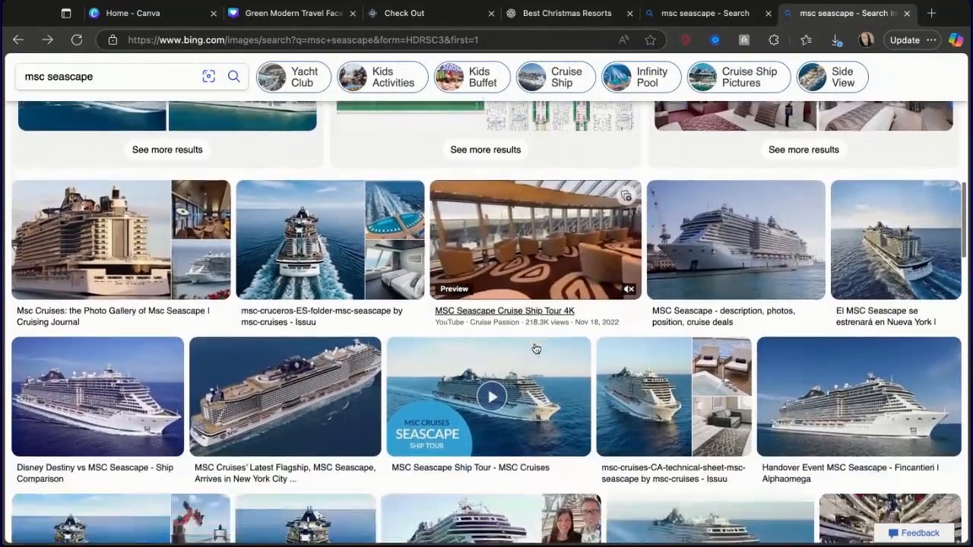
pyautogui.scroll(-1, 536, 348)
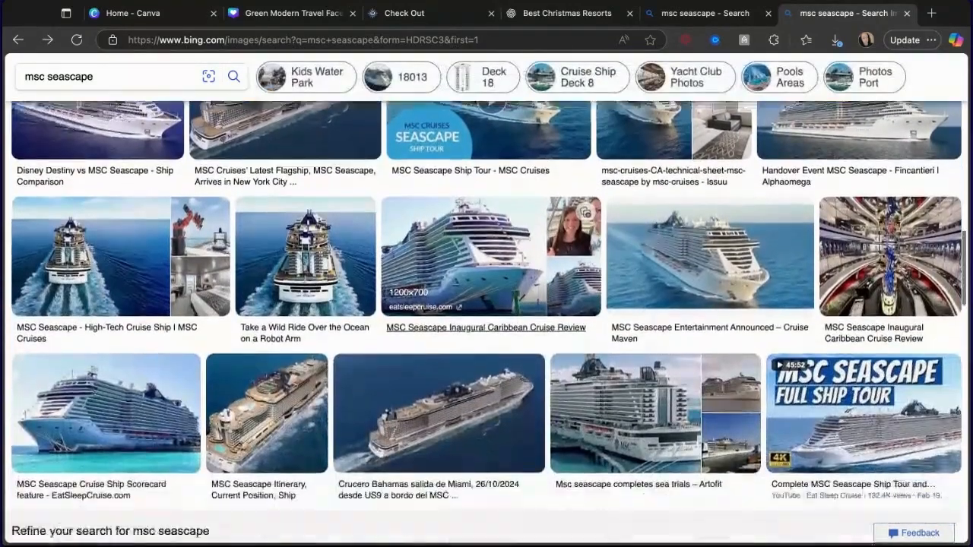
pyautogui.scroll(-2, 555, 367)
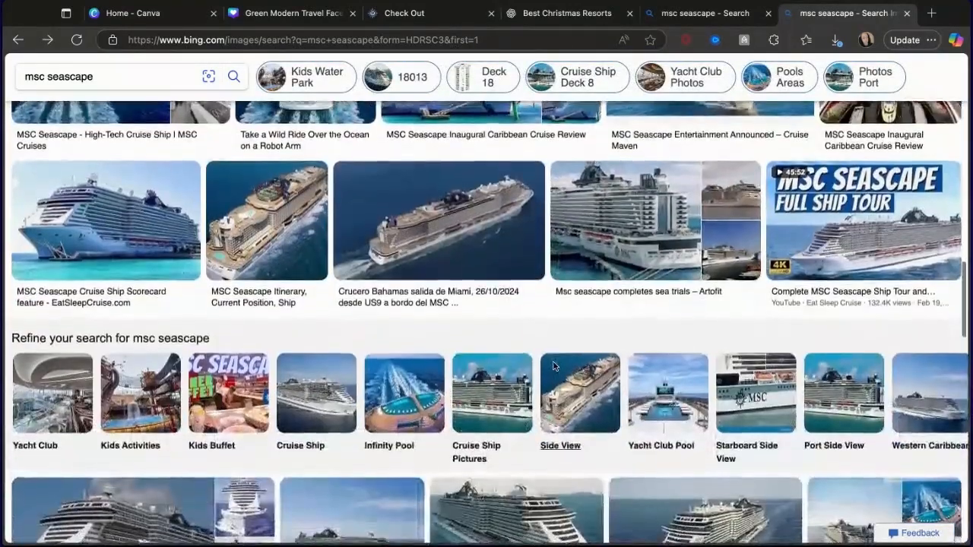
pyautogui.scroll(2, 554, 367)
pyautogui.scroll(8, 553, 361)
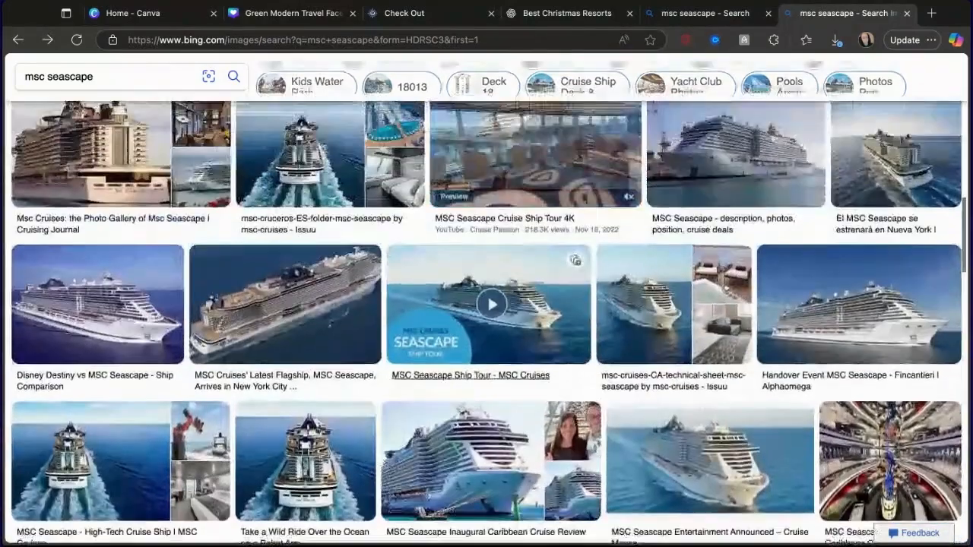
pyautogui.scroll(6, 566, 403)
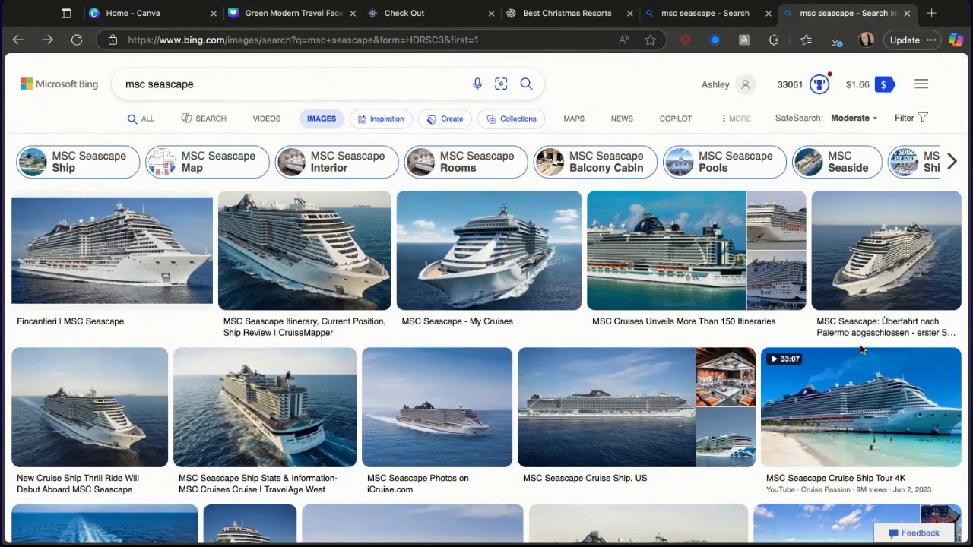
# - Replace the photo in page 8's hexagonal frame with the "Überfahrt nach Palermo" MSC Seascape image and delete the small welcome text behind it
pyautogui.click(874, 261)
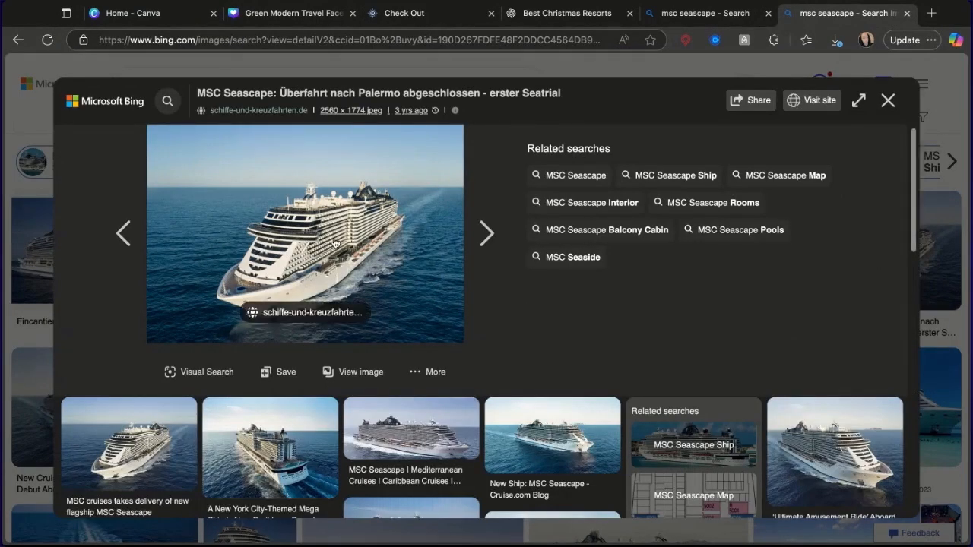
pyautogui.click(275, 15)
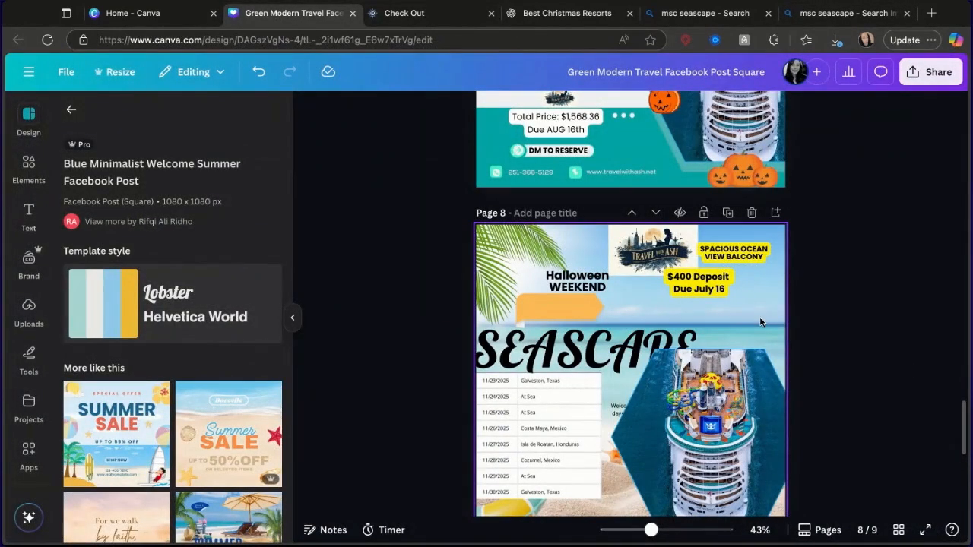
pyautogui.press('super+v')
pyautogui.moveTo(676, 338); pyautogui.dragTo(756, 306)
pyautogui.moveTo(671, 420); pyautogui.dragTo(659, 476)
pyautogui.press('Delete')
# - Shift the hexagonal ship photo further up and left on page 8, and nudge the "SEASCAPE" title clear of it
pyautogui.click(735, 396)
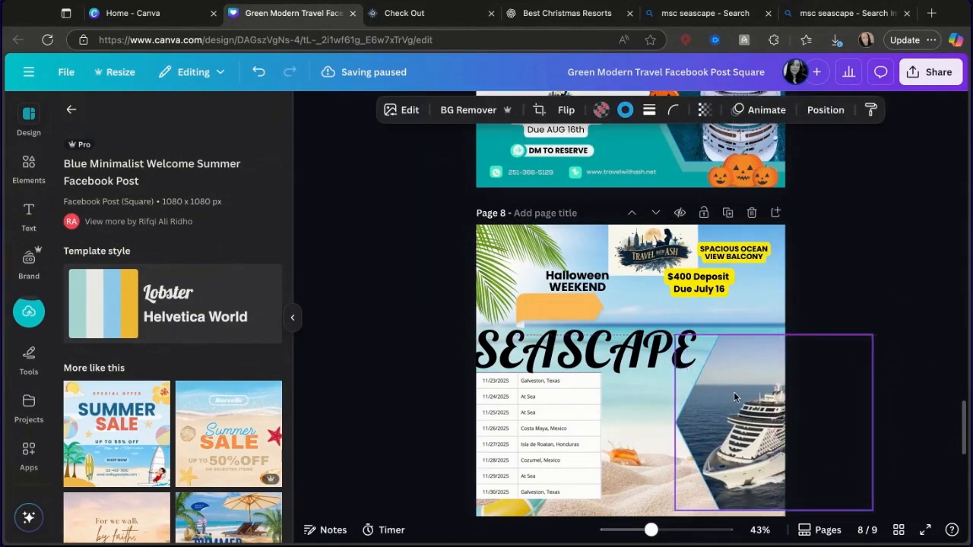
pyautogui.moveTo(734, 397)
pyautogui.mouseDown()
pyautogui.moveTo(752, 377)
pyautogui.moveTo(656, 368)
pyautogui.moveTo(757, 393)
pyautogui.moveTo(729, 379)
pyautogui.mouseUp()
pyautogui.click(680, 356)
pyautogui.click(850, 351)
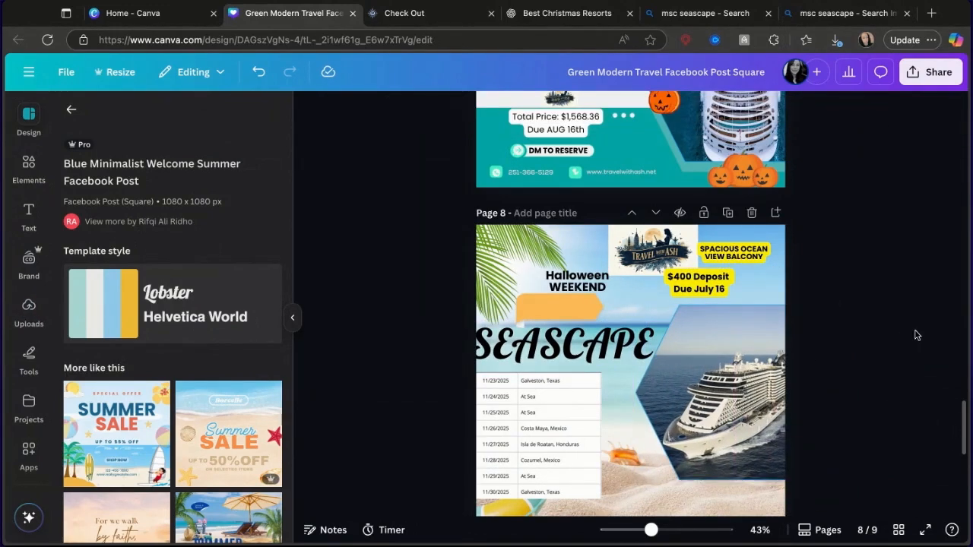
# - Move the "SPACIOUS OCEAN VIEW BALCONY" label to page 8's lower right corner and the deposit label to the itinerary table's lower right
pyautogui.scroll(-3, 917, 334)
pyautogui.click(743, 163)
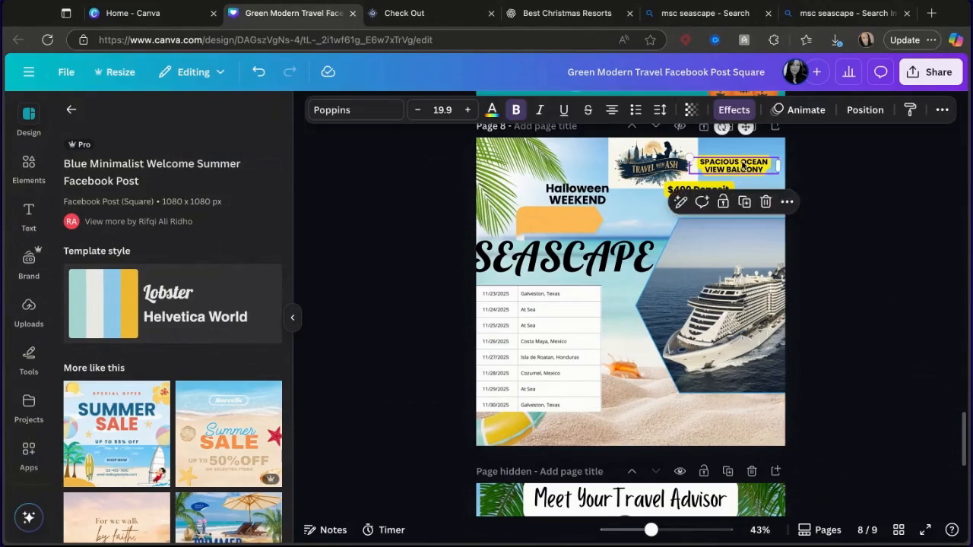
pyautogui.moveTo(743, 164); pyautogui.dragTo(757, 437)
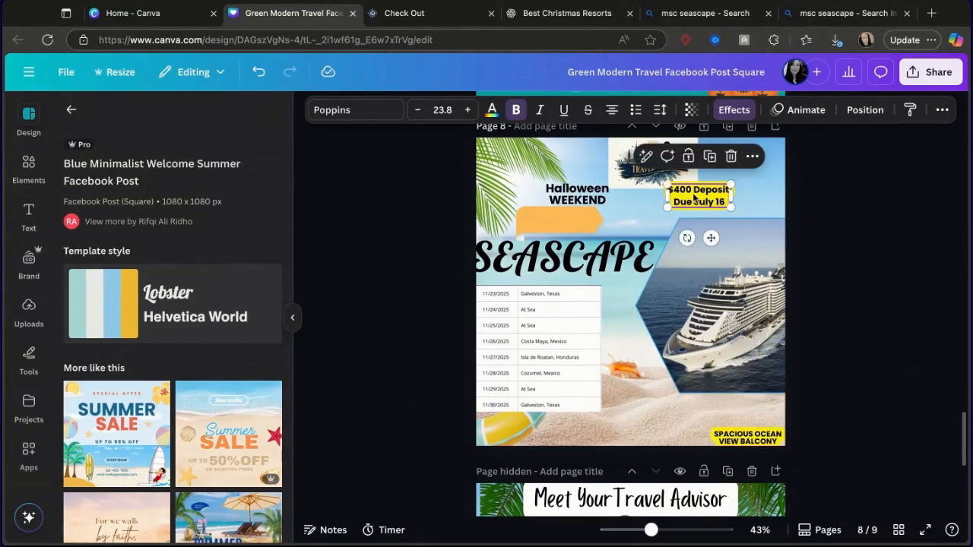
pyautogui.moveTo(692, 196); pyautogui.dragTo(603, 415)
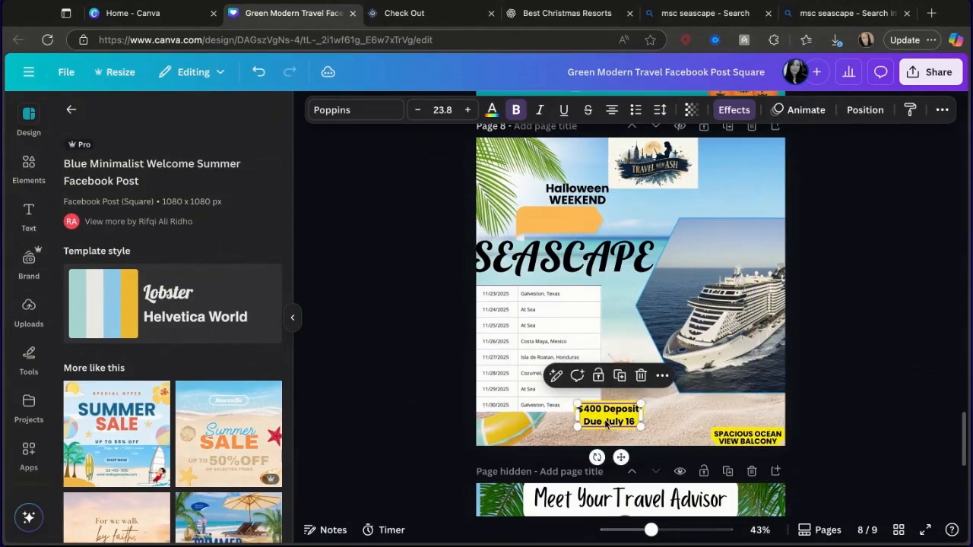
# - Change the yellow deposit label's text to "$398 Deposit To Reserve"
pyautogui.click(603, 414)
pyautogui.click(603, 414)
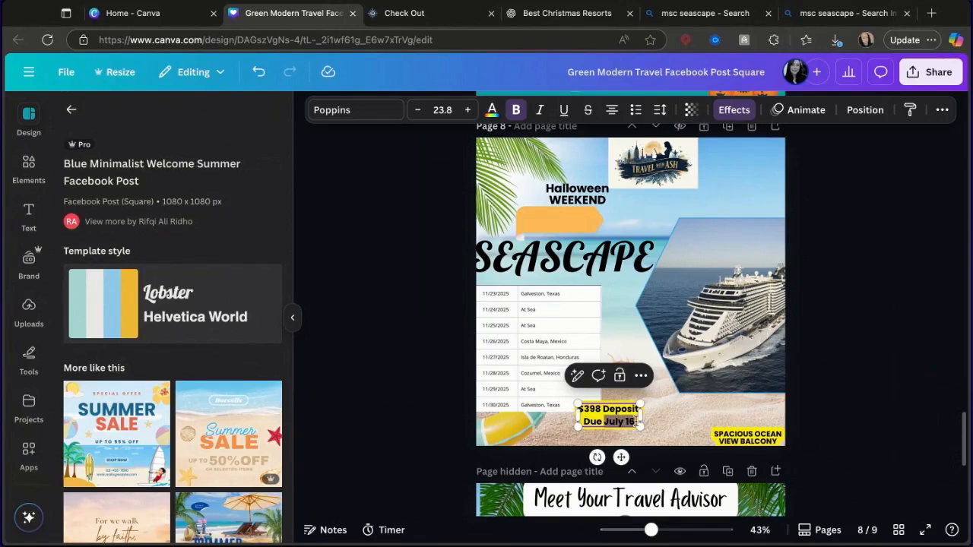
pyautogui.press('BackSpace')
pyautogui.write('to')
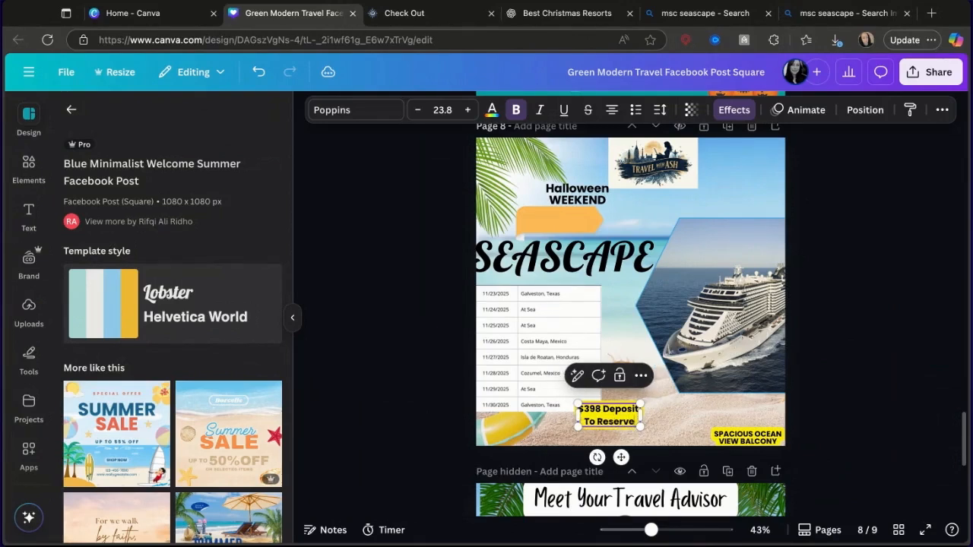
# - Raise the "SEASCAPE" title and place the orange arrow banner beneath it at the page's left edge, just above the itinerary table
pyautogui.click(561, 218)
pyautogui.moveTo(561, 216); pyautogui.dragTo(630, 254)
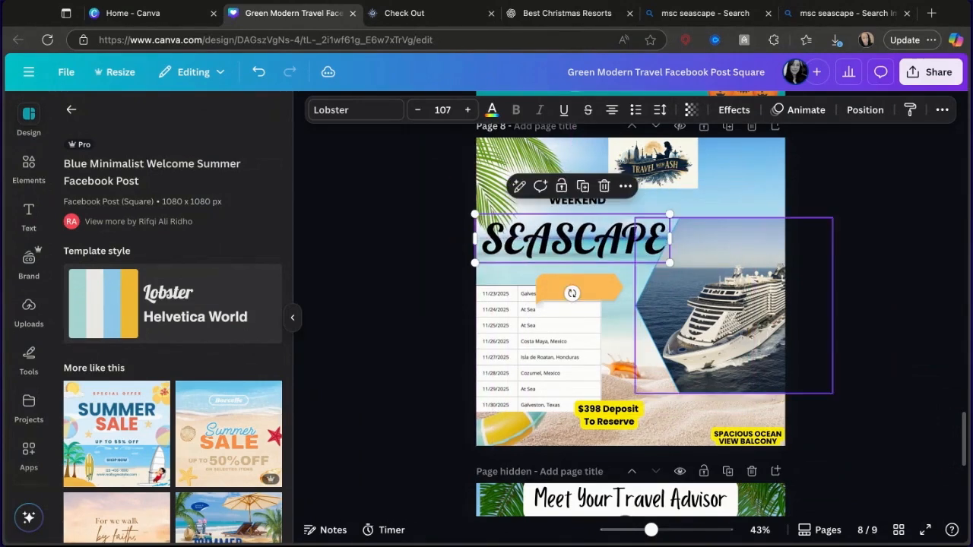
pyautogui.click(505, 176)
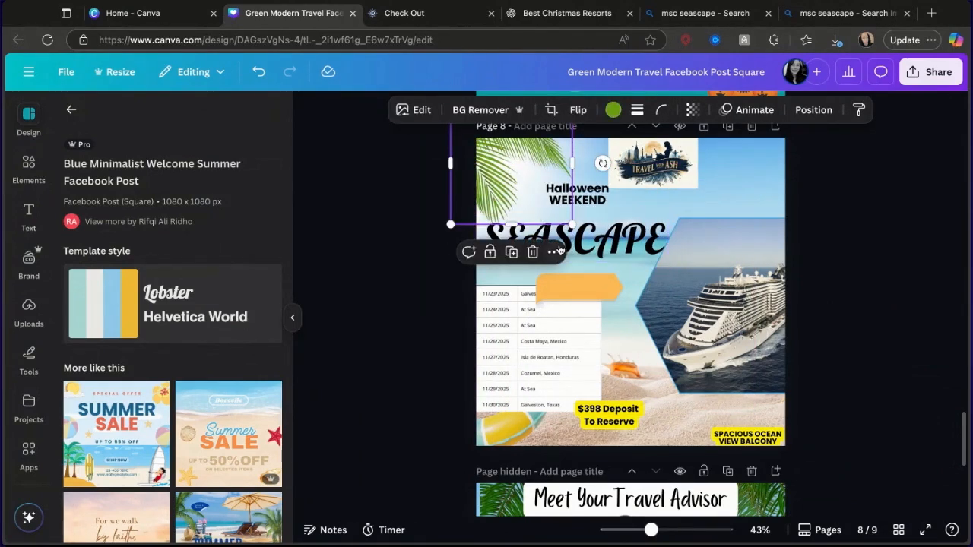
pyautogui.moveTo(609, 252); pyautogui.dragTo(608, 244)
pyautogui.moveTo(584, 292); pyautogui.dragTo(513, 279)
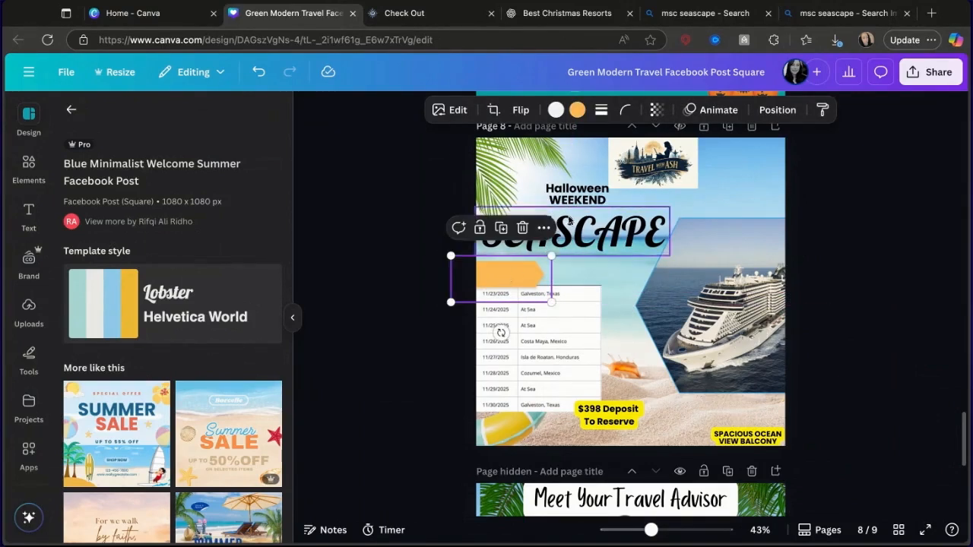
# - Place the "Halloween WEEKEND" text over the orange arrow banner and bring it in front of the banner
pyautogui.click(576, 200)
pyautogui.moveTo(576, 197); pyautogui.dragTo(507, 272)
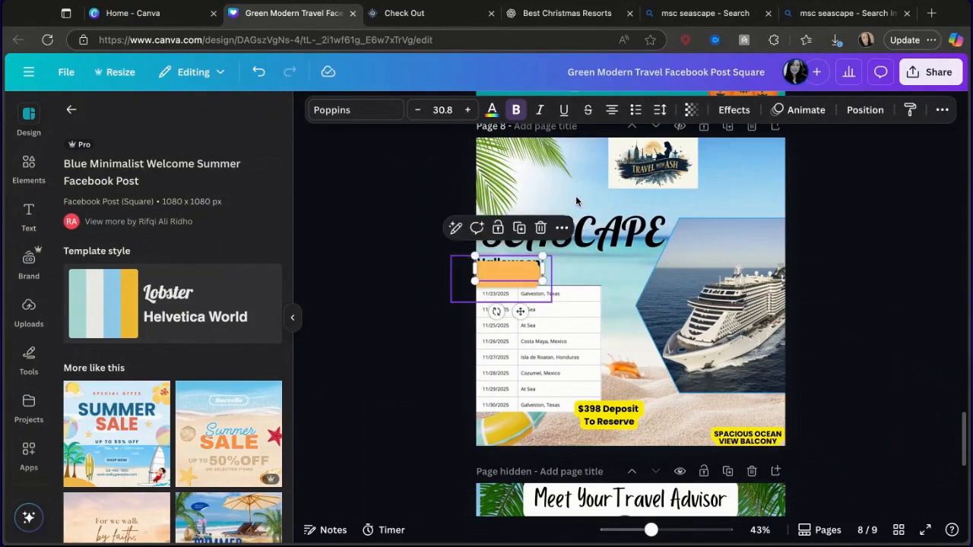
pyautogui.rightClick(507, 271)
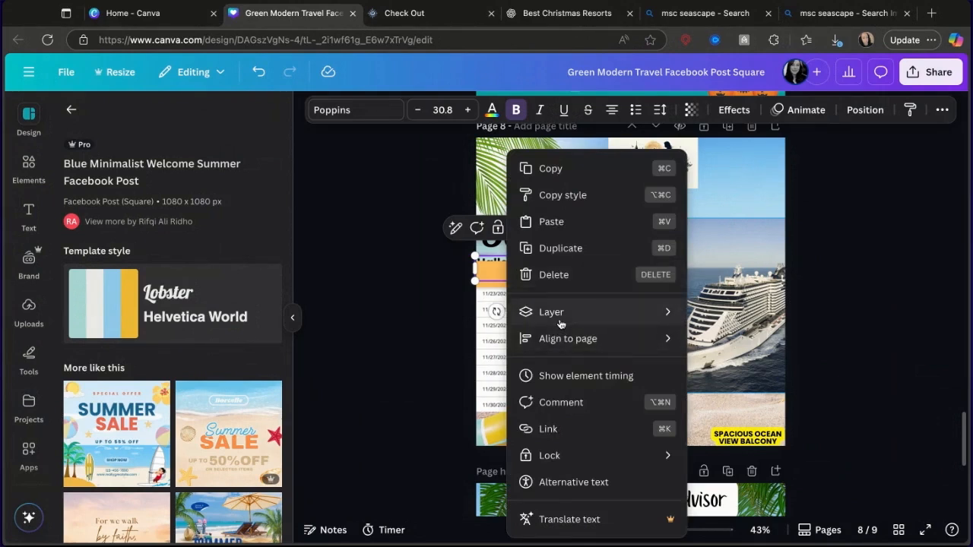
pyautogui.moveTo(559, 319)
pyautogui.click(751, 311)
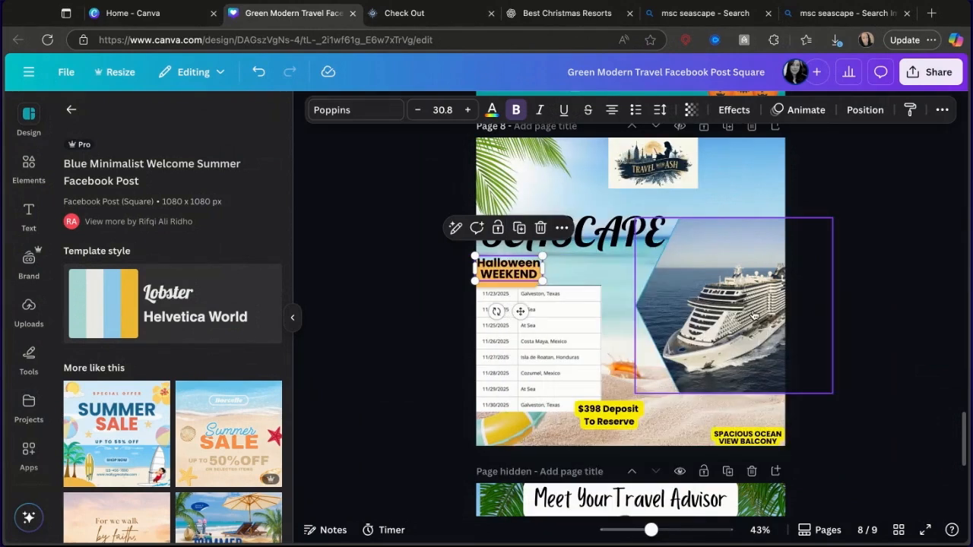
pyautogui.moveTo(504, 272); pyautogui.dragTo(504, 275)
# - Replace the word "Halloween" in the banner text with "Thanksgiving"
pyautogui.click(516, 272)
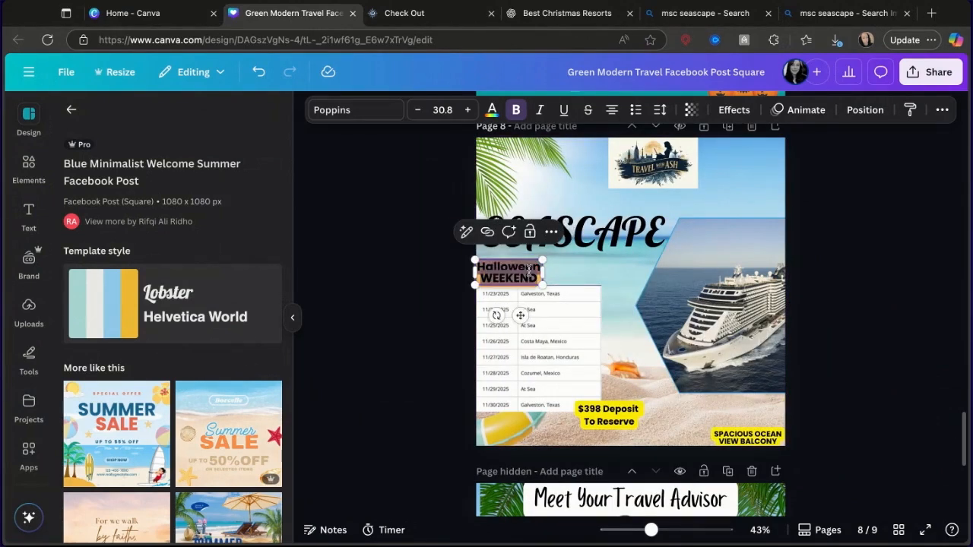
pyautogui.click(532, 268)
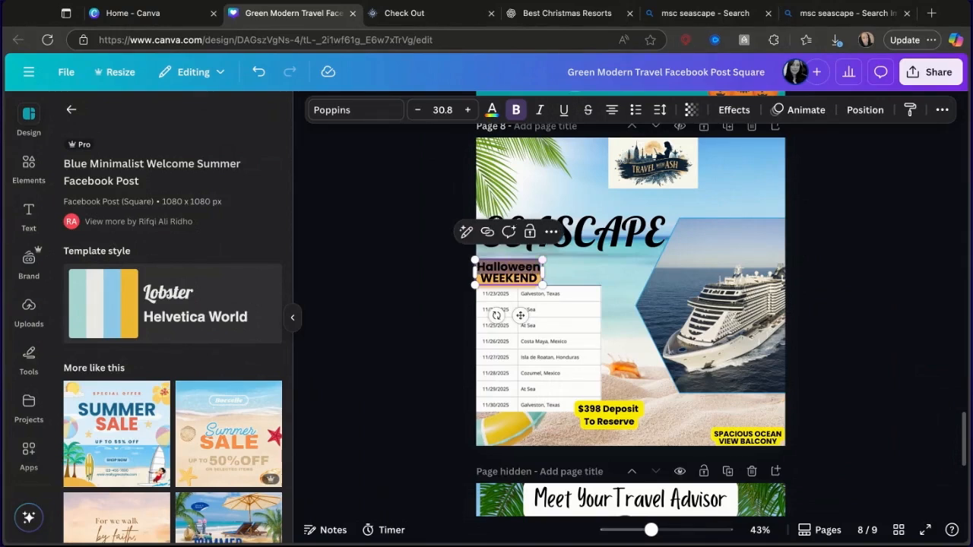
pyautogui.write('Tha')
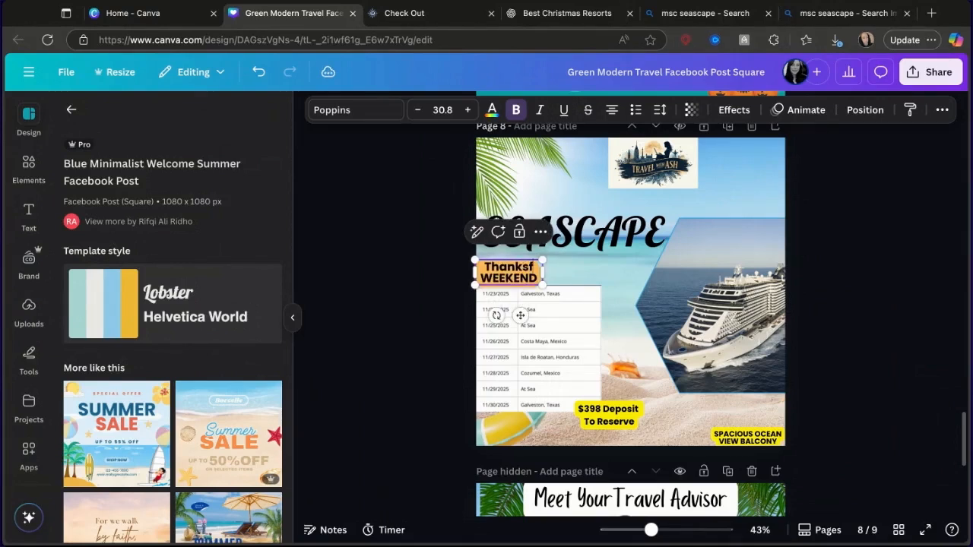
pyautogui.write('nksgiving')
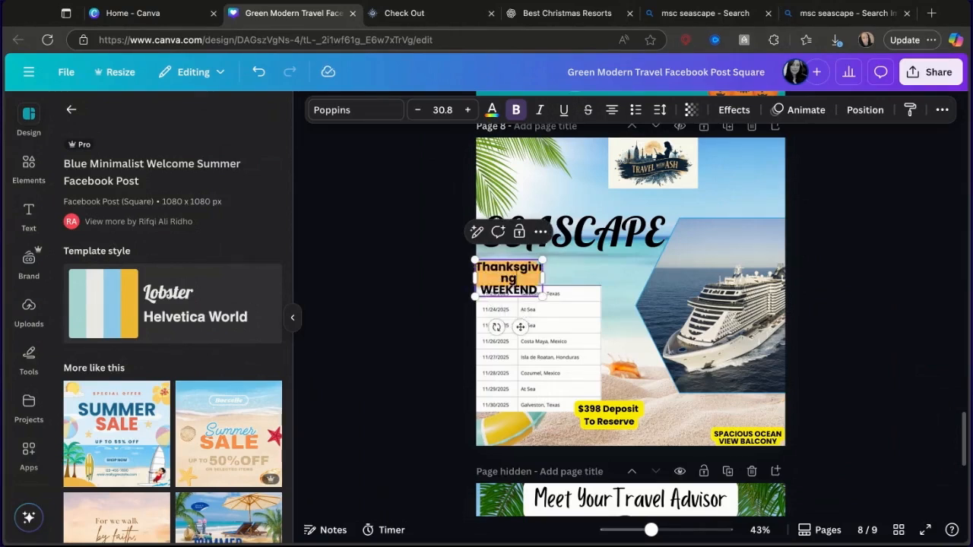
# - Widen the "Thanksgiving WEEKEND" text box, enlarge the orange arrow banner, and fit the text on top of it
pyautogui.moveTo(545, 278); pyautogui.dragTo(571, 270)
pyautogui.click(586, 269)
pyautogui.click(548, 285)
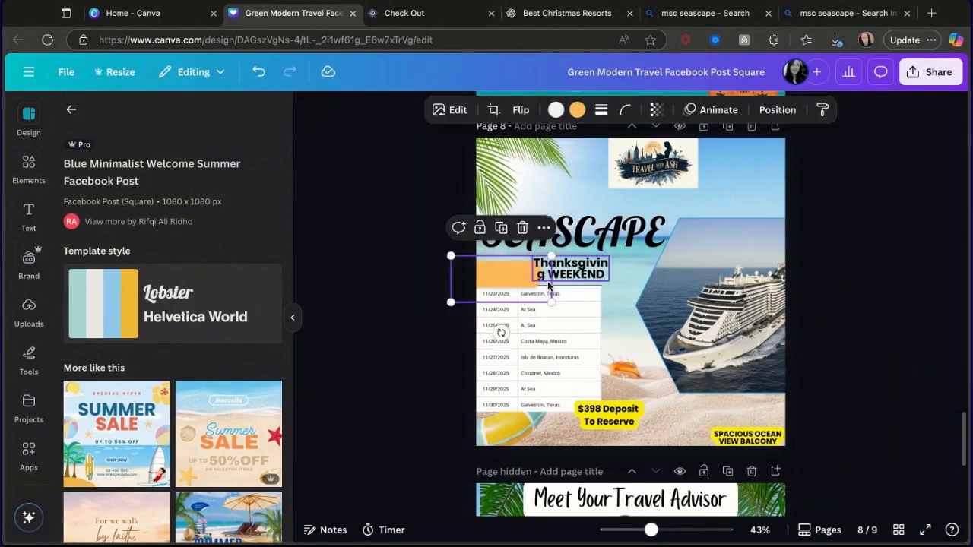
pyautogui.moveTo(552, 301); pyautogui.dragTo(577, 313)
pyautogui.moveTo(522, 293); pyautogui.dragTo(518, 289)
pyautogui.moveTo(592, 268); pyautogui.dragTo(560, 270)
pyautogui.click(877, 259)
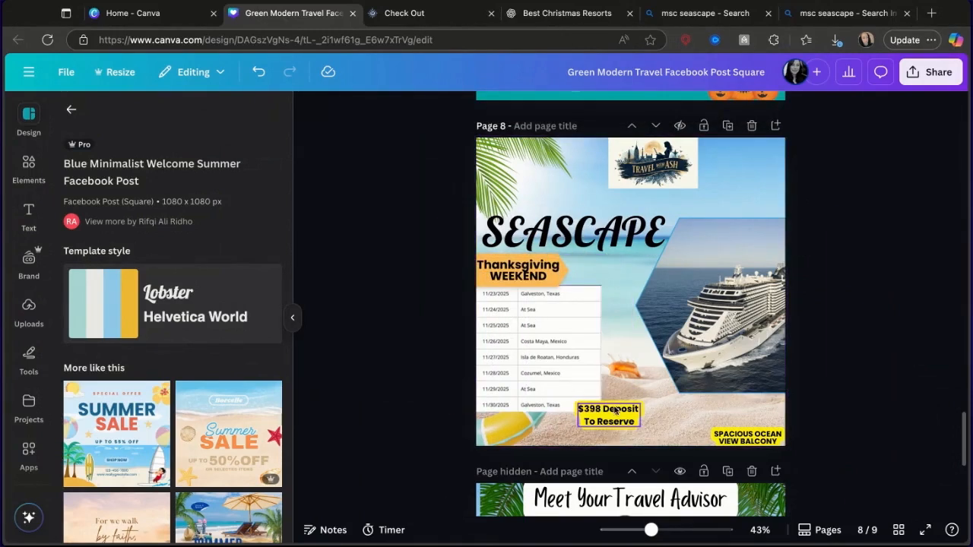
# - Lower the itinerary table slightly, and enlarge the "$398 Deposit To Reserve" label between the table and the ship photo
pyautogui.moveTo(597, 412); pyautogui.dragTo(619, 411)
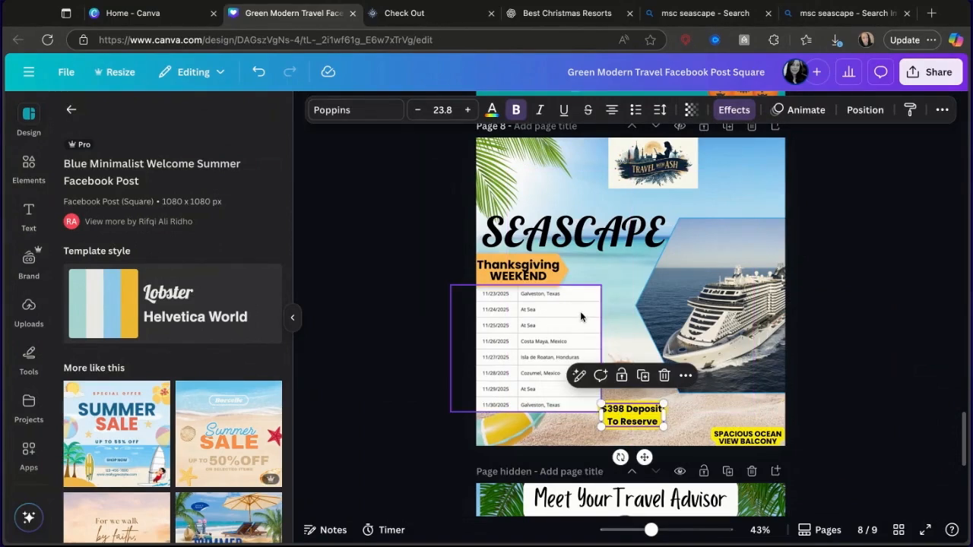
pyautogui.moveTo(580, 312); pyautogui.dragTo(579, 318)
pyautogui.moveTo(631, 425); pyautogui.dragTo(641, 392)
# - Try the Neon and Glitch text effects on the "SEASCAPE" title and apply the Echo effect
pyautogui.moveTo(640, 235)
pyautogui.mouseDown()
pyautogui.moveTo(630, 236)
pyautogui.moveTo(640, 237)
pyautogui.mouseUp()
pyautogui.click(729, 110)
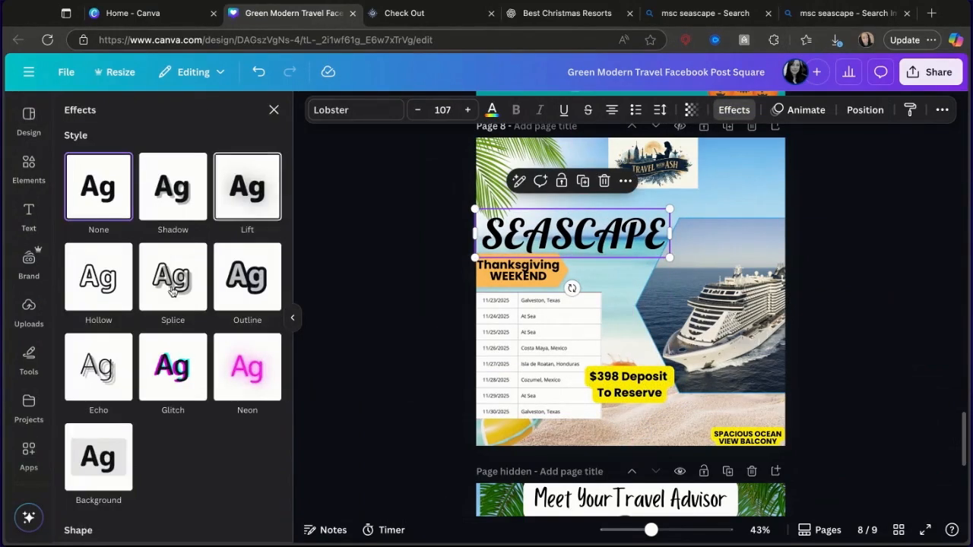
pyautogui.click(254, 376)
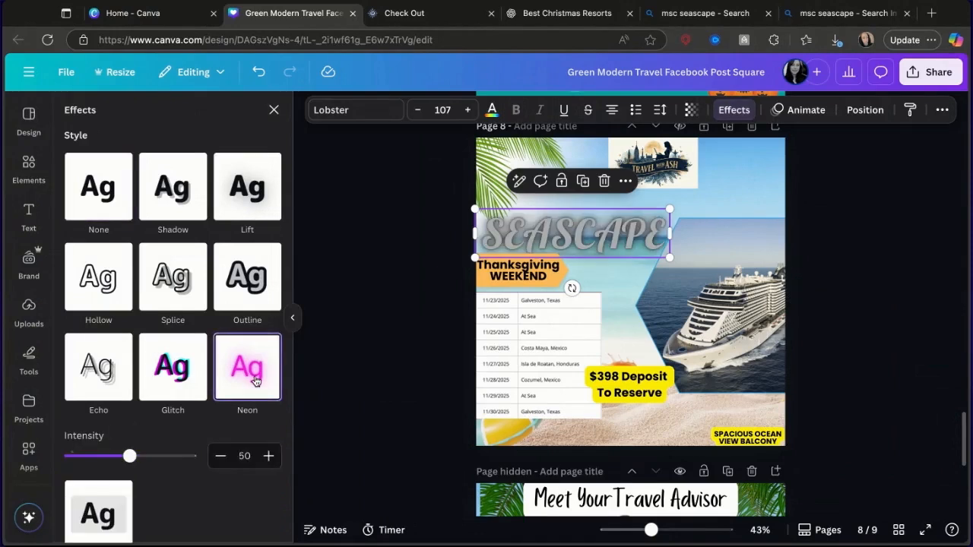
pyautogui.click(180, 371)
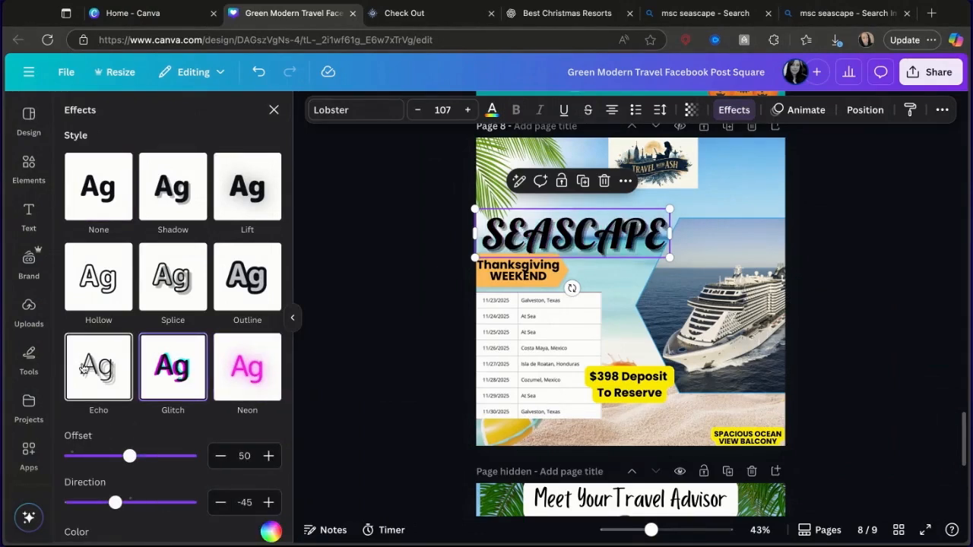
pyautogui.click(95, 318)
pyautogui.click(79, 419)
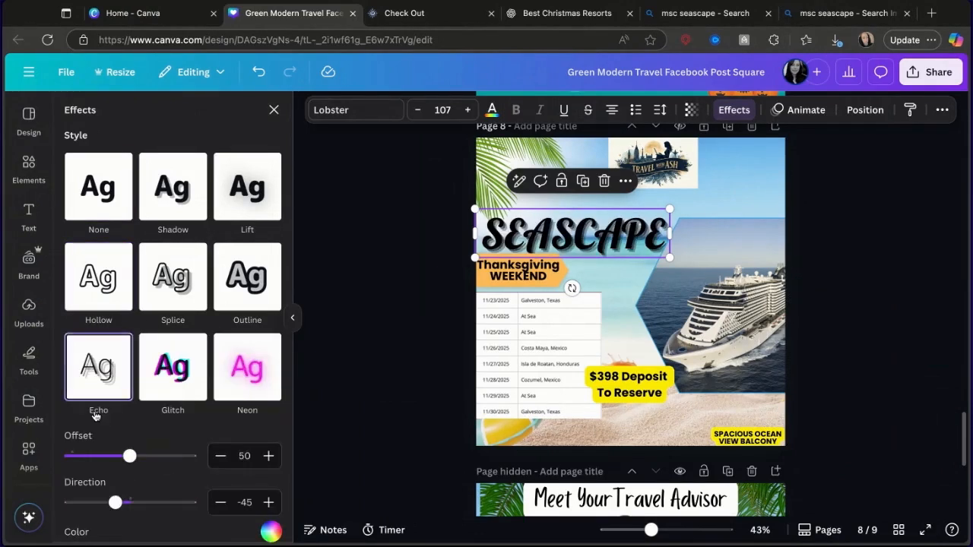
# - Try the Outline, Splice, Lift and Shadow text effects on the "SEASCAPE" title, and reset its effect to None
pyautogui.click(251, 280)
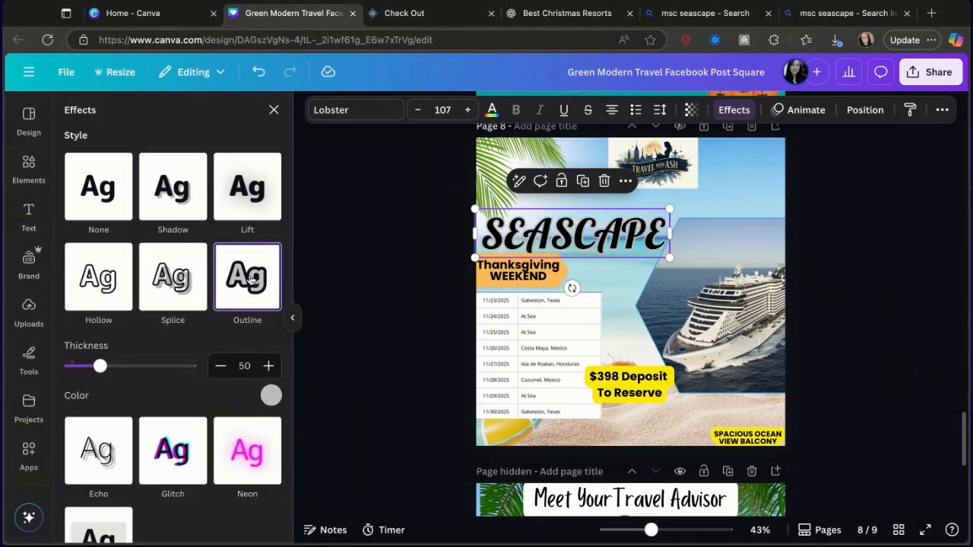
pyautogui.click(200, 269)
pyautogui.click(242, 189)
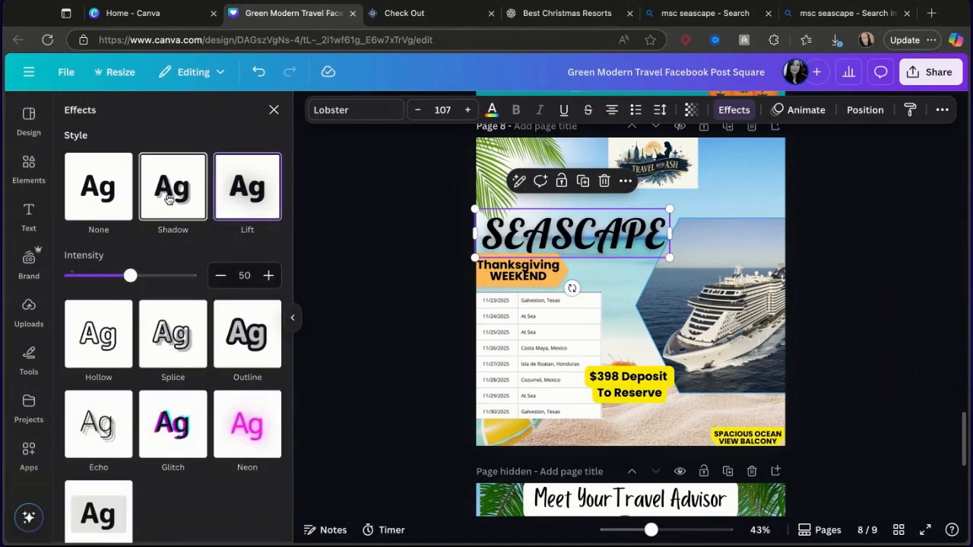
pyautogui.click(168, 199)
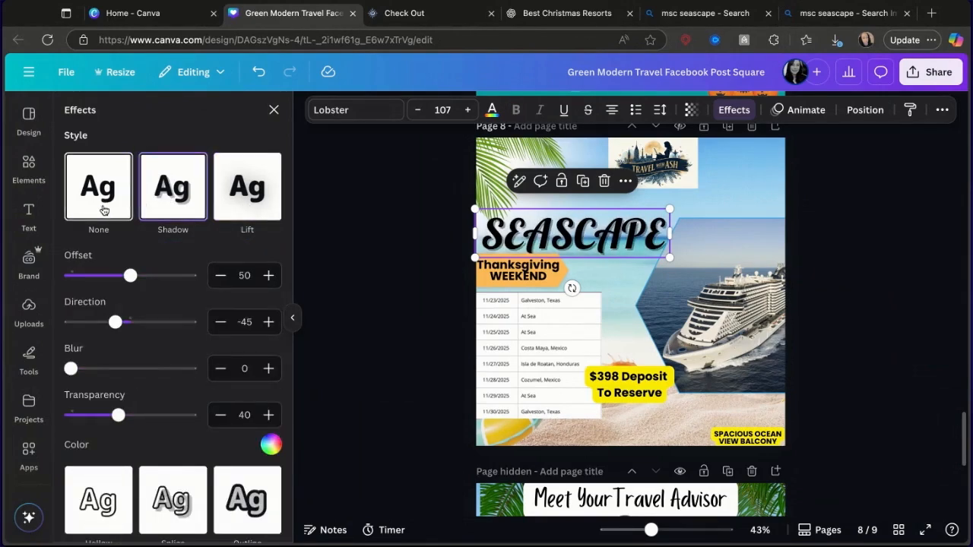
pyautogui.click(104, 210)
# - Apply the Background text effect to the "SEASCAPE" title
pyautogui.scroll(-1, 107, 343)
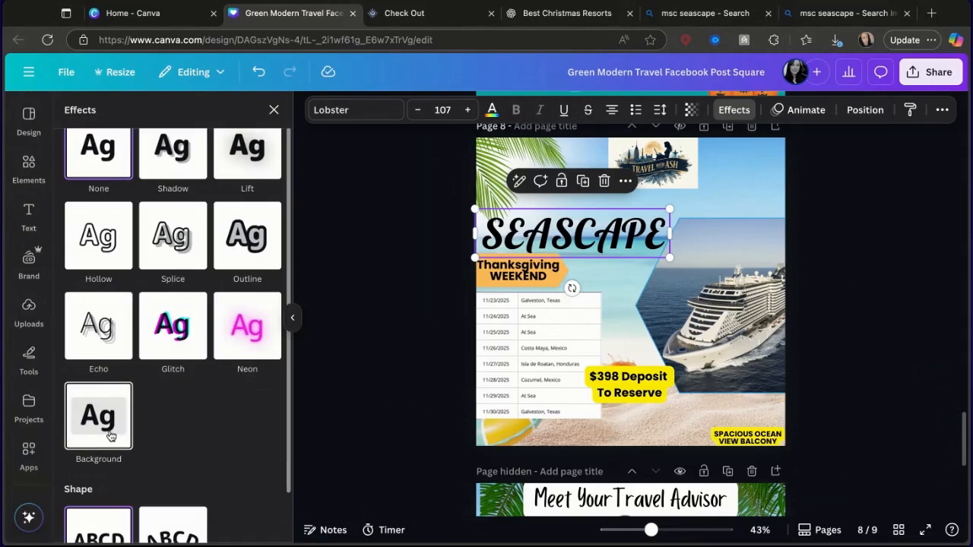
pyautogui.click(110, 436)
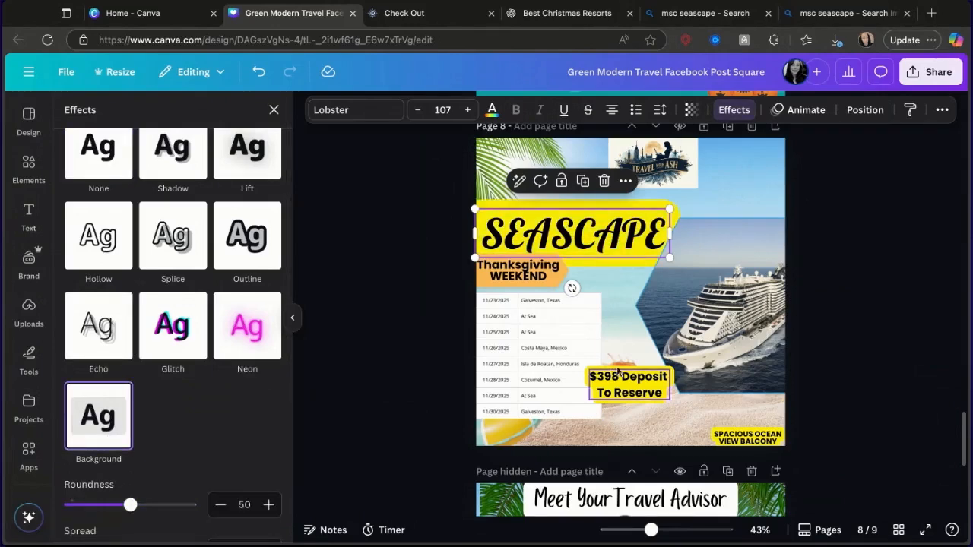
pyautogui.click(910, 341)
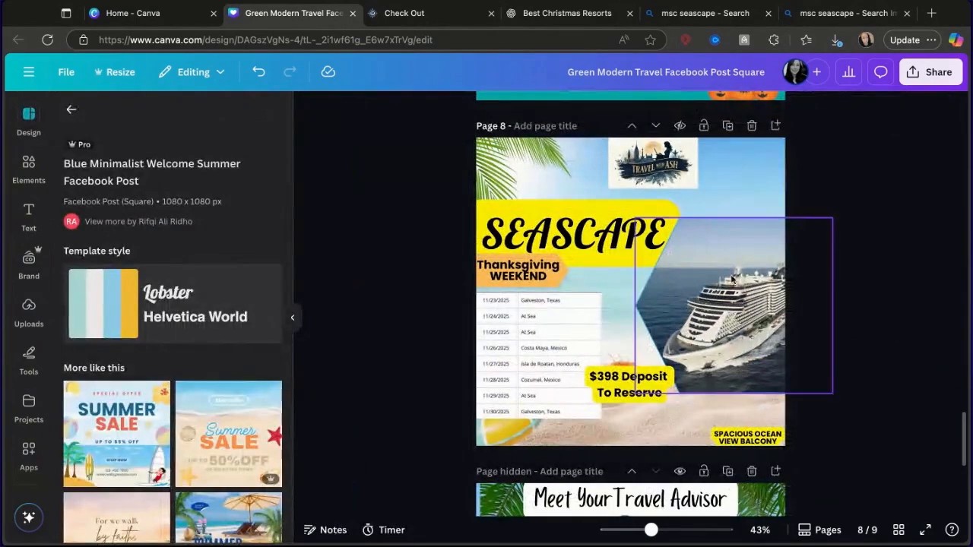
# - Recolor the "SEASCAPE" title's background effect, trying vivid azure and dark navy before choosing light yellow green (#f6f8f1)
pyautogui.click(595, 206)
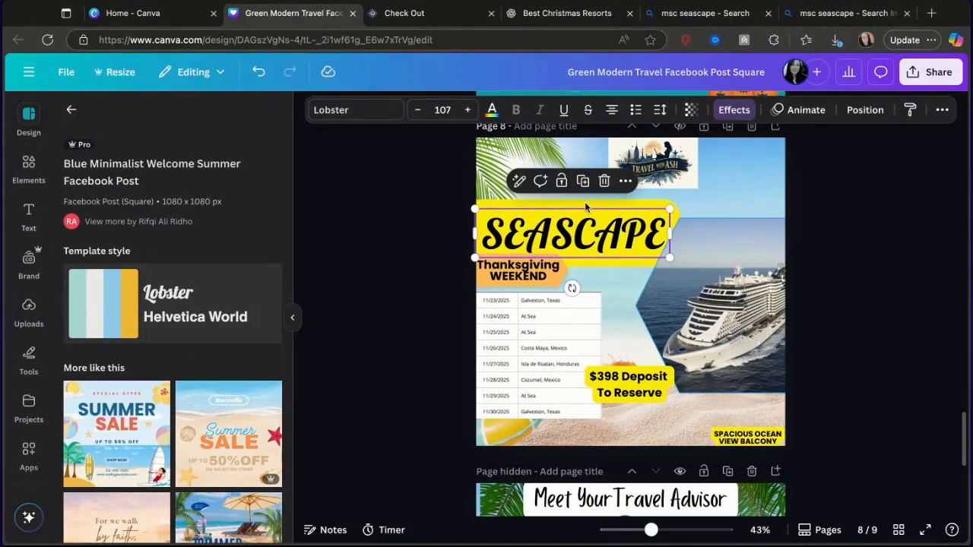
pyautogui.click(583, 201)
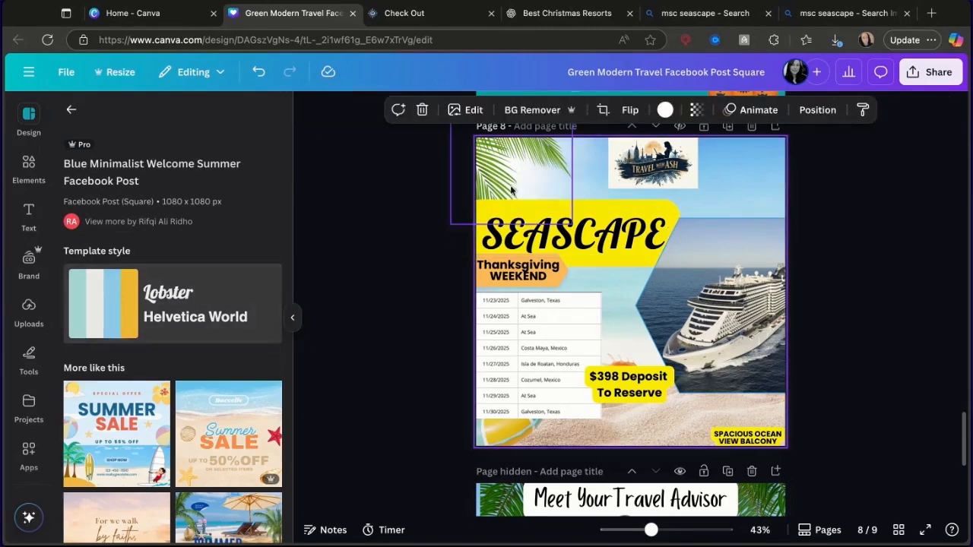
pyautogui.click(668, 206)
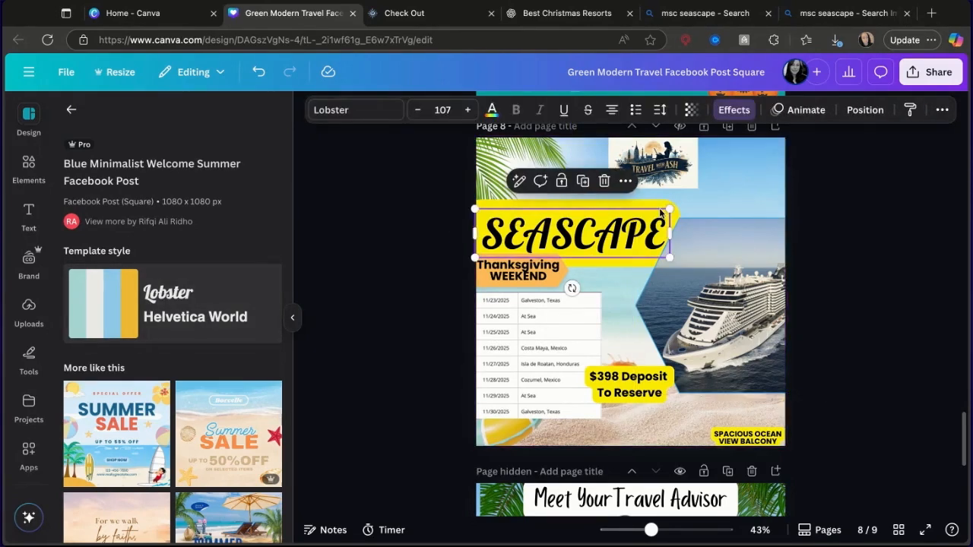
pyautogui.click(726, 111)
pyautogui.scroll(-5, 216, 357)
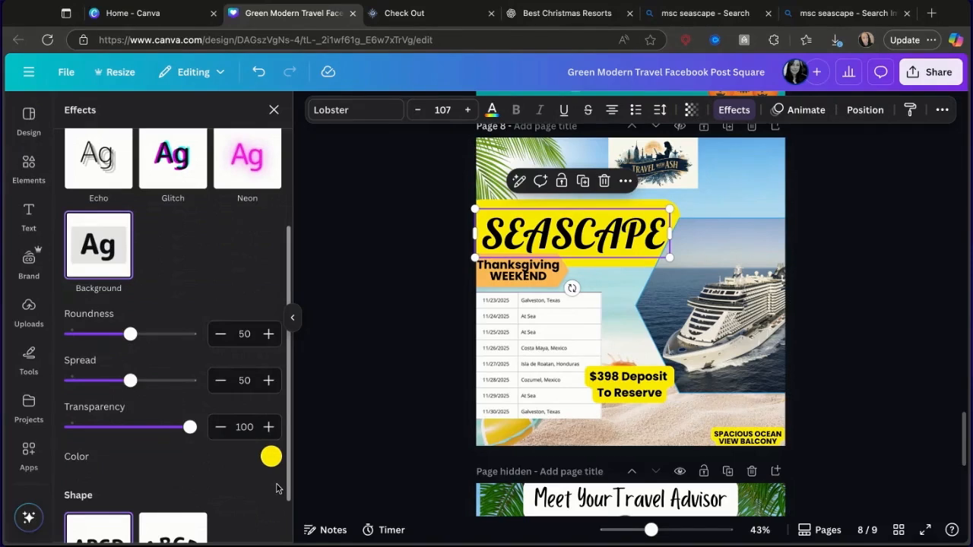
pyautogui.click(271, 456)
pyautogui.click(233, 375)
pyautogui.click(258, 294)
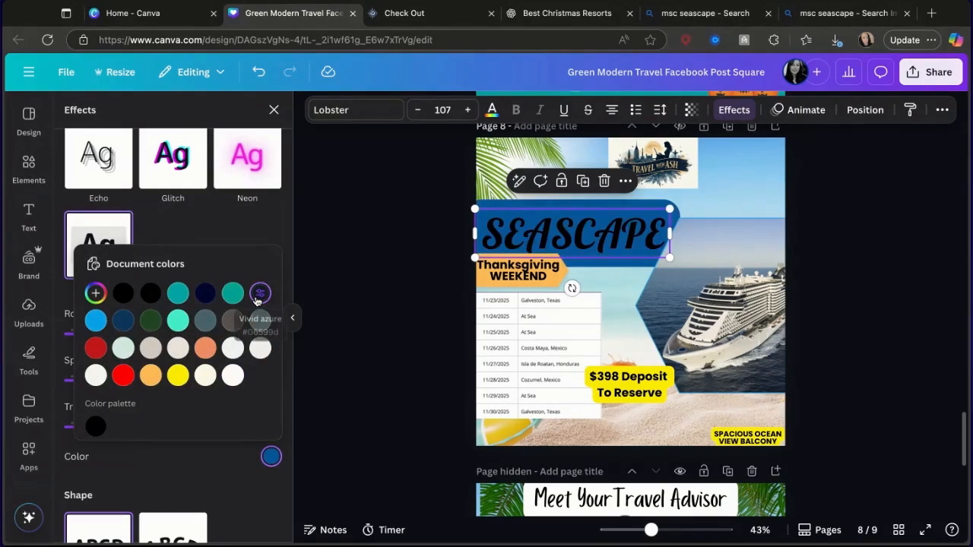
pyautogui.click(208, 296)
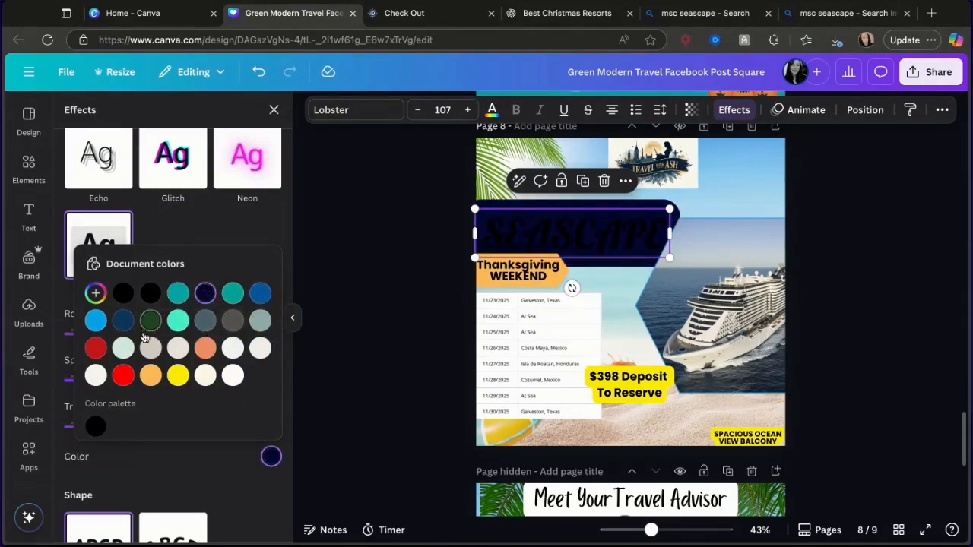
pyautogui.click(96, 375)
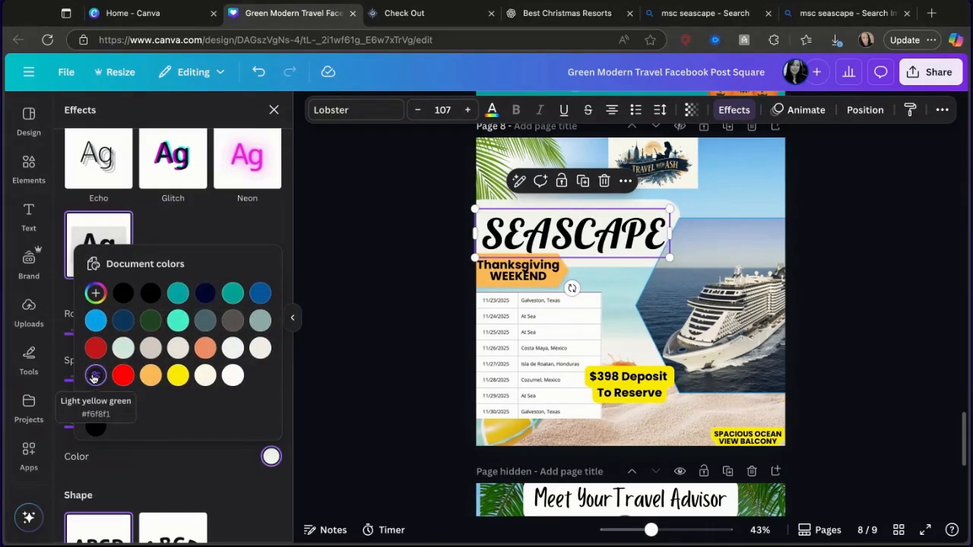
pyautogui.click(824, 249)
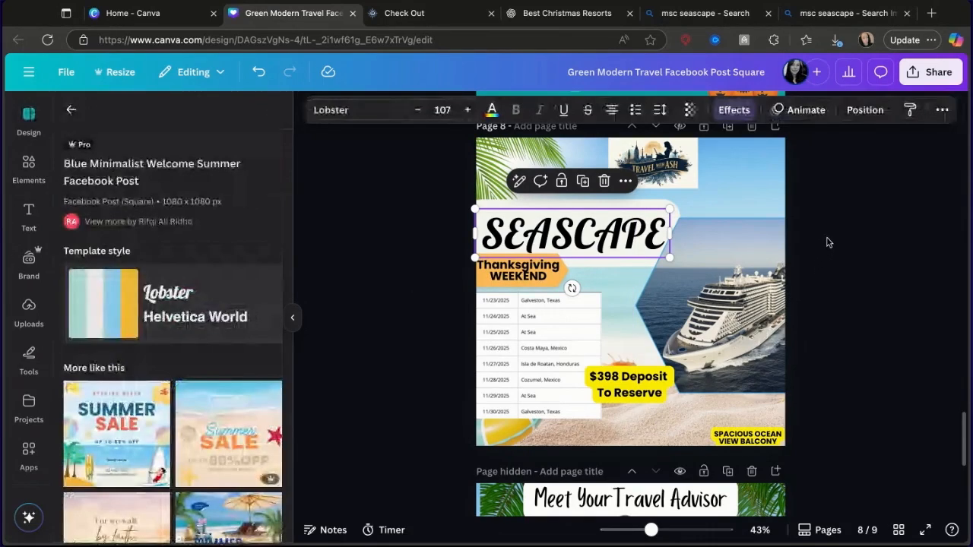
# - Move the agency logo slightly to the left along the flyer's top edge
pyautogui.click(327, 270)
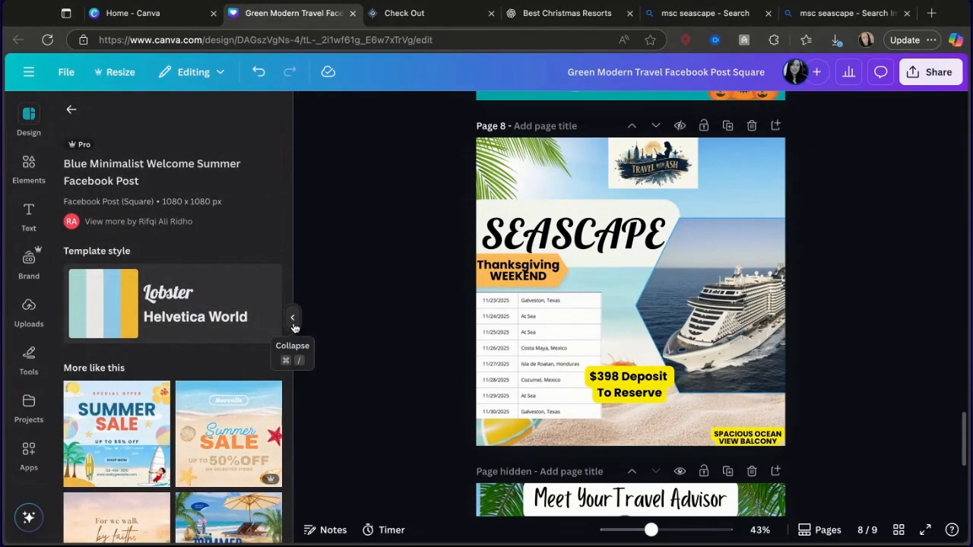
pyautogui.moveTo(649, 176)
pyautogui.mouseDown()
pyautogui.moveTo(639, 176)
pyautogui.moveTo(649, 176)
pyautogui.mouseUp()
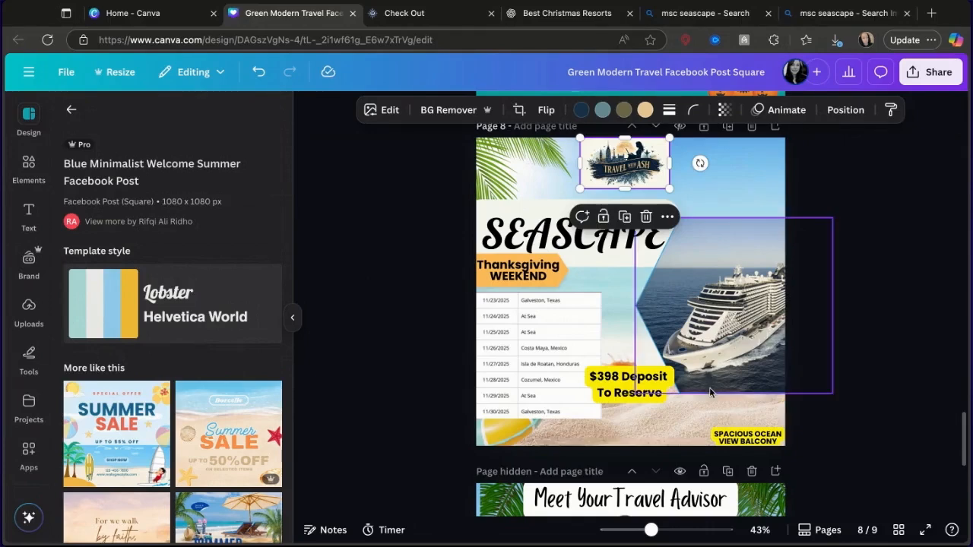
# - Switch to the MSC Book checkout page, close the itinerary details, and copy the cabin type "BALCONY BELLA" from the booking summary
pyautogui.click(429, 15)
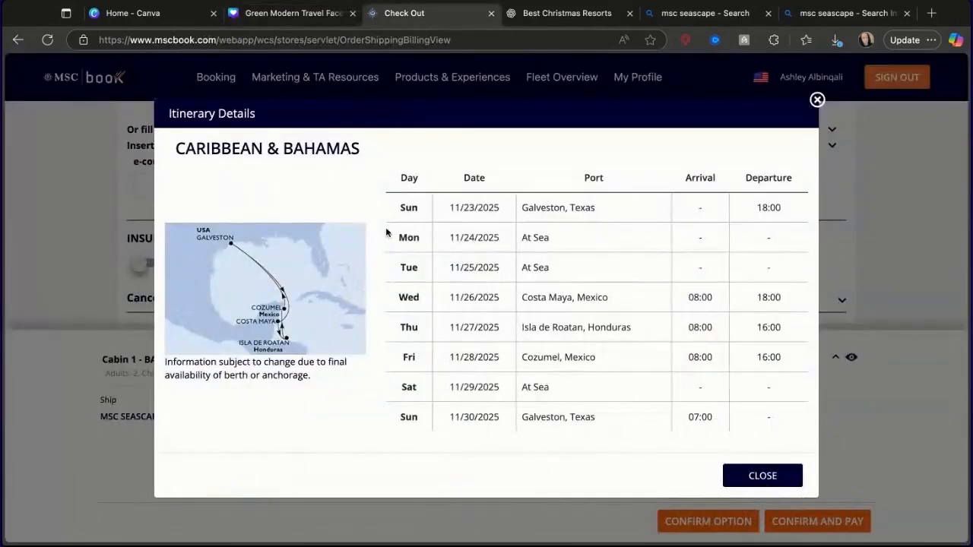
pyautogui.click(816, 101)
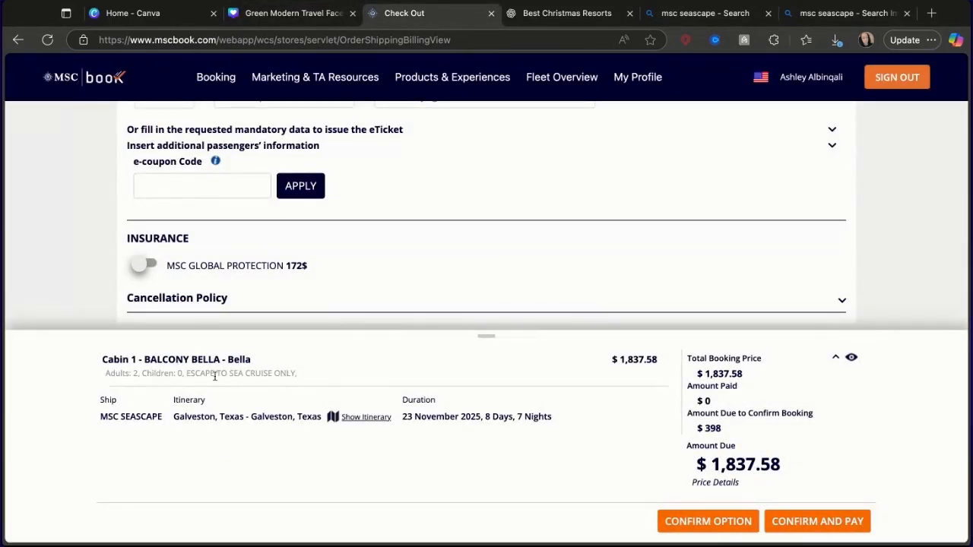
pyautogui.moveTo(145, 360); pyautogui.dragTo(220, 361)
pyautogui.hotkey('ctrl', 'c')
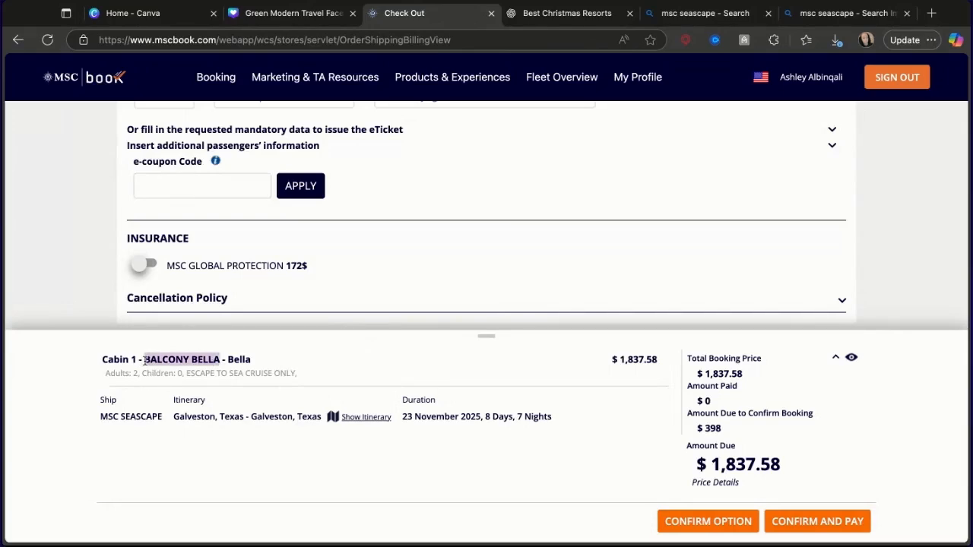
# - Switch to the Bing image search, close the ship photo, and search images for "msc seascape BALCONY BELLA"
pyautogui.click(819, 13)
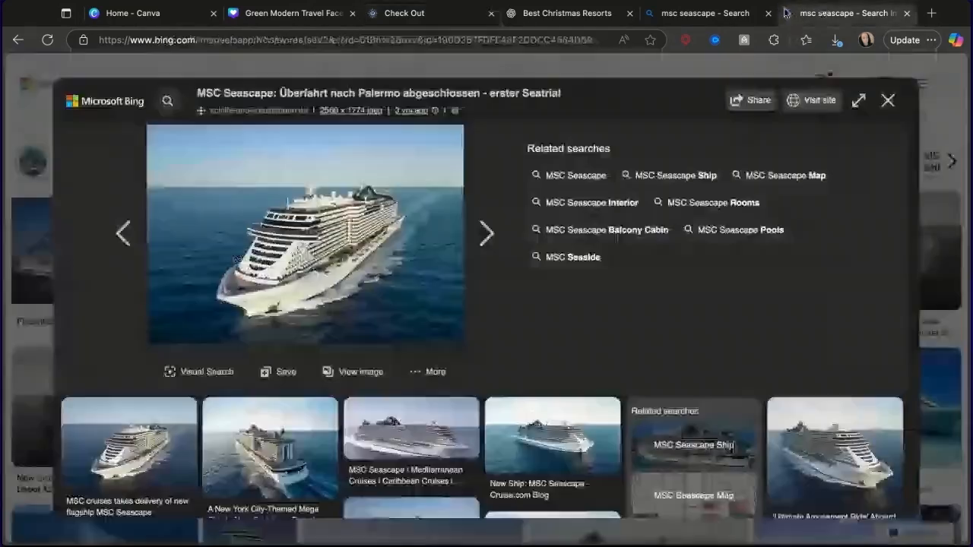
pyautogui.click(888, 99)
pyautogui.click(343, 79)
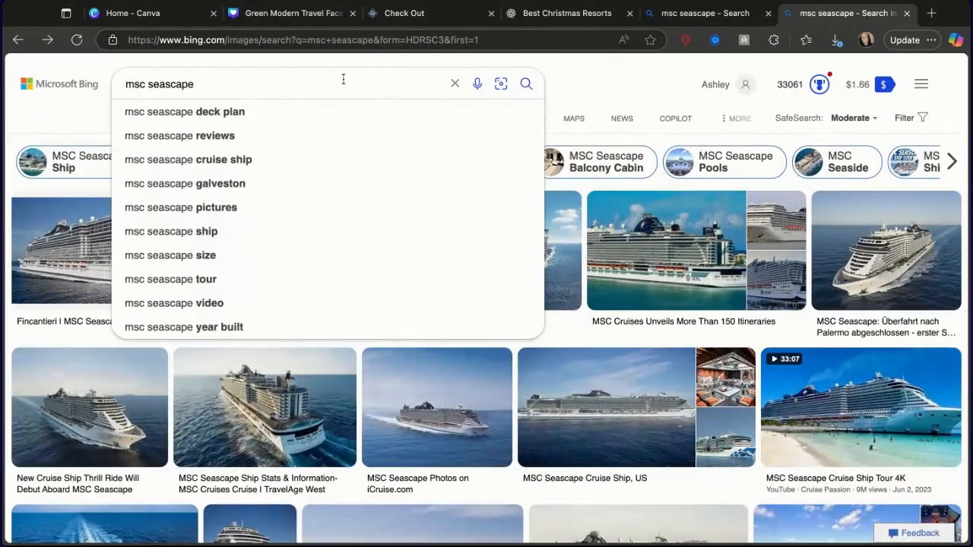
pyautogui.hotkey('ctrl', 'v')
pyautogui.press('Return')
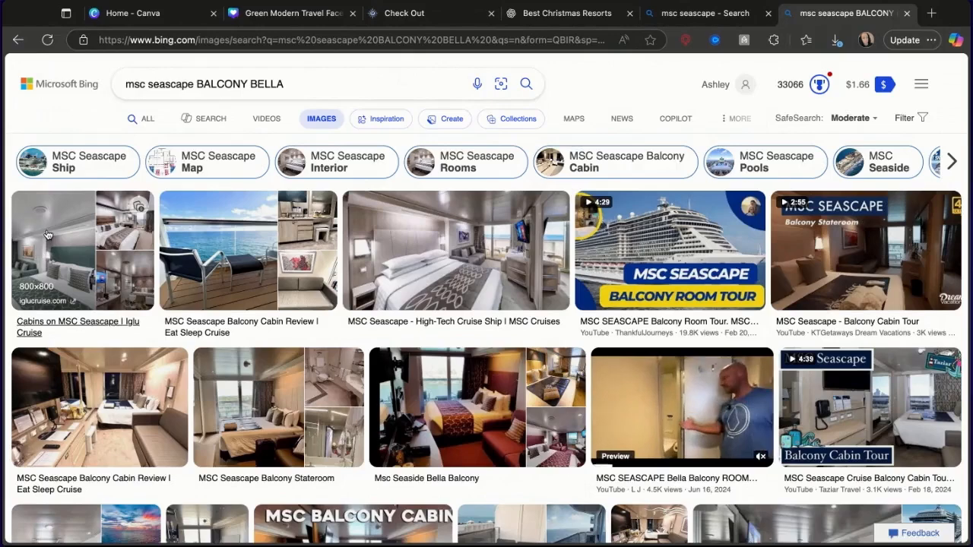
# - Check the first cabin photo, and look through the general web results for the Balcony Bella cabin
pyautogui.click(36, 282)
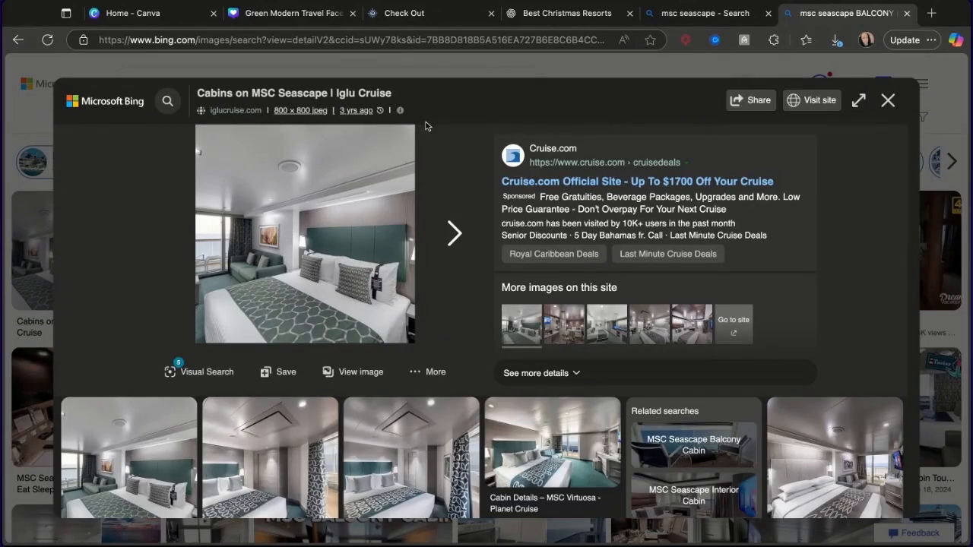
pyautogui.click(896, 91)
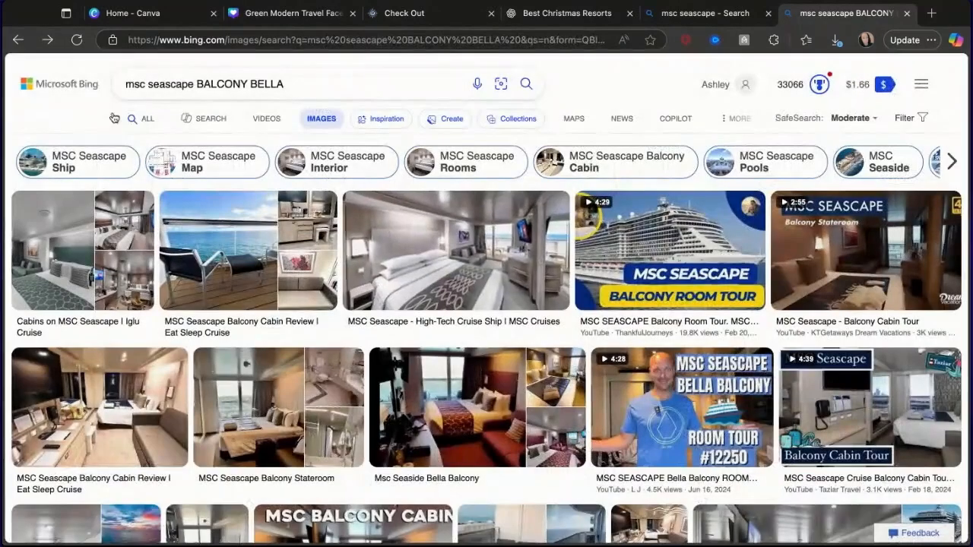
pyautogui.click(182, 120)
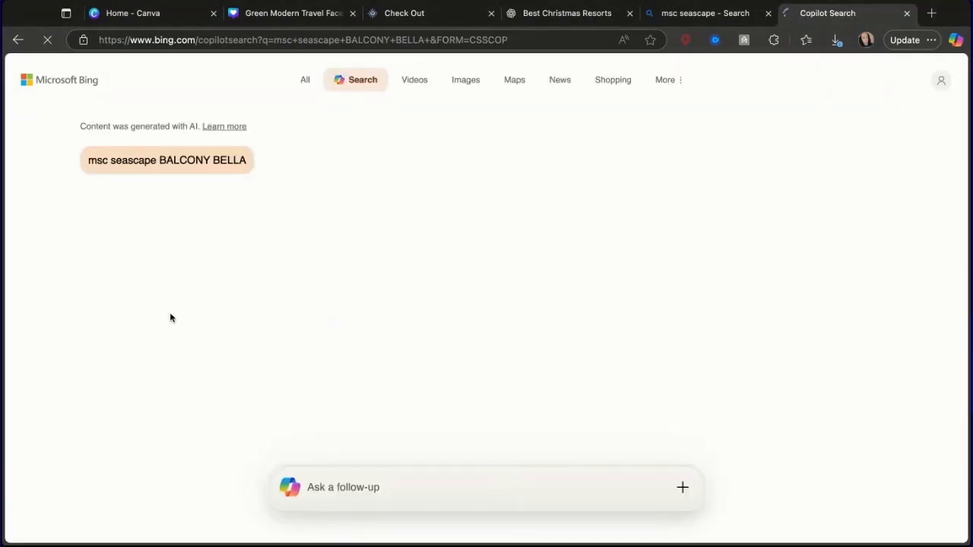
pyautogui.click(304, 79)
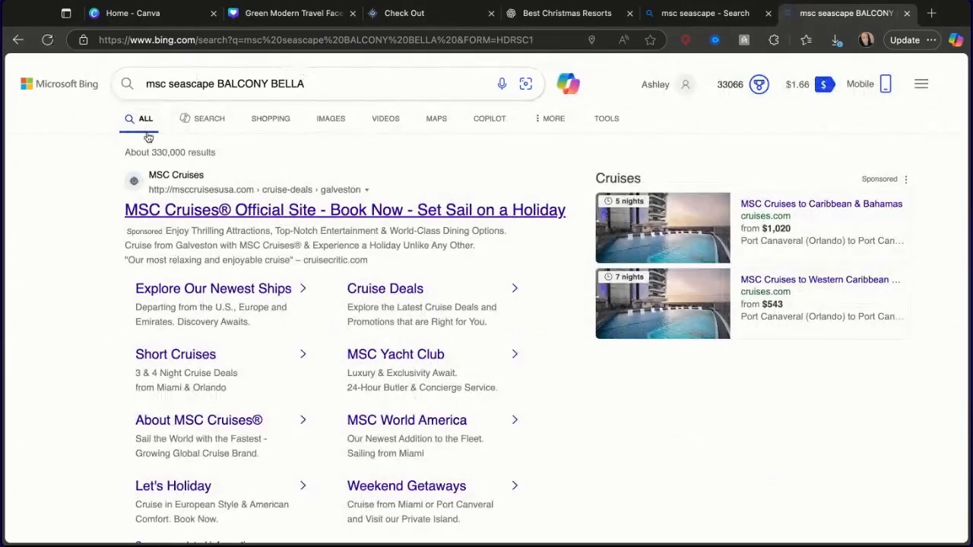
pyautogui.scroll(-5, 181, 266)
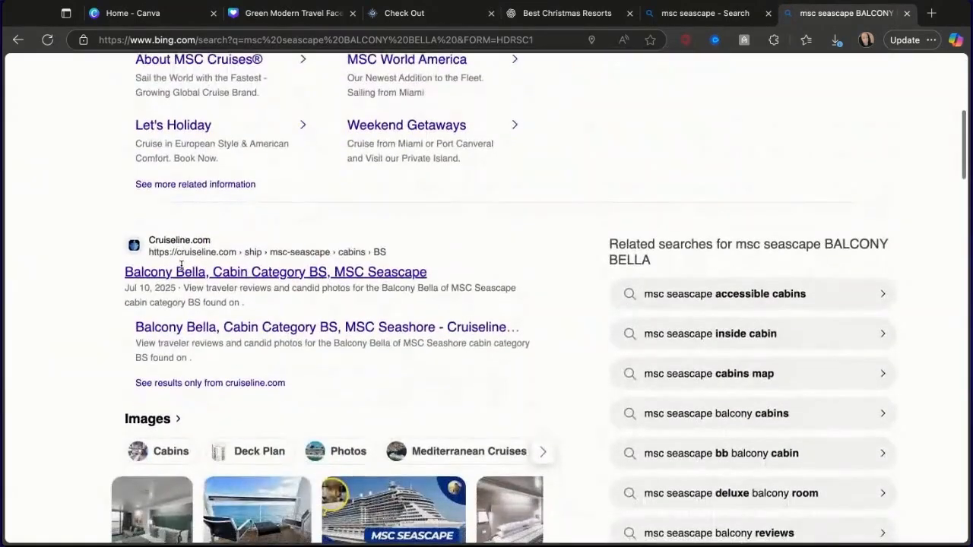
pyautogui.scroll(-2, 186, 285)
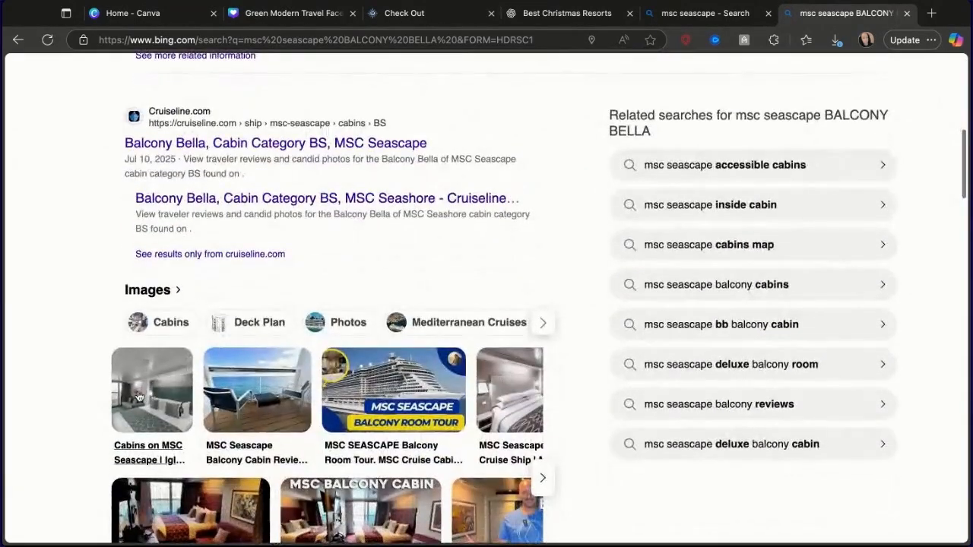
# - Open the first cabin image result and look through the neighbouring photos for a suitable MSC Seascape balcony stateroom
pyautogui.click(139, 395)
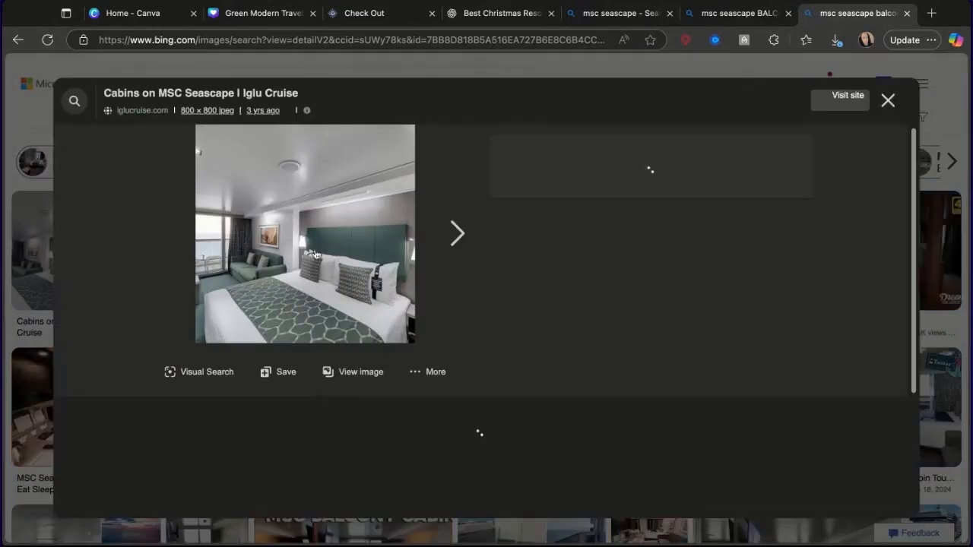
pyautogui.click(452, 236)
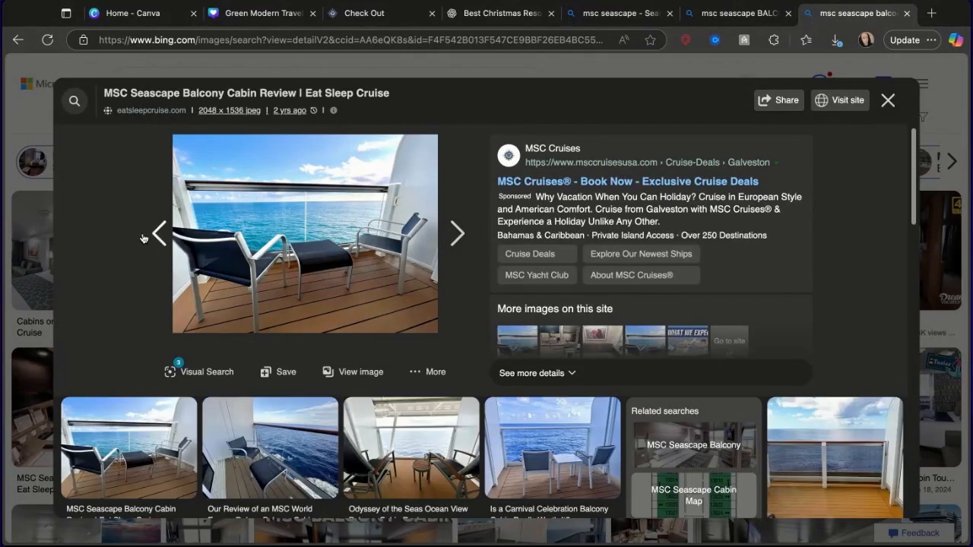
pyautogui.click(158, 237)
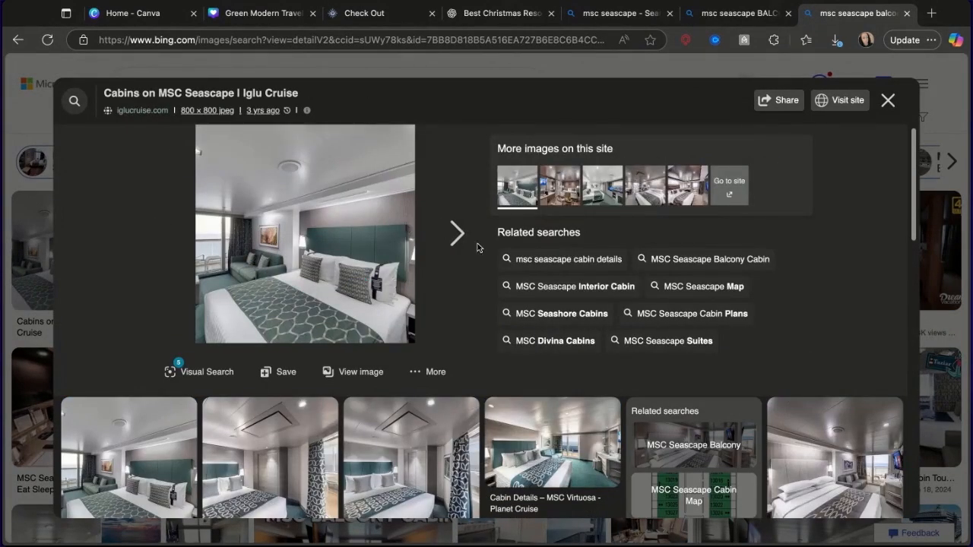
pyautogui.click(455, 237)
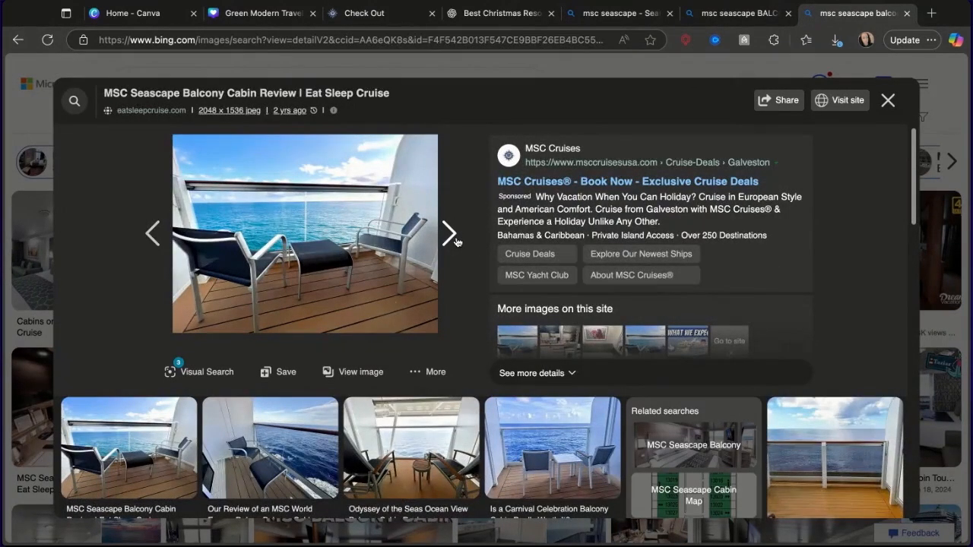
pyautogui.click(450, 235)
pyautogui.click(450, 236)
pyautogui.click(449, 235)
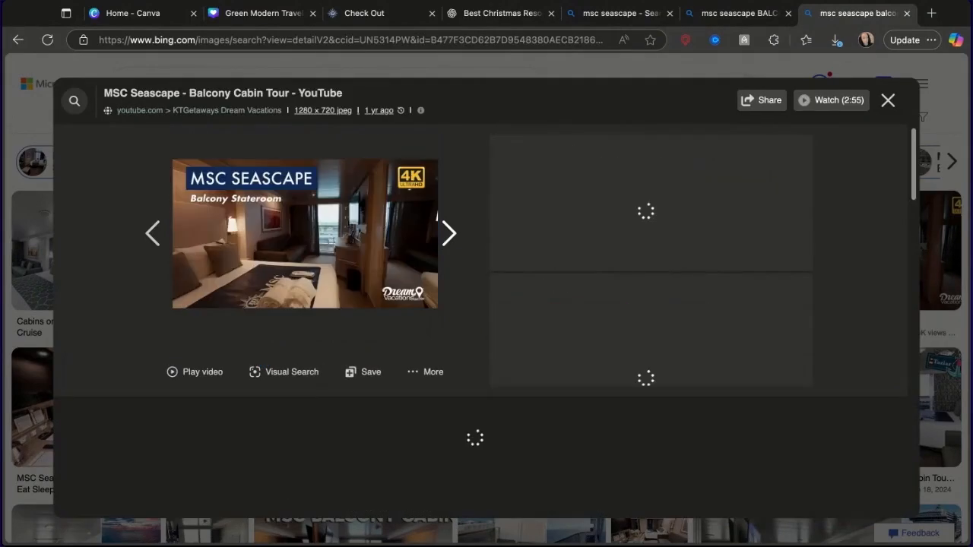
pyautogui.click(449, 234)
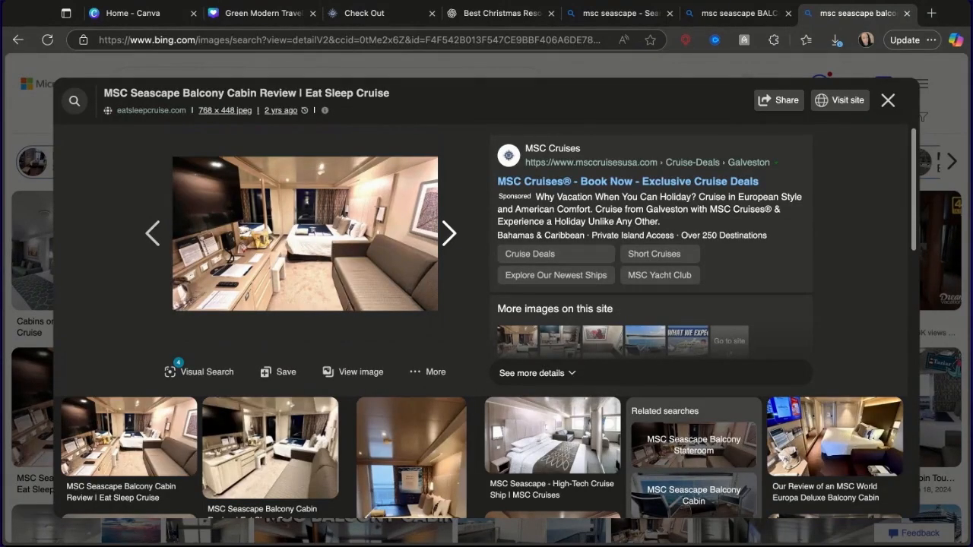
pyautogui.press('Right')
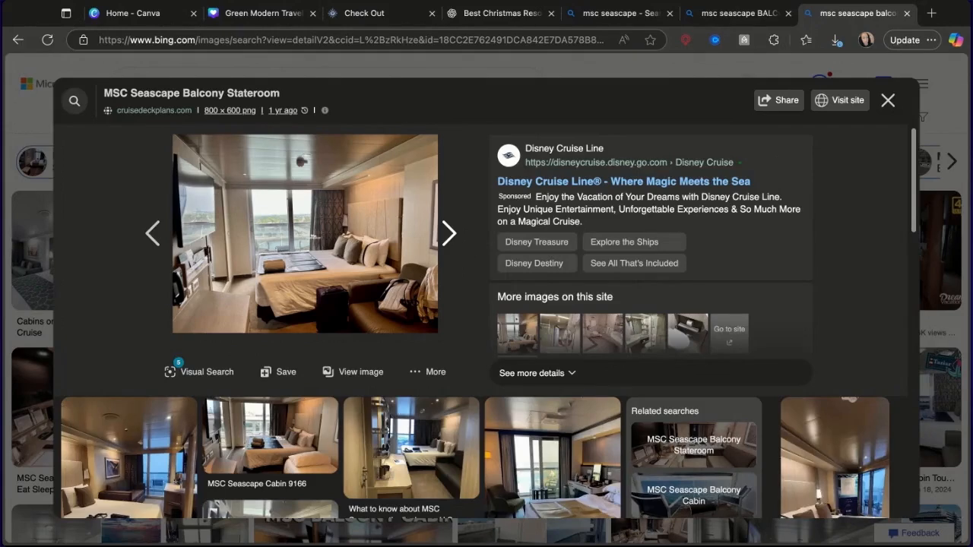
pyautogui.moveTo(290, 229)
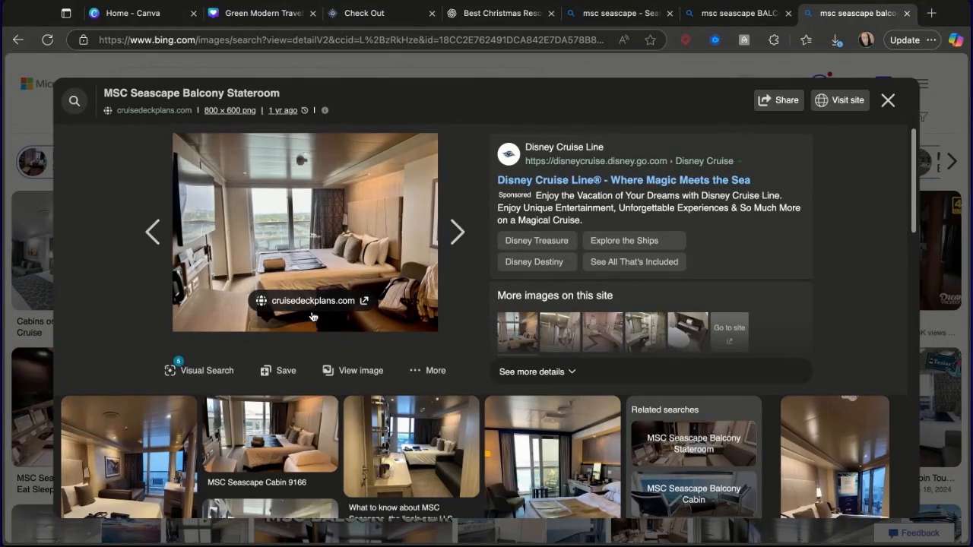
# - Examine the Cruisedeckplans source page of the balcony stateroom photo for cabin details, and return to the Bing image viewer
pyautogui.click(318, 308)
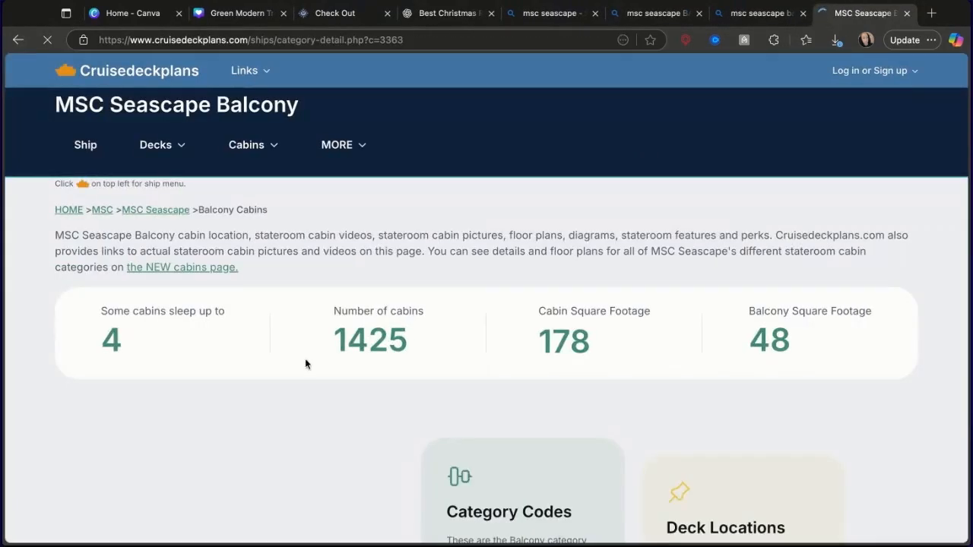
pyautogui.scroll(-6, 302, 367)
pyautogui.scroll(-1, 302, 371)
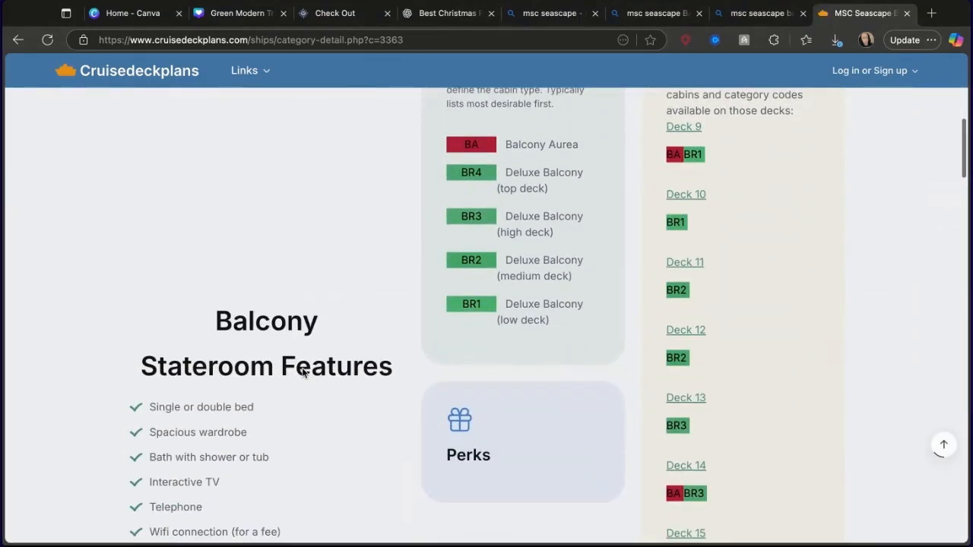
pyautogui.scroll(-2, 567, 276)
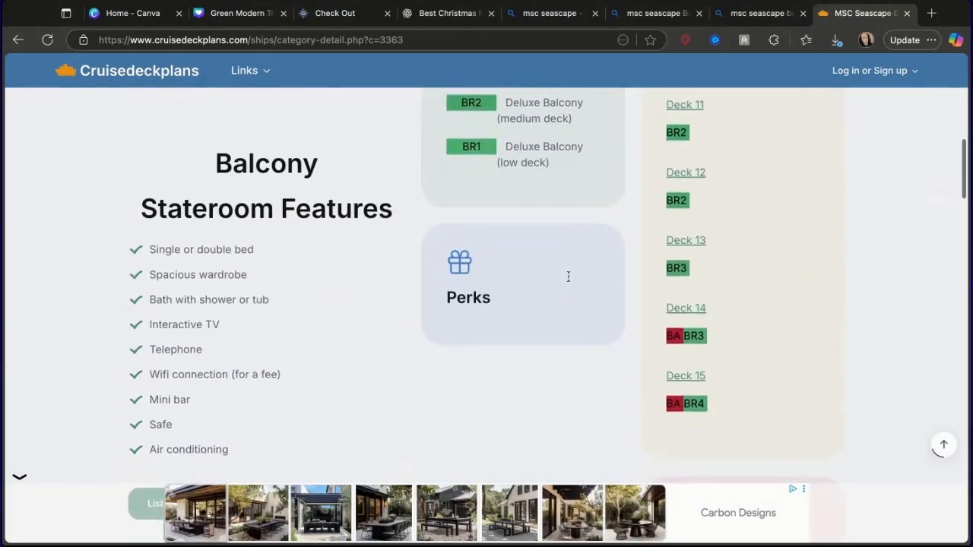
pyautogui.scroll(6, 567, 276)
pyautogui.scroll(-10, 568, 277)
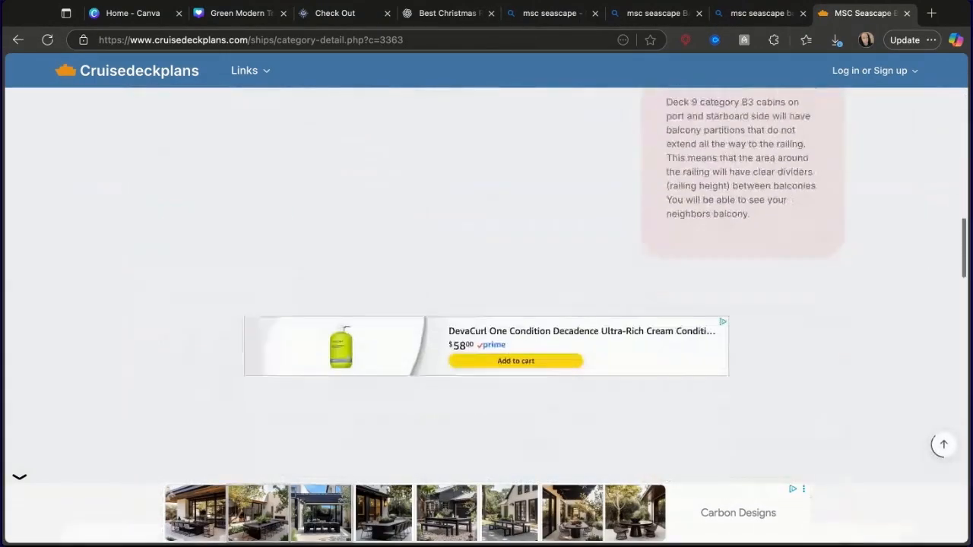
pyautogui.scroll(15, 568, 276)
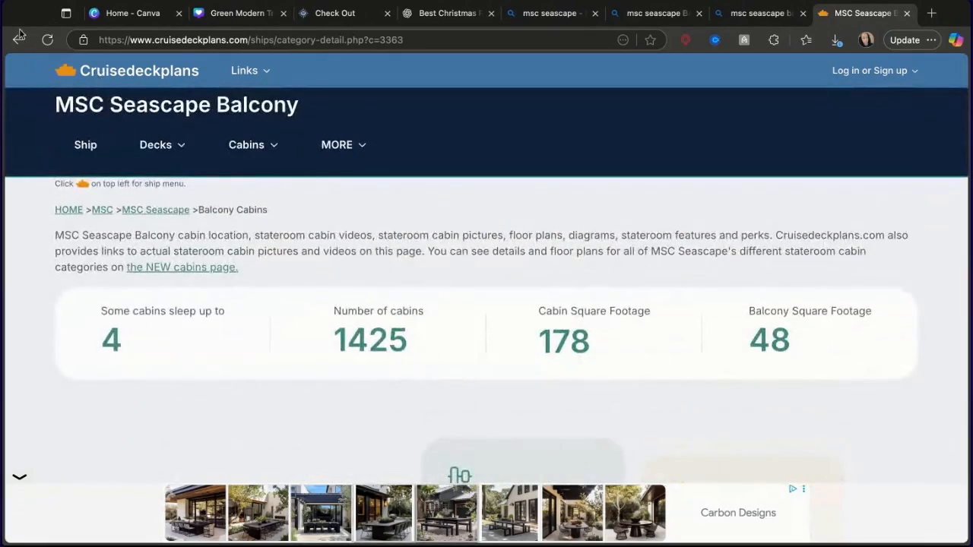
pyautogui.click(18, 40)
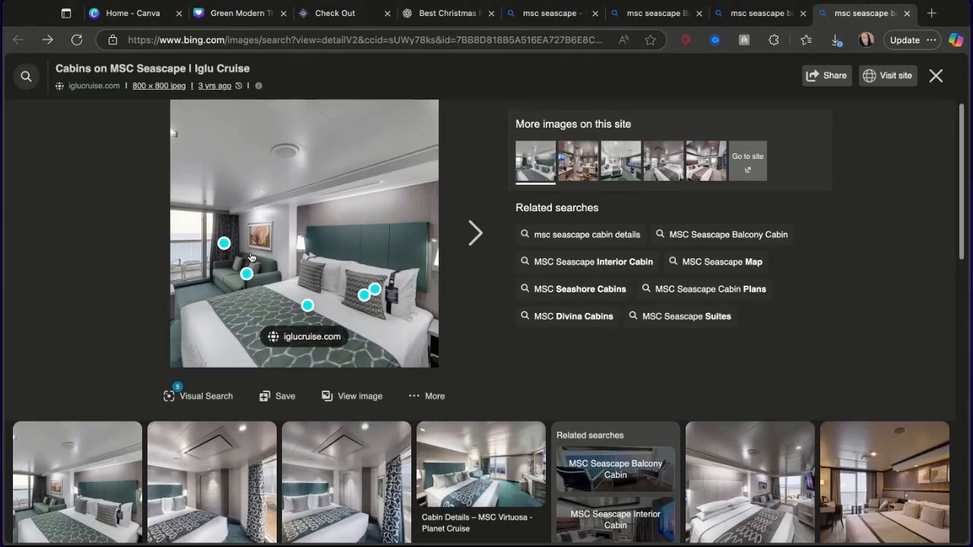
# - Look further through the balcony cabin image results, from the Iglu Cruise photo to the Eat Sleep Cruise review image
pyautogui.click(482, 241)
pyautogui.click(484, 241)
pyautogui.click(485, 242)
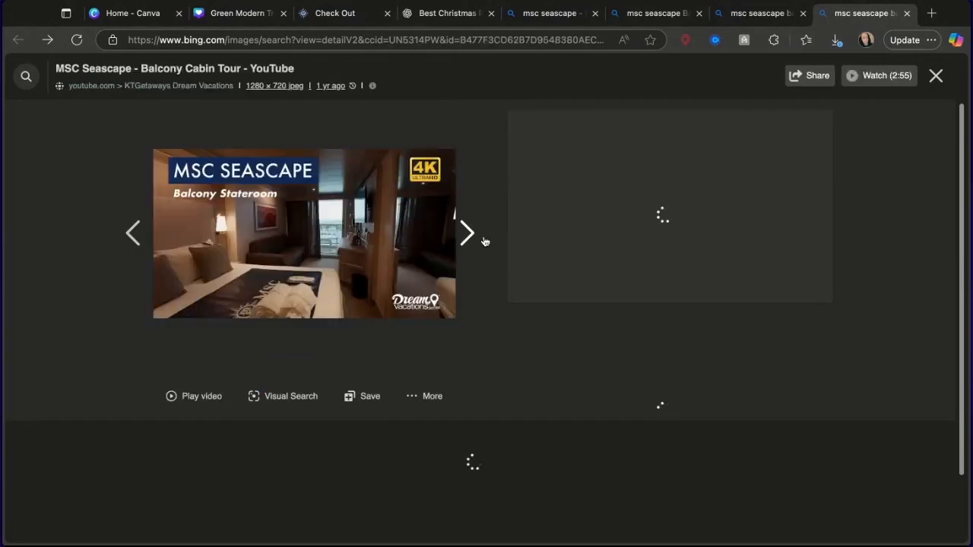
pyautogui.click(468, 234)
pyautogui.click(141, 238)
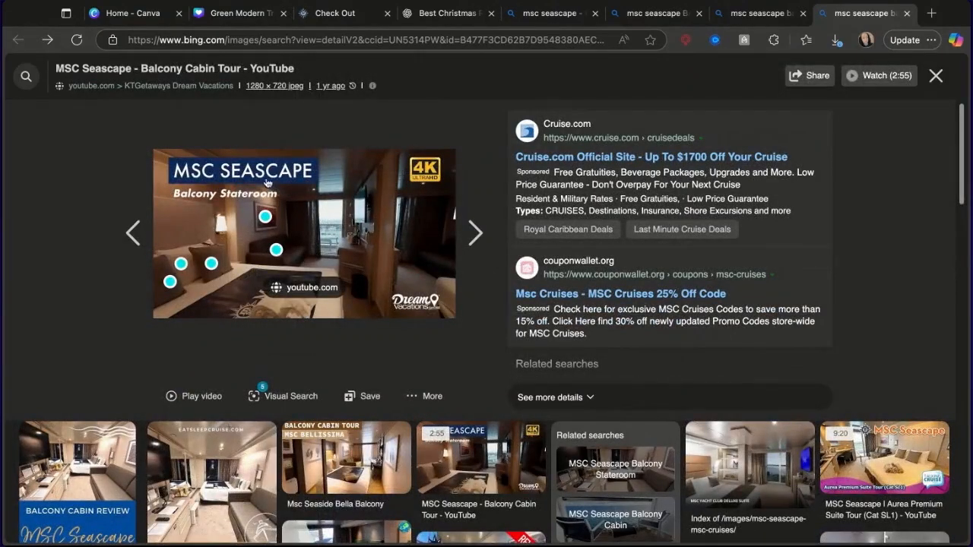
pyautogui.click(484, 233)
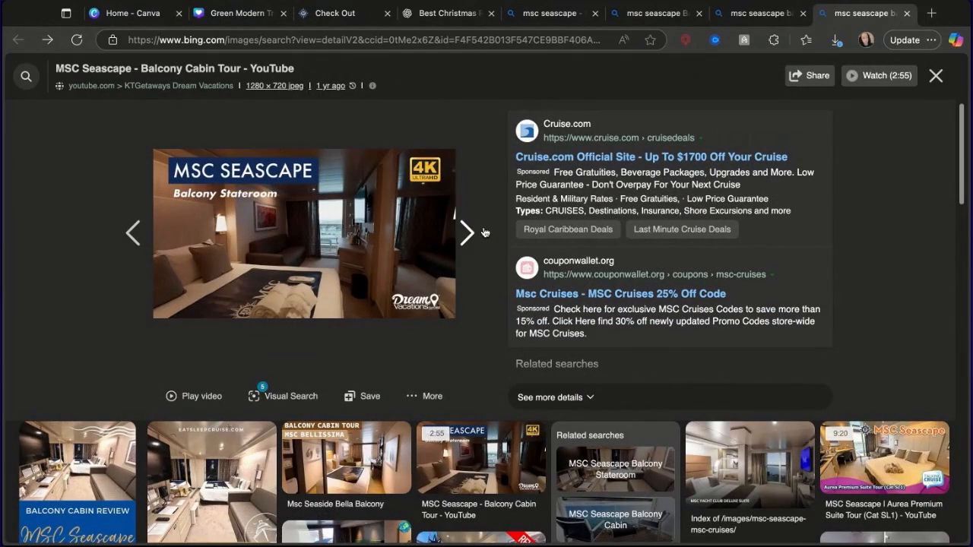
pyautogui.click(484, 232)
pyautogui.click(484, 232)
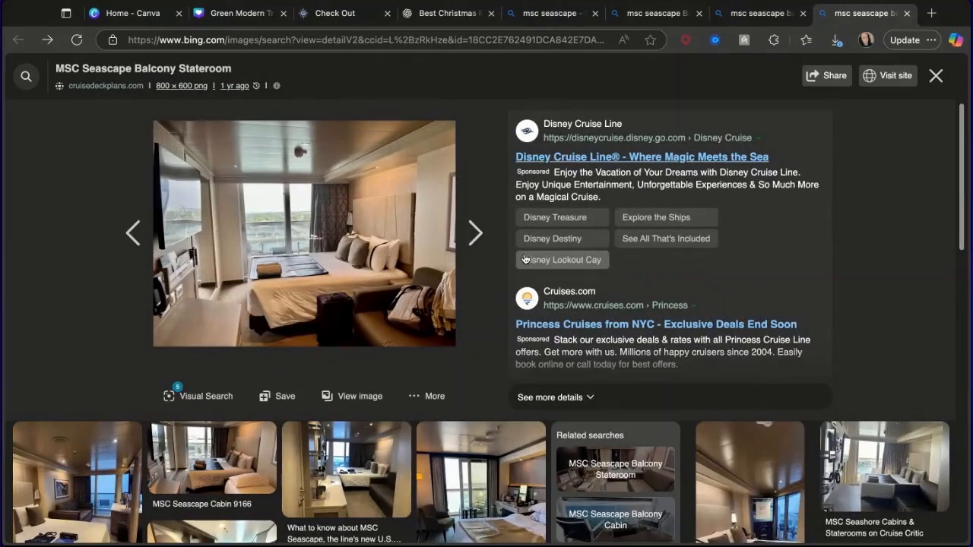
pyautogui.click(469, 235)
pyautogui.click(469, 238)
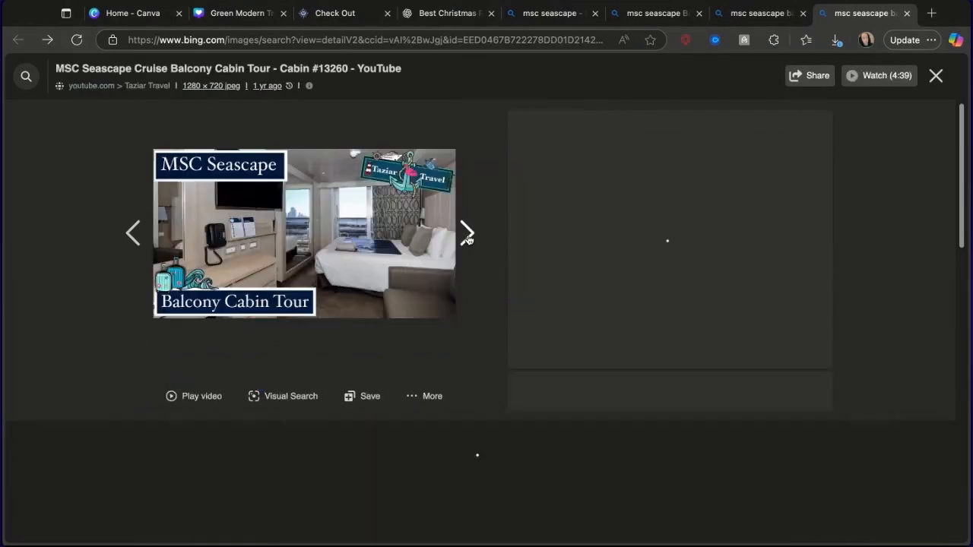
pyautogui.click(467, 235)
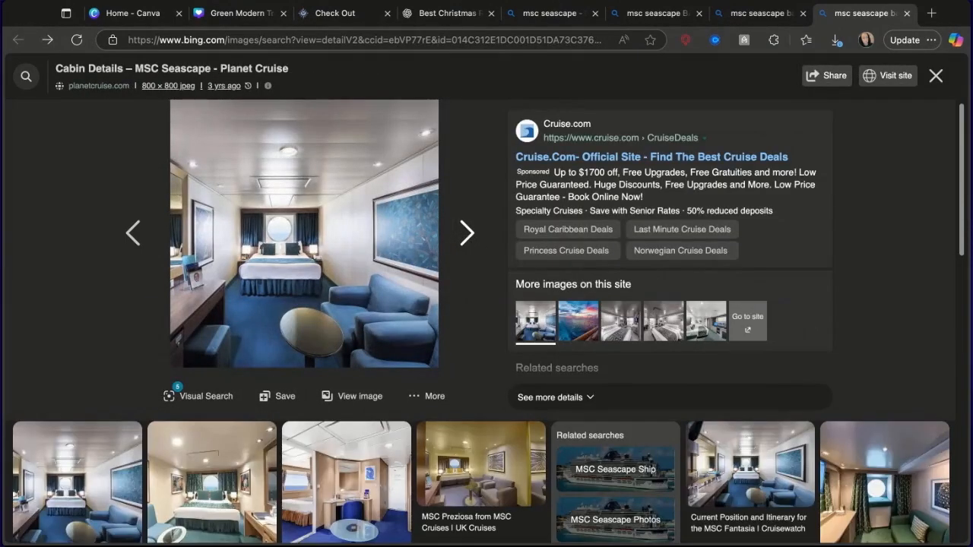
pyautogui.click(467, 235)
pyautogui.click(468, 235)
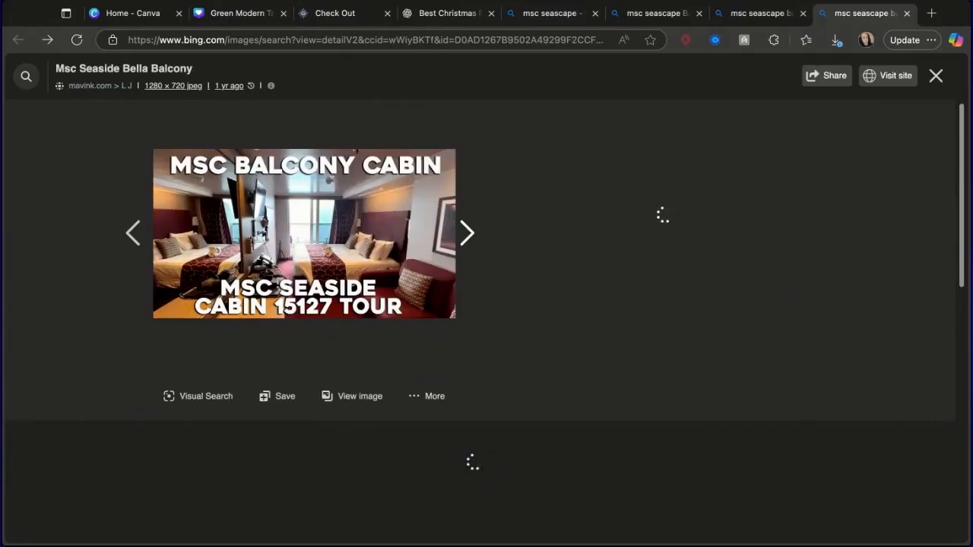
pyautogui.click(467, 235)
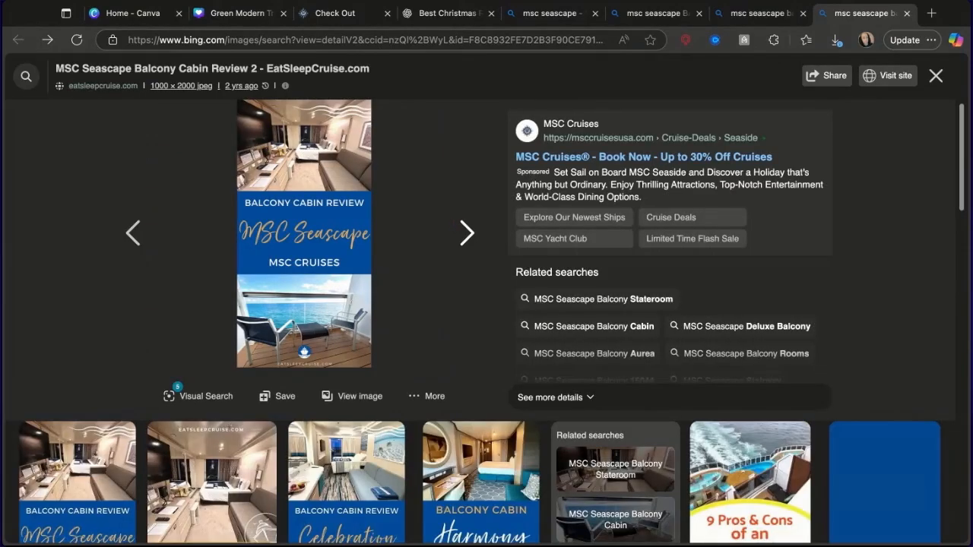
# - Go back through the results and compare the cruisedeckplans.com, Seaside Bella and Eat Sleep Cruise cabin photos
pyautogui.click(128, 249)
pyautogui.click(128, 249)
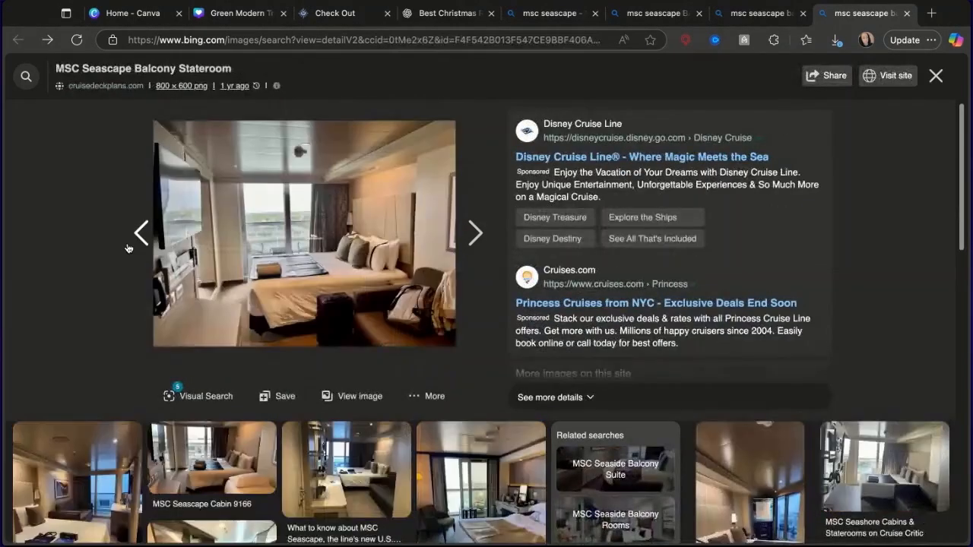
pyautogui.click(128, 248)
pyautogui.click(477, 249)
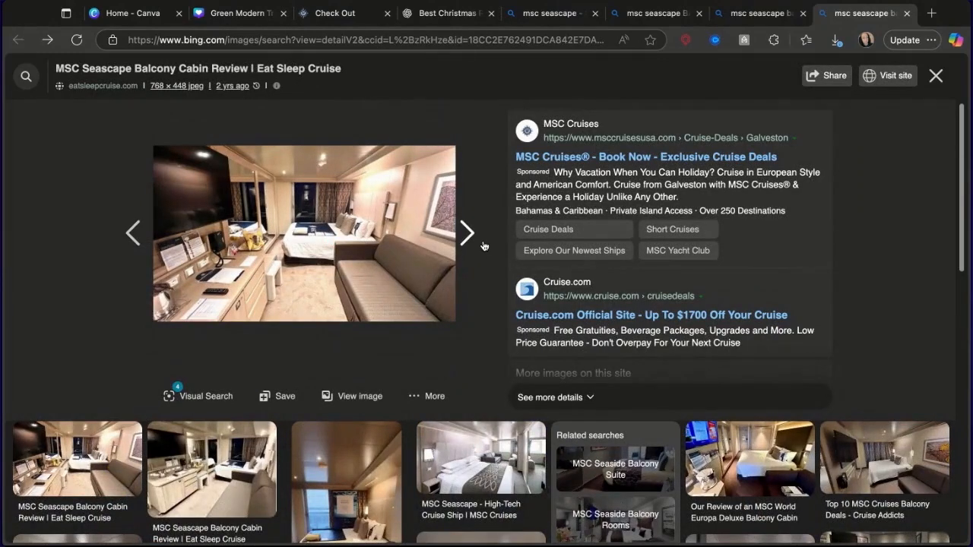
pyautogui.click(485, 245)
pyautogui.click(137, 240)
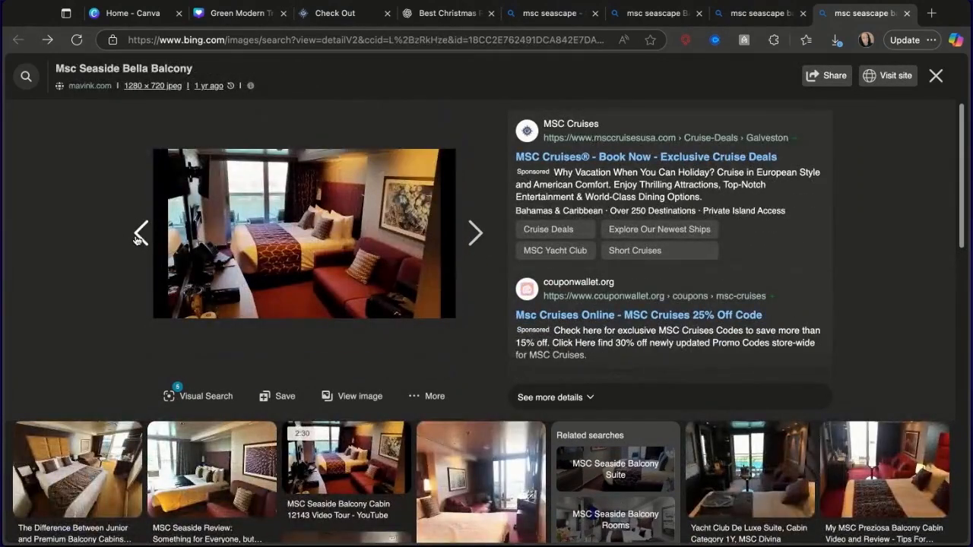
pyautogui.click(138, 240)
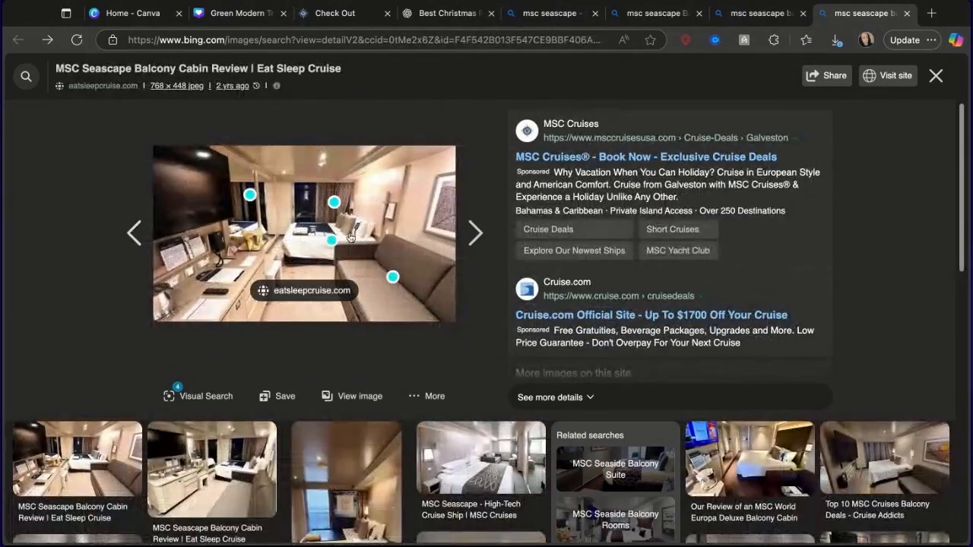
# - Copy the MSC Cruises balcony bedroom photo into the Canva flyer, and fit it small above the yellow caption in the lower-right corner
pyautogui.click(142, 237)
pyautogui.click(142, 238)
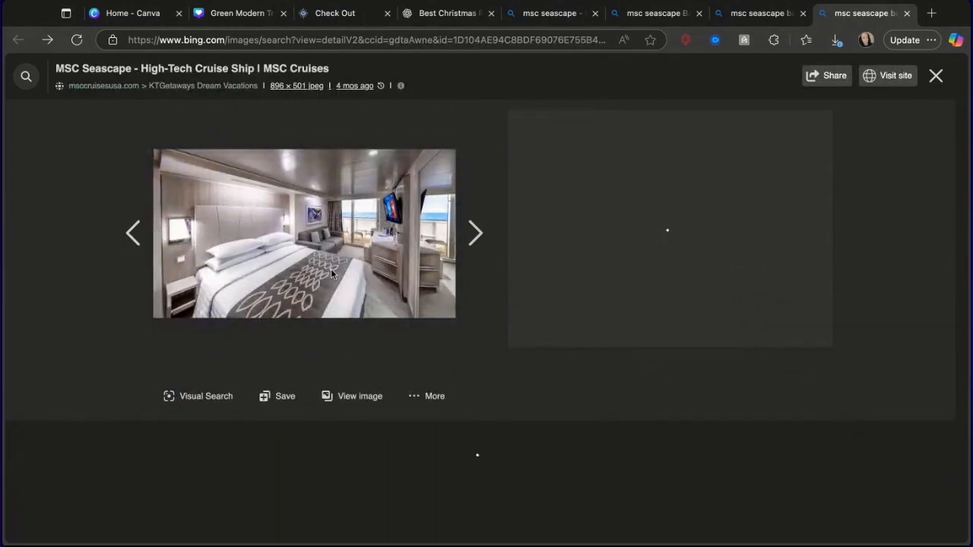
pyautogui.click(237, 13)
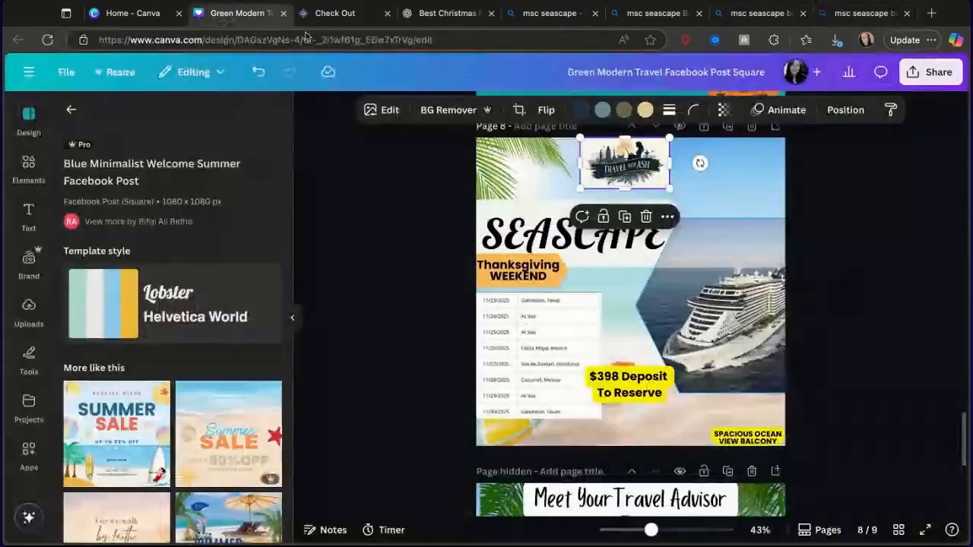
pyautogui.hotkey('ctrl', 'v')
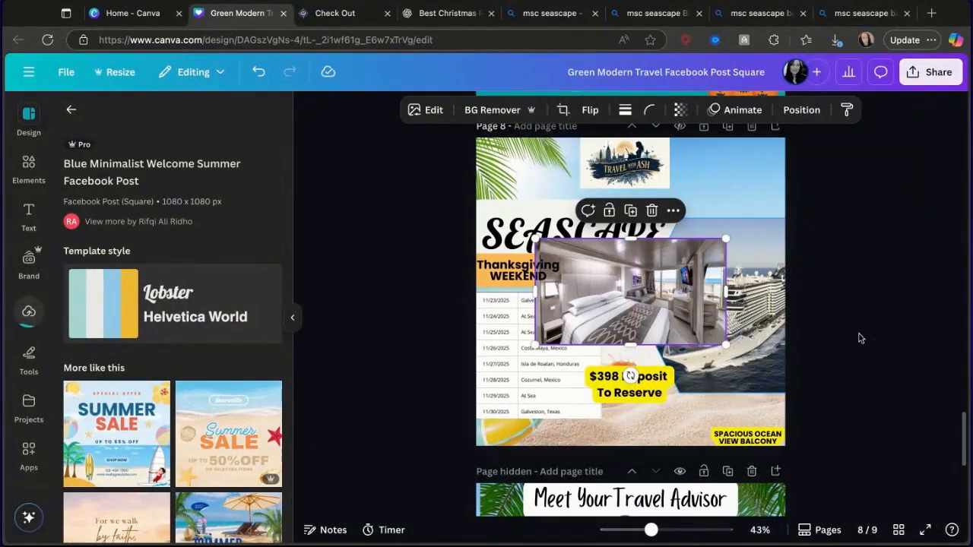
pyautogui.moveTo(726, 345); pyautogui.dragTo(753, 408)
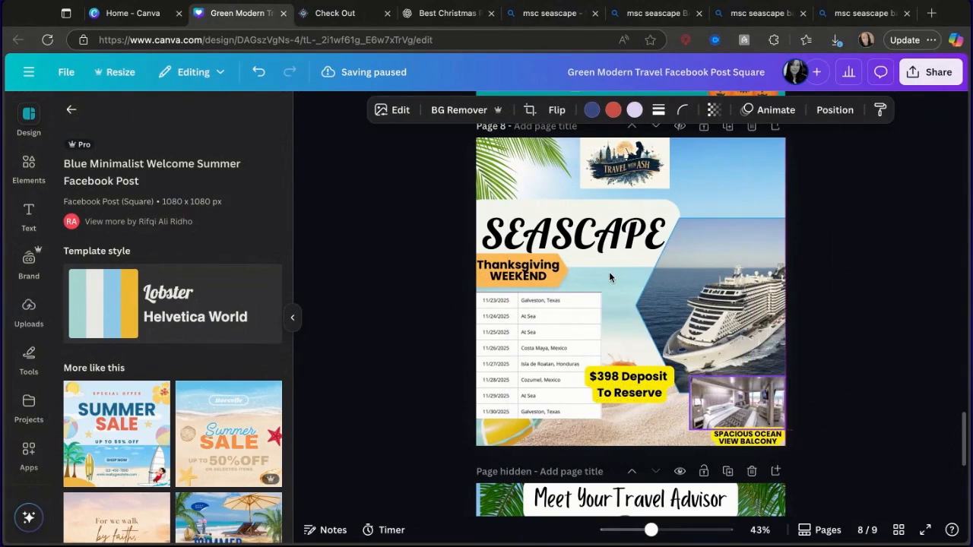
# - Replace the yellow "SPACIOUS OCEAN VIEW BALCONY" caption with "Balcony Gurranteed Room"
pyautogui.click(740, 438)
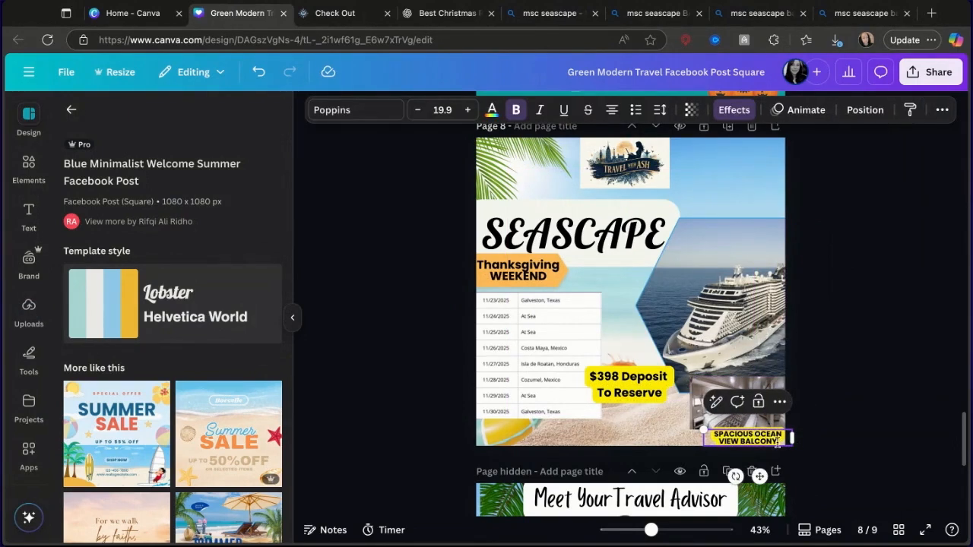
pyautogui.write('SPBa')
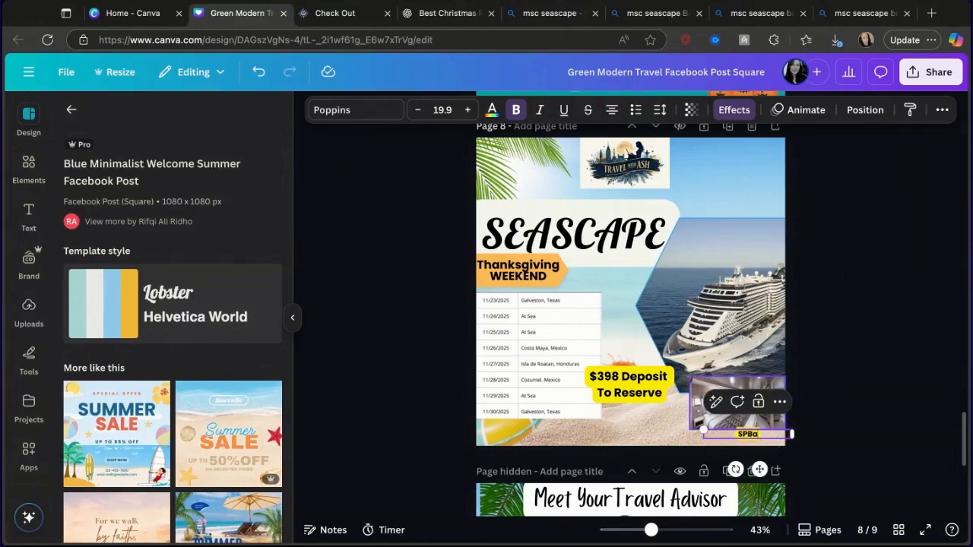
pyautogui.press('BackSpace')
pyautogui.press('BackSpace')
pyautogui.press('BackSpace')
pyautogui.press('BackSpace')
pyautogui.write('Balcony Gurrant')
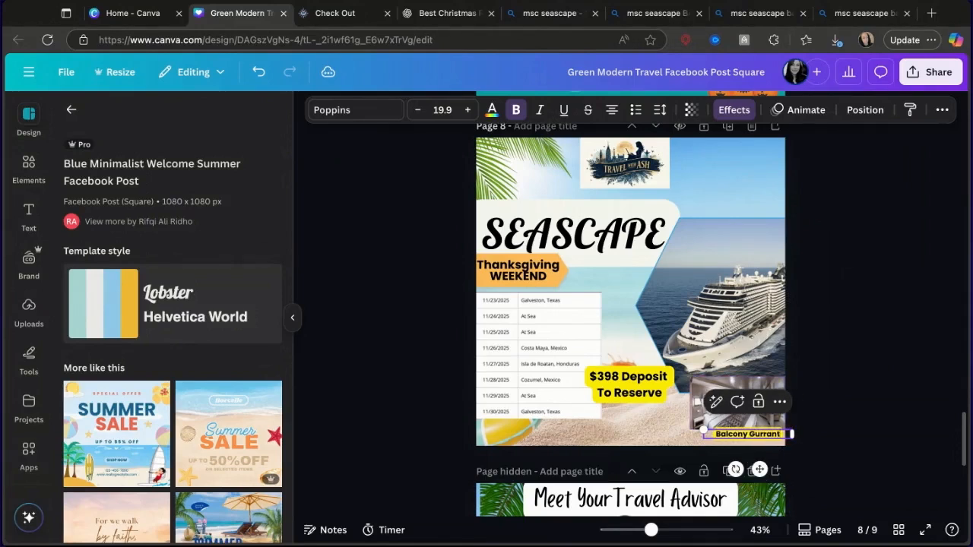
pyautogui.write('eed Room')
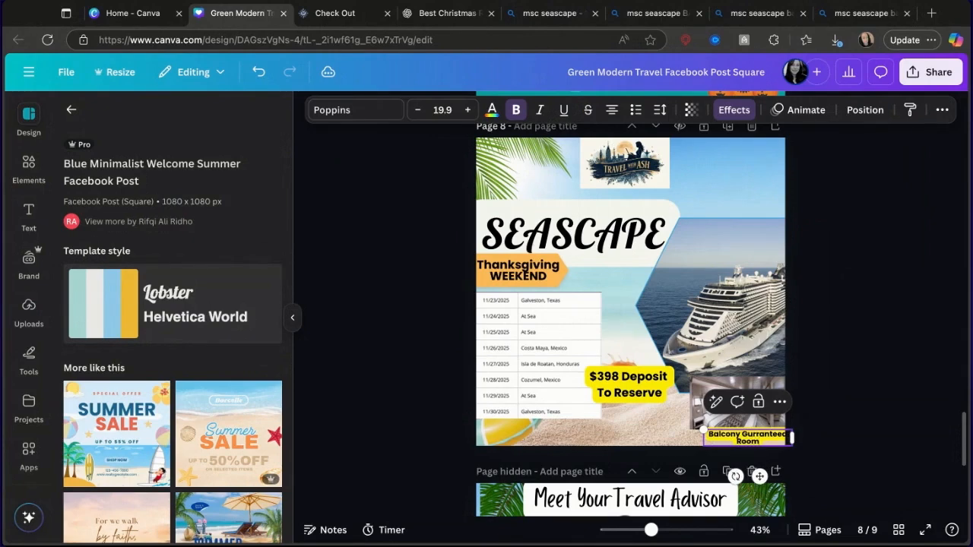
# - Move the yellow room caption slightly left so it sits centred beneath the cabin photo
pyautogui.click(856, 403)
pyautogui.moveTo(783, 437); pyautogui.dragTo(774, 437)
pyautogui.click(867, 386)
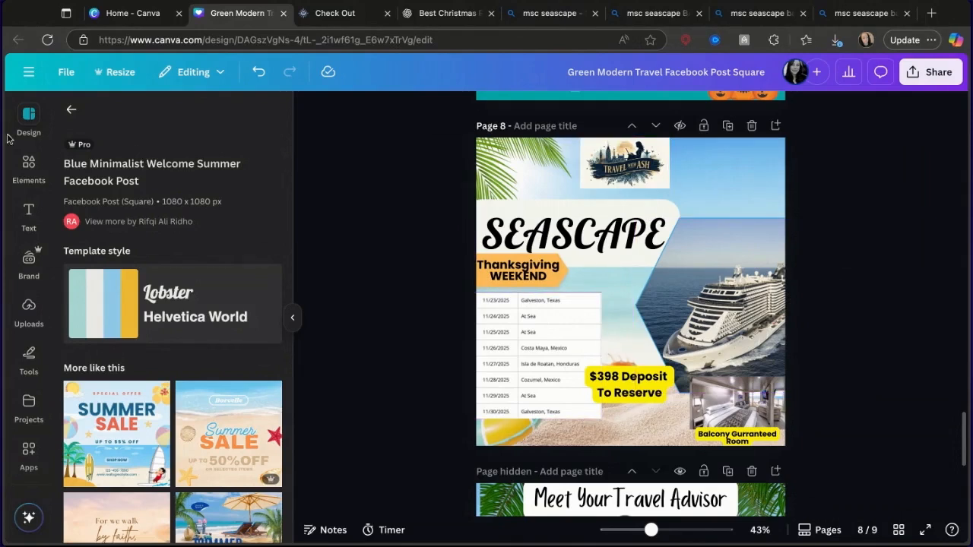
# - Search the elements for "thanksgiving" and place a small orange-and-red turkey graphic in the upper-right corner of the Seascape flyer
pyautogui.click(28, 167)
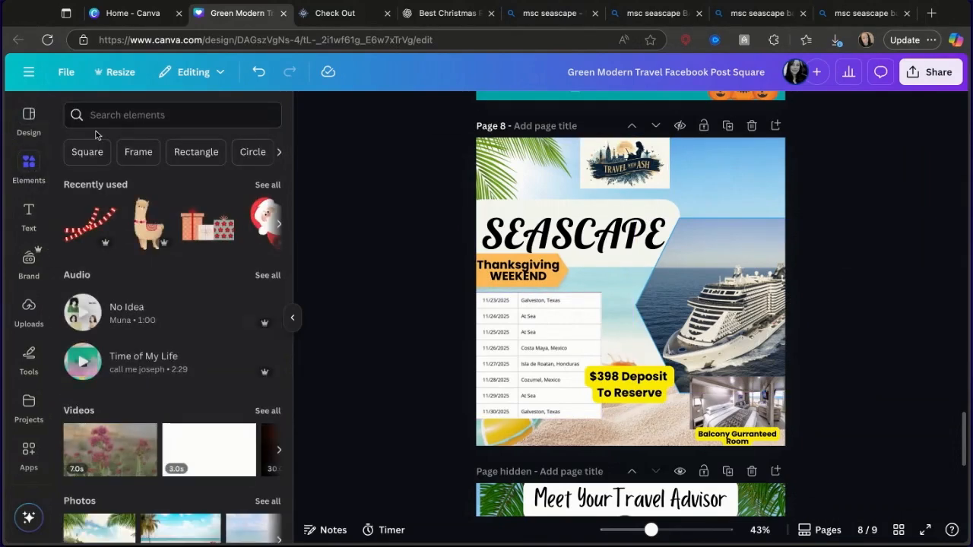
pyautogui.click(101, 116)
pyautogui.write('thanks')
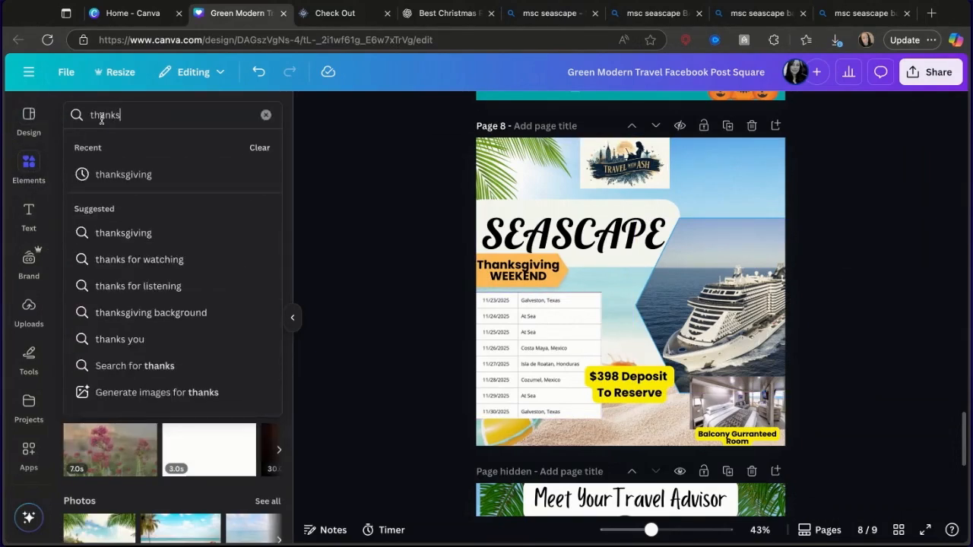
pyautogui.click(123, 175)
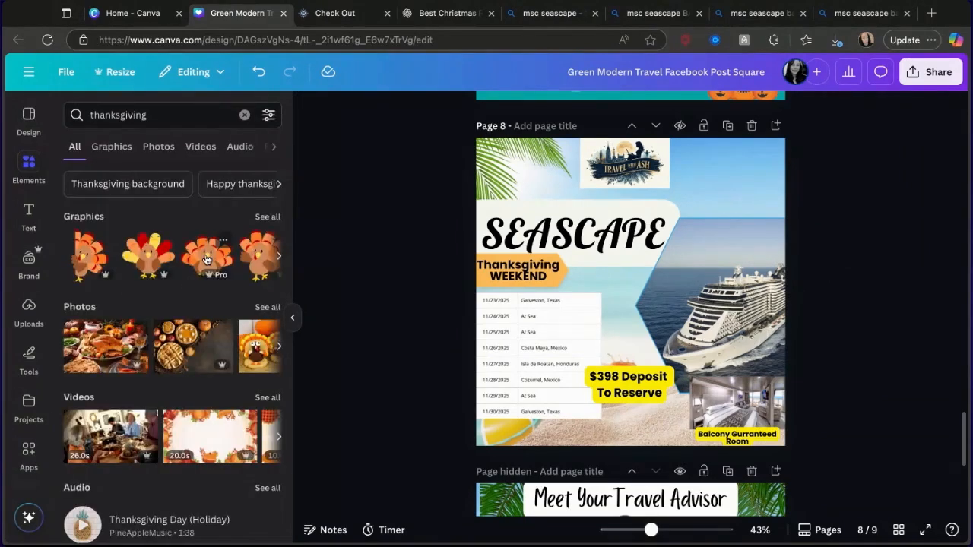
pyautogui.click(89, 255)
pyautogui.moveTo(754, 386); pyautogui.dragTo(595, 264)
pyautogui.moveTo(564, 226); pyautogui.dragTo(754, 184)
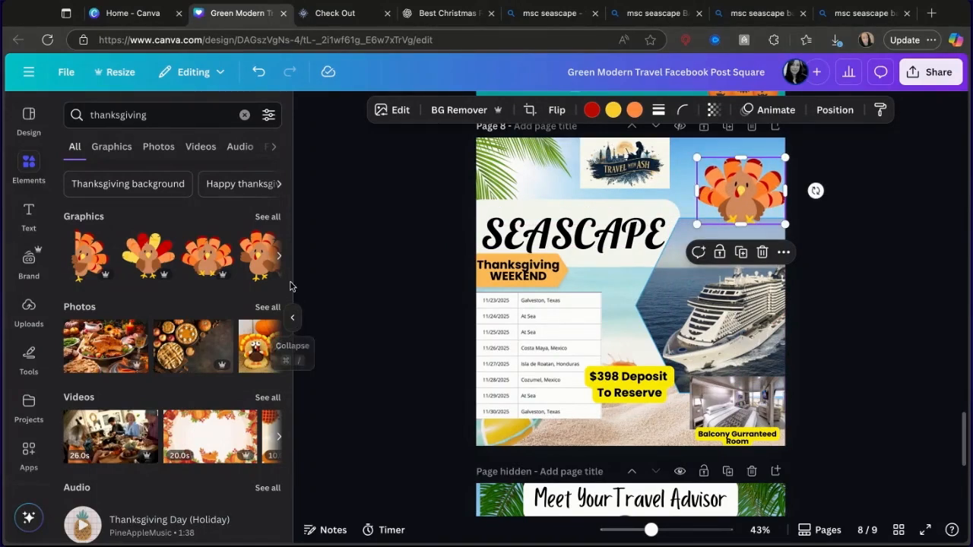
# - Add the Thanksgiving pumpkin cluster graphic and shrink it to fit beside the "Thanksgiving WEEKEND" banner
pyautogui.click(272, 218)
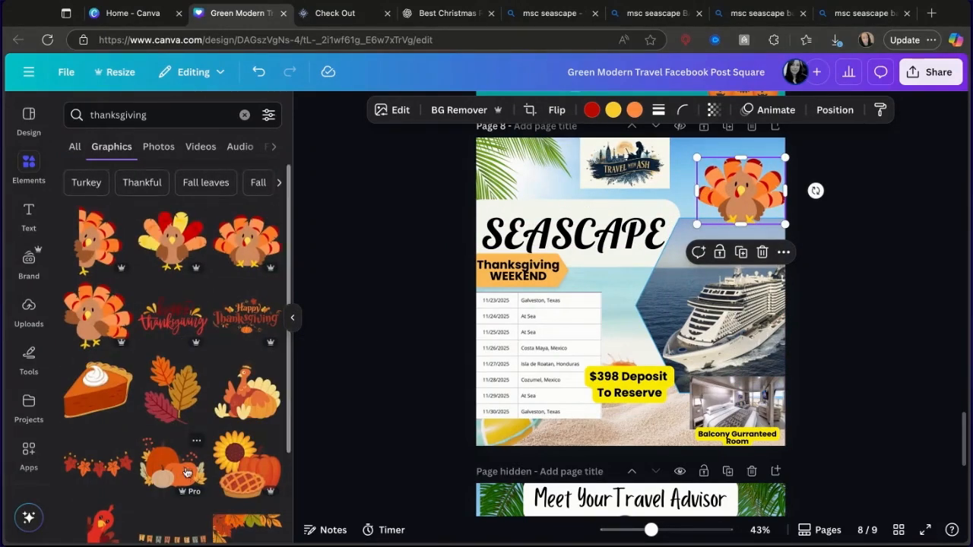
pyautogui.scroll(-3, 162, 476)
pyautogui.click(169, 366)
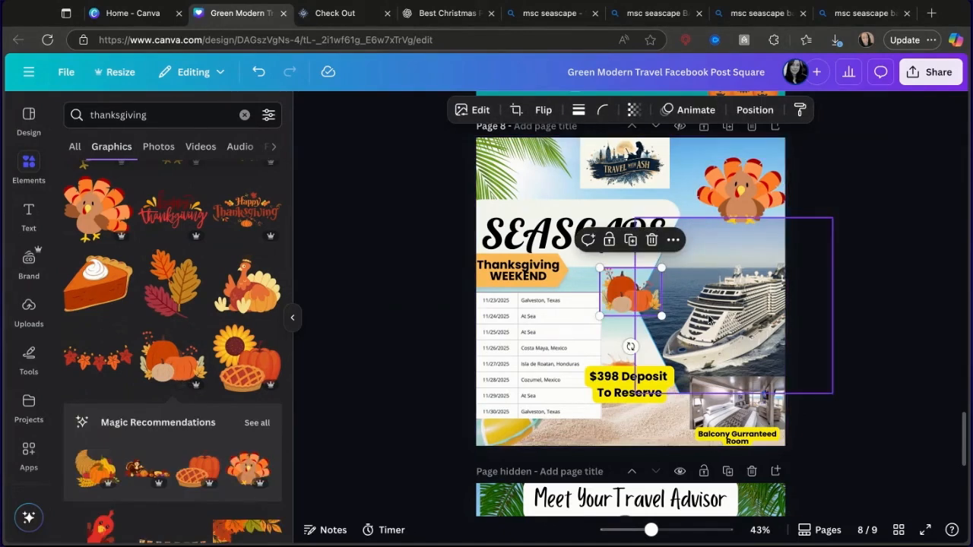
pyautogui.moveTo(661, 315); pyautogui.dragTo(605, 289)
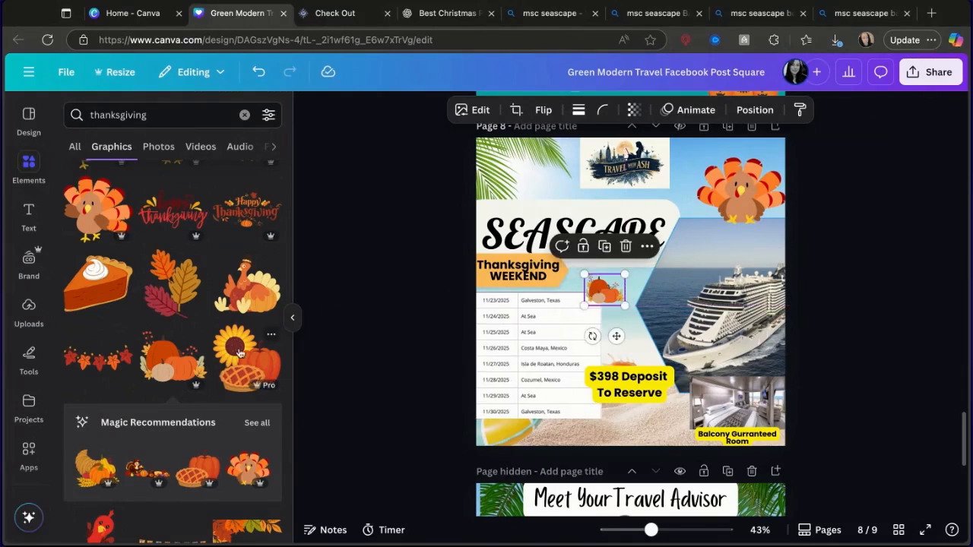
# - Try a maple-leaf garland along the lower edge of the flyer beneath the itinerary, and delete it
pyautogui.click(108, 356)
pyautogui.moveTo(654, 300); pyautogui.dragTo(545, 445)
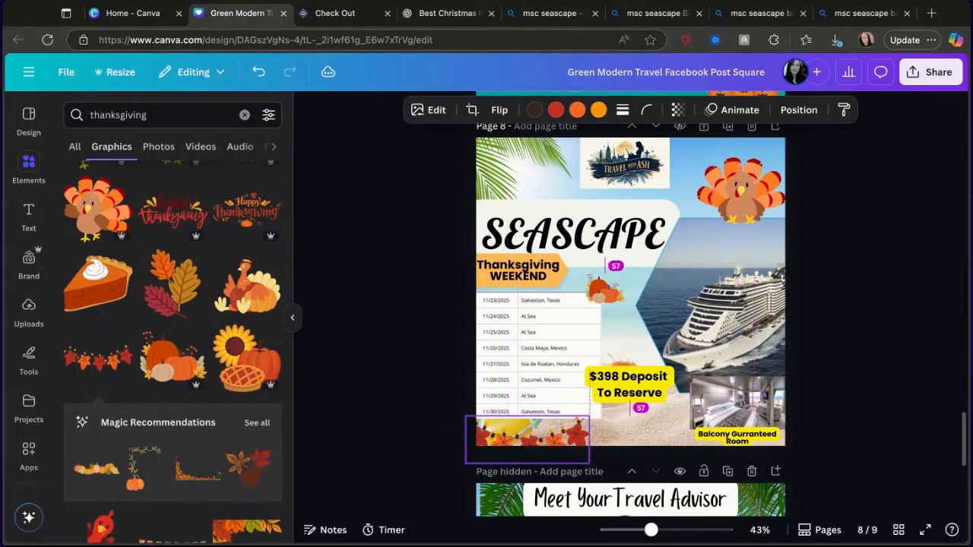
pyautogui.press('Delete')
# - Try the pumpkin-and-flower garland beneath the itinerary table, and delete it
pyautogui.scroll(-5, 210, 354)
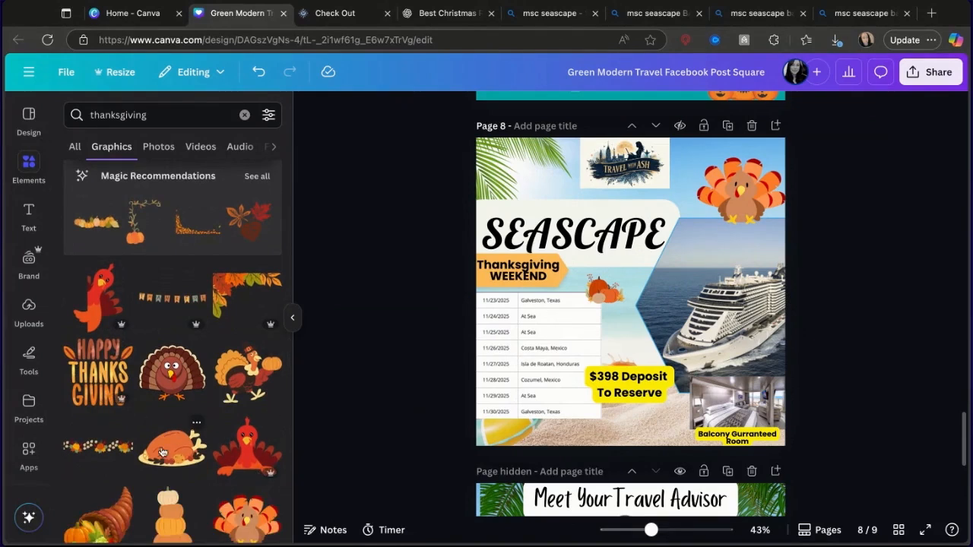
pyautogui.click(121, 441)
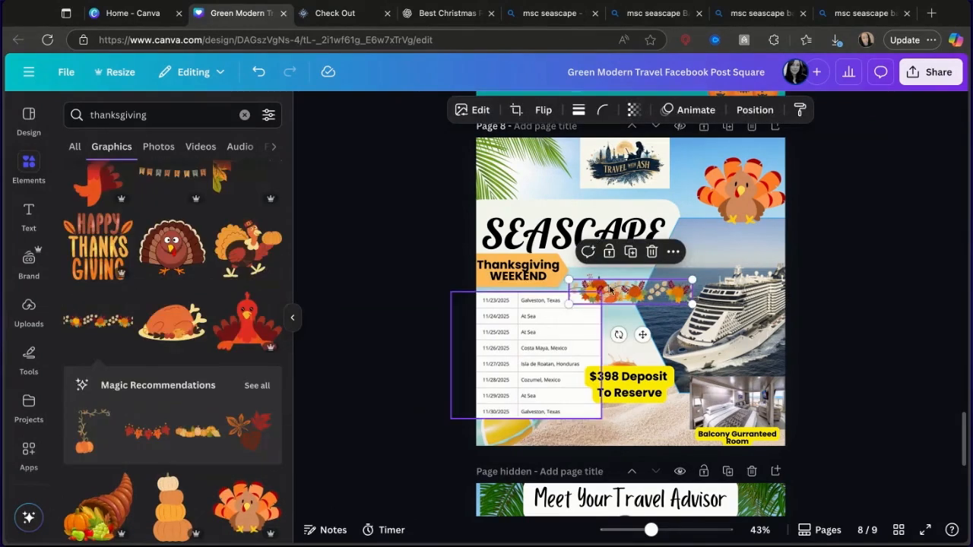
pyautogui.moveTo(647, 291)
pyautogui.mouseDown()
pyautogui.moveTo(601, 350)
pyautogui.moveTo(567, 429)
pyautogui.moveTo(555, 429)
pyautogui.mouseUp()
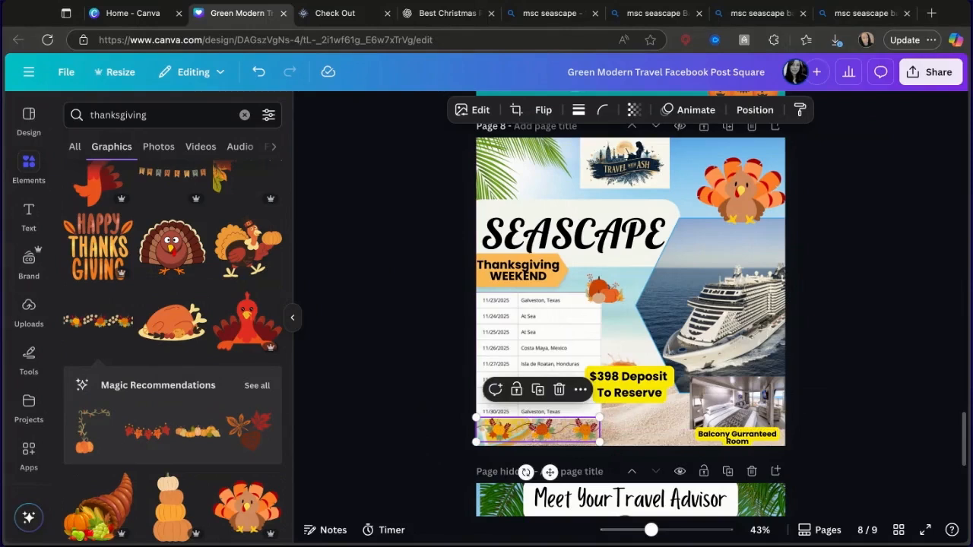
pyautogui.click(938, 337)
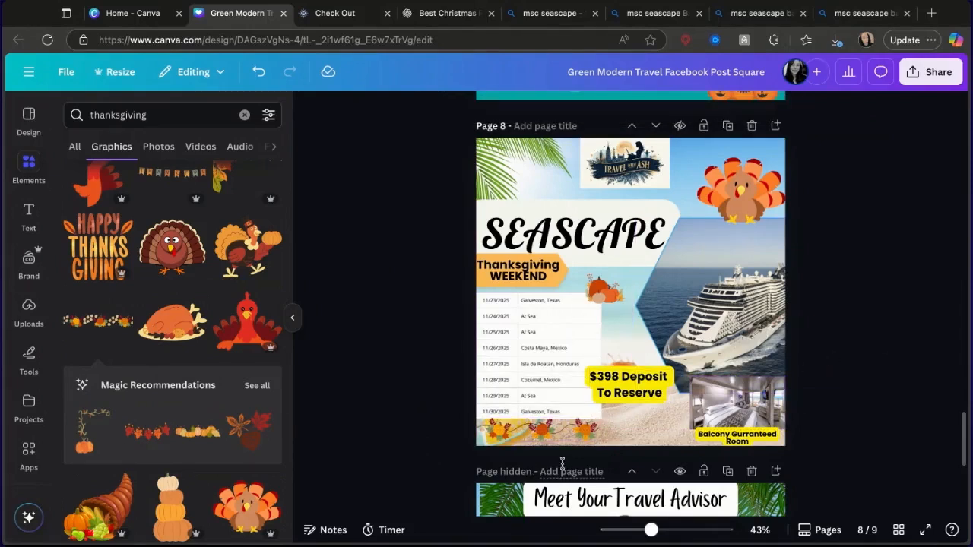
pyautogui.click(571, 440)
pyautogui.press('Delete')
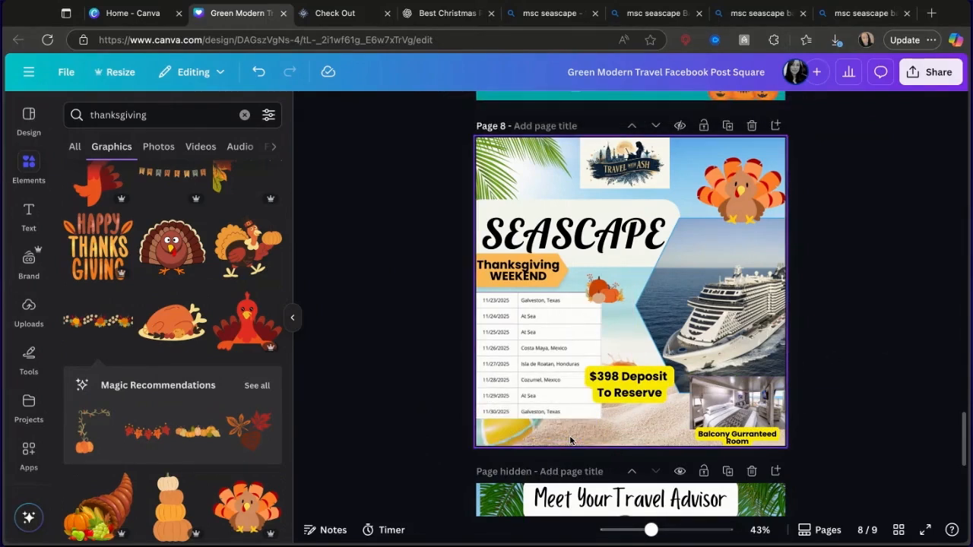
# - Enlarge the pumpkin graphic slightly and position it just below the SEASCAPE title, beside the "Thanksgiving WEEKEND" banner
pyautogui.click(610, 295)
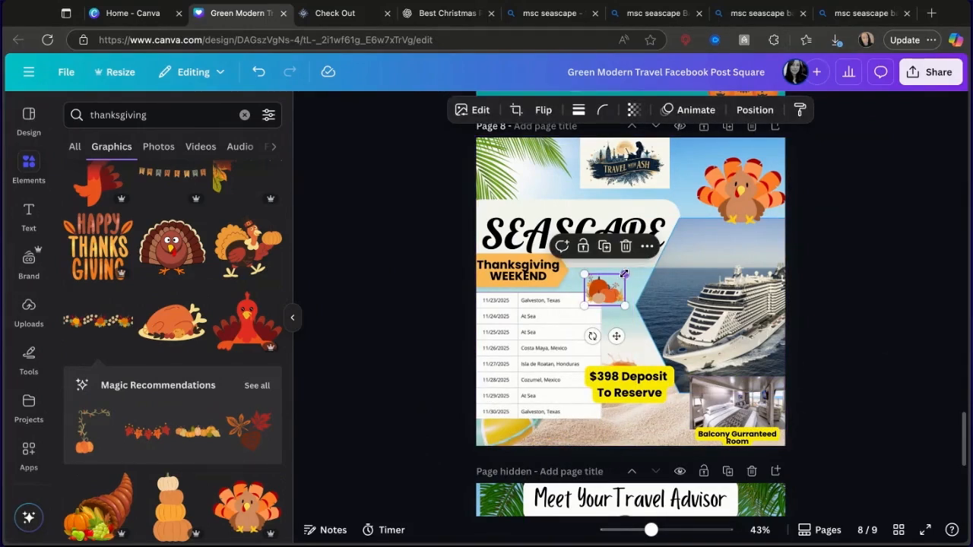
pyautogui.moveTo(624, 274); pyautogui.dragTo(607, 295)
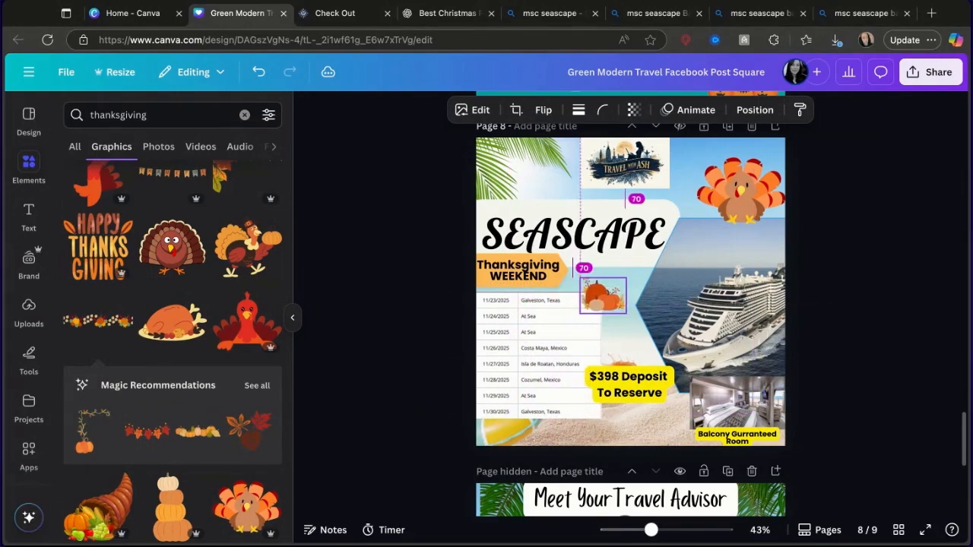
pyautogui.click(934, 179)
# - Create a public view link for the design and copy it
pyautogui.scroll(20, 934, 181)
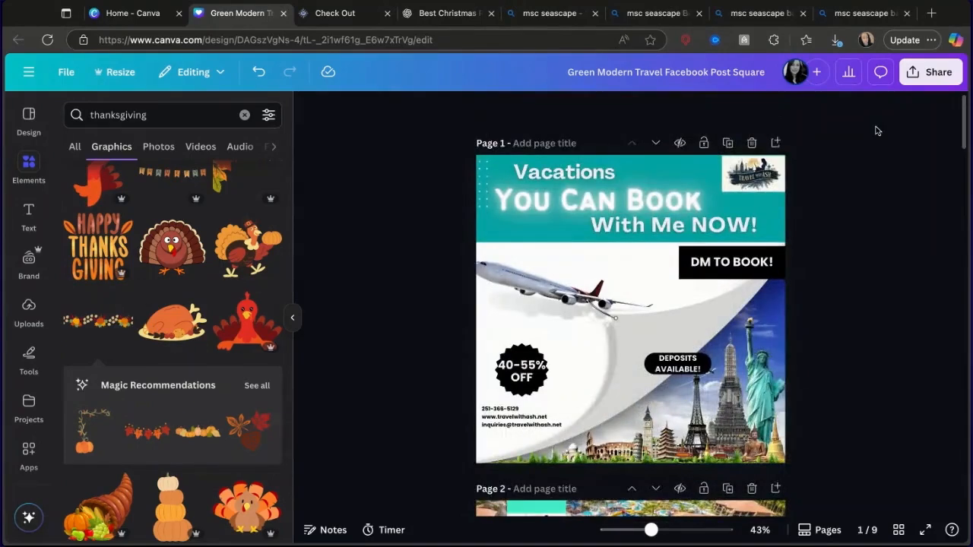
pyautogui.click(938, 71)
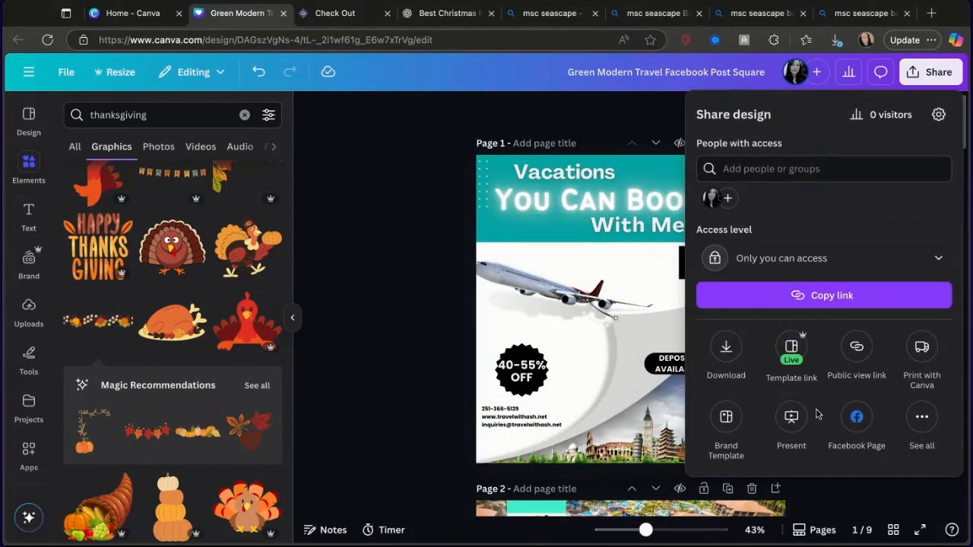
pyautogui.click(857, 349)
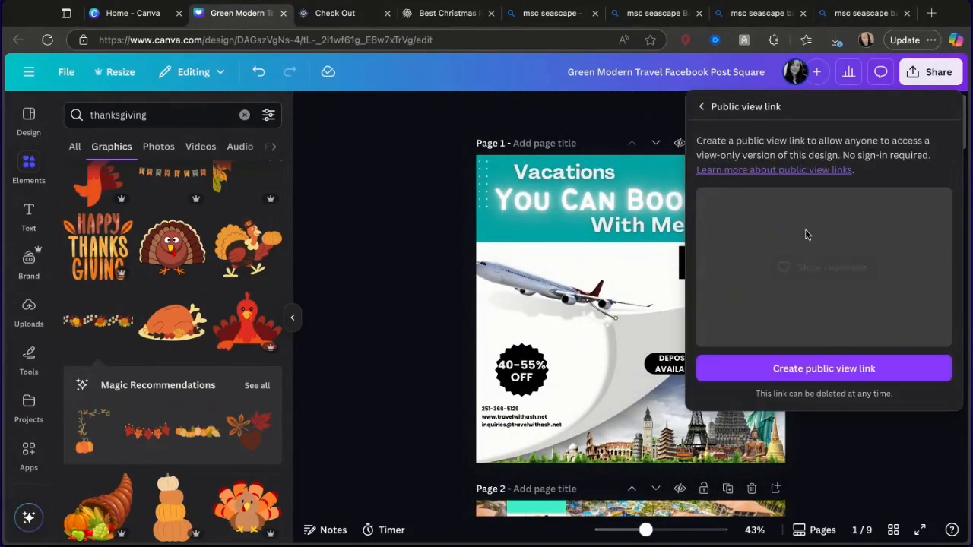
pyautogui.click(805, 379)
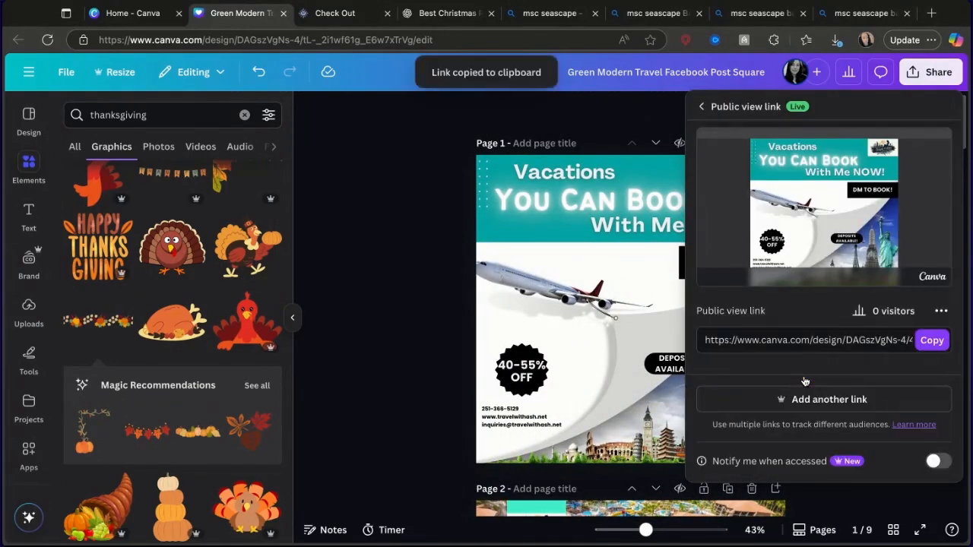
pyautogui.click(934, 341)
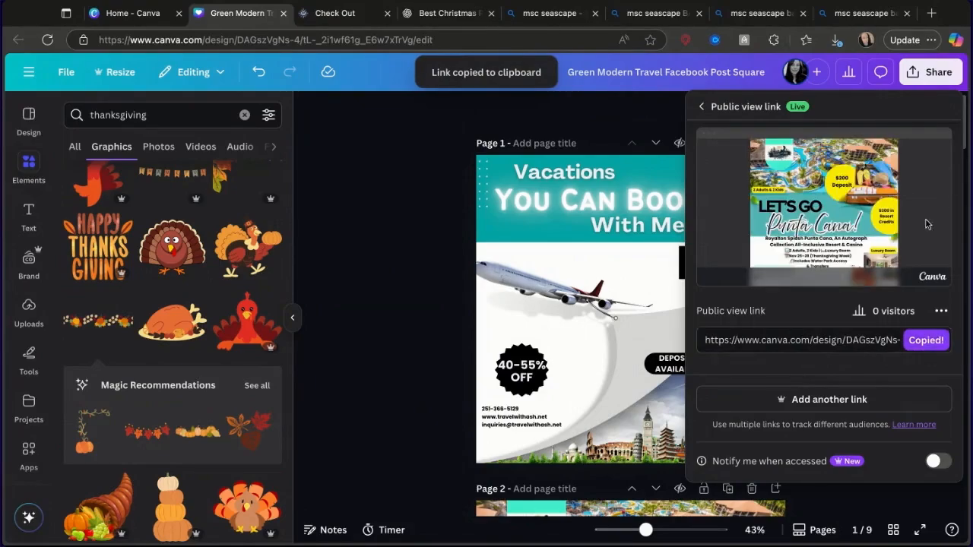
# - Open the copied public view link in a new browser tab
pyautogui.click(929, 15)
pyautogui.hotkey('ctrl', 'v')
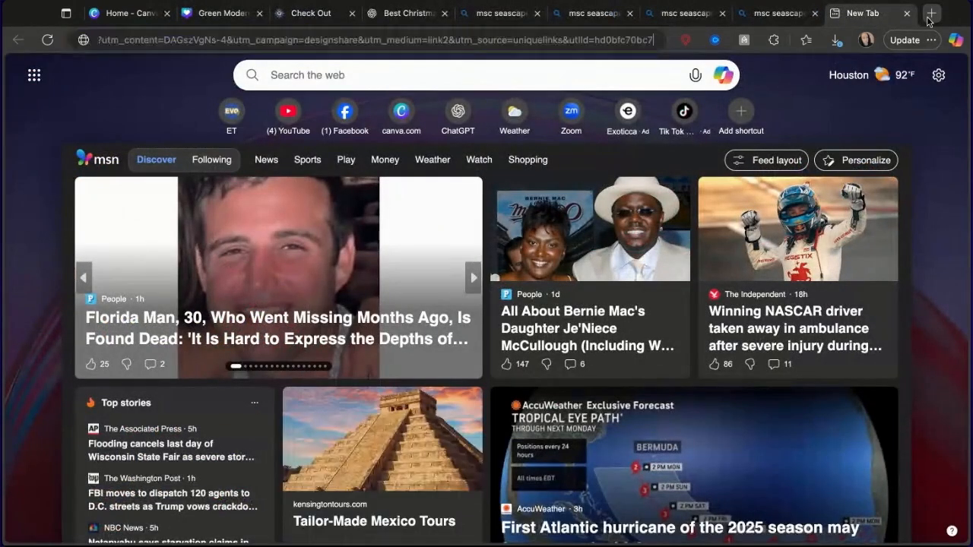
pyautogui.press('Return')
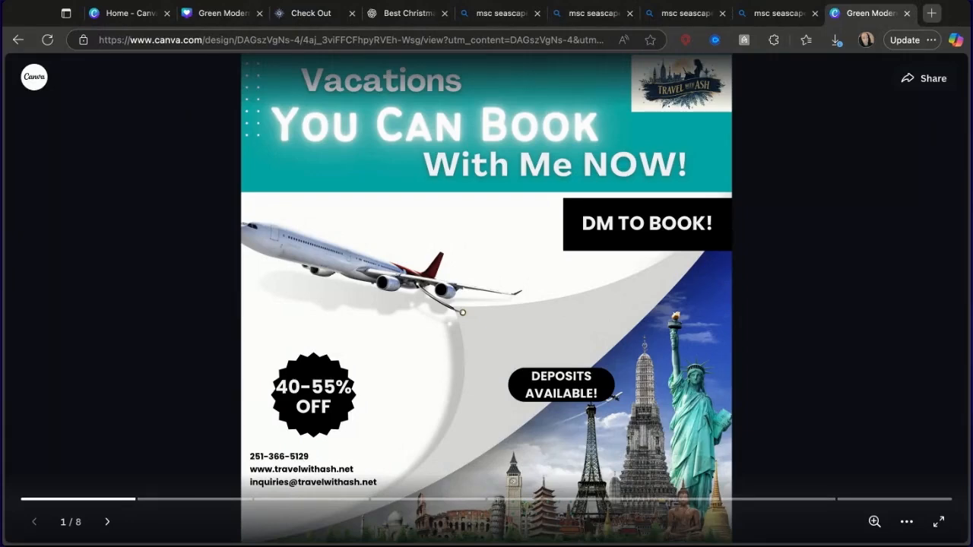
# - Page through all the flyers in the public view to the Seascape page, and dismiss the closing screen
pyautogui.click(107, 522)
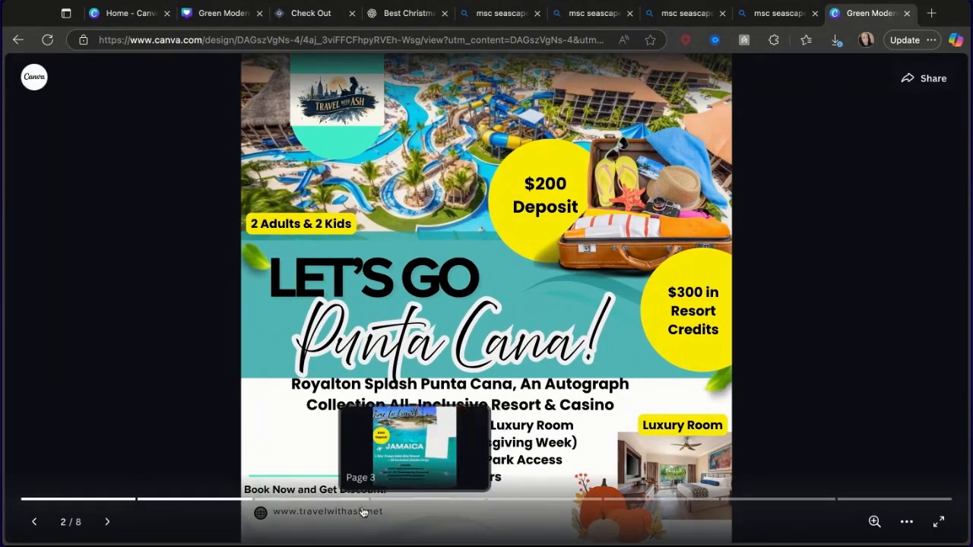
pyautogui.click(617, 390)
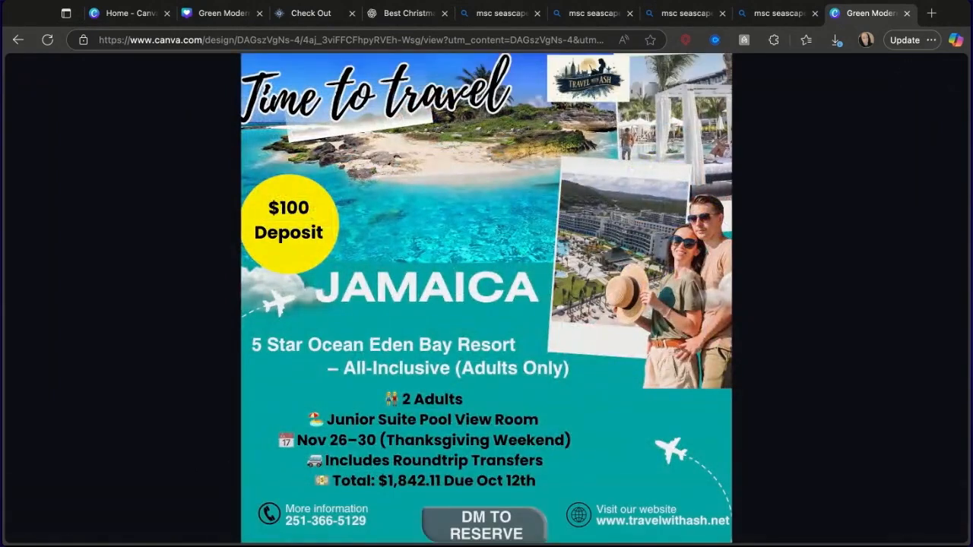
pyautogui.press('Right')
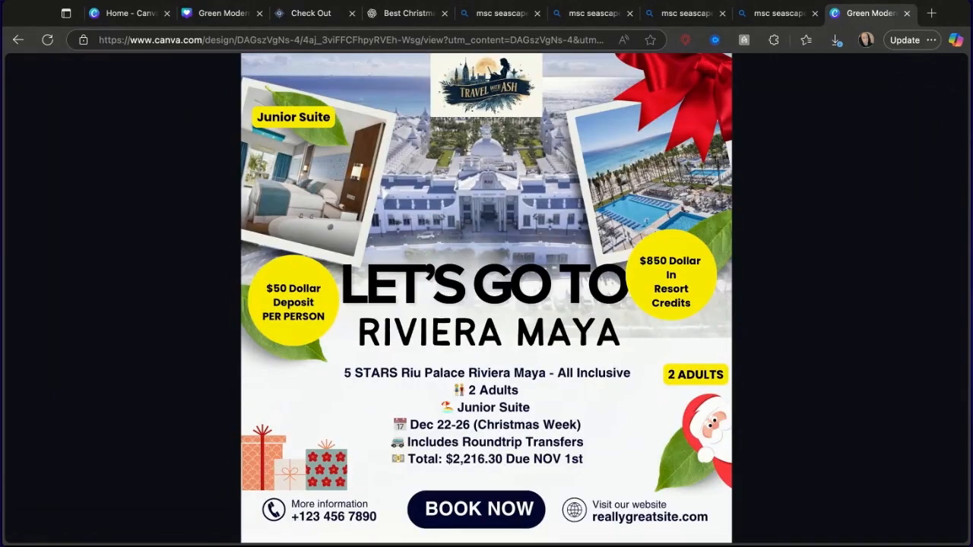
pyautogui.click(633, 427)
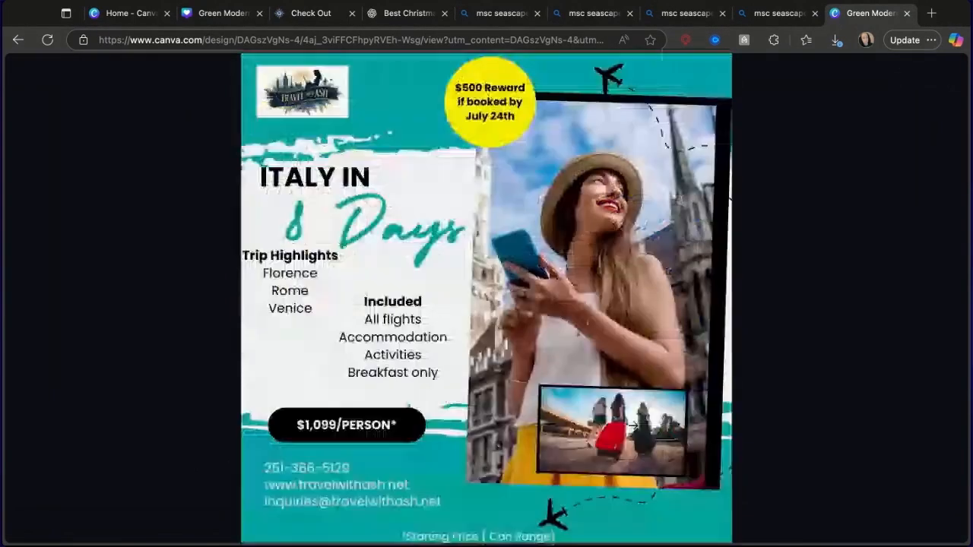
pyautogui.click(633, 427)
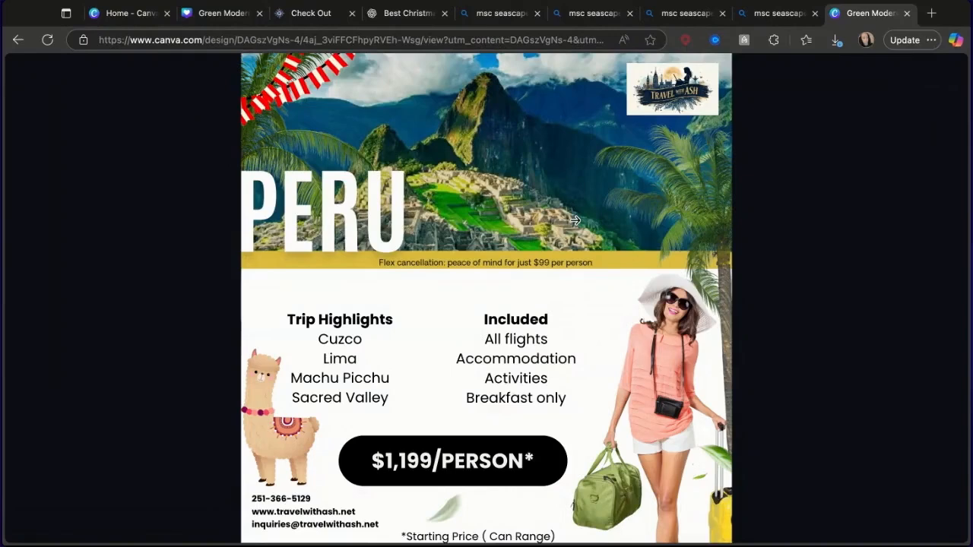
pyautogui.click(614, 339)
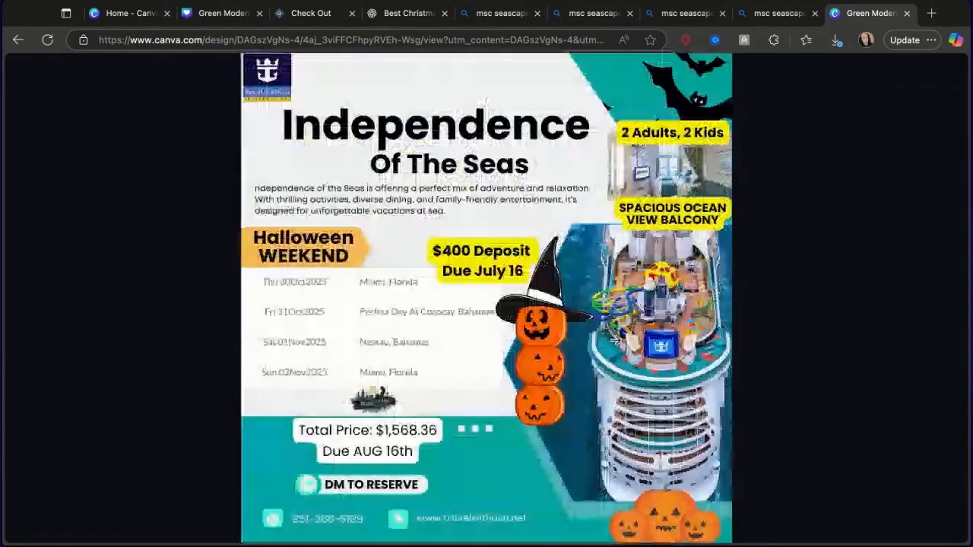
pyautogui.click(614, 339)
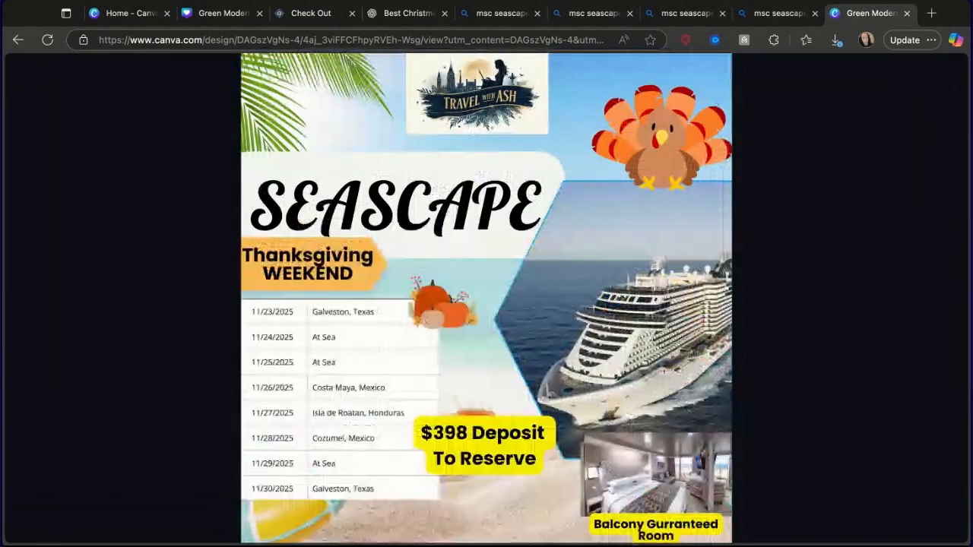
pyautogui.press('Right')
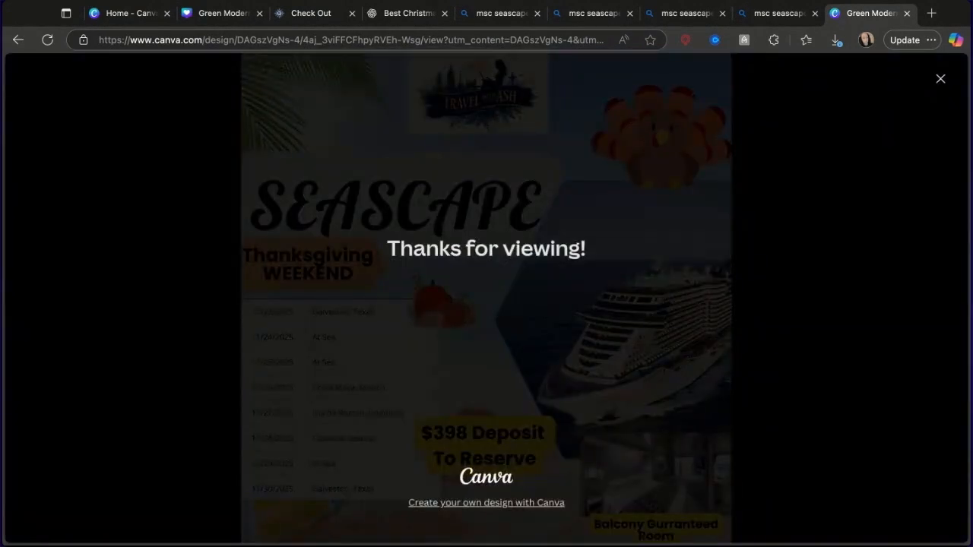
pyautogui.click(947, 83)
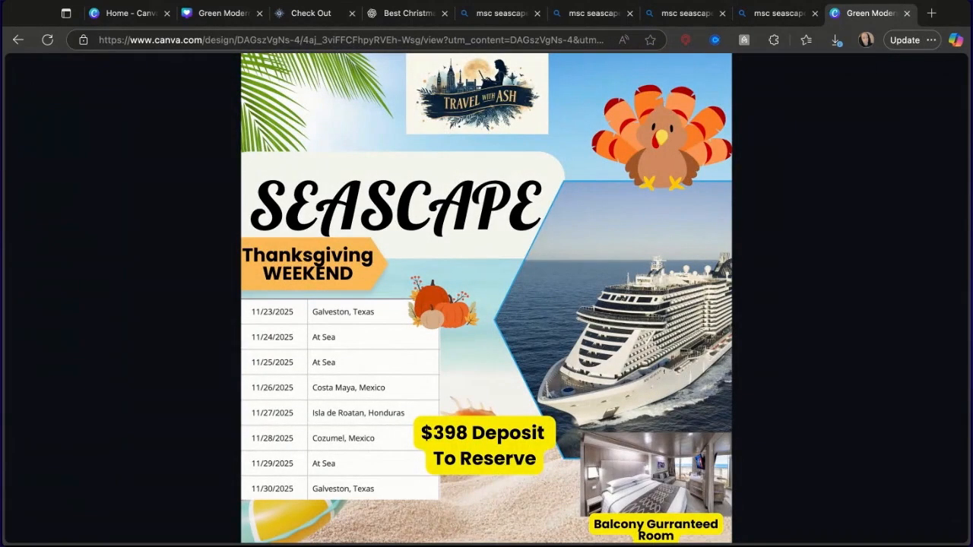
# - Close the public view tab and all the MSC Seascape search tabs, and dismiss the sharing options in the design
pyautogui.click(906, 14)
pyautogui.click(907, 13)
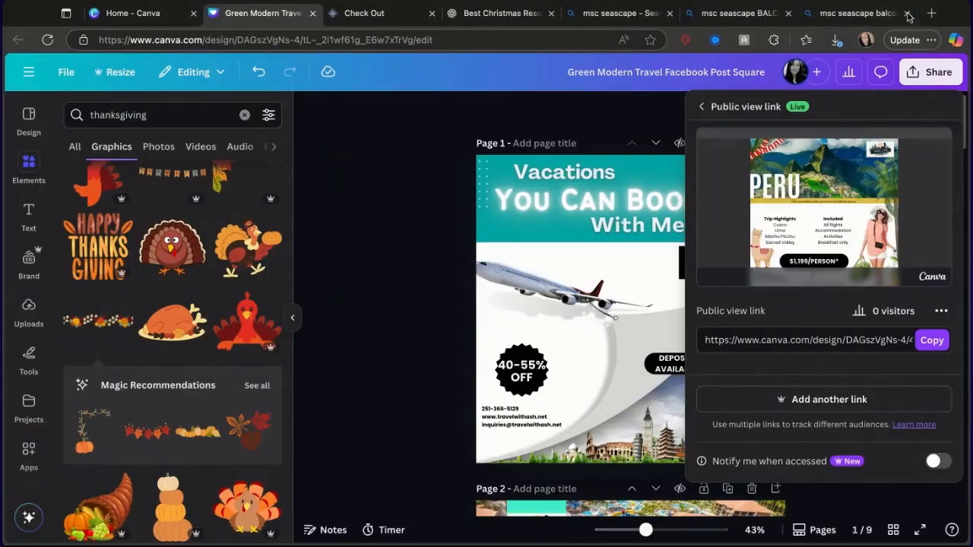
pyautogui.click(908, 14)
pyautogui.click(907, 15)
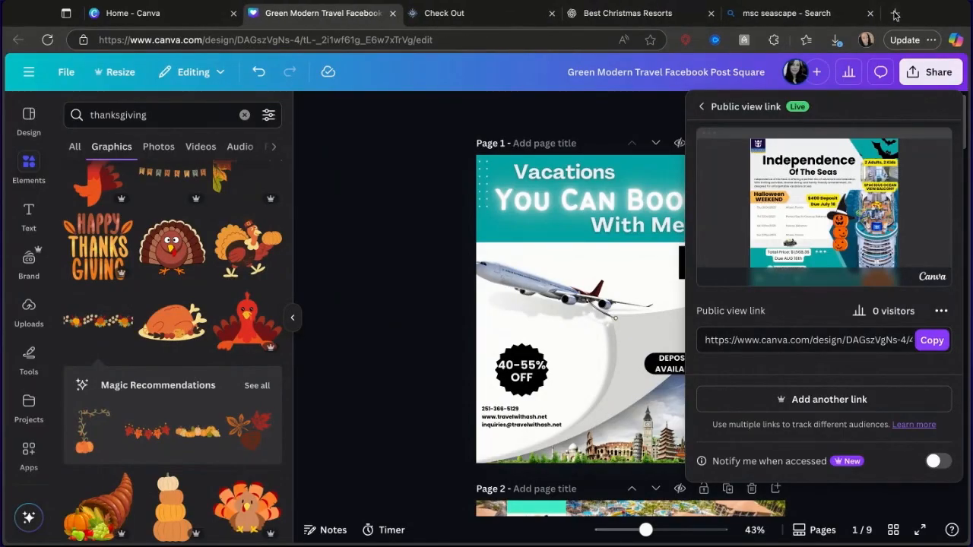
pyautogui.click(870, 13)
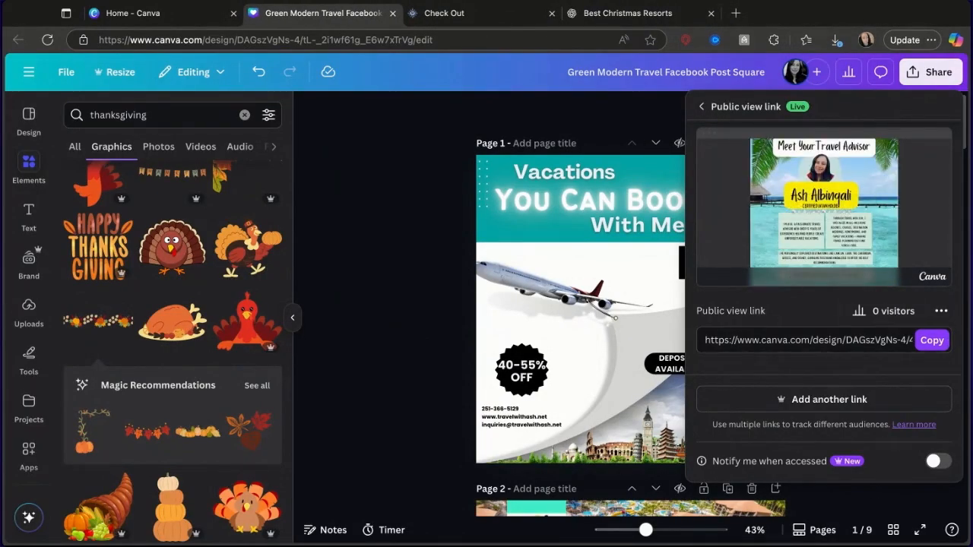
pyautogui.click(599, 119)
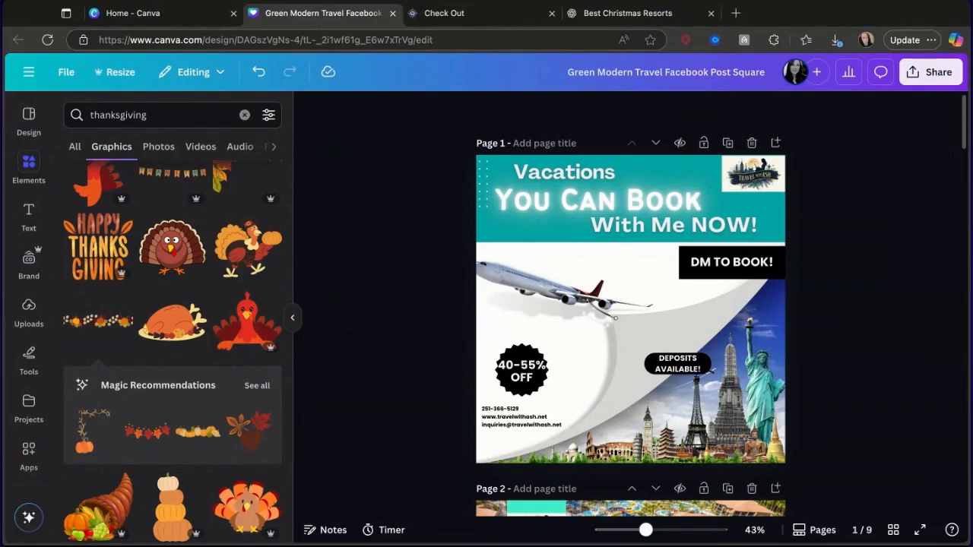
# - Copy the design's public template link from the sharing options, and dismiss them
pyautogui.click(930, 82)
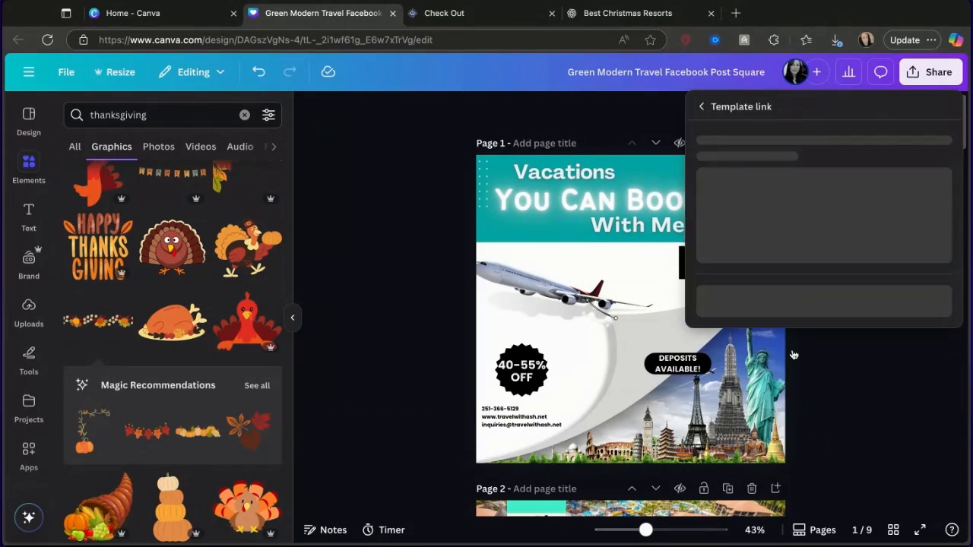
pyautogui.click(929, 369)
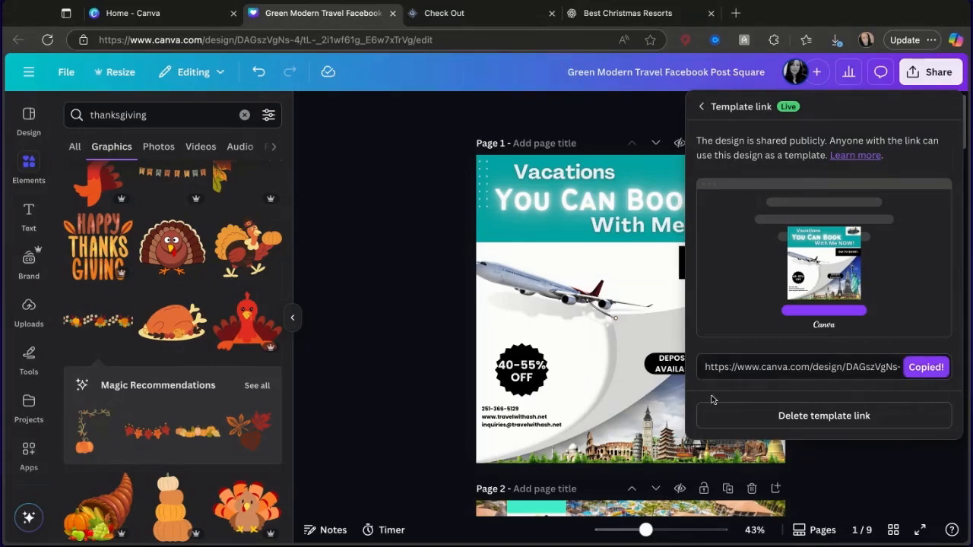
pyautogui.click(417, 340)
# - Look through the flyer pages of the design down to the hidden Meet Your Travel Advisor page at the end
pyautogui.scroll(-7, 414, 340)
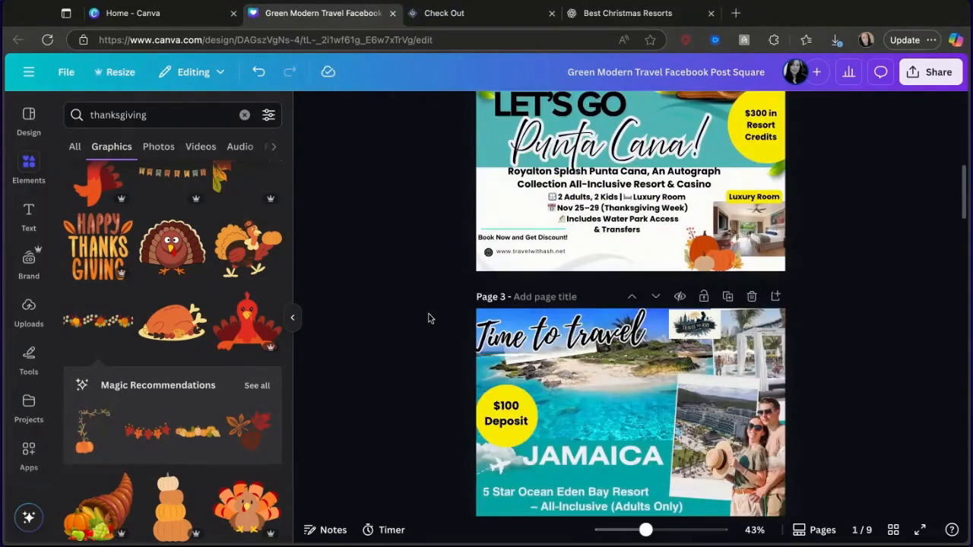
pyautogui.scroll(-17, 428, 318)
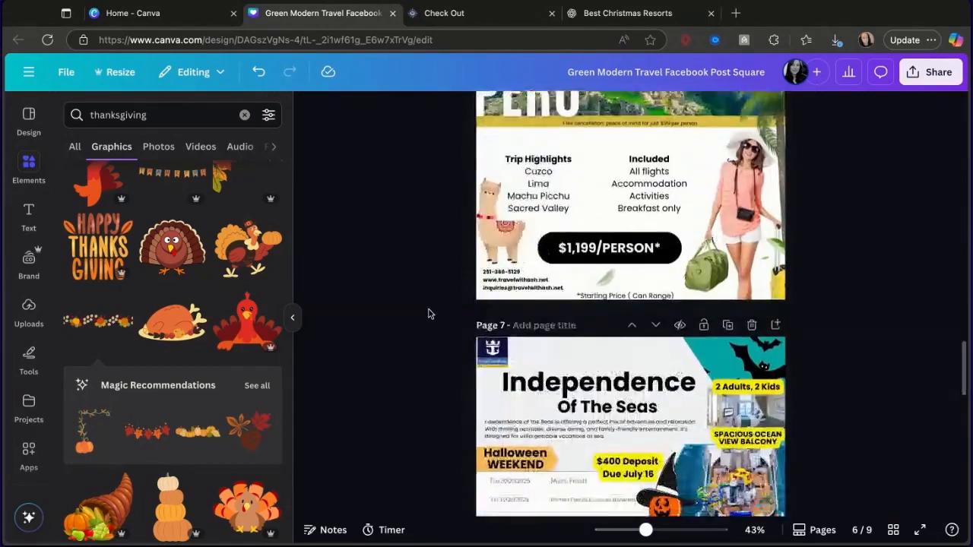
pyautogui.scroll(-10, 428, 313)
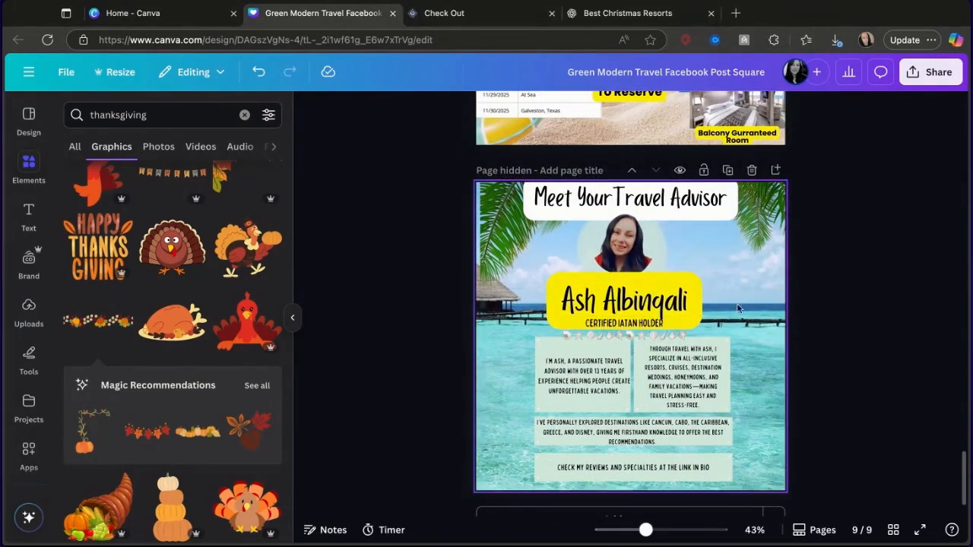
pyautogui.moveTo(479, 171); pyautogui.dragTo(745, 286)
pyautogui.scroll(1, 717, 205)
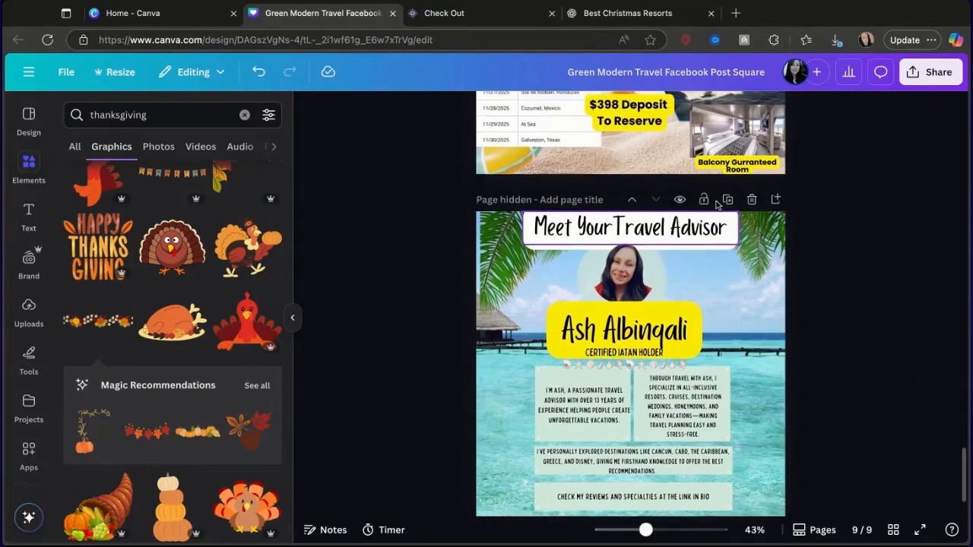
pyautogui.scroll(8, 717, 206)
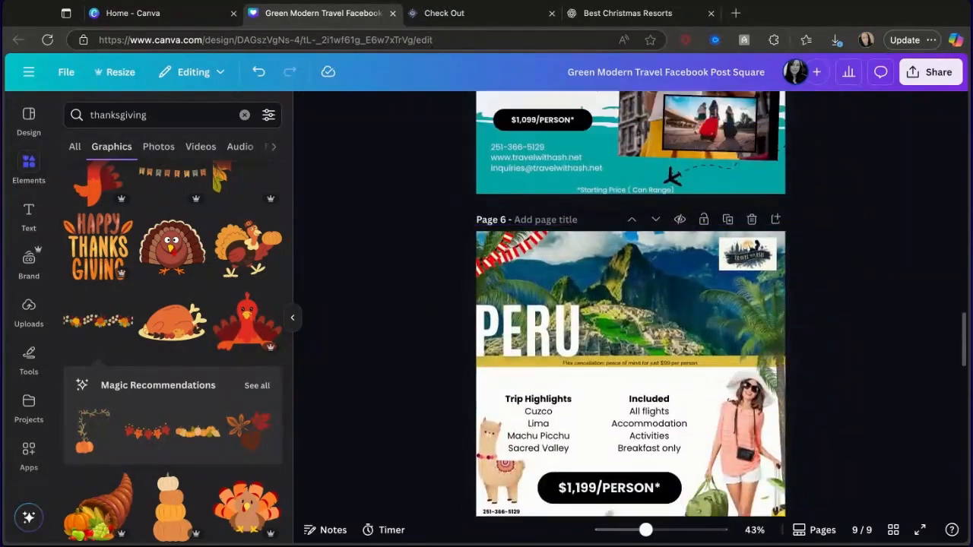
pyautogui.scroll(-9, 658, 120)
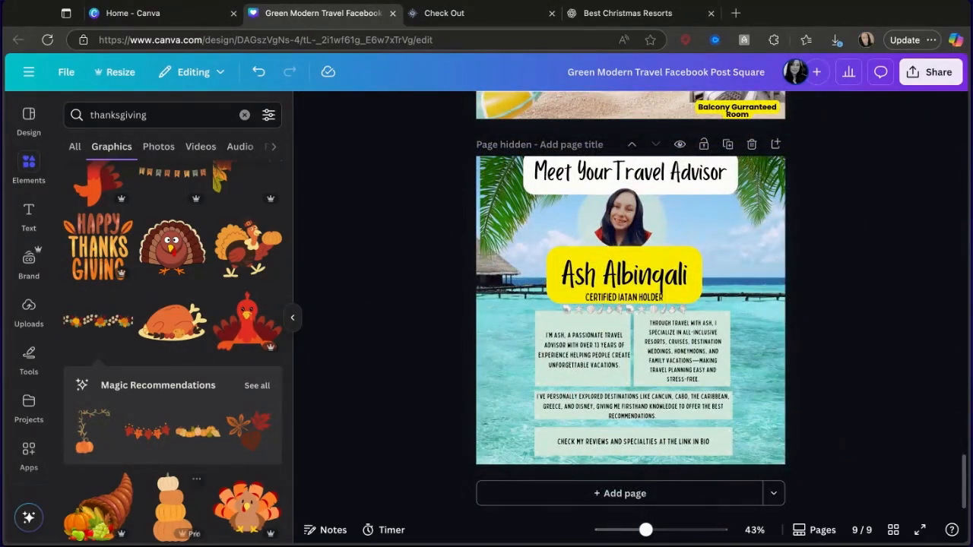